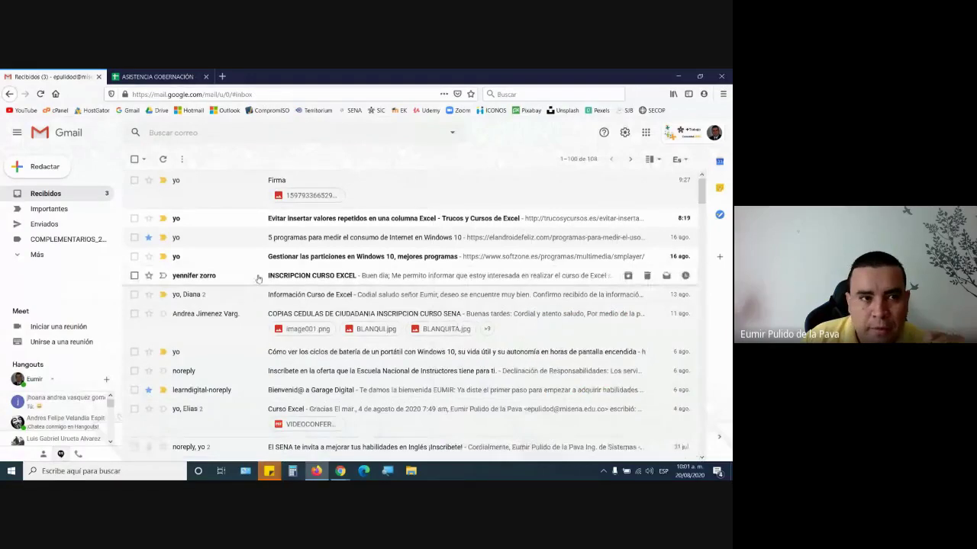
# - Open the Firma message and preview its signature image attachment full-size
pyautogui.click(209, 190)
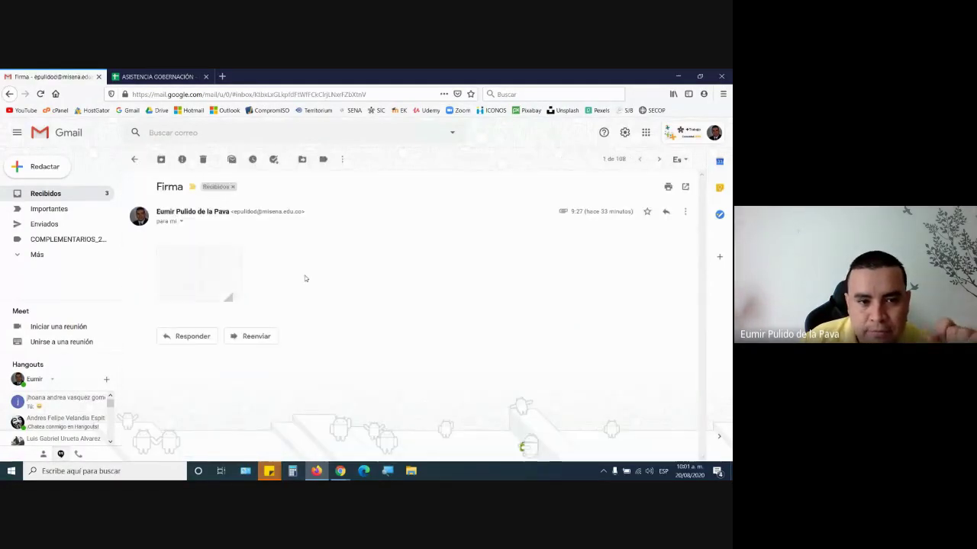
pyautogui.moveTo(219, 264)
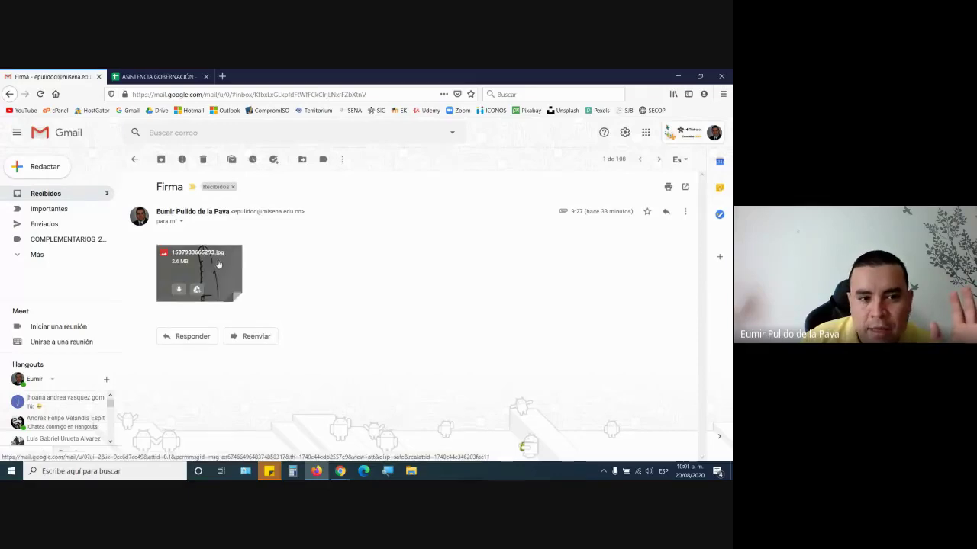
pyautogui.click(219, 265)
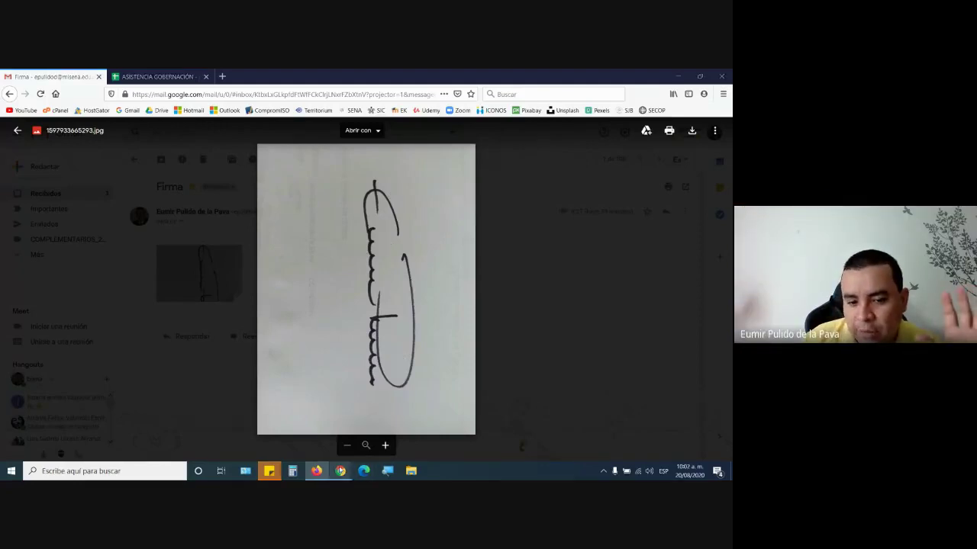
# - Let the waiting person into the video meeting, then return to the image preview
pyautogui.moveTo(341, 471)
pyautogui.click(305, 436)
pyautogui.click(470, 319)
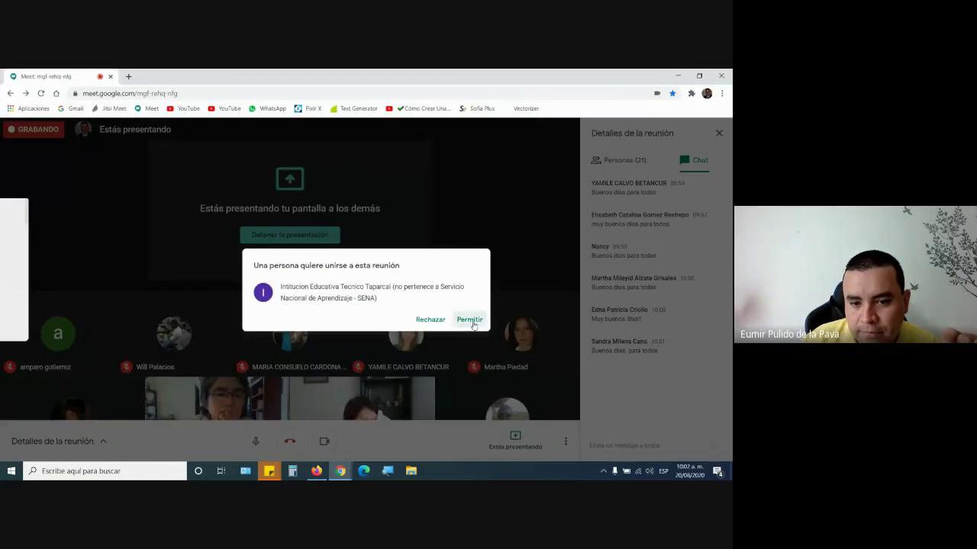
pyautogui.click(318, 472)
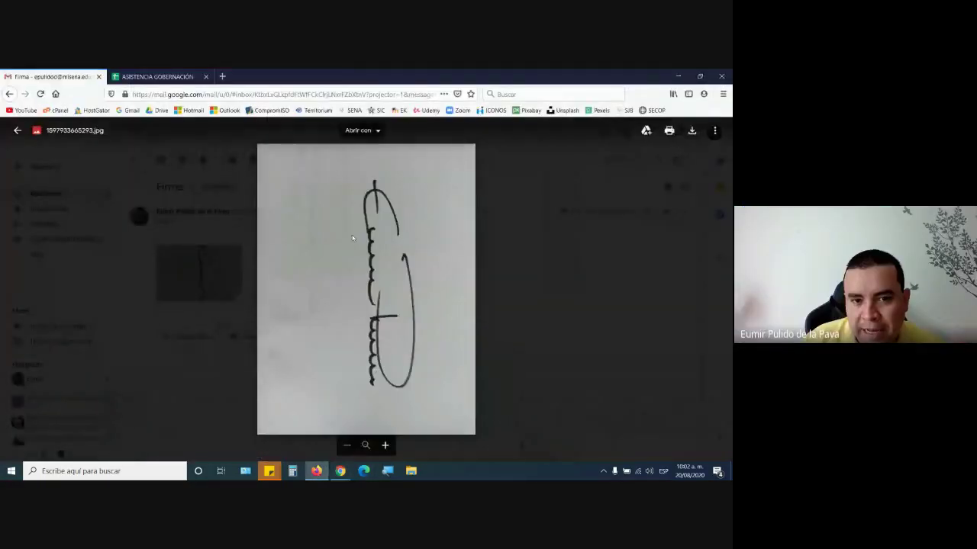
# - Download the signature image to Escritorio, go back to the inbox, and show the desktop
pyautogui.click(571, 308)
pyautogui.moveTo(203, 292)
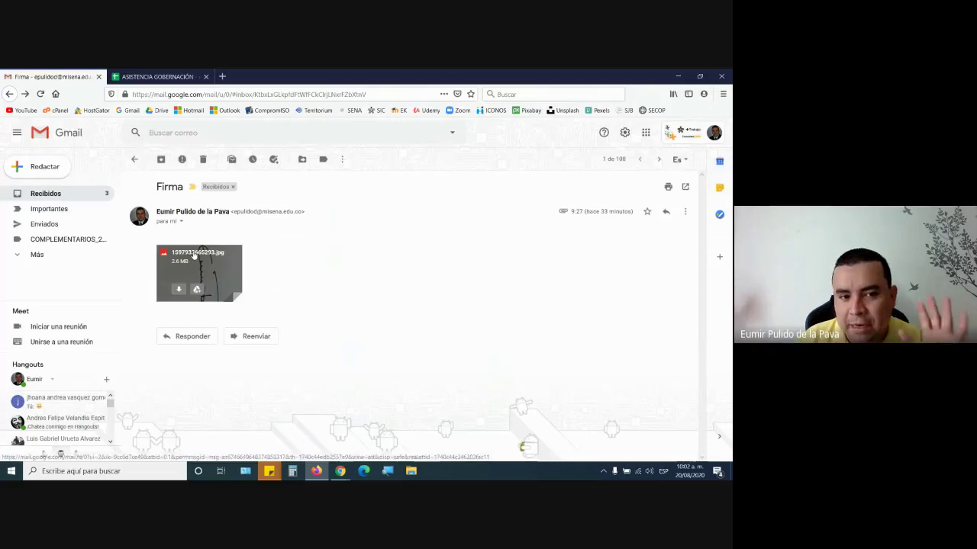
pyautogui.click(177, 292)
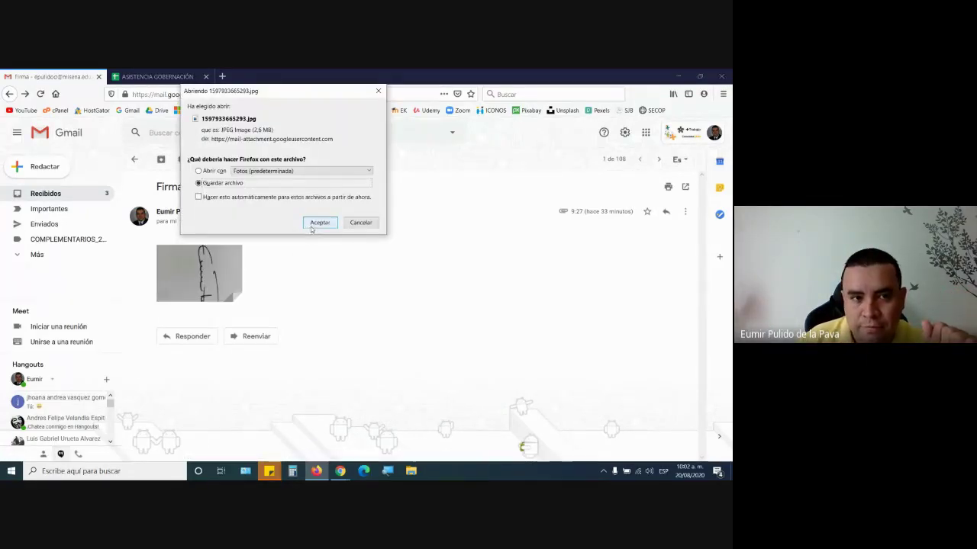
pyautogui.click(313, 223)
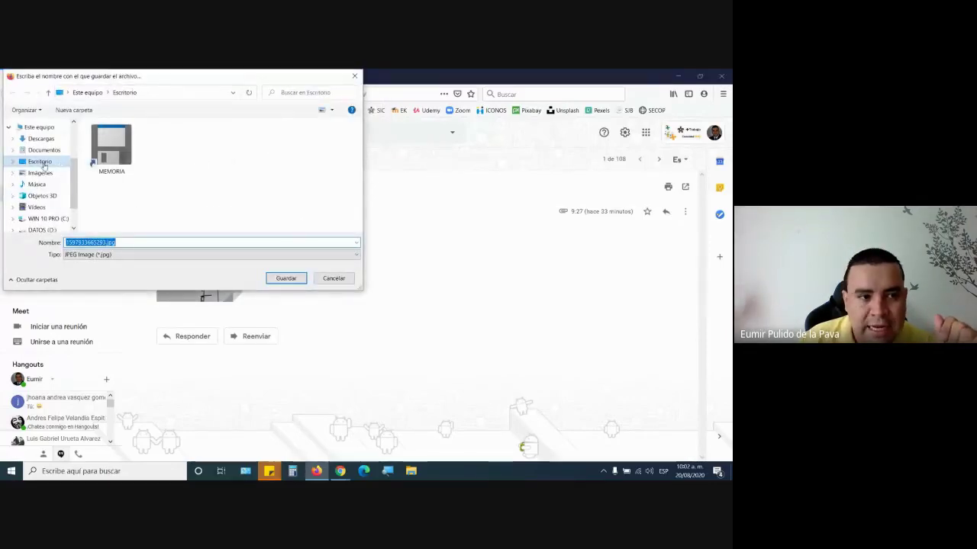
pyautogui.click(296, 278)
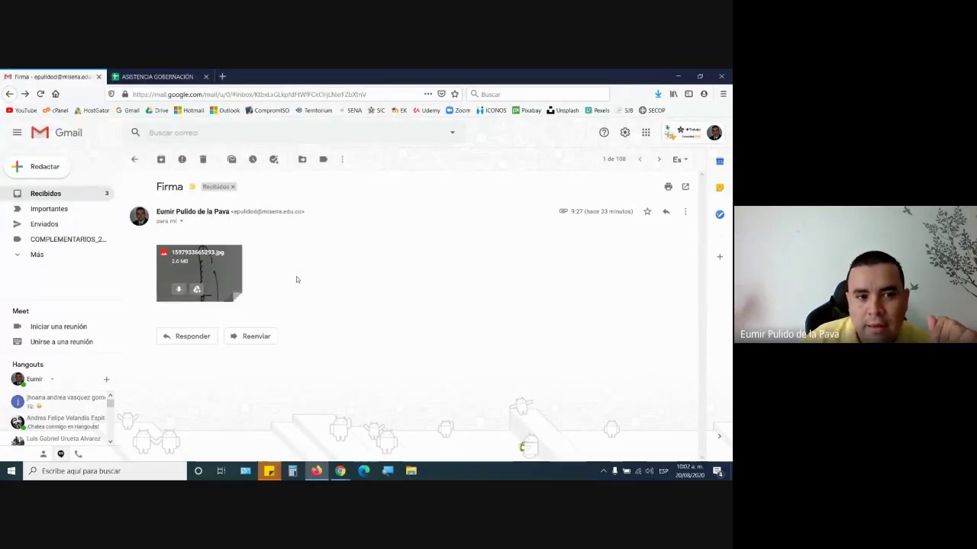
pyautogui.click(134, 158)
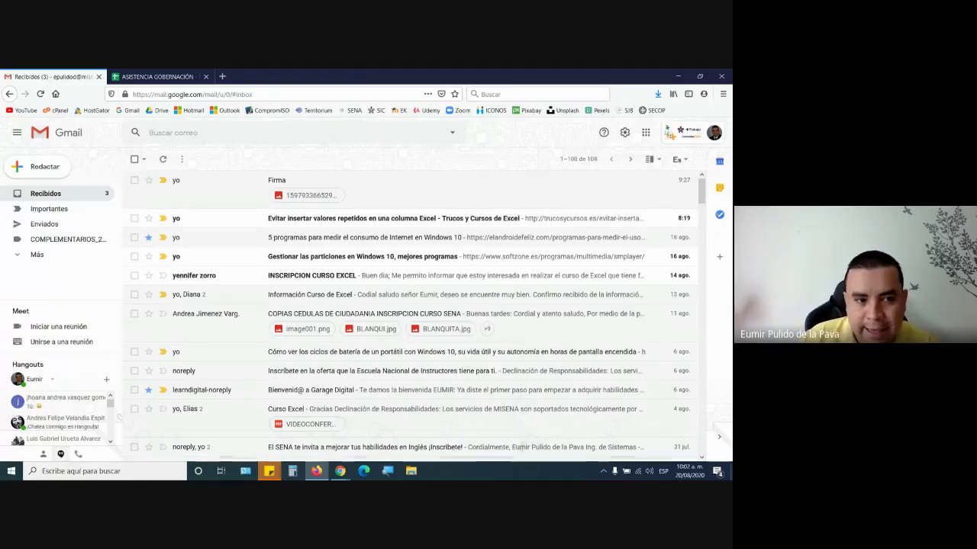
pyautogui.press('super+d')
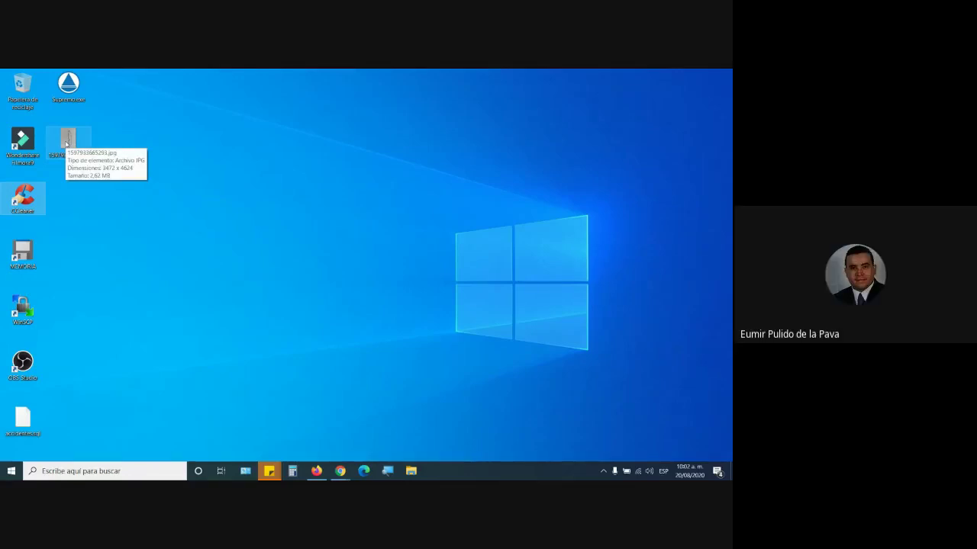
# - Take a quick look at 1597933665293.jpg in the Photos viewer, then close it
pyautogui.rightClick(68, 144)
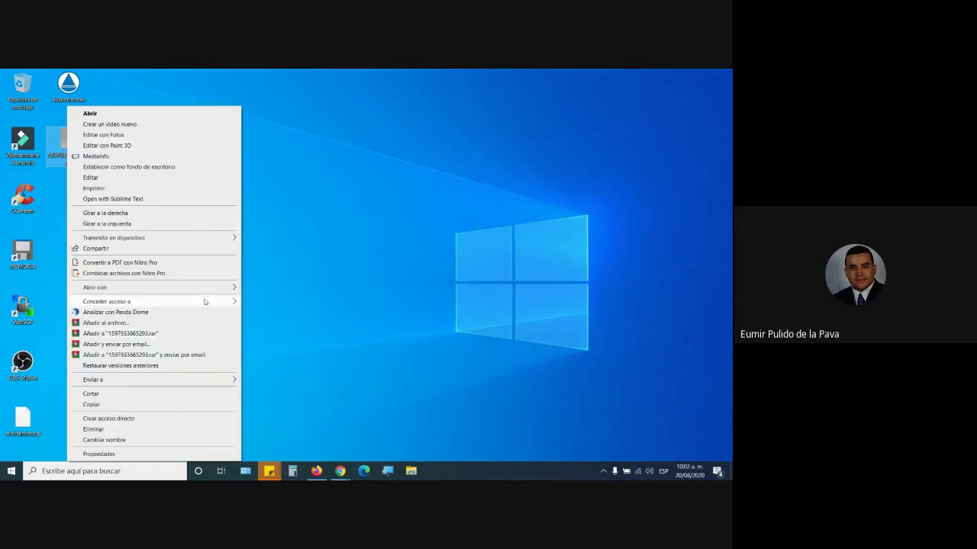
pyautogui.moveTo(205, 302)
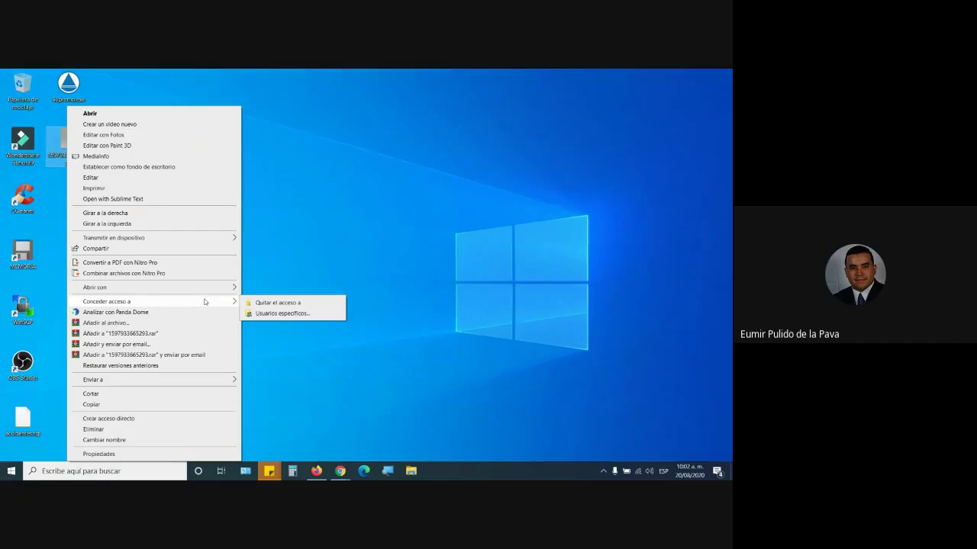
pyautogui.click(283, 180)
pyautogui.doubleClick(69, 145)
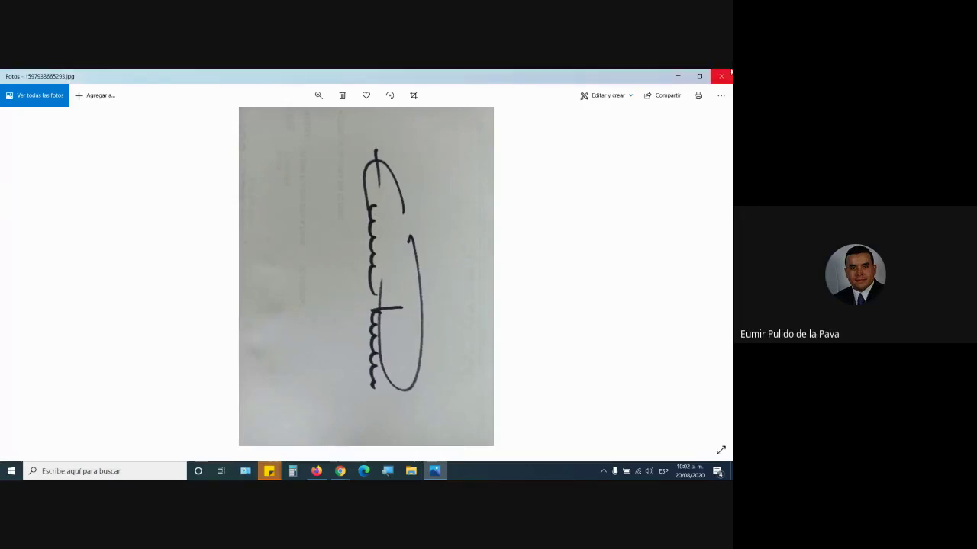
pyautogui.click(721, 76)
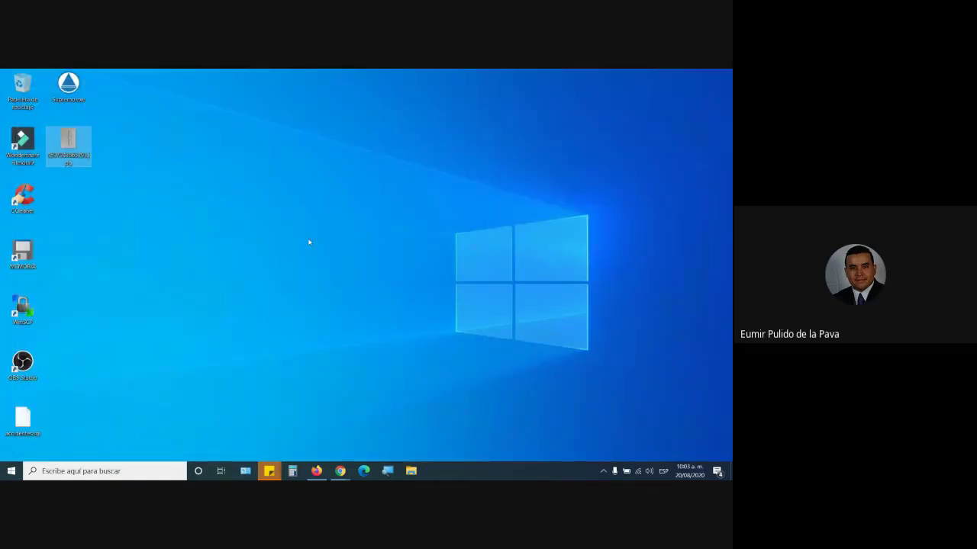
# - Open 1597933665293.jpg in Paint using Abrir con
pyautogui.rightClick(66, 144)
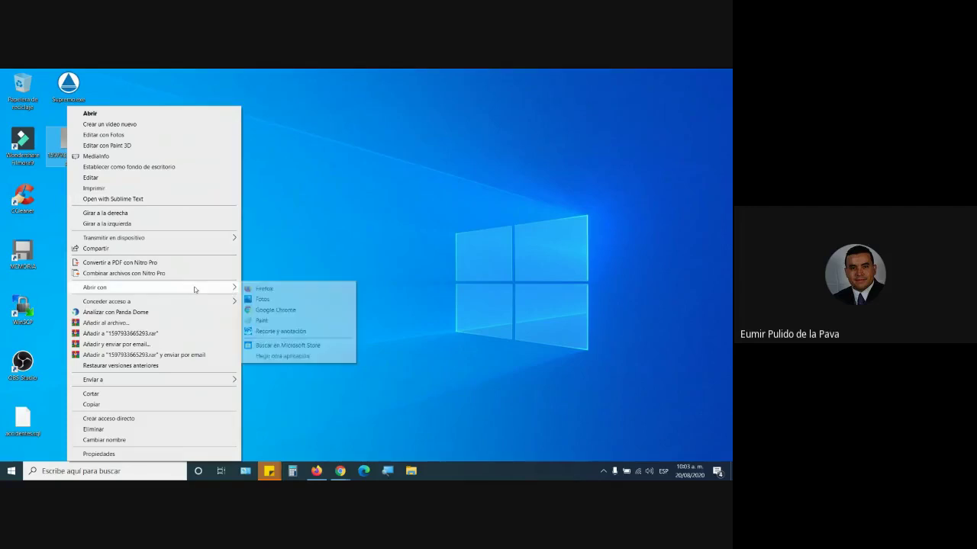
pyautogui.click(419, 209)
pyautogui.rightClick(65, 144)
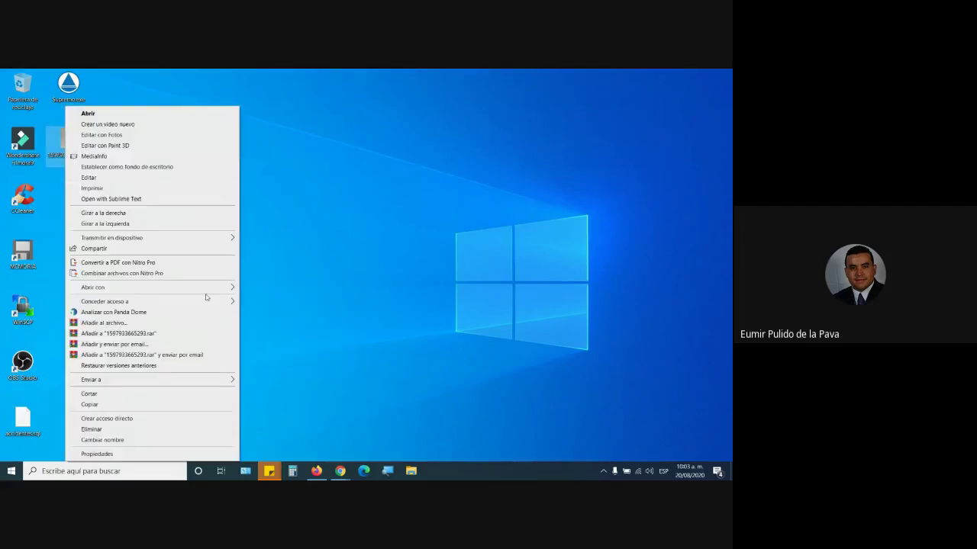
pyautogui.moveTo(201, 290)
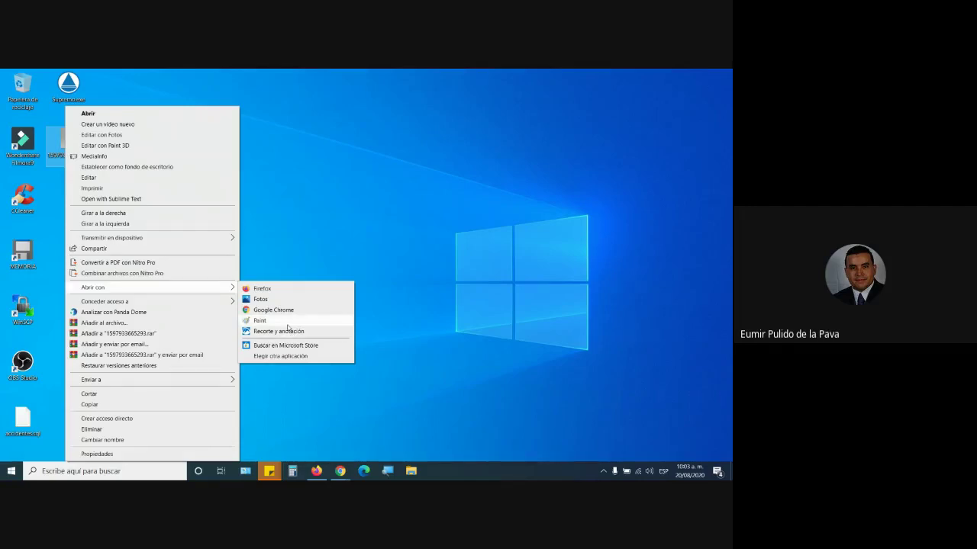
pyautogui.click(287, 322)
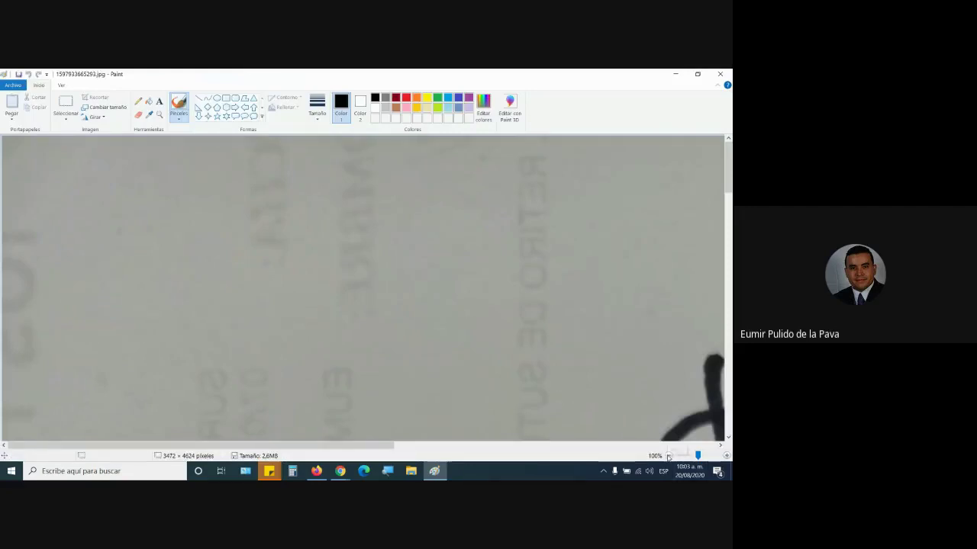
# - Zoom out to fit the photo and rotate it 90° left to landscape
pyautogui.click(667, 456)
pyautogui.click(668, 456)
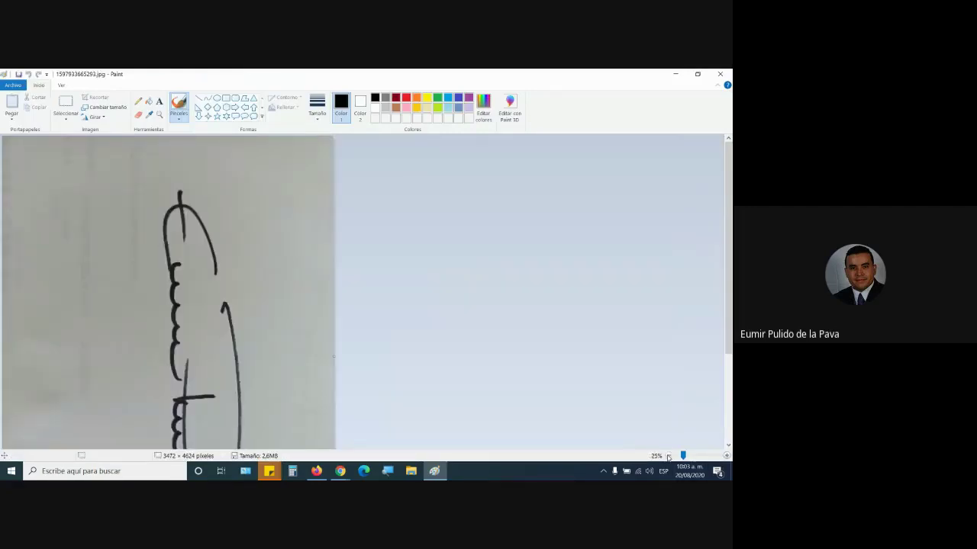
pyautogui.click(668, 455)
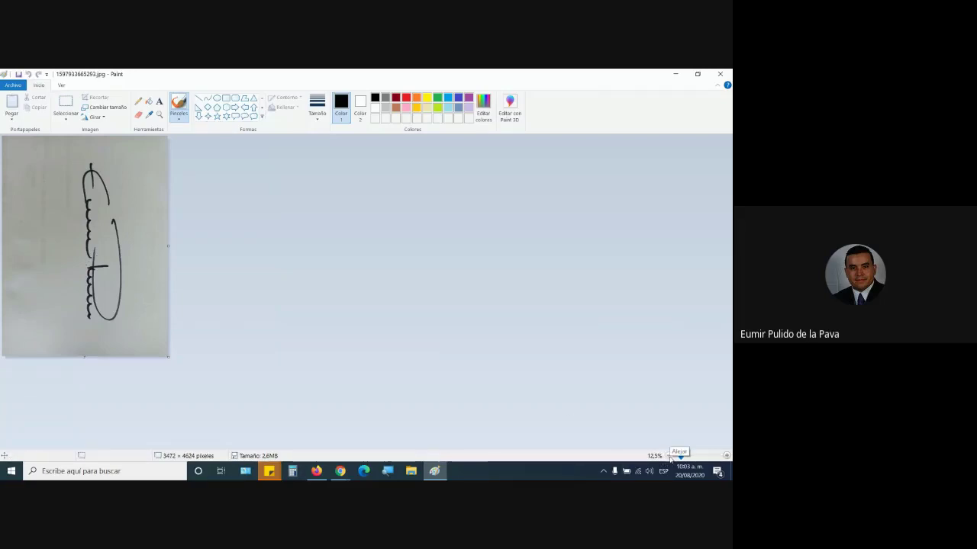
pyautogui.click(104, 119)
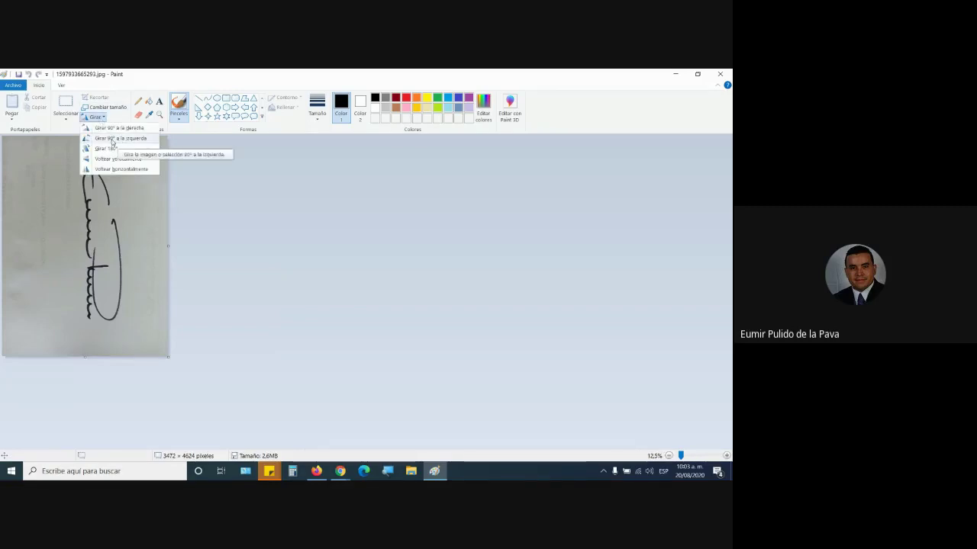
pyautogui.click(122, 138)
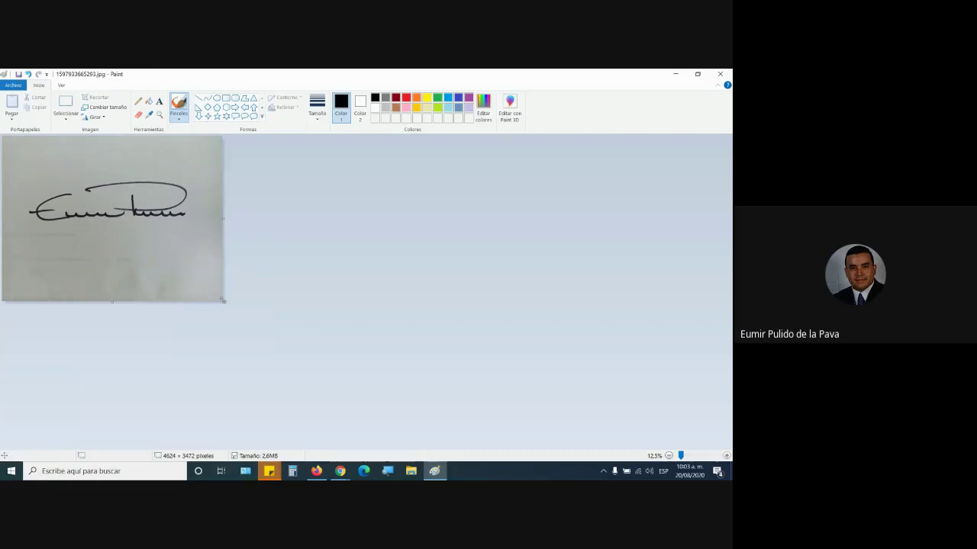
# - Box the signature with a rectangular selection and copy it
pyautogui.hotkey('ctrl', 'pageup')
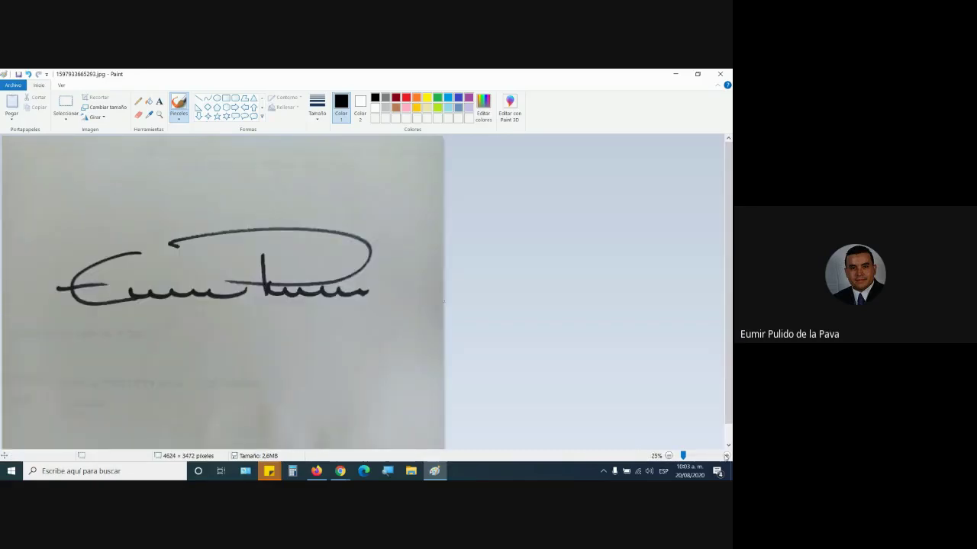
pyautogui.click(66, 103)
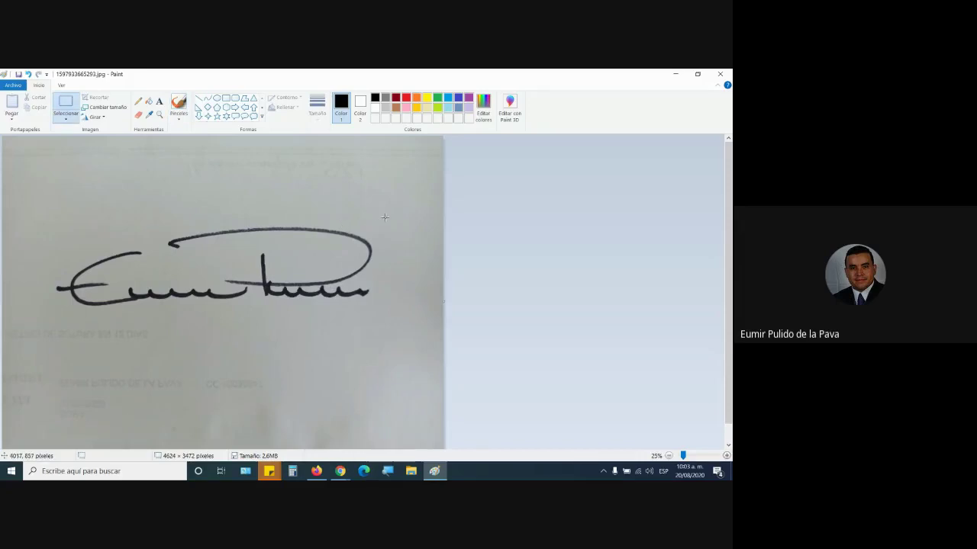
pyautogui.moveTo(386, 218); pyautogui.dragTo(93, 267)
pyautogui.moveTo(57, 309); pyautogui.dragTo(48, 314)
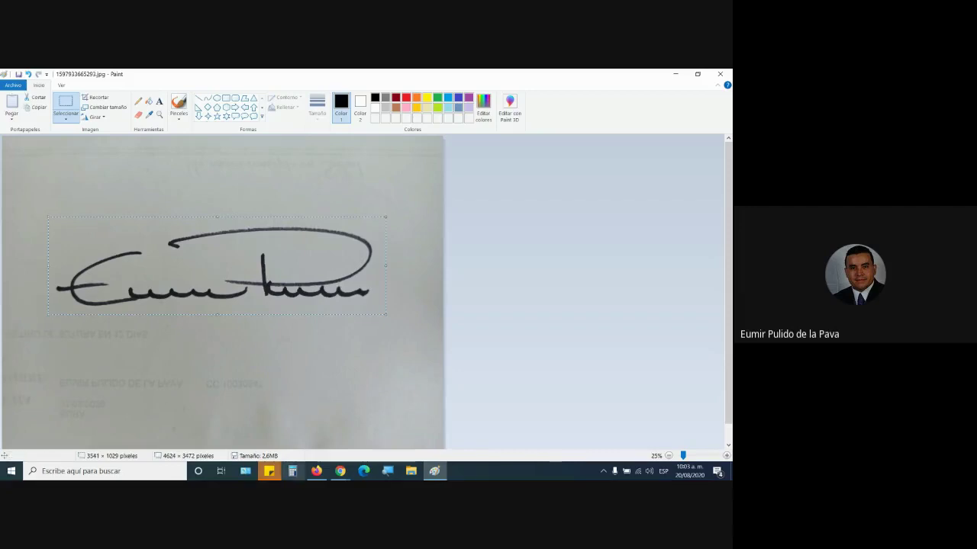
pyautogui.moveTo(341, 471)
pyautogui.click(320, 409)
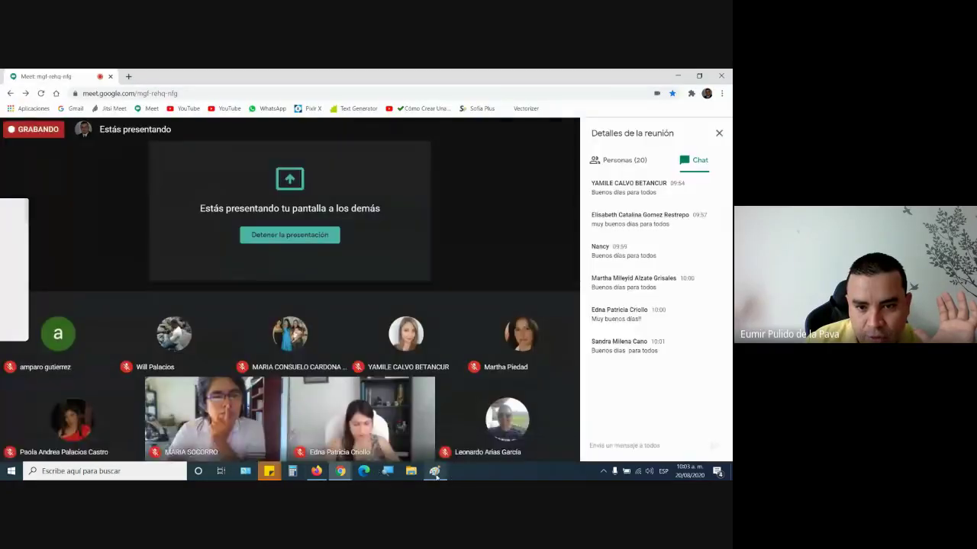
pyautogui.click(434, 471)
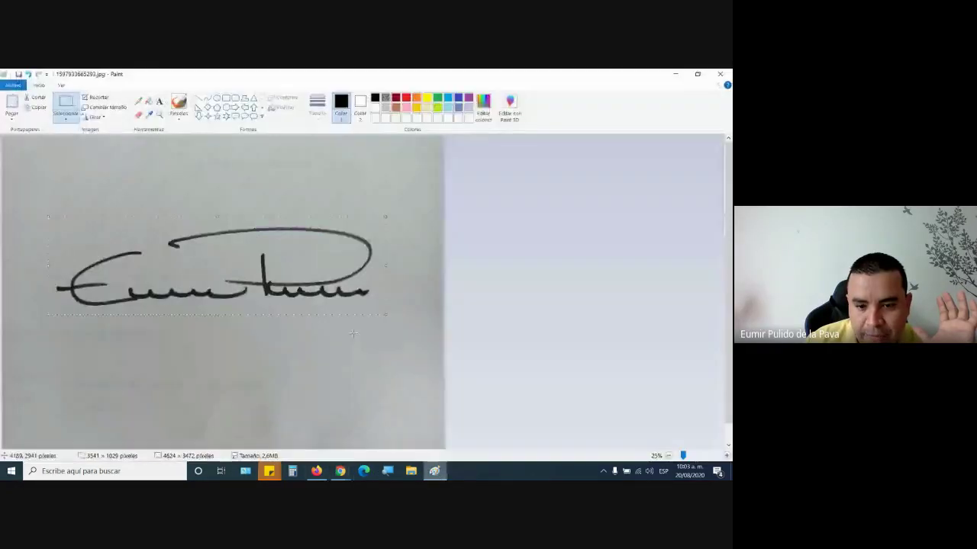
pyautogui.rightClick(235, 236)
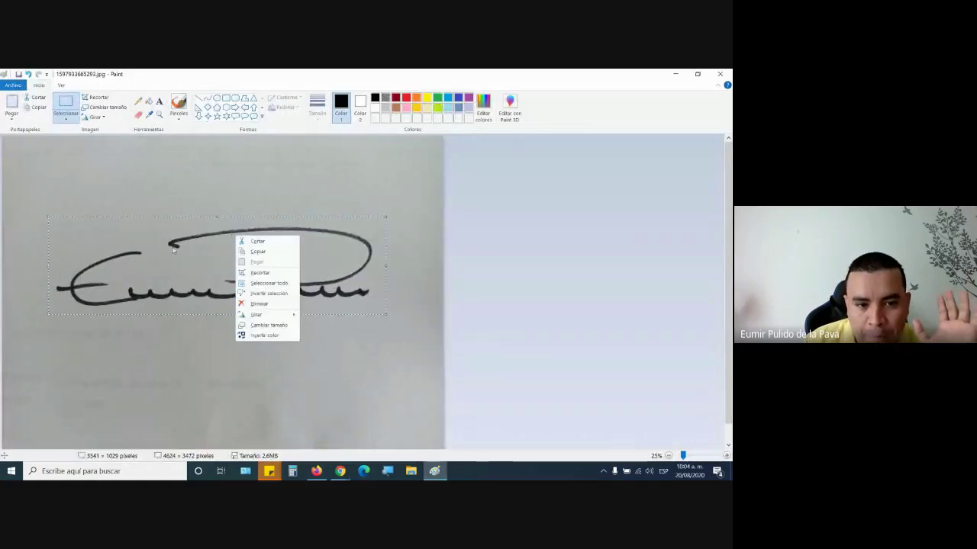
pyautogui.click(256, 251)
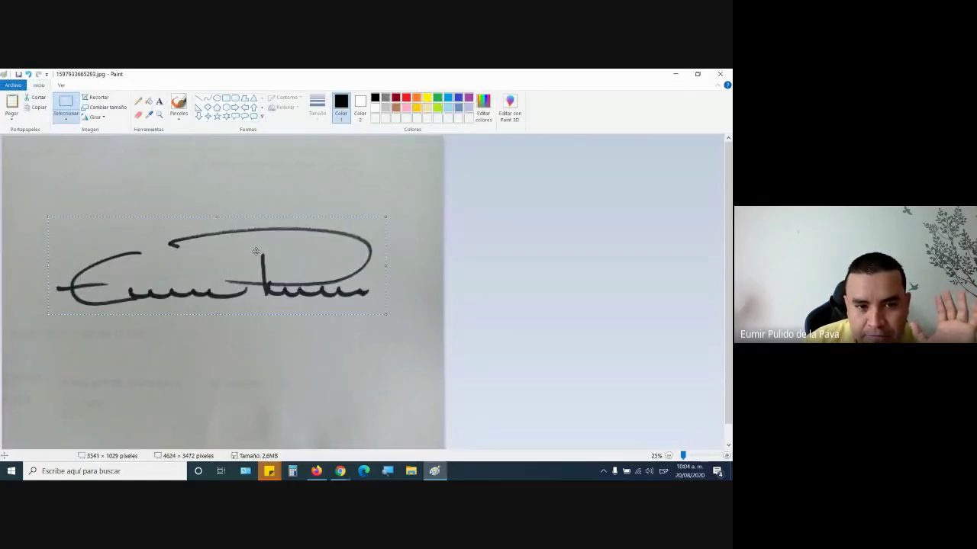
# - Start a new blank image from Archivo > Nuevo, answering the save prompt
pyautogui.click(14, 85)
pyautogui.click(27, 100)
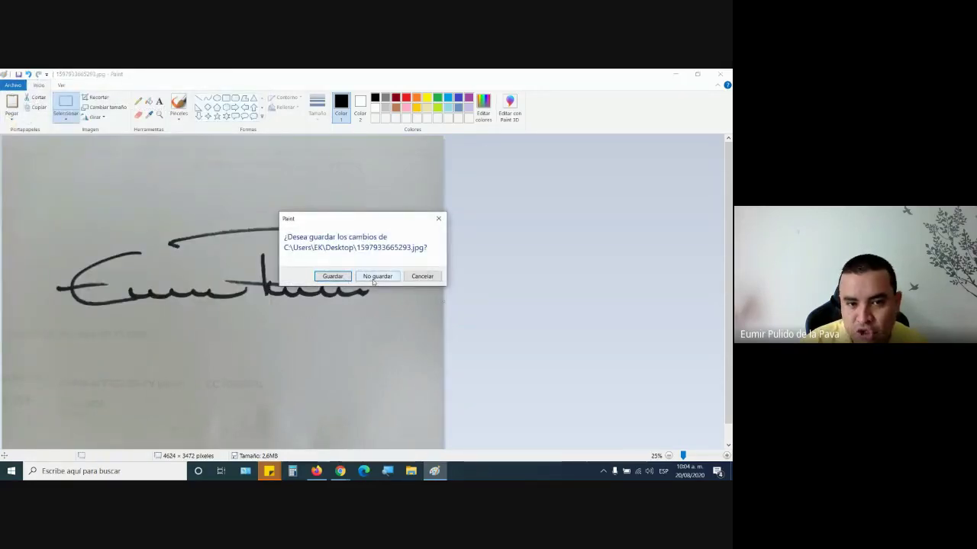
pyautogui.click(375, 278)
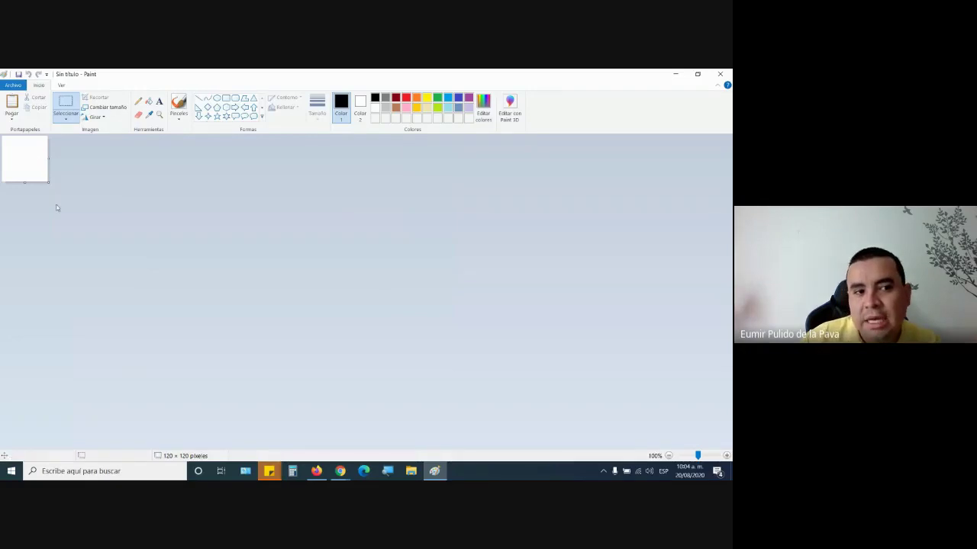
# - Shrink the new canvas down to 77 × 63 pixels
pyautogui.moveTo(49, 184); pyautogui.dragTo(730, 450)
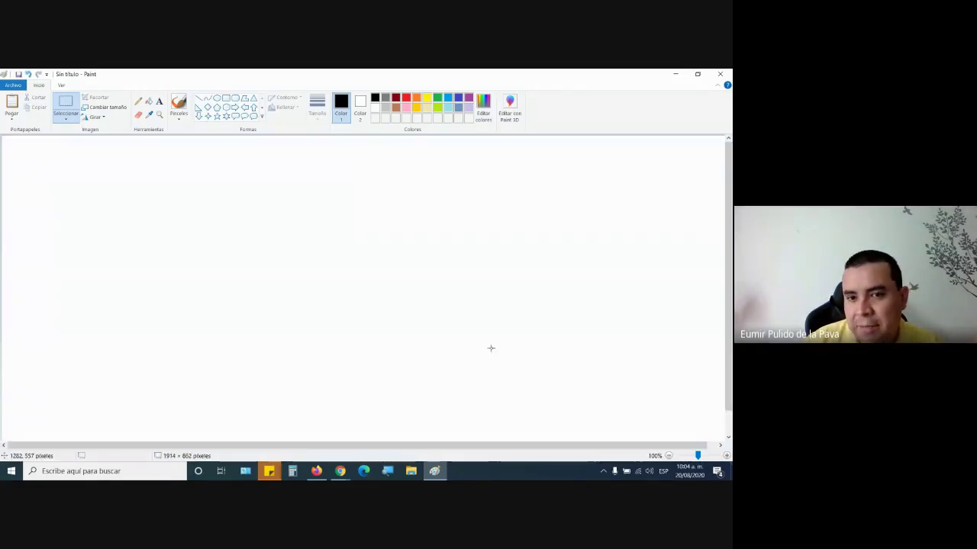
pyautogui.click(340, 471)
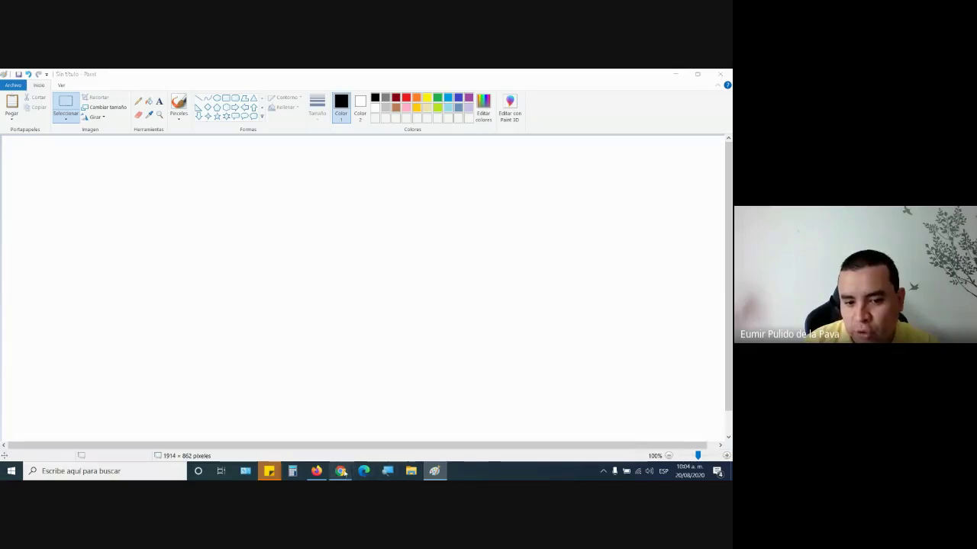
pyautogui.click(313, 446)
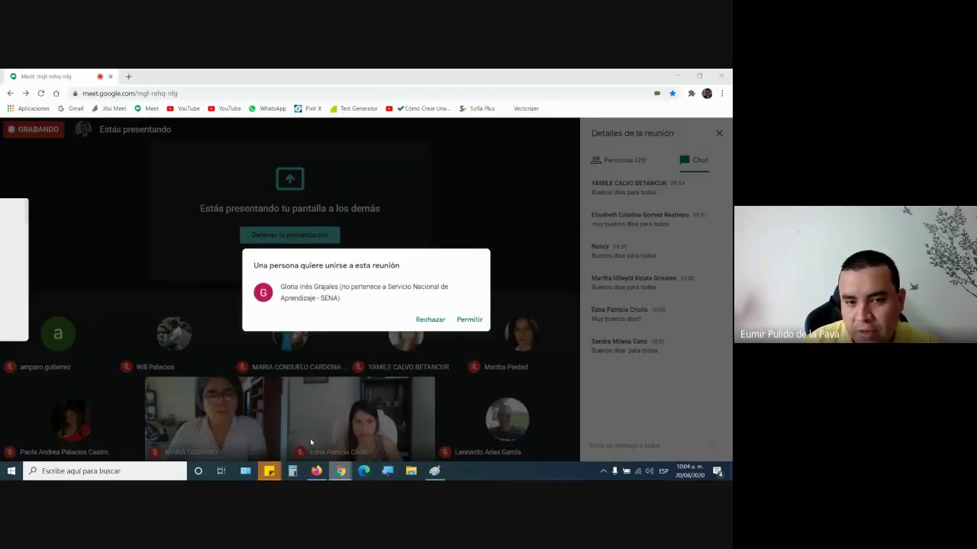
pyautogui.hotkey('alt', 'Tab')
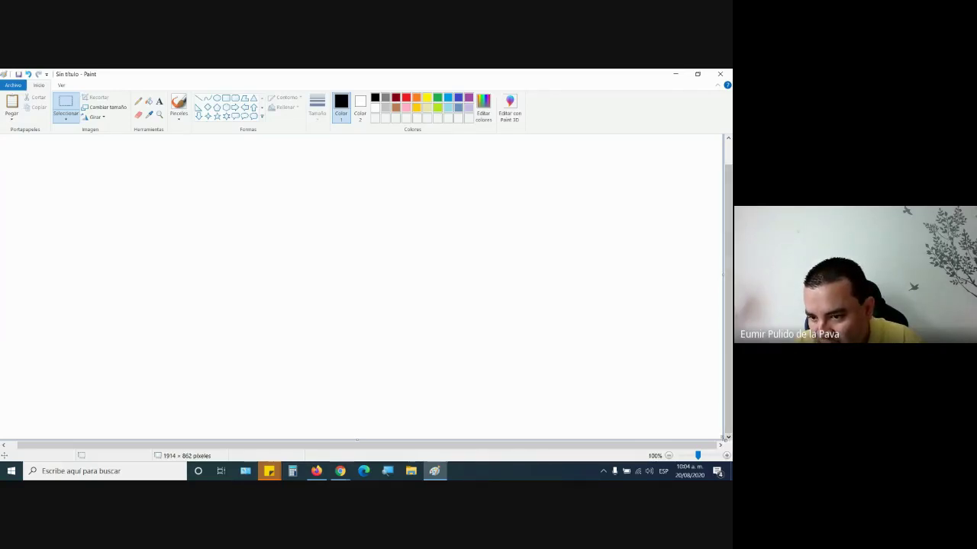
pyautogui.moveTo(727, 441); pyautogui.dragTo(53, 176)
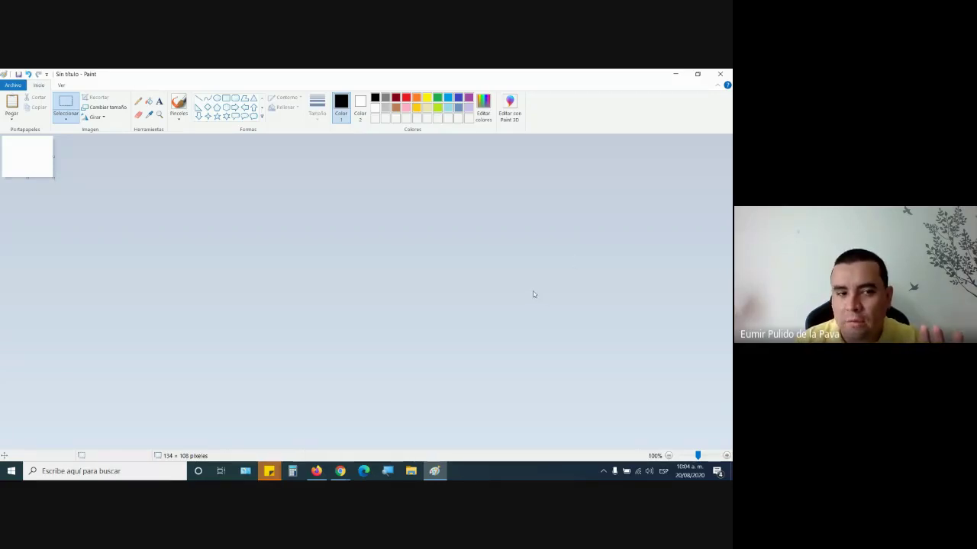
pyautogui.moveTo(54, 176); pyautogui.dragTo(32, 159)
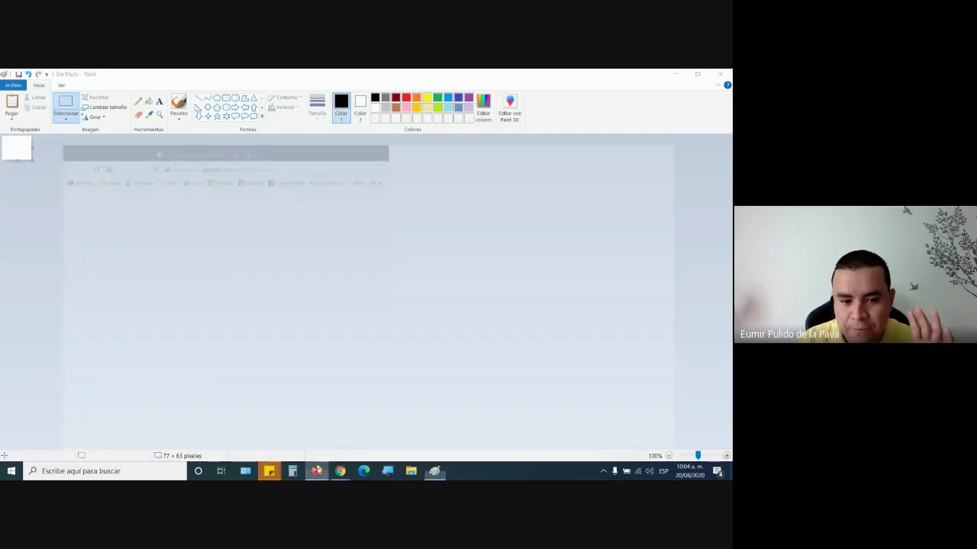
# - Admit the person asking to join the Meet call, then return to Paint
pyautogui.click(315, 471)
pyautogui.click(341, 470)
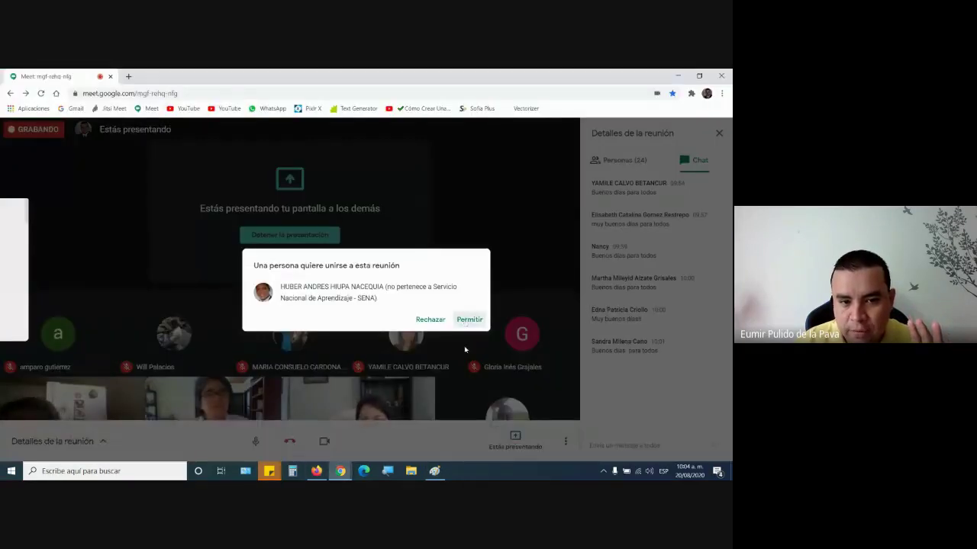
pyautogui.click(468, 319)
pyautogui.click(434, 471)
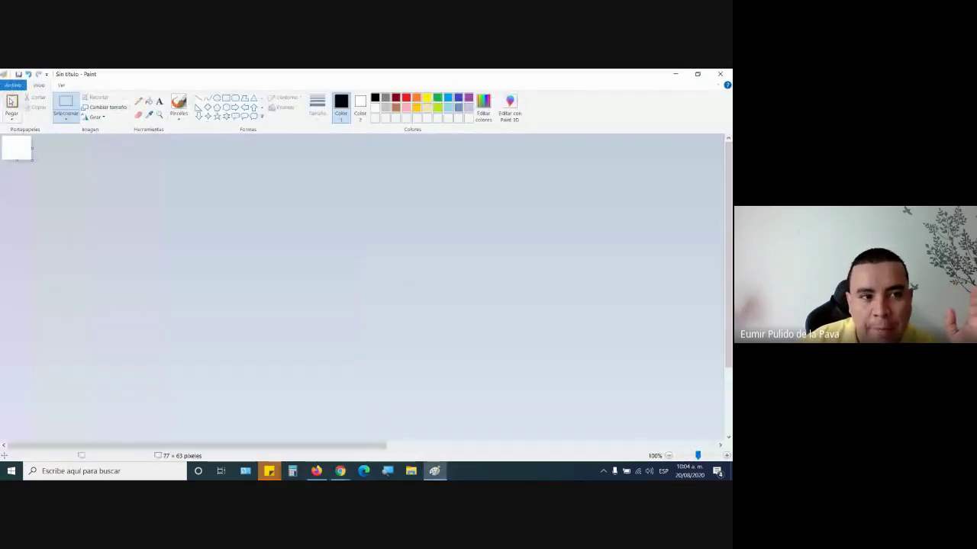
# - Paste the signature onto the canvas, zoom to 50%, and open the save dialog
pyautogui.hotkey('ctrl', 'v')
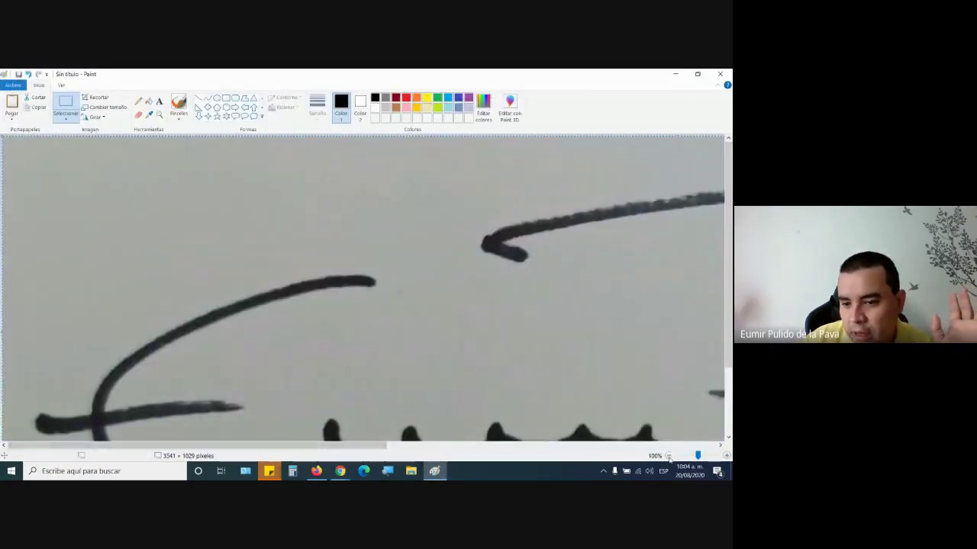
pyautogui.click(668, 455)
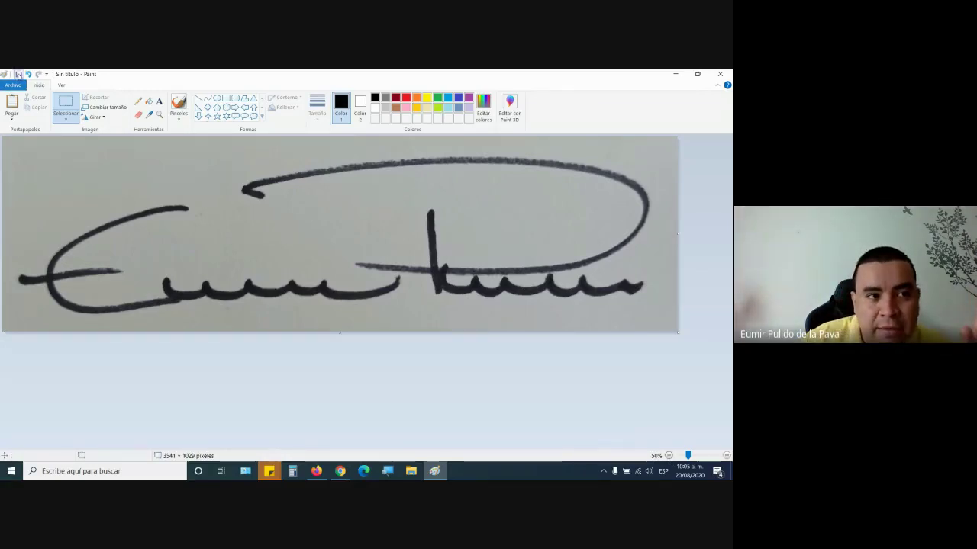
pyautogui.click(18, 74)
# - Restore Paint's save dialog and magnify the screen for viewers
pyautogui.press('super+d')
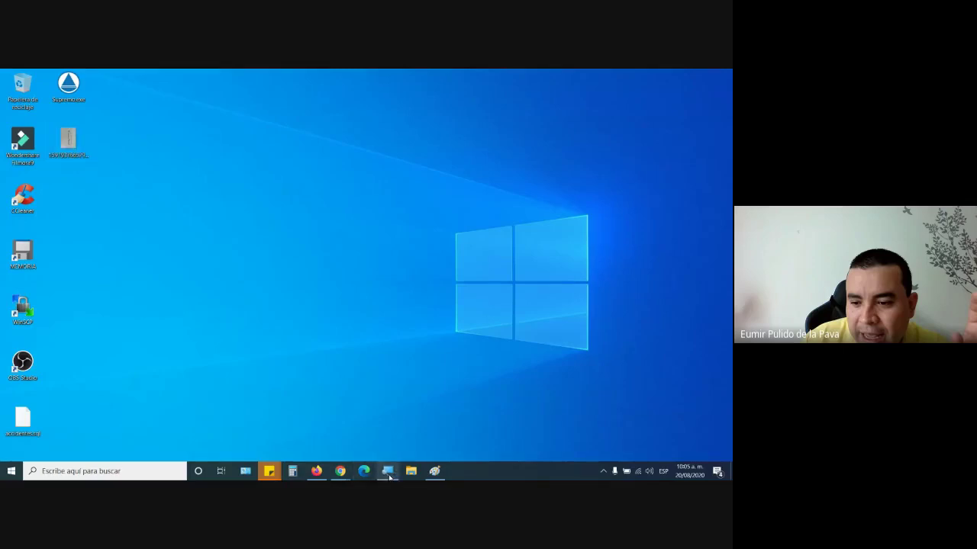
pyautogui.moveTo(387, 470)
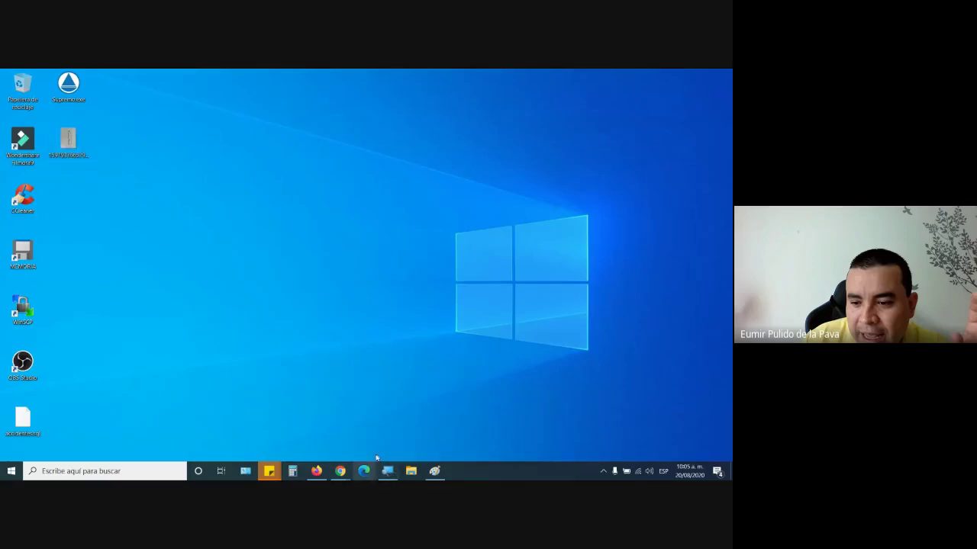
pyautogui.click(388, 473)
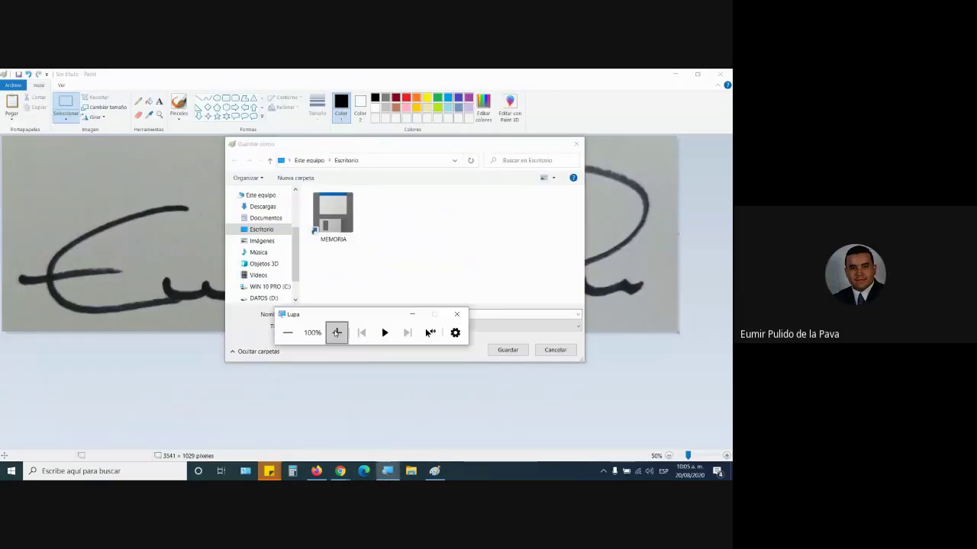
pyautogui.click(338, 332)
pyautogui.press('super+d')
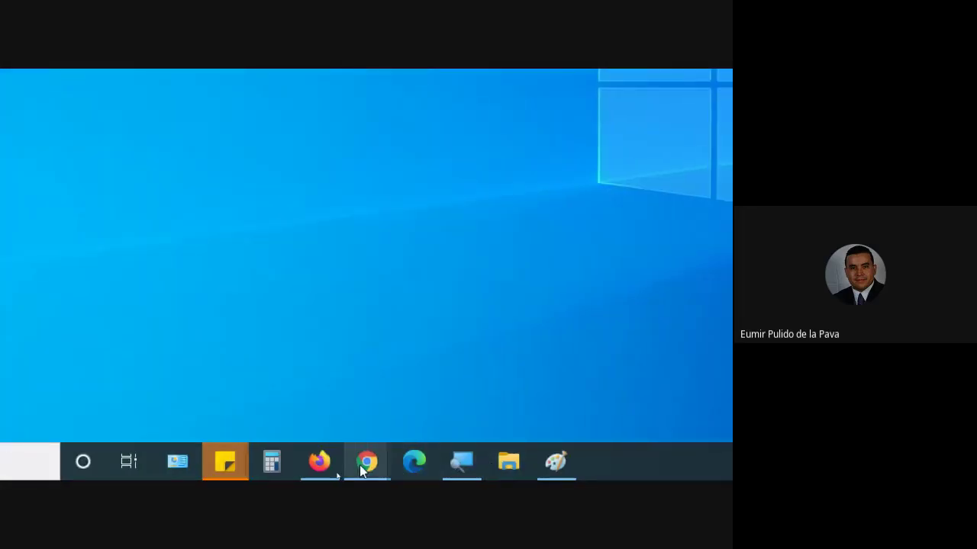
# - Admit the person waiting in the Meet call and return to the save dialog
pyautogui.moveTo(362, 471)
pyautogui.click(311, 361)
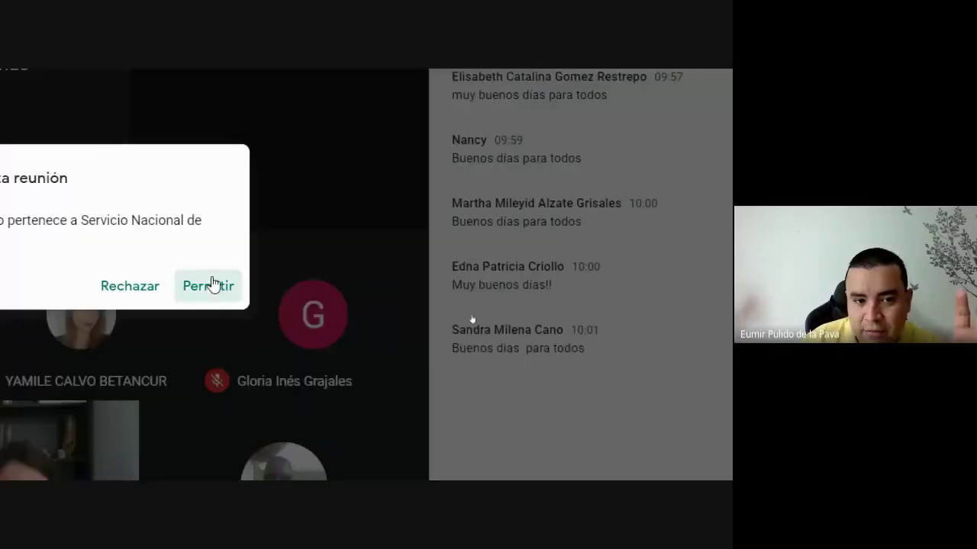
pyautogui.click(214, 284)
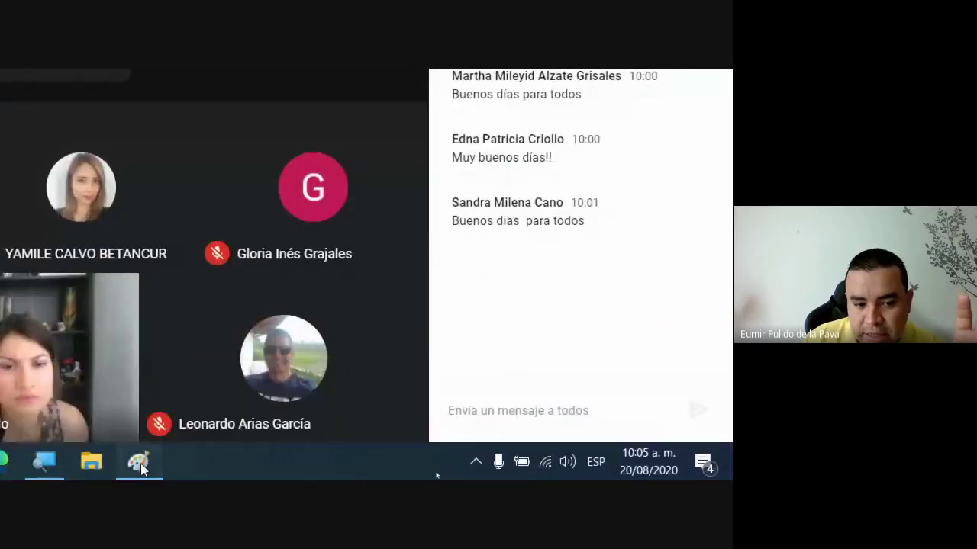
pyautogui.click(138, 462)
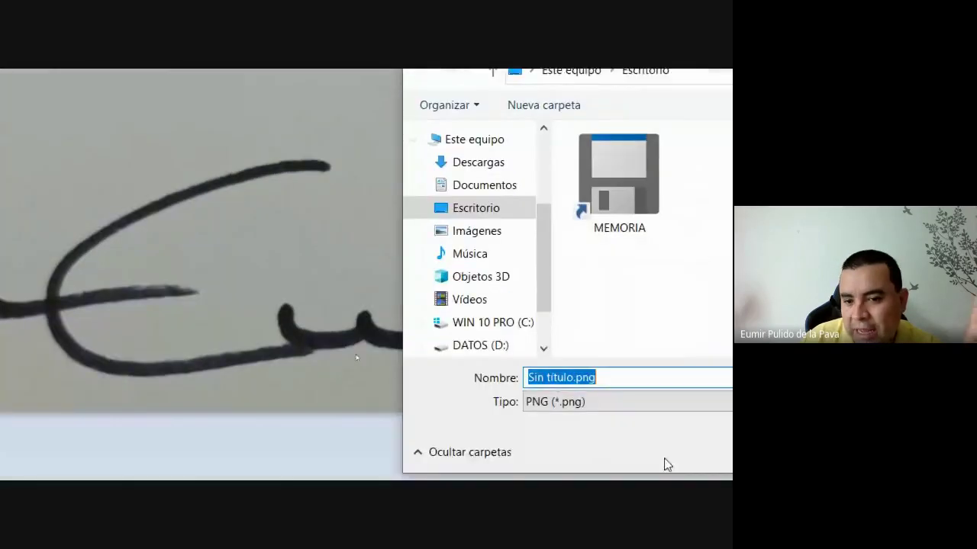
# - Save the image as JPEG over 1597933665293.jpg, confirming the replacement
pyautogui.click(565, 402)
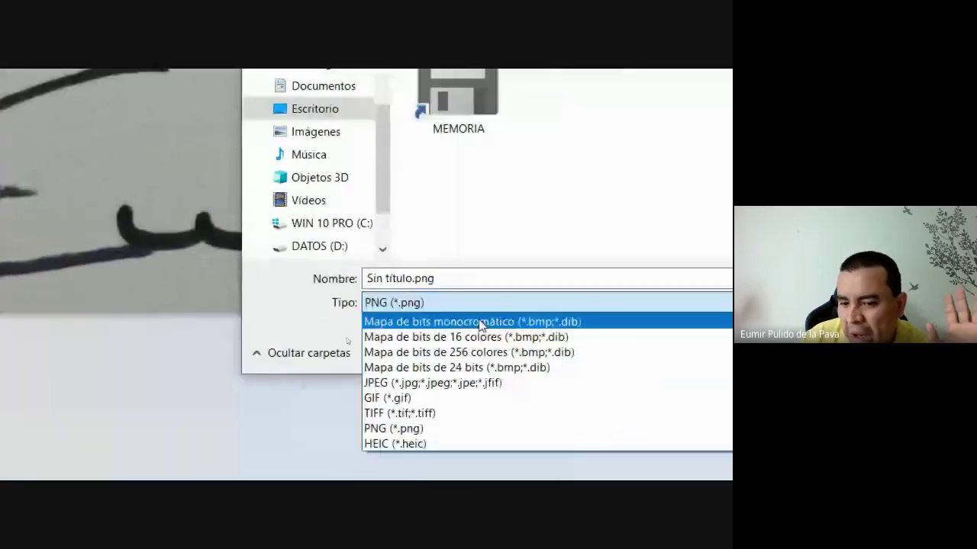
pyautogui.click(378, 382)
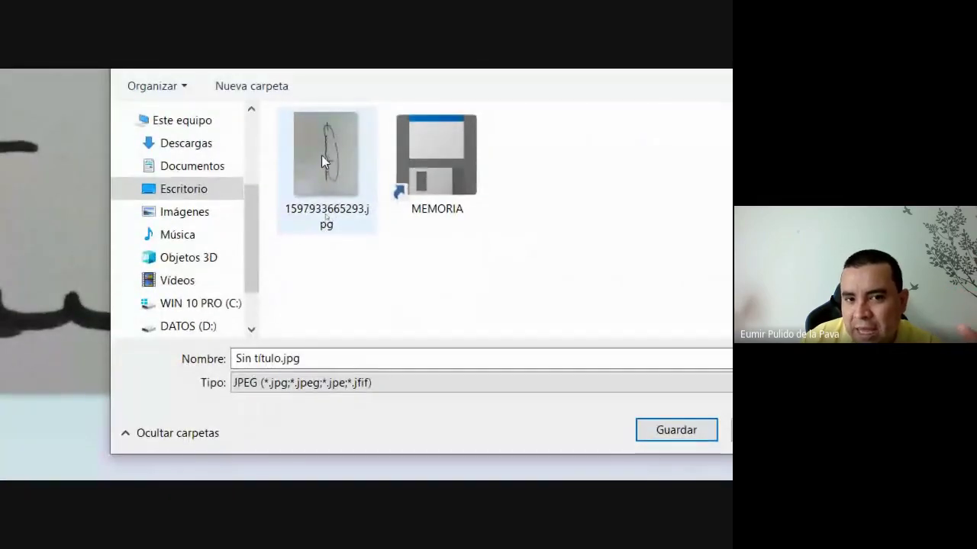
pyautogui.click(318, 171)
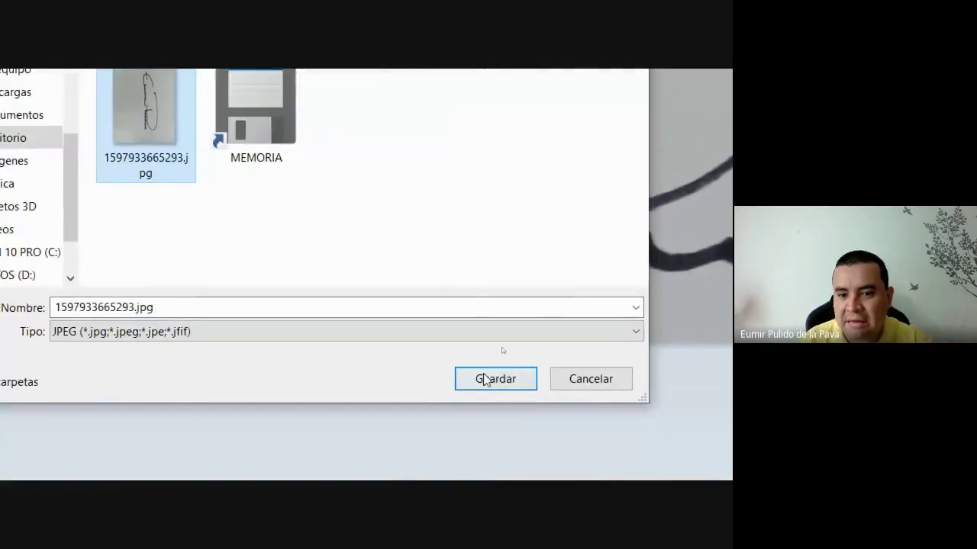
pyautogui.click(484, 380)
pyautogui.click(261, 271)
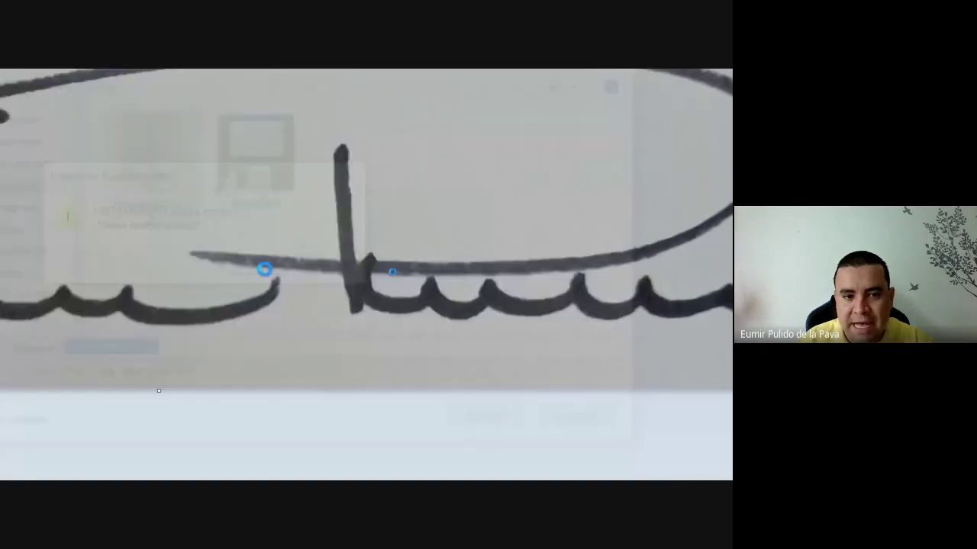
# - Admit another person to the Meet call and show the desktop
pyautogui.moveTo(160, 462)
pyautogui.click(123, 406)
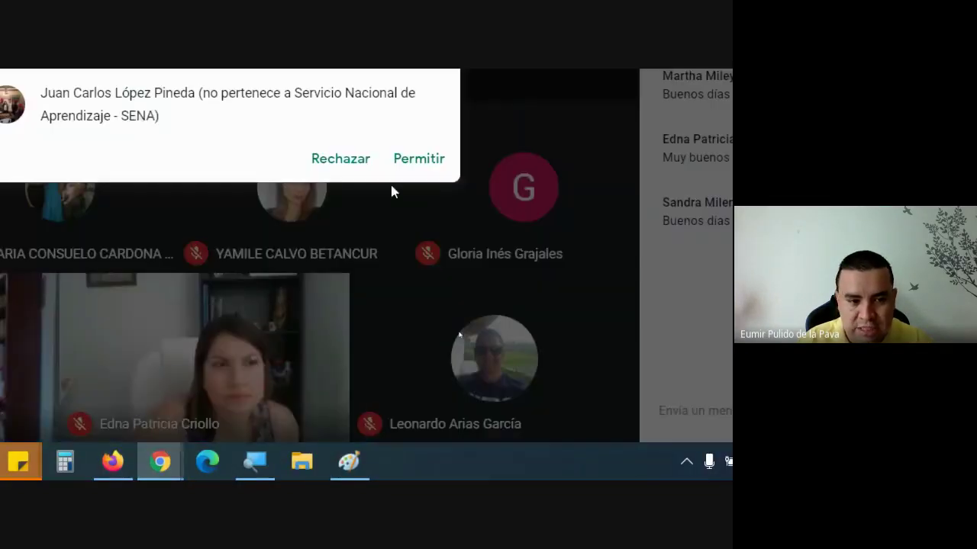
pyautogui.click(419, 160)
pyautogui.press('super+d')
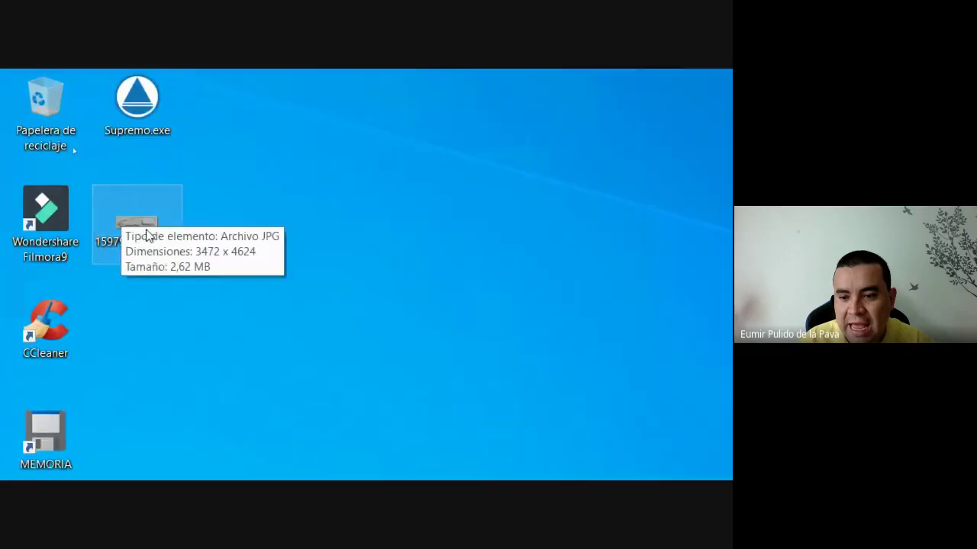
# - Select the saved signature JPG on the desktop and admit a Meet participant
pyautogui.click(109, 199)
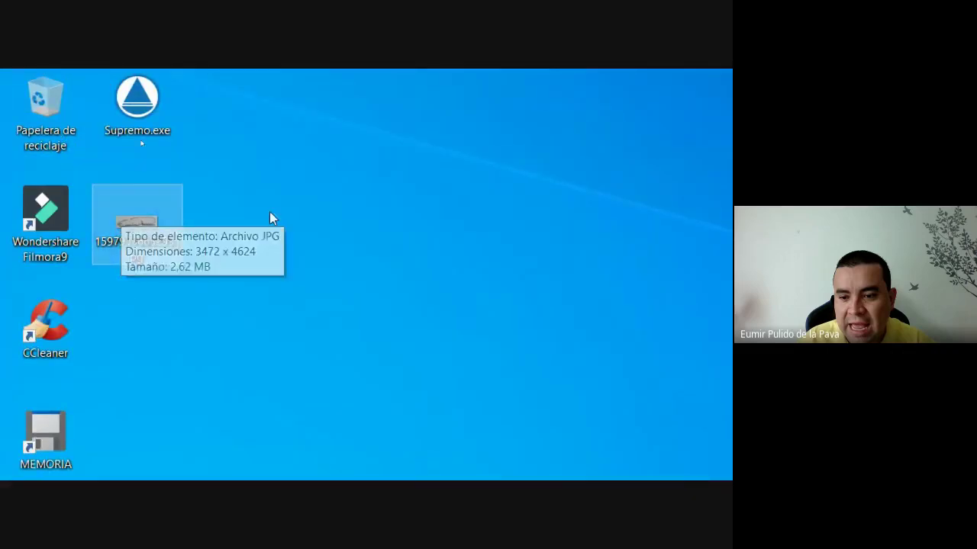
pyautogui.moveTo(129, 228)
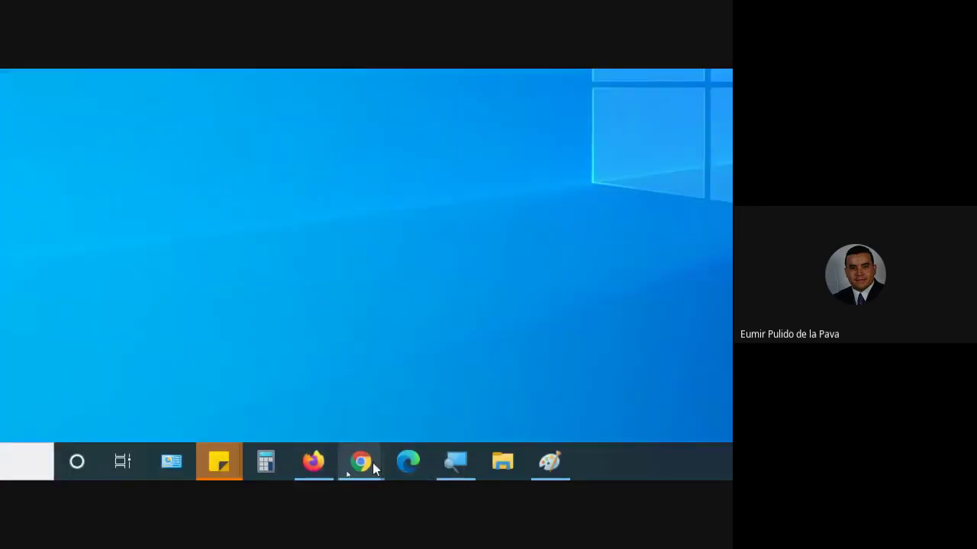
pyautogui.moveTo(373, 463)
pyautogui.click(275, 385)
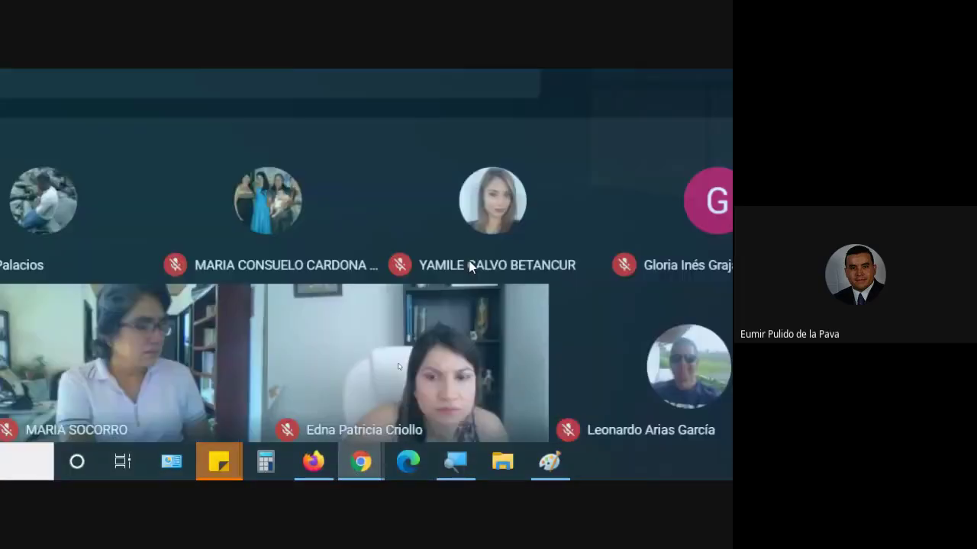
pyautogui.click(607, 279)
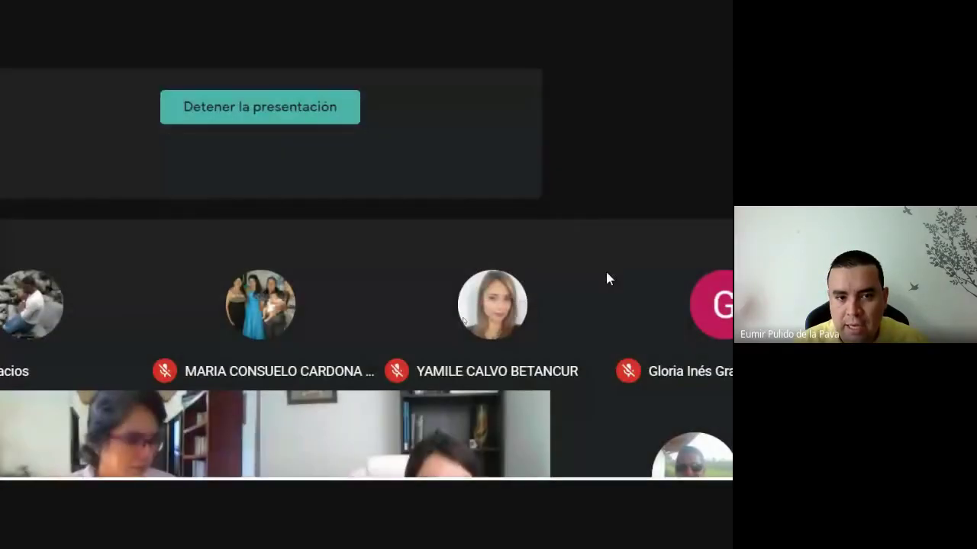
# - Close Paint, reset magnification to 100%, and launch Microsoft Word from Start
pyautogui.click(577, 470)
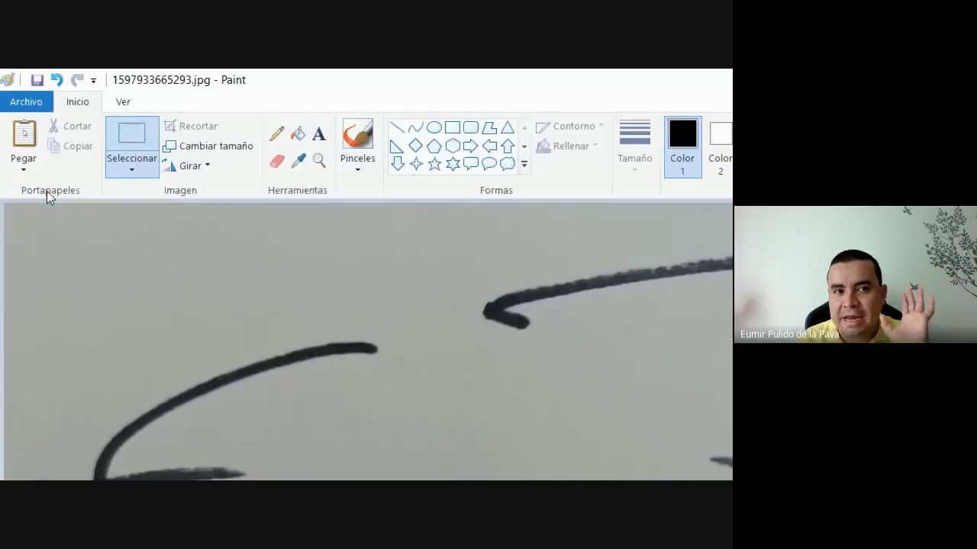
pyautogui.click(729, 76)
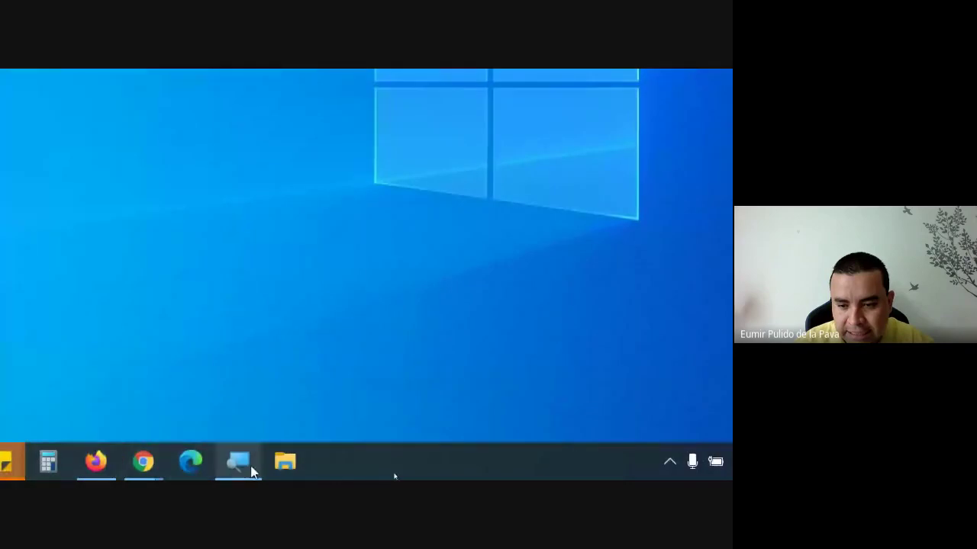
pyautogui.click(43, 460)
pyautogui.click(58, 193)
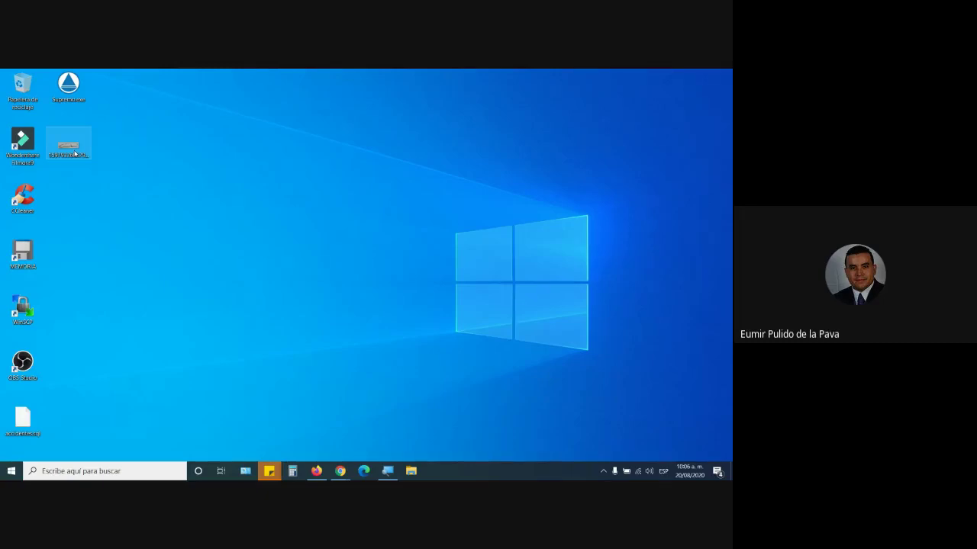
pyautogui.click(4, 475)
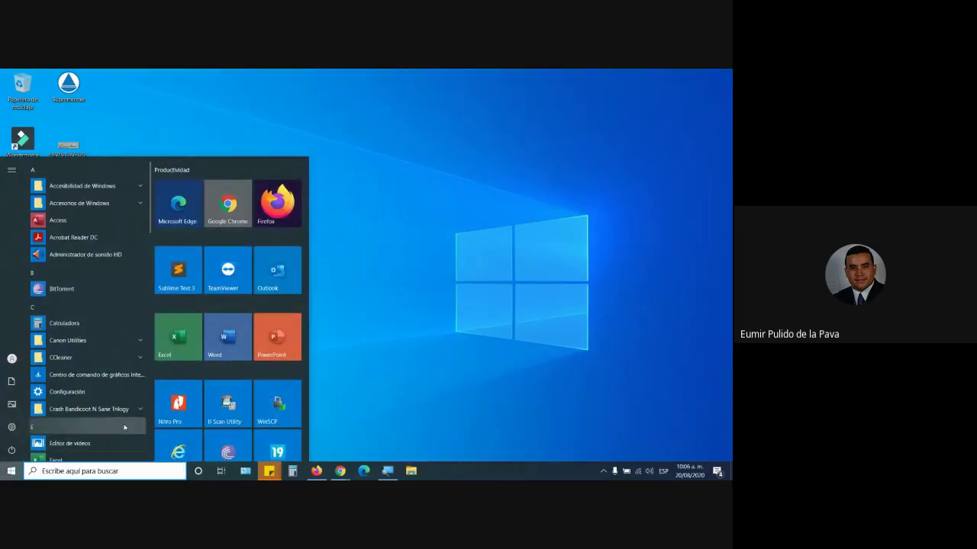
pyautogui.click(222, 350)
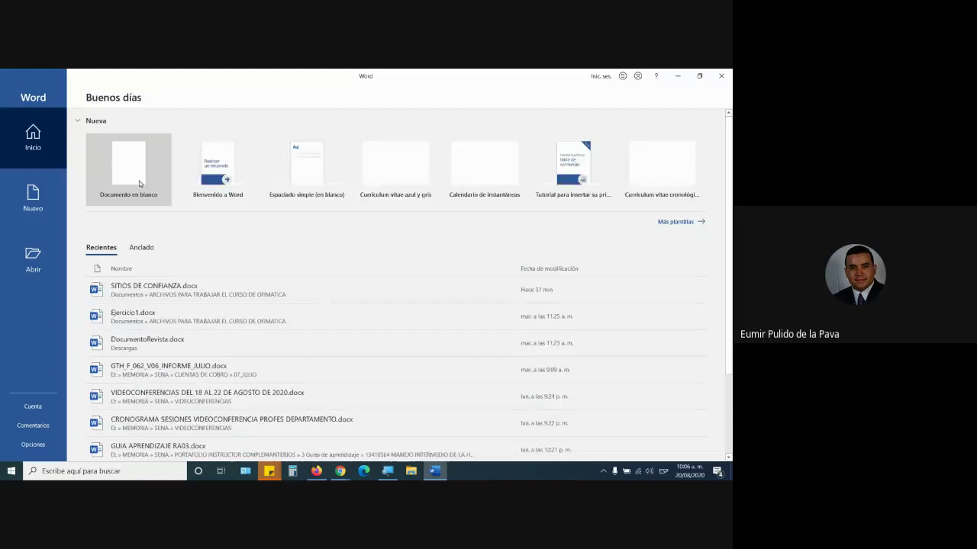
# - Insert the signature photo from the desktop into a new blank document
pyautogui.click(139, 181)
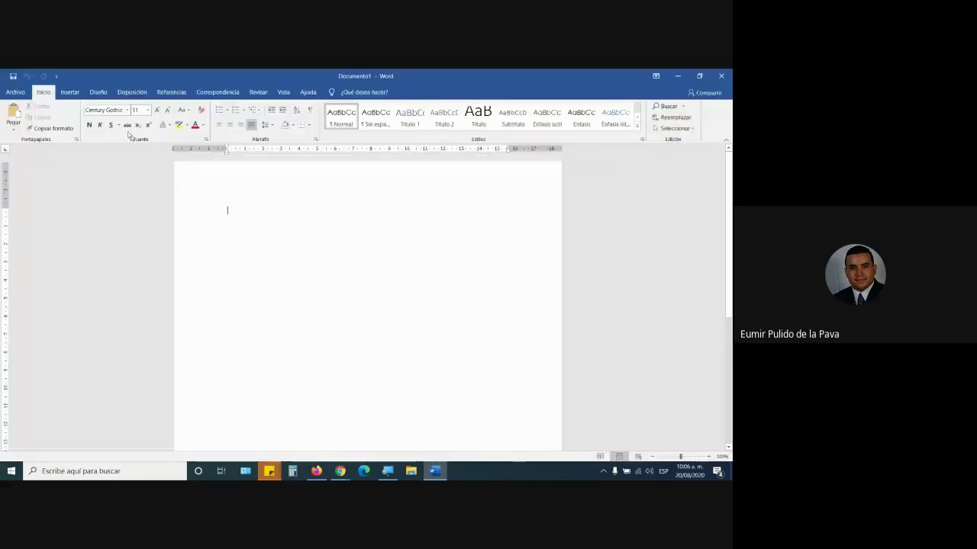
pyautogui.click(69, 92)
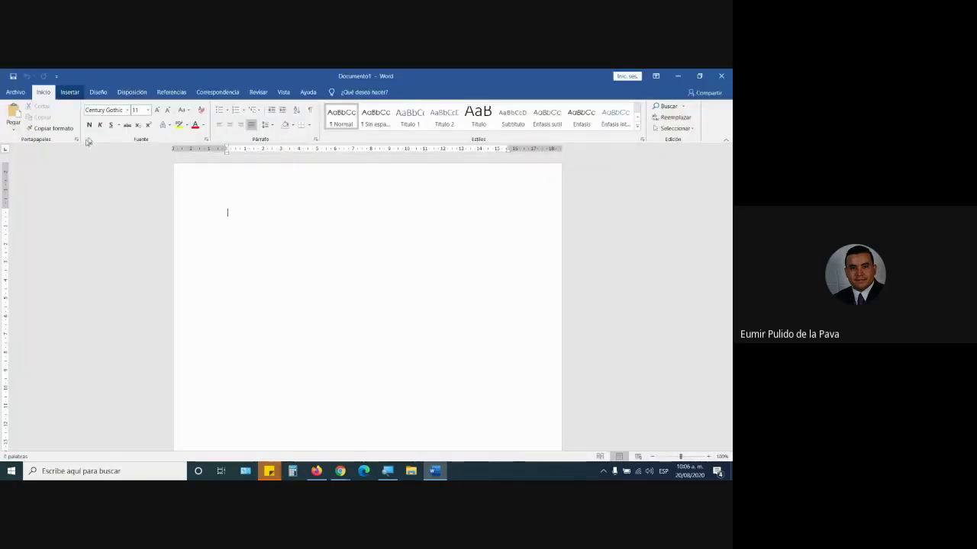
pyautogui.click(110, 118)
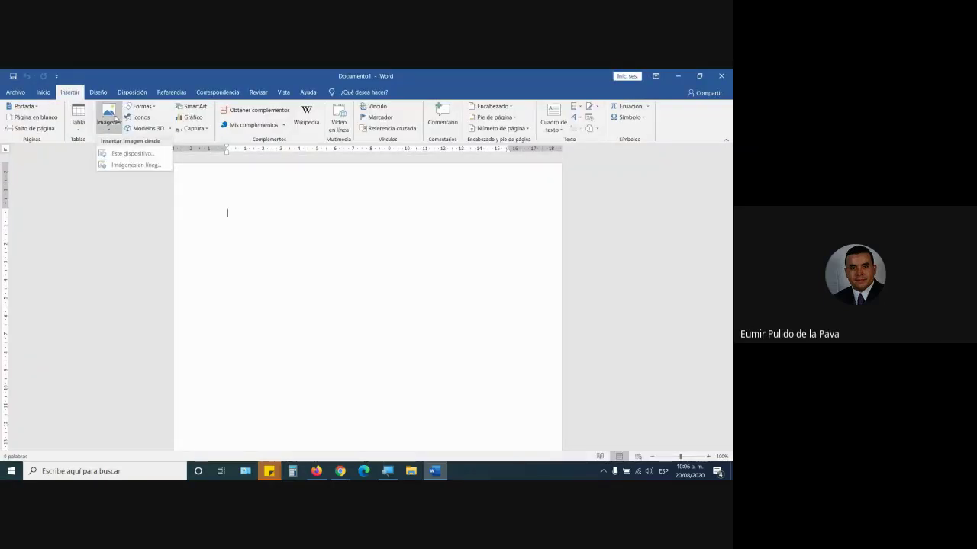
pyautogui.click(121, 155)
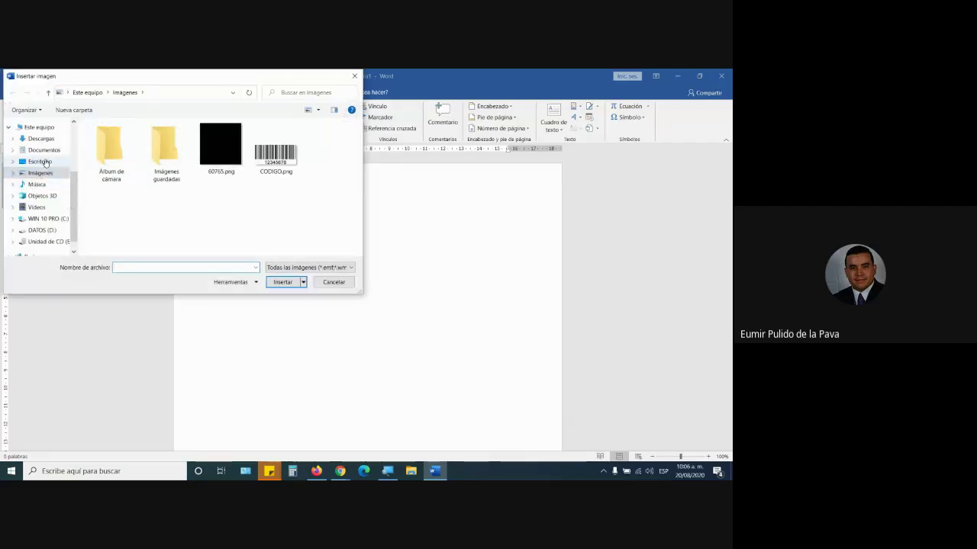
pyautogui.click(40, 161)
pyautogui.click(111, 160)
pyautogui.click(283, 282)
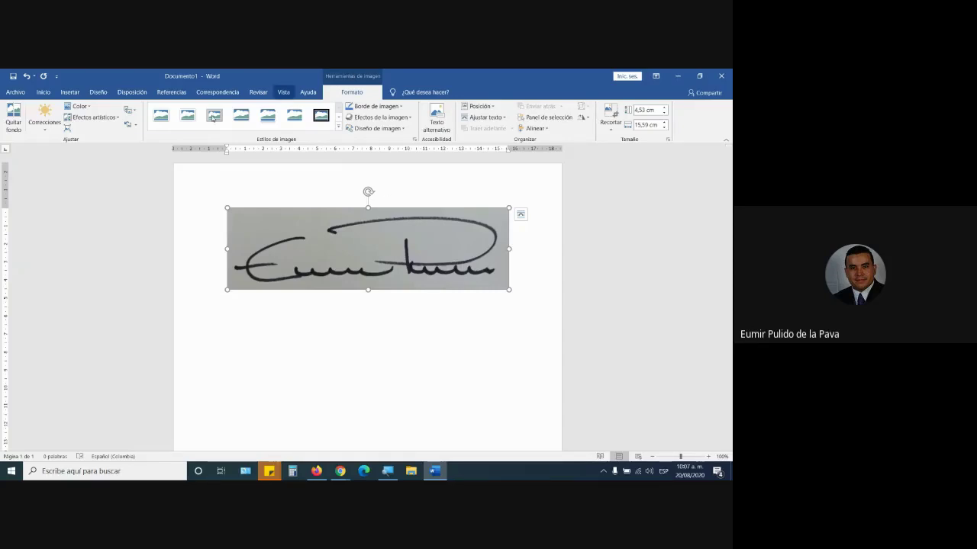
# - Make the signature's grey background transparent with Set Transparent Color
pyautogui.click(111, 118)
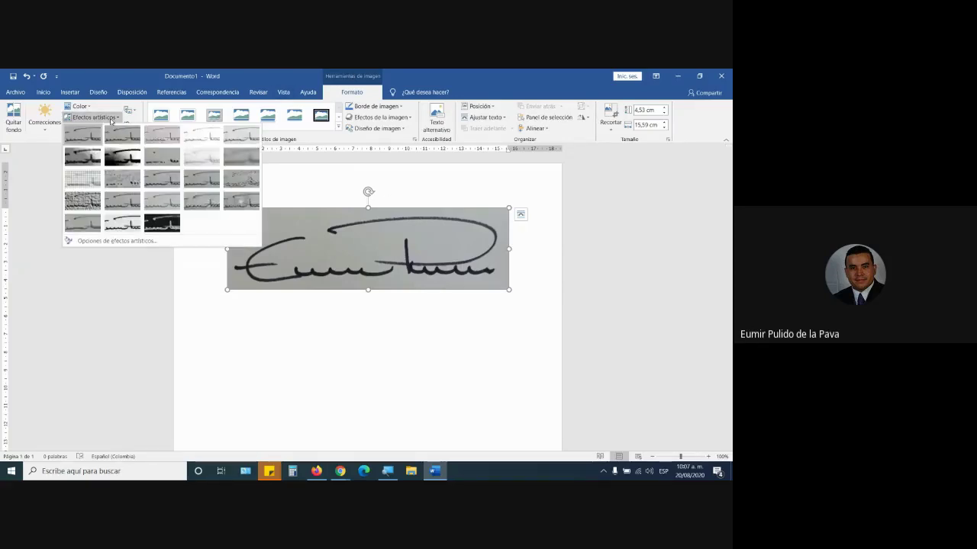
pyautogui.click(80, 106)
pyautogui.click(79, 106)
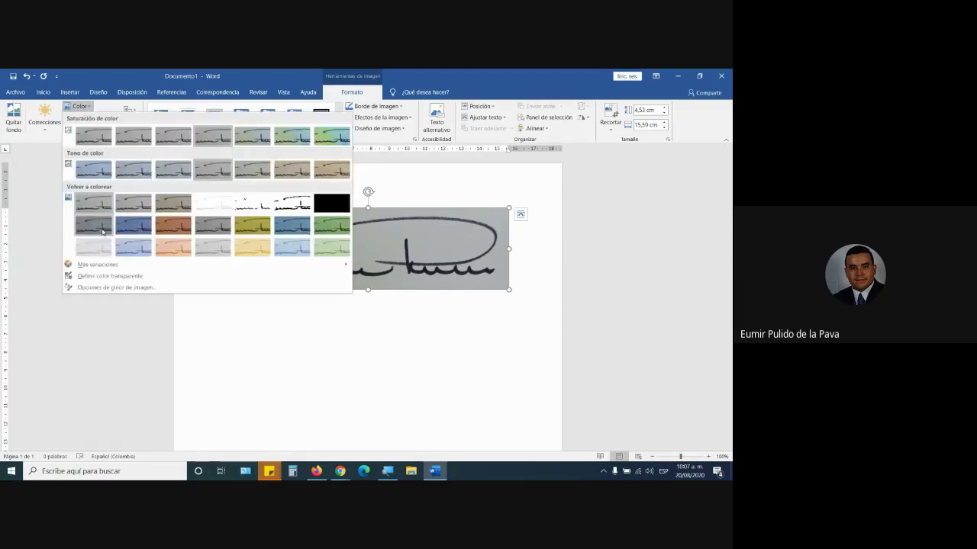
pyautogui.click(107, 277)
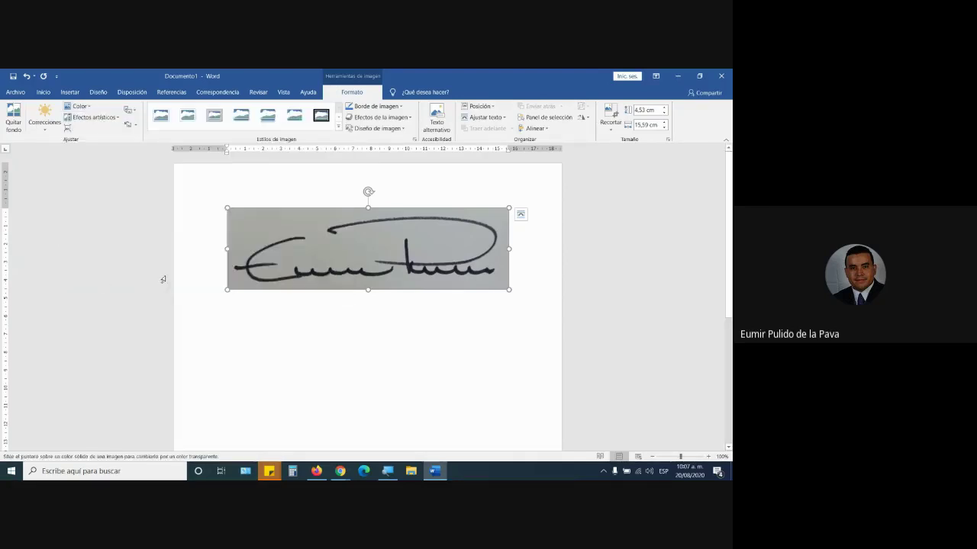
pyautogui.click(244, 219)
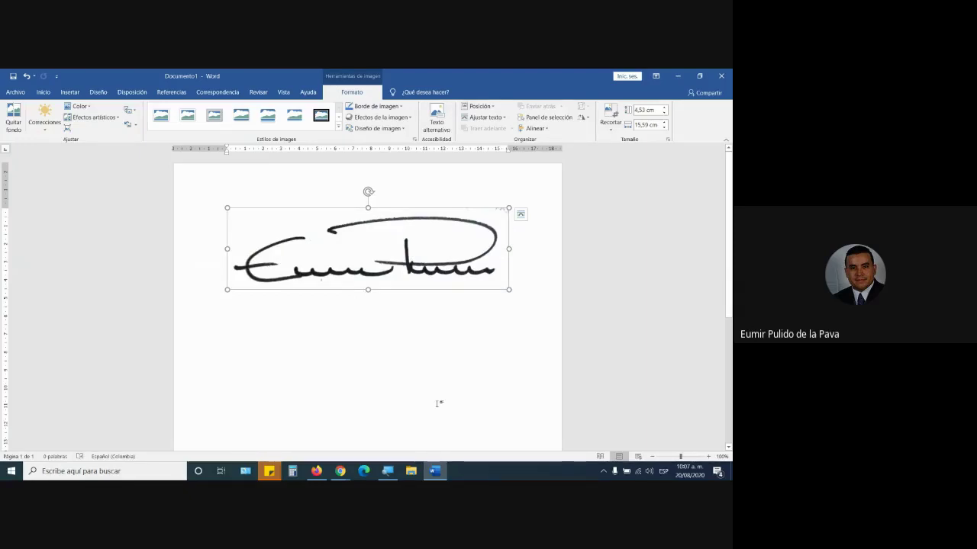
# - Close Word without saving the document and show the desktop
pyautogui.moveTo(340, 470)
pyautogui.click(312, 440)
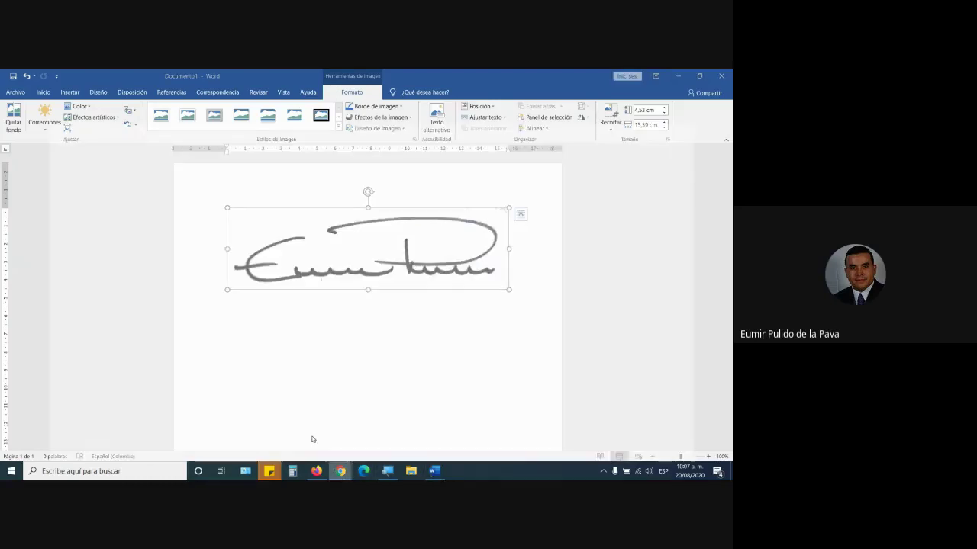
pyautogui.click(435, 471)
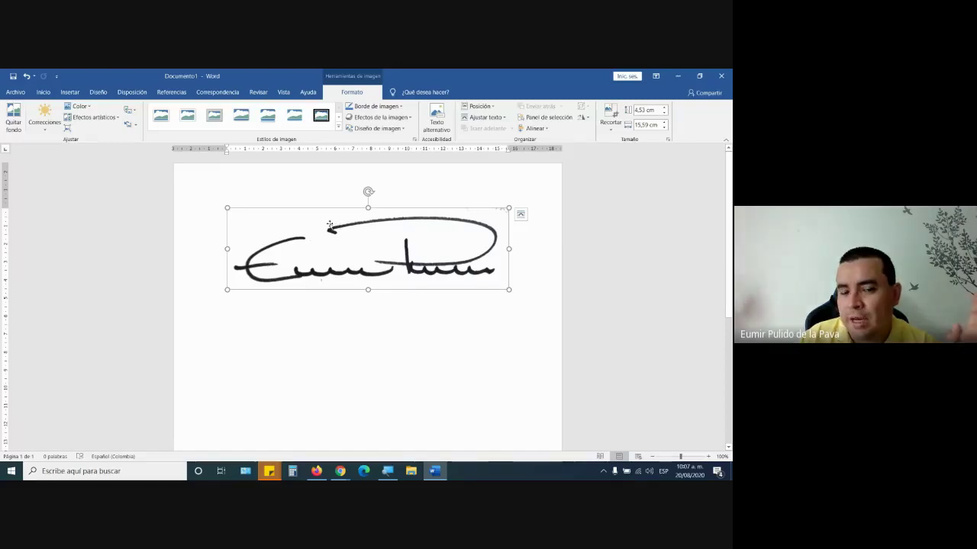
pyautogui.click(721, 76)
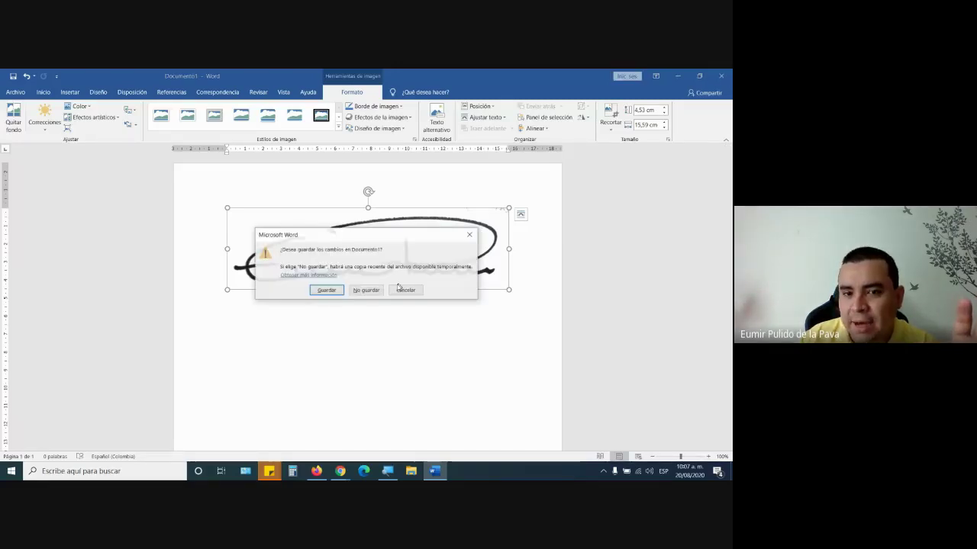
pyautogui.click(366, 288)
pyautogui.press('super+d')
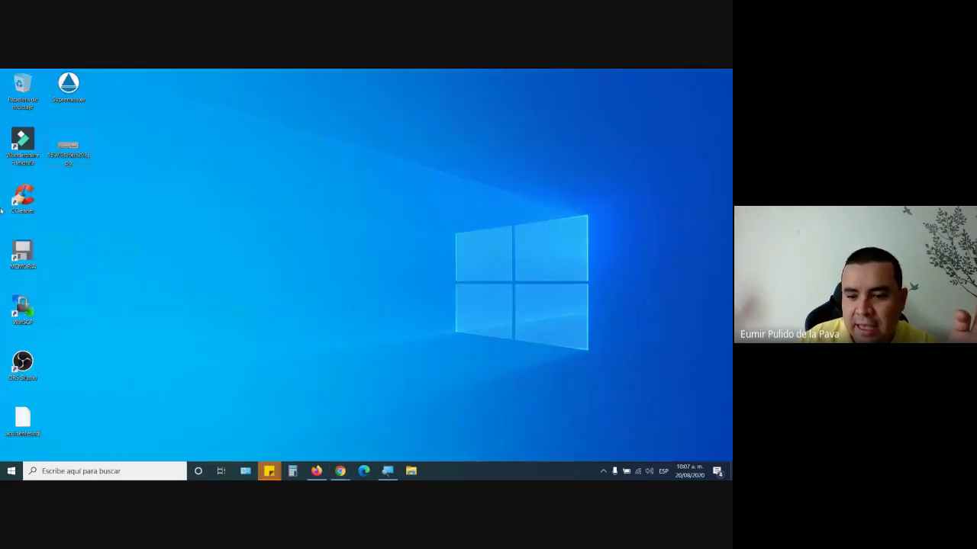
# - View the signature JPG in Photos, close it, and open File Explorer to Quick access
pyautogui.doubleClick(67, 150)
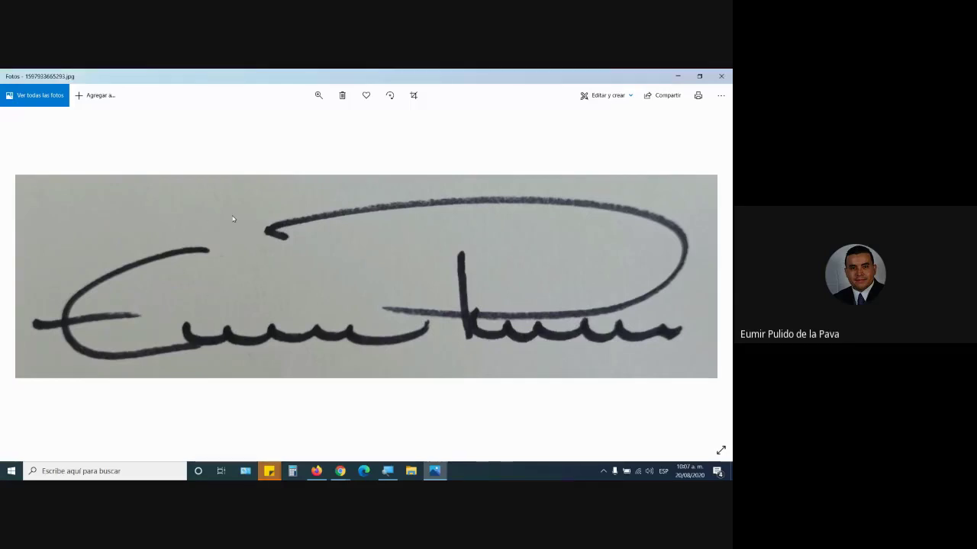
pyautogui.click(719, 76)
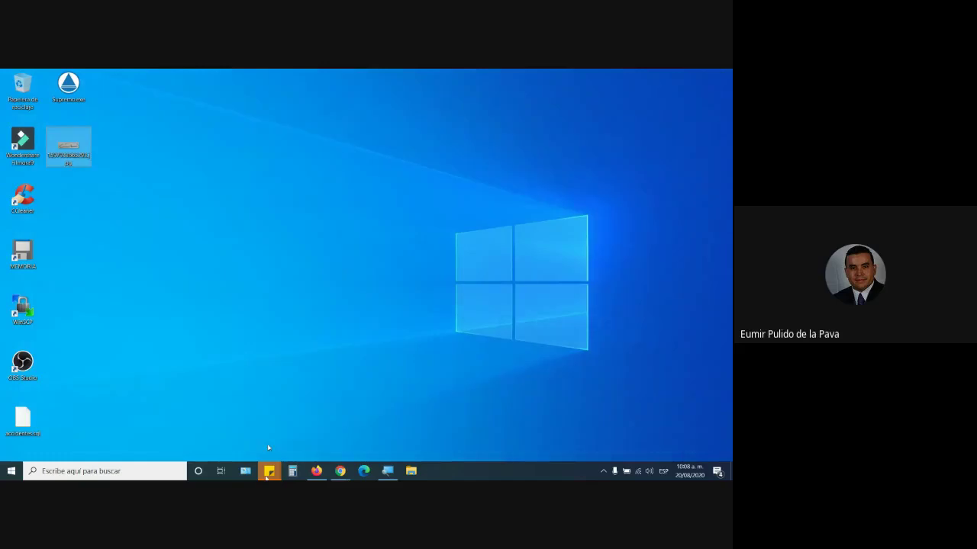
pyautogui.click(9, 473)
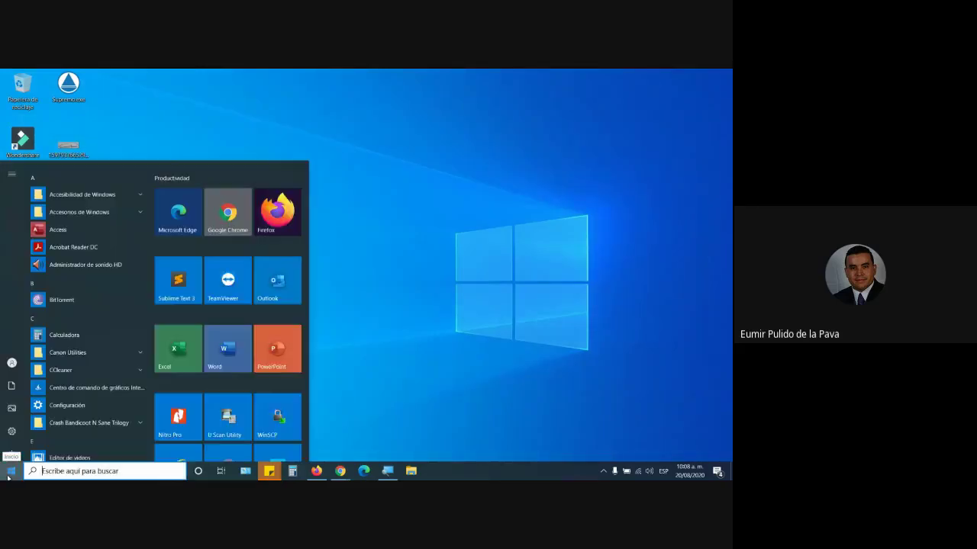
pyautogui.scroll(-1, 170, 306)
pyautogui.click(410, 471)
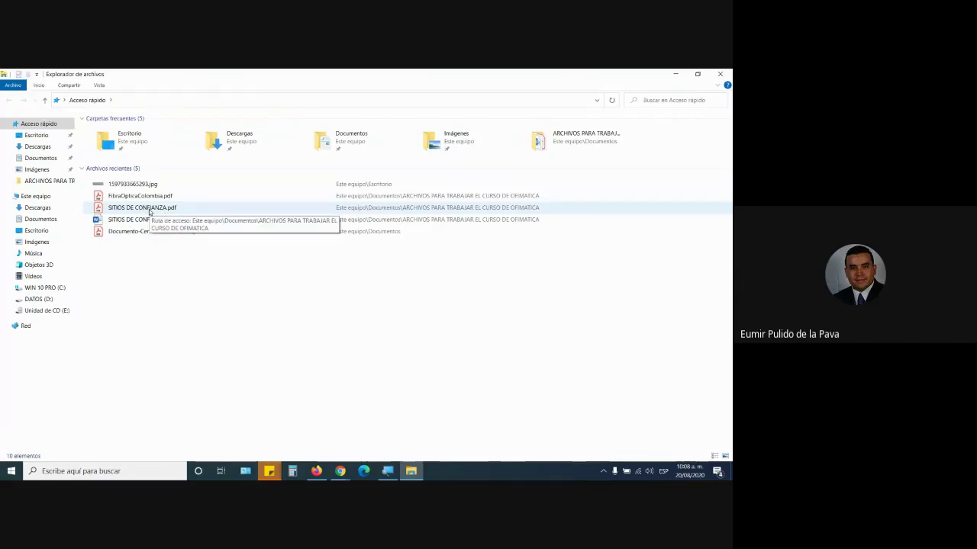
# - Open SITIOS DE CONFIANZA.pdf, hide the Tools pane, read items 1–3, then minimize Acrobat
pyautogui.doubleClick(146, 209)
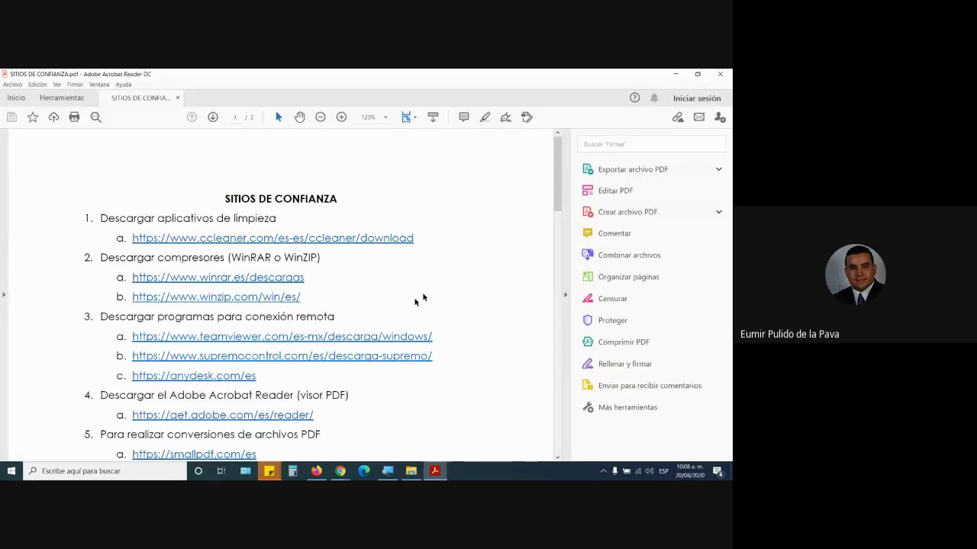
pyautogui.click(565, 292)
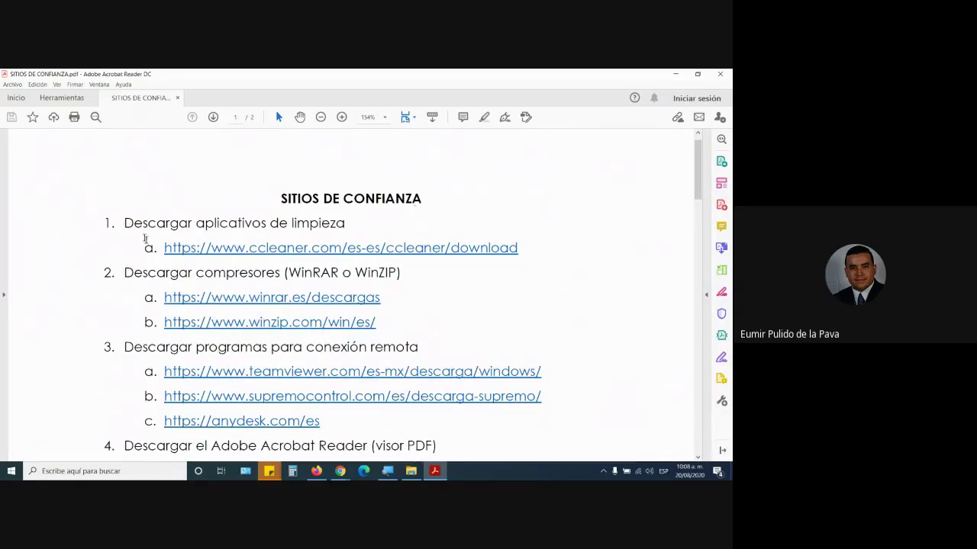
pyautogui.scroll(-1, 144, 239)
pyautogui.moveTo(121, 204); pyautogui.dragTo(334, 201)
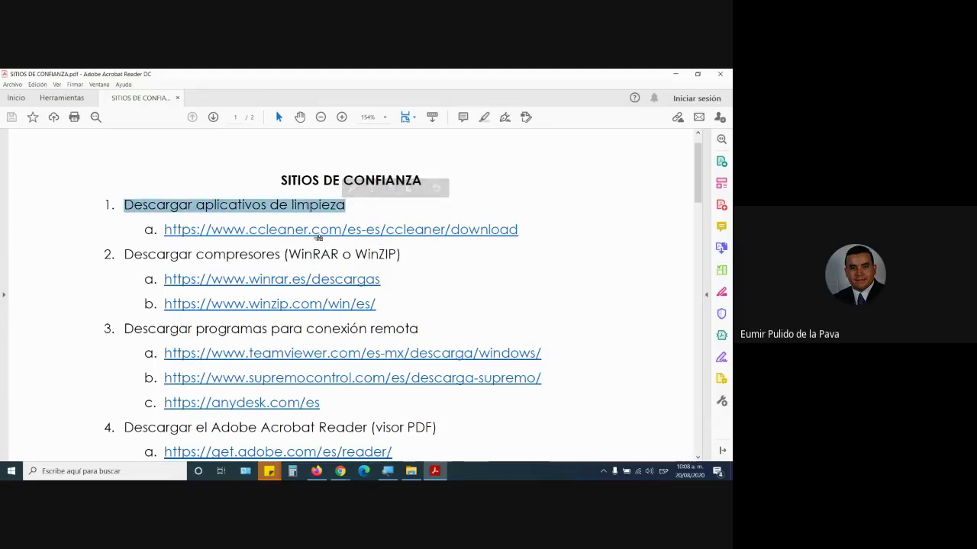
pyautogui.scroll(-1, 269, 258)
pyautogui.moveTo(205, 217); pyautogui.dragTo(280, 217)
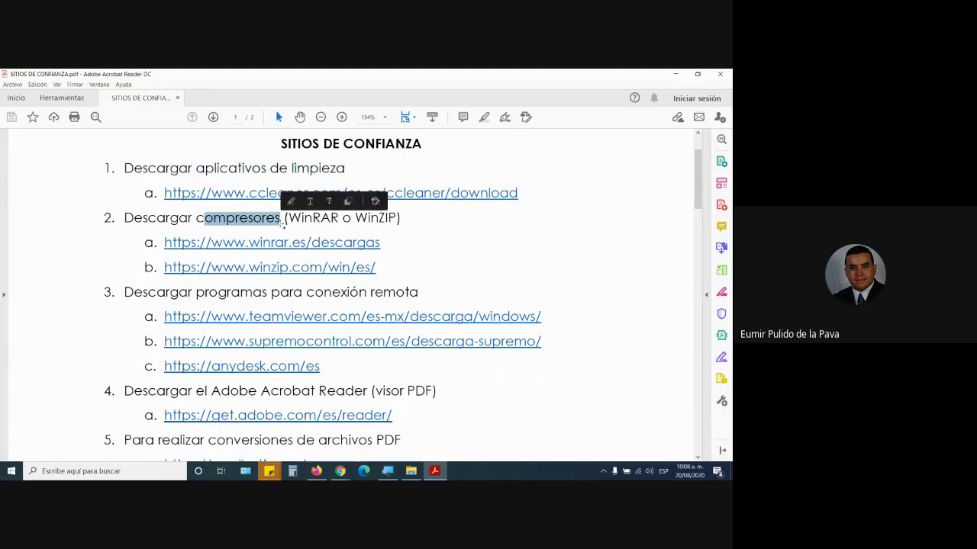
pyautogui.scroll(-2, 543, 283)
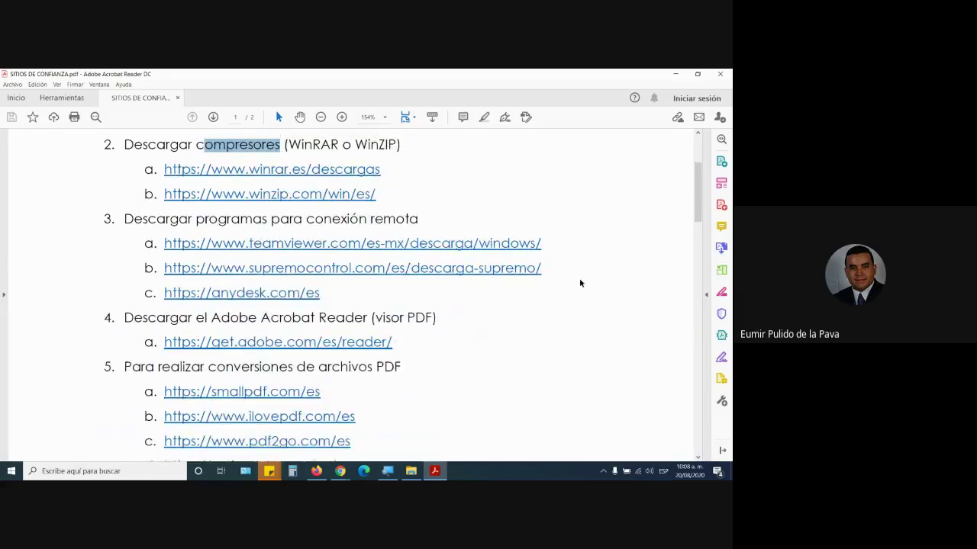
pyautogui.moveTo(124, 219); pyautogui.dragTo(421, 220)
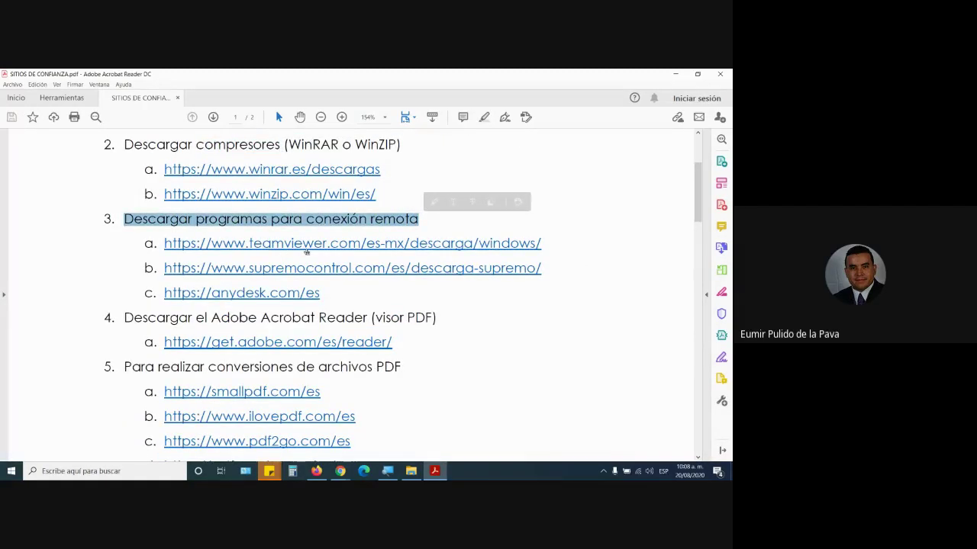
pyautogui.press('super+d')
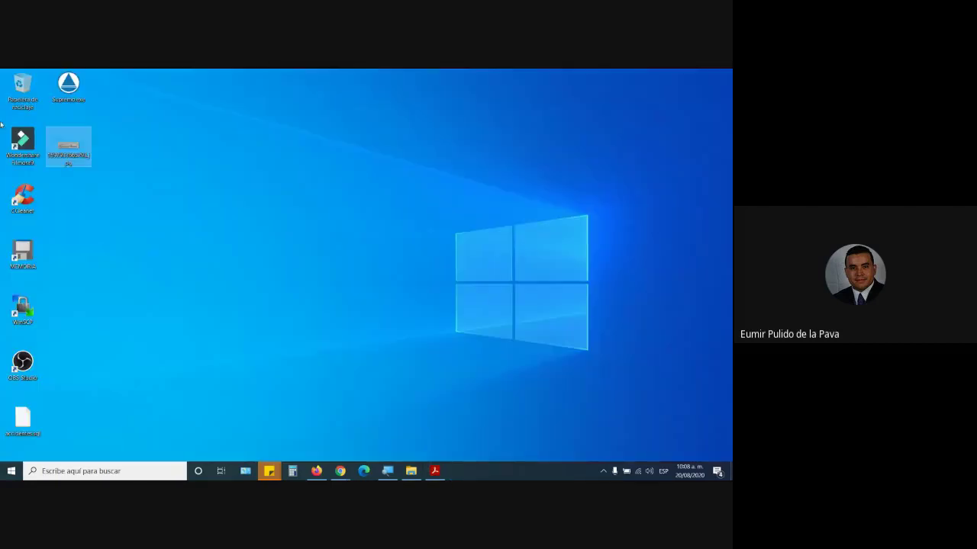
# - Select Supremo on the desktop, browse the app list, then bring Acrobat back
pyautogui.click(68, 88)
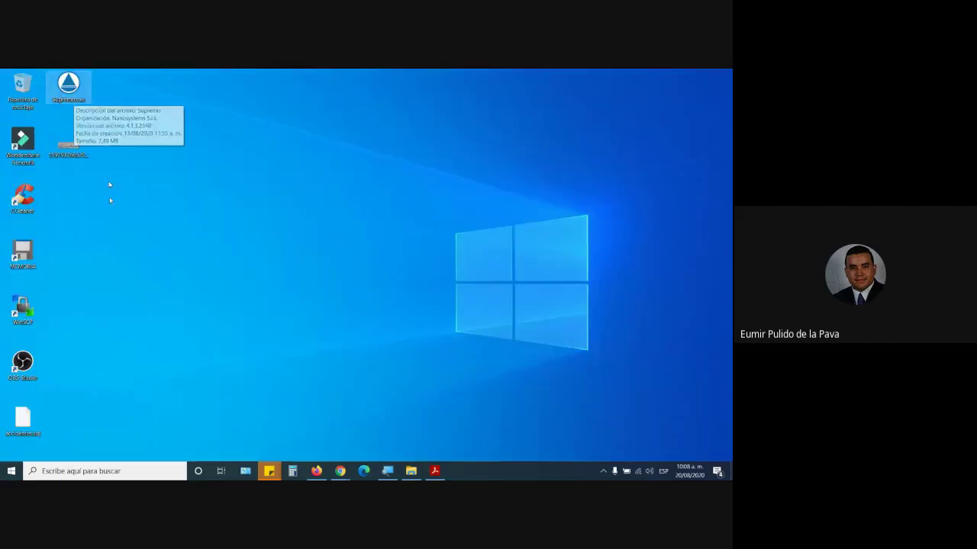
pyautogui.click(338, 473)
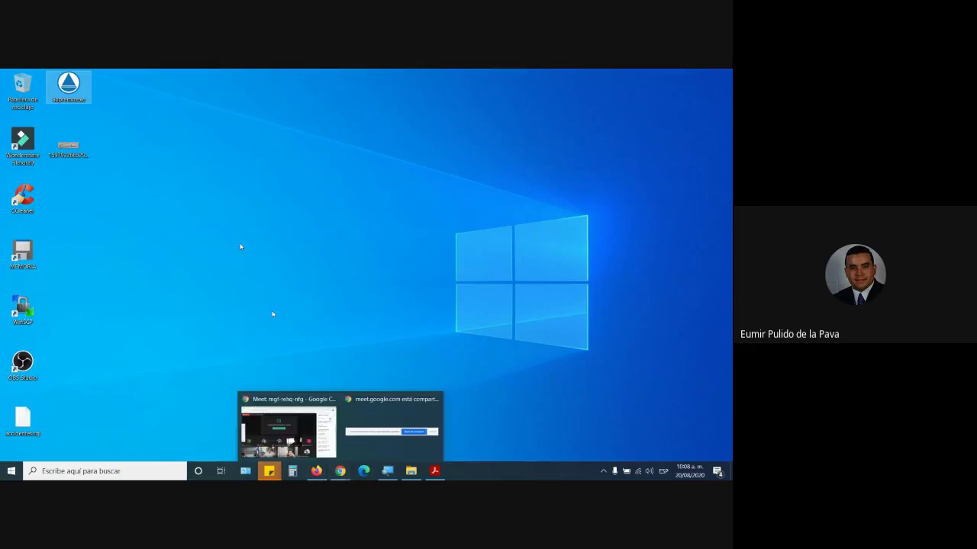
pyautogui.press('super')
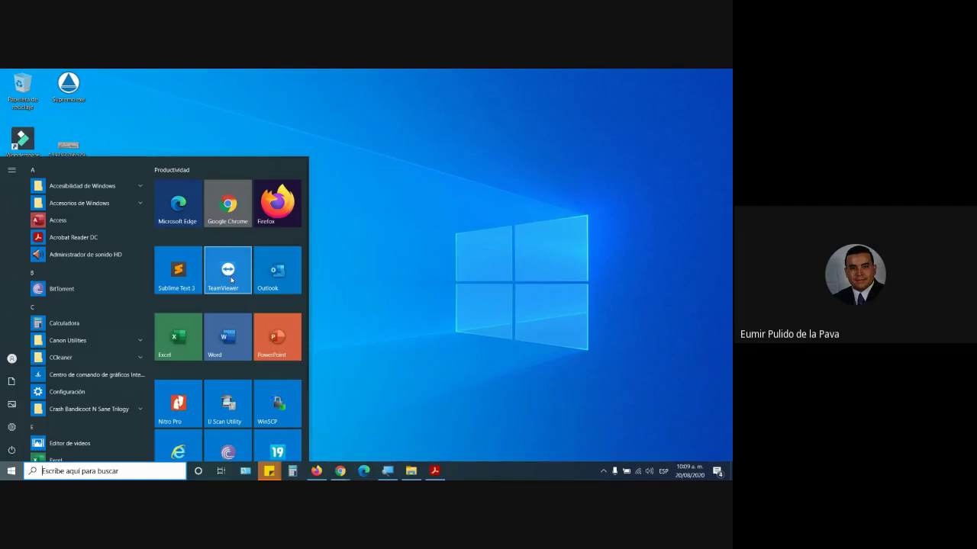
pyautogui.click(354, 264)
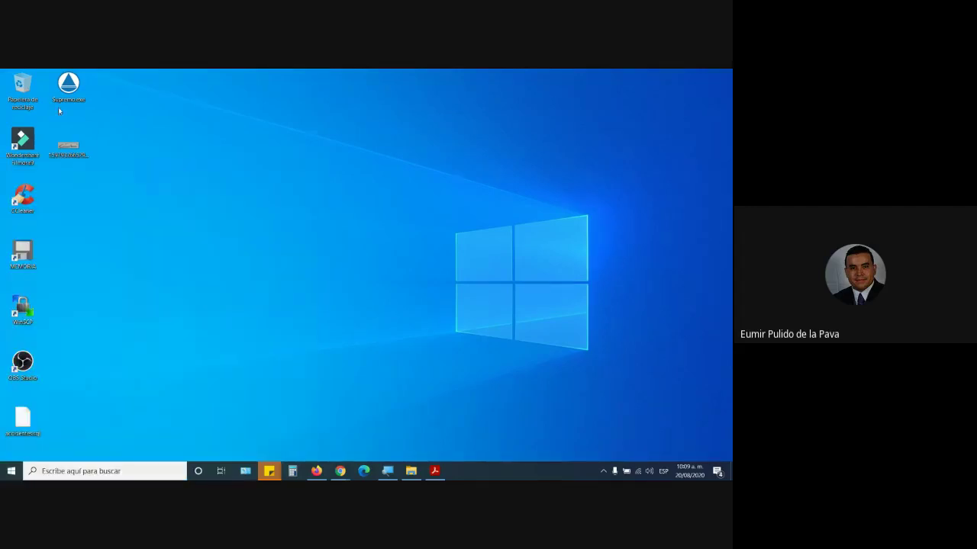
pyautogui.click(434, 473)
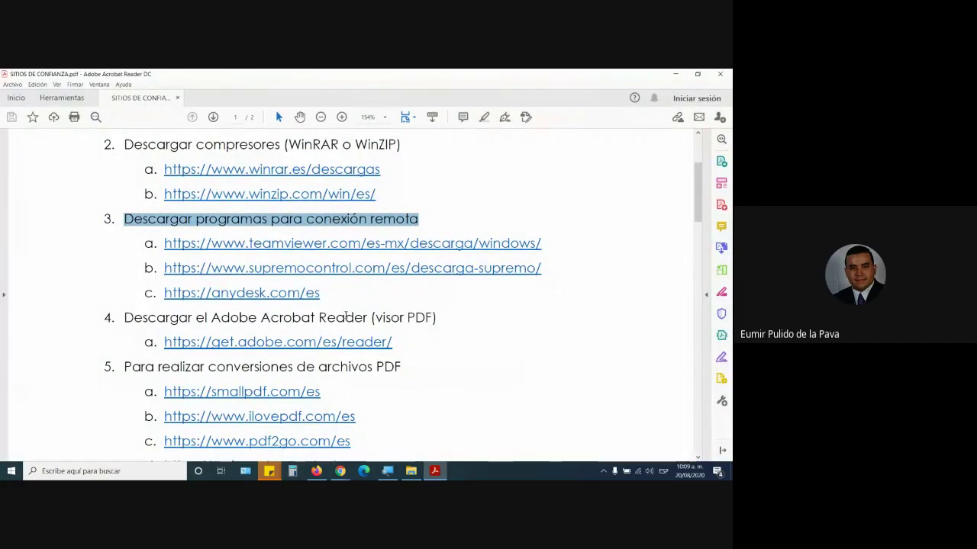
# - Scroll through items 4–5 and follow the smallpdf.com link, allowing the connection
pyautogui.scroll(-1, 360, 305)
pyautogui.moveTo(261, 281); pyautogui.dragTo(404, 282)
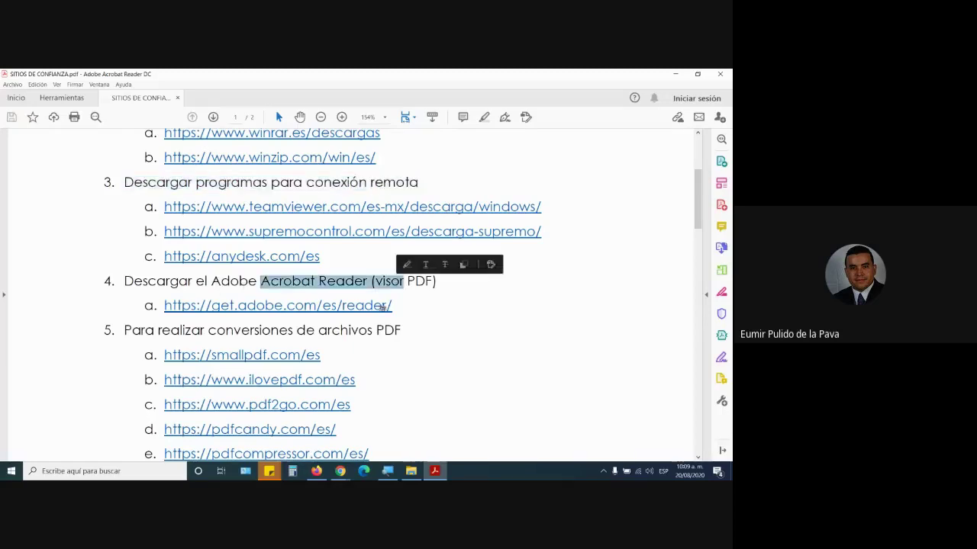
pyautogui.scroll(-3, 498, 281)
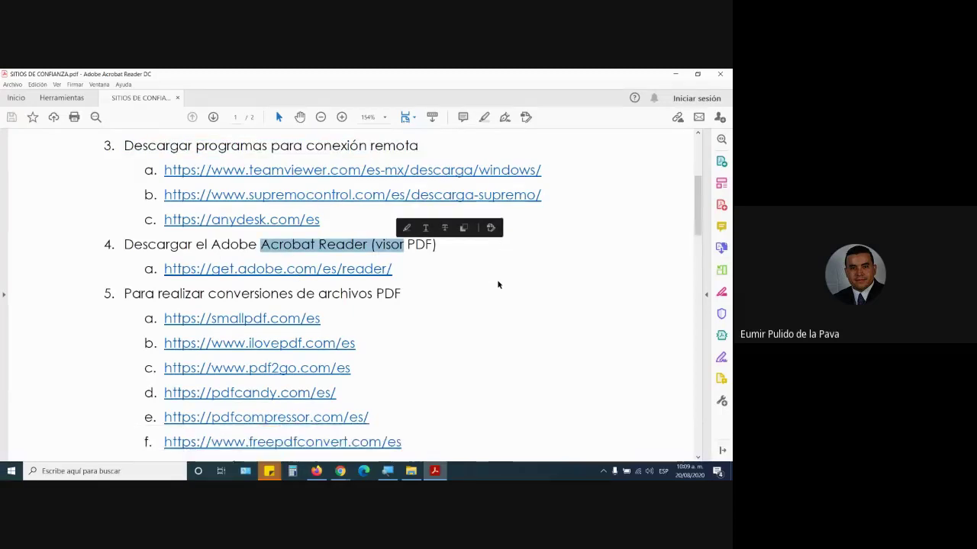
pyautogui.moveTo(125, 239); pyautogui.dragTo(401, 239)
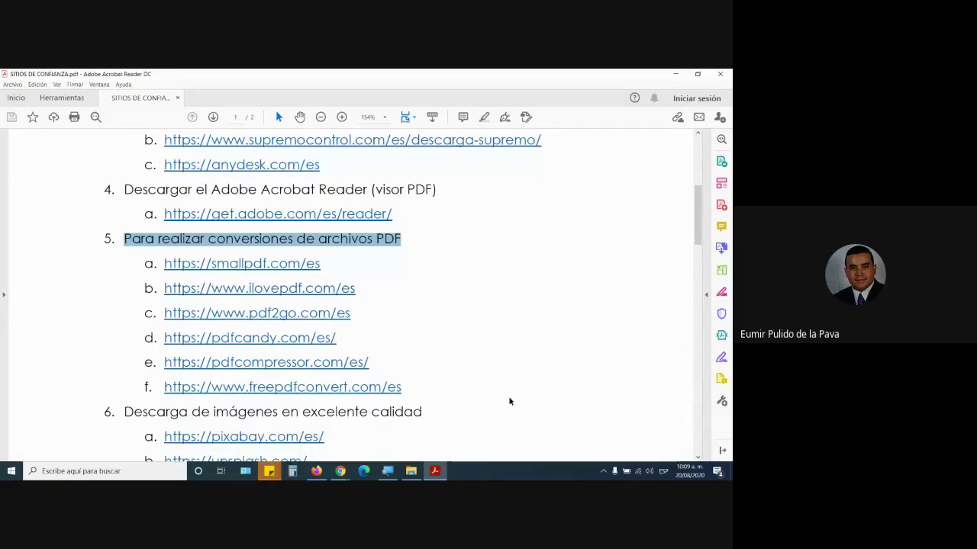
pyautogui.click(253, 267)
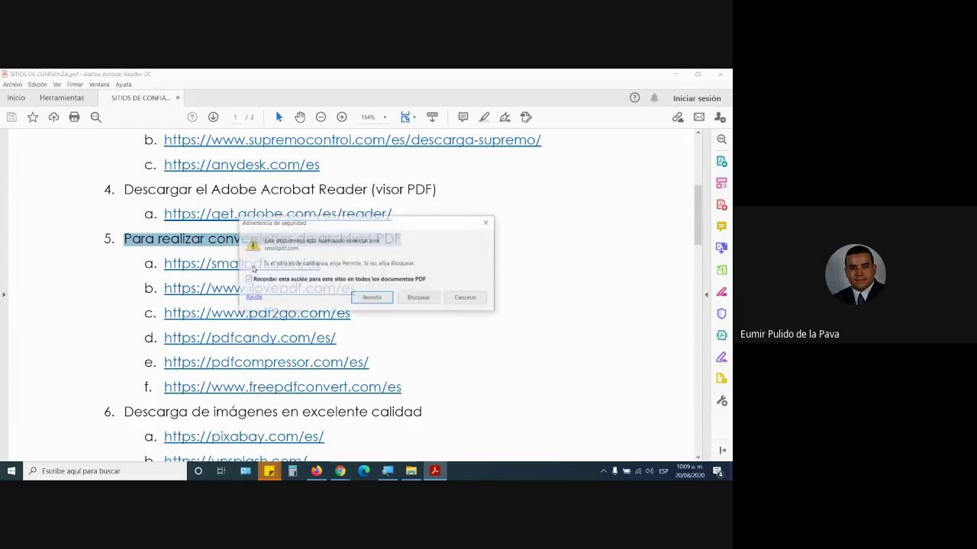
pyautogui.click(367, 299)
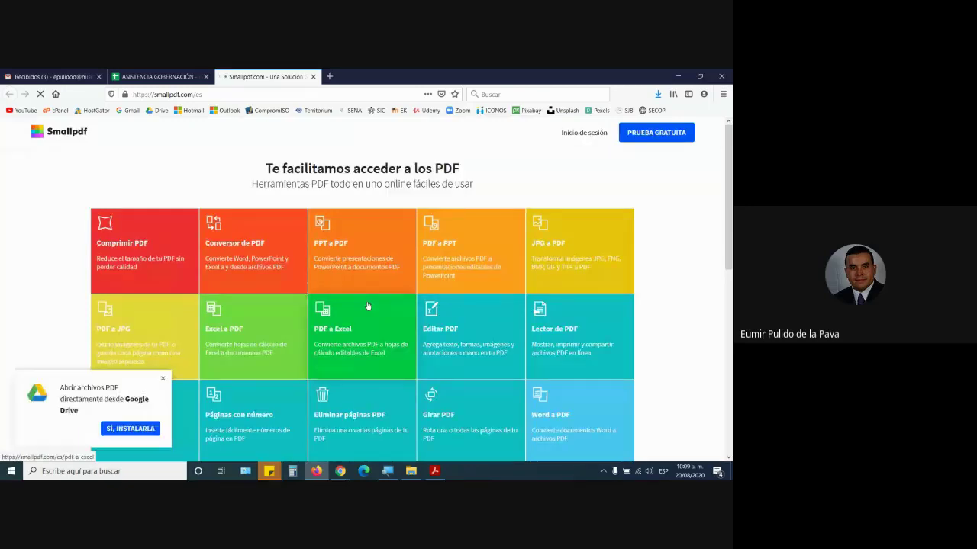
# - Browse Smallpdf's Spanish tool grid, then leave it and return to the SITIOS DE CONFIANZA.pdf list
pyautogui.scroll(-3, 367, 306)
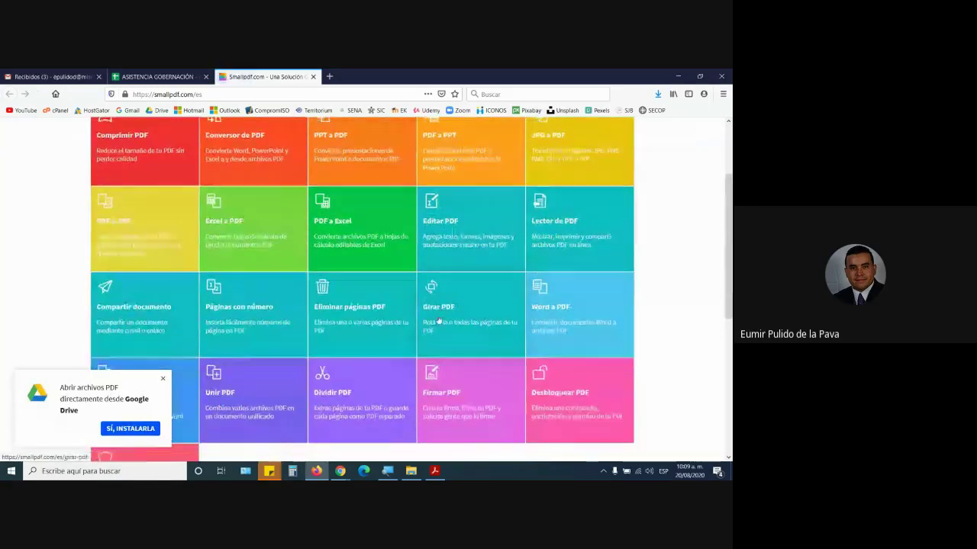
pyautogui.scroll(-2, 438, 321)
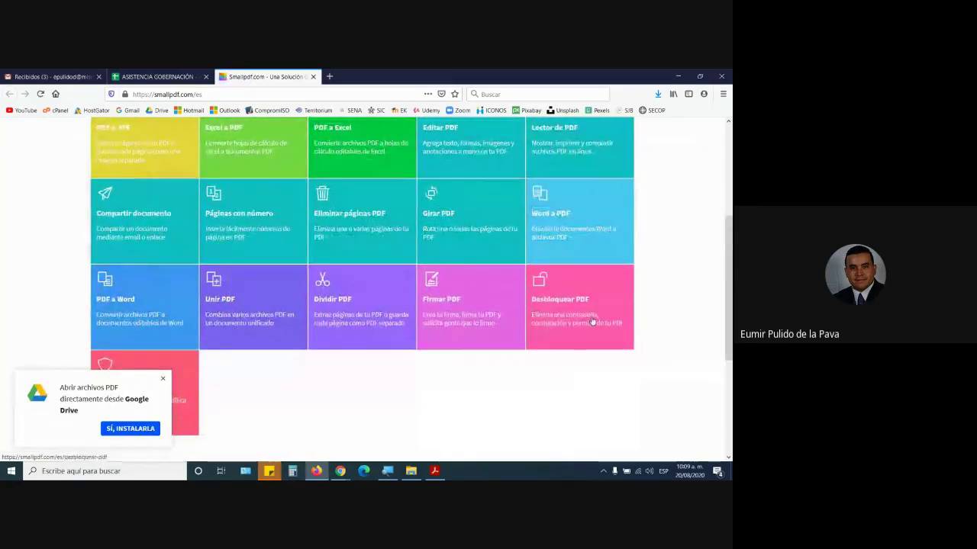
pyautogui.scroll(4, 593, 322)
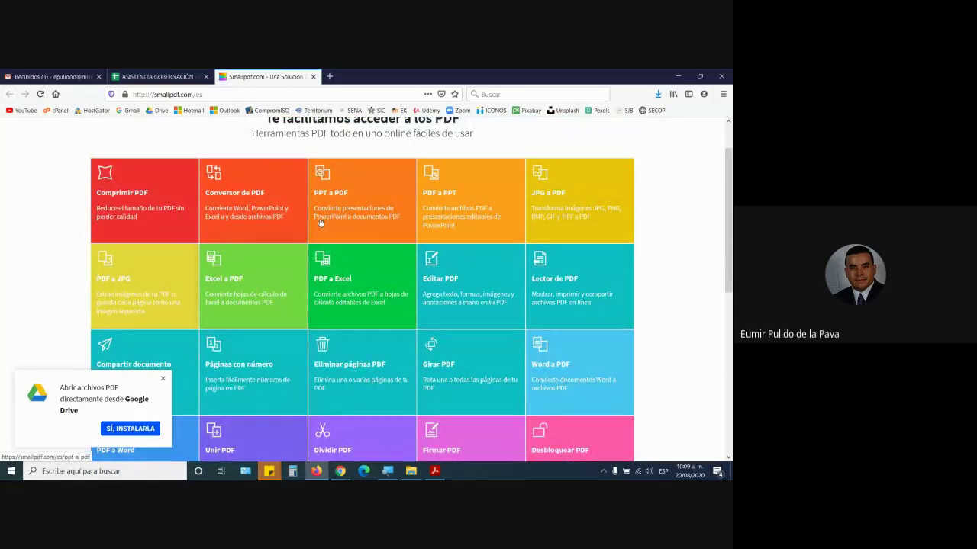
pyautogui.scroll(-3, 369, 236)
pyautogui.scroll(5, 318, 320)
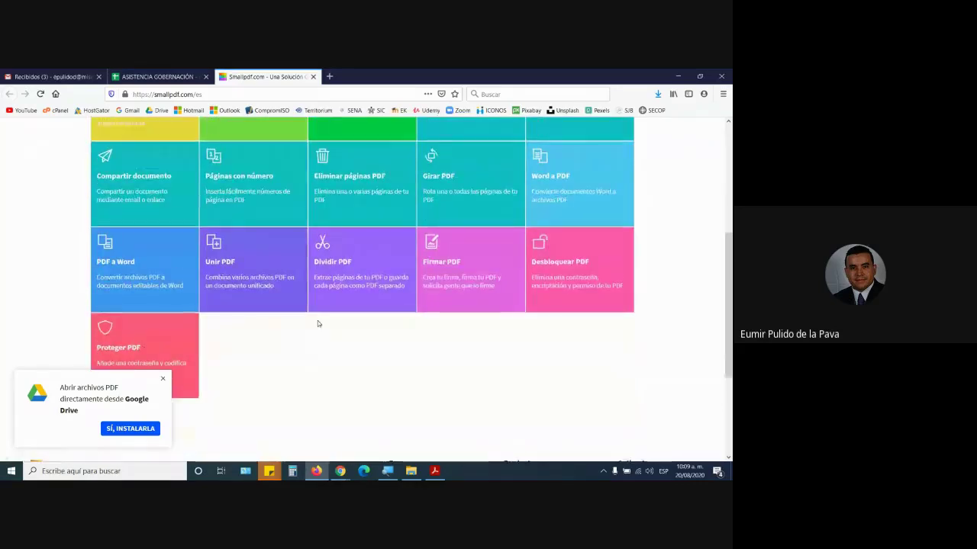
pyautogui.scroll(-4, 214, 305)
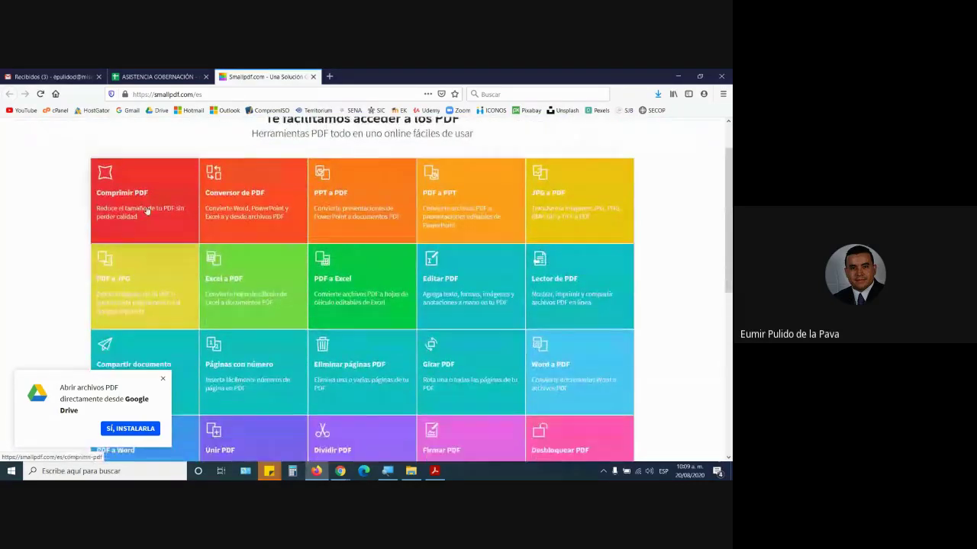
pyautogui.scroll(-1, 186, 261)
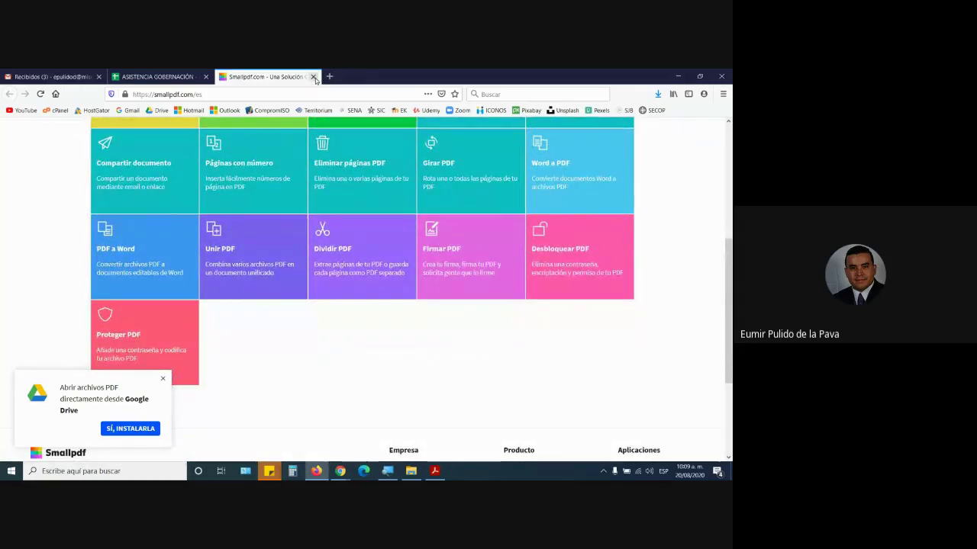
pyautogui.hotkey('ctrl', 'Tab')
pyautogui.click(434, 470)
# - Highlight heading 6 in the PDF and open the allowed pixabay.com link
pyautogui.scroll(-3, 395, 438)
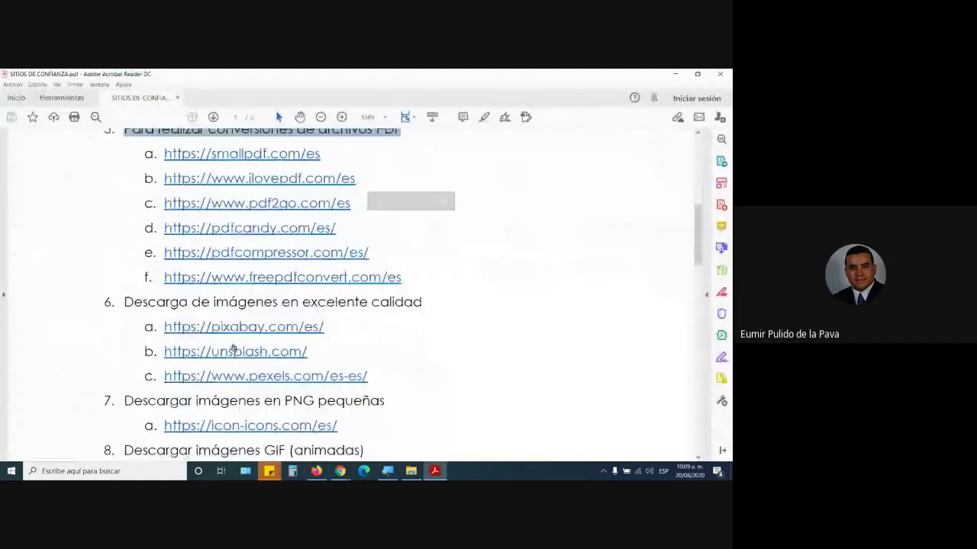
pyautogui.moveTo(124, 302); pyautogui.dragTo(426, 307)
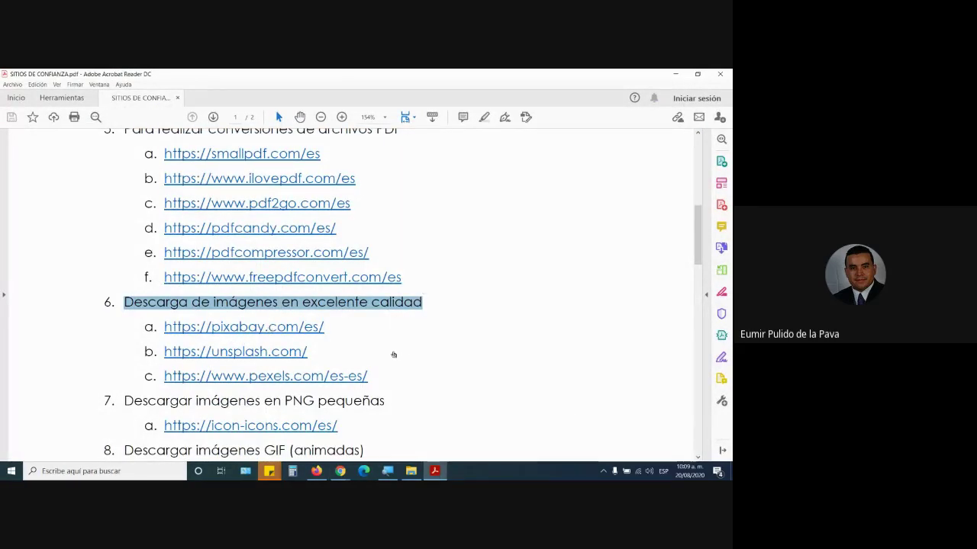
pyautogui.click(243, 326)
pyautogui.click(371, 297)
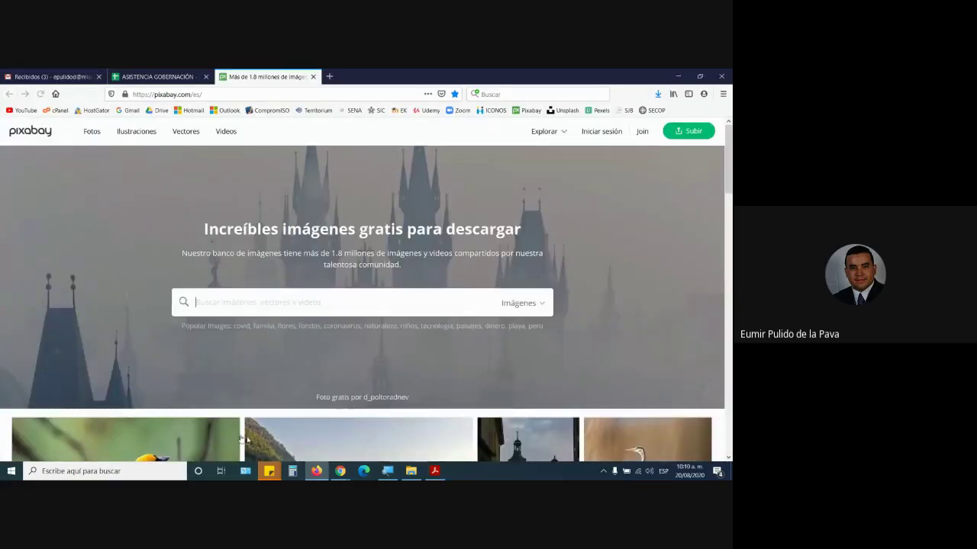
# - Open the unsplash.com link from the PDF and load the Unsplash home page
pyautogui.scroll(-1, 267, 453)
pyautogui.scroll(-10, 513, 344)
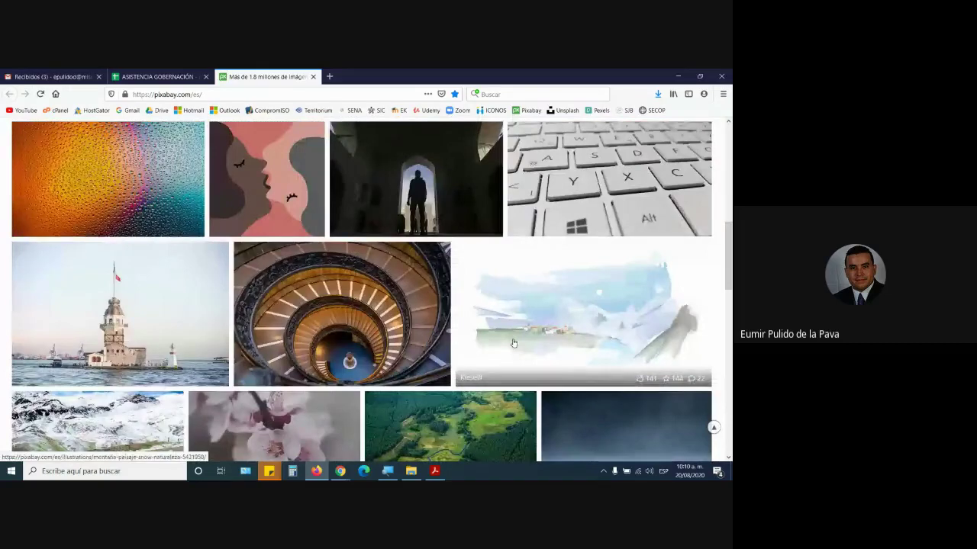
pyautogui.scroll(10, 514, 344)
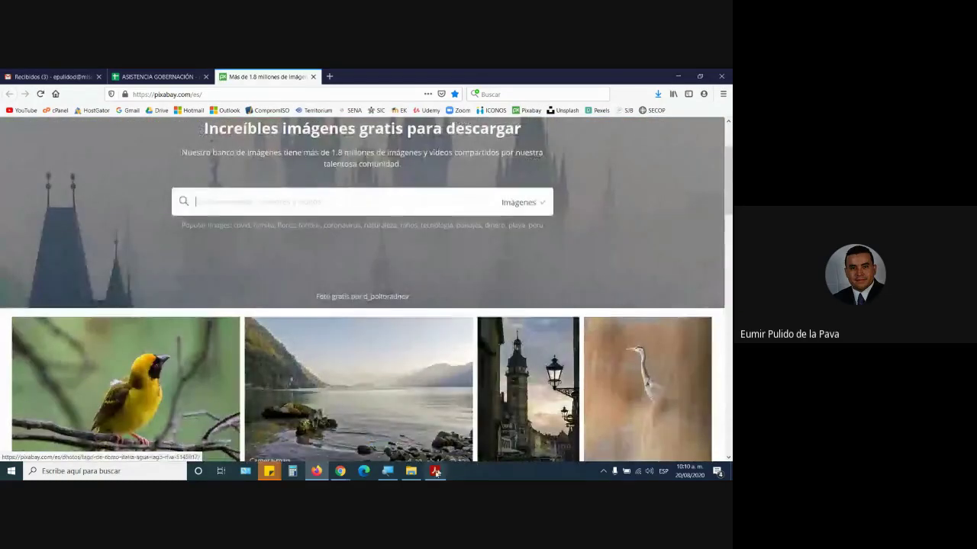
pyautogui.click(435, 470)
pyautogui.click(212, 351)
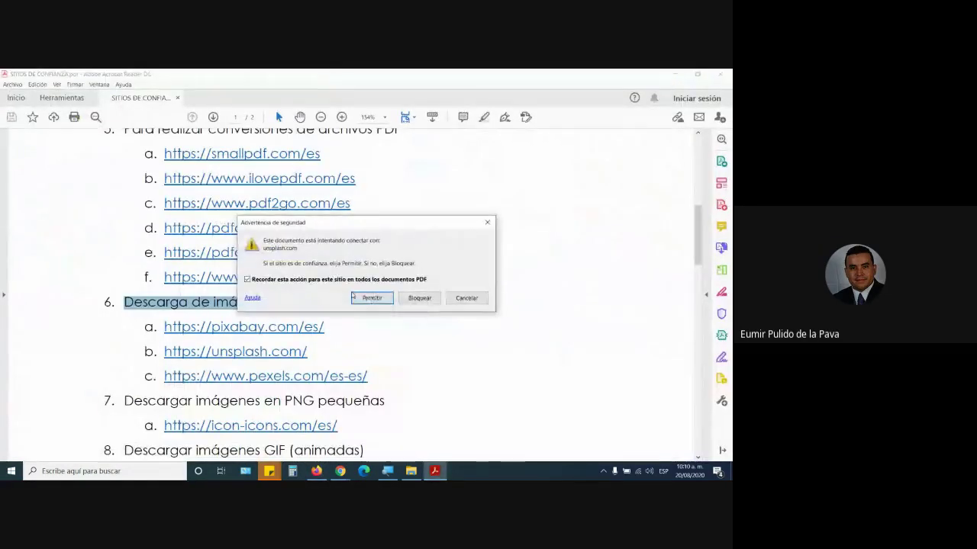
pyautogui.click(370, 298)
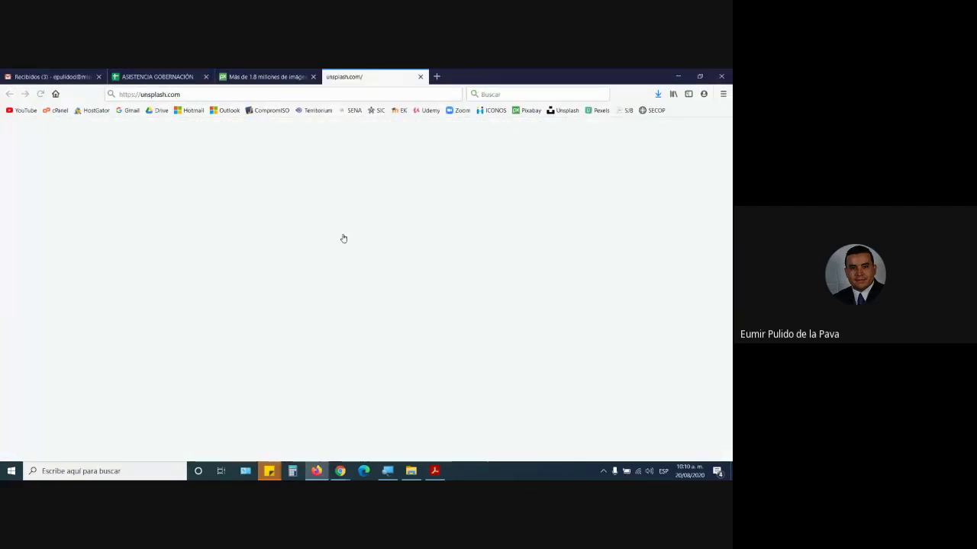
pyautogui.click(207, 94)
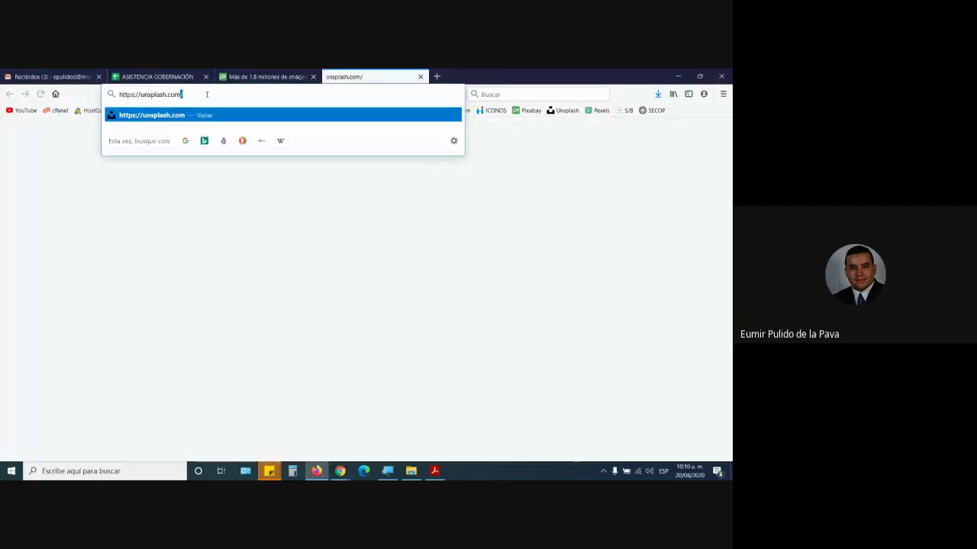
pyautogui.press('Return')
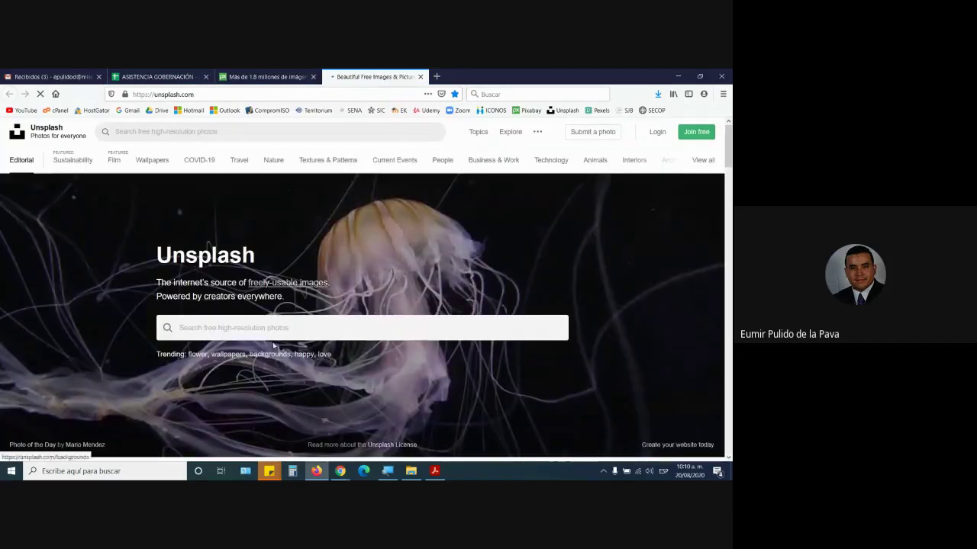
# - Back in the PDF, open the icon-icons.com link and allow the connection
pyautogui.hotkey('alt', 'Tab')
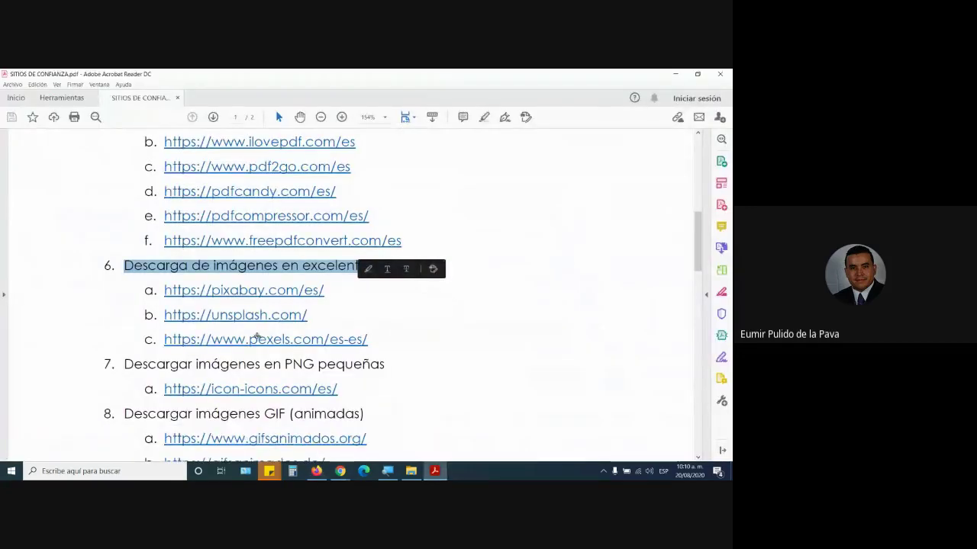
pyautogui.scroll(-1, 335, 354)
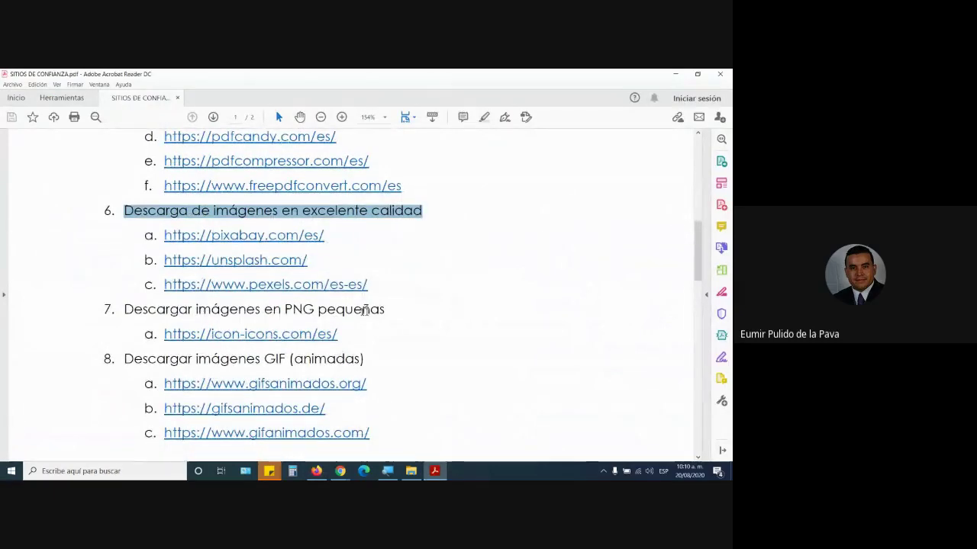
pyautogui.click(296, 338)
pyautogui.click(371, 302)
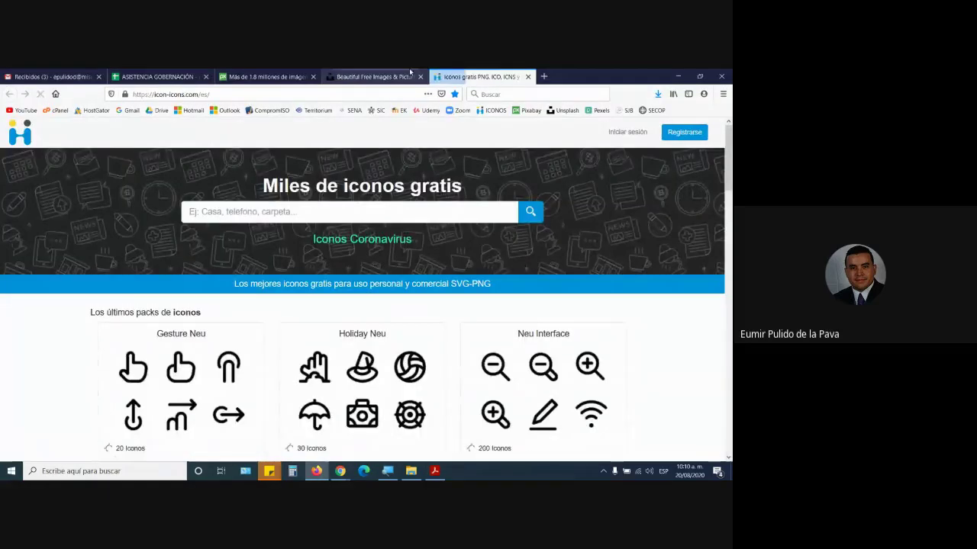
# - Search icon-icons.com for TAXI
pyautogui.scroll(-2, 458, 393)
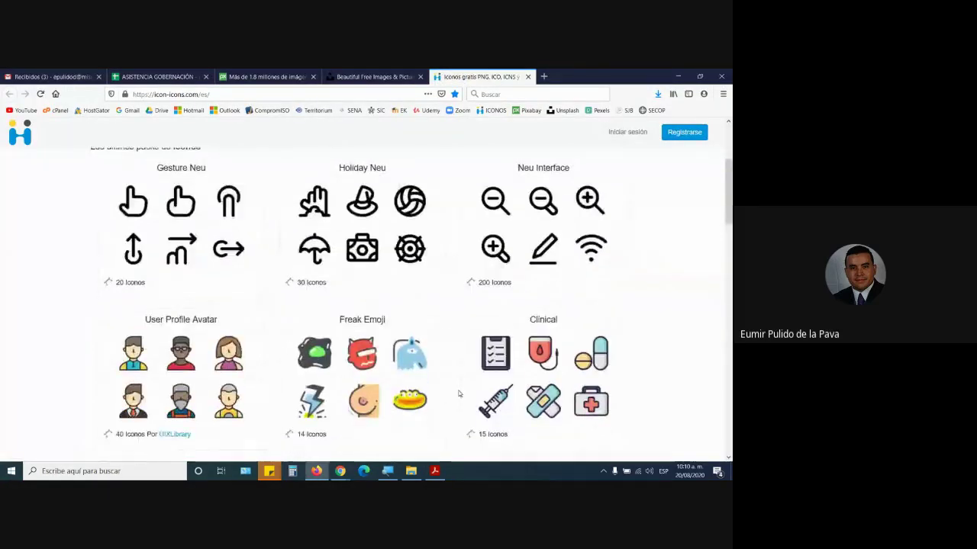
pyautogui.scroll(-1, 458, 394)
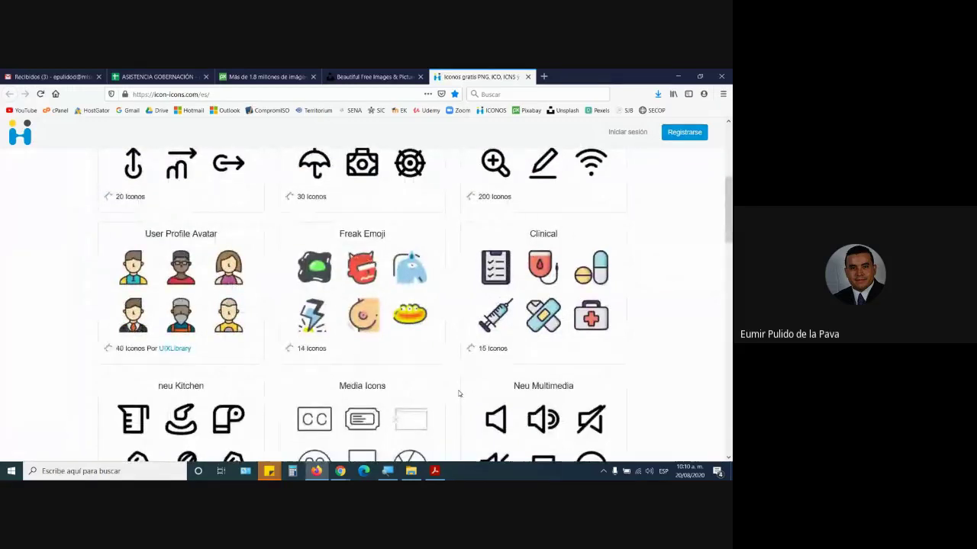
pyautogui.scroll(3, 430, 371)
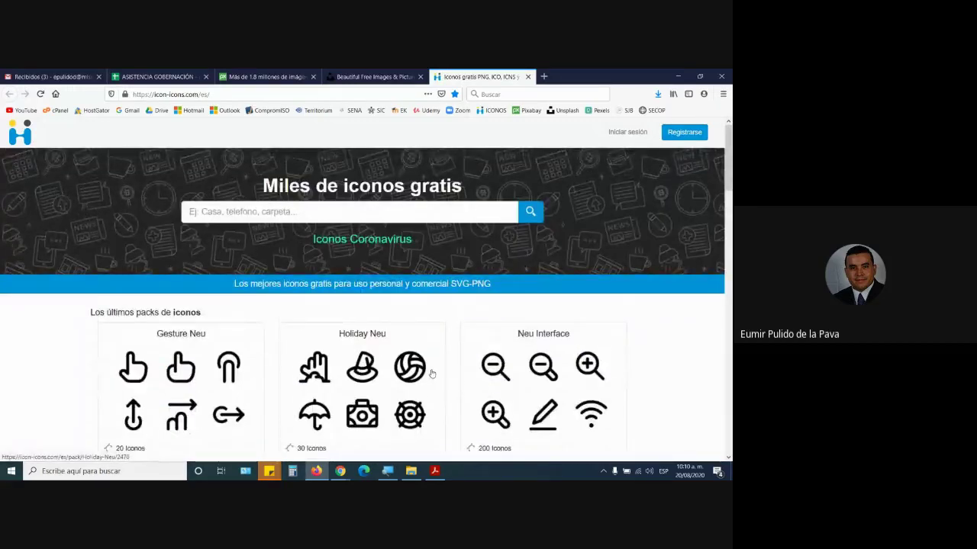
pyautogui.click(291, 216)
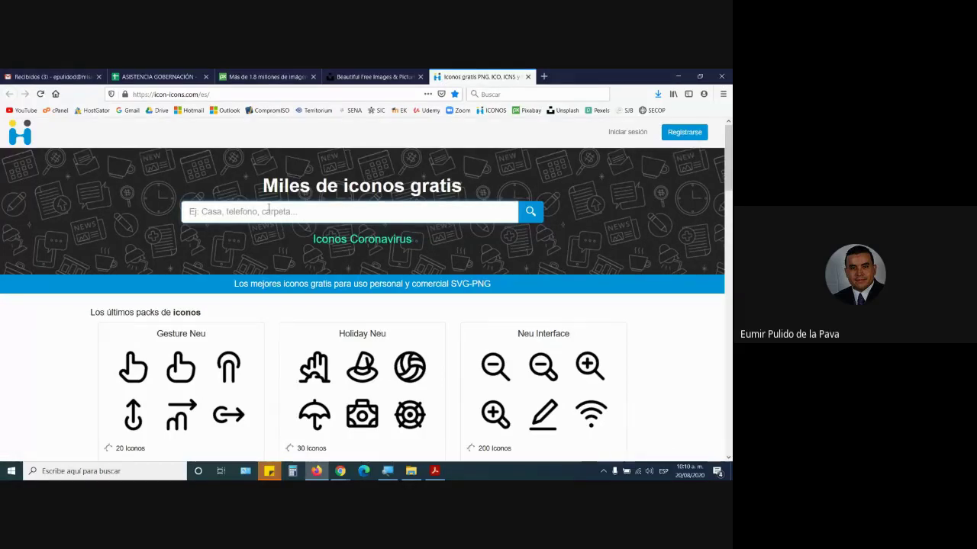
pyautogui.write('TAXI')
pyautogui.press('Return')
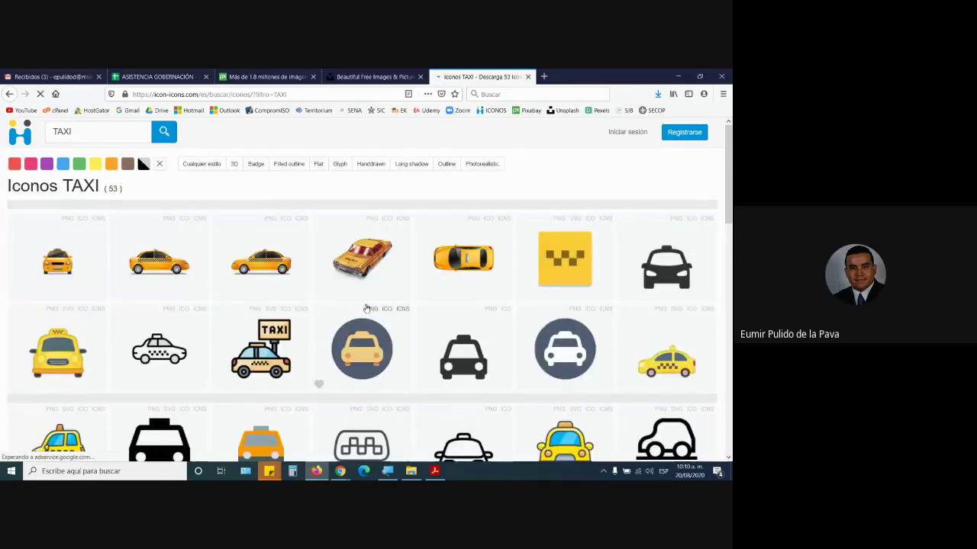
# - Open the 'Icono Taxi, derecha, amarillo Gratis' detail page from the 53 results
pyautogui.scroll(-3, 352, 365)
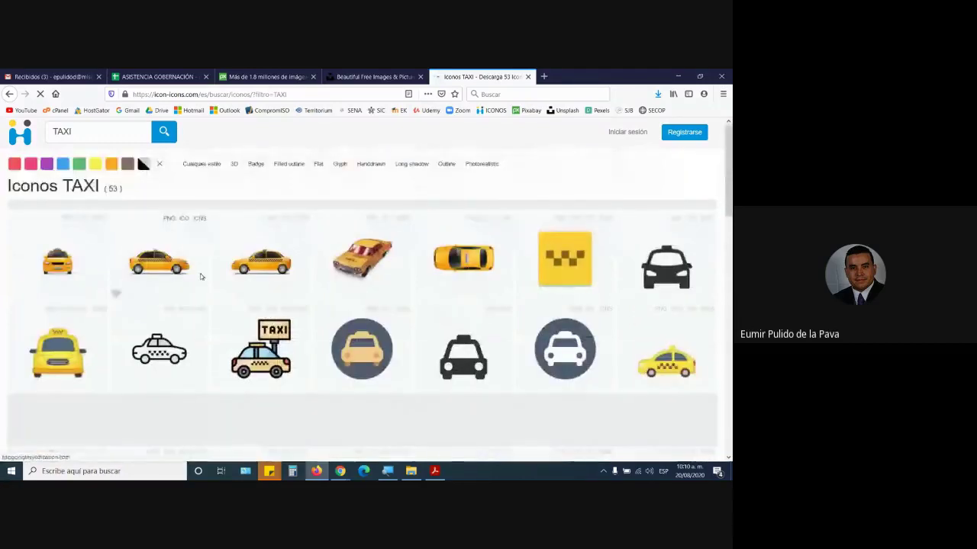
pyautogui.click(180, 263)
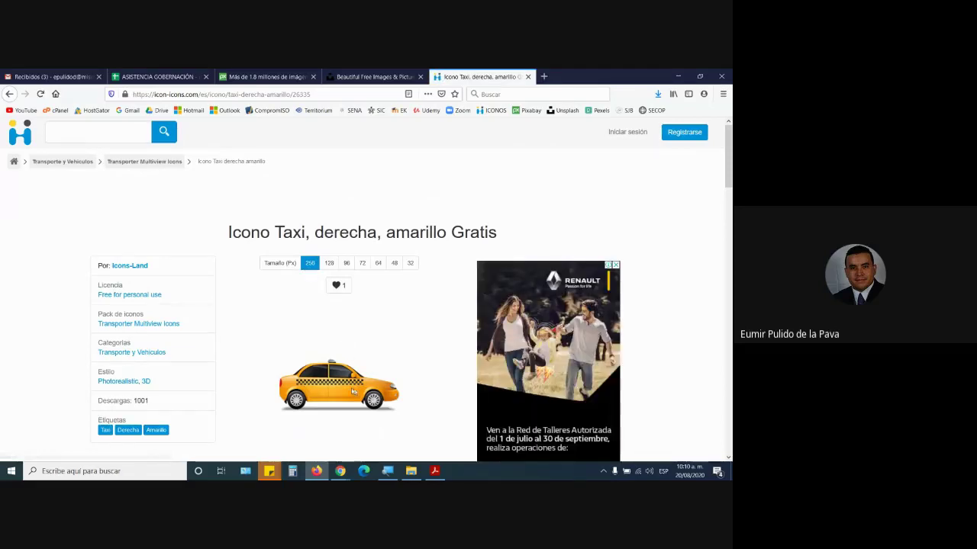
pyautogui.scroll(-3, 339, 366)
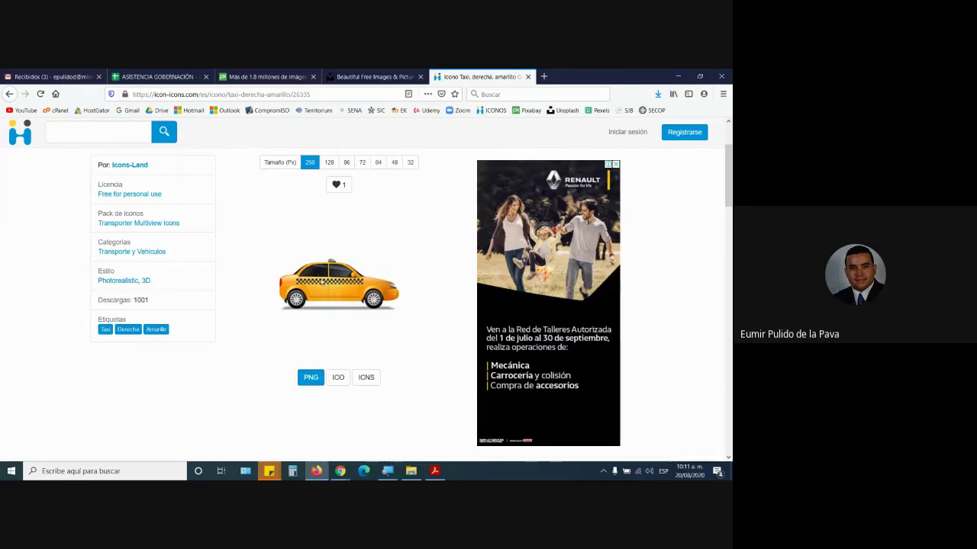
pyautogui.scroll(3, 218, 229)
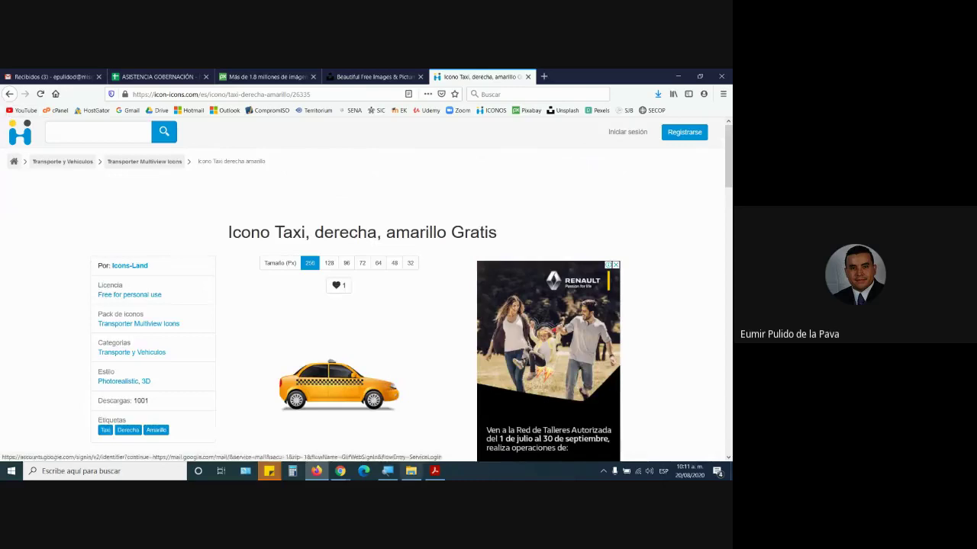
# - In the PDF, highlight items 10–11 and 'crear firma sin fondo', then switch back to Firefox
pyautogui.click(434, 471)
pyautogui.scroll(-1, 299, 184)
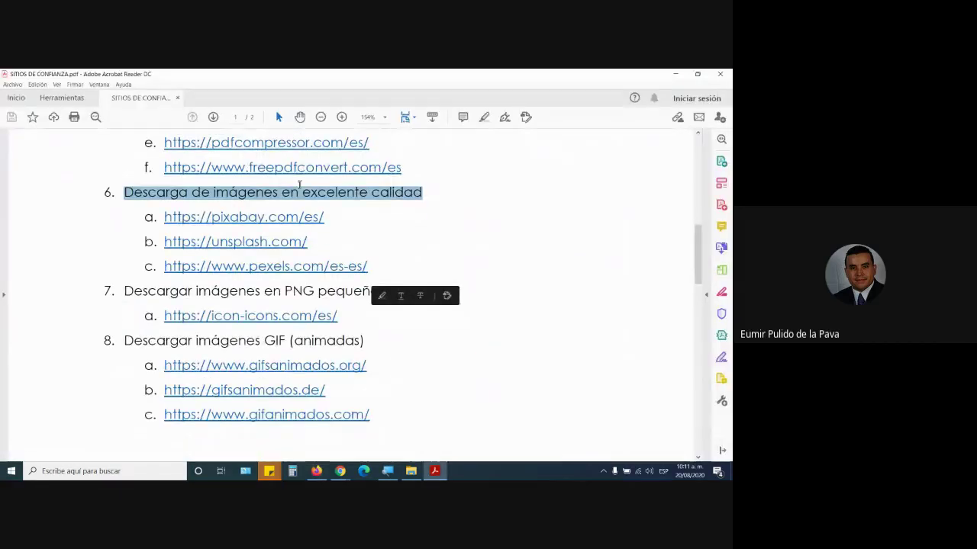
pyautogui.scroll(-5, 299, 184)
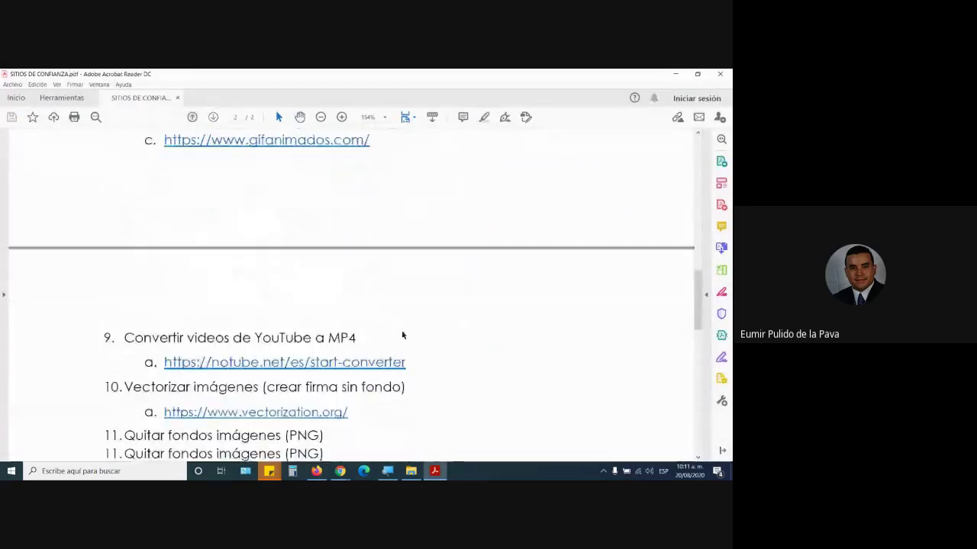
pyautogui.scroll(-2, 402, 335)
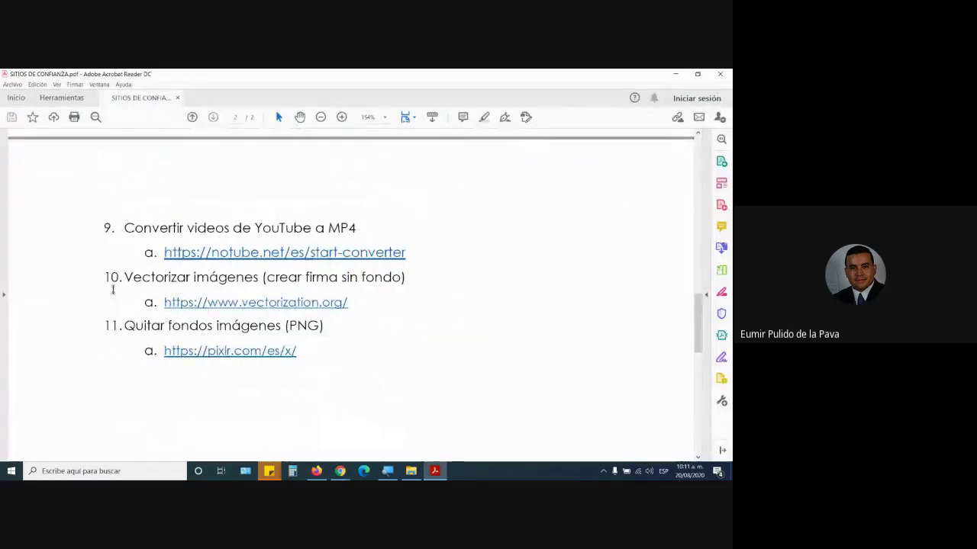
pyautogui.moveTo(110, 278); pyautogui.dragTo(447, 305)
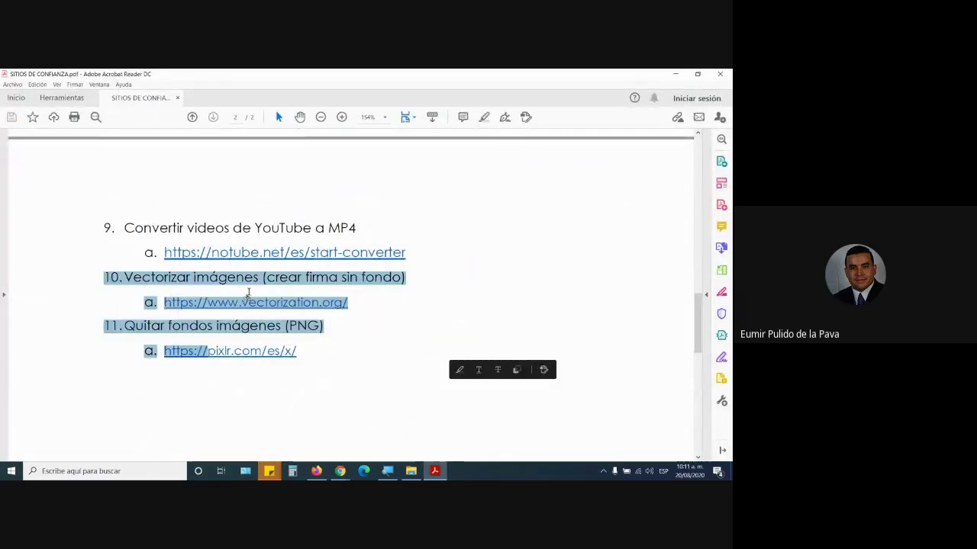
pyautogui.click(363, 347)
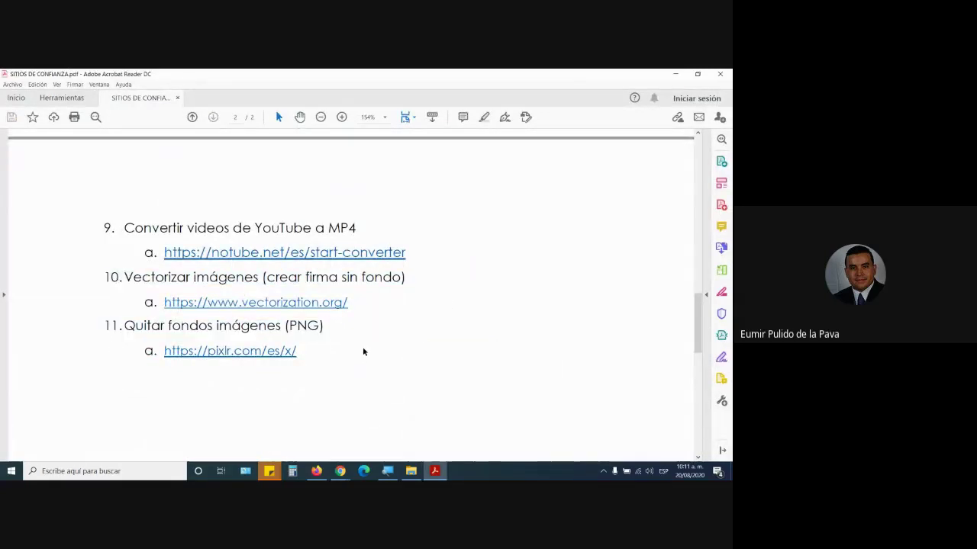
pyautogui.moveTo(266, 277); pyautogui.dragTo(404, 278)
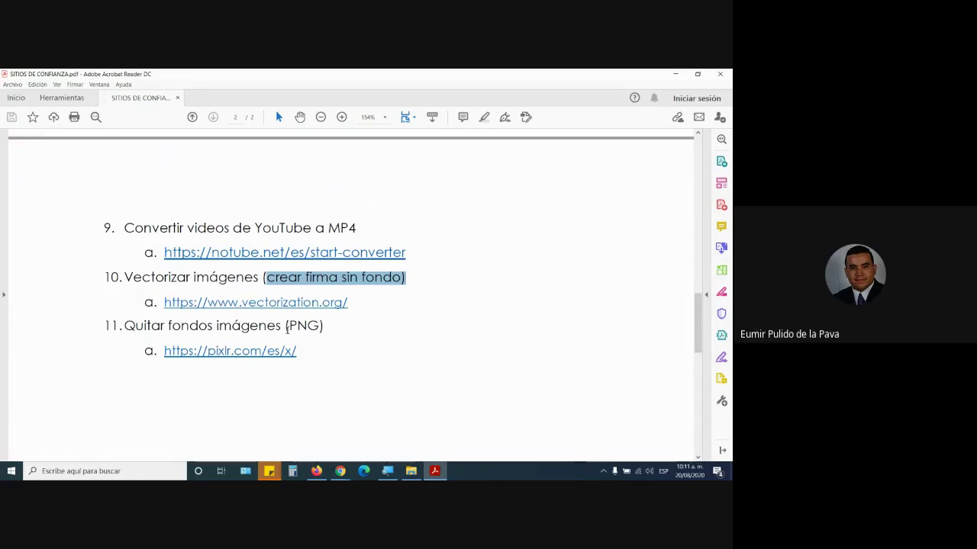
pyautogui.click(317, 472)
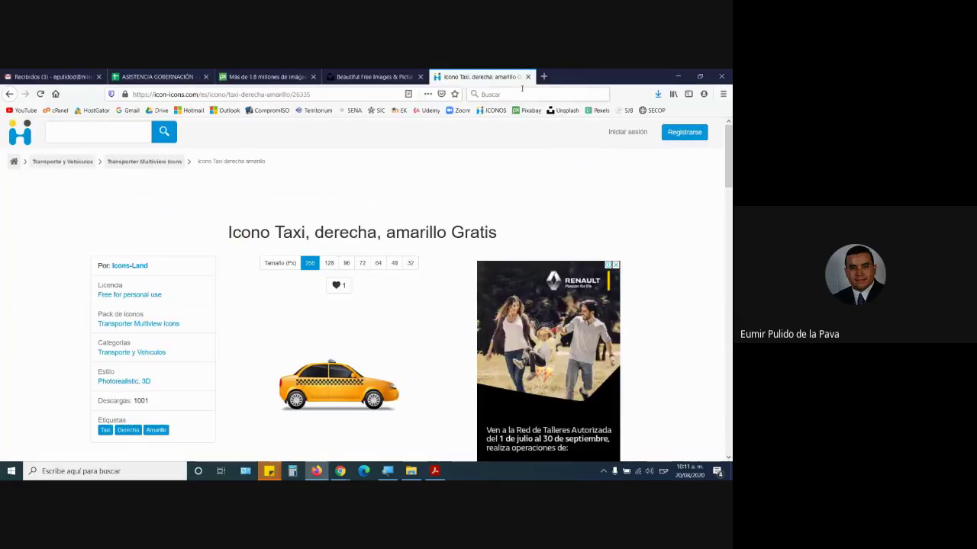
# - Close the taxi tab, preview the desktop signature JPG in Photos, then return to the PDF
pyautogui.click(527, 77)
pyautogui.click(678, 76)
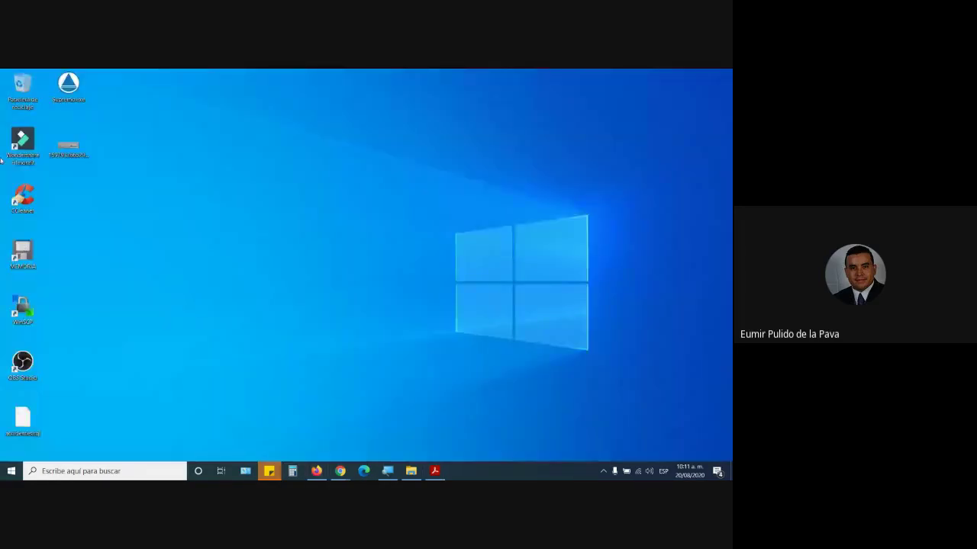
pyautogui.click(73, 149)
pyautogui.doubleClick(73, 150)
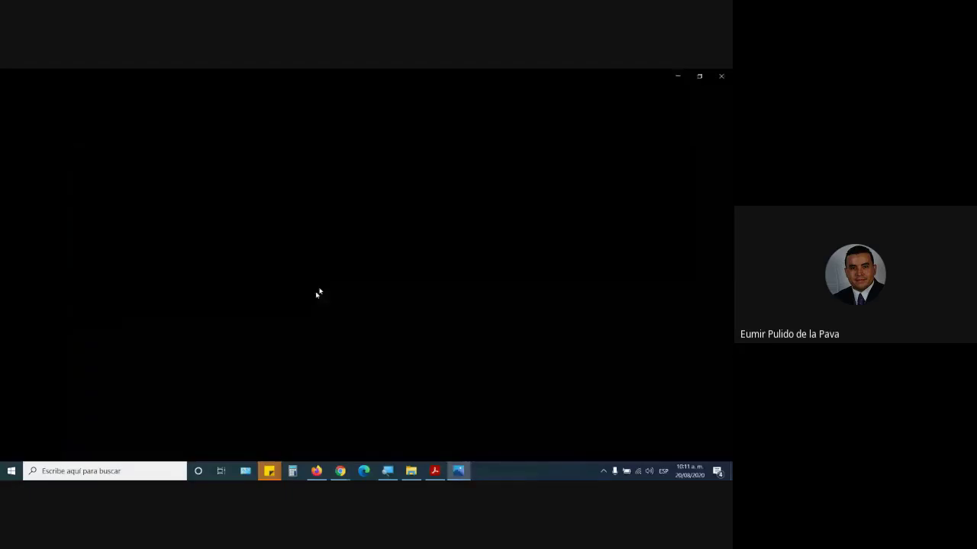
pyautogui.click(721, 76)
pyautogui.click(435, 472)
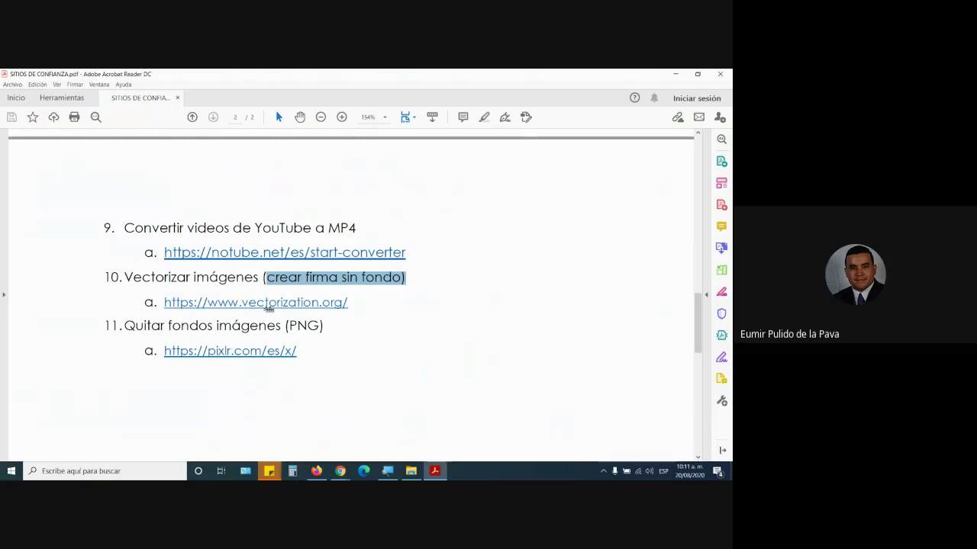
# - Open vectorization.org from the PDF and choose 1597933665293.jpg for upload with SVG output
pyautogui.click(324, 308)
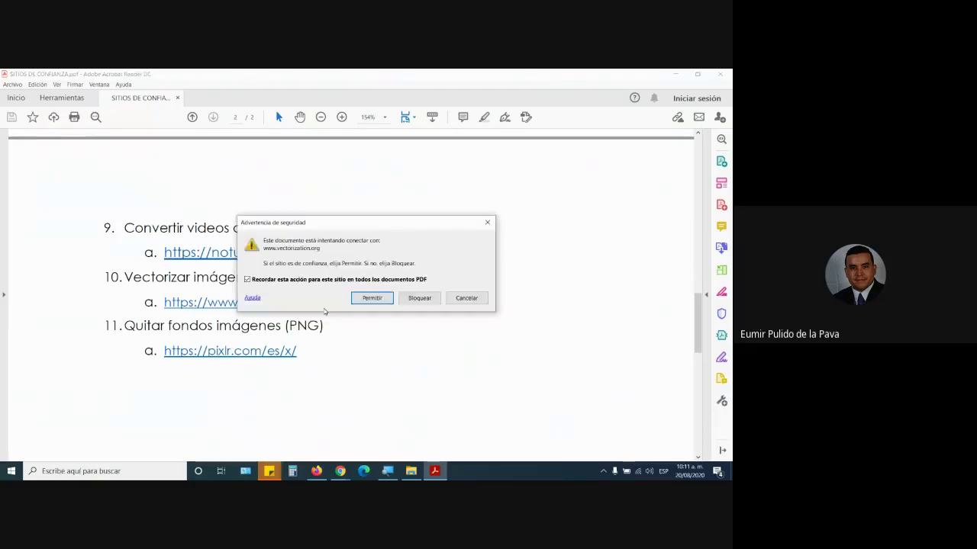
pyautogui.click(362, 303)
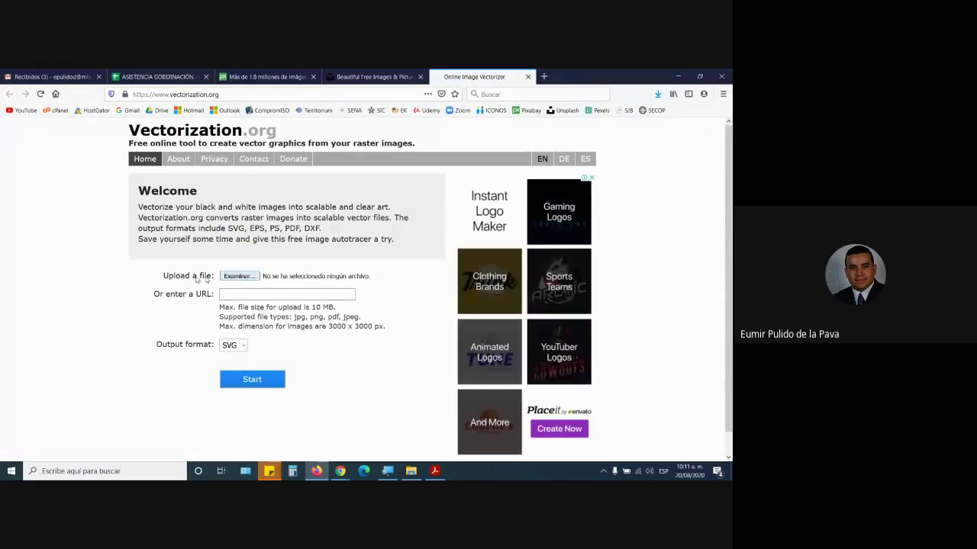
pyautogui.click(238, 276)
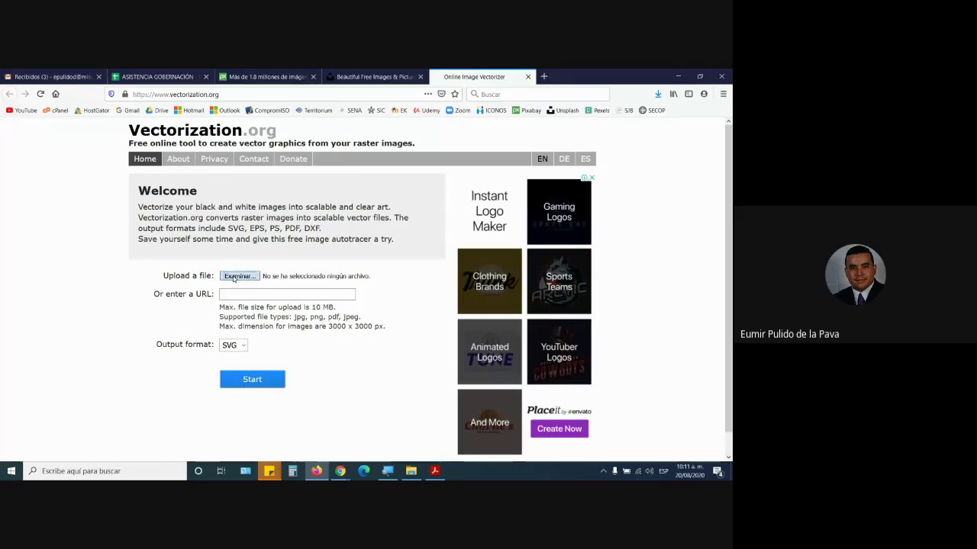
pyautogui.click(113, 157)
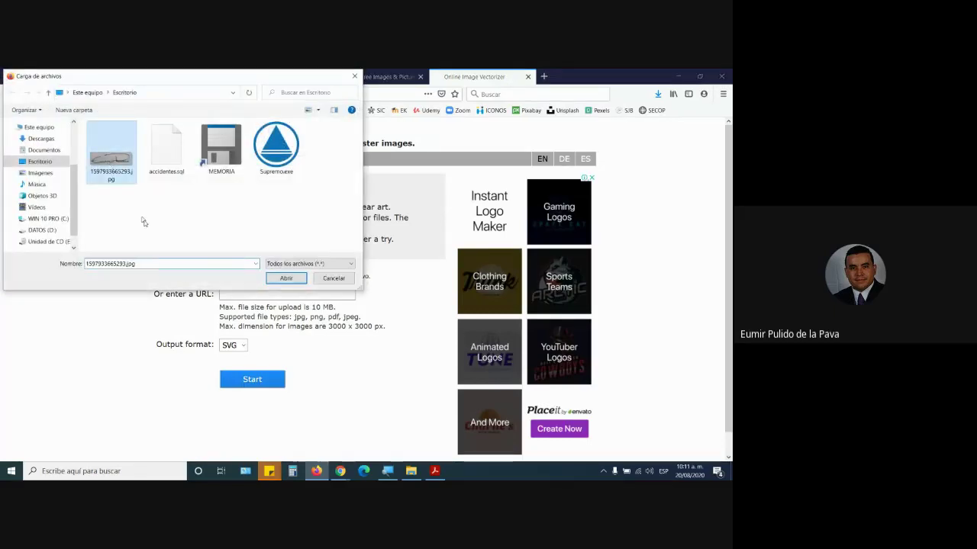
pyautogui.click(284, 280)
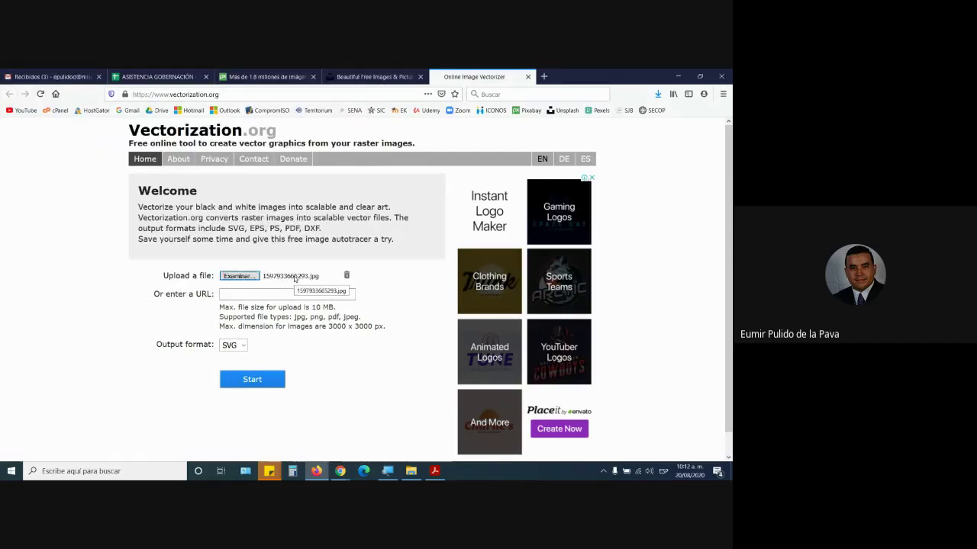
pyautogui.click(238, 382)
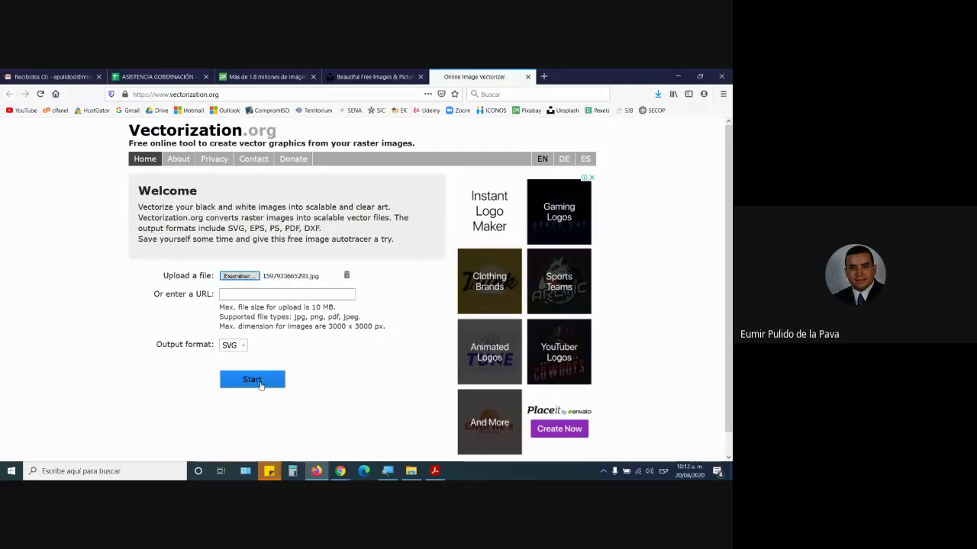
# - Start the vectorization and scroll to the 1597933665293.svg result preview
pyautogui.click(260, 382)
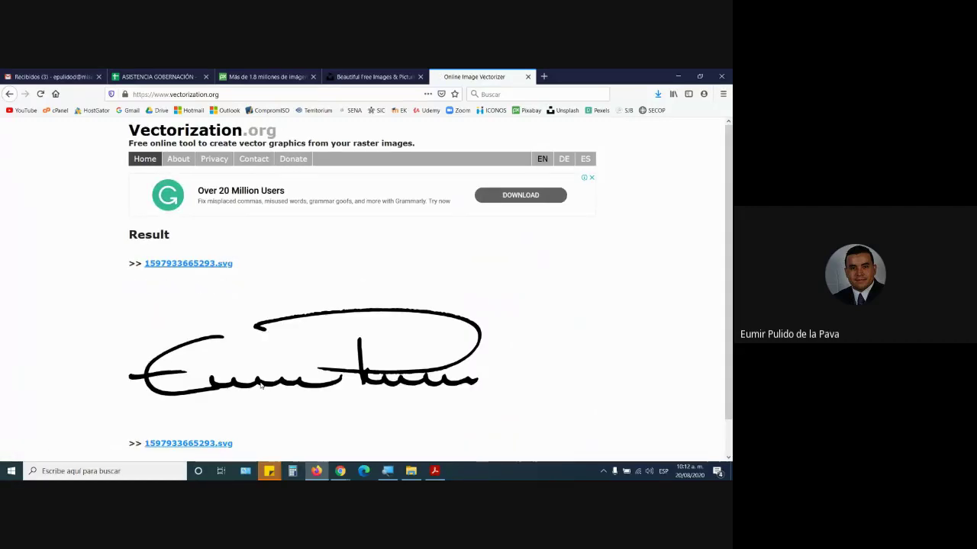
pyautogui.scroll(-1, 260, 385)
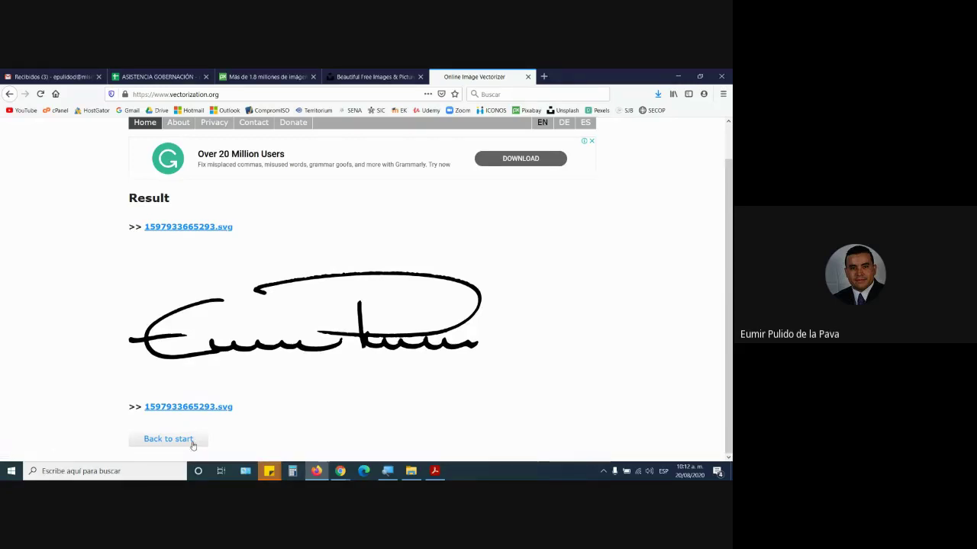
# - Download 1597933665293.svg to the desktop, then minimize the browser
pyautogui.click(202, 410)
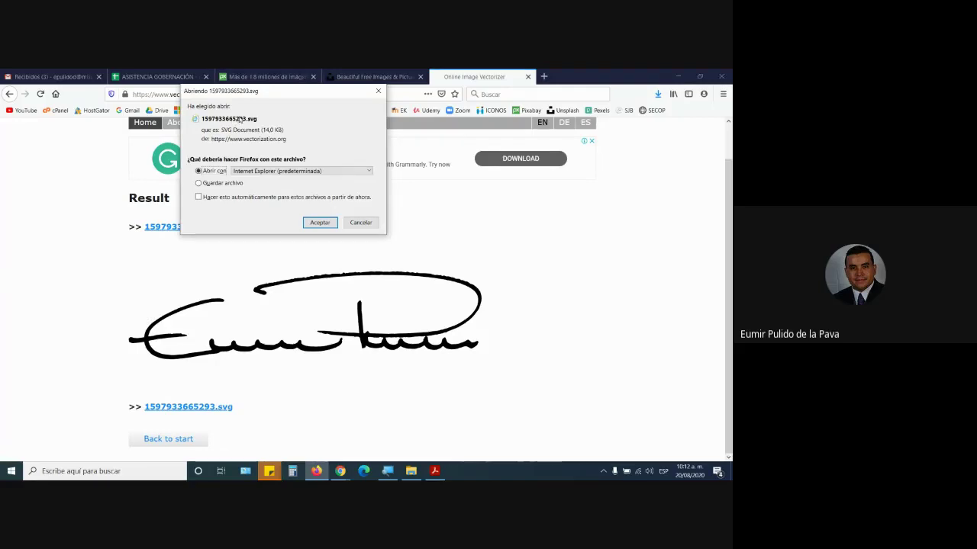
pyautogui.click(216, 183)
pyautogui.click(320, 223)
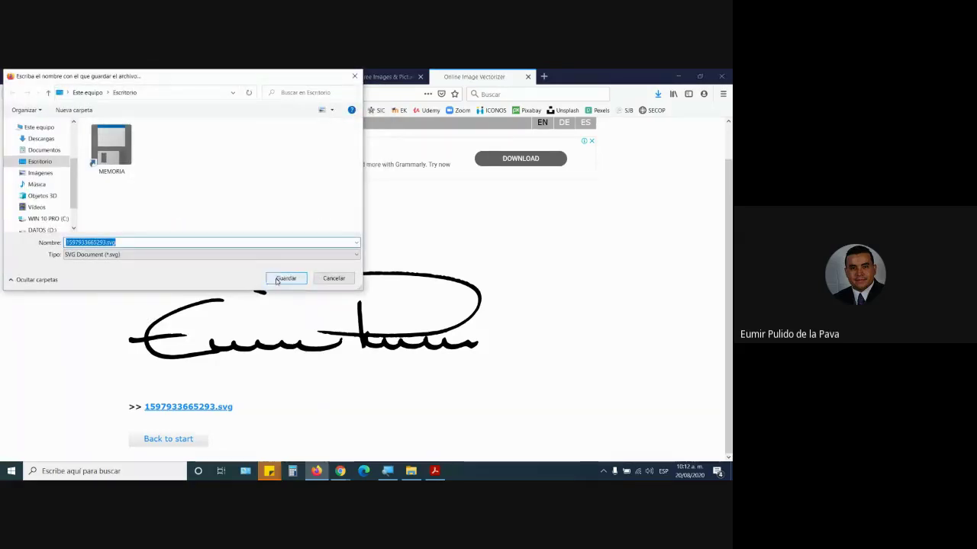
pyautogui.click(278, 279)
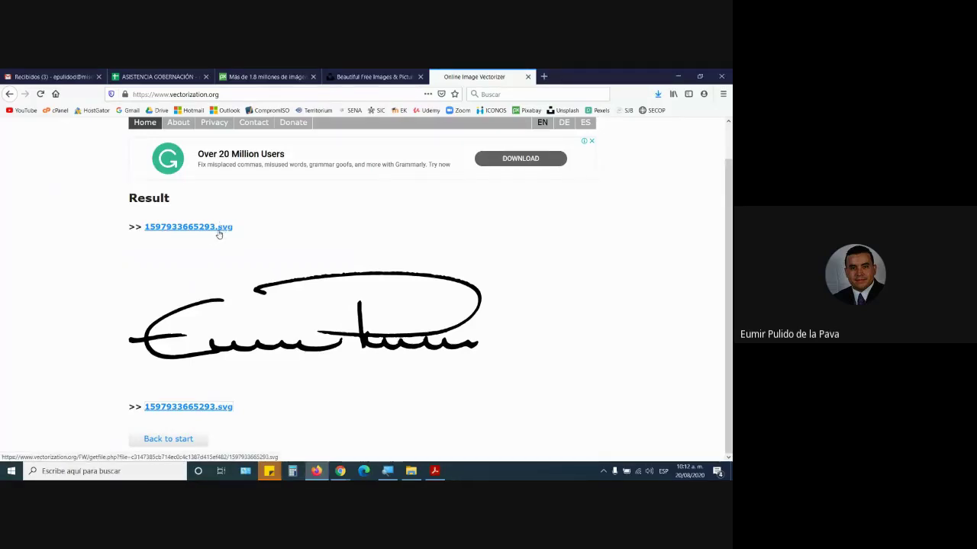
pyautogui.press('super+d')
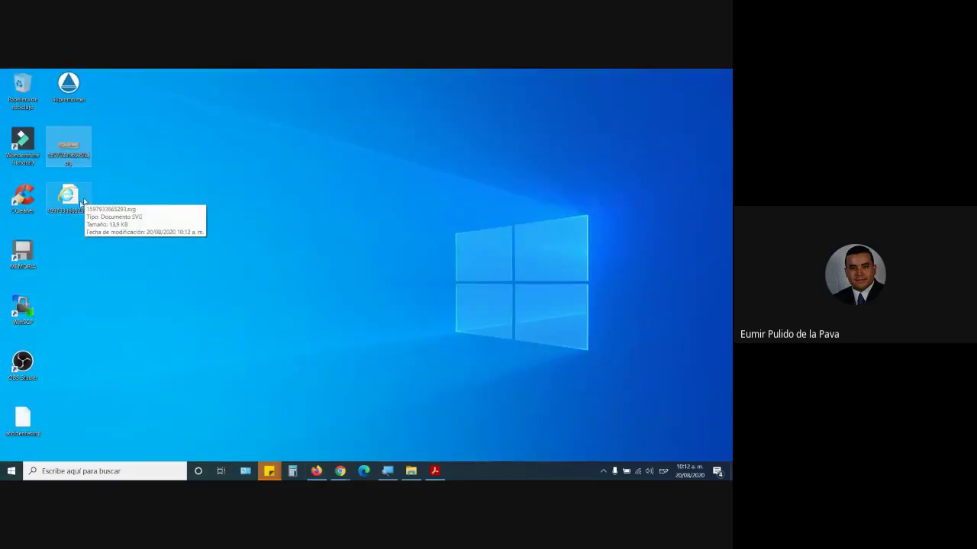
# - After a first attempt to open the SVG, magnify the screen to 200%
pyautogui.rightClick(79, 203)
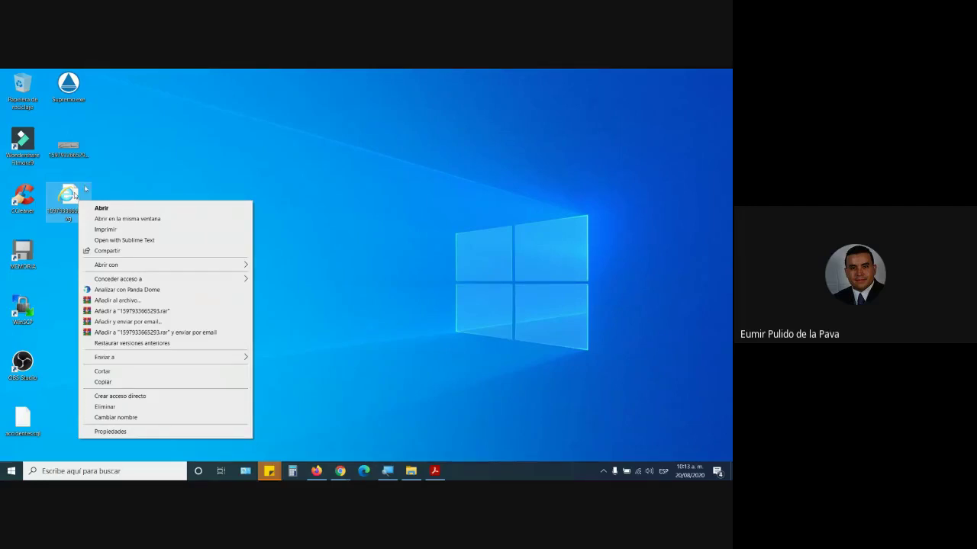
pyautogui.click(77, 197)
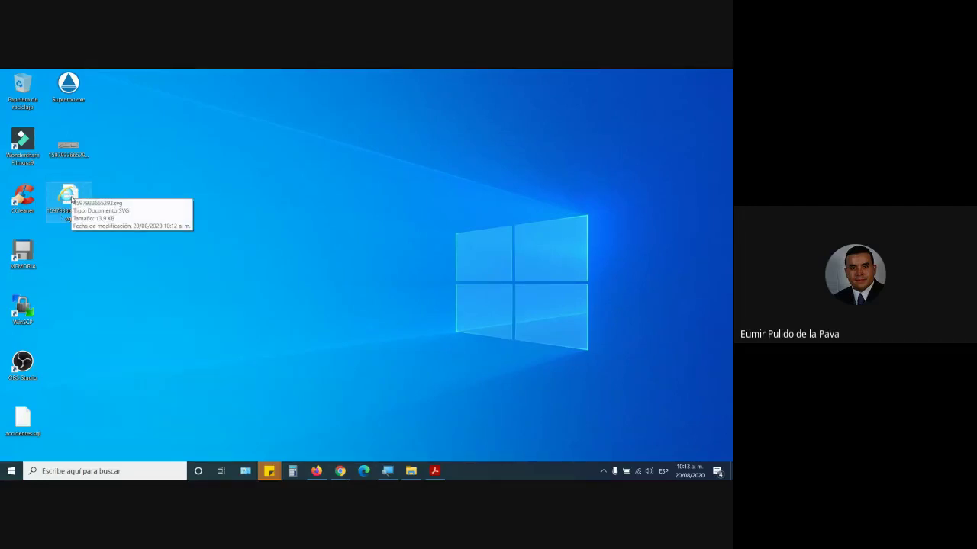
pyautogui.doubleClick(74, 195)
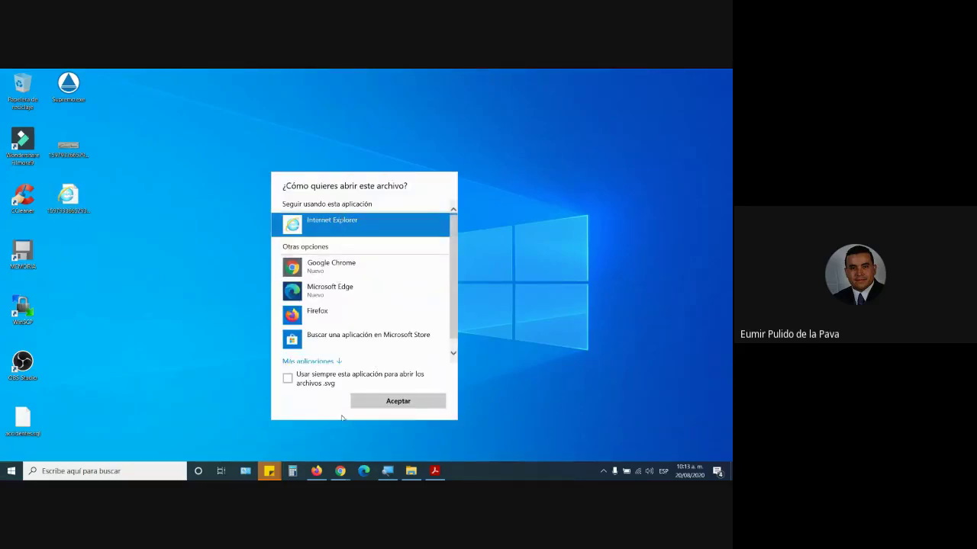
pyautogui.click(388, 471)
pyautogui.click(387, 471)
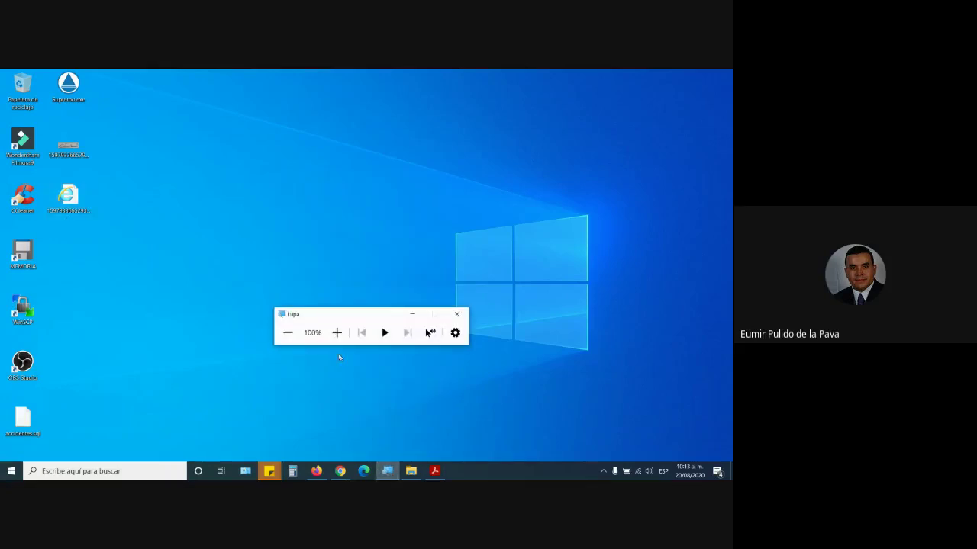
pyautogui.click(337, 333)
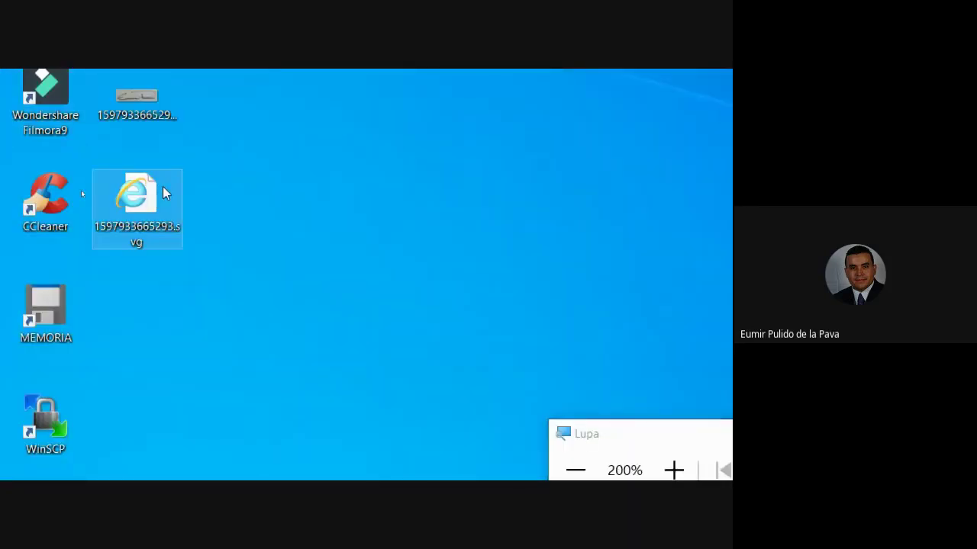
# - Open 1597933665293.svg in Internet Explorer
pyautogui.doubleClick(81, 191)
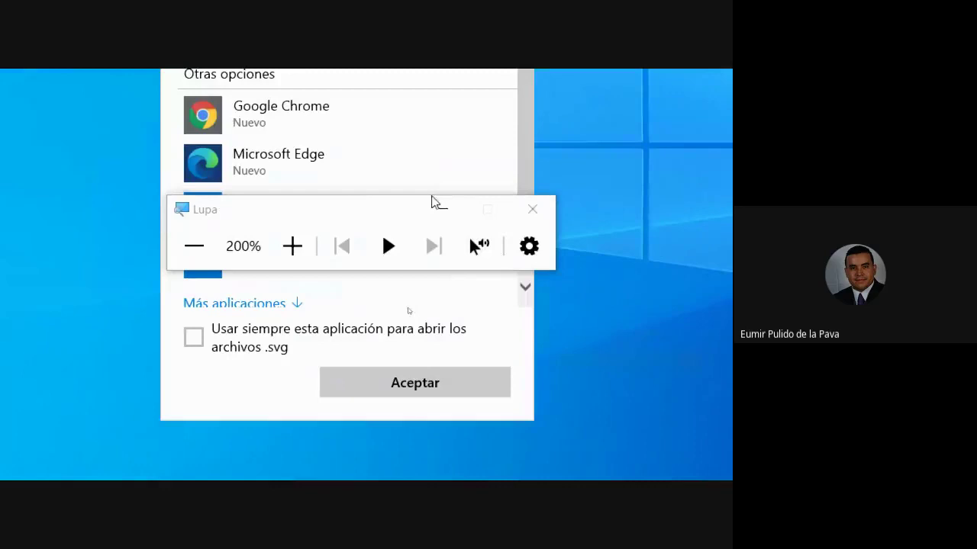
pyautogui.click(433, 210)
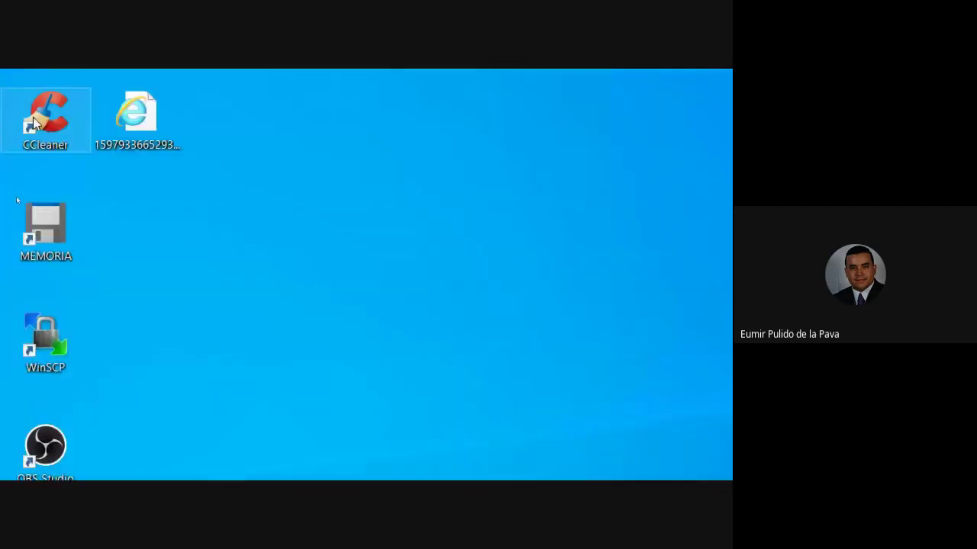
pyautogui.doubleClick(135, 125)
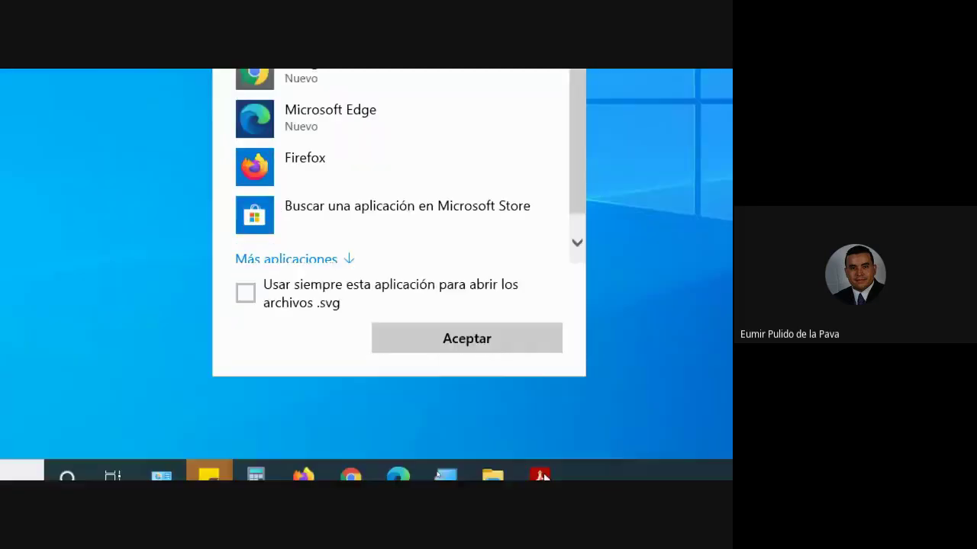
pyautogui.click(488, 326)
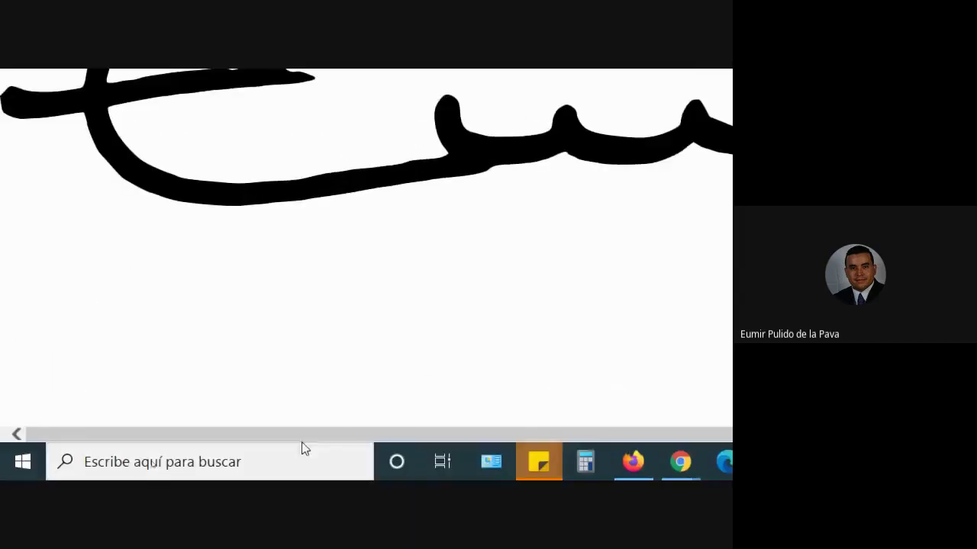
# - Reset Magnifier to 100%, minimize it, and bring up the signature image's context menu
pyautogui.click(629, 462)
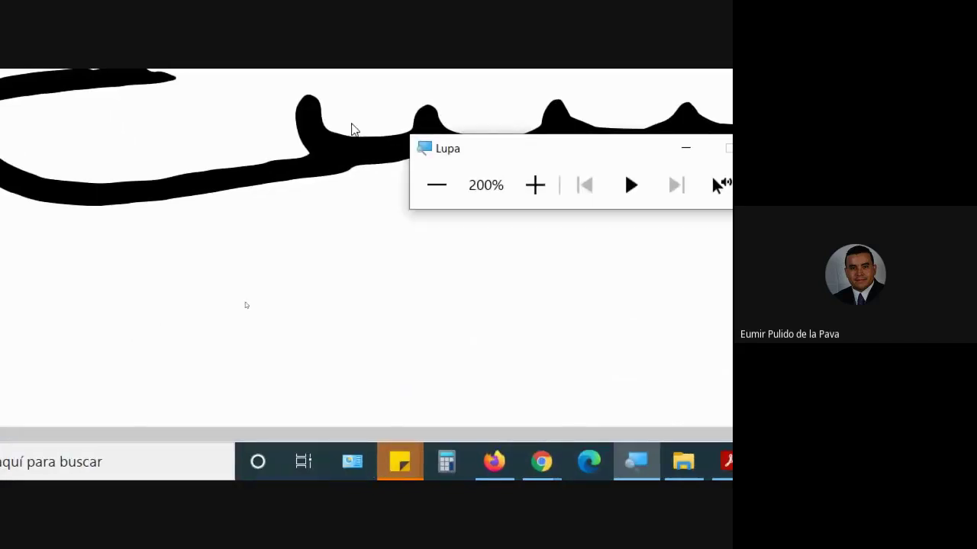
pyautogui.click(436, 190)
pyautogui.click(414, 316)
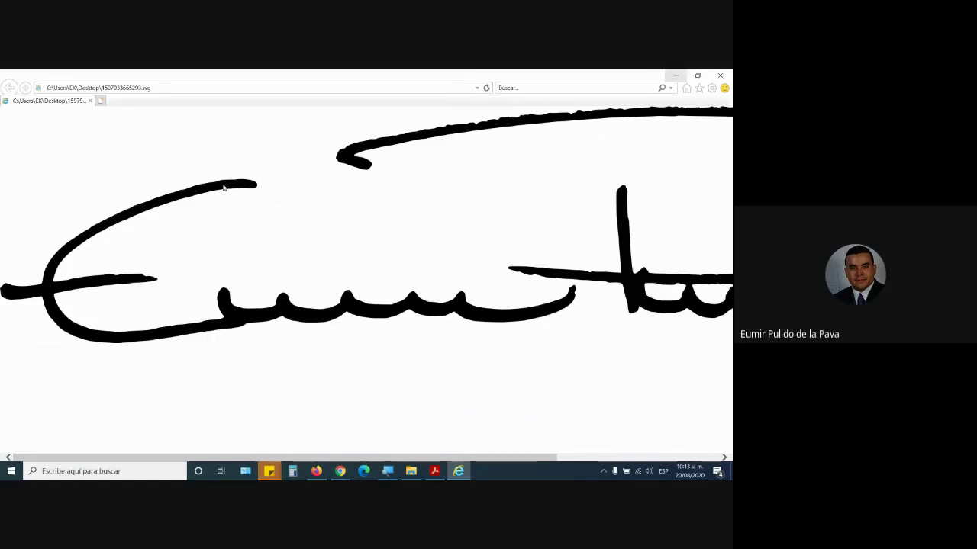
pyautogui.rightClick(223, 187)
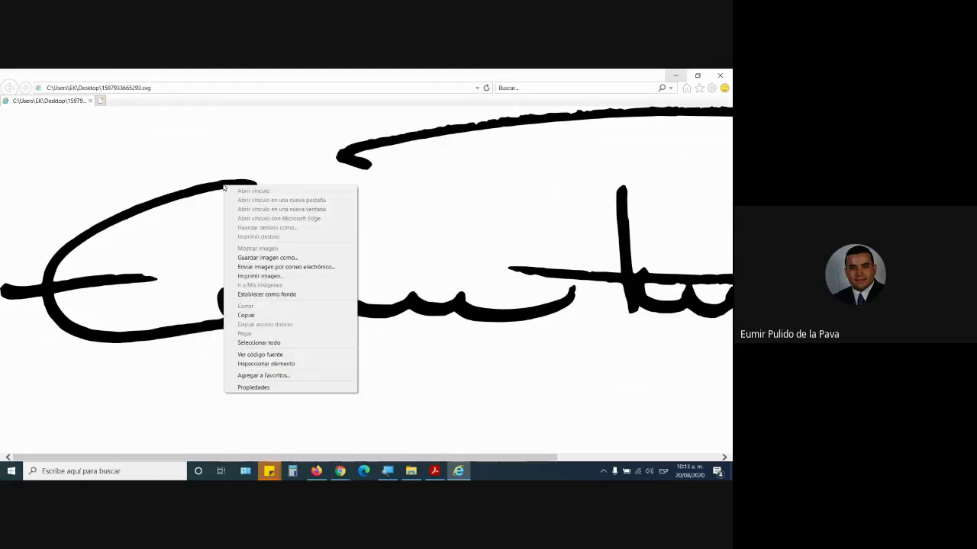
# - Start saving the signature as a picture, zooming the screen in with Magnifier
pyautogui.click(267, 258)
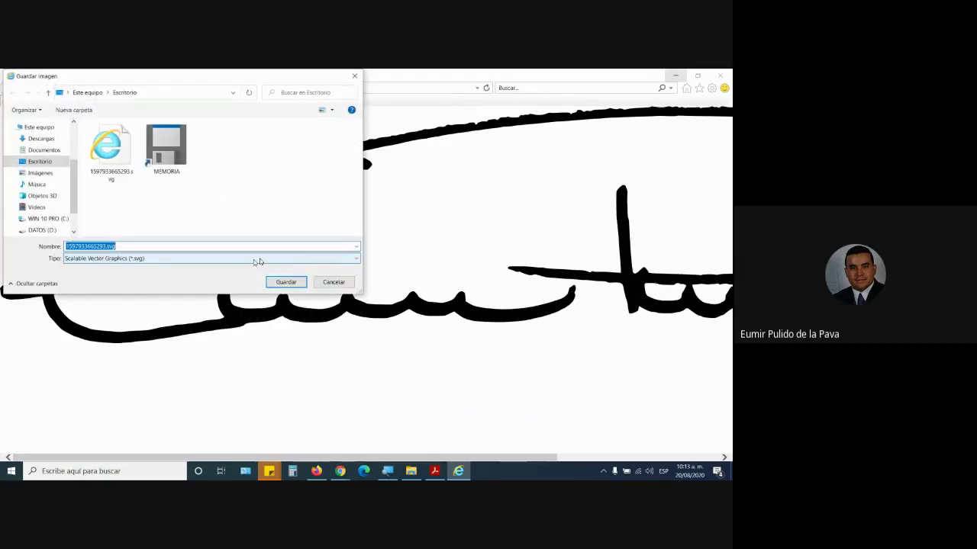
pyautogui.press('super+plus')
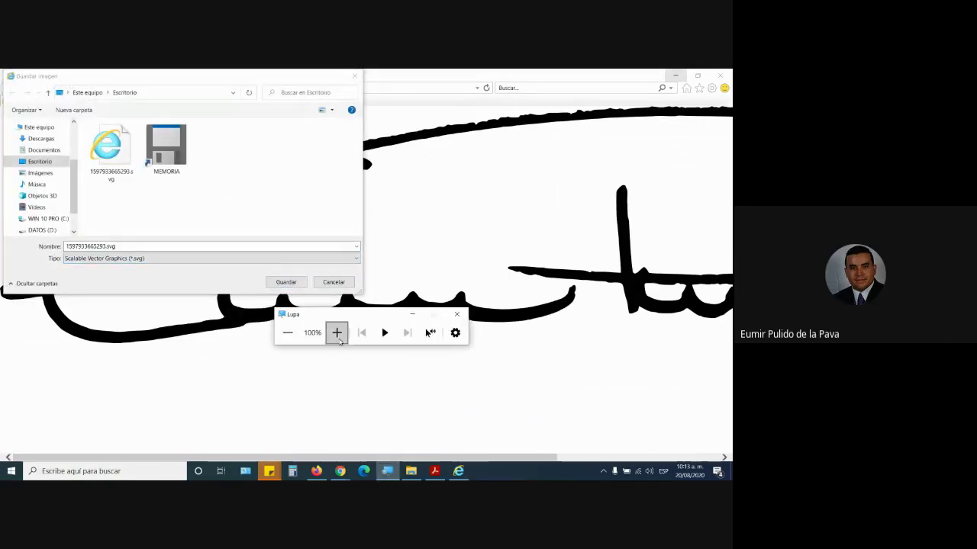
pyautogui.click(338, 331)
pyautogui.press('super+plus')
pyautogui.click(483, 290)
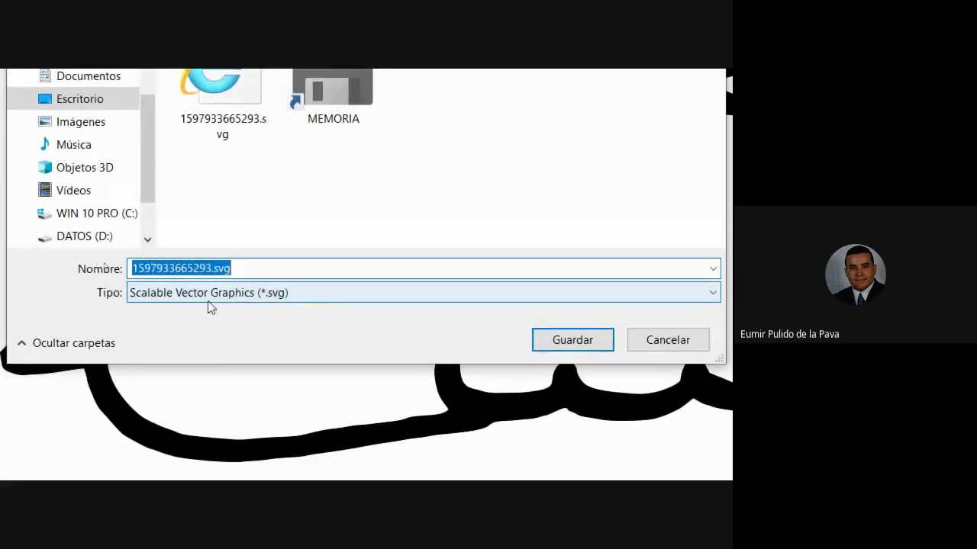
# - Save the signature to the desktop as a PNG named 'firmaEumir', then restore normal zoom
pyautogui.click(274, 296)
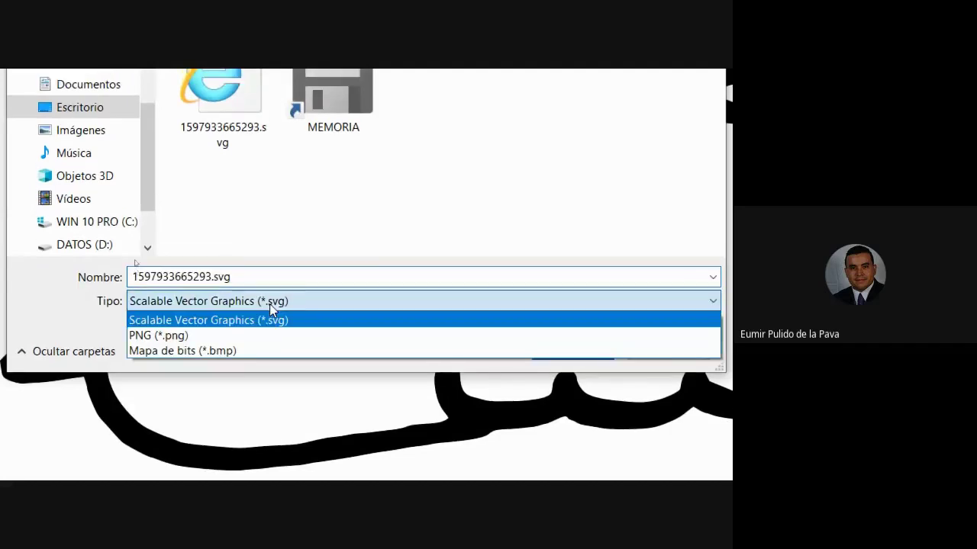
pyautogui.click(162, 327)
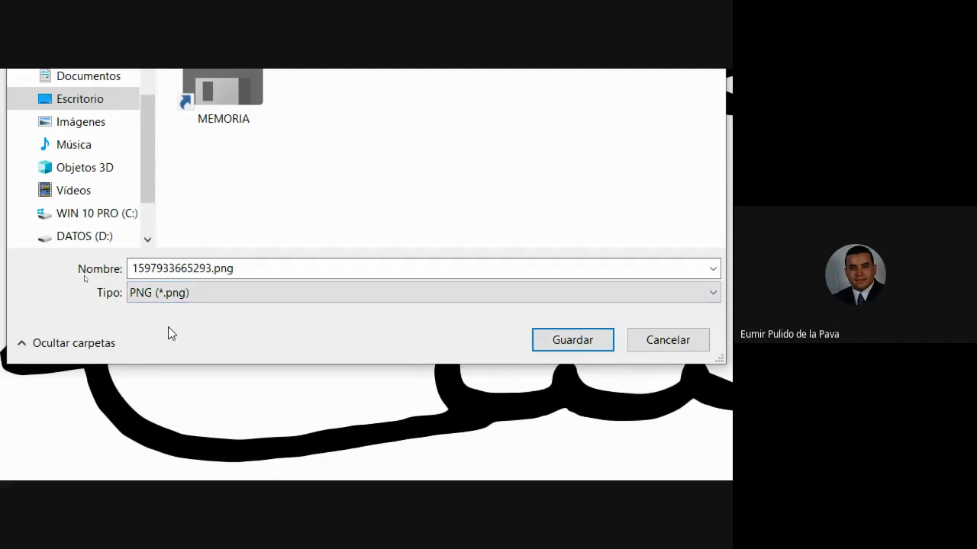
pyautogui.click(248, 270)
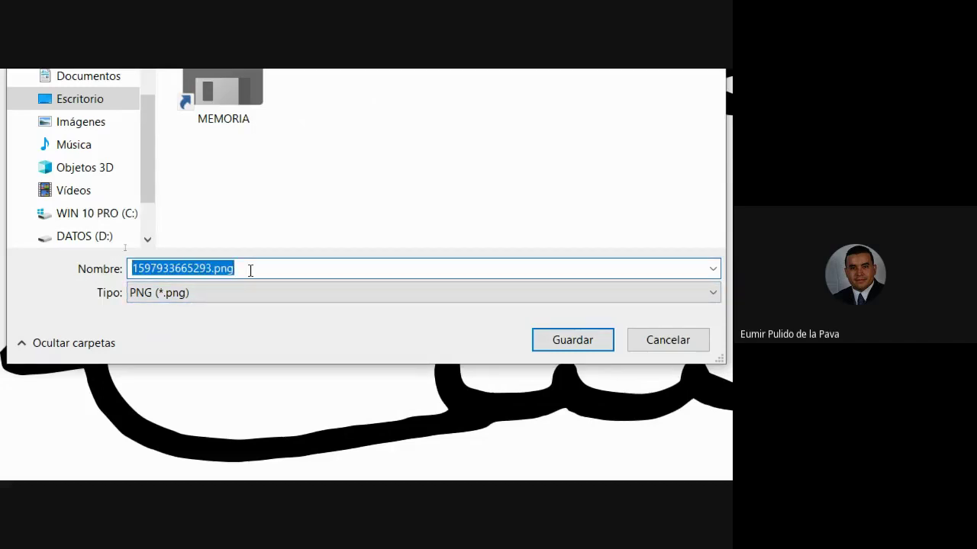
pyautogui.write('firmaEumir')
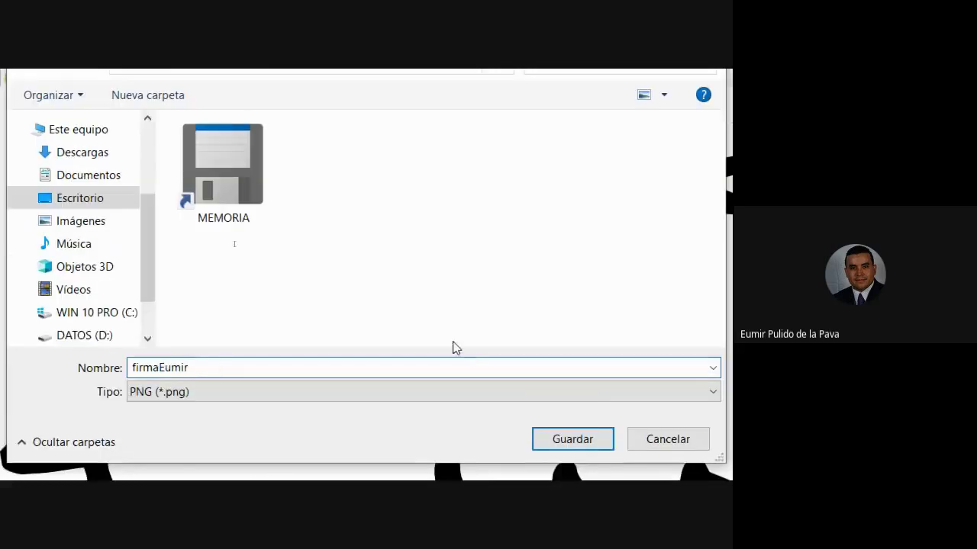
pyautogui.click(564, 406)
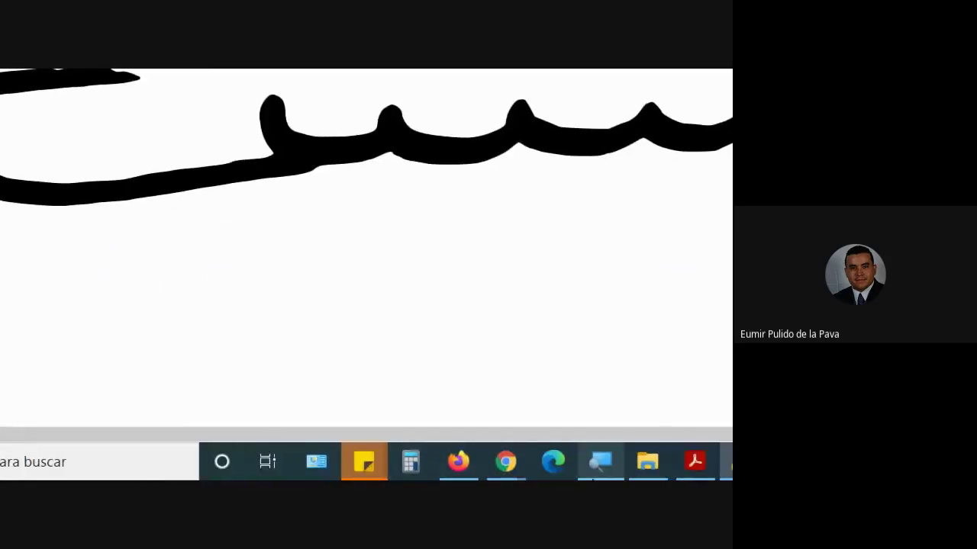
pyautogui.click(596, 465)
pyautogui.click(399, 186)
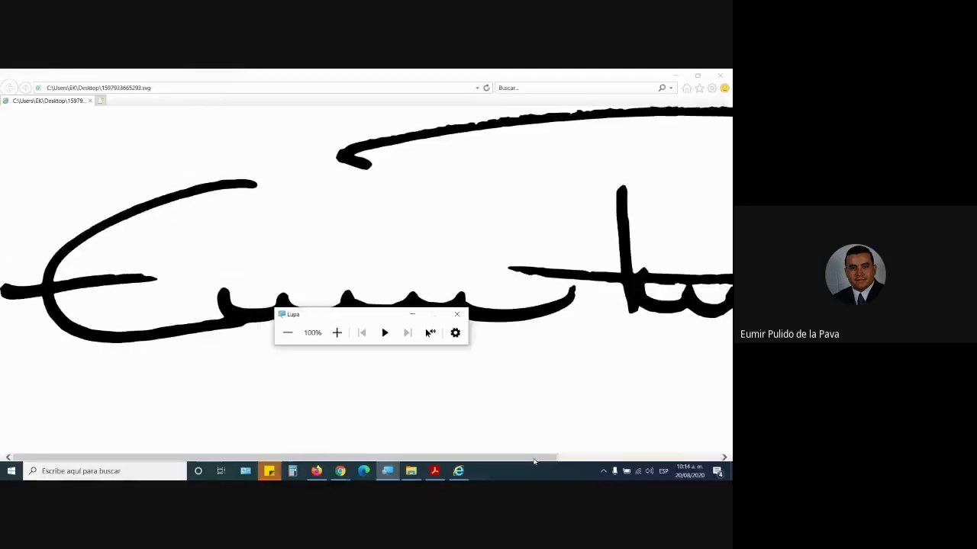
# - Show the desktop and magnify it to check the saved firmaEumir.png file
pyautogui.press('super+d')
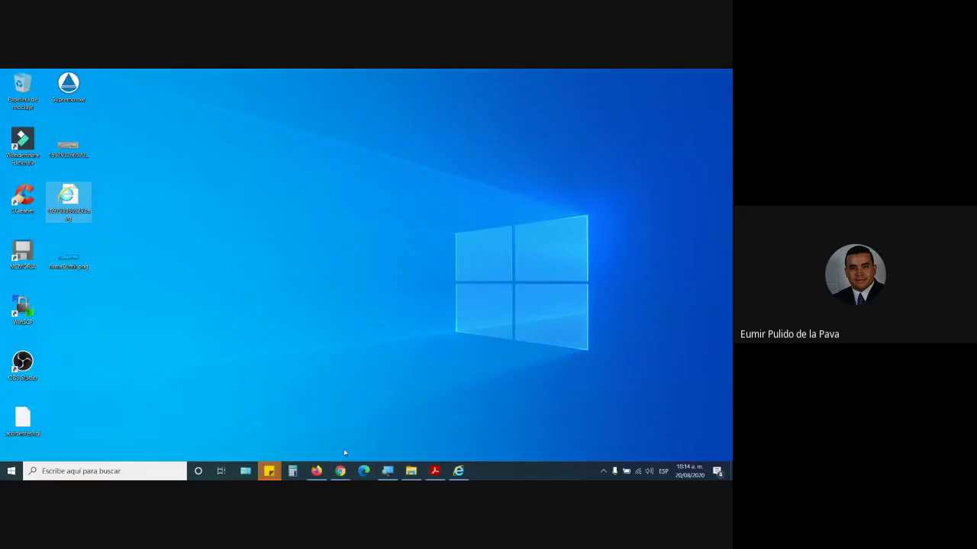
pyautogui.click(387, 471)
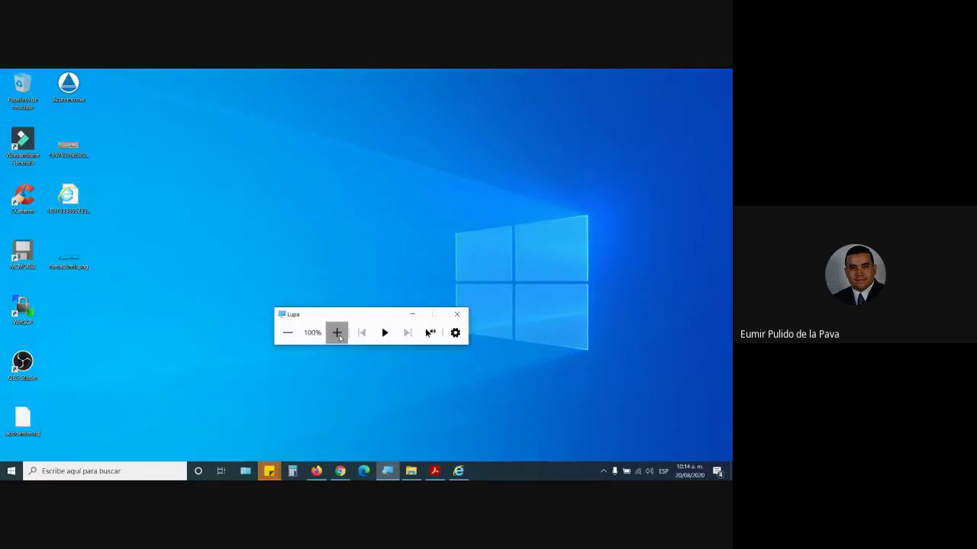
pyautogui.click(336, 332)
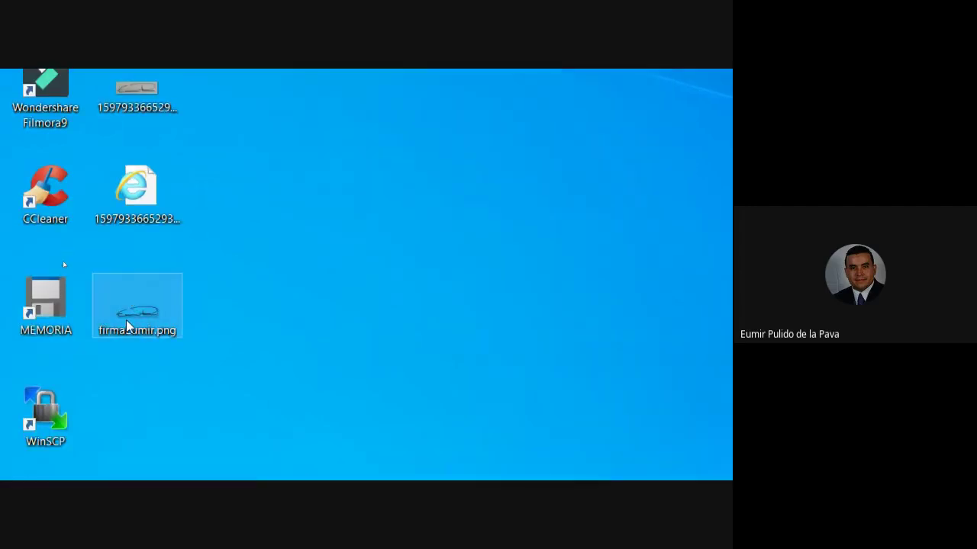
pyautogui.moveTo(127, 327)
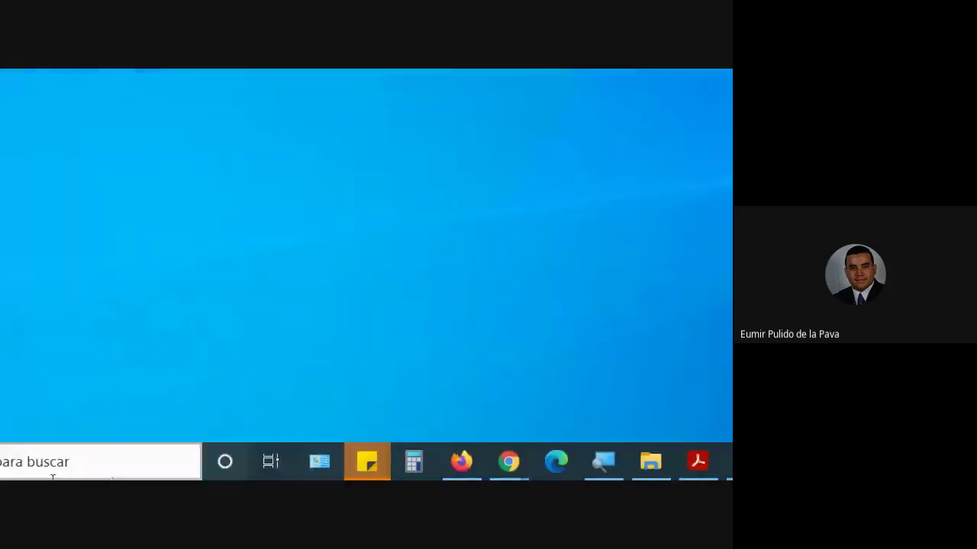
# - Launch Word and start a new blank document
pyautogui.click(22, 461)
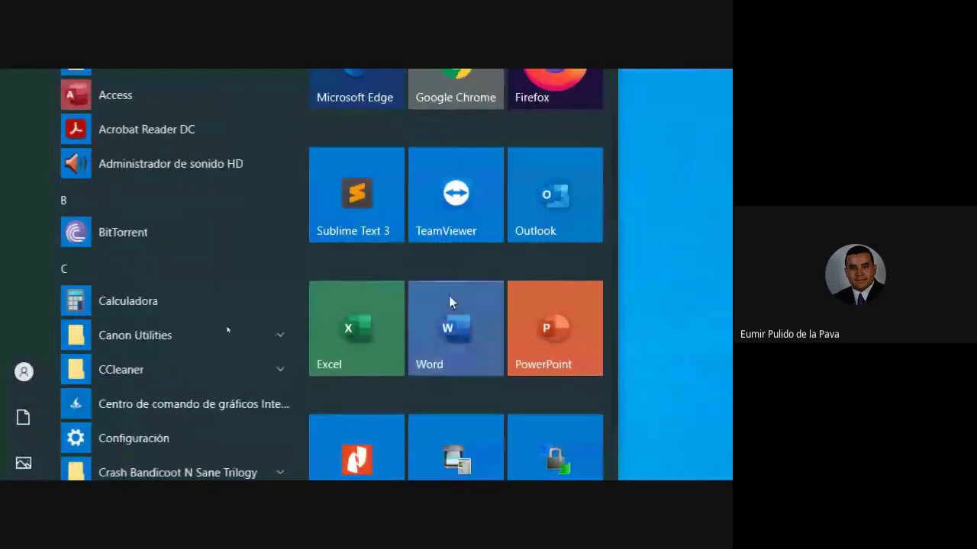
pyautogui.click(451, 305)
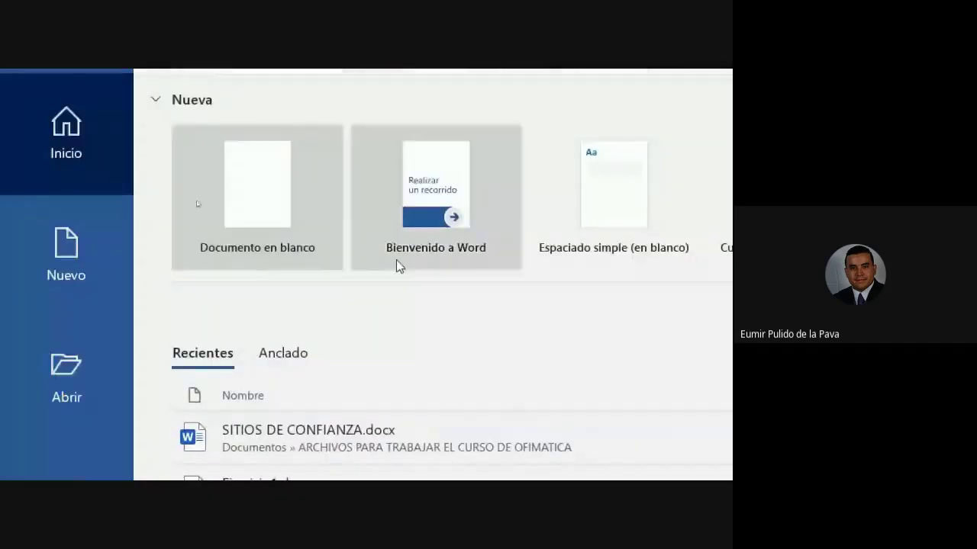
pyautogui.click(306, 228)
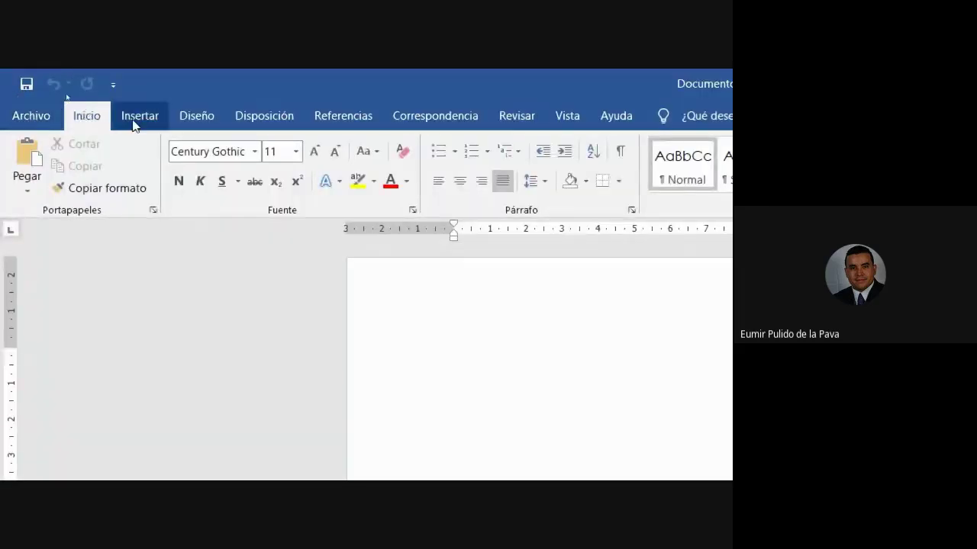
pyautogui.click(136, 118)
pyautogui.click(217, 164)
pyautogui.click(252, 235)
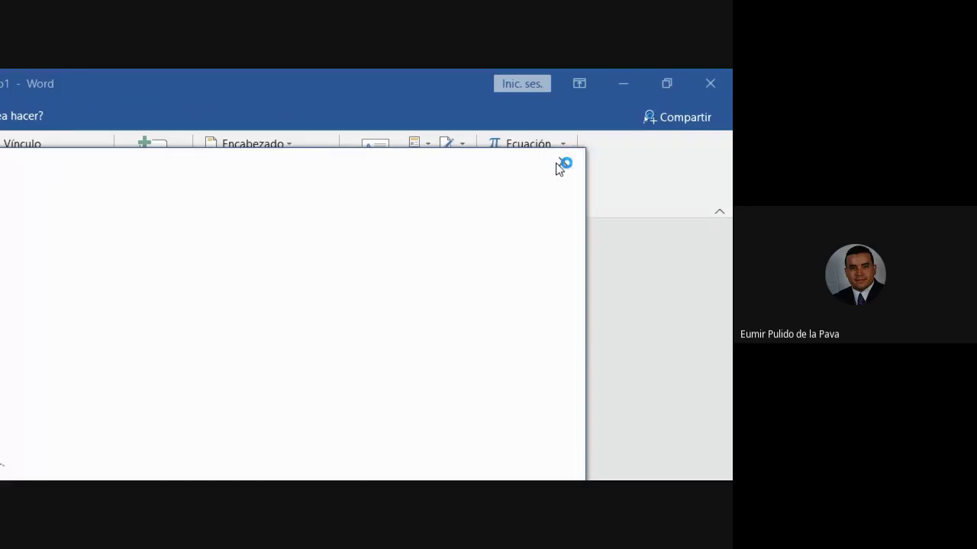
pyautogui.click(564, 164)
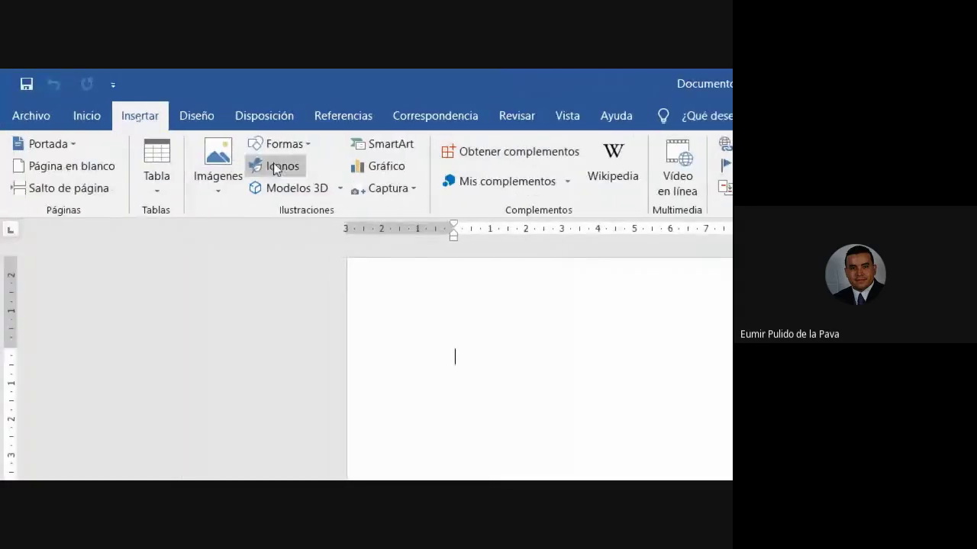
# - Insert firmaEumir.png from the desktop as a picture in the document
pyautogui.click(228, 162)
pyautogui.click(244, 237)
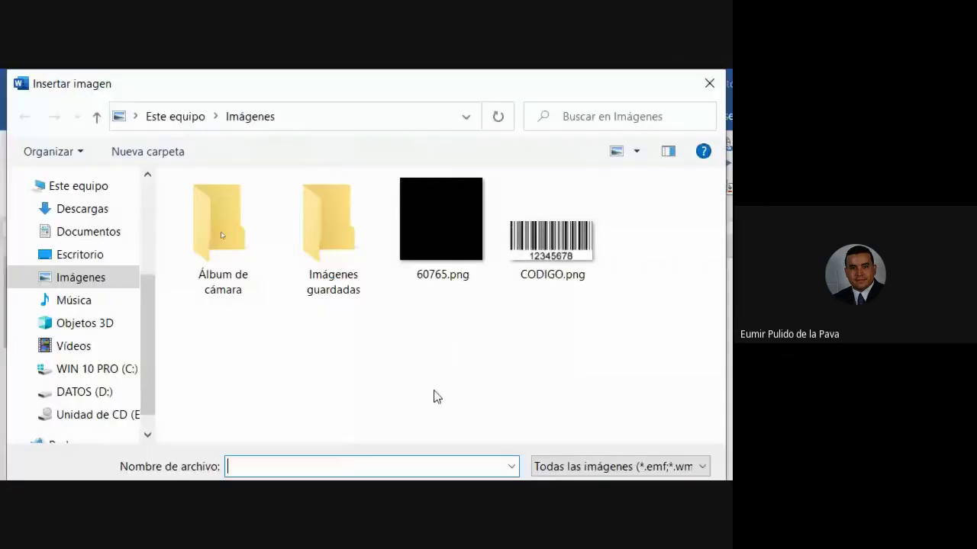
pyautogui.click(79, 254)
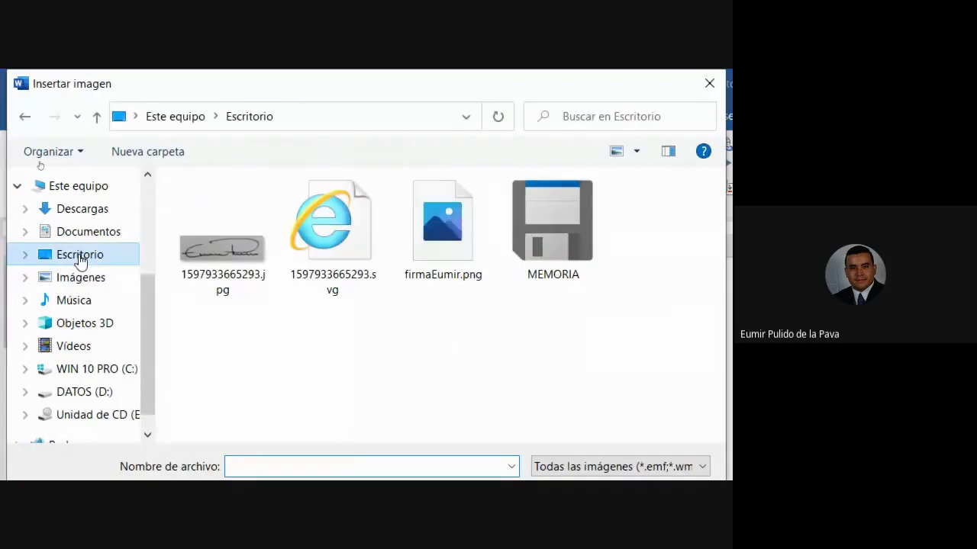
pyautogui.click(456, 274)
pyautogui.click(552, 419)
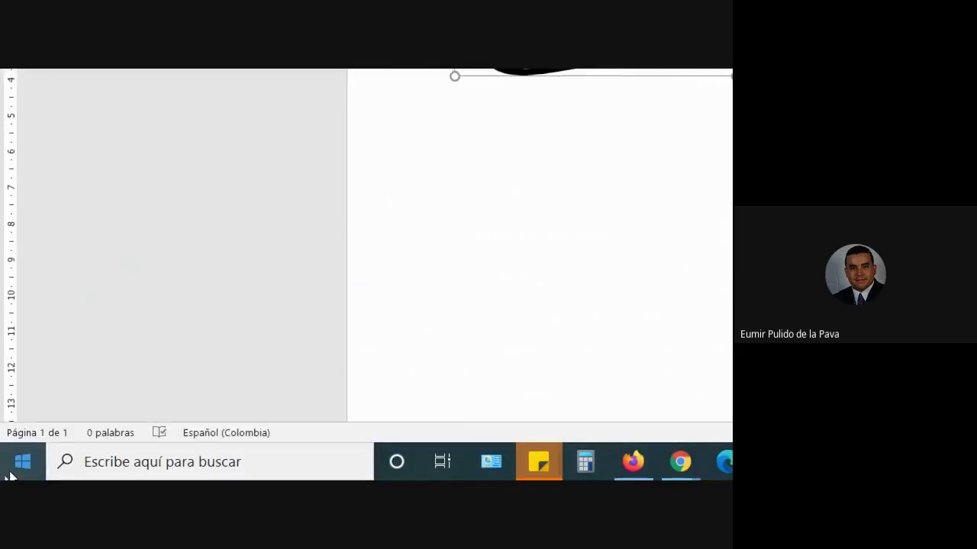
# - Launch PowerPoint and create the 'Realizar un recorrido' welcome tour presentation at normal zoom
pyautogui.click(22, 462)
pyautogui.click(567, 458)
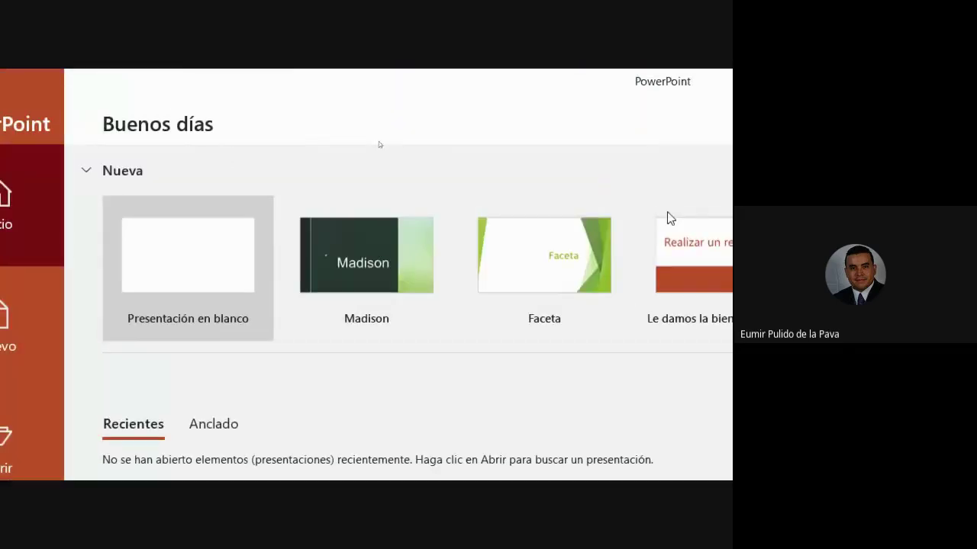
pyautogui.click(567, 273)
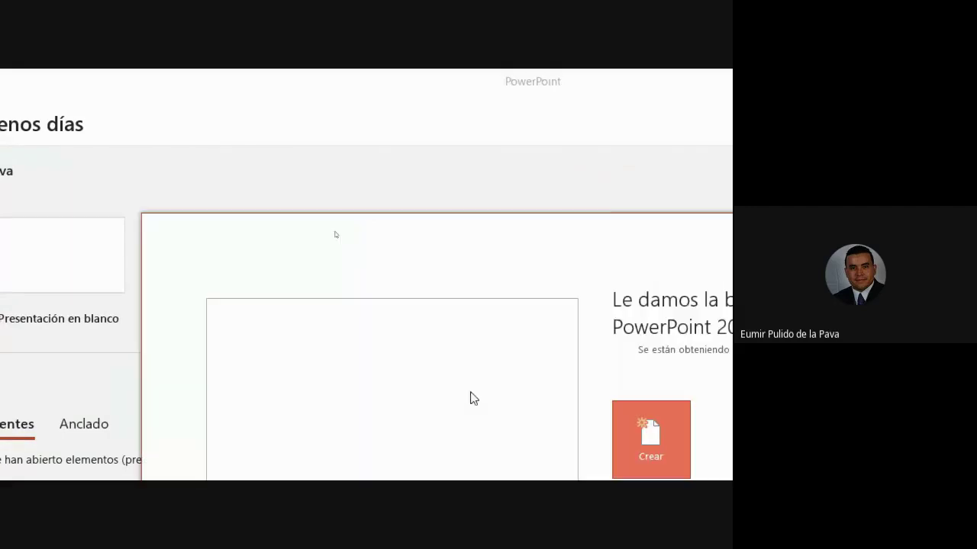
pyautogui.click(632, 443)
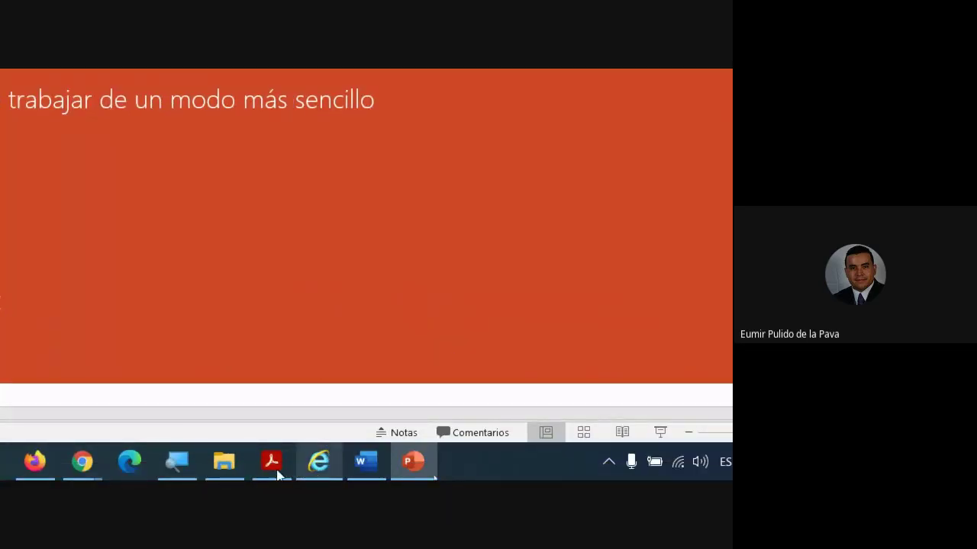
pyautogui.click(177, 477)
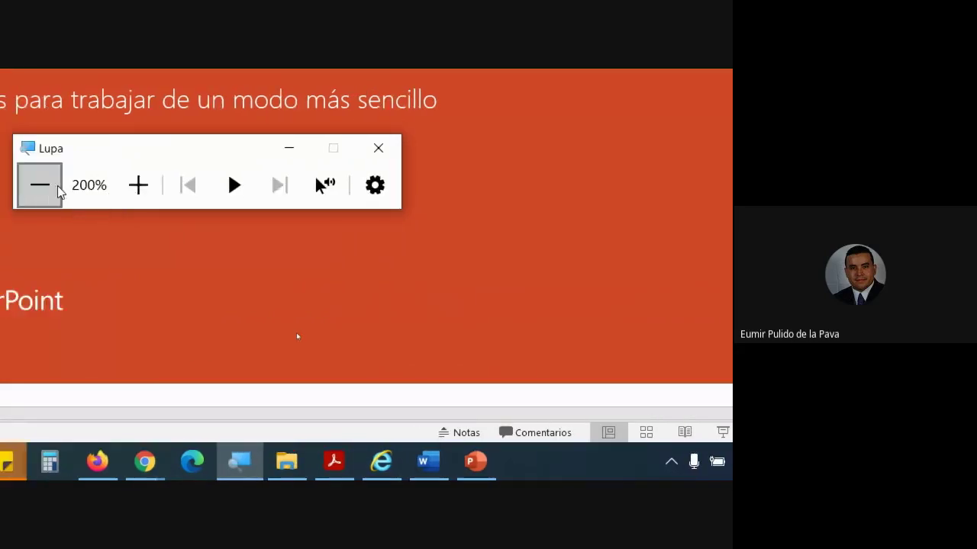
pyautogui.click(40, 186)
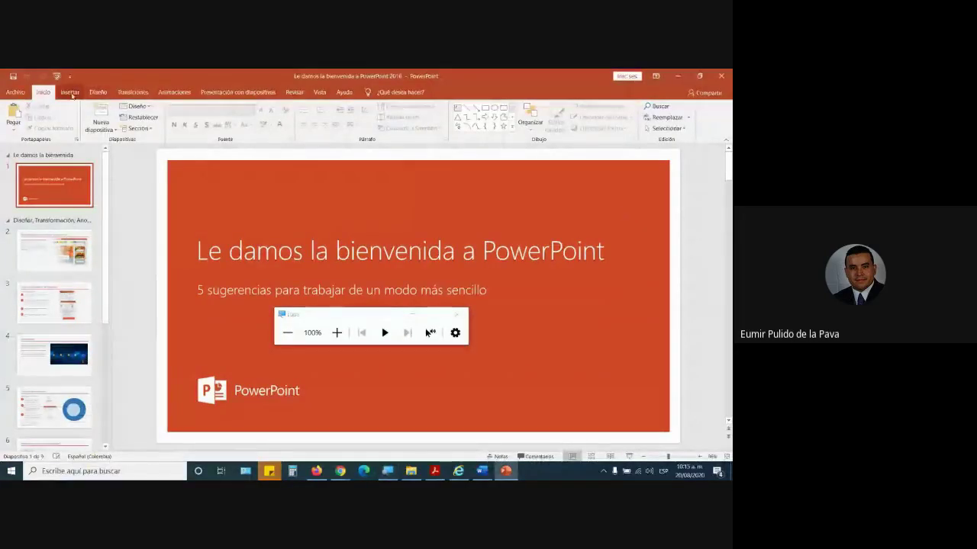
# - Choose to insert a picture from this device via Insertar > Imágenes
pyautogui.click(70, 91)
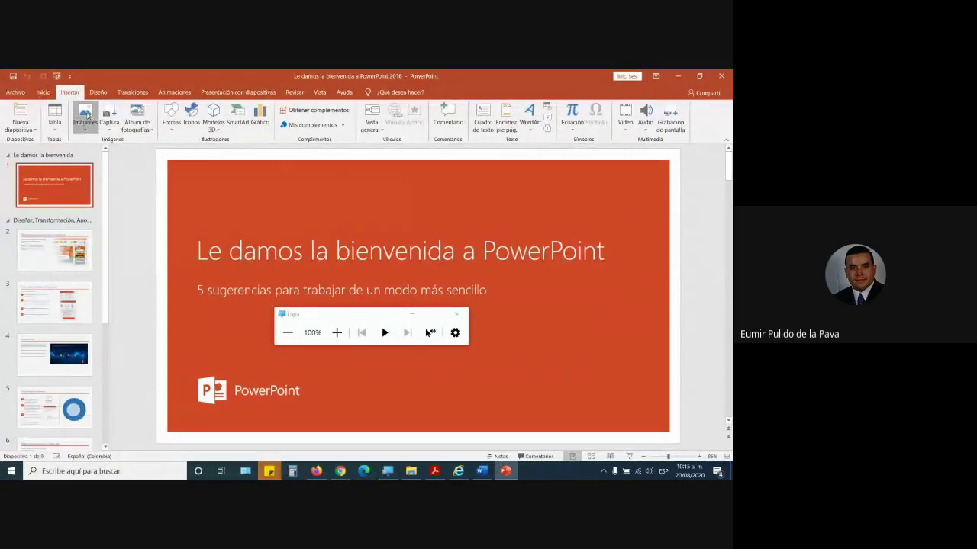
pyautogui.click(88, 116)
pyautogui.click(99, 149)
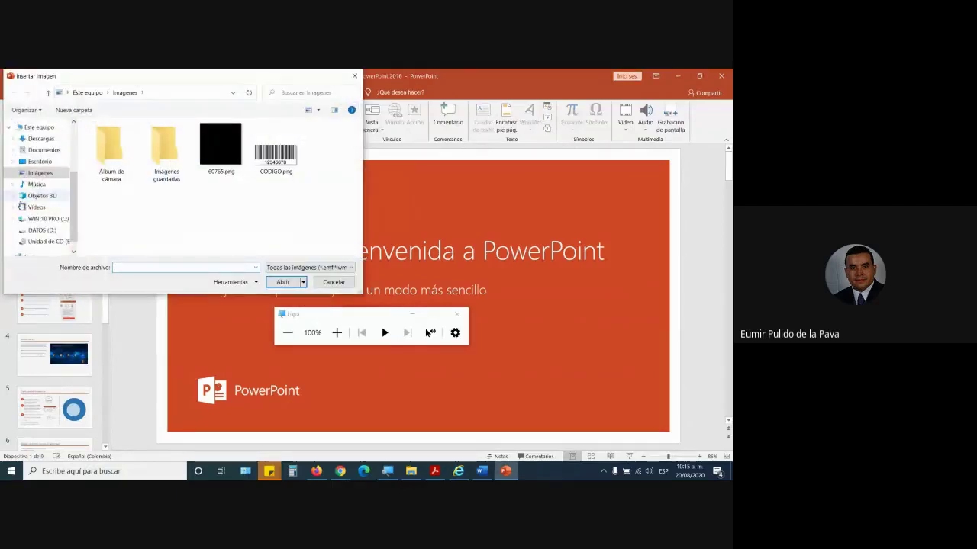
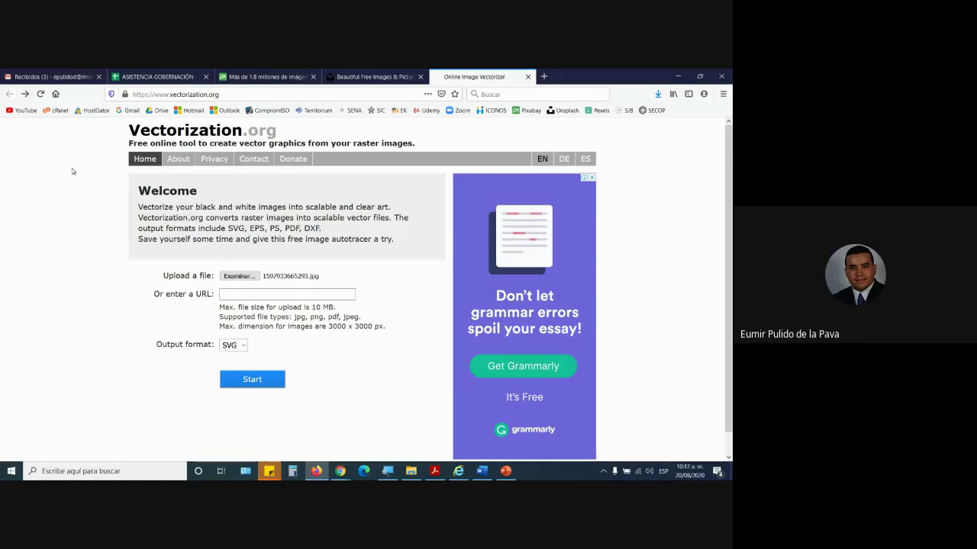
# - Close the Vectorization.org, Unsplash and Pexels tabs and return to the Gmail inbox tab
pyautogui.click(528, 77)
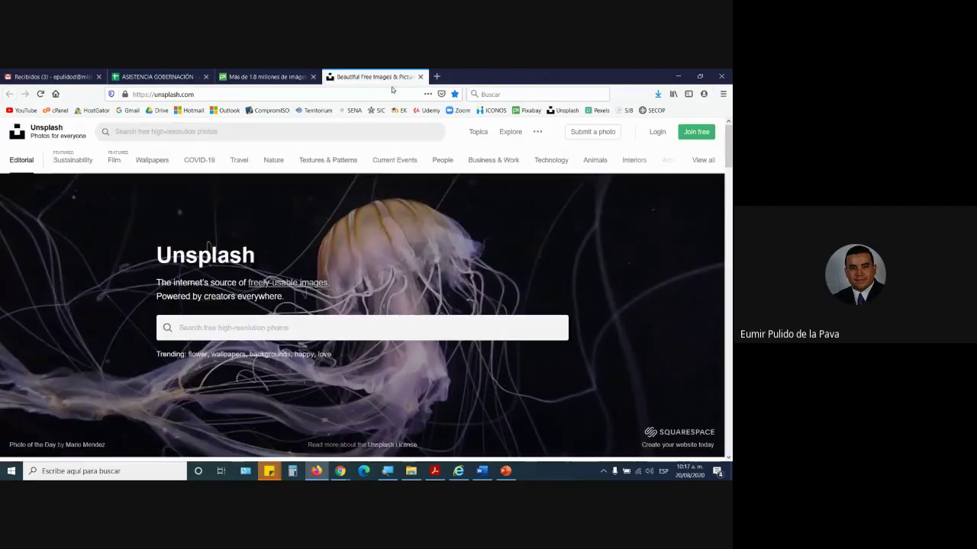
pyautogui.click(419, 76)
pyautogui.click(313, 76)
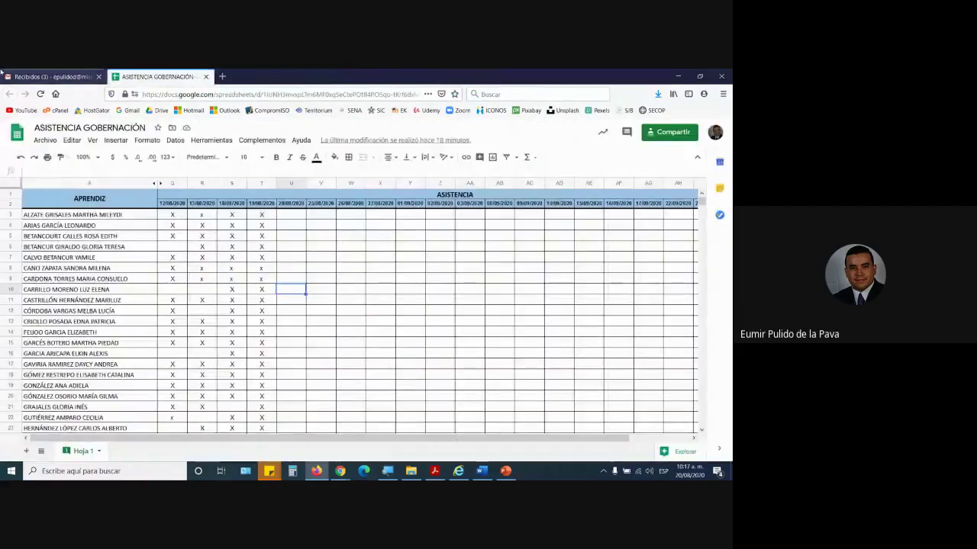
pyautogui.click(6, 76)
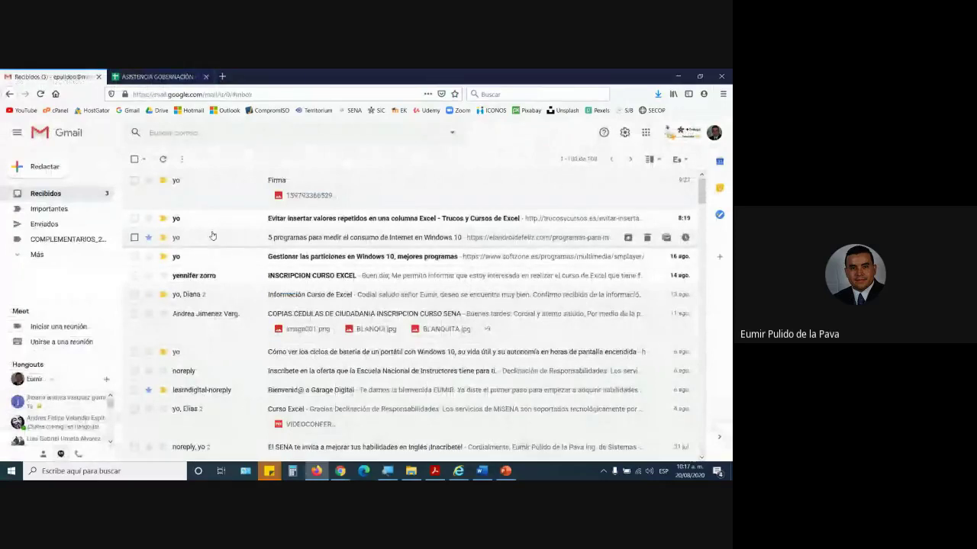
# - Open Gmail's full settings and bring up the 'Mi firma' signature editor
pyautogui.click(625, 132)
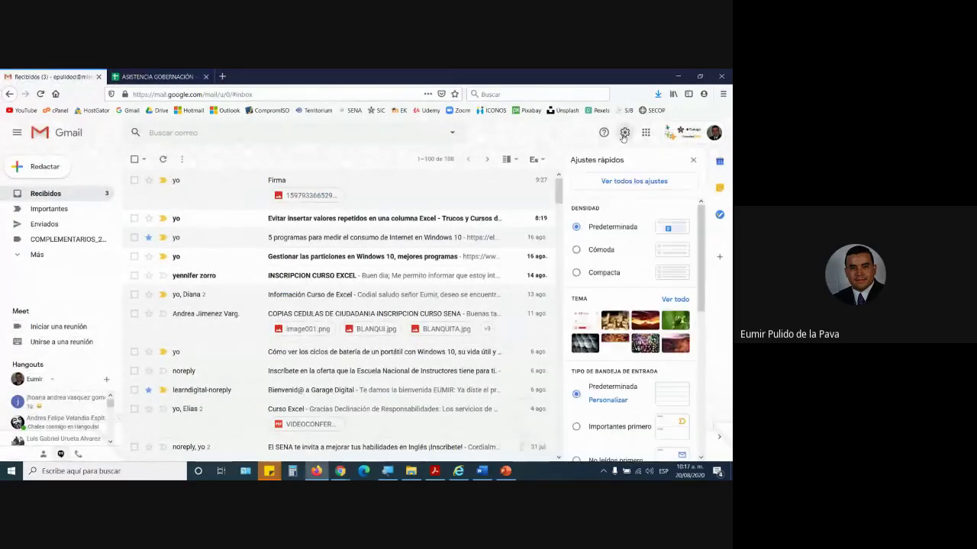
pyautogui.click(631, 181)
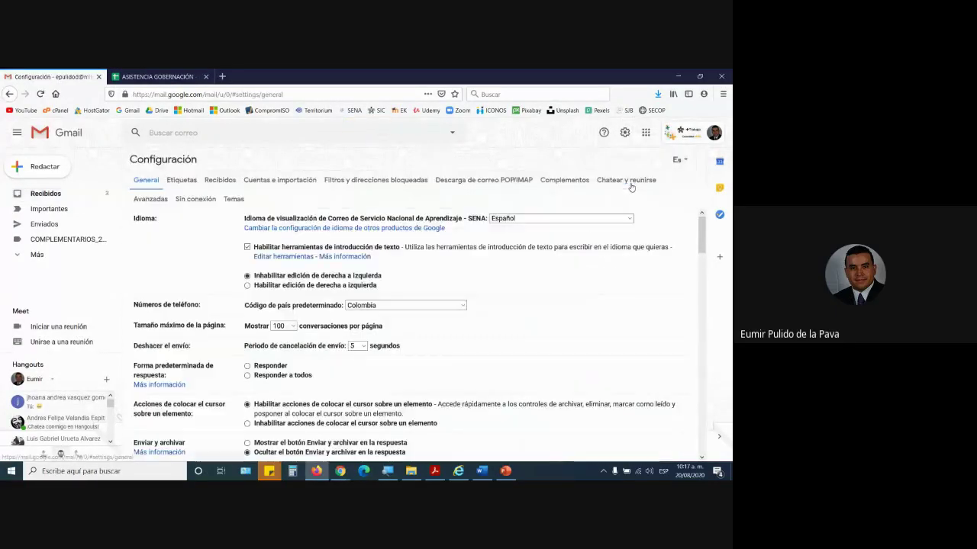
pyautogui.scroll(-5, 381, 319)
pyautogui.scroll(5, 343, 306)
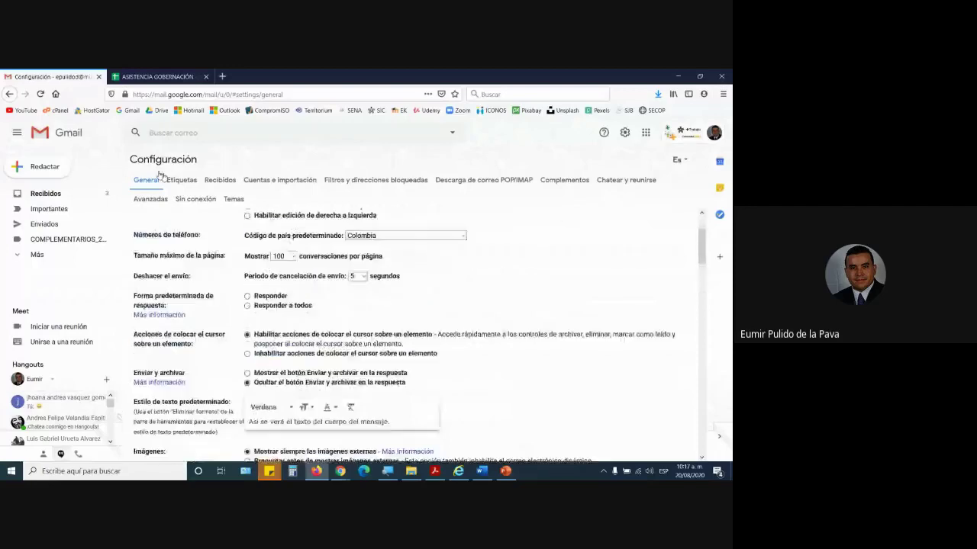
pyautogui.scroll(-10, 407, 308)
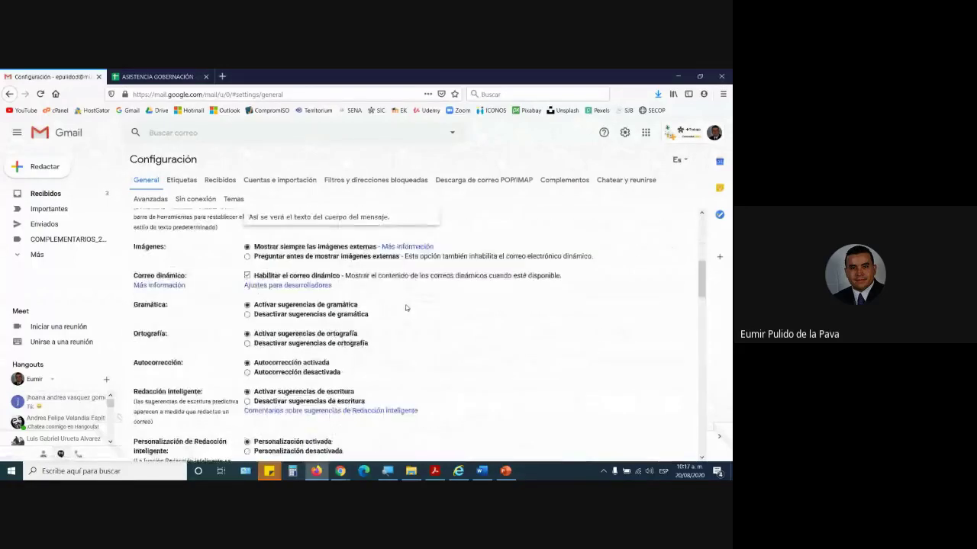
pyautogui.scroll(-5, 405, 308)
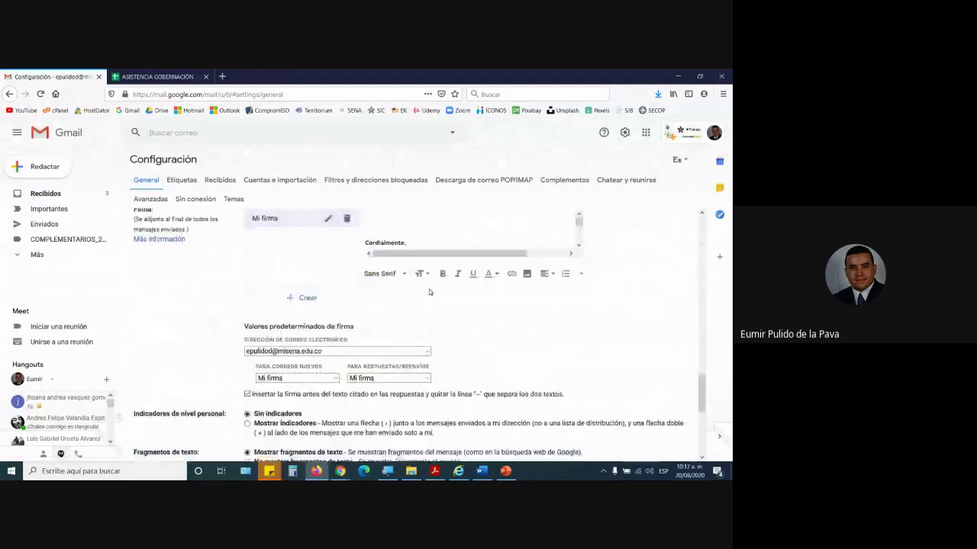
pyautogui.scroll(1, 537, 310)
pyautogui.click(579, 300)
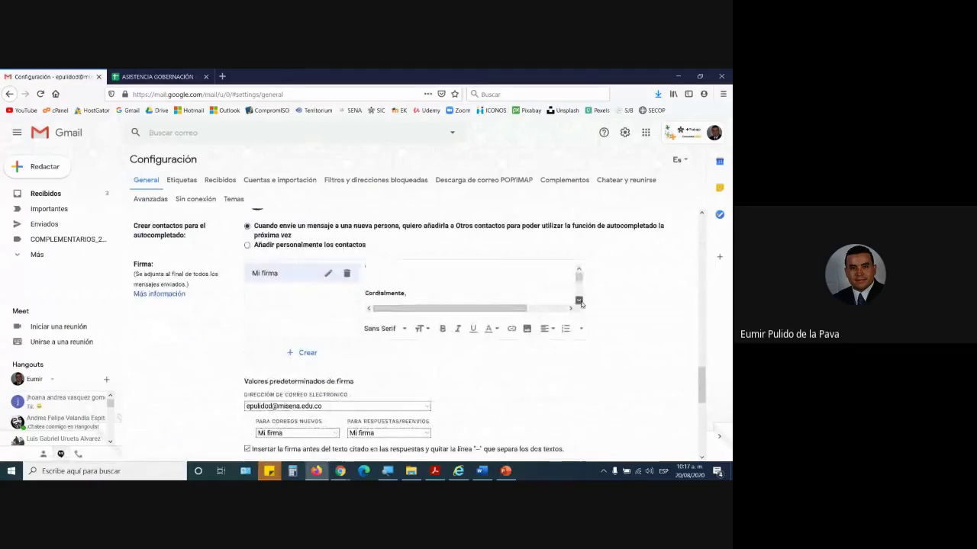
pyautogui.click(458, 275)
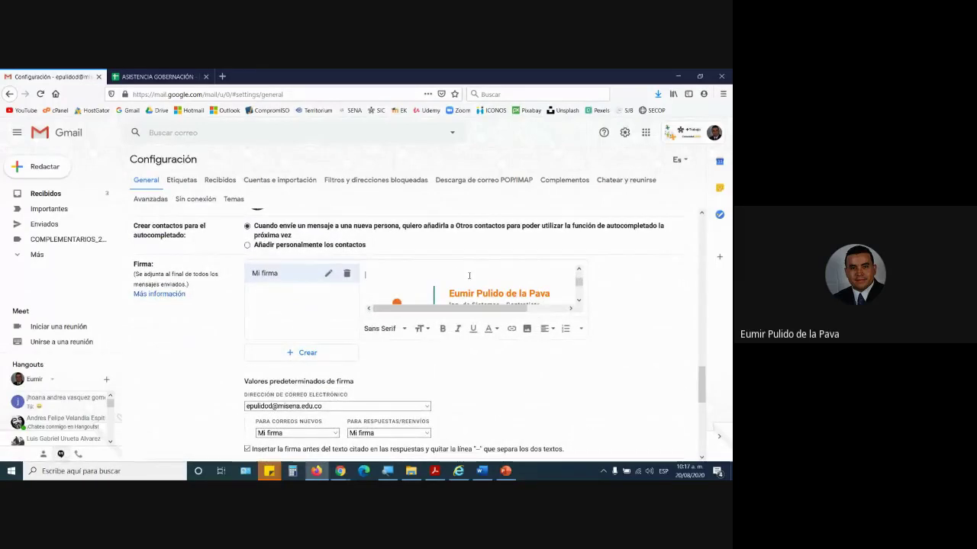
pyautogui.scroll(2, 469, 276)
pyautogui.scroll(-2, 366, 284)
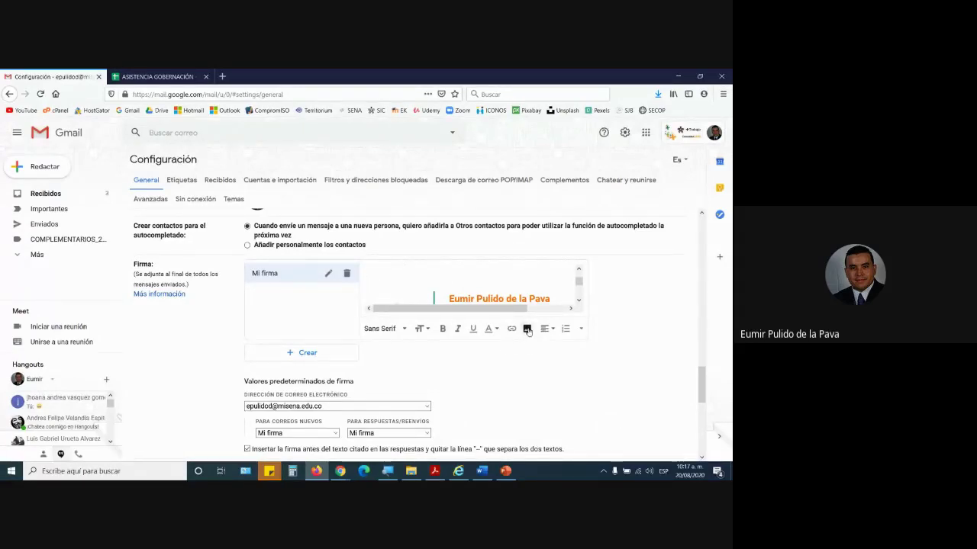
# - Upload firmaEumir.png from the Desktop into the signature as an image
pyautogui.click(527, 329)
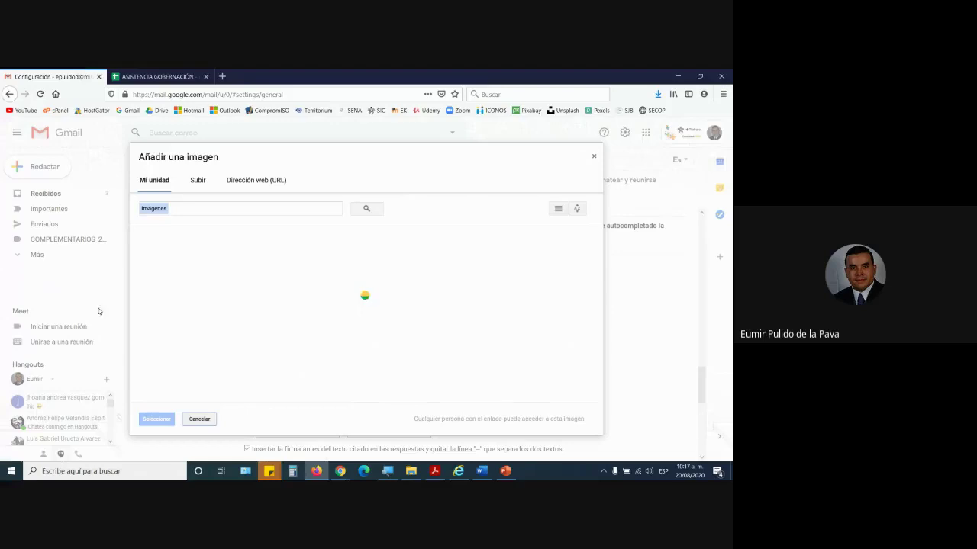
pyautogui.click(197, 184)
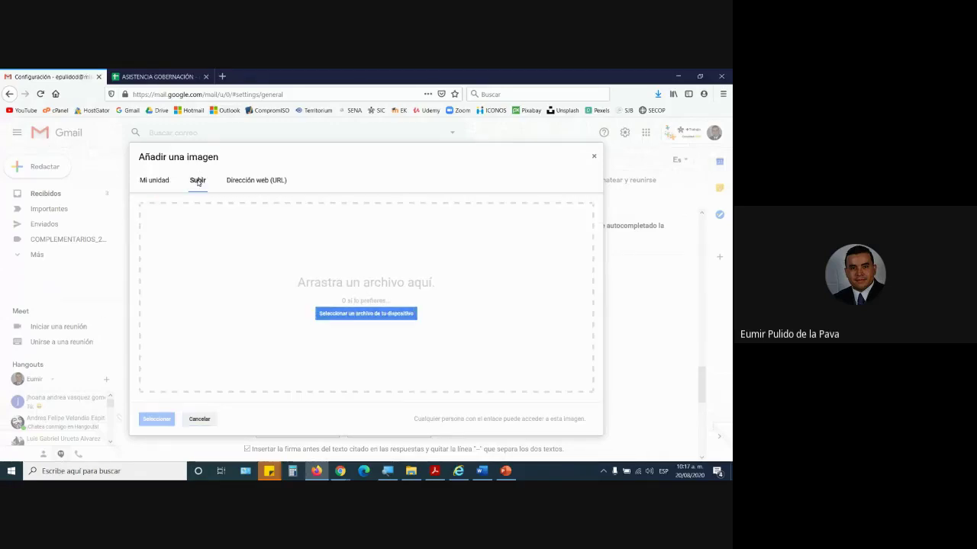
pyautogui.click(369, 314)
pyautogui.click(39, 161)
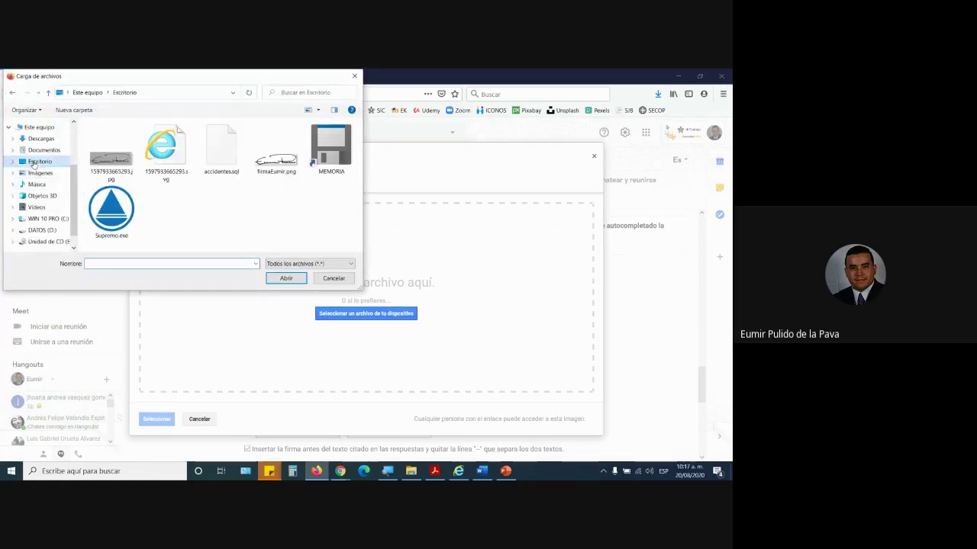
pyautogui.click(263, 161)
pyautogui.click(279, 277)
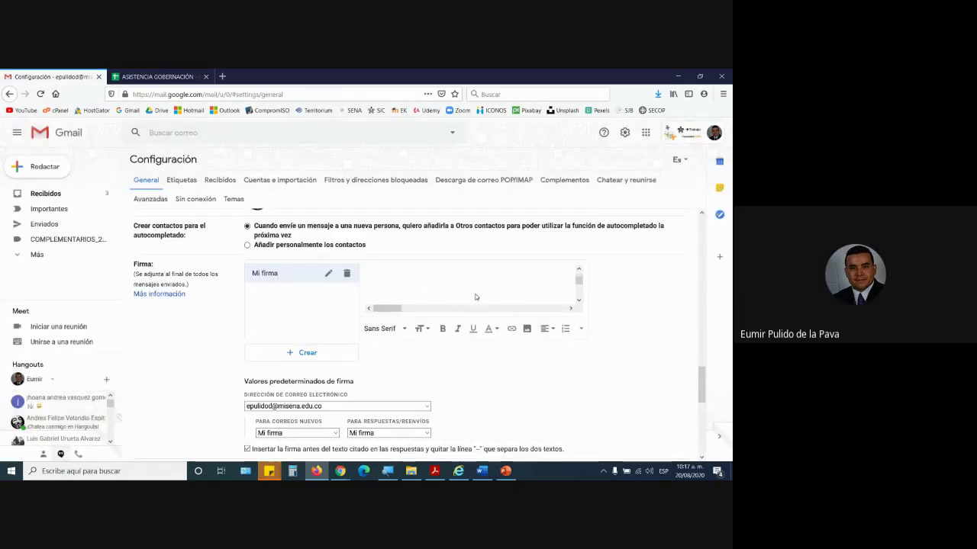
# - Resize the handwritten signature image to medium and save the settings
pyautogui.scroll(-2, 504, 252)
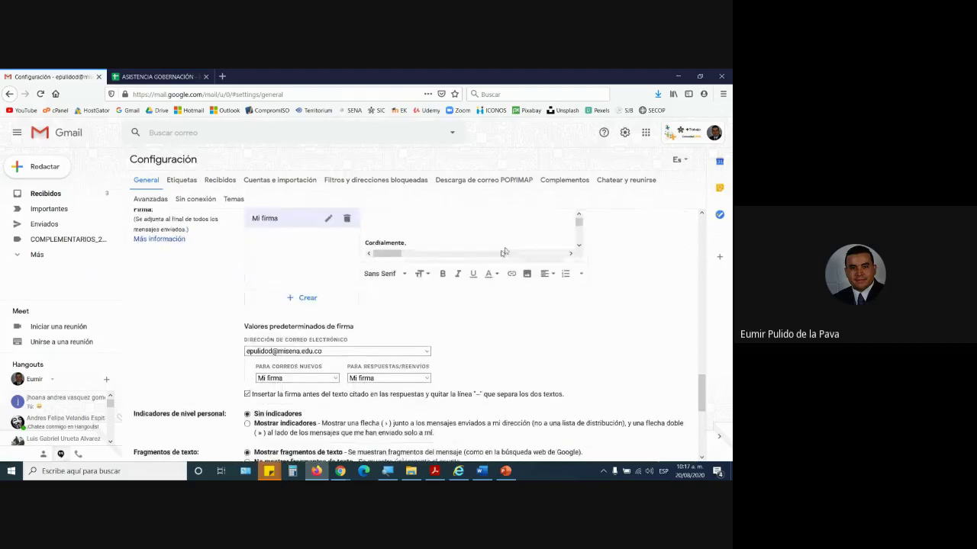
pyautogui.click(578, 246)
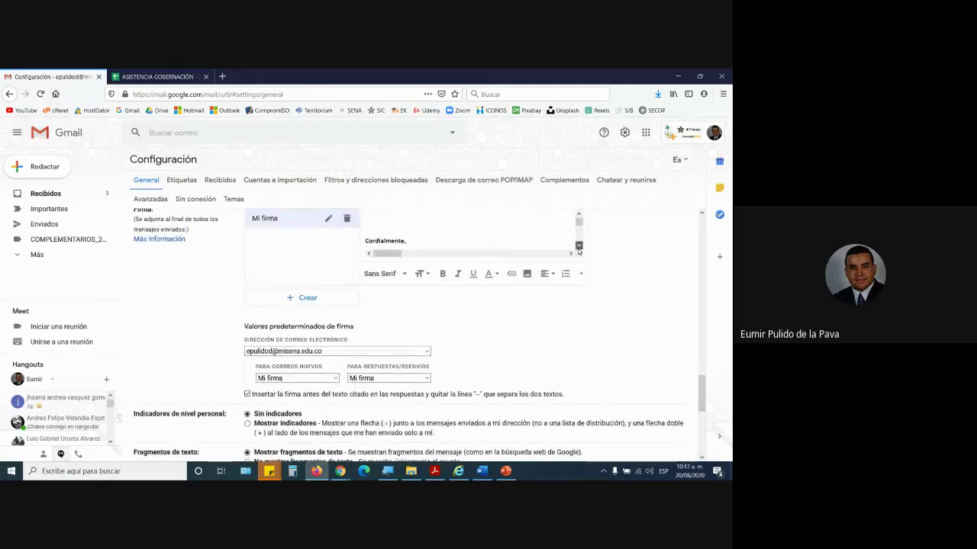
pyautogui.click(432, 243)
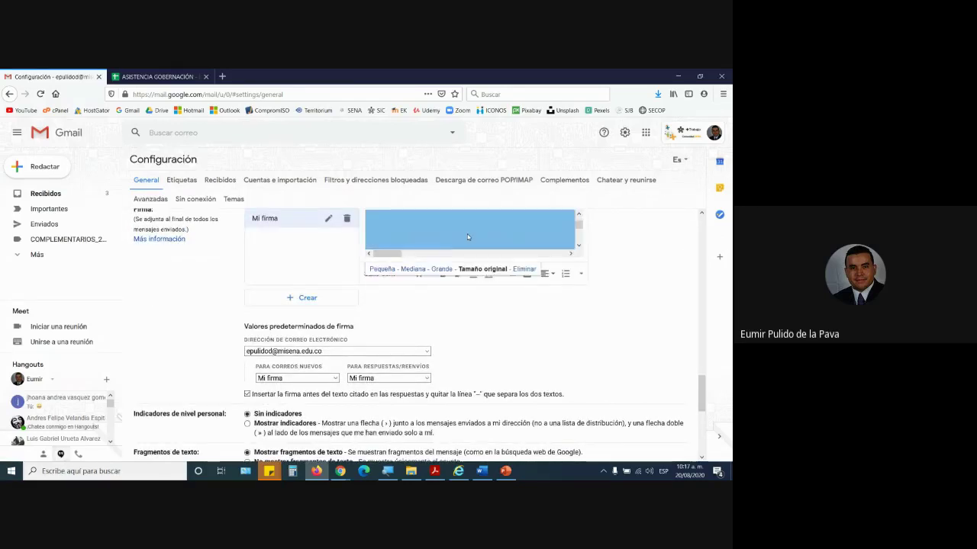
pyautogui.click(381, 269)
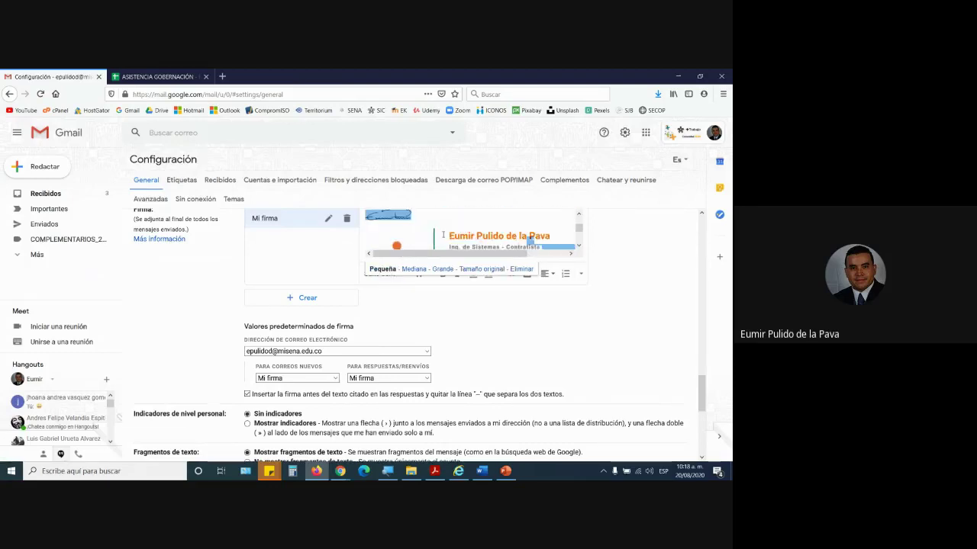
pyautogui.click(416, 268)
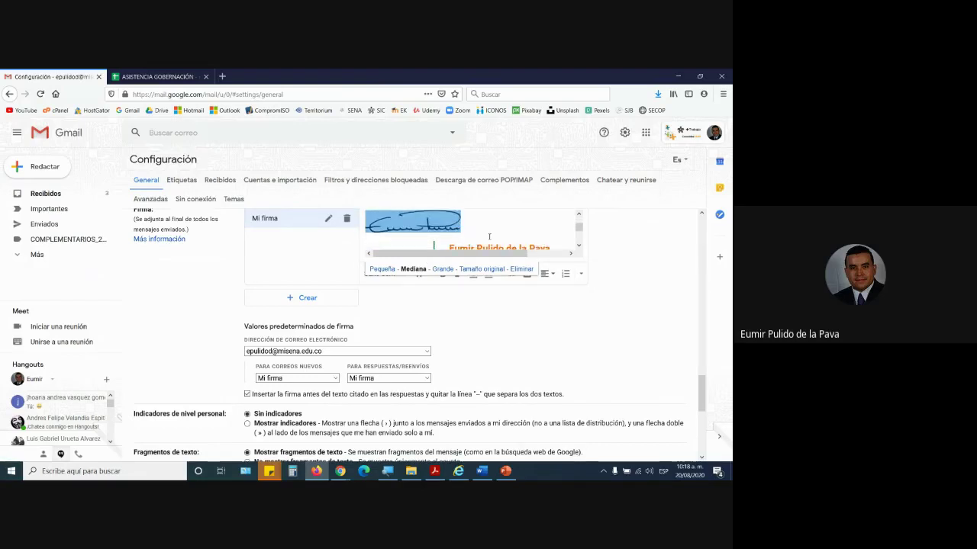
pyautogui.click(489, 236)
pyautogui.scroll(1, 490, 237)
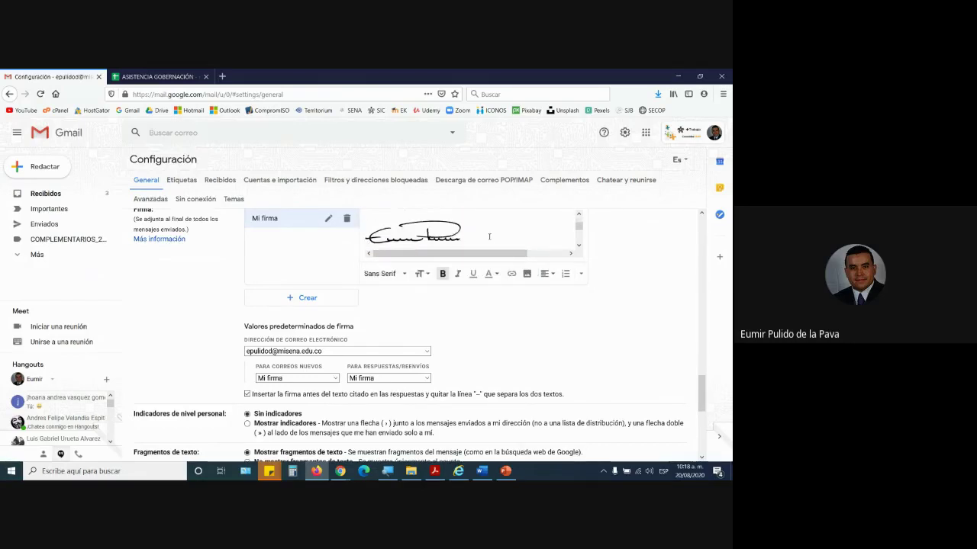
pyautogui.scroll(-10, 397, 412)
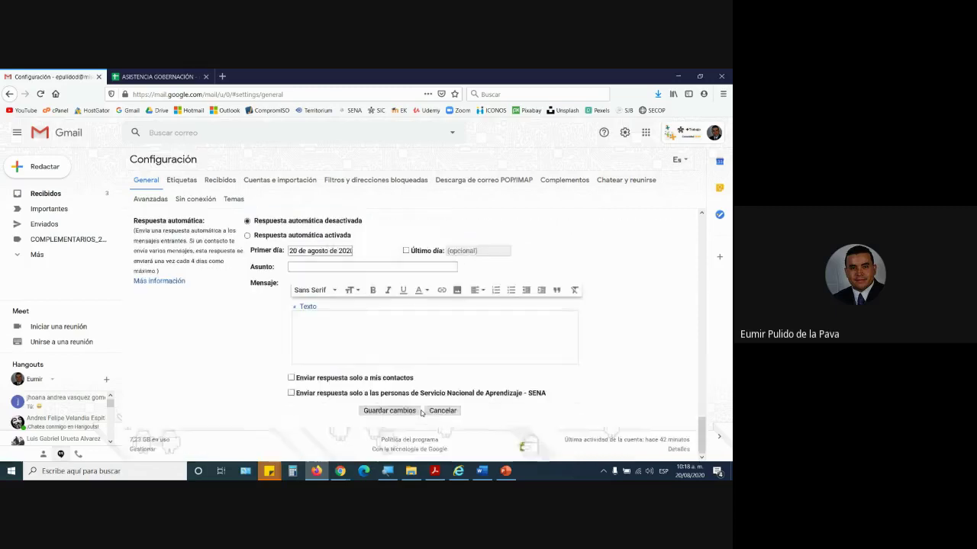
pyautogui.click(395, 414)
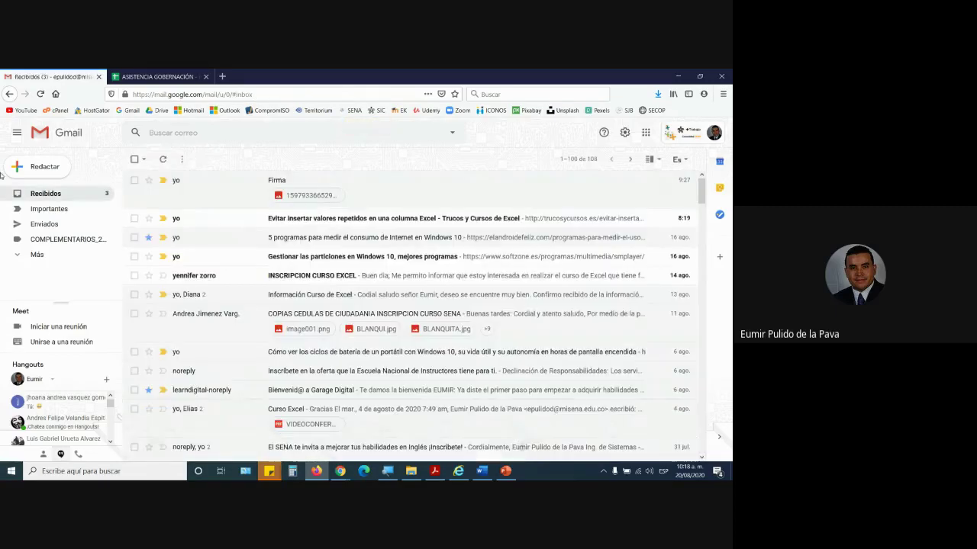
pyautogui.click(35, 167)
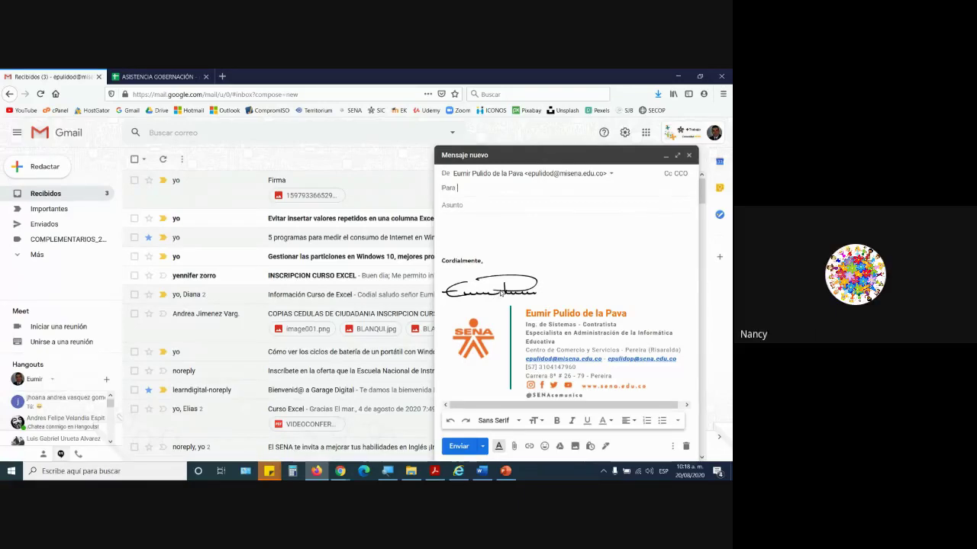
pyautogui.click(500, 292)
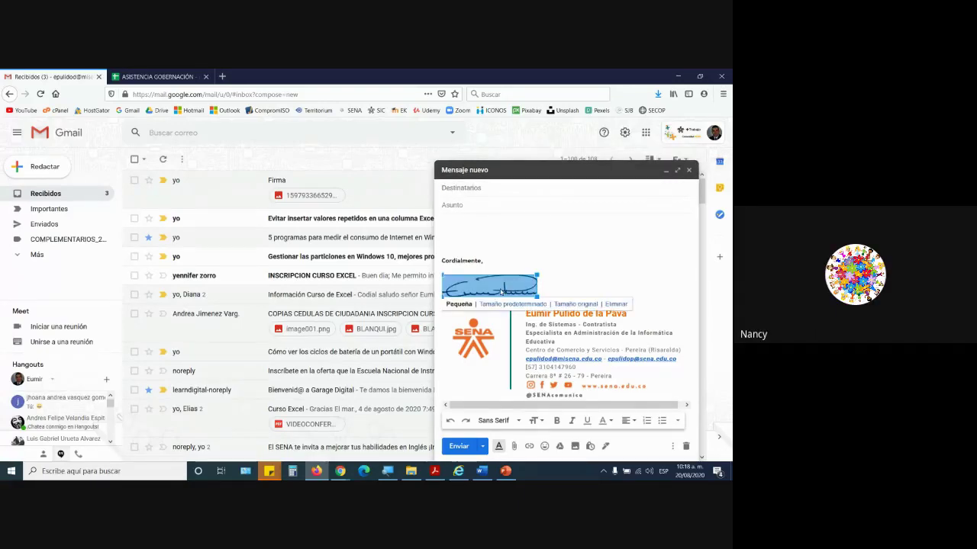
pyautogui.click(686, 445)
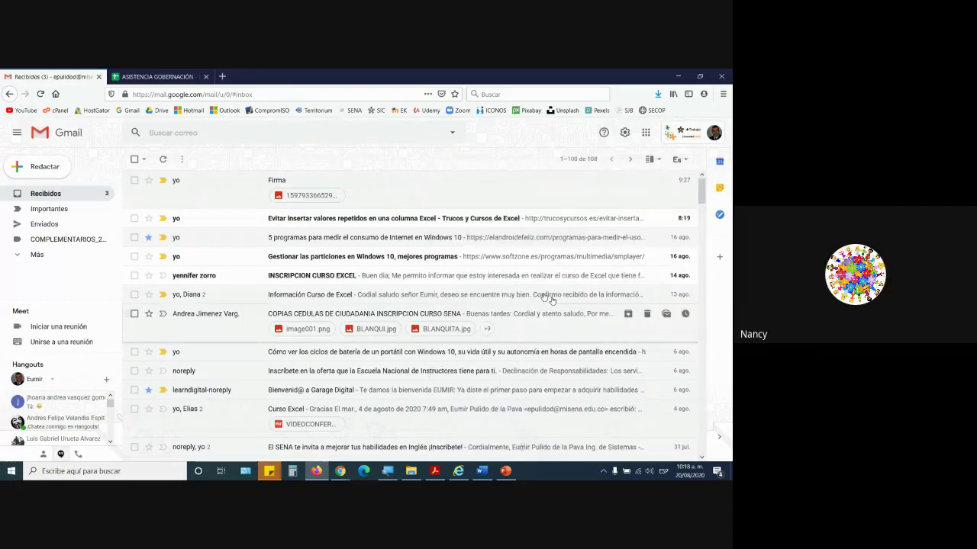
pyautogui.click(434, 467)
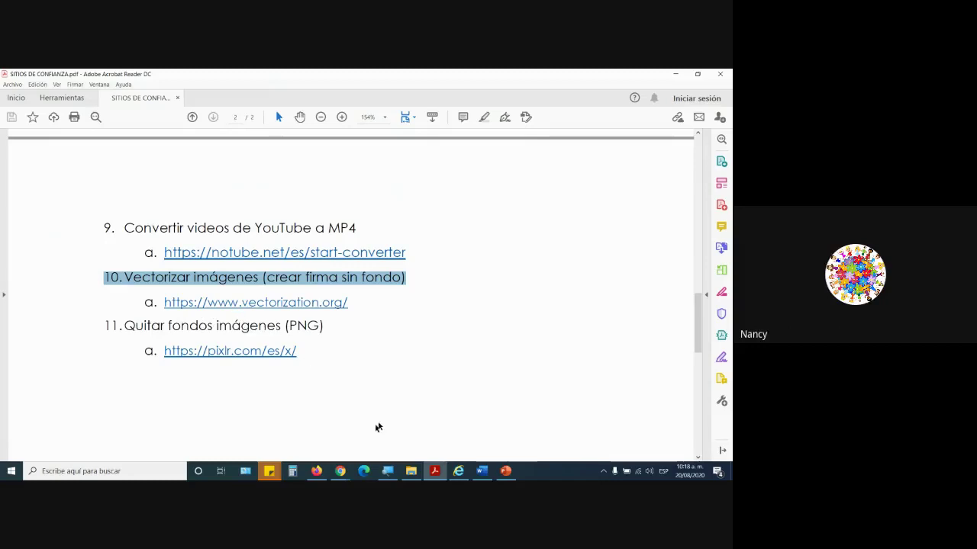
# - Close PowerPoint's save prompt without saving and bring the signature SVG window forward
pyautogui.moveTo(508, 474)
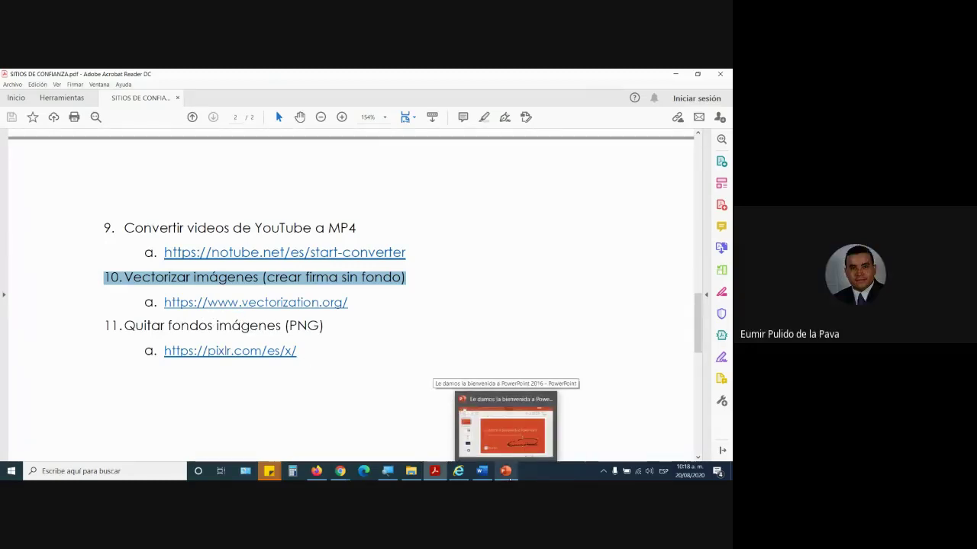
pyautogui.click(508, 474)
pyautogui.click(368, 301)
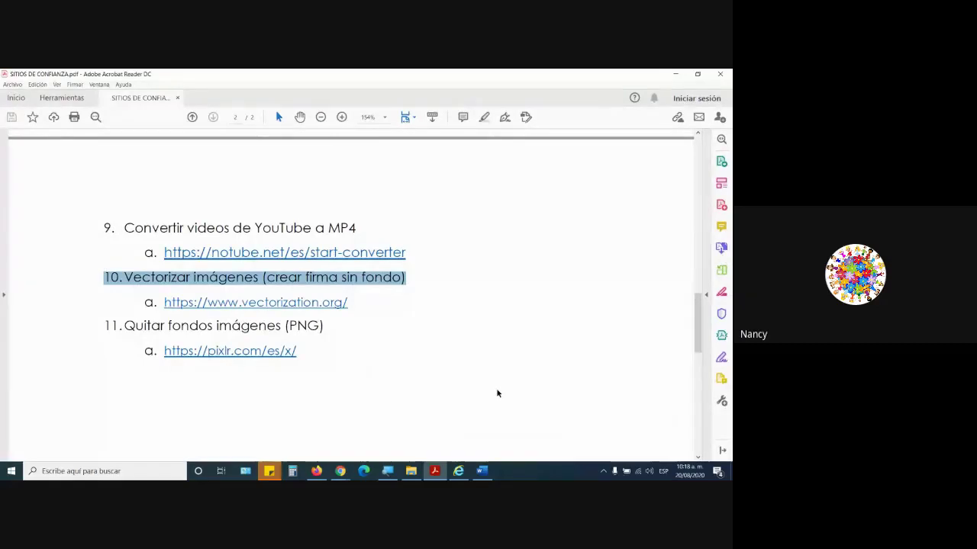
pyautogui.click(458, 470)
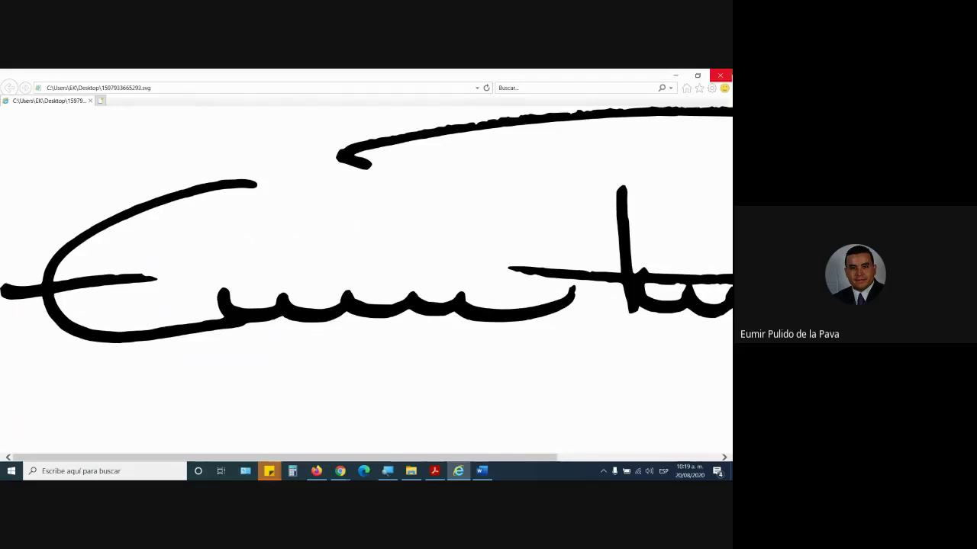
# - Close the SVG window, delete the leftover SVG and JPG signature files, and return to Firefox
pyautogui.click(720, 74)
pyautogui.click(727, 477)
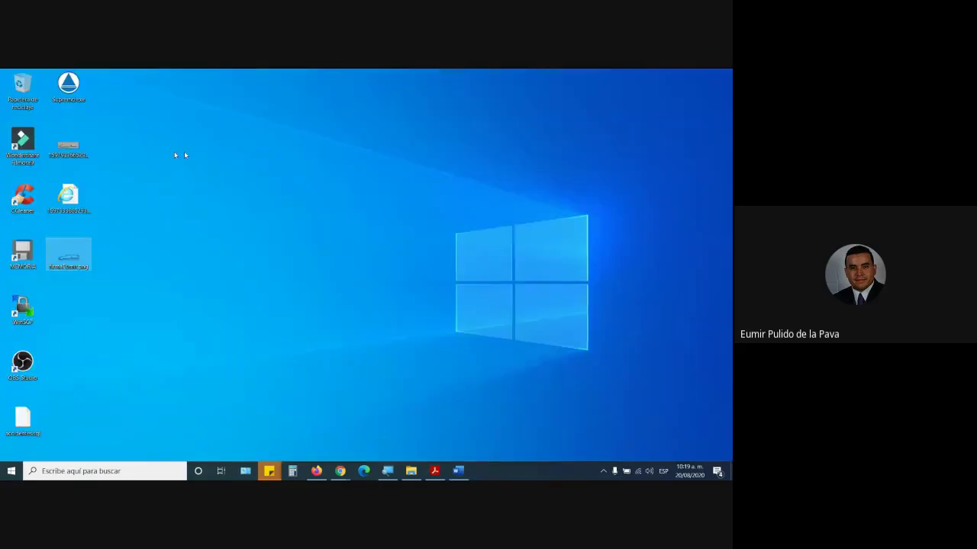
pyautogui.click(69, 198)
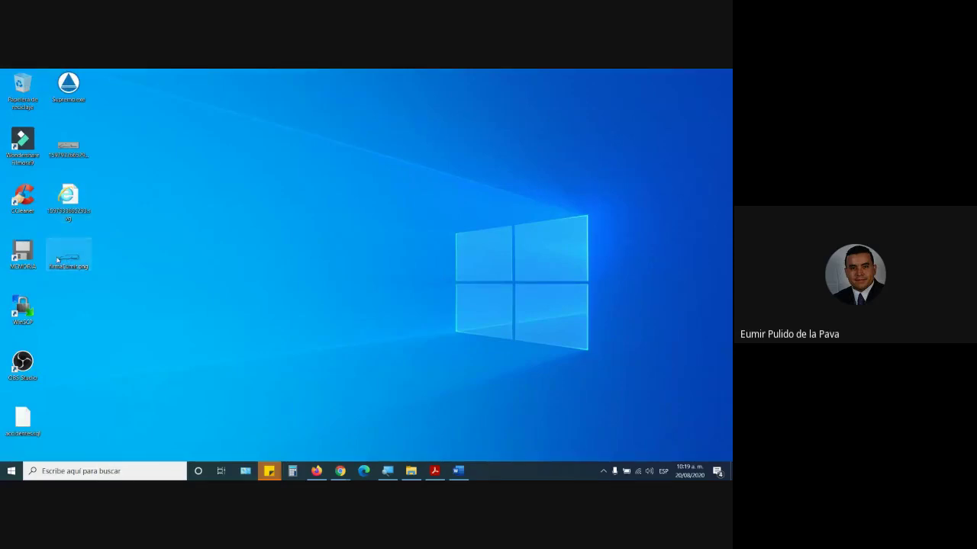
pyautogui.moveTo(123, 130); pyautogui.dragTo(48, 228)
pyautogui.moveTo(74, 145); pyautogui.dragTo(23, 90)
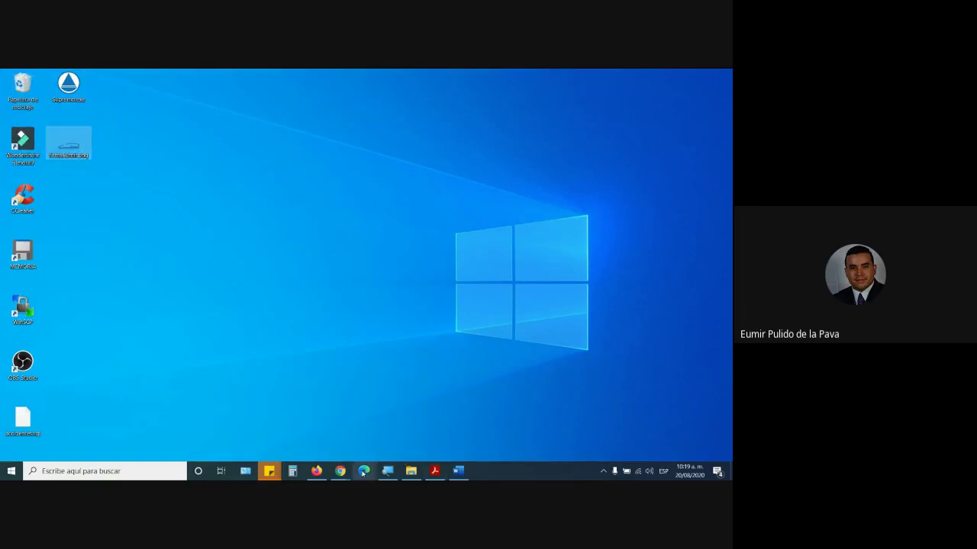
pyautogui.click(317, 473)
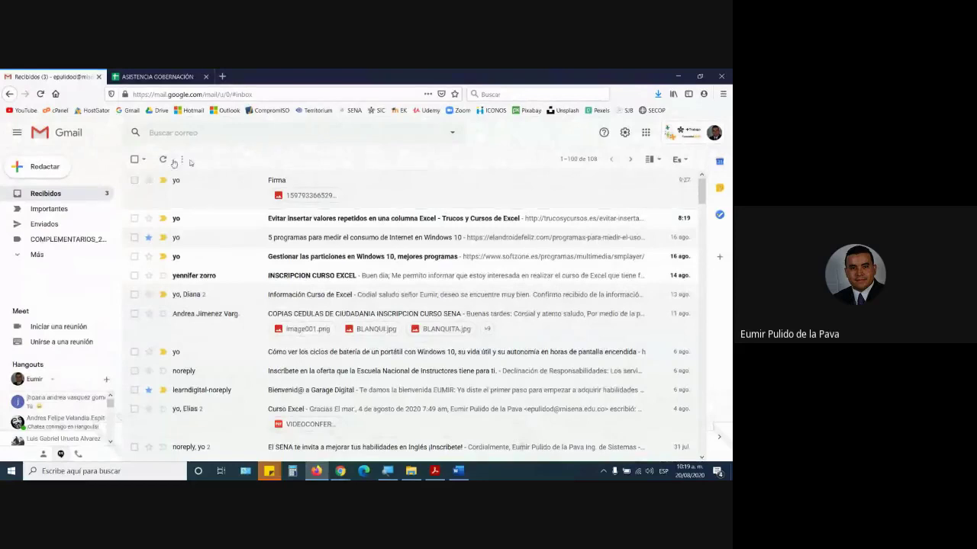
# - Check the handwritten signature image in a new test draft, then discard the draft
pyautogui.click(40, 167)
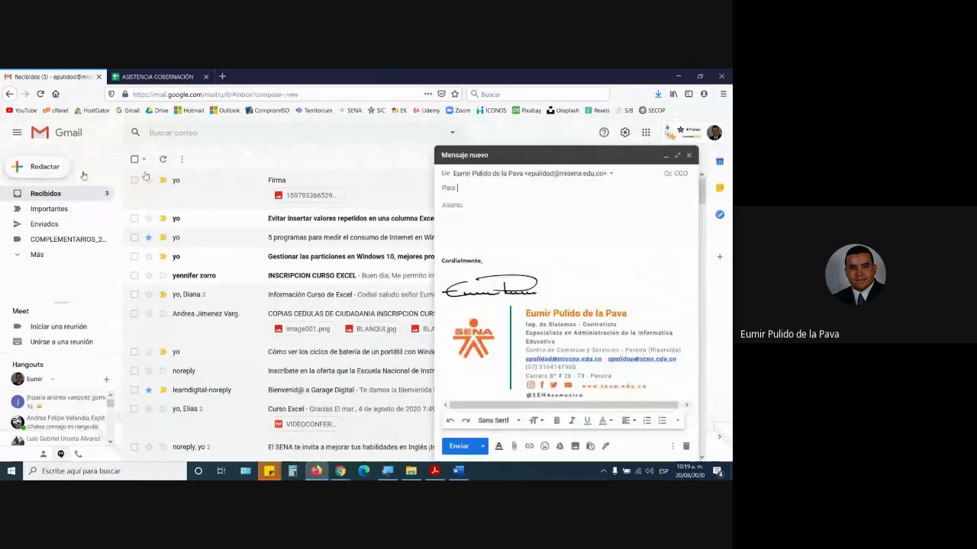
pyautogui.click(499, 296)
pyautogui.click(611, 273)
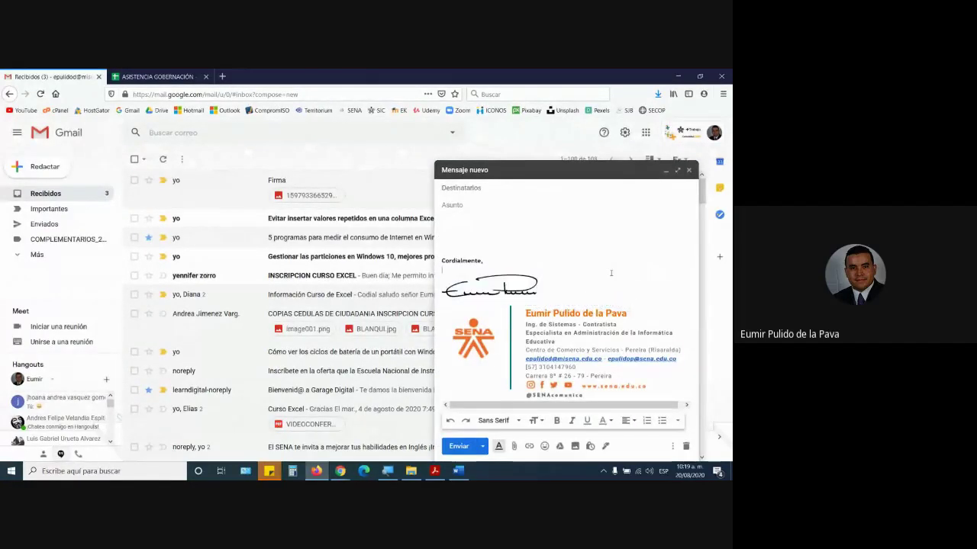
pyautogui.click(484, 288)
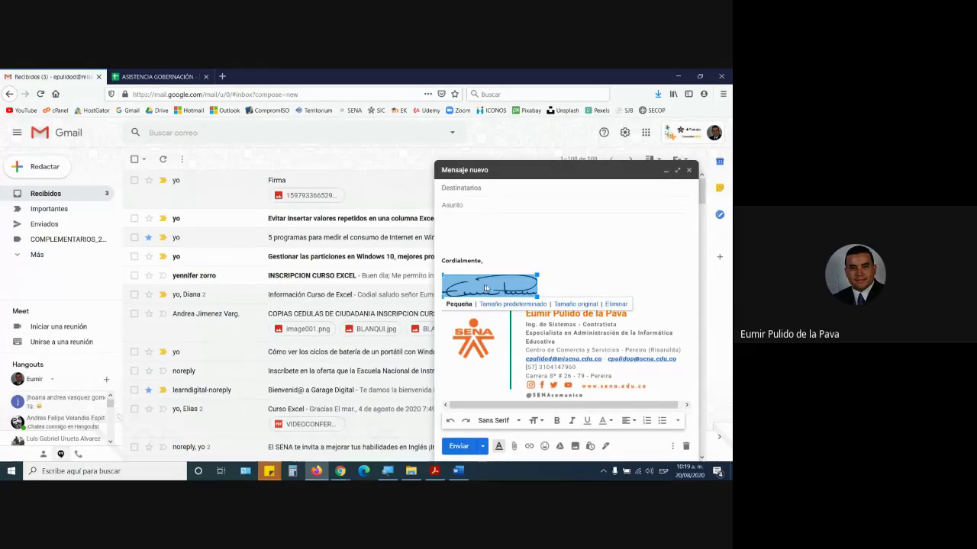
pyautogui.click(600, 282)
pyautogui.press('Escape')
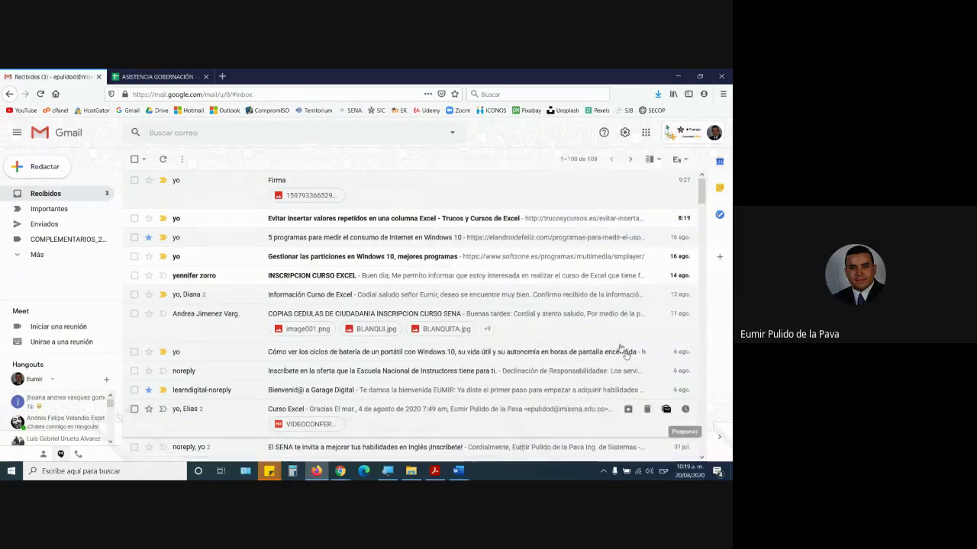
# - Open the full Gmail settings and scroll to the handwritten signature image
pyautogui.click(624, 132)
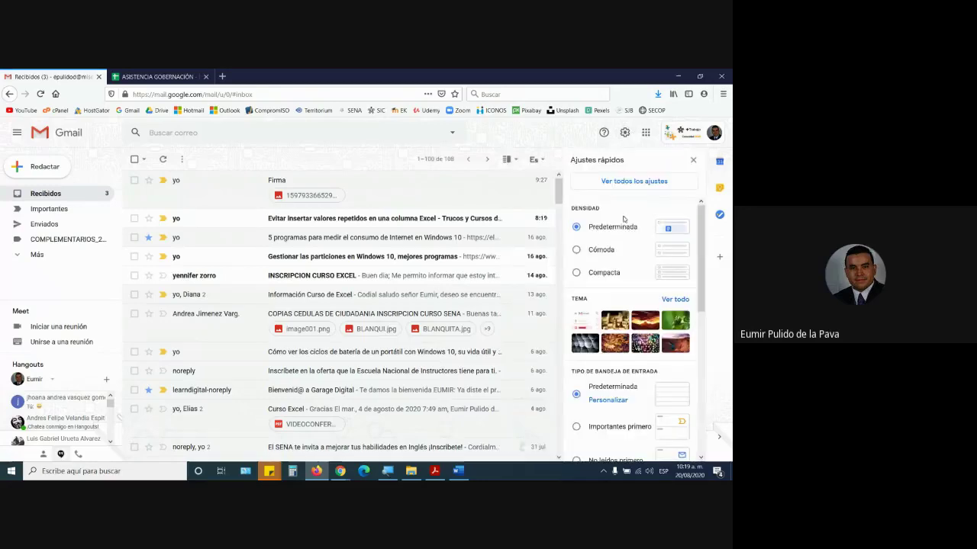
pyautogui.click(633, 181)
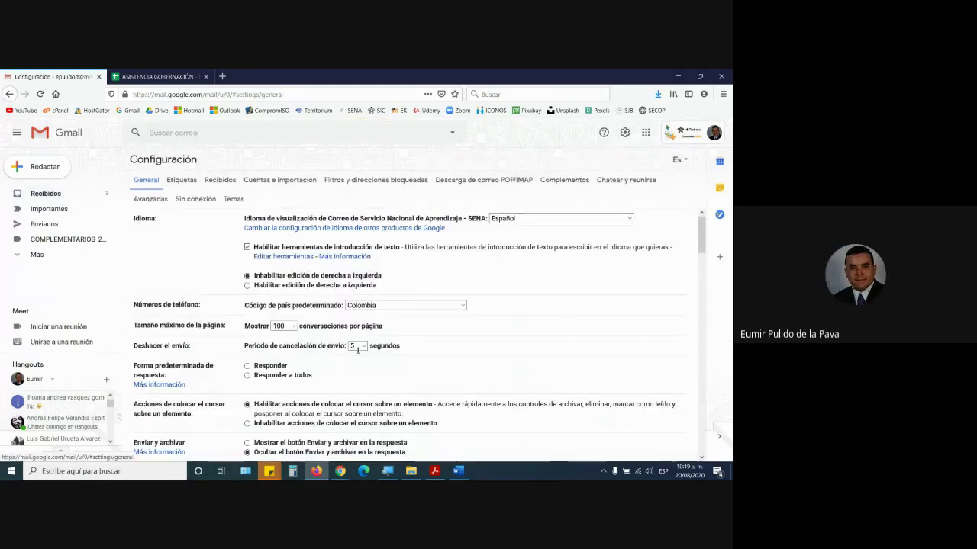
pyautogui.scroll(-20, 357, 351)
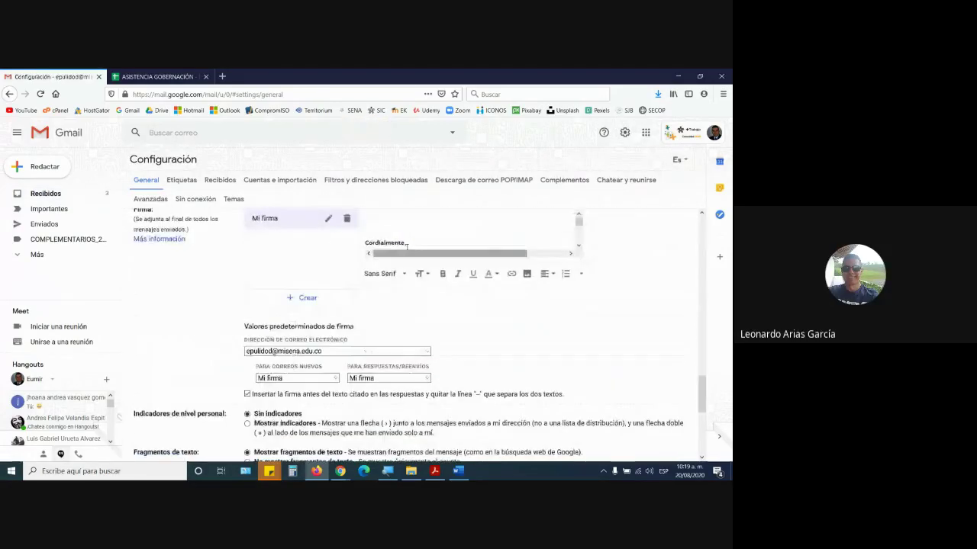
pyautogui.scroll(1, 407, 247)
pyautogui.scroll(-1, 406, 247)
pyautogui.click(577, 246)
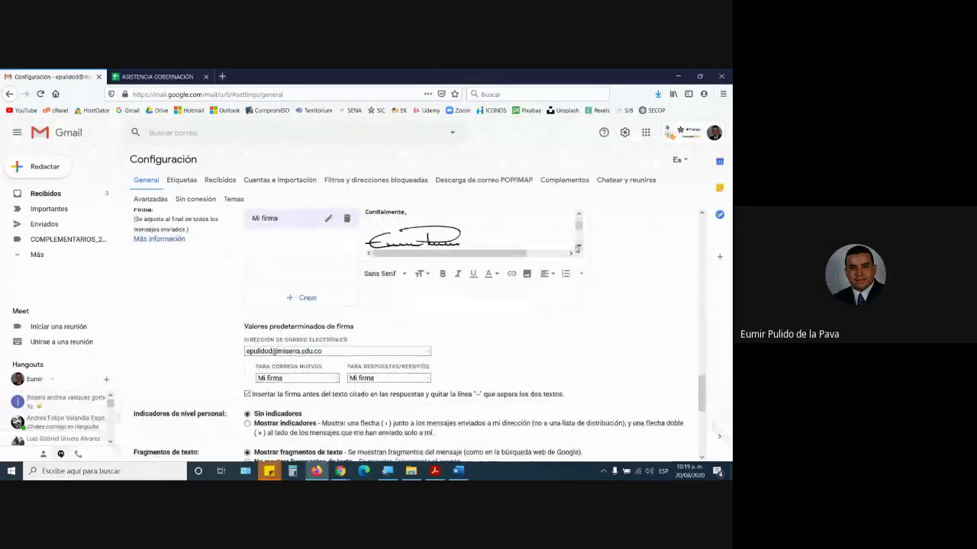
# - Delete the handwritten image from the signature and remove the blank line above 'Cordialmente,'
pyautogui.click(439, 233)
pyautogui.press('BackSpace')
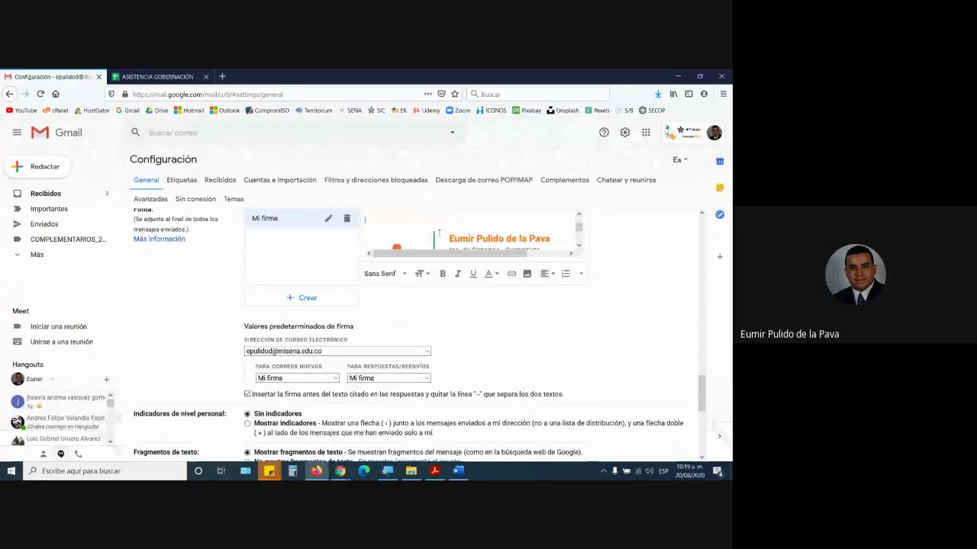
pyautogui.write('Cordialmente,')
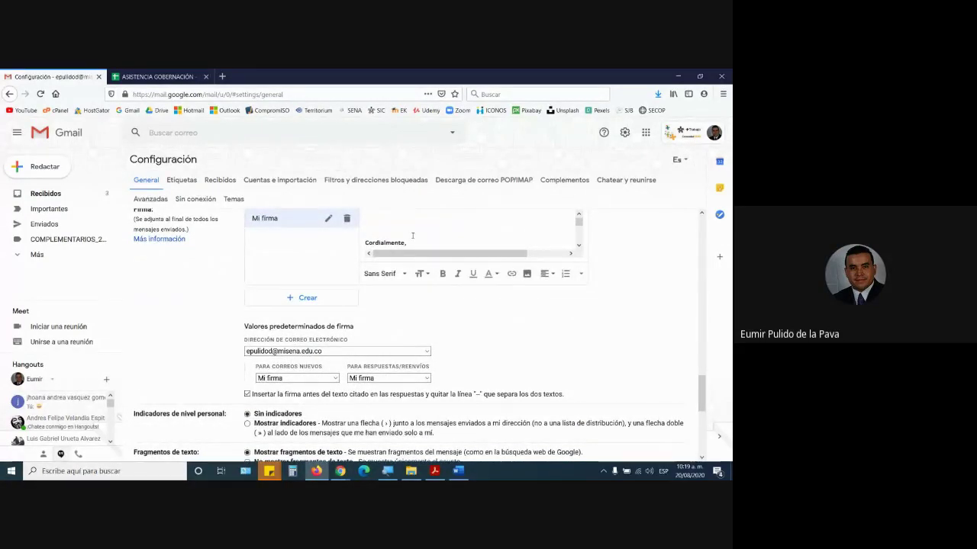
pyautogui.click(366, 244)
pyautogui.press('BackSpace')
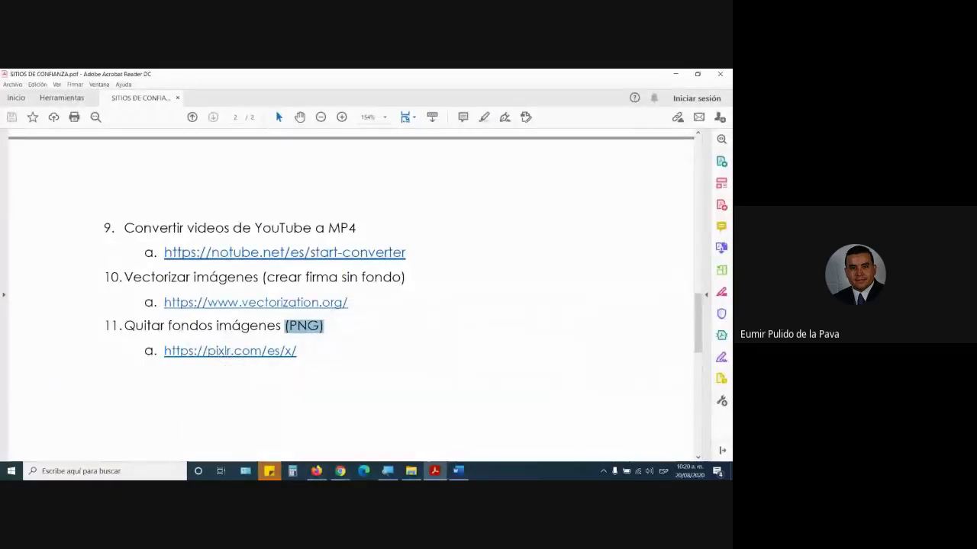
# - Show the open Chrome windows from the taskbar
pyautogui.click(317, 471)
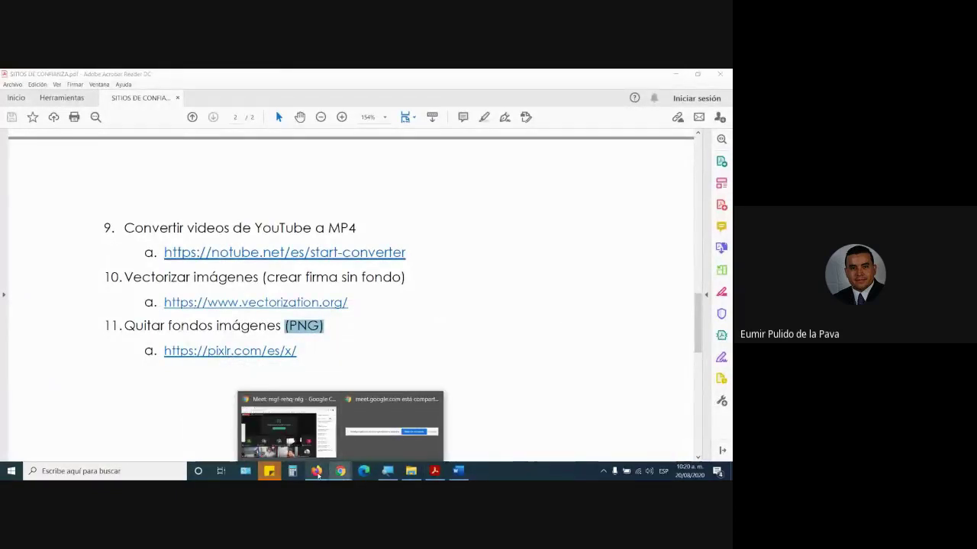
# - Open the Pixlr X bookmark in a new Chrome tab and admit the waiting participant to Meet
pyautogui.click(340, 470)
pyautogui.click(289, 431)
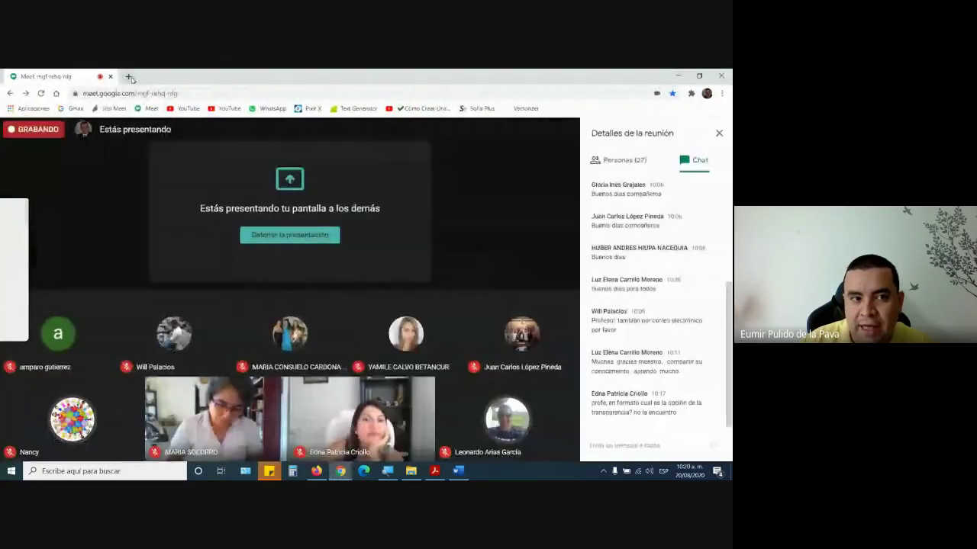
pyautogui.click(128, 76)
pyautogui.click(313, 109)
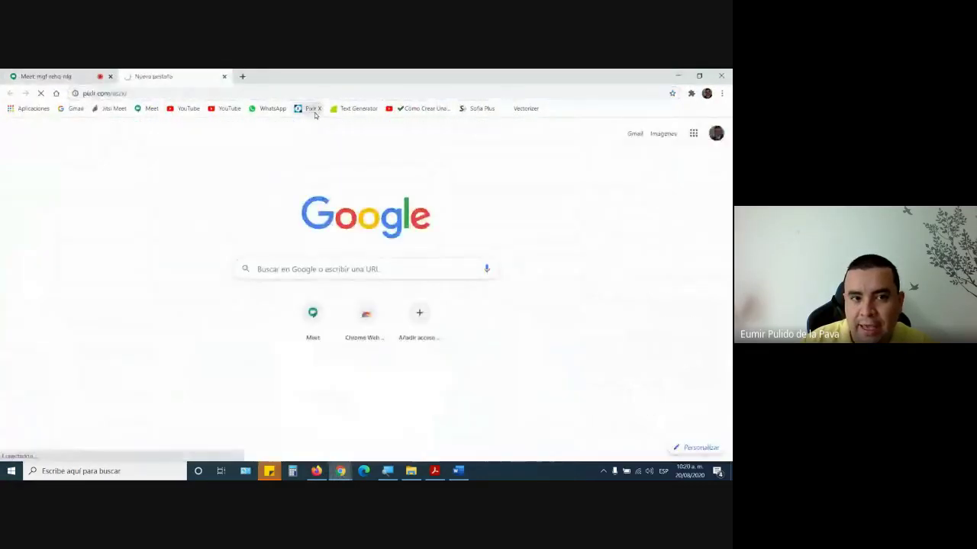
pyautogui.click(45, 77)
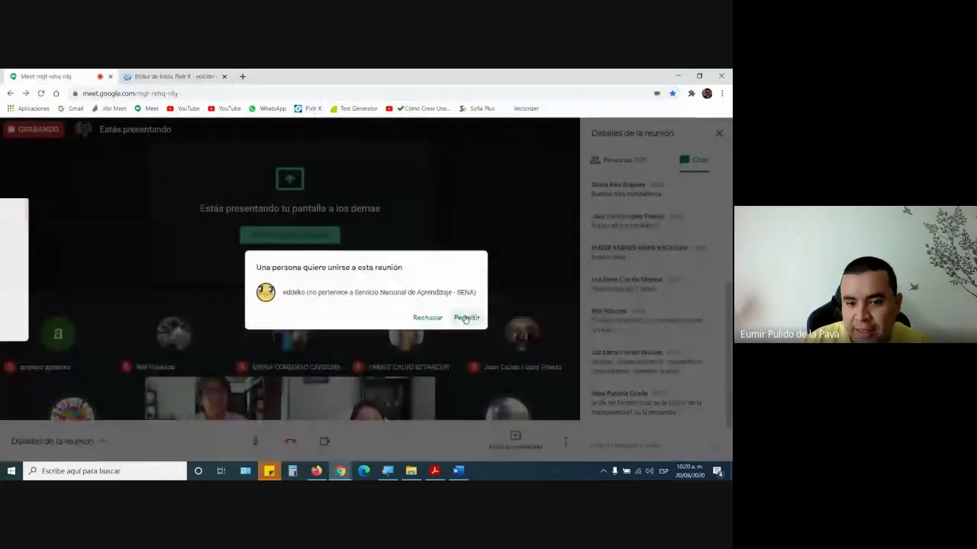
pyautogui.click(466, 318)
# - Move the pixlr.com/es/x/ page from Chrome into a new Firefox tab, adding another blank tab
pyautogui.click(157, 75)
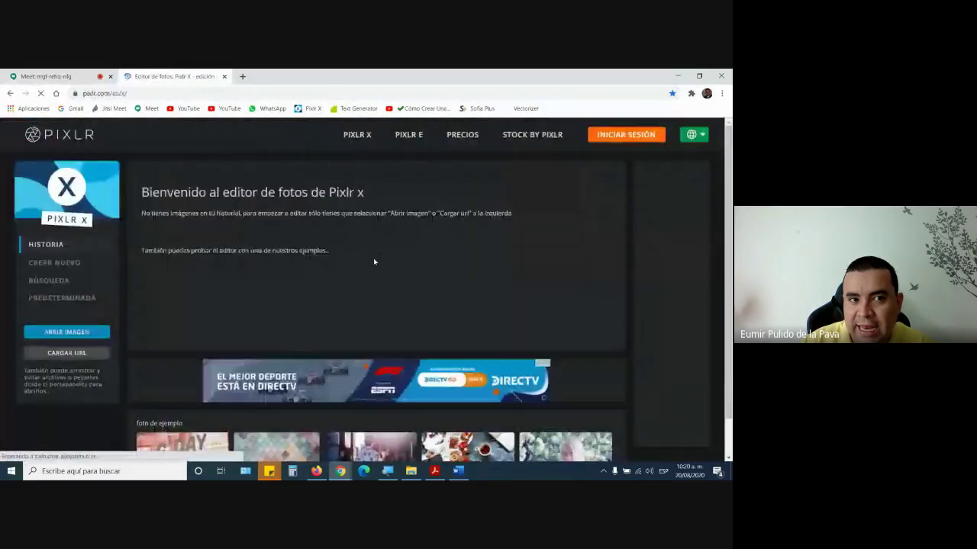
pyautogui.click(177, 90)
pyautogui.hotkey('ctrl', 'c')
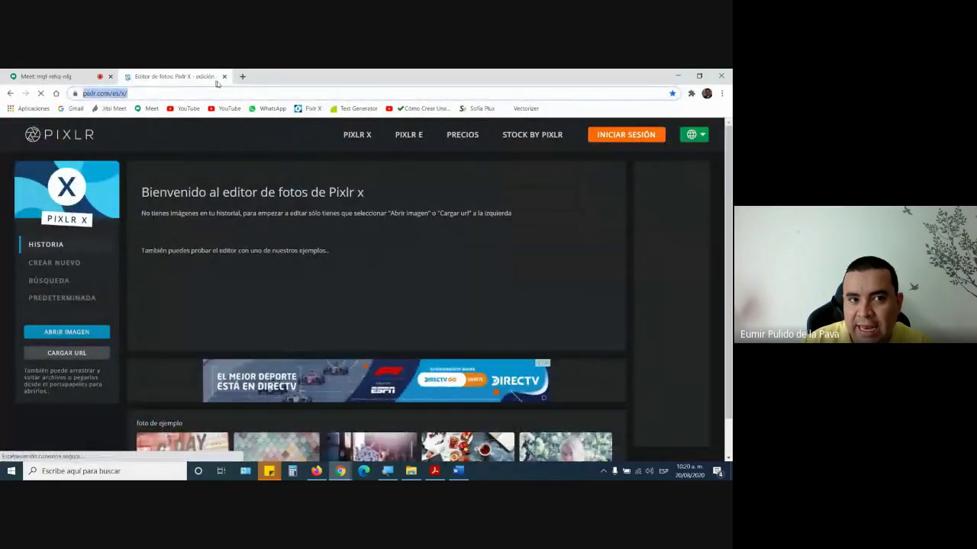
pyautogui.click(225, 76)
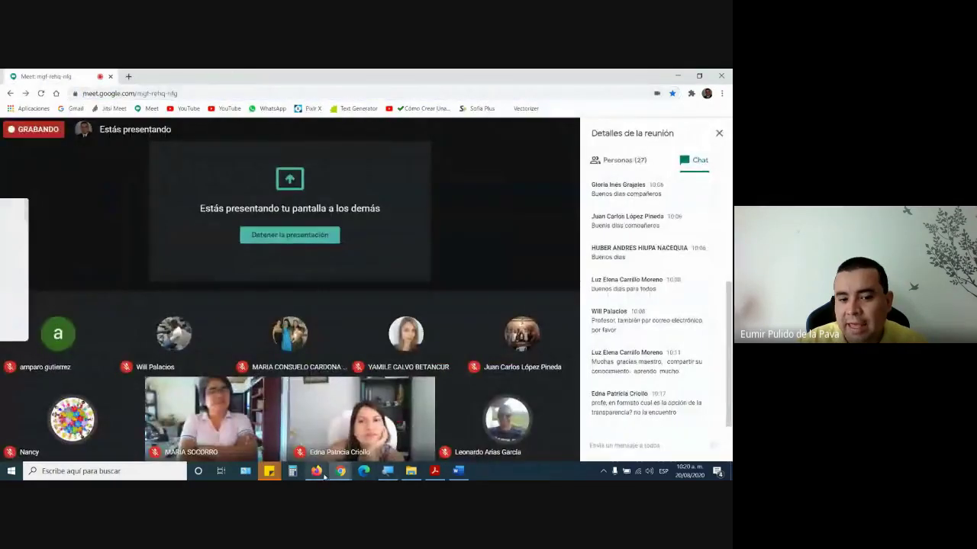
pyautogui.click(316, 471)
pyautogui.click(222, 76)
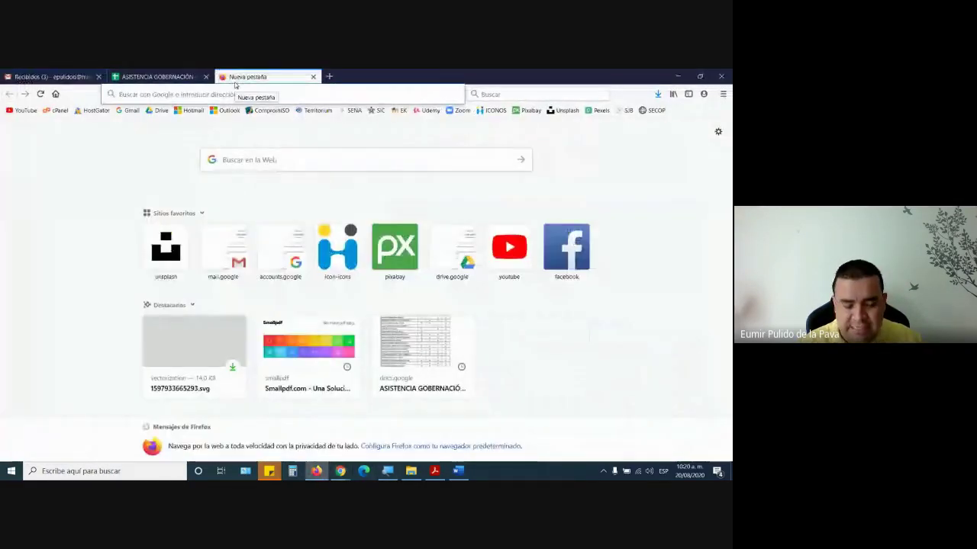
pyautogui.hotkey('ctrl', 'v')
pyautogui.press('Return')
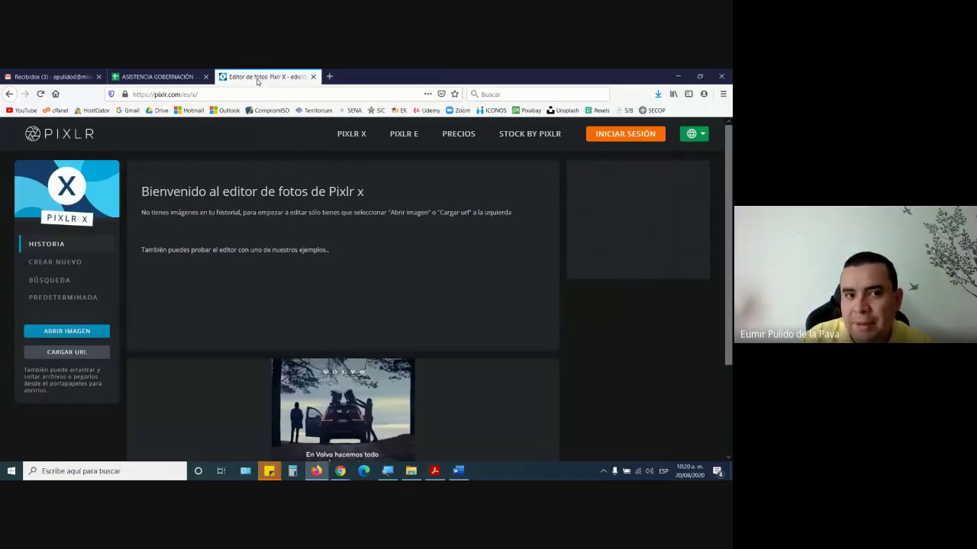
pyautogui.click(330, 76)
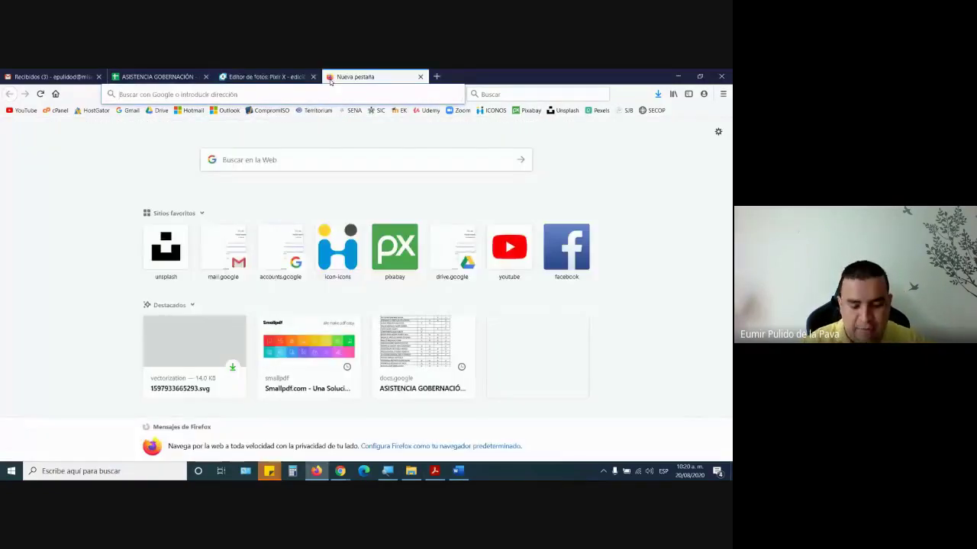
# - Search Google Images for 'niños' and preview the photo of the boy on white
pyautogui.write('gm')
pyautogui.press('BackSpace')
pyautogui.press('BackSpace')
pyautogui.write('ni')
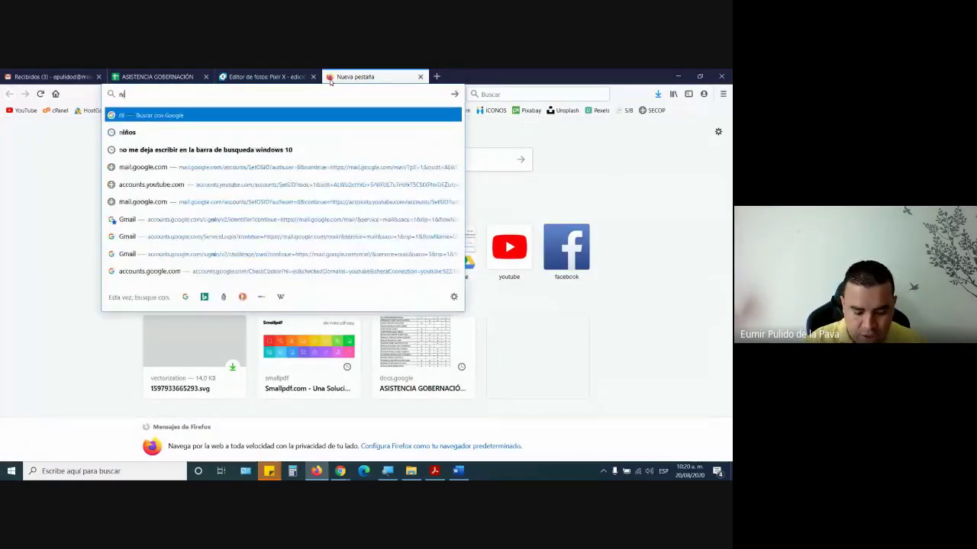
pyautogui.write('ños')
pyautogui.press('Return')
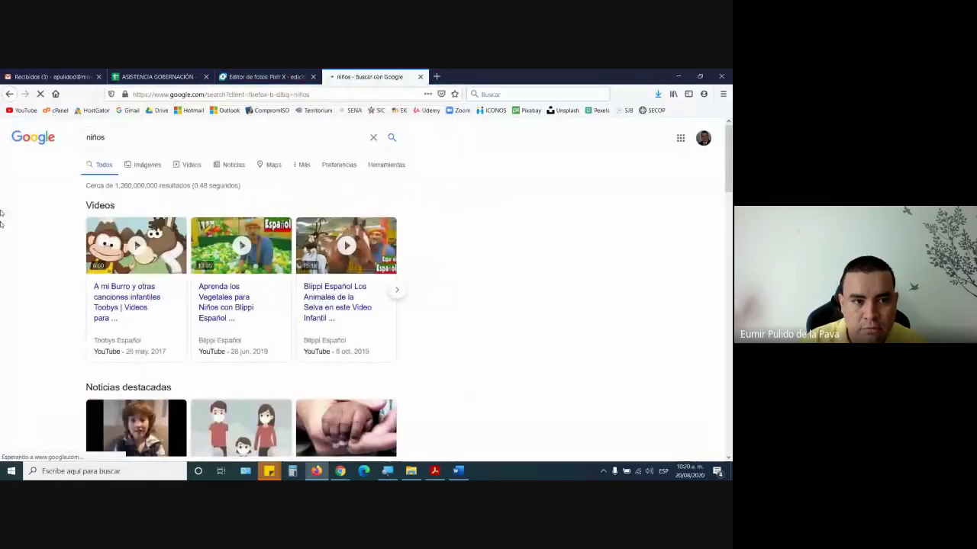
pyautogui.click(148, 164)
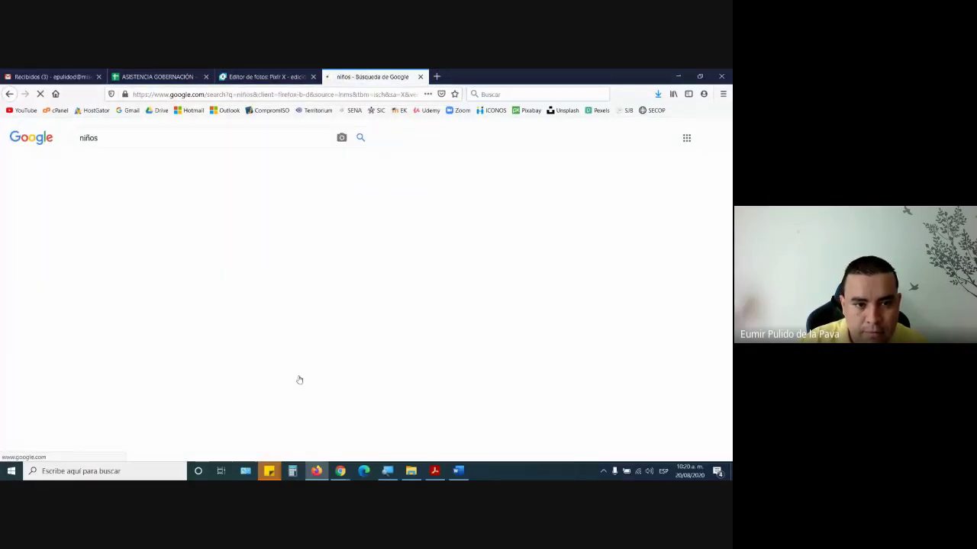
pyautogui.scroll(-3, 252, 391)
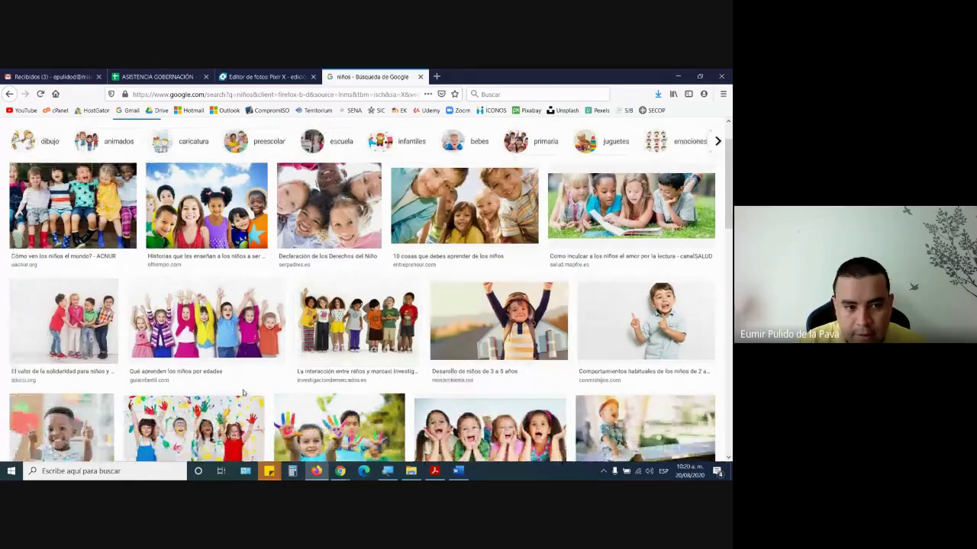
pyautogui.scroll(-2, 244, 393)
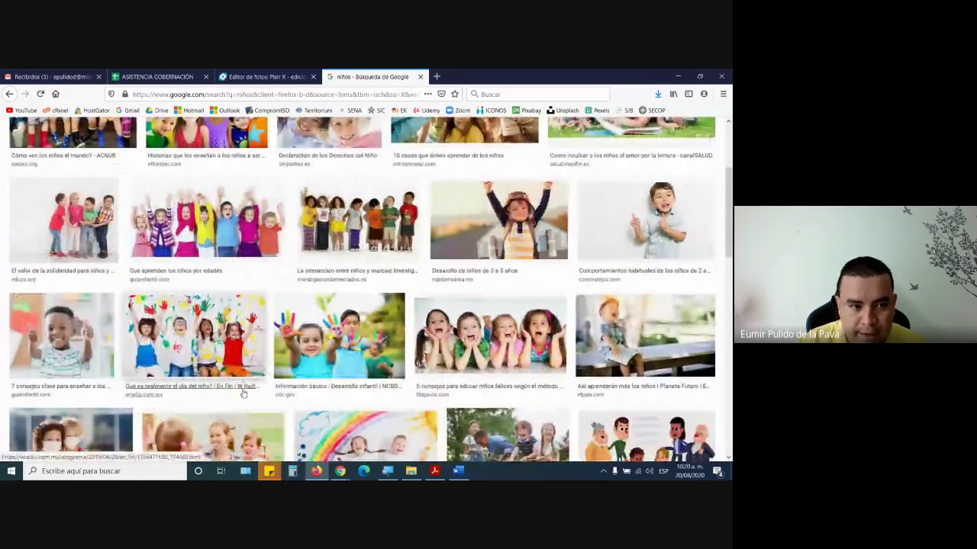
pyautogui.scroll(-1, 506, 307)
pyautogui.scroll(2, 534, 298)
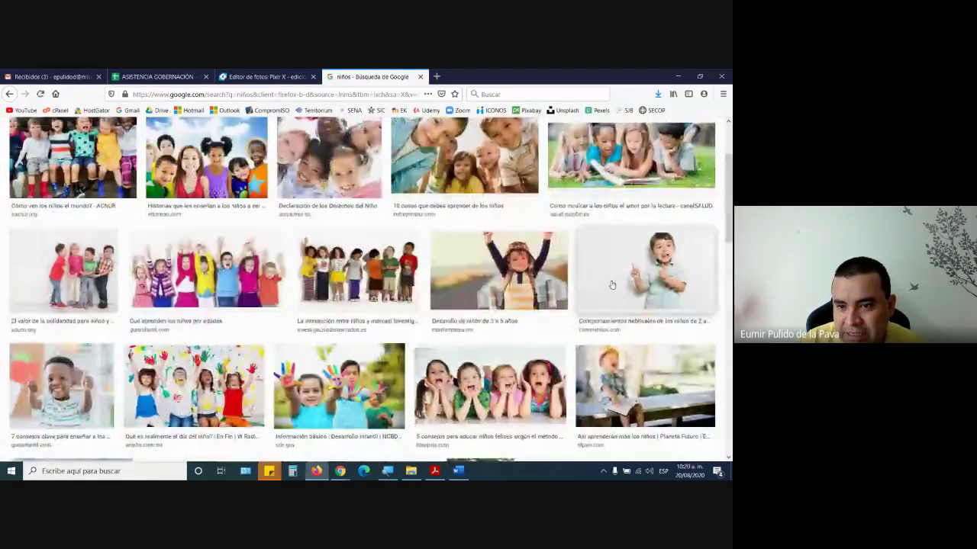
pyautogui.click(594, 291)
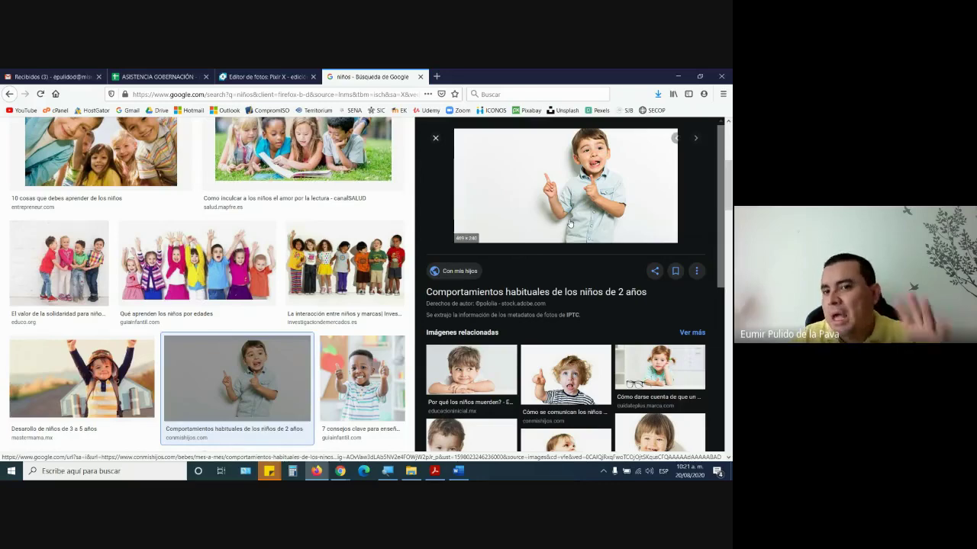
# - Save the previewed boy photo as conducta-2-anos-art.jpg
pyautogui.click(250, 76)
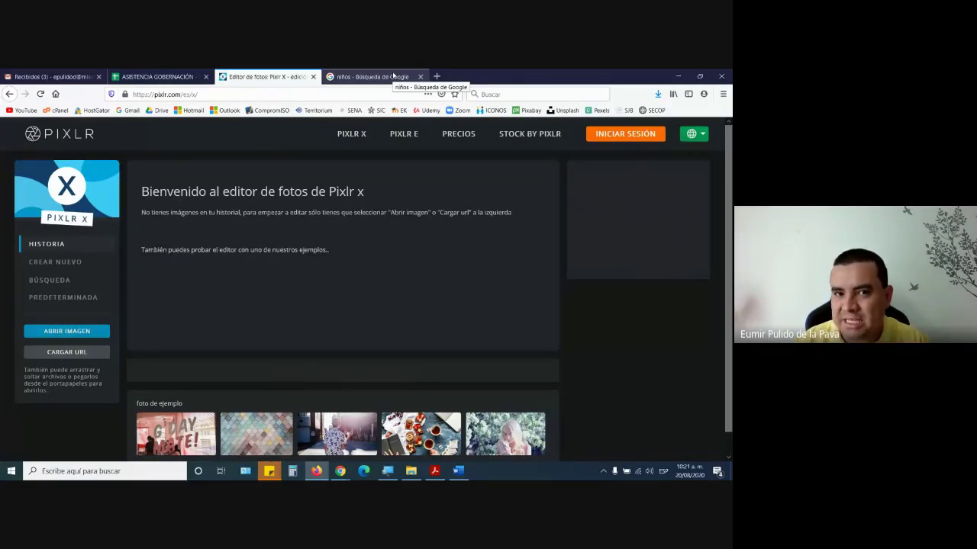
pyautogui.click(393, 76)
pyautogui.rightClick(595, 163)
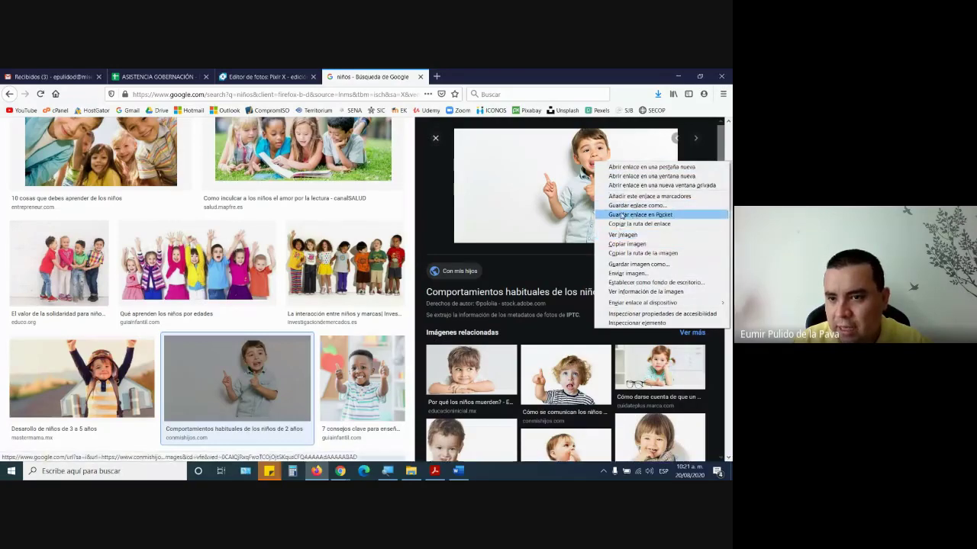
pyautogui.click(625, 264)
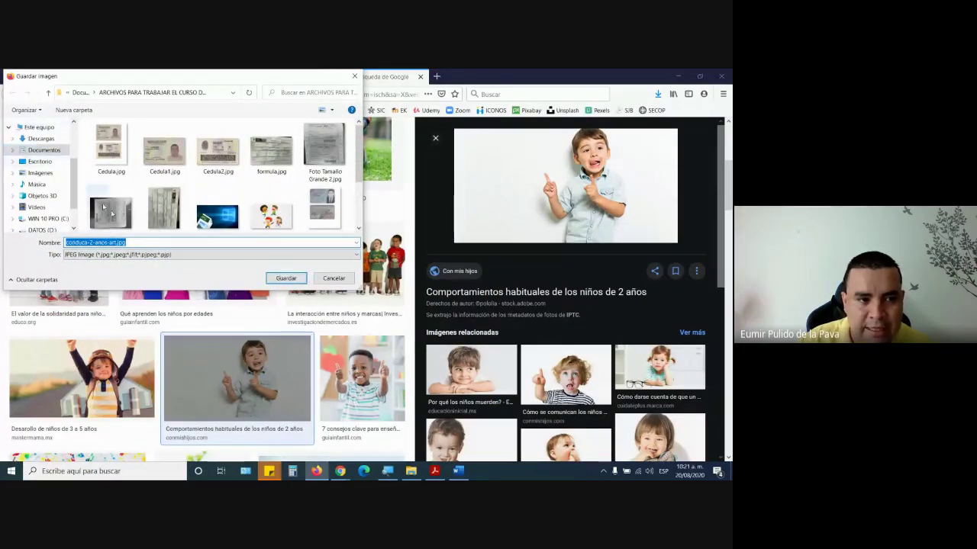
# - Save the boy photo to the Escritorio (desktop) as niño.jpg
pyautogui.click(35, 162)
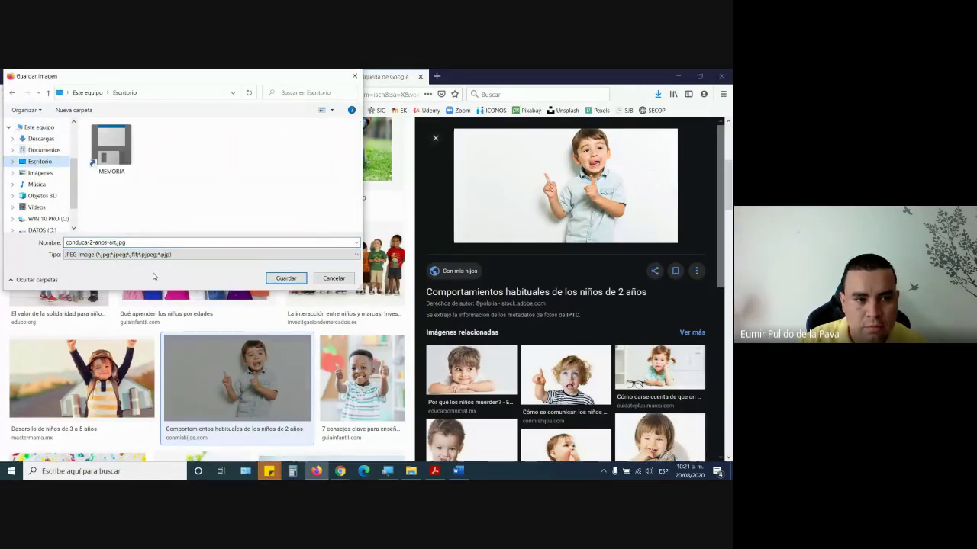
pyautogui.click(151, 243)
pyautogui.hotkey('ctrl', 'a')
pyautogui.write('niñ')
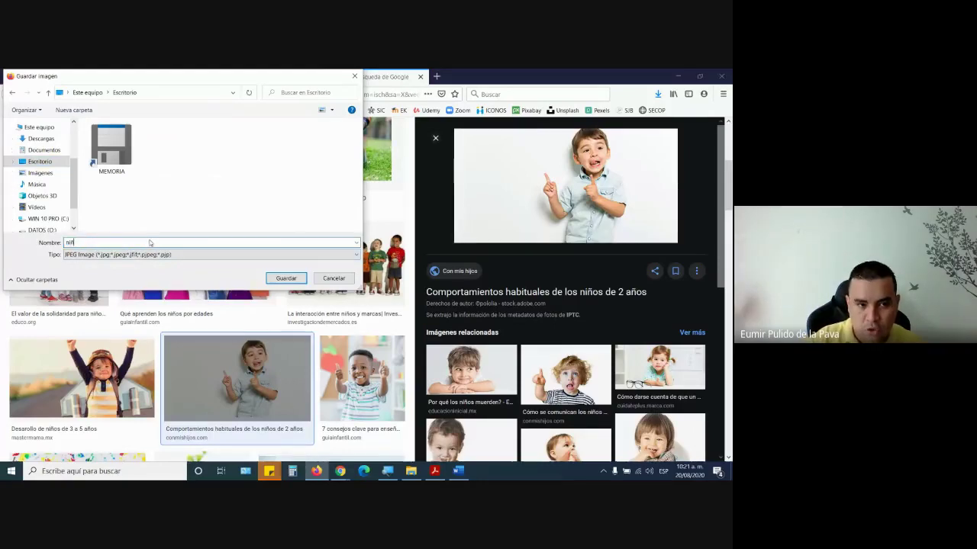
pyautogui.press('Return')
# - View niño.jpg from the desktop in Windows Photos, then close it and restore Firefox
pyautogui.click(316, 470)
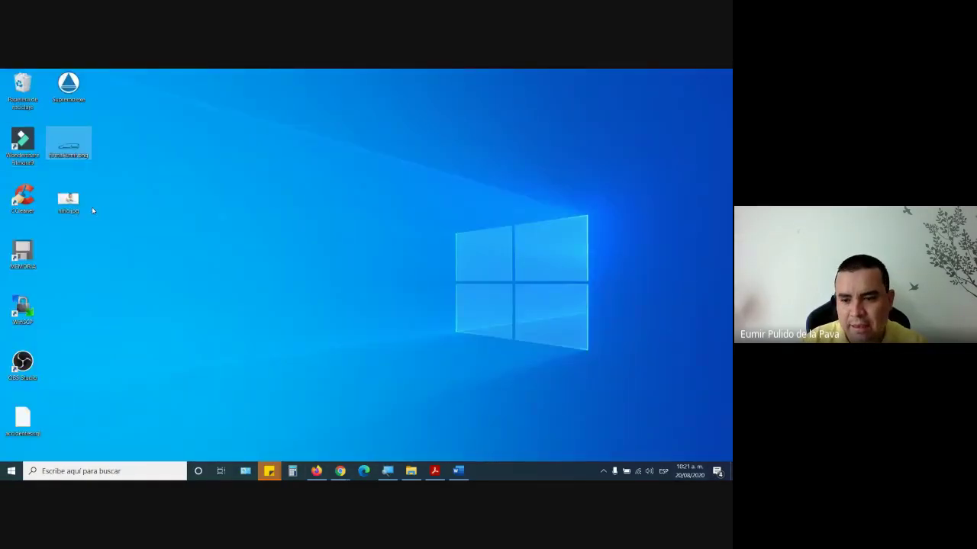
pyautogui.click(66, 200)
pyautogui.rightClick(63, 200)
pyautogui.press('Escape')
pyautogui.doubleClick(66, 200)
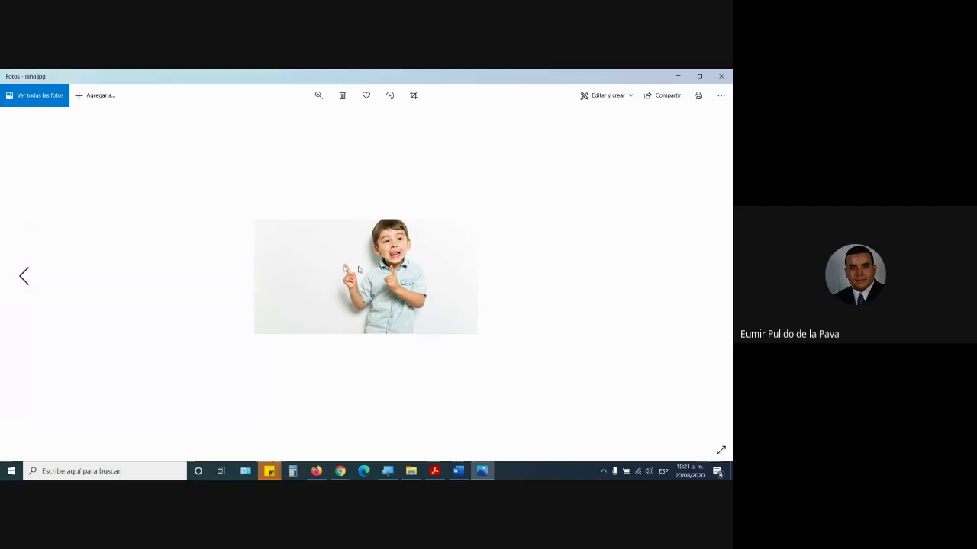
pyautogui.click(721, 76)
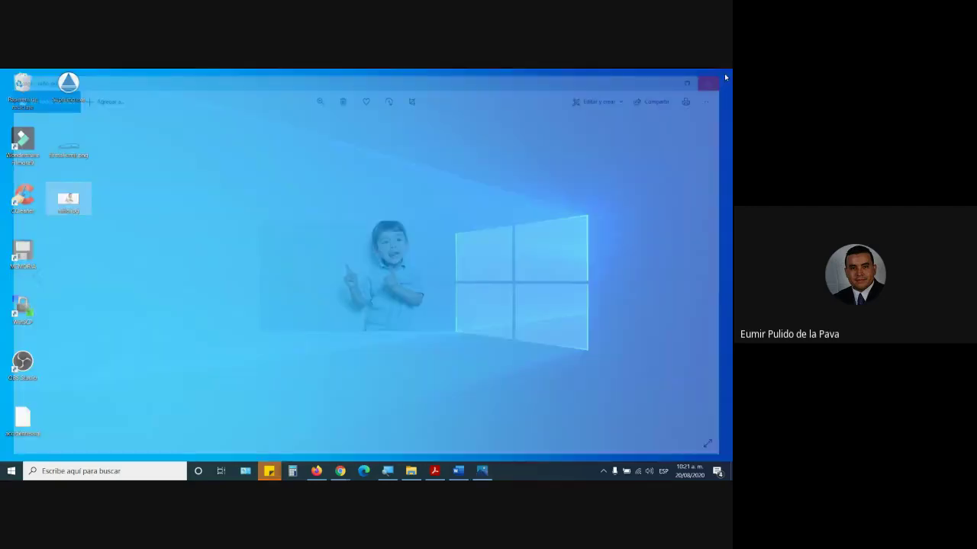
pyautogui.click(340, 471)
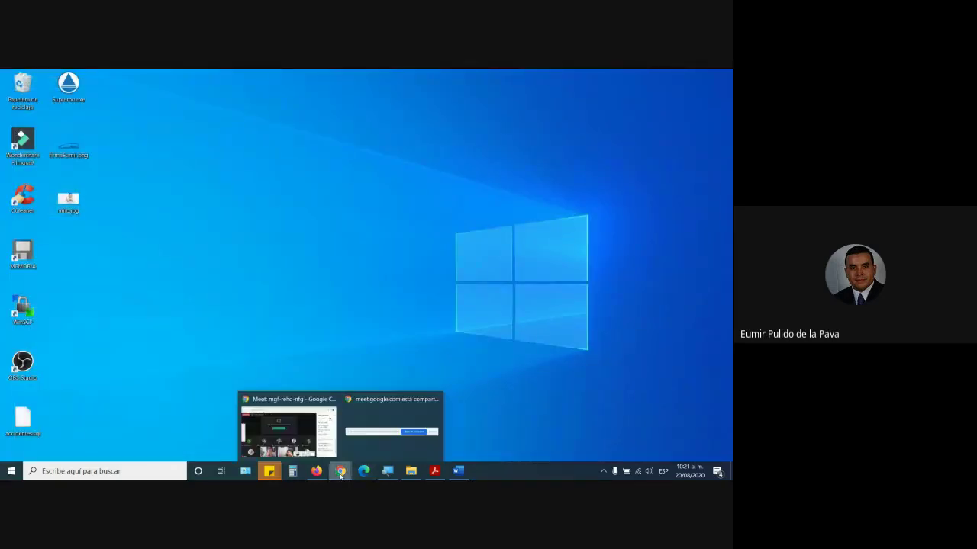
pyautogui.click(316, 471)
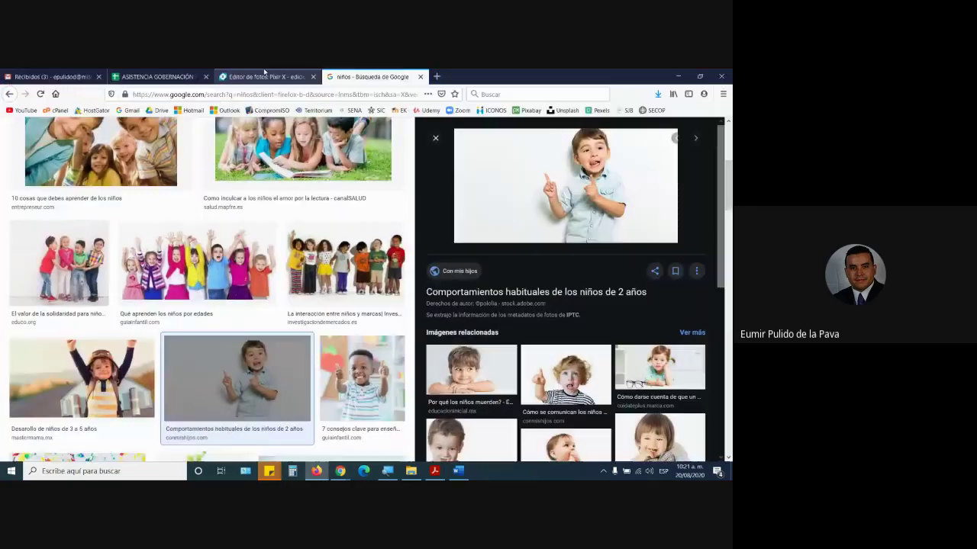
# - Switch to the Pixlr X tab and enlarge the screen with the Magnifier
pyautogui.click(263, 76)
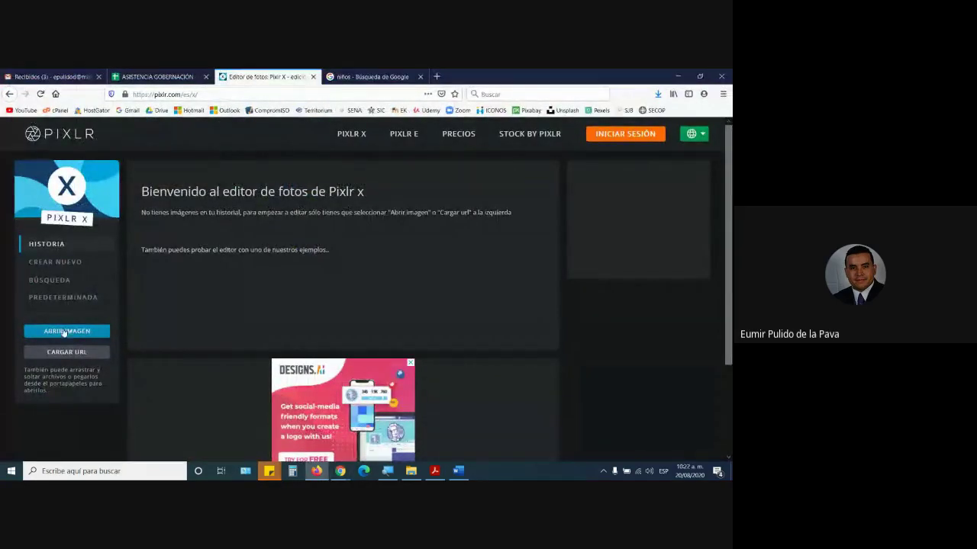
pyautogui.click(337, 472)
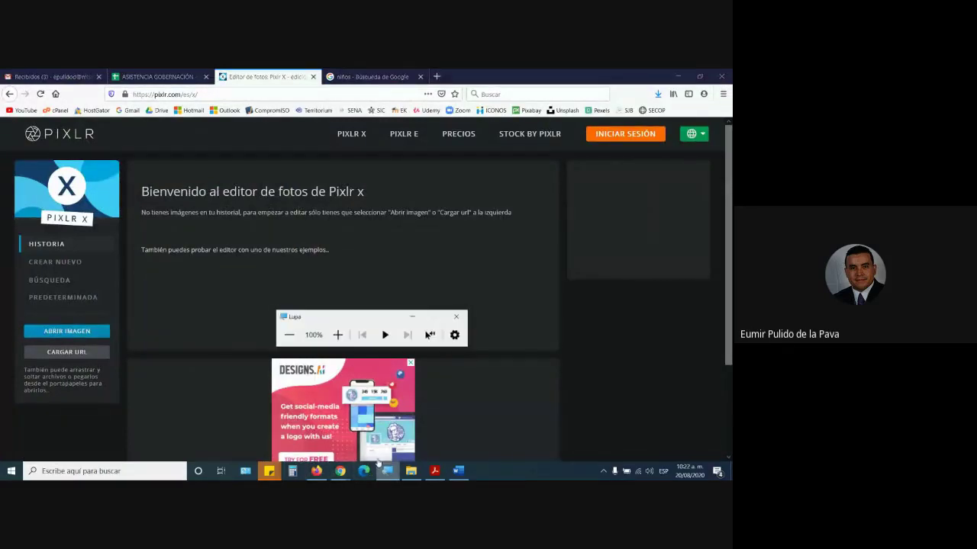
pyautogui.click(338, 332)
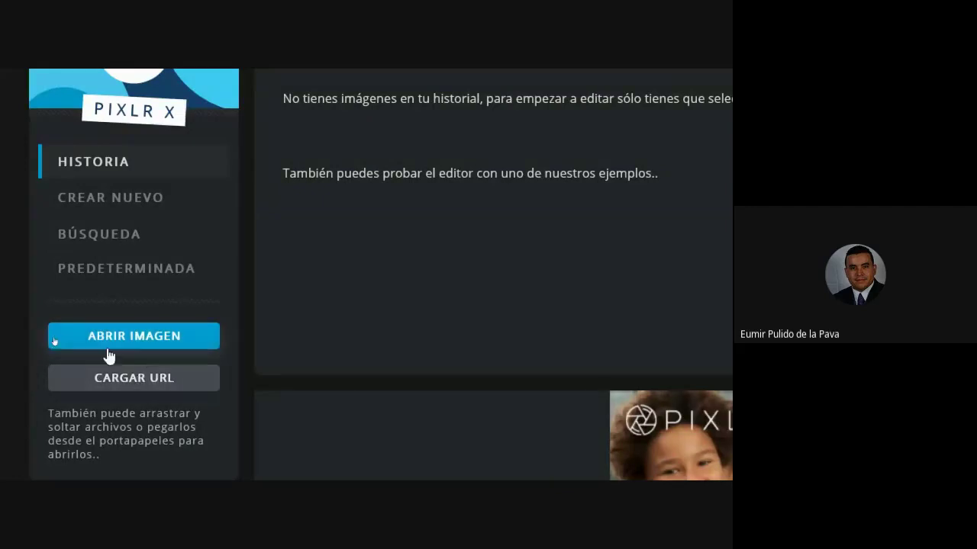
# - Open niño.jpg from the desktop in the Pixlr X editor via Abrir Imagen
pyautogui.click(134, 337)
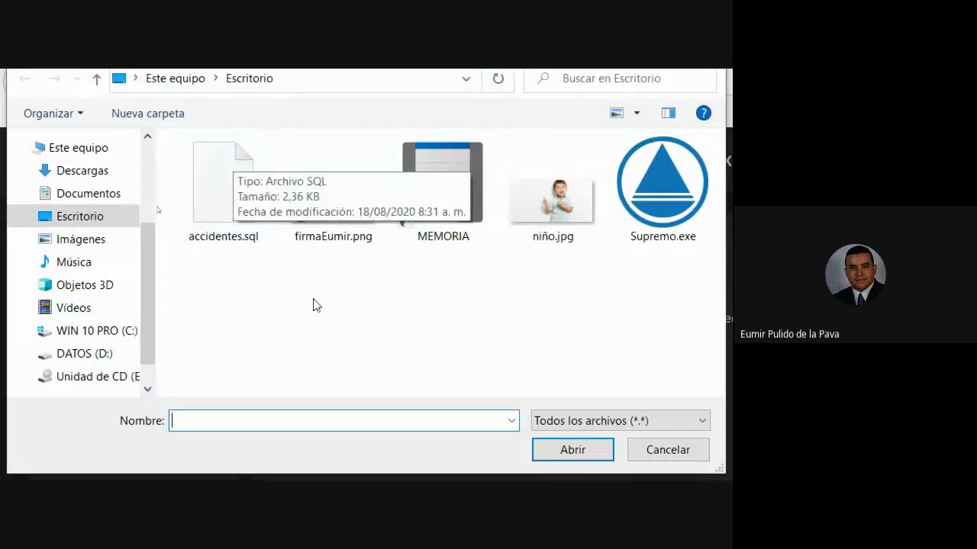
pyautogui.click(556, 206)
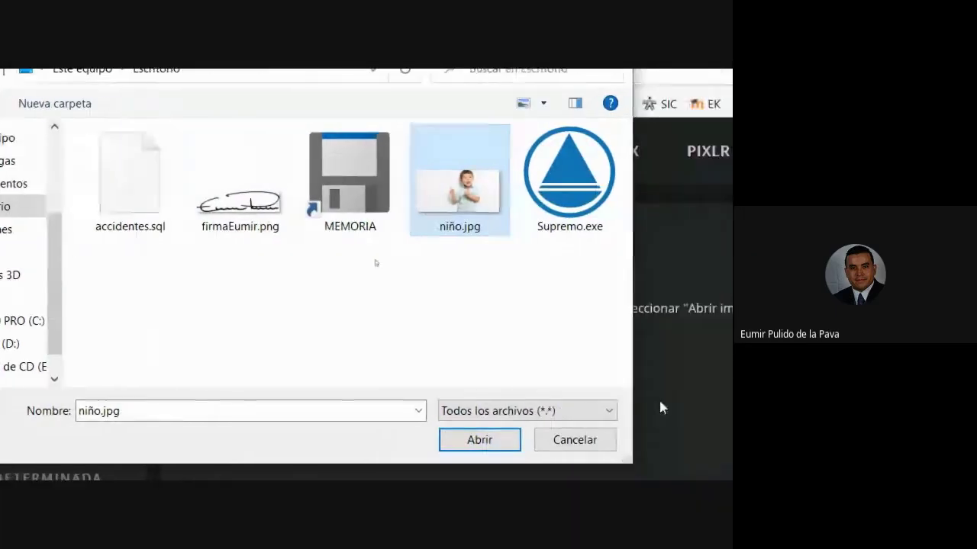
pyautogui.click(540, 441)
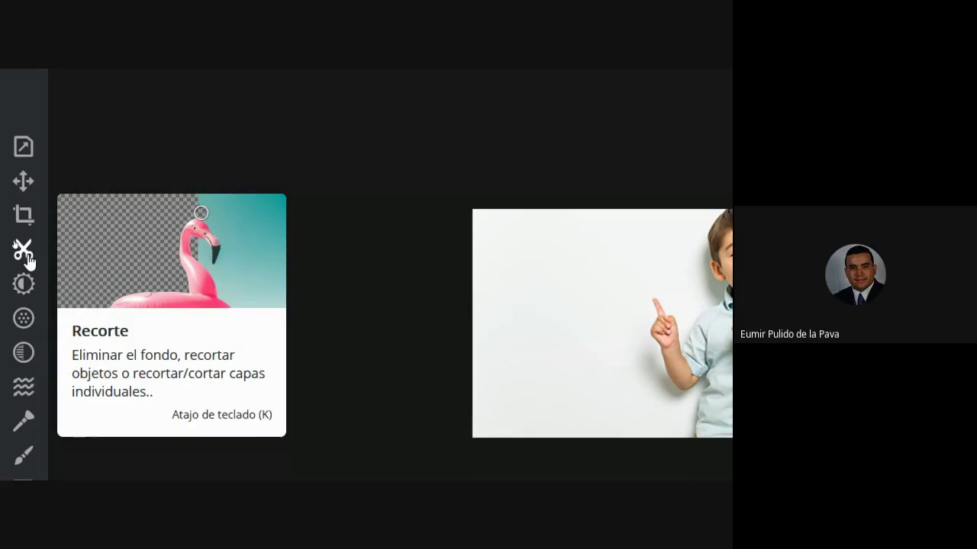
# - Use the Recorte magic wand in QUITAR mode to erase white areas around the boy's head, hand and sides
pyautogui.click(24, 252)
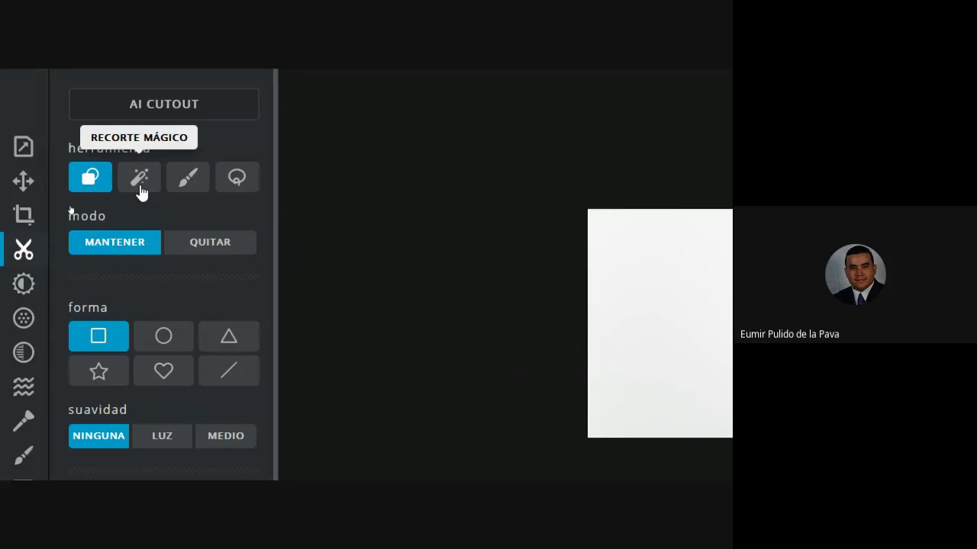
pyautogui.click(139, 183)
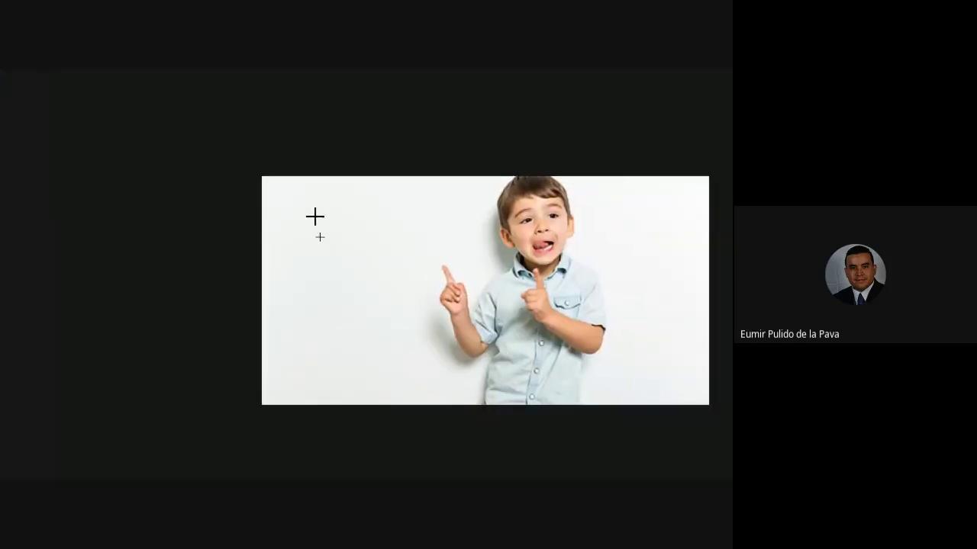
pyautogui.click(308, 214)
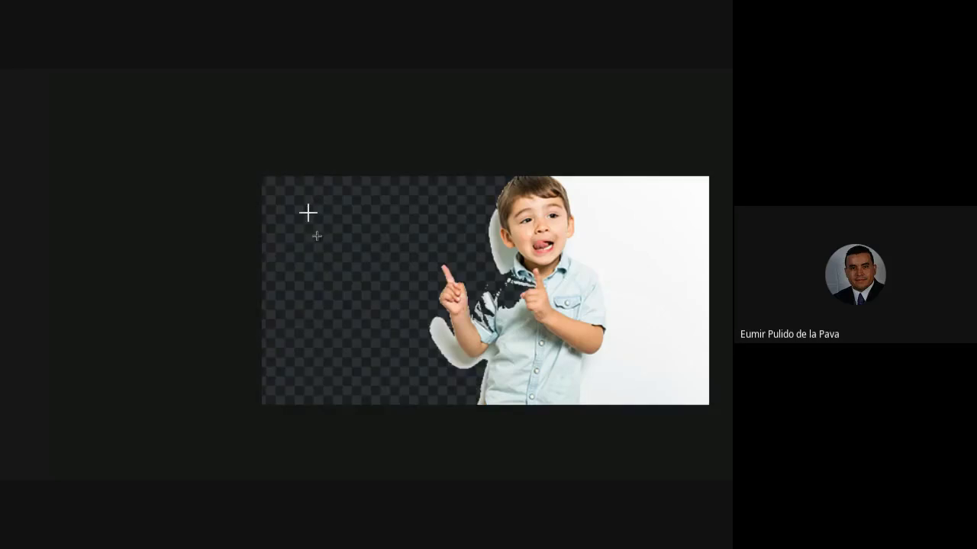
pyautogui.click(443, 337)
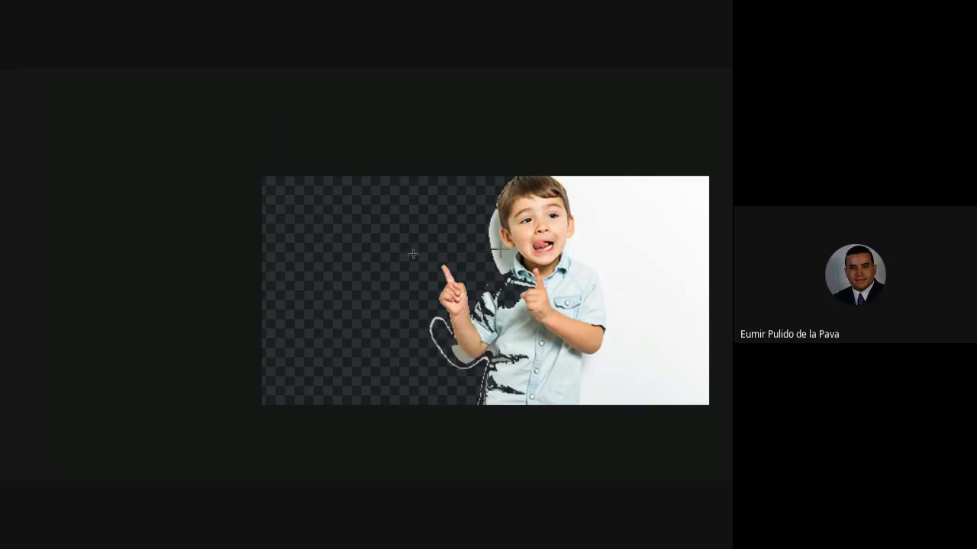
pyautogui.click(493, 258)
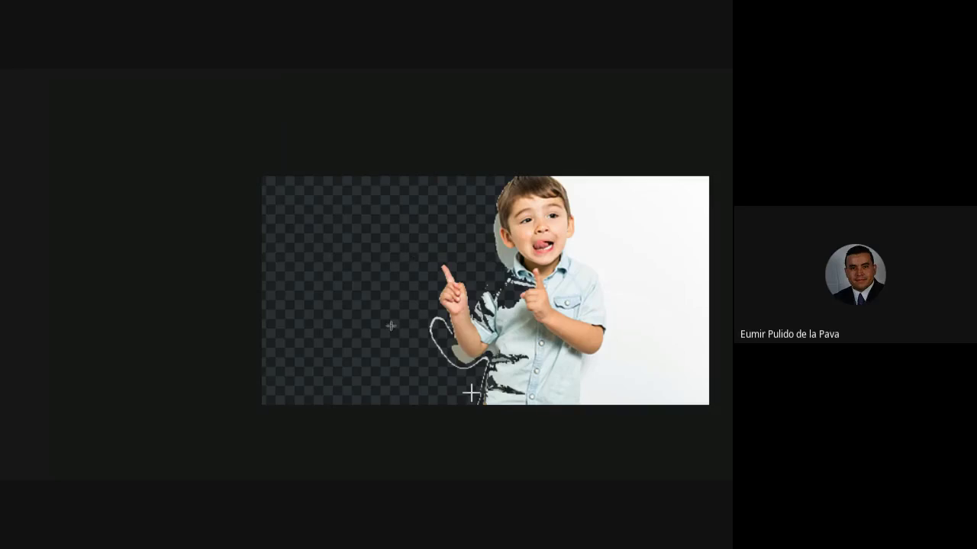
pyautogui.click(462, 353)
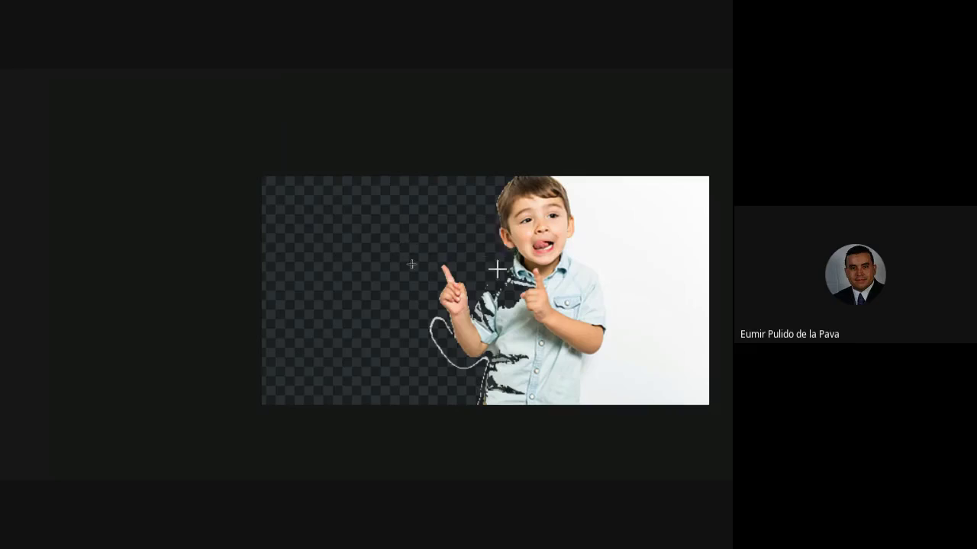
pyautogui.click(649, 225)
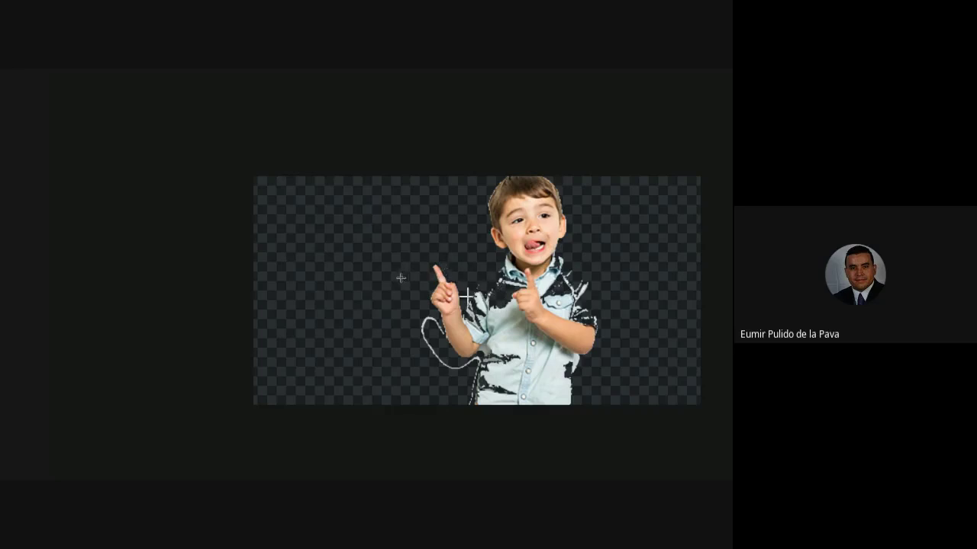
pyautogui.scroll(-1, 416, 369)
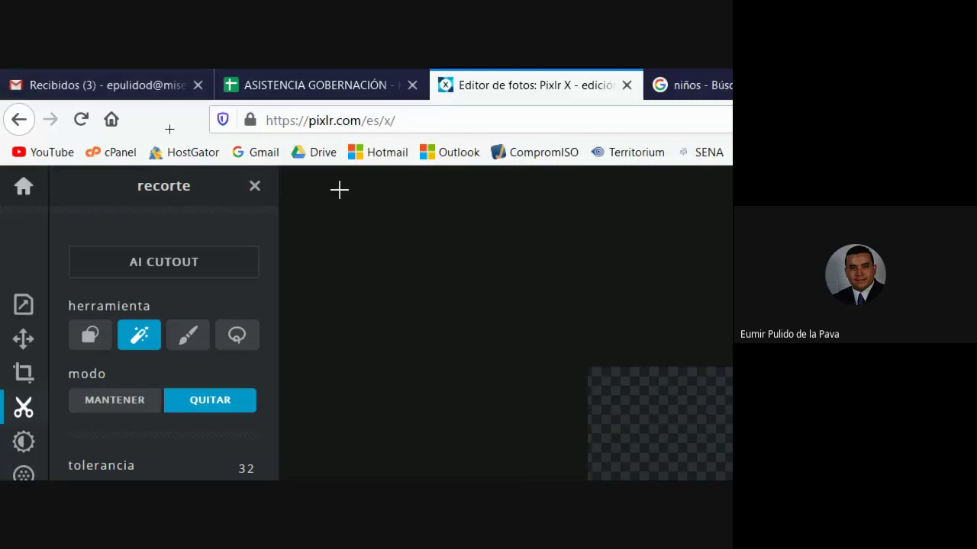
# - Compare the original Google Images photo with the Pixlr X cutout, ending on the niños results at the top
pyautogui.click(595, 85)
pyautogui.scroll(-5, 305, 442)
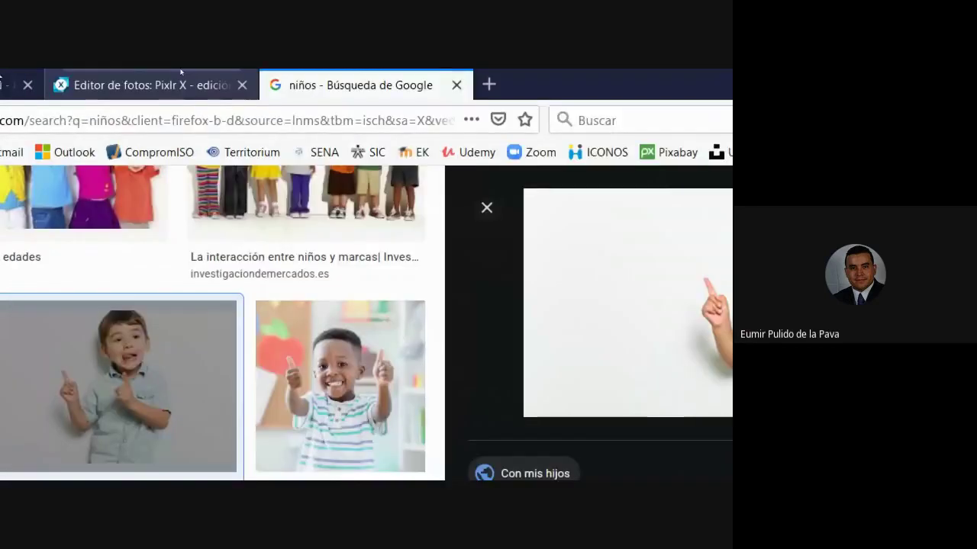
pyautogui.click(180, 77)
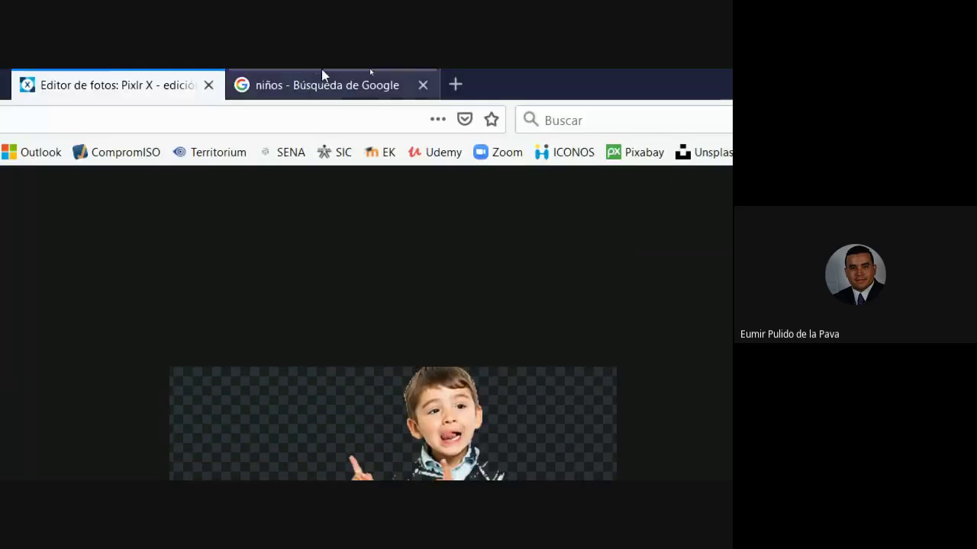
pyautogui.click(323, 72)
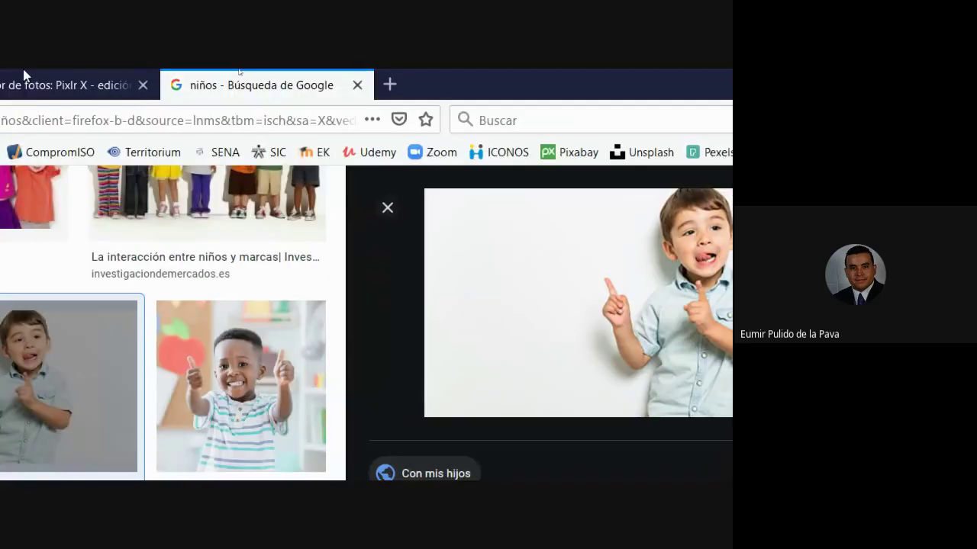
pyautogui.click(23, 74)
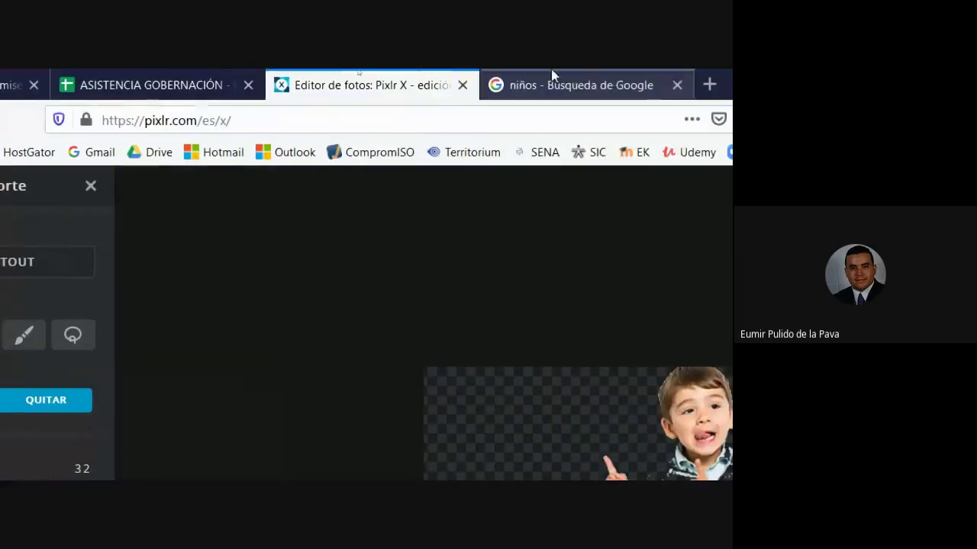
pyautogui.click(551, 70)
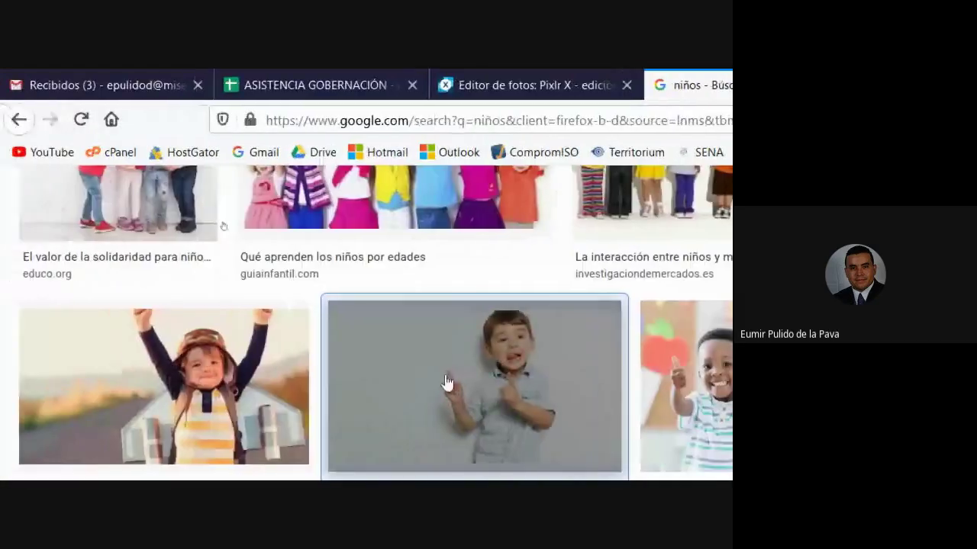
pyautogui.scroll(10, 447, 383)
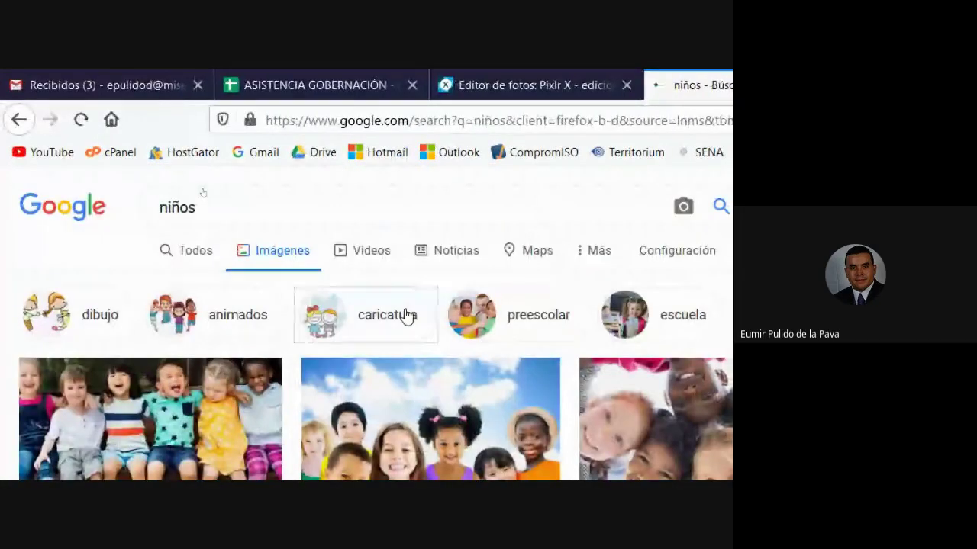
# - Filter the niños results to caricatura and preview the schoolboy cartoon with the red backpack
pyautogui.click(406, 317)
pyautogui.scroll(-3, 682, 387)
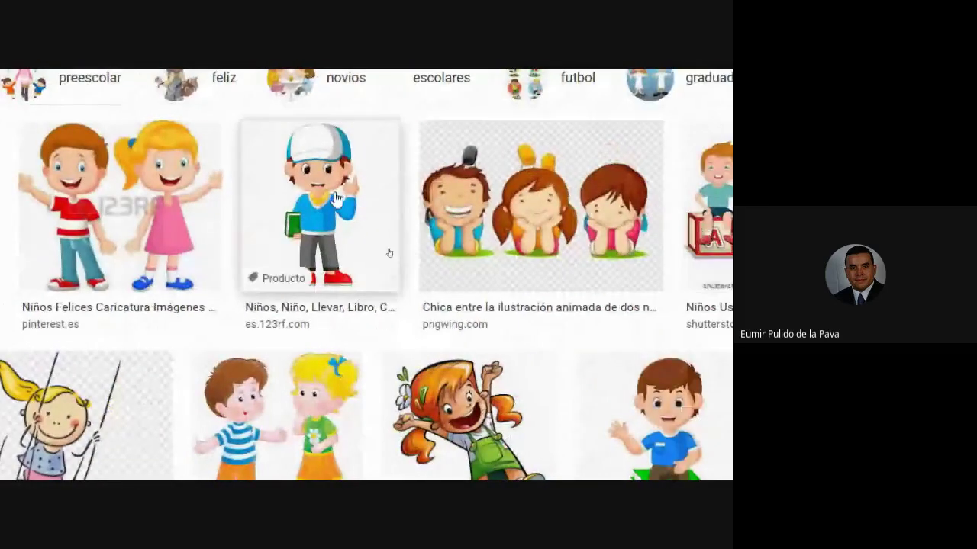
pyautogui.click(336, 197)
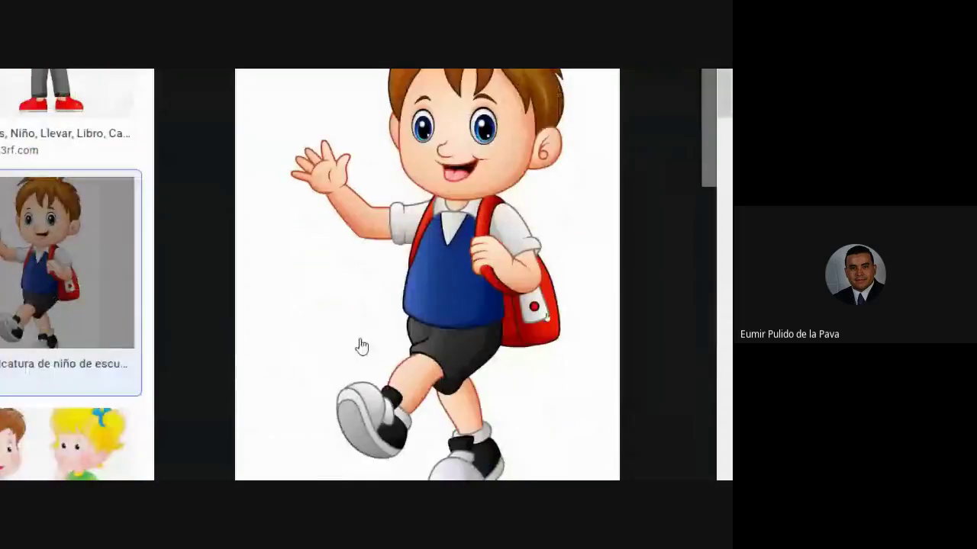
# - Save the cartoon schoolboy image to the desktop as a JPG named niño2.jpg
pyautogui.rightClick(362, 292)
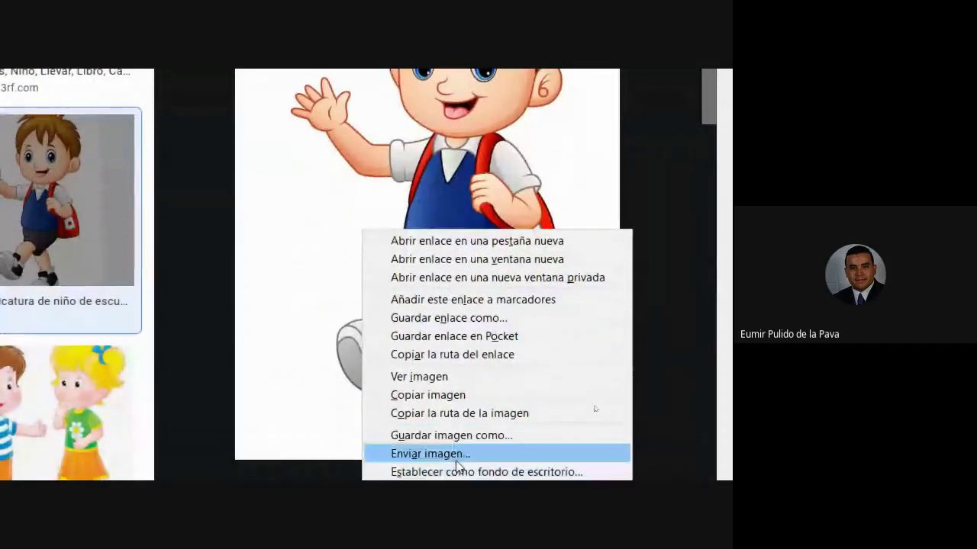
pyautogui.click(456, 438)
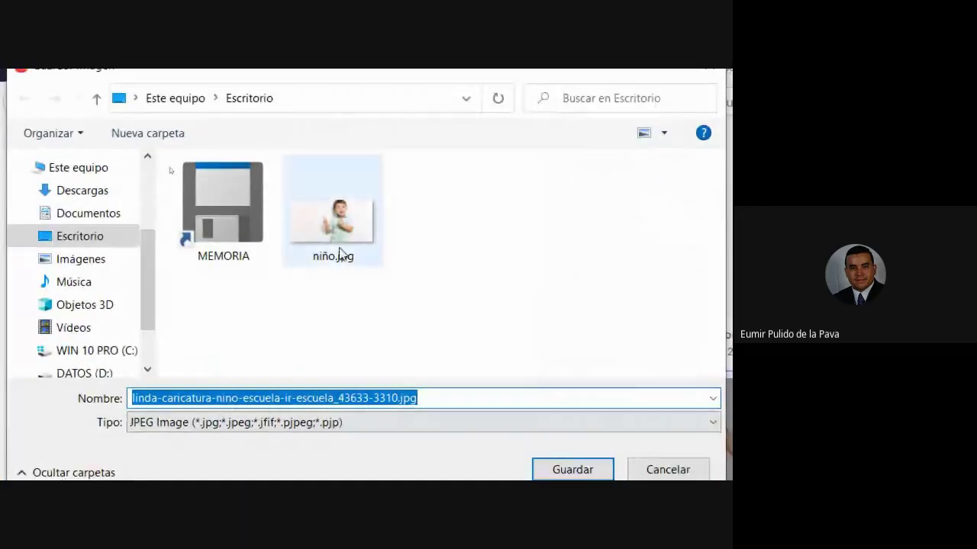
pyautogui.click(341, 254)
pyautogui.click(153, 398)
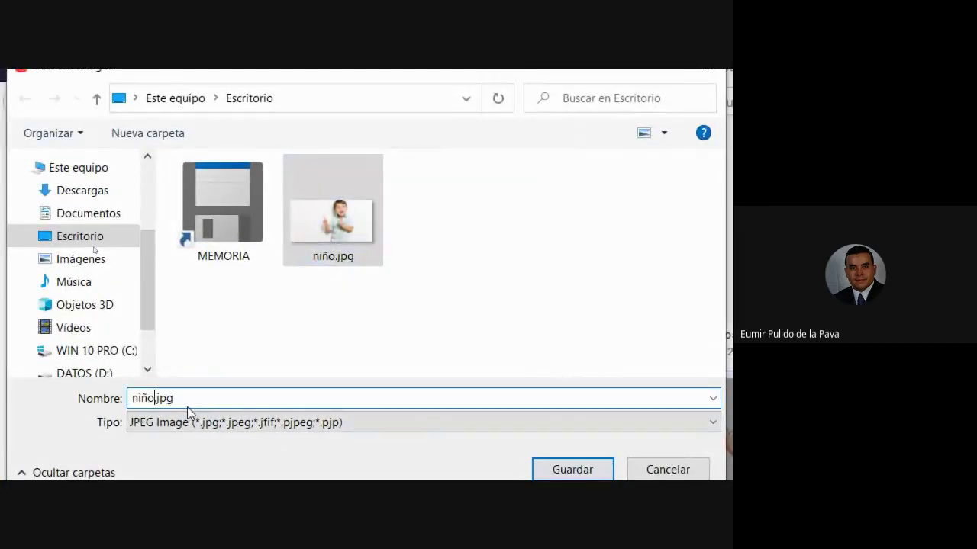
pyautogui.press('Return')
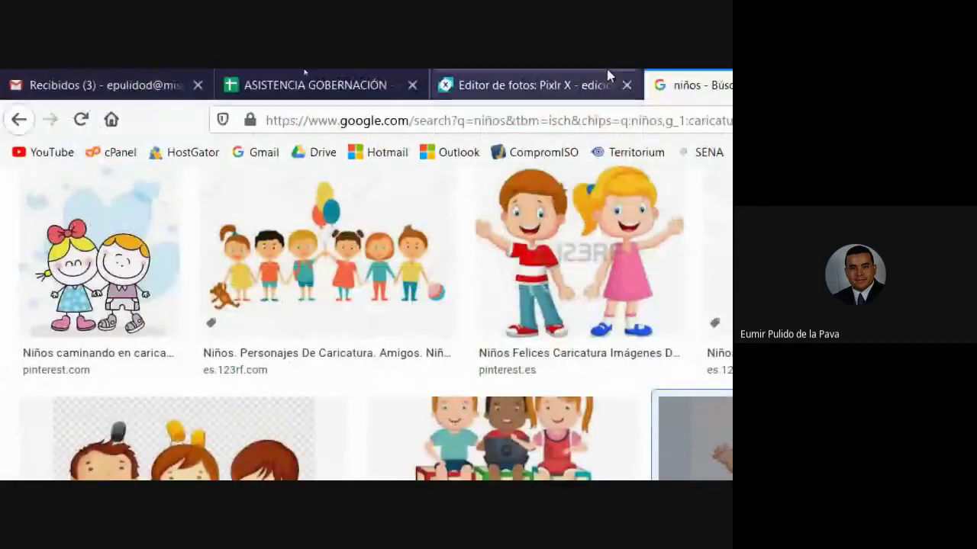
# - Open niño2.jpg from the Pixlr X start page as a new document (crear nuevo)
pyautogui.click(608, 77)
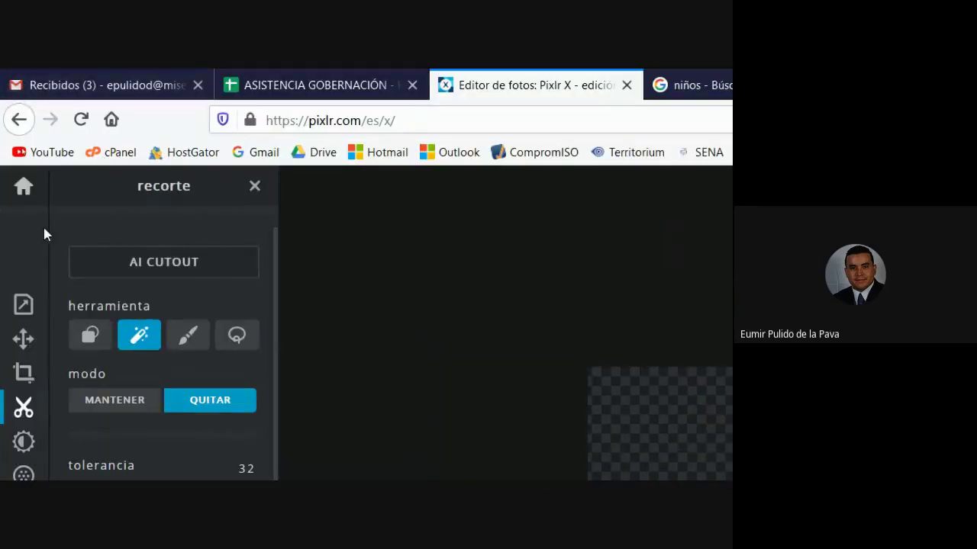
pyautogui.click(23, 188)
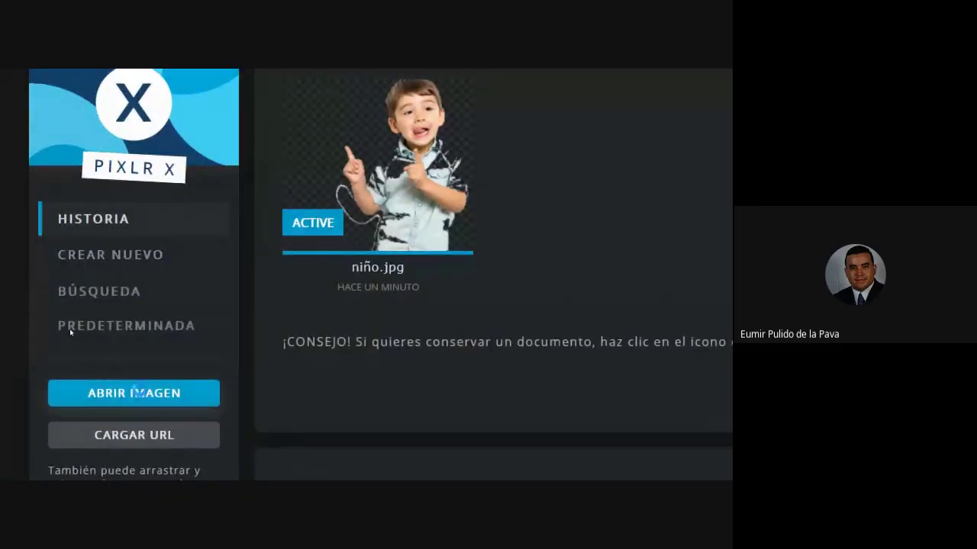
pyautogui.click(137, 392)
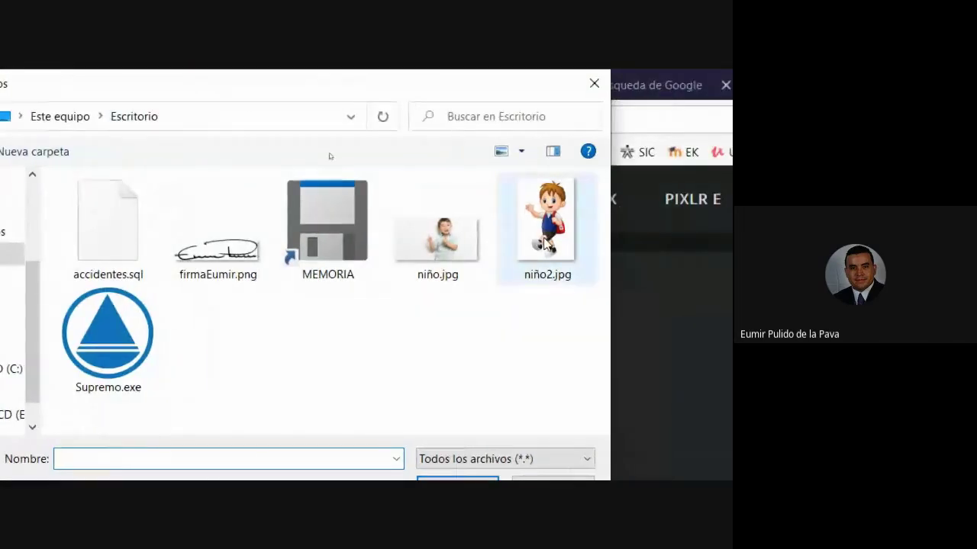
pyautogui.click(662, 225)
pyautogui.click(455, 444)
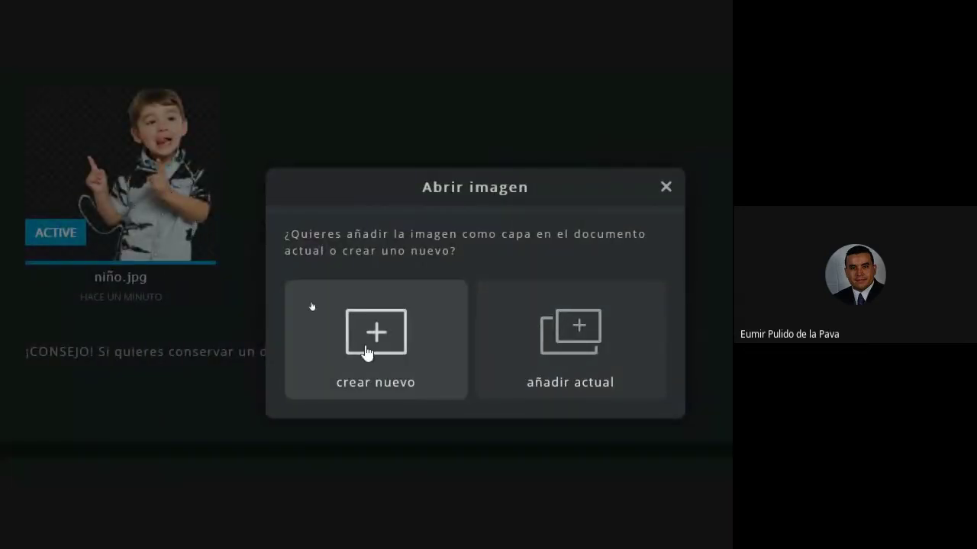
pyautogui.click(366, 353)
pyautogui.click(23, 366)
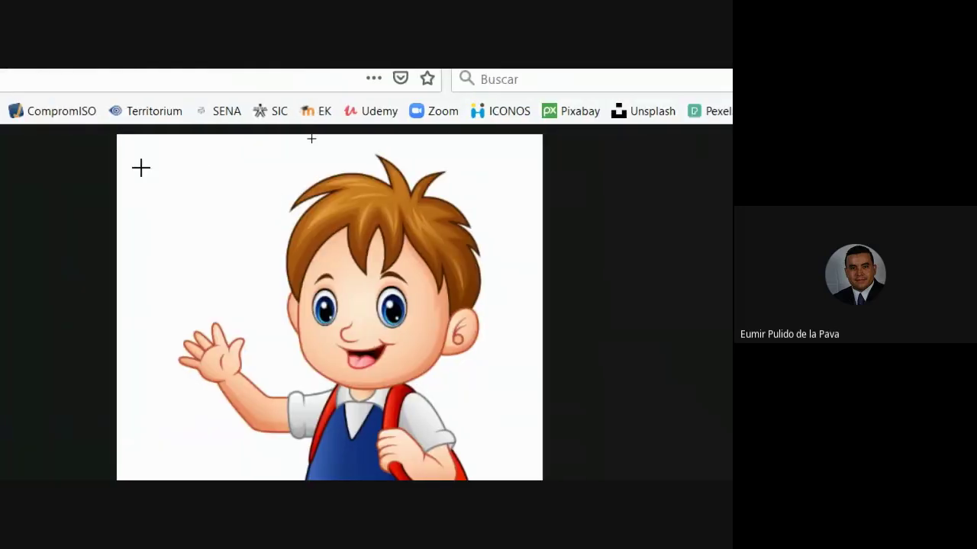
# - Erase the cartoon boy's white background with one Quitar magic-wand click and check the result
pyautogui.click(142, 168)
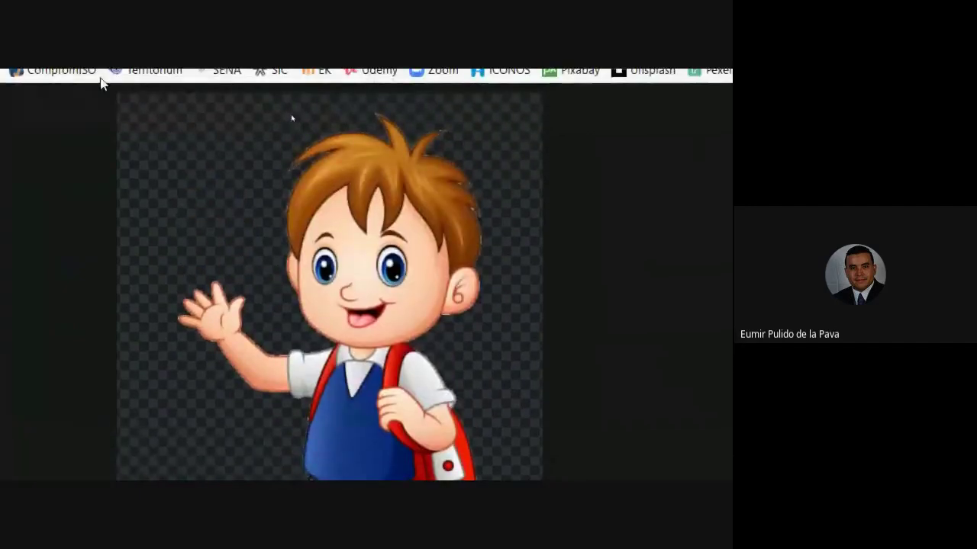
pyautogui.scroll(-3, 379, 308)
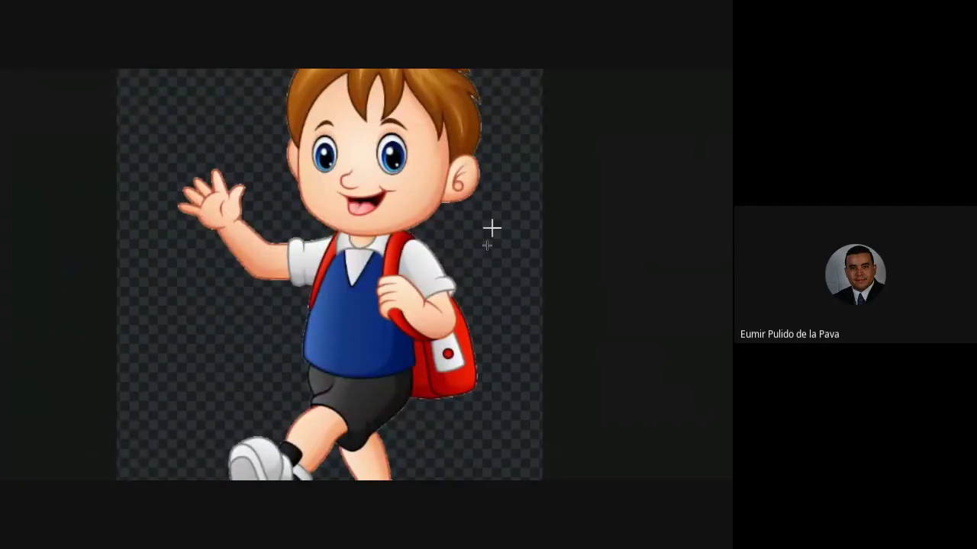
pyautogui.scroll(3, 534, 83)
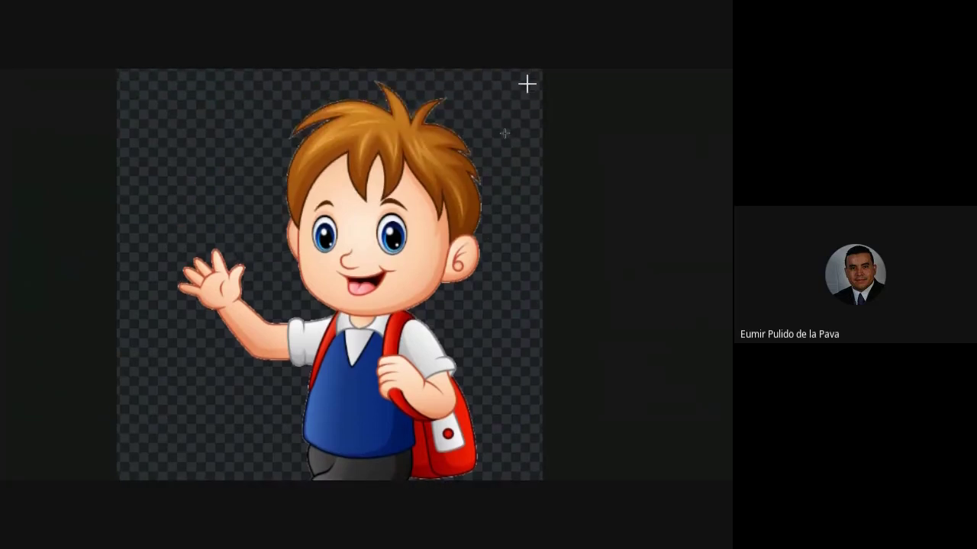
pyautogui.scroll(-2, 439, 455)
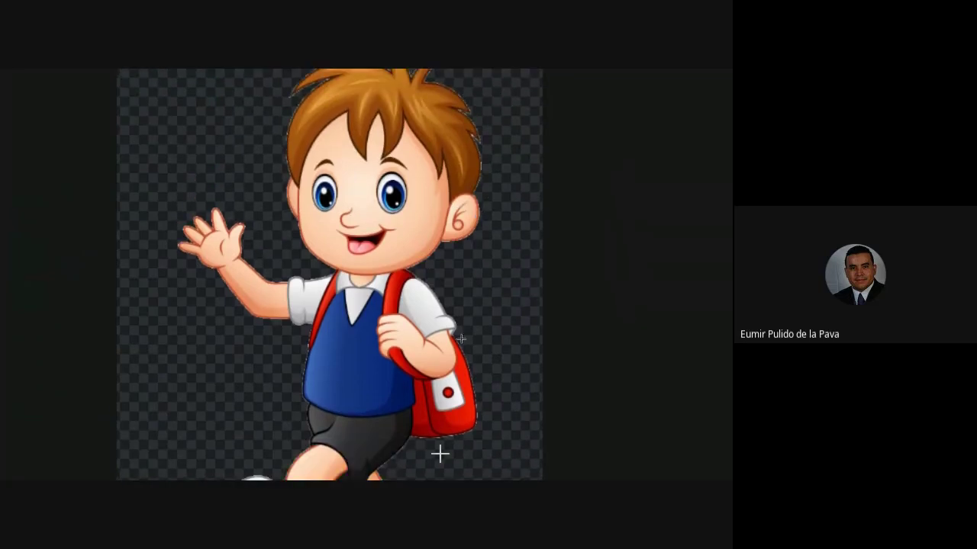
pyautogui.scroll(-5, 451, 456)
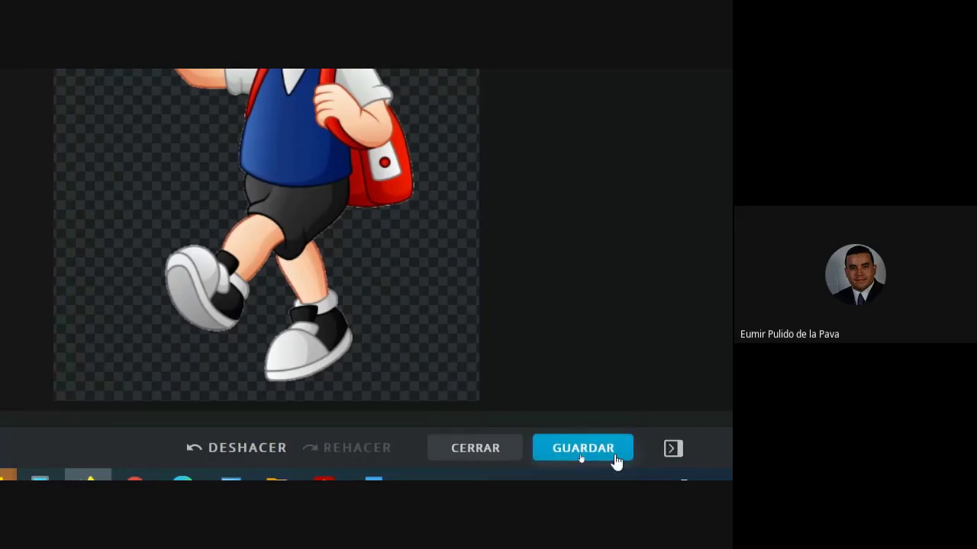
# - Export the cutout as PNG named niño2 and save niño2.png to the Desktop
pyautogui.click(615, 460)
pyautogui.scroll(3, 288, 95)
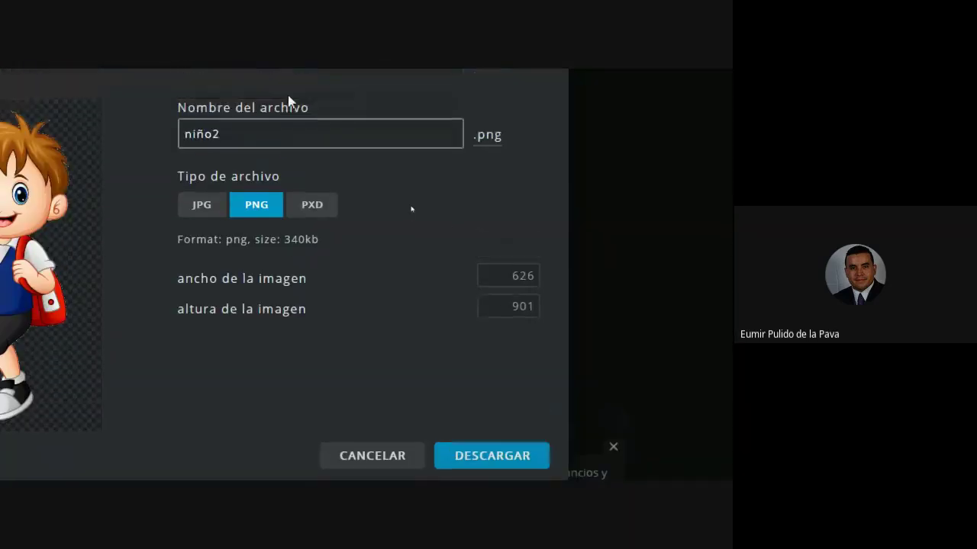
pyautogui.scroll(1, 411, 209)
pyautogui.hscroll(-4, 303, 212)
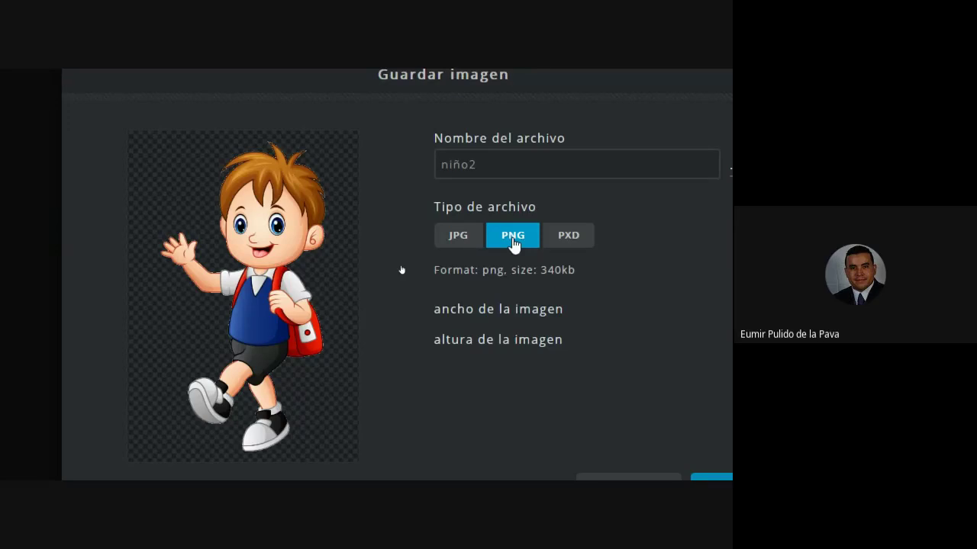
pyautogui.click(511, 175)
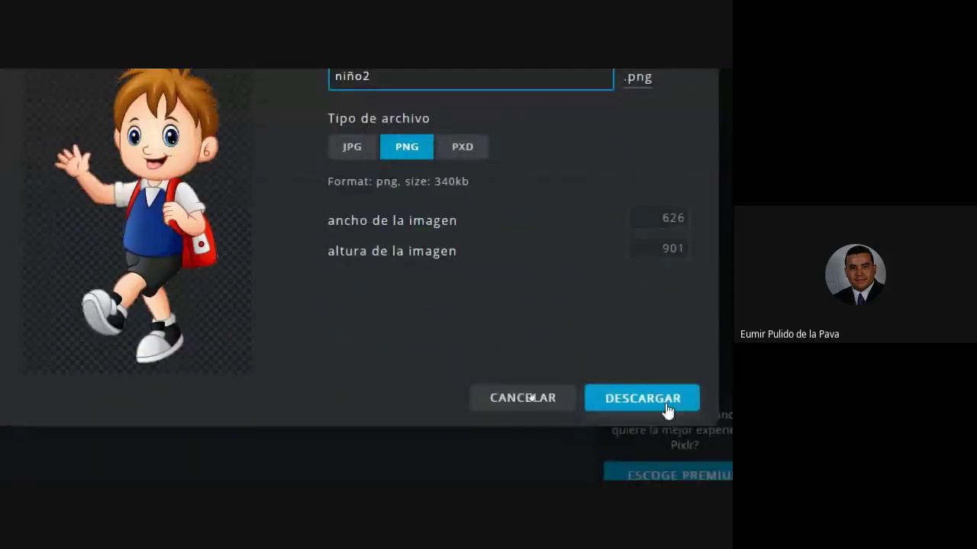
pyautogui.click(665, 411)
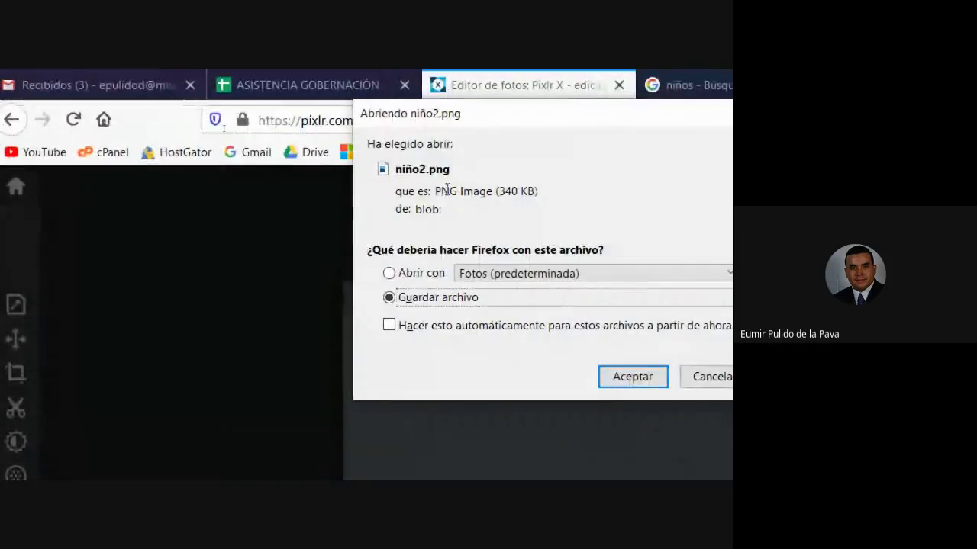
pyautogui.click(615, 379)
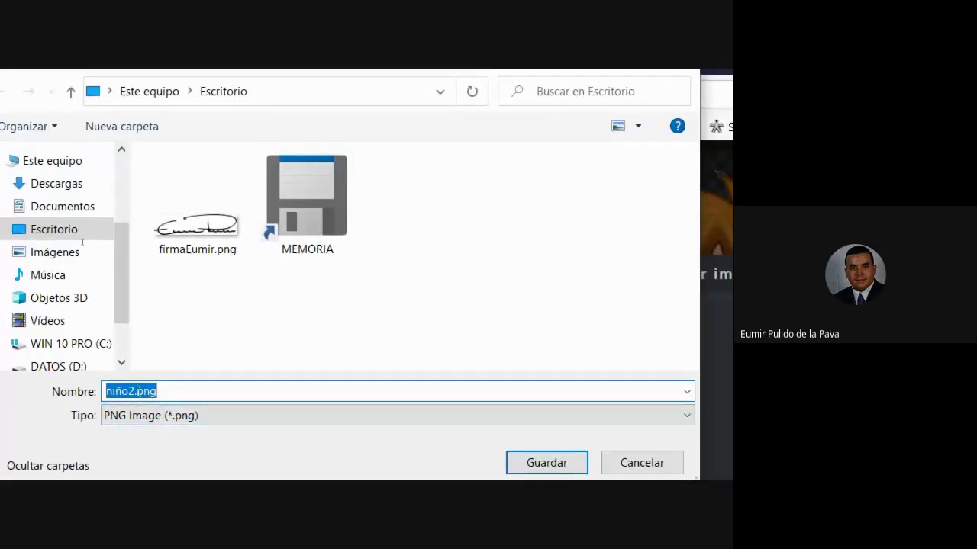
pyautogui.press('Return')
pyautogui.press('super+d')
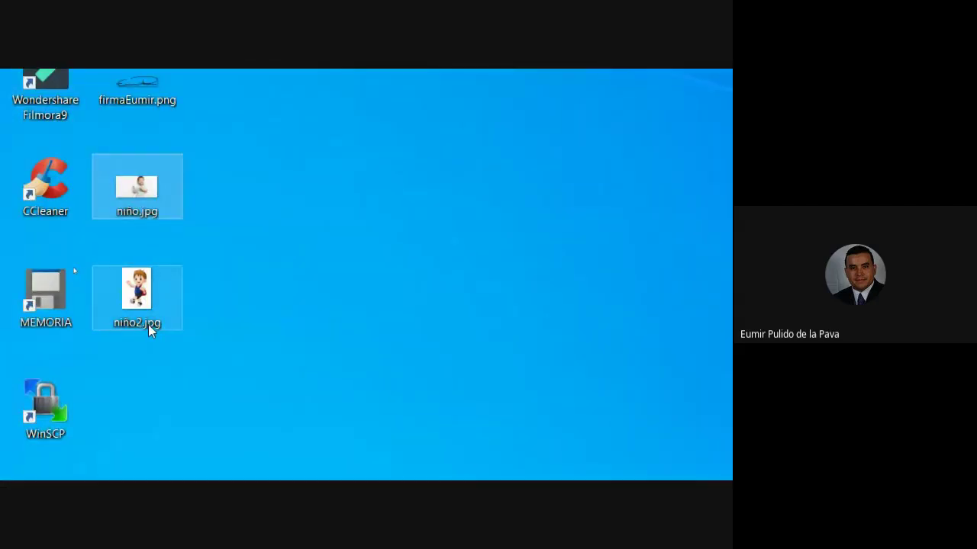
# - Confirm saving niño2.png in the Save dialog and minimize Firefox
pyautogui.moveTo(155, 331)
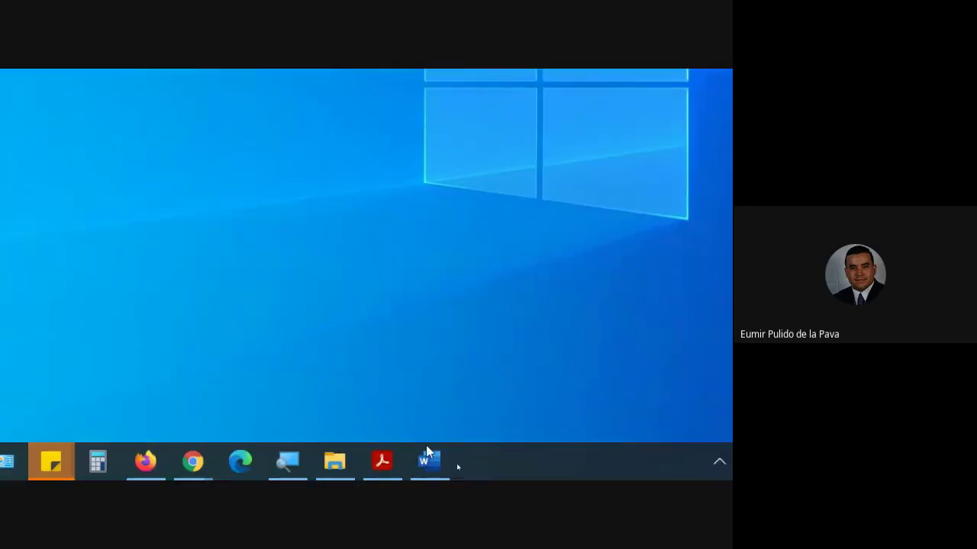
pyautogui.click(145, 464)
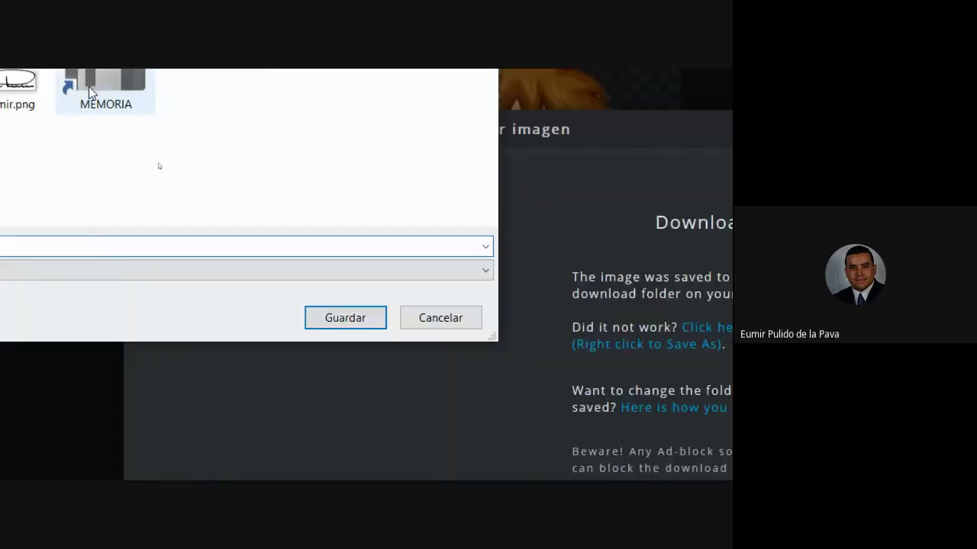
pyautogui.click(547, 352)
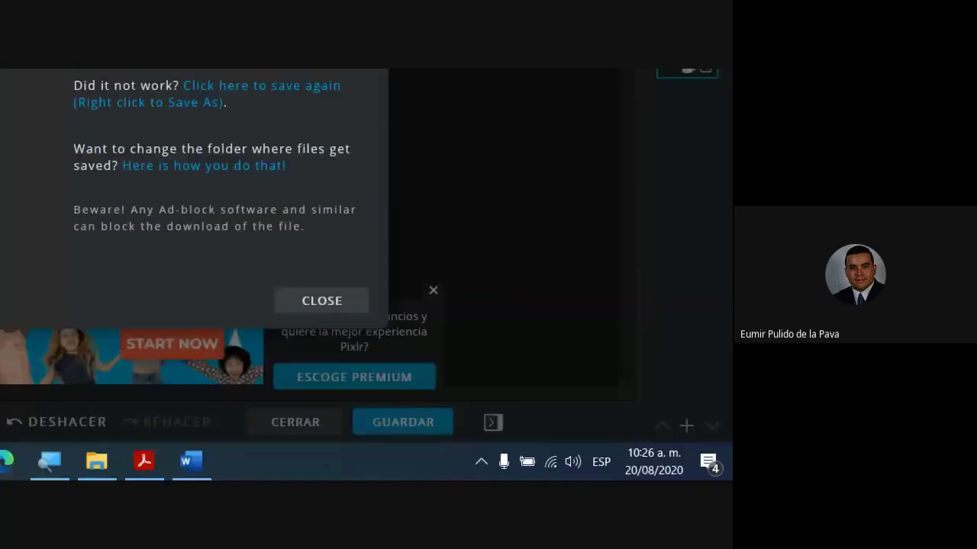
pyautogui.click(68, 458)
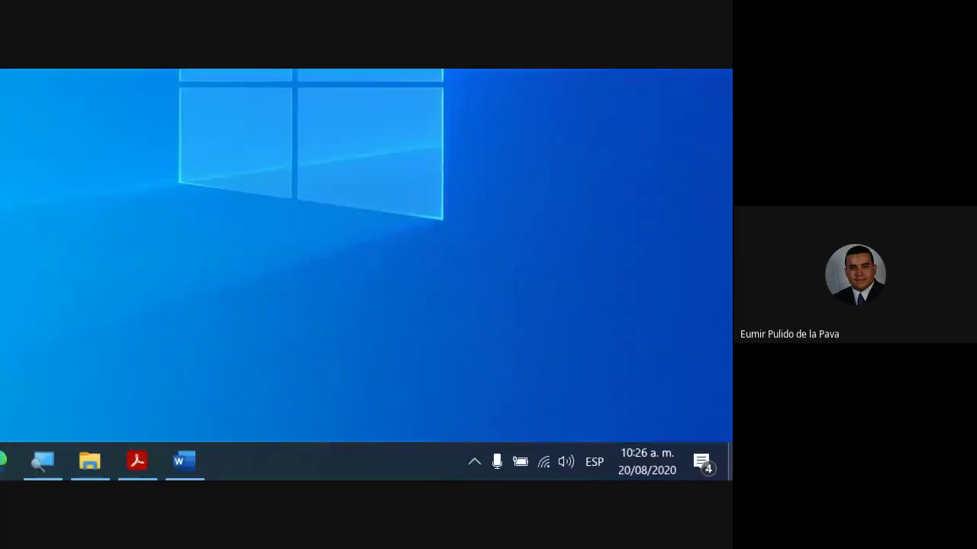
# - Reset the Magnifier to 100%, then raise it back to 200%
pyautogui.click(72, 457)
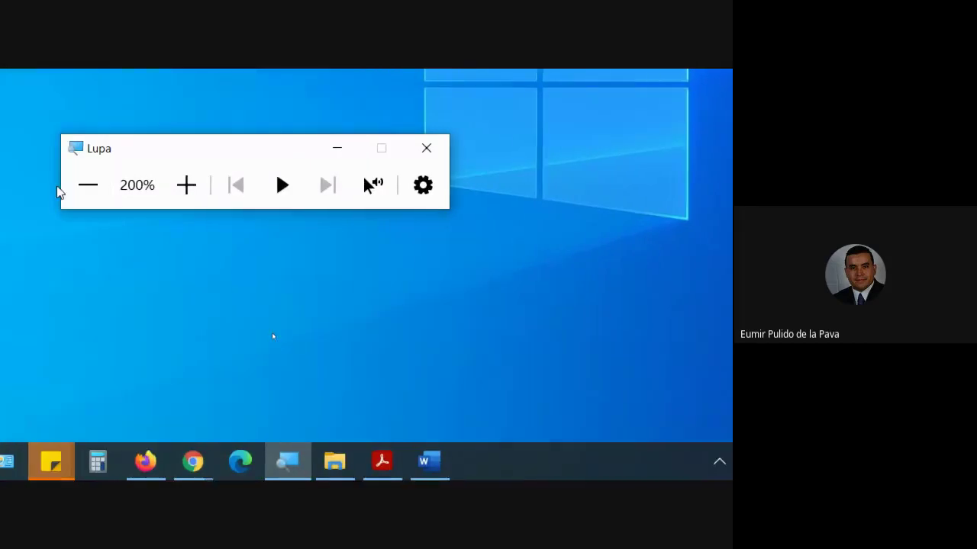
pyautogui.click(83, 190)
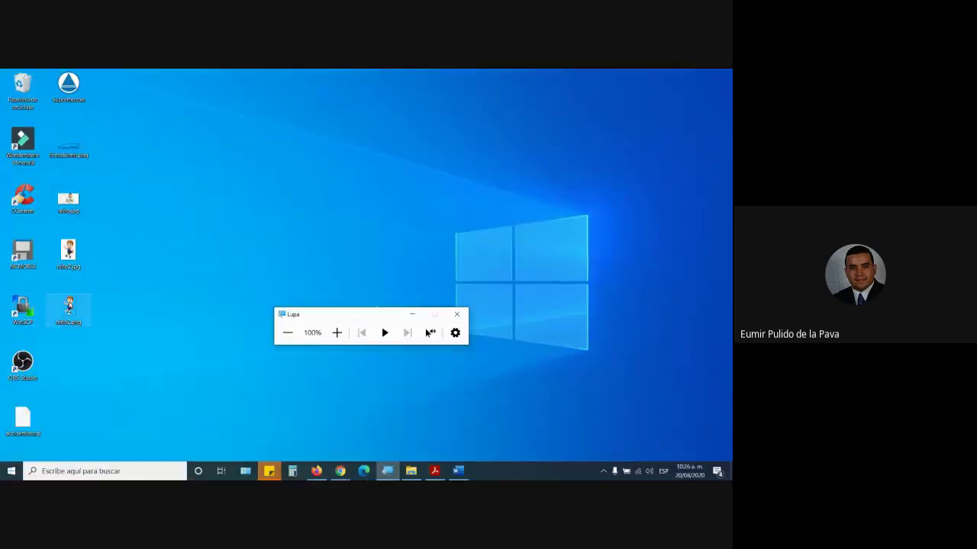
pyautogui.click(337, 333)
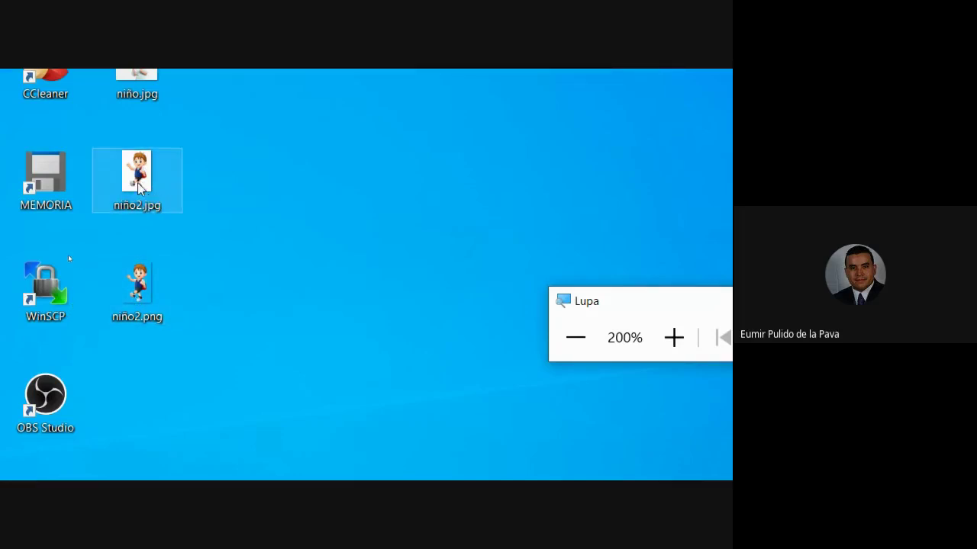
# - Open niño2.png from the desktop in Windows Photos
pyautogui.click(140, 291)
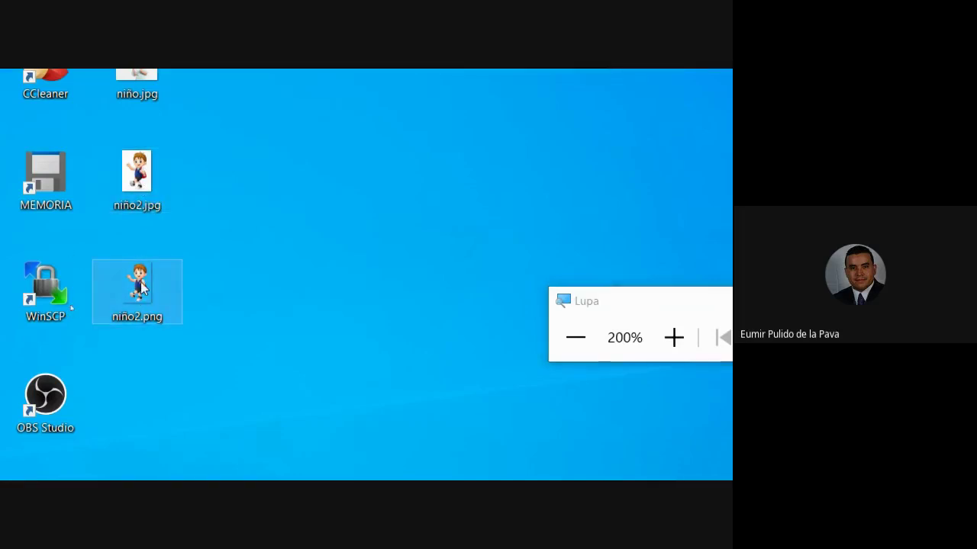
pyautogui.moveTo(126, 297)
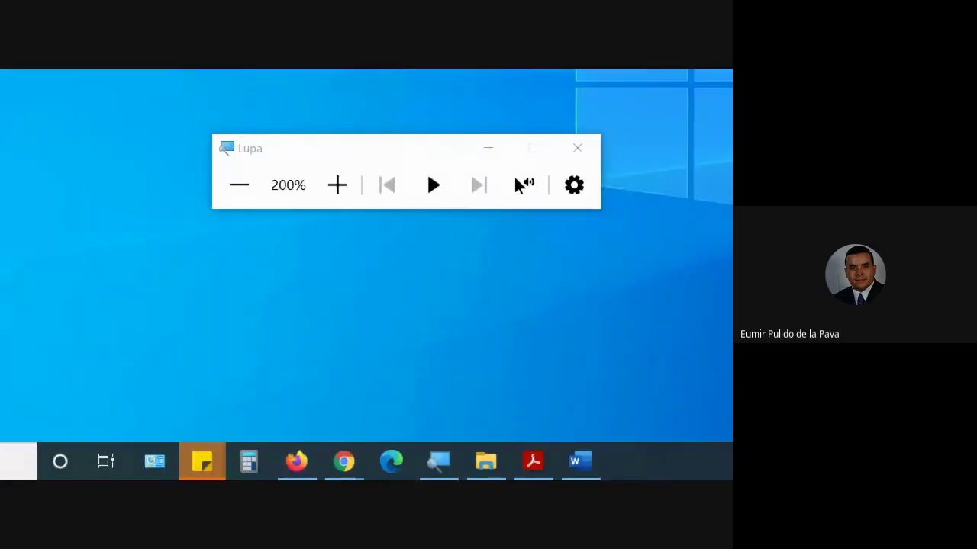
pyautogui.click(489, 156)
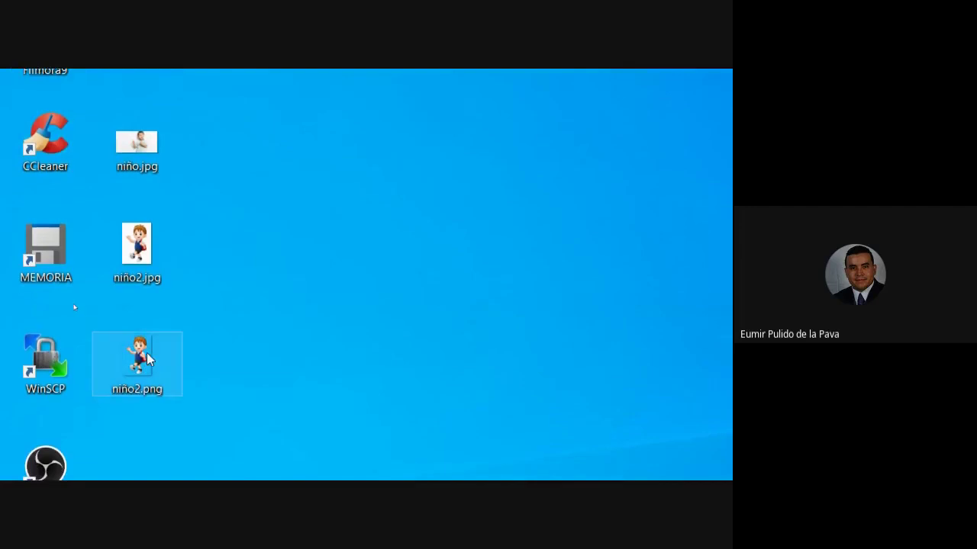
pyautogui.doubleClick(143, 374)
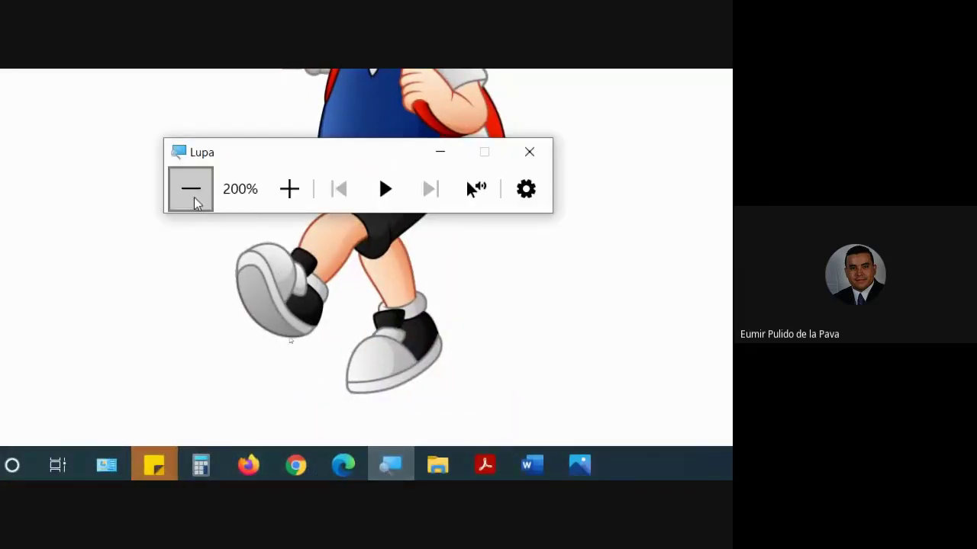
# - Reduce the Magnifier to 100% and return to Firefox's Pixlr X editor
pyautogui.click(191, 189)
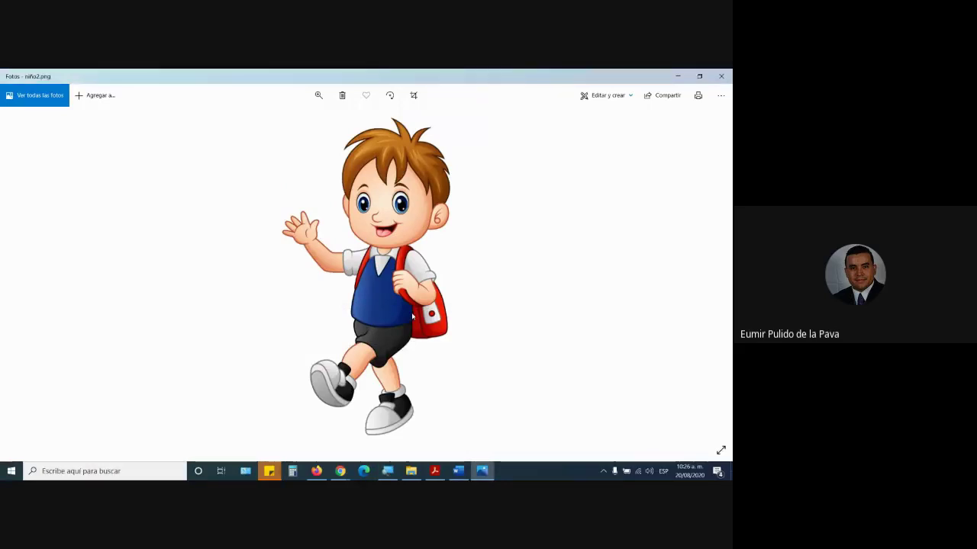
pyautogui.click(320, 474)
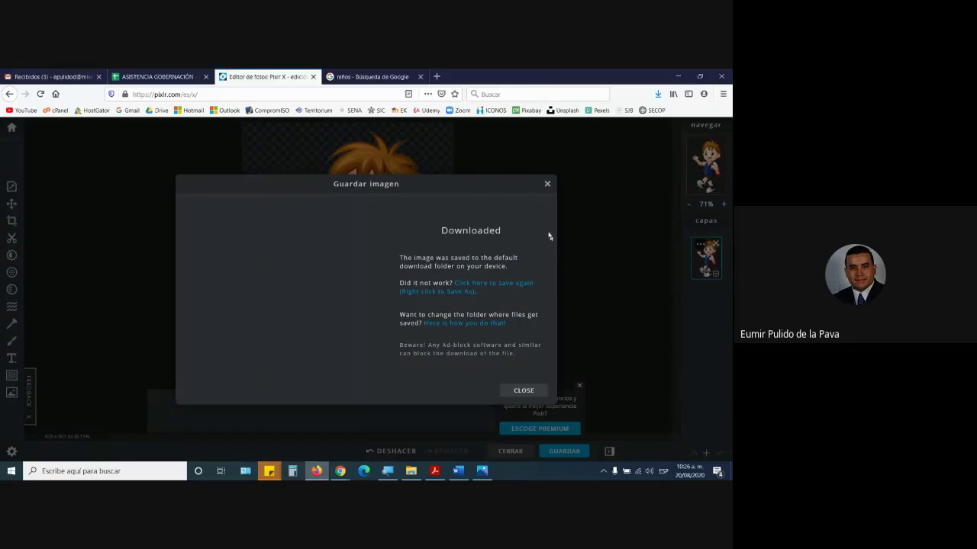
# - Dismiss the download notice and the ad, and return to the Pixlr X start page
pyautogui.click(547, 185)
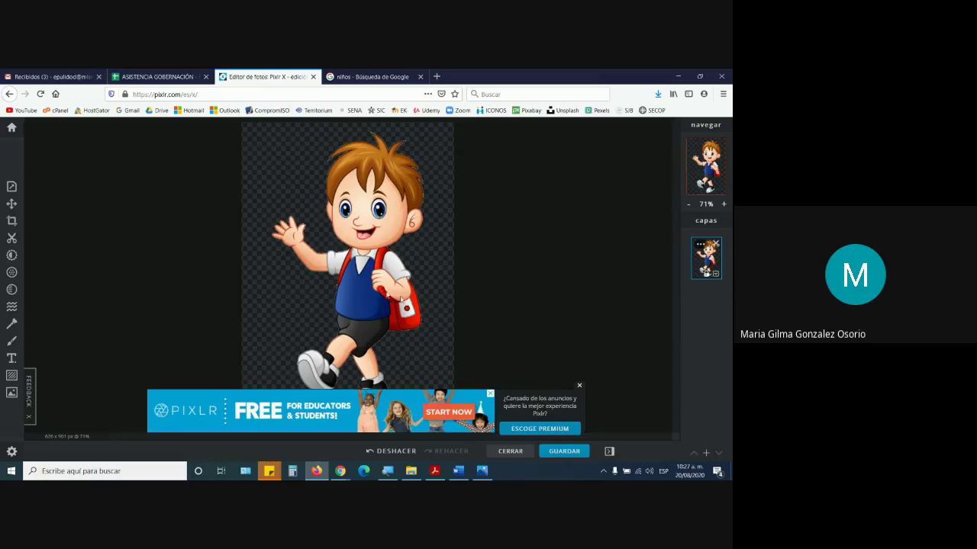
pyautogui.click(579, 387)
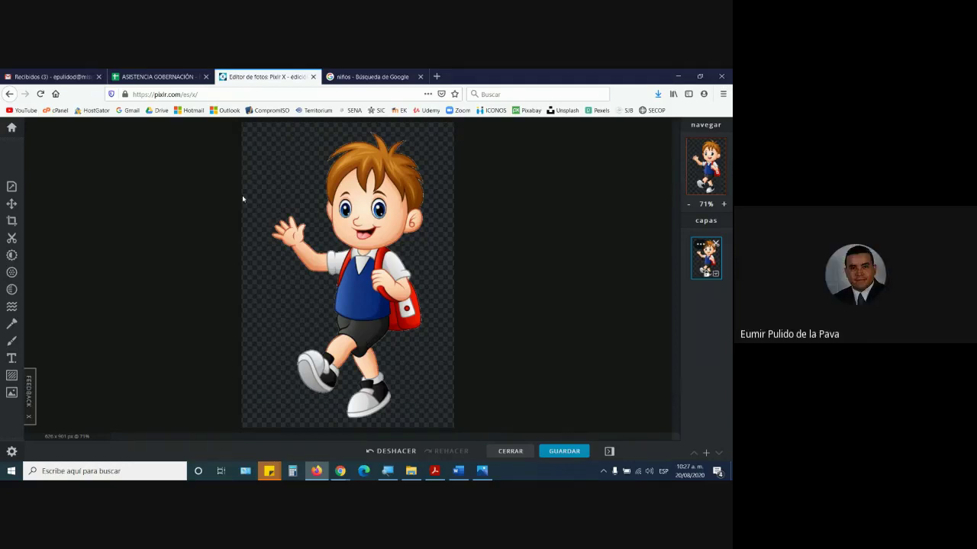
pyautogui.click(11, 127)
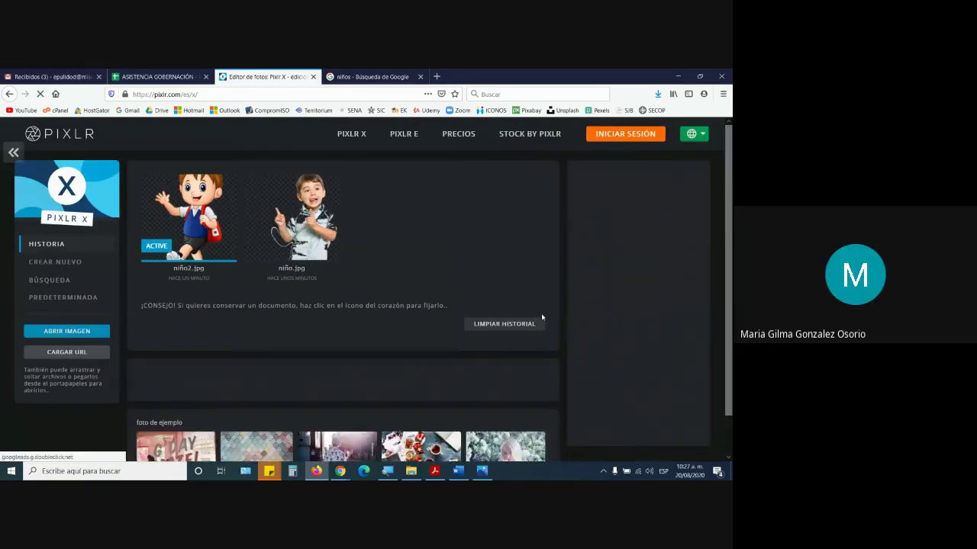
# - Clear the Pixlr X recent image history and show the Windows desktop
pyautogui.click(522, 324)
pyautogui.click(425, 320)
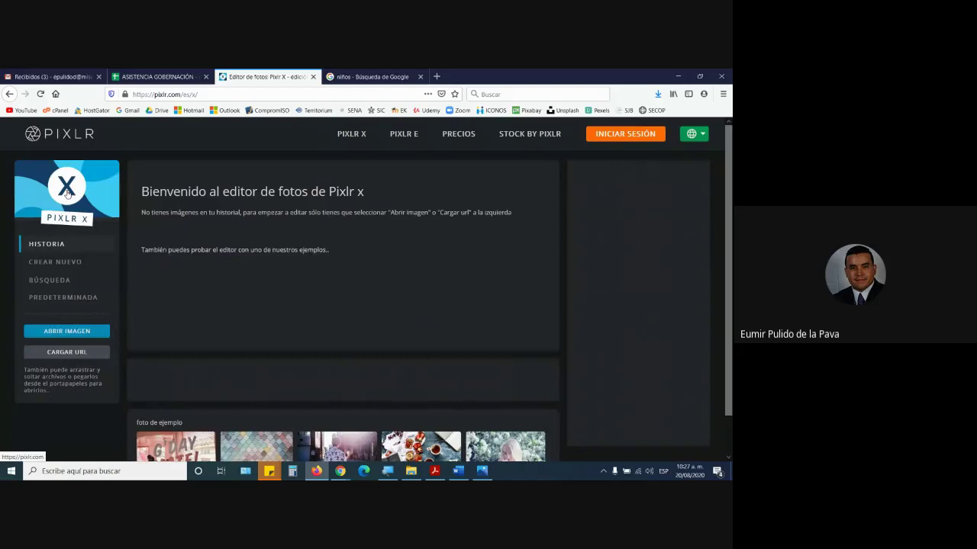
pyautogui.press('super+d')
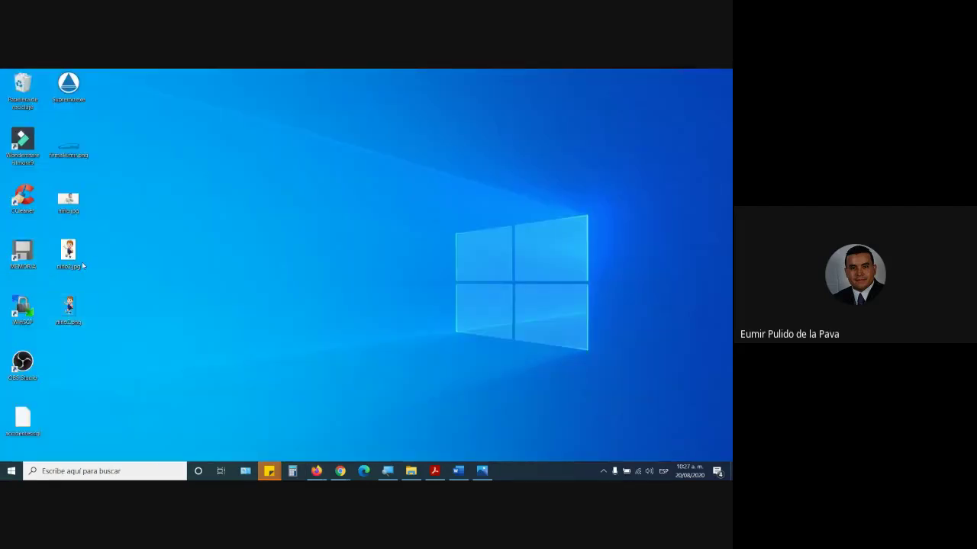
# - Recycle niño2.png, set the Magnifier to 200%, and bring Pixlr X back in Firefox
pyautogui.moveTo(69, 307); pyautogui.dragTo(23, 90)
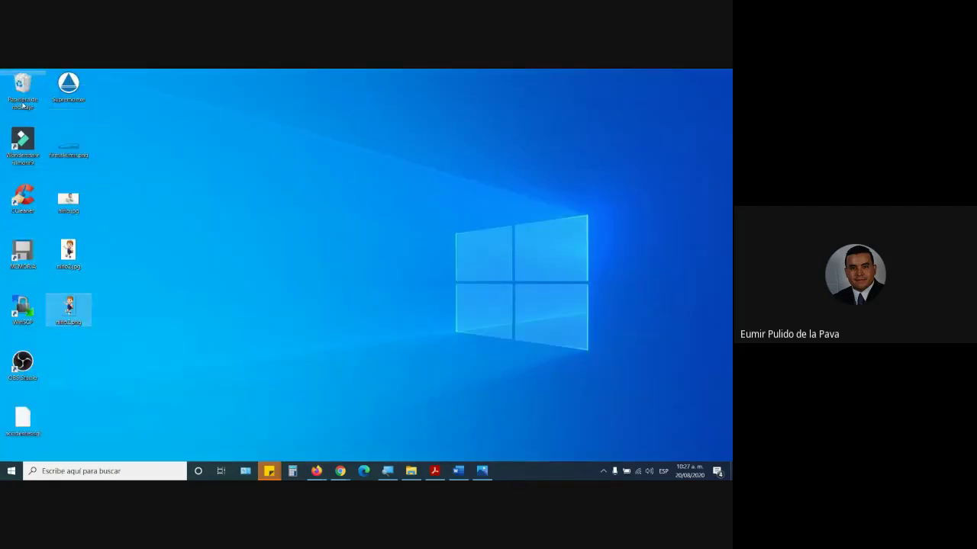
pyautogui.rightClick(71, 258)
pyautogui.click(387, 471)
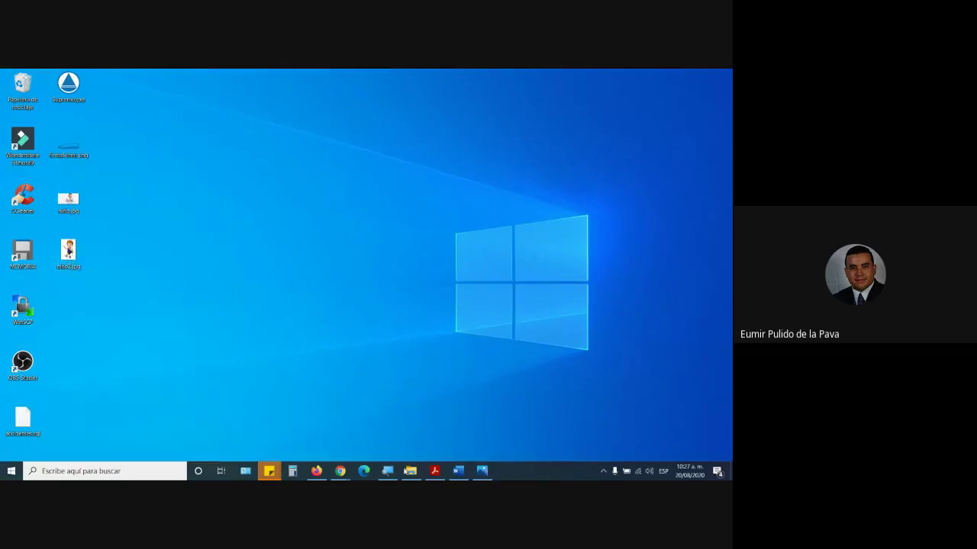
pyautogui.click(337, 334)
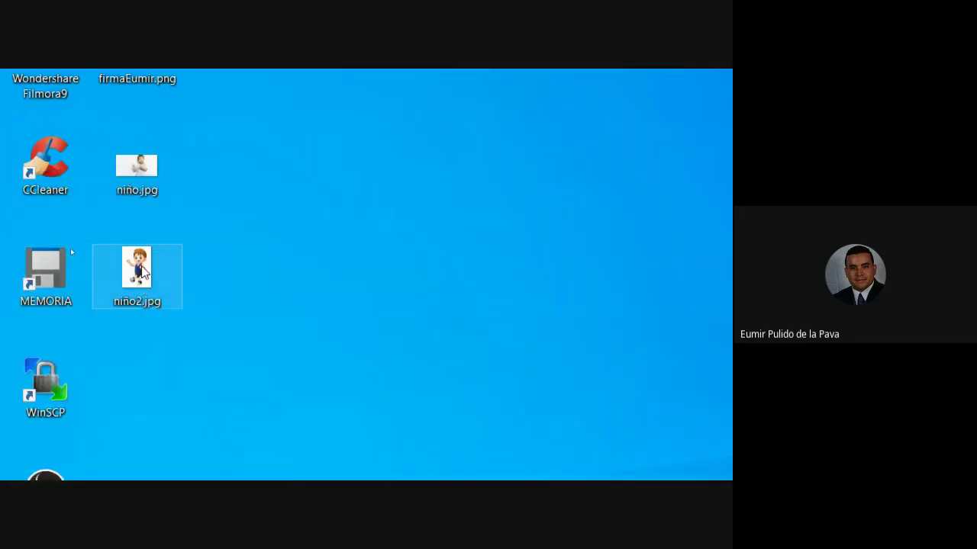
pyautogui.click(420, 461)
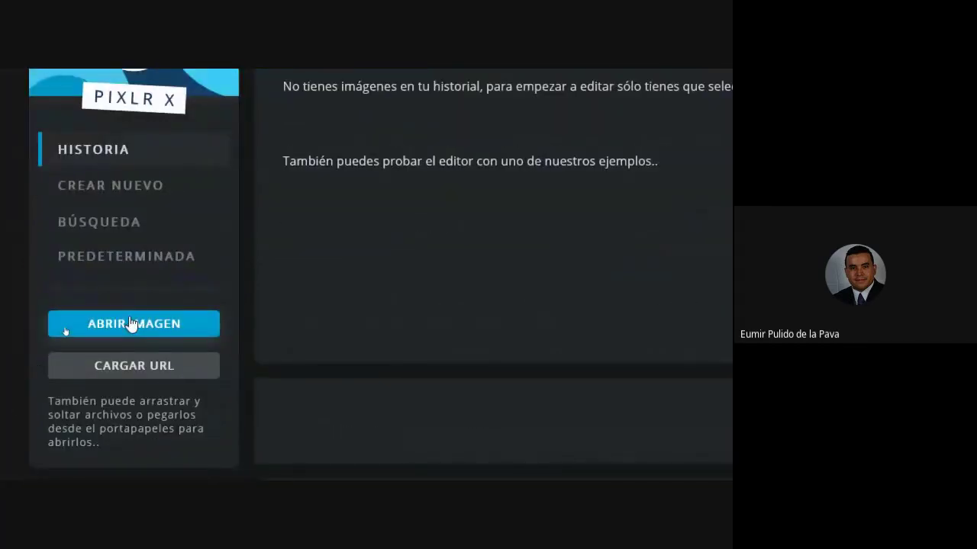
# - Open niño2.jpg from the Desktop in Pixlr X and bring up the Recorte cutout tools
pyautogui.click(135, 324)
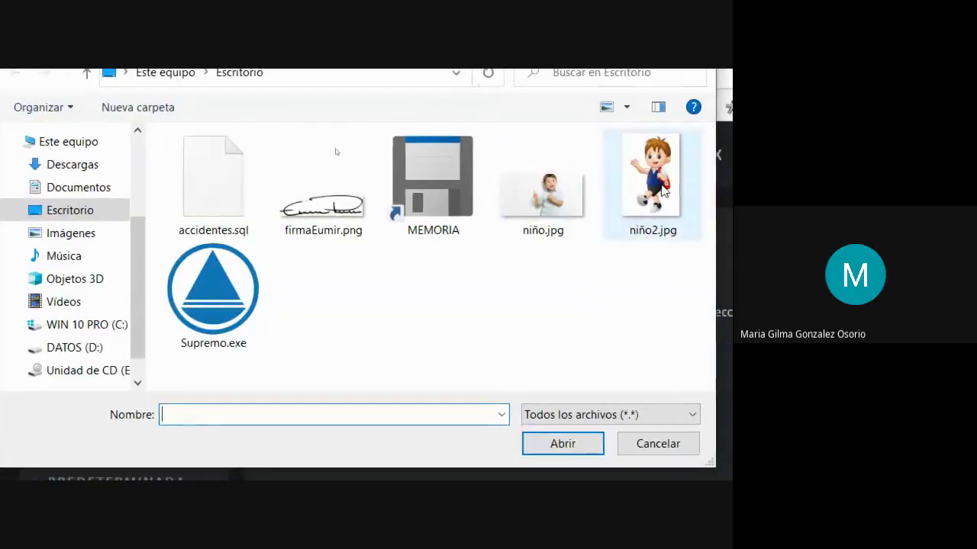
pyautogui.click(656, 183)
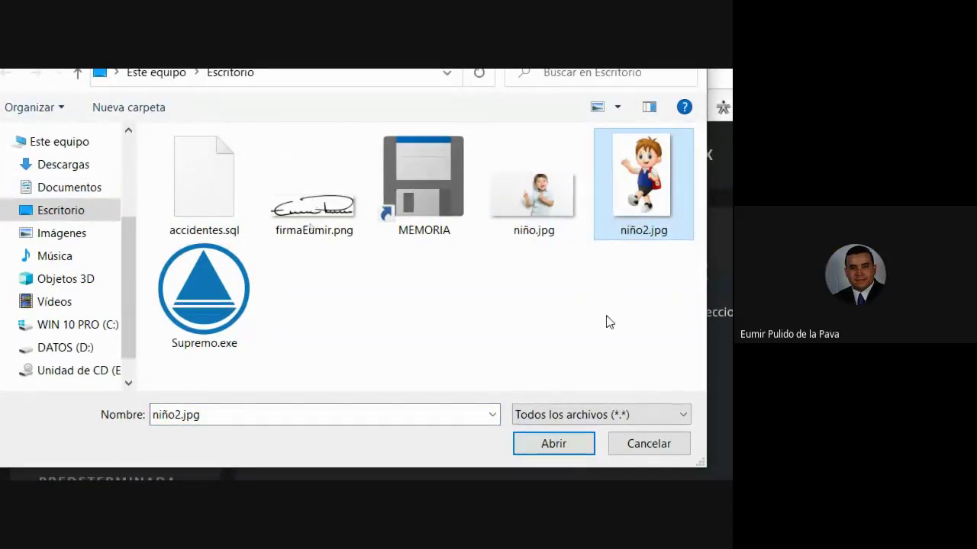
pyautogui.click(554, 445)
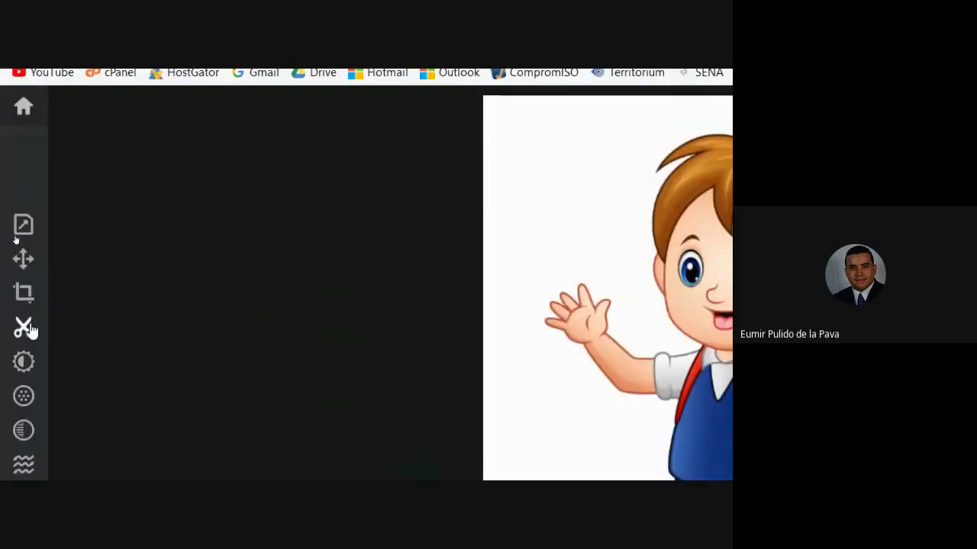
pyautogui.click(26, 328)
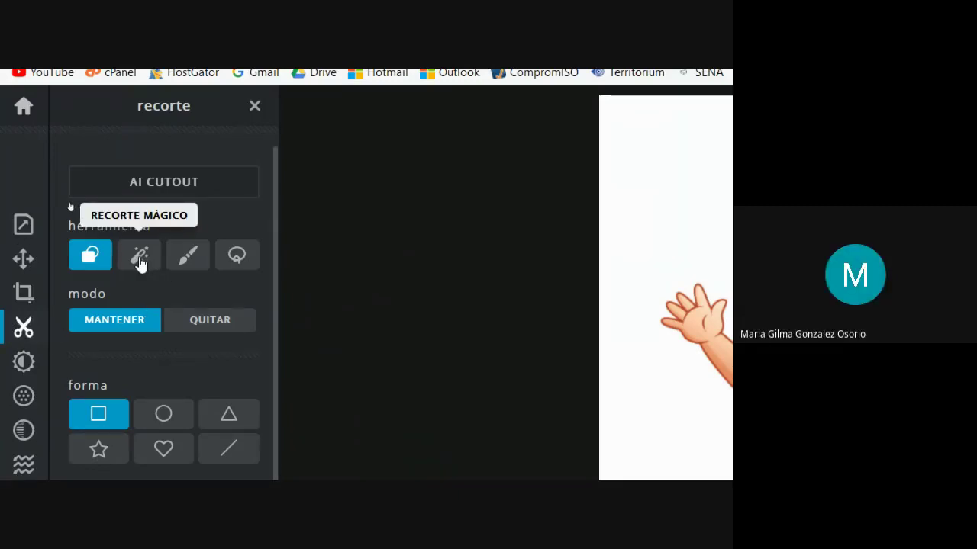
# - Use the Recorte mágico wand in QUITAR mode to remove the white background
pyautogui.click(140, 257)
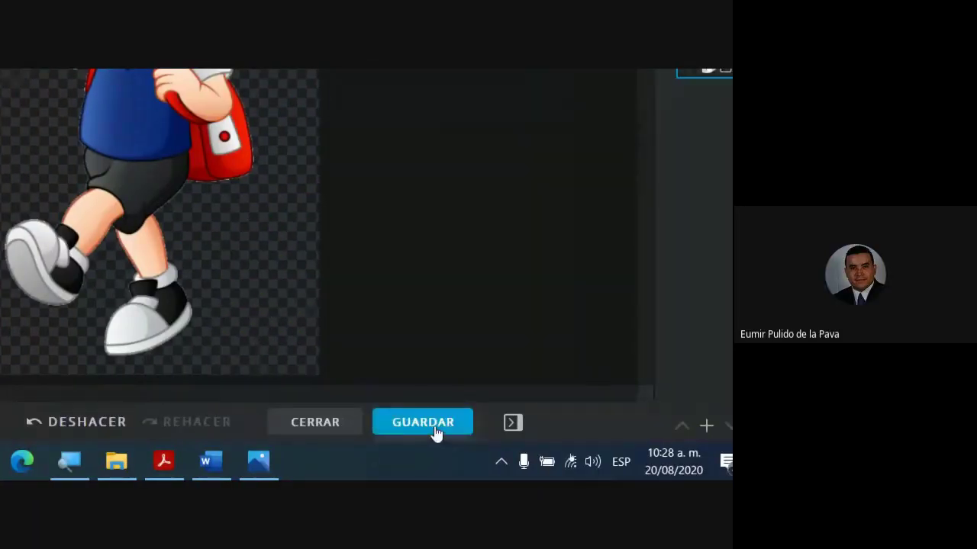
# - Save the cut-out schoolboy as a PNG file under a new name
pyautogui.click(437, 433)
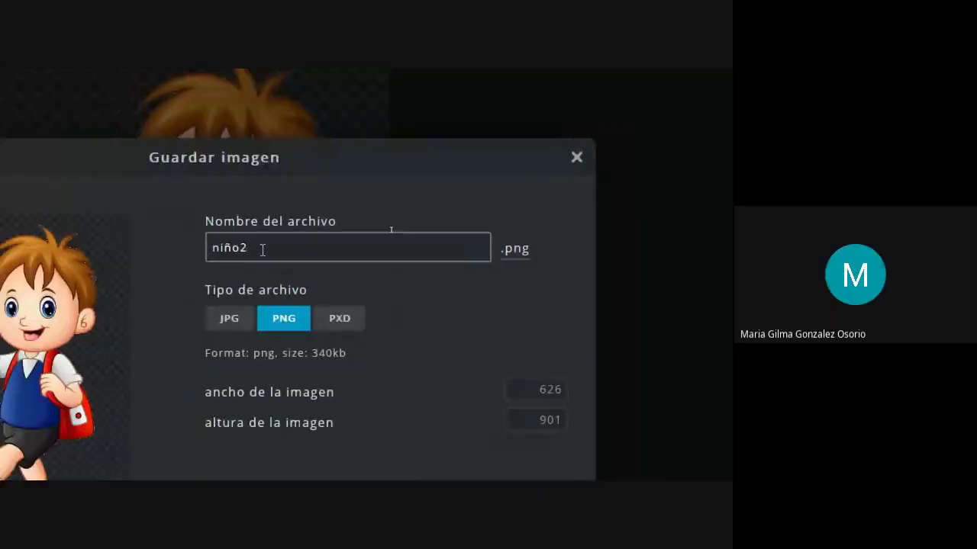
pyautogui.moveTo(299, 247); pyautogui.dragTo(212, 248)
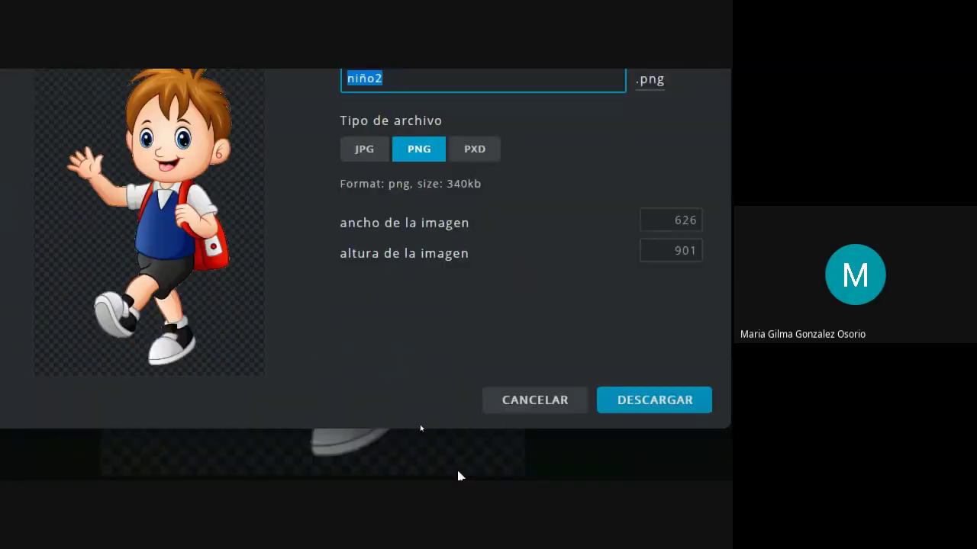
pyautogui.click(468, 374)
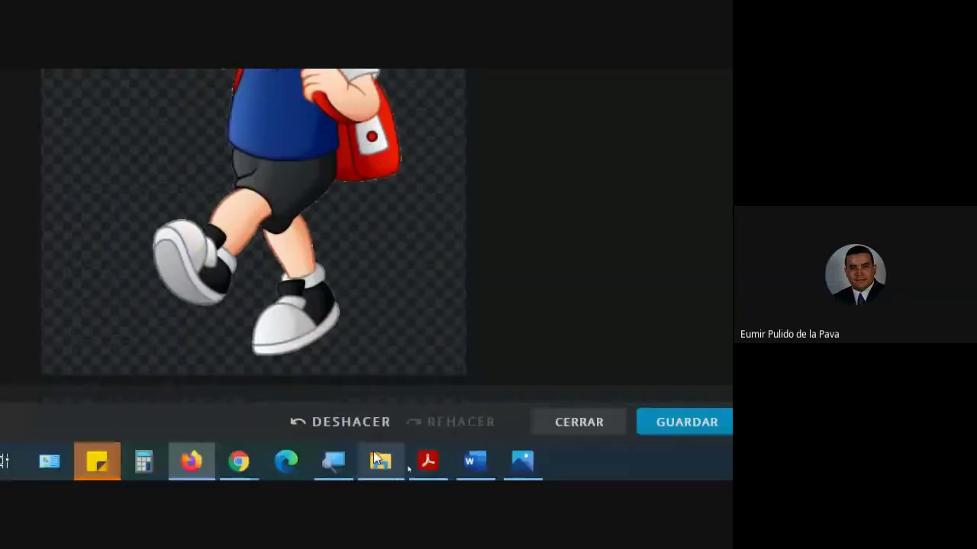
# - Reduce the magnifier to 100%, hide its toolbar, and switch to the Gmail inbox
pyautogui.click(330, 463)
pyautogui.click(137, 219)
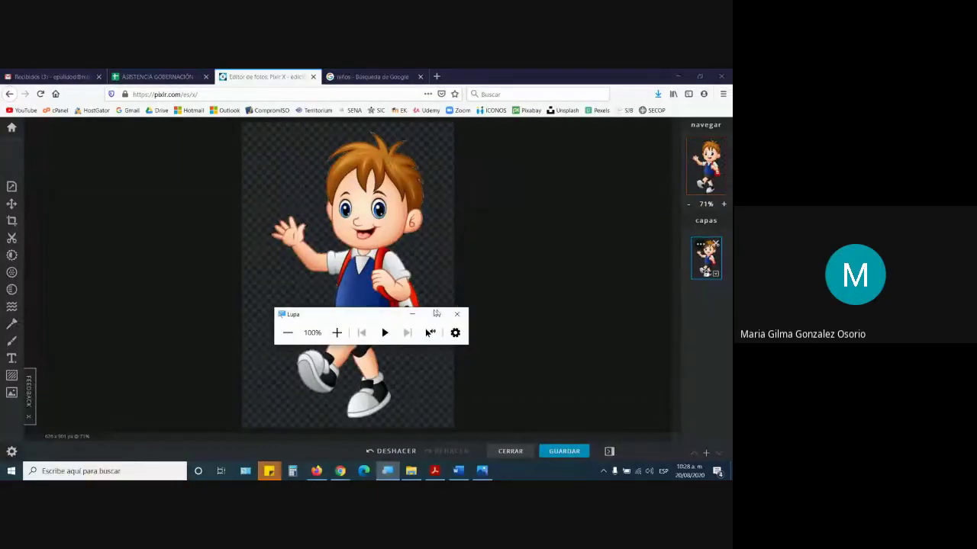
pyautogui.click(411, 315)
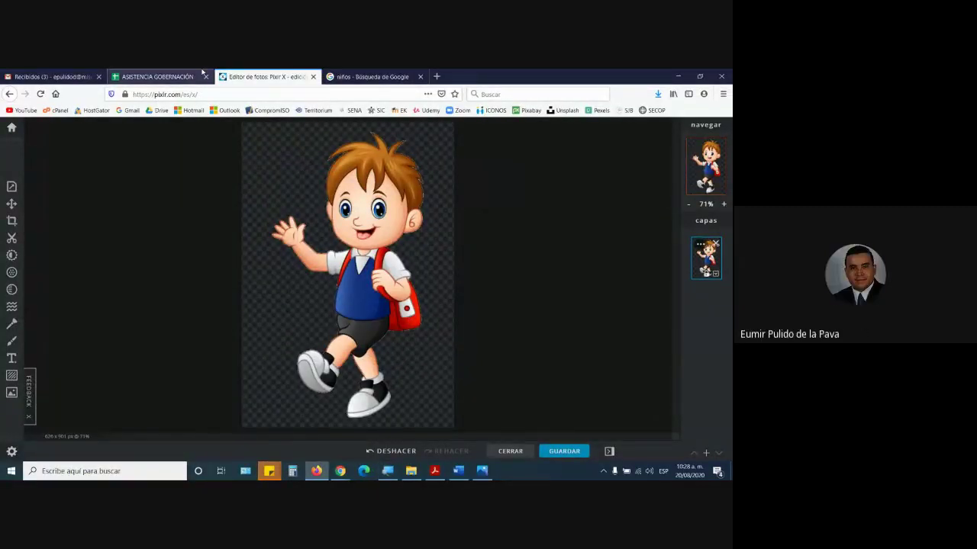
pyautogui.click(36, 73)
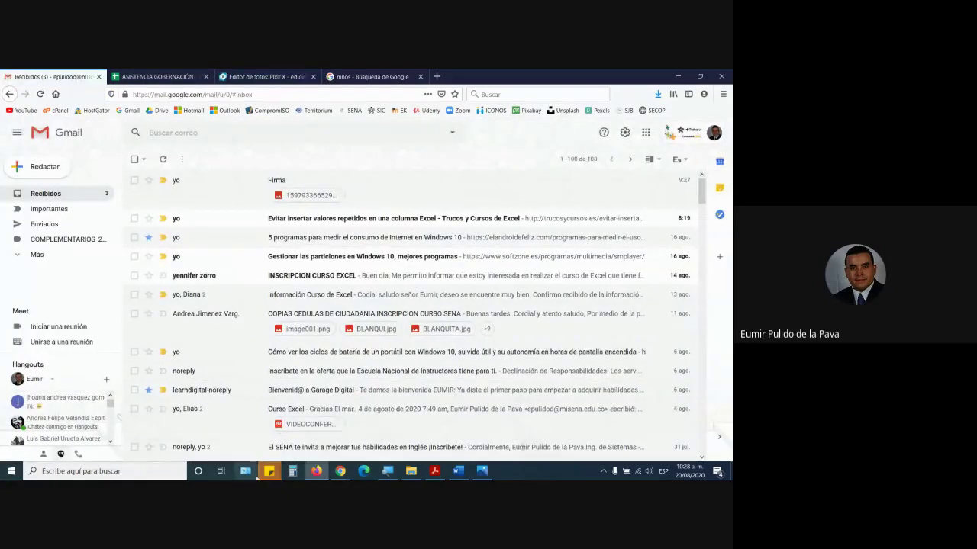
# - Turn on the Magnifier and enlarge the Gmail inbox from 100% to 200%
pyautogui.click(387, 471)
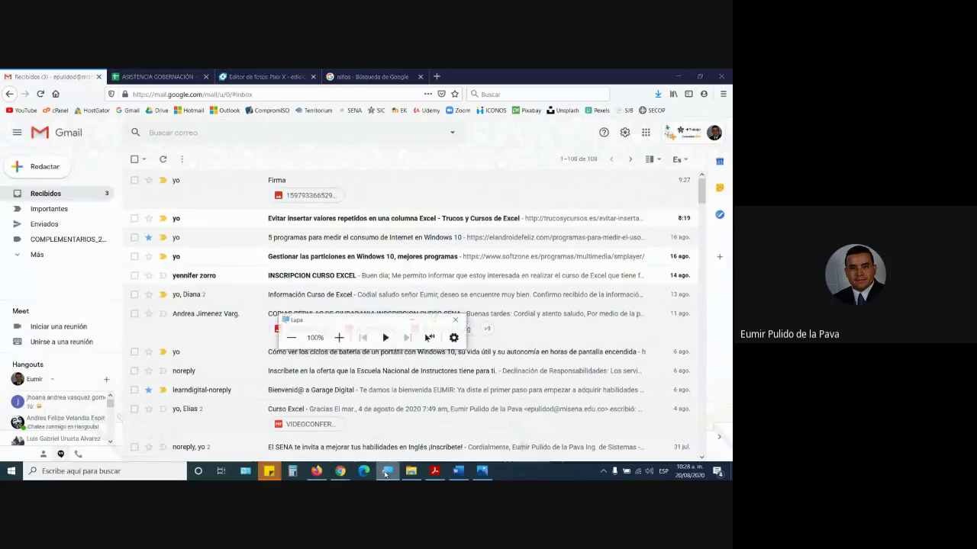
pyautogui.click(337, 332)
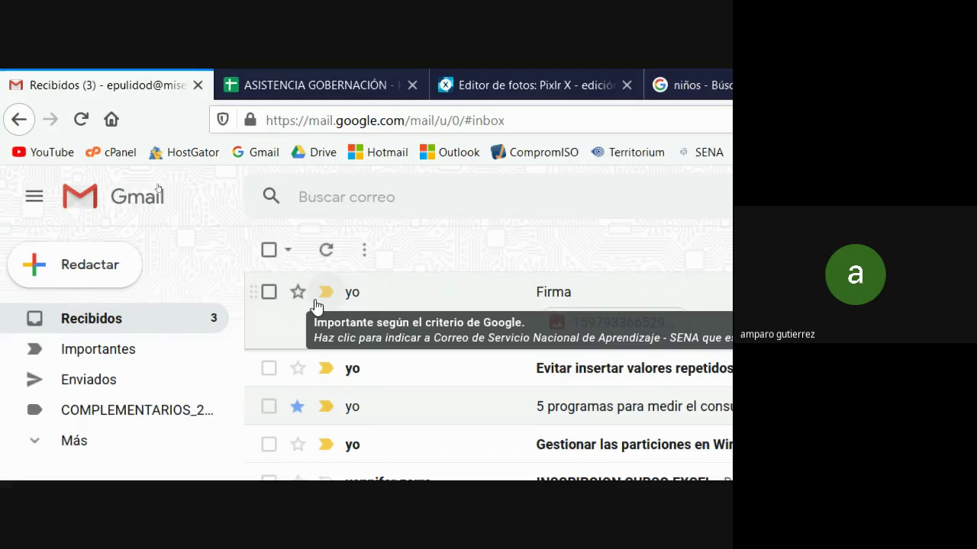
# - Sign in to Outlook via the Hotmail bookmark with the saved password, declining to stay signed in
pyautogui.click(591, 76)
pyautogui.click(374, 153)
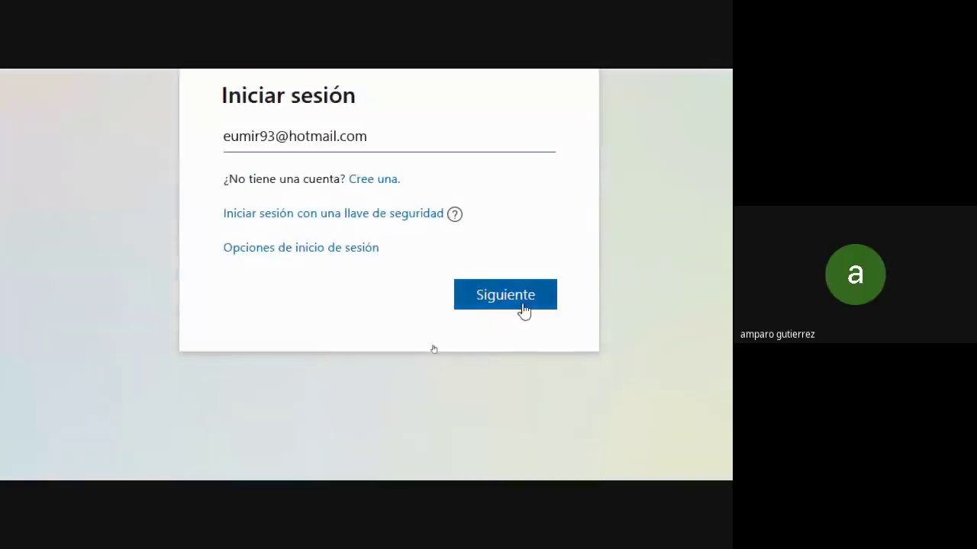
pyautogui.click(524, 309)
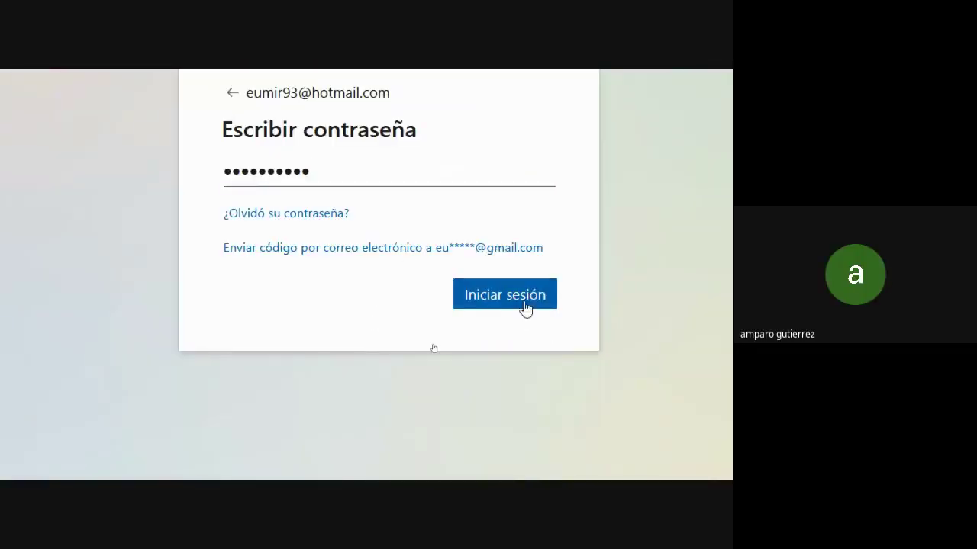
pyautogui.click(526, 307)
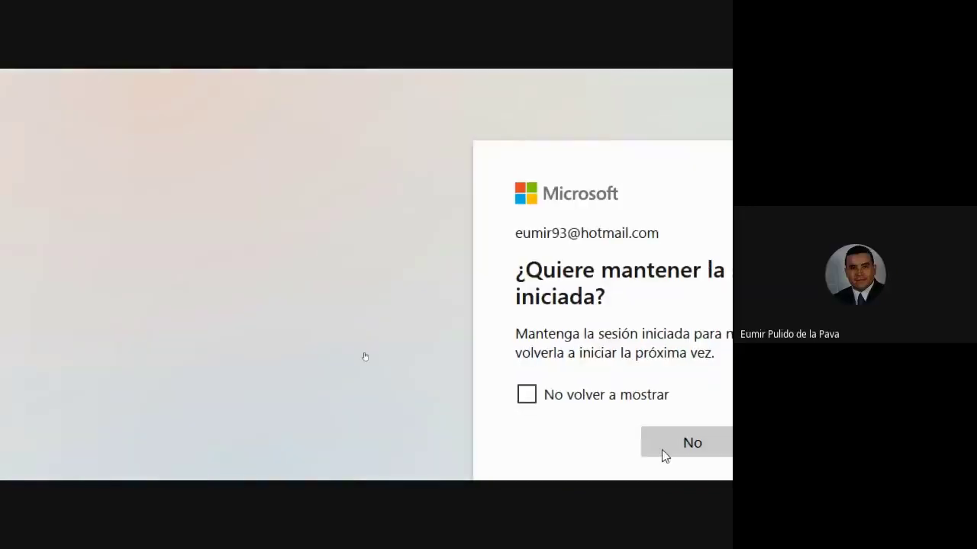
pyautogui.click(663, 451)
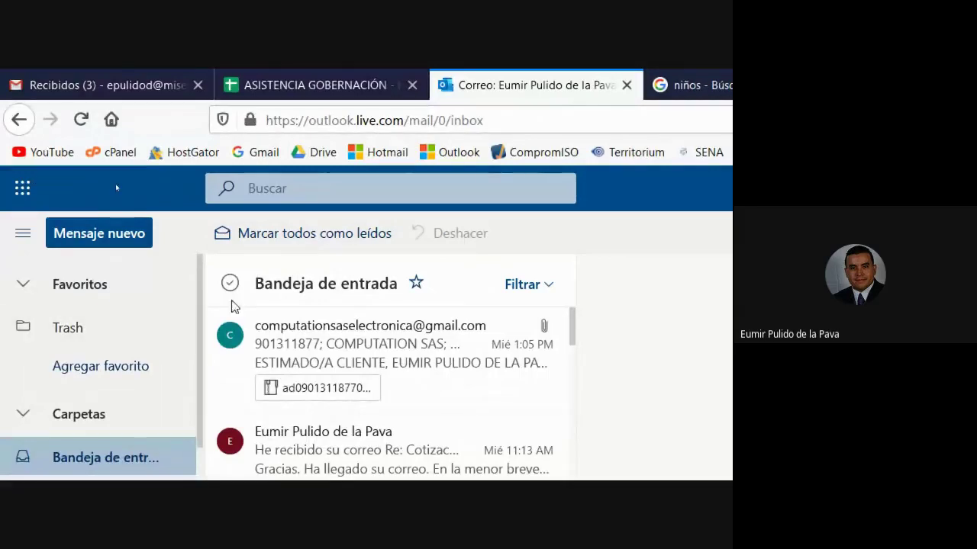
# - Briefly check the Outlook mailbox, then return to the Gmail Recibidos inbox
pyautogui.click(86, 71)
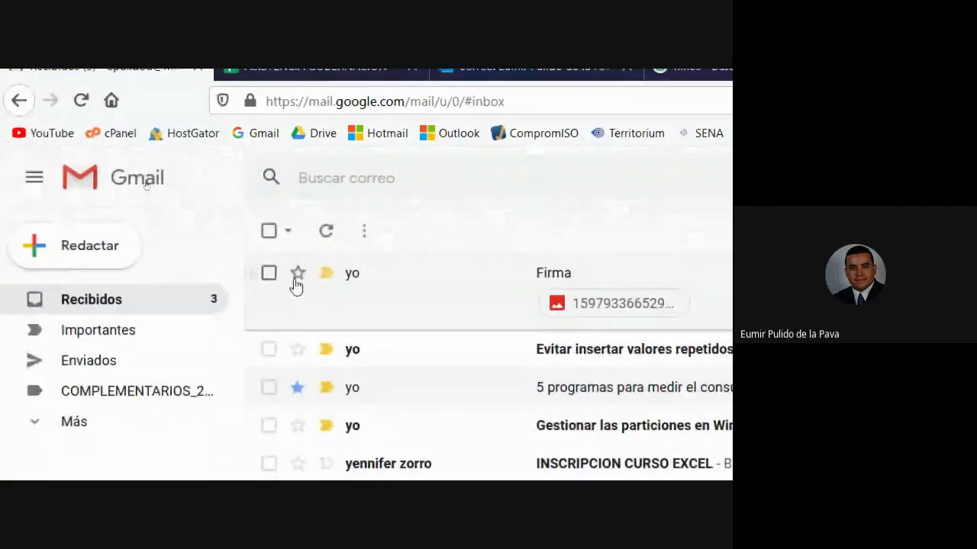
pyautogui.click(519, 69)
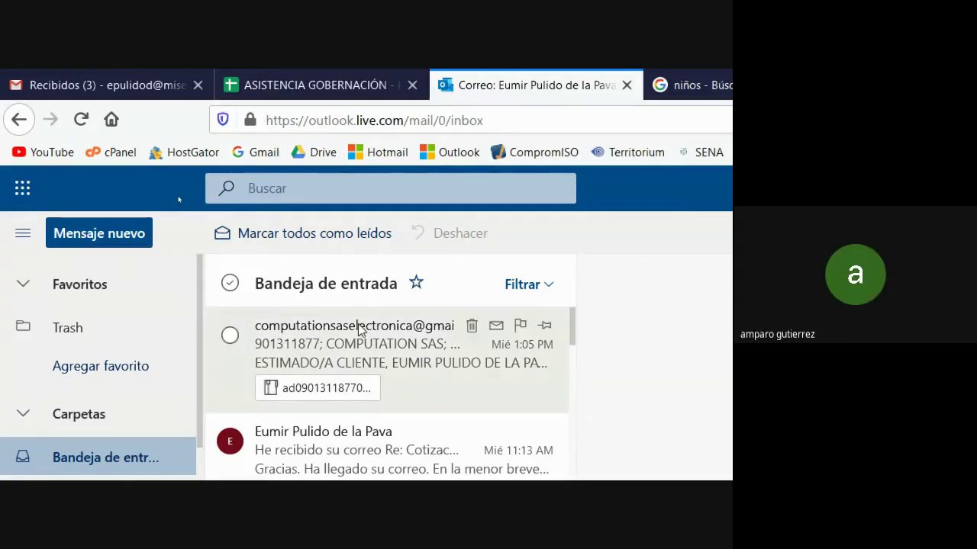
pyautogui.click(95, 77)
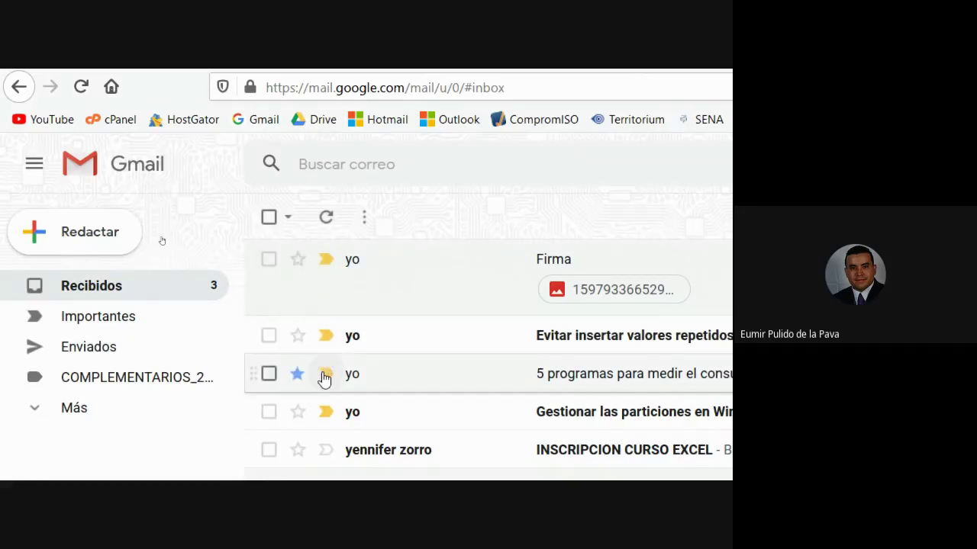
pyautogui.click(297, 372)
pyautogui.click(297, 372)
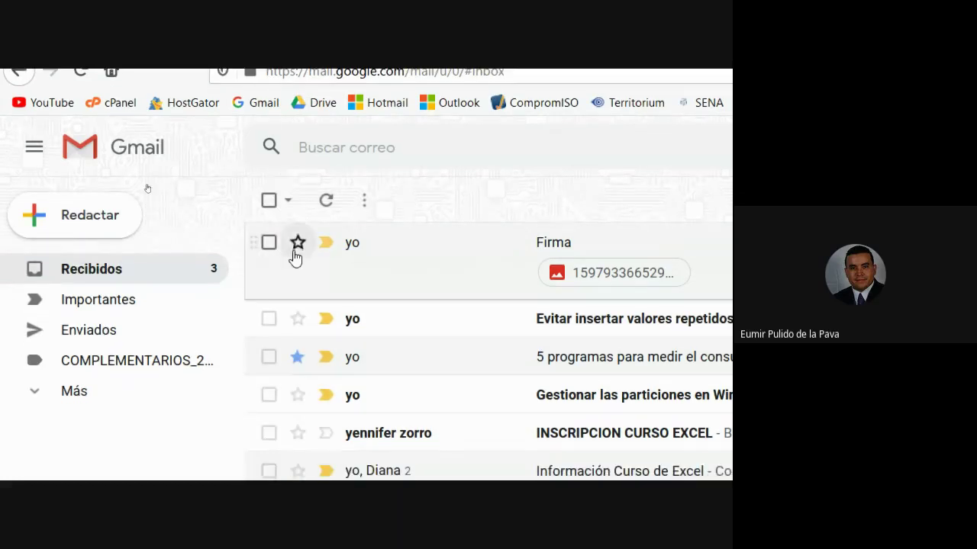
pyautogui.click(298, 244)
pyautogui.click(297, 244)
pyautogui.click(297, 245)
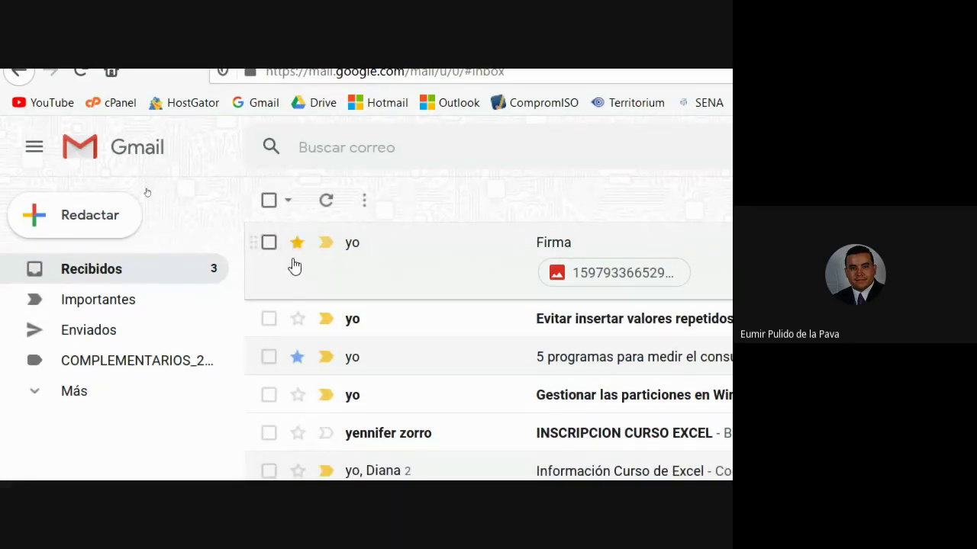
pyautogui.click(297, 244)
pyautogui.click(297, 244)
pyautogui.click(297, 246)
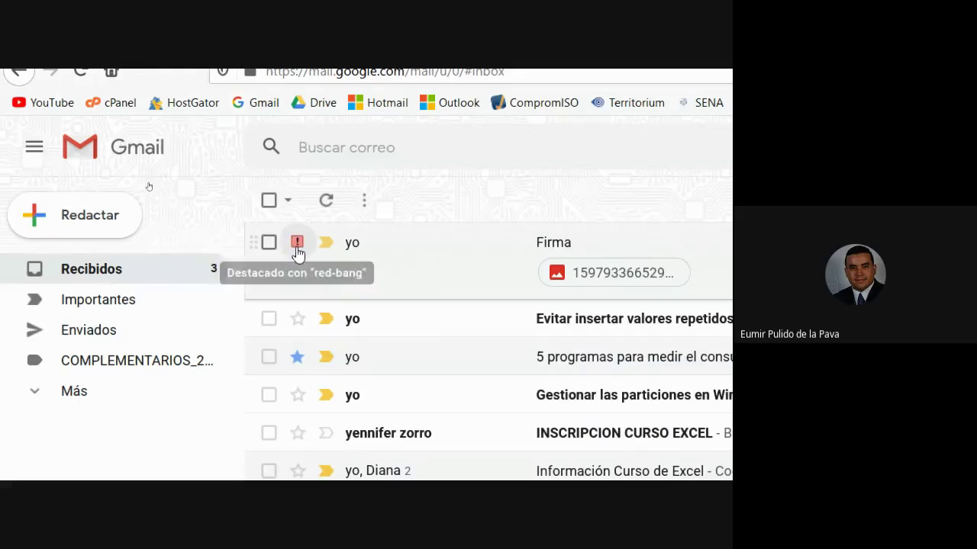
pyautogui.click(297, 245)
pyautogui.click(297, 246)
pyautogui.click(297, 245)
pyautogui.click(297, 246)
pyautogui.click(297, 246)
pyautogui.click(297, 246)
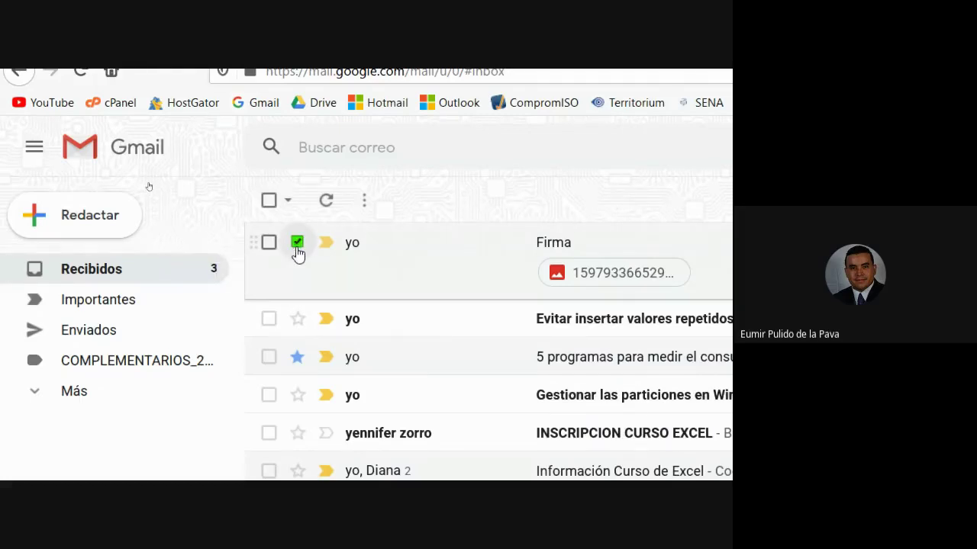
pyautogui.click(297, 245)
pyautogui.click(297, 244)
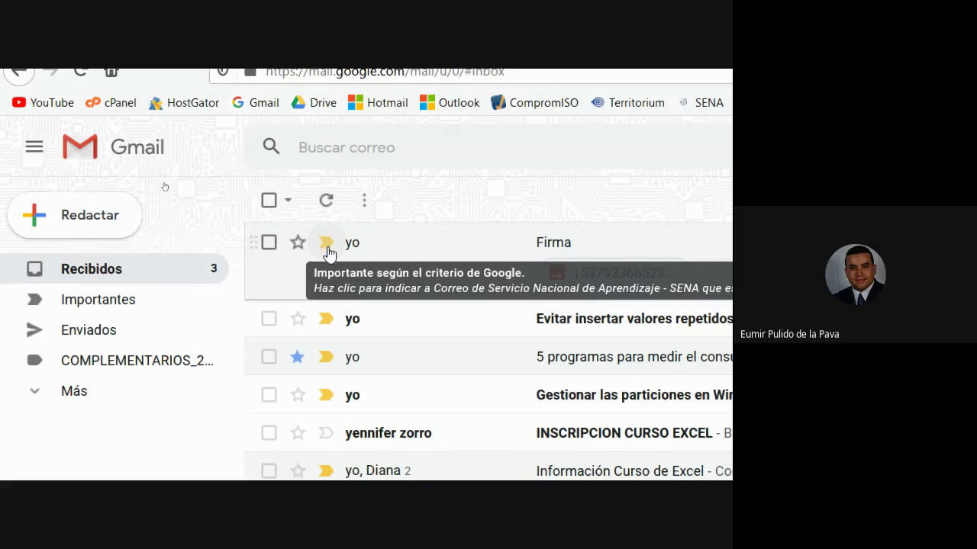
# - Mark the COPIAS CEDULAS DE CIUDADANIA email as important, zooming in to find it
pyautogui.scroll(-2, 386, 397)
pyautogui.scroll(-2, 383, 467)
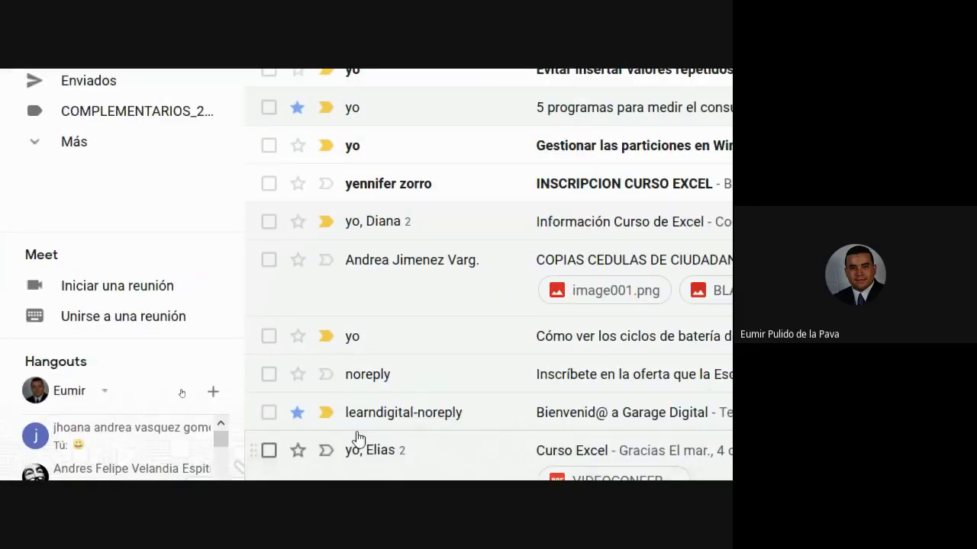
pyautogui.press('super+plus')
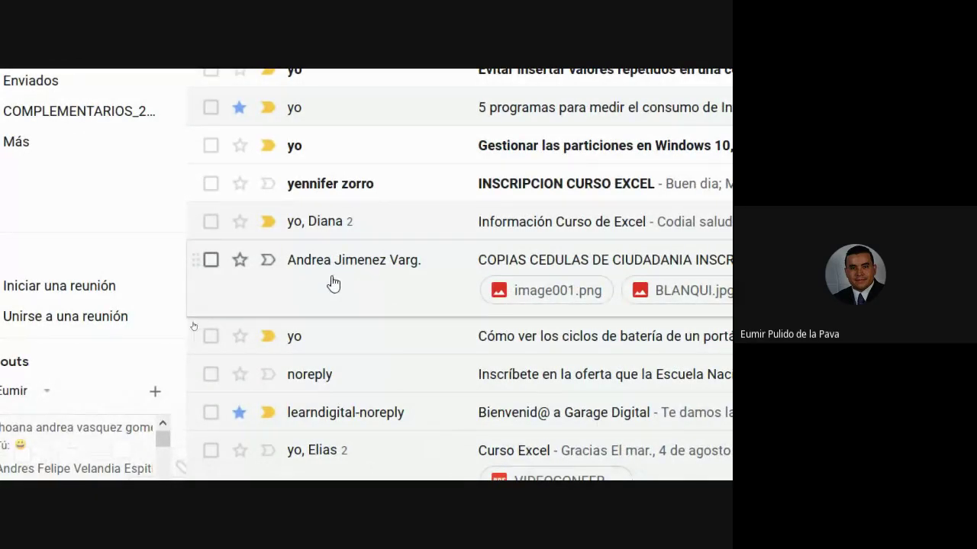
pyautogui.click(267, 260)
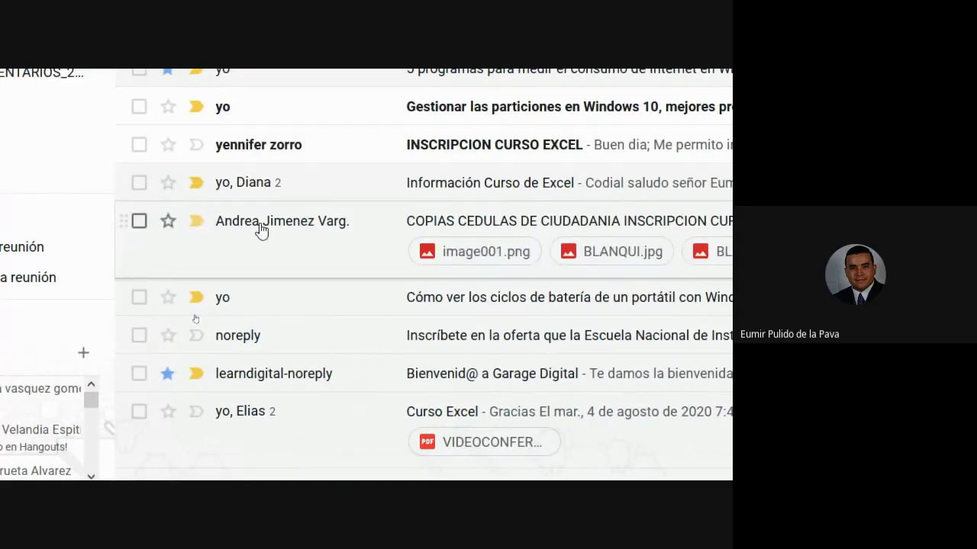
pyautogui.moveTo(260, 229)
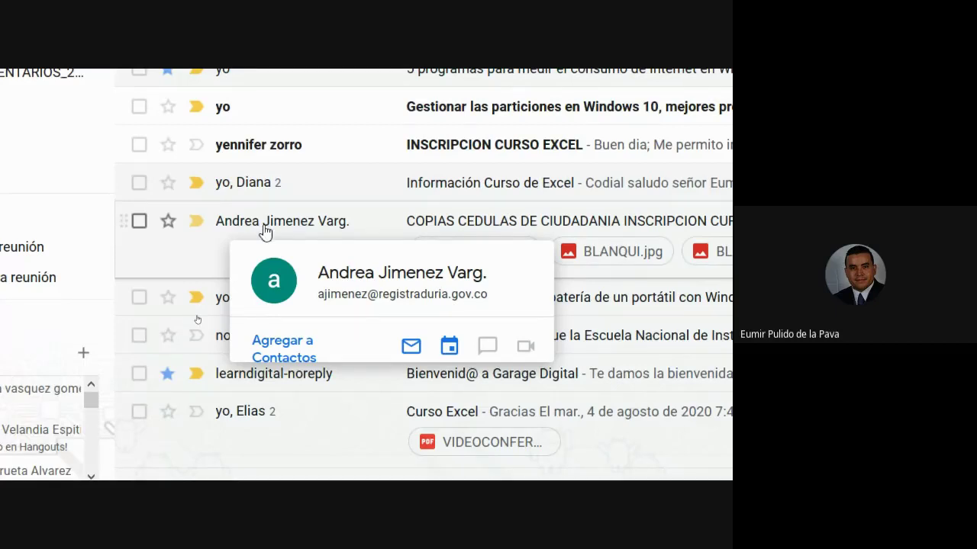
pyautogui.scroll(1, 276, 111)
pyautogui.scroll(3, 276, 111)
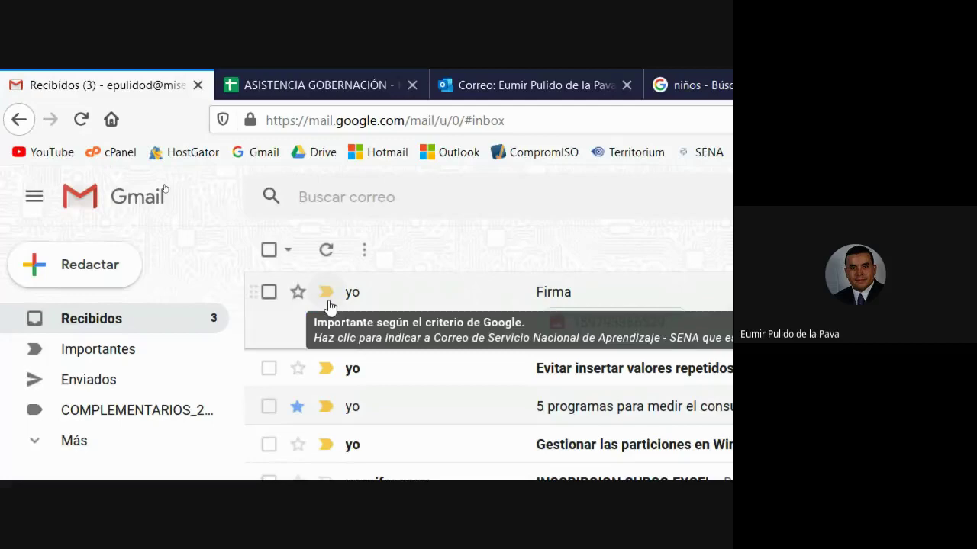
# - Unmark the Firma and 'Evitar insertar valores repetidos' emails as important, then go to Outlook
pyautogui.scroll(-10, 458, 458)
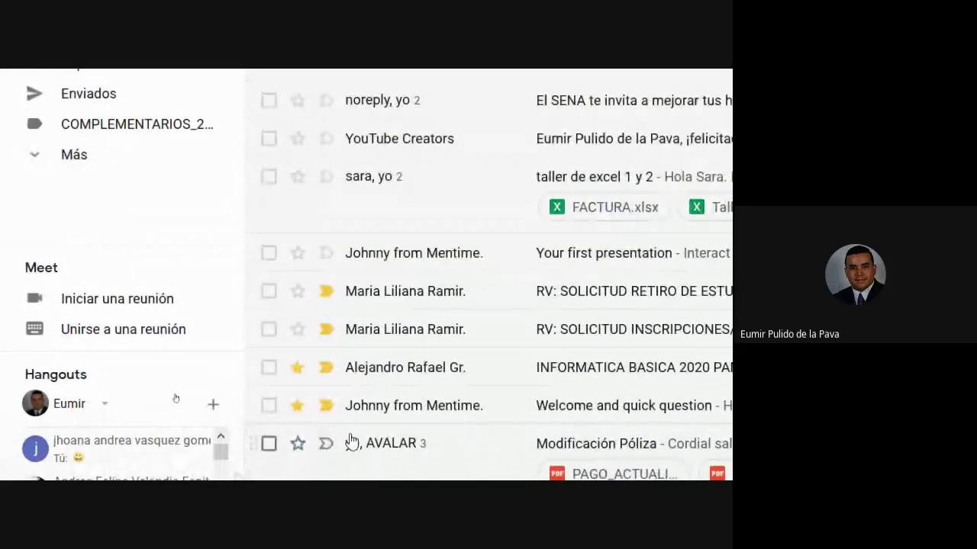
pyautogui.scroll(5, 397, 207)
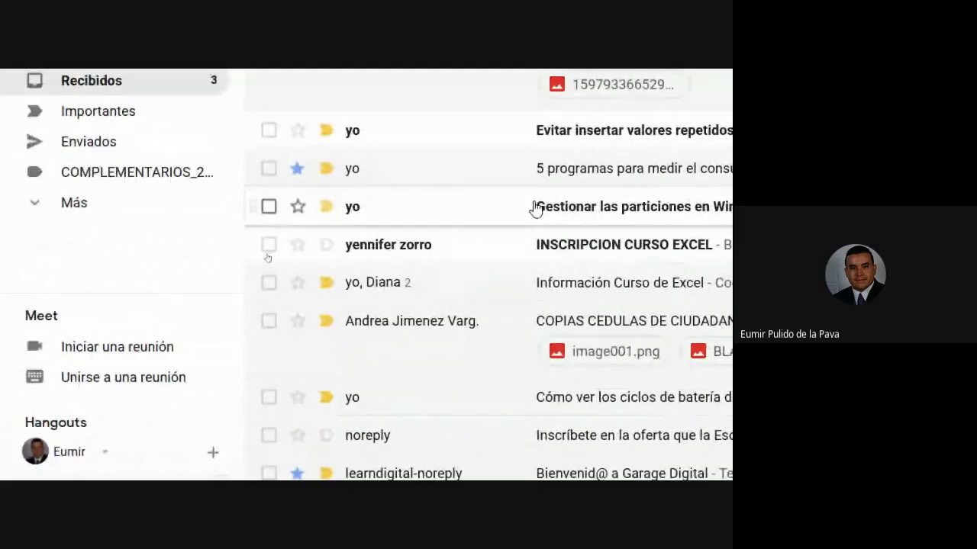
pyautogui.scroll(1, 427, 198)
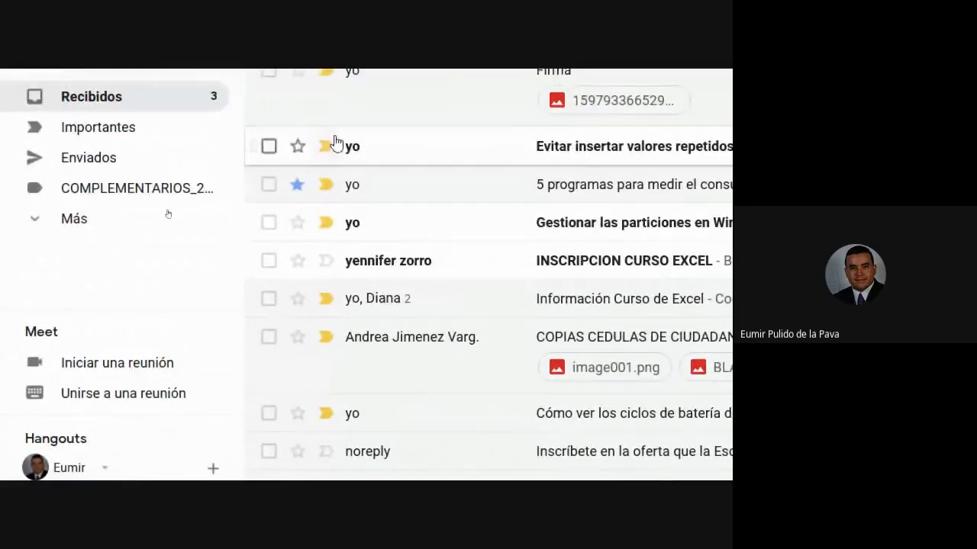
pyautogui.scroll(3, 336, 142)
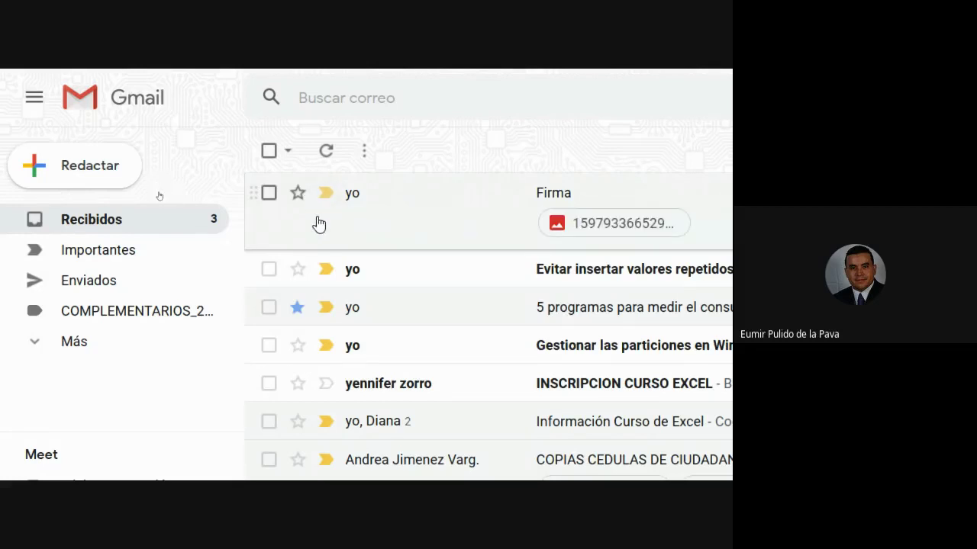
pyautogui.click(325, 196)
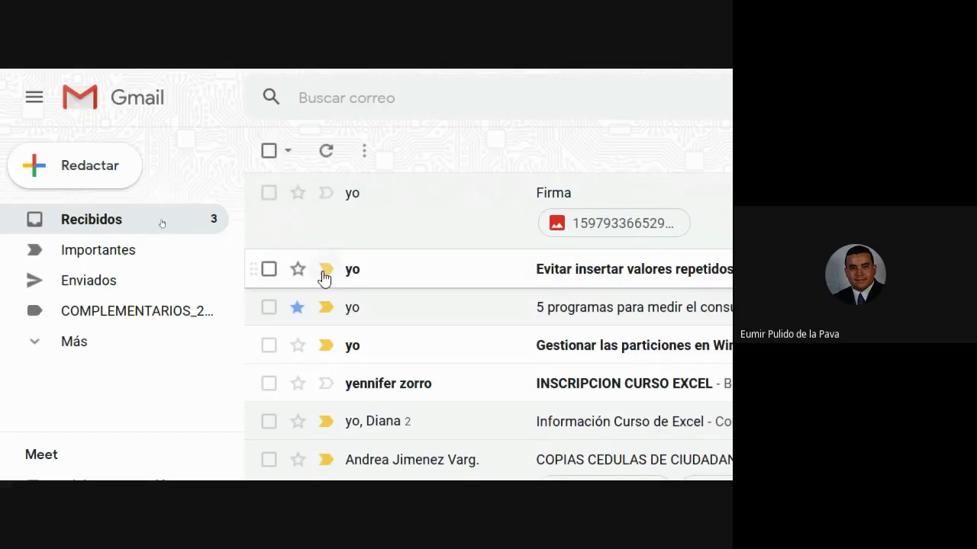
pyautogui.click(325, 270)
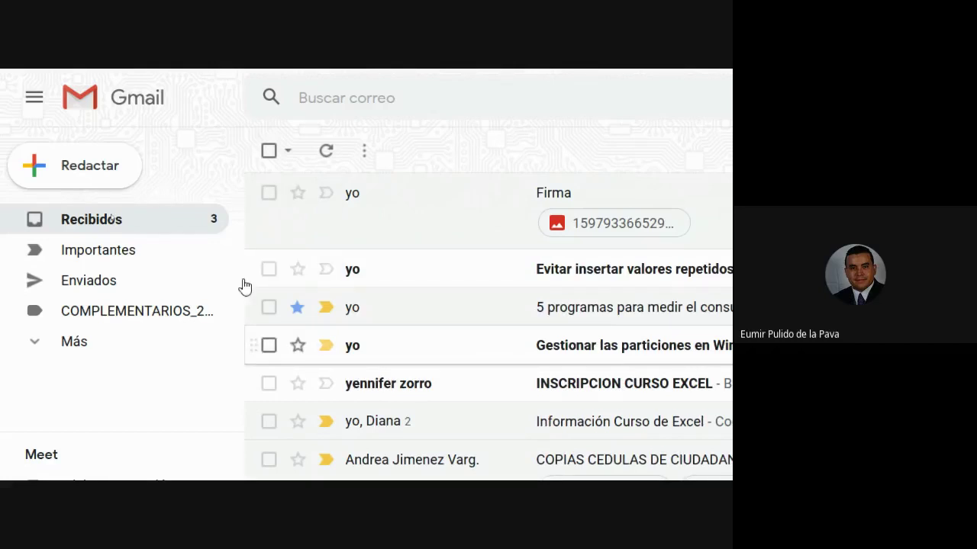
pyautogui.moveTo(44, 76)
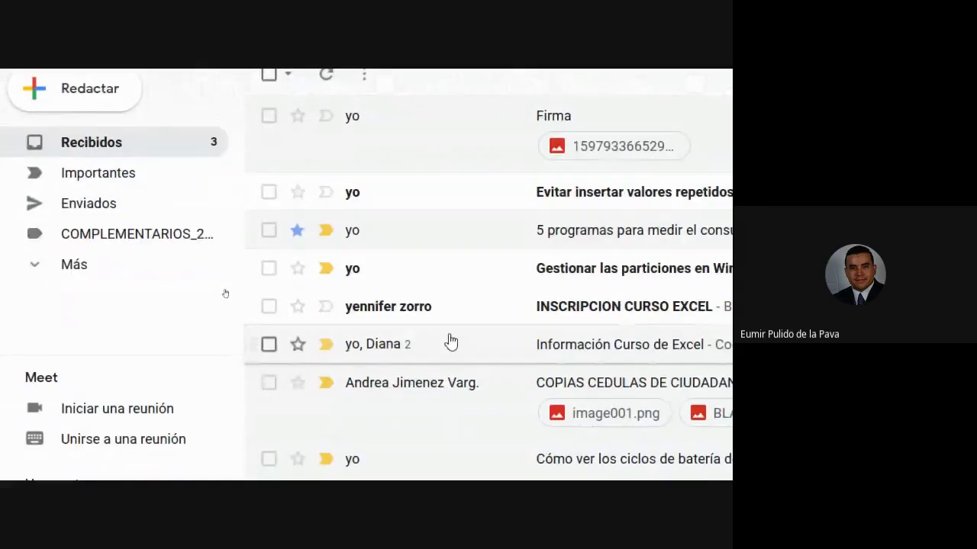
pyautogui.click(519, 79)
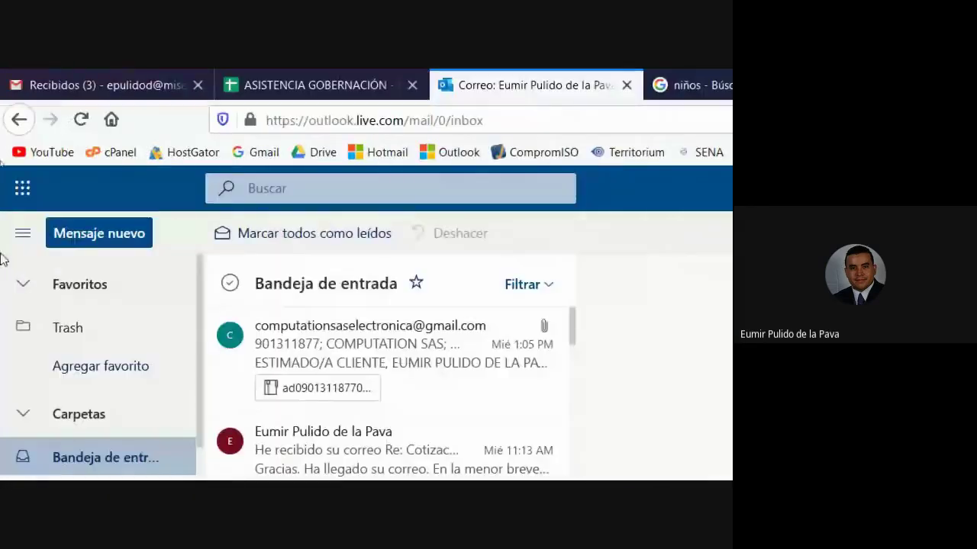
# - Mark the Firma and Excel-tip messages as important in Gmail, then return to Outlook
pyautogui.click(122, 73)
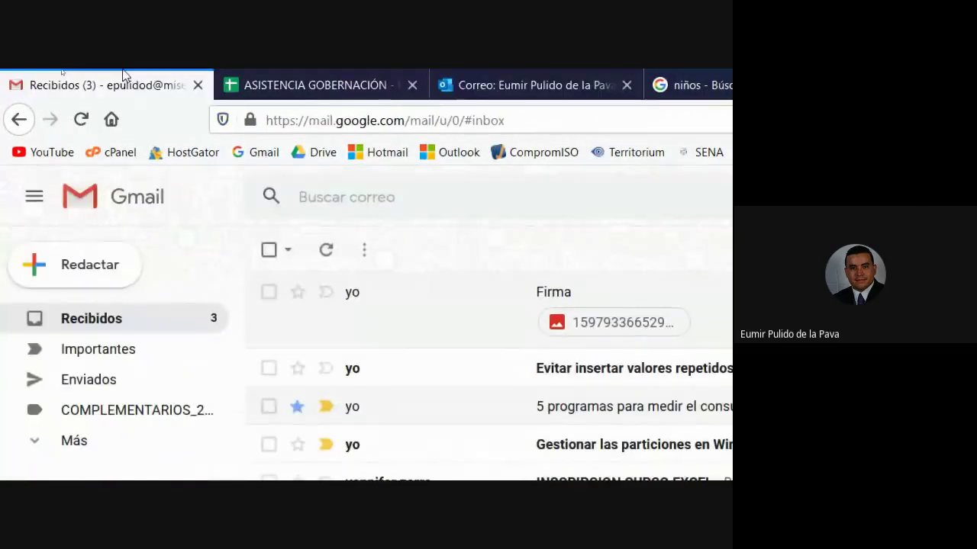
pyautogui.click(571, 70)
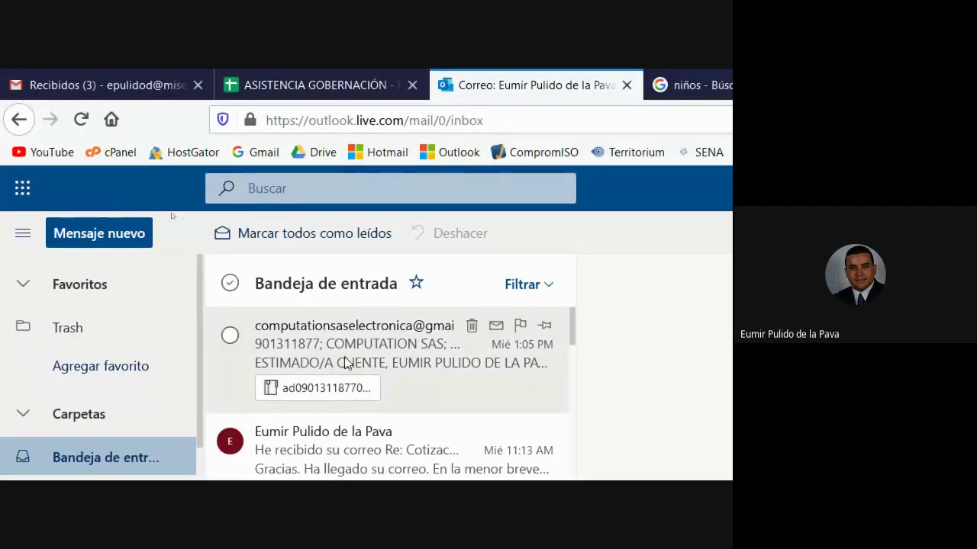
pyautogui.click(133, 76)
pyautogui.click(325, 255)
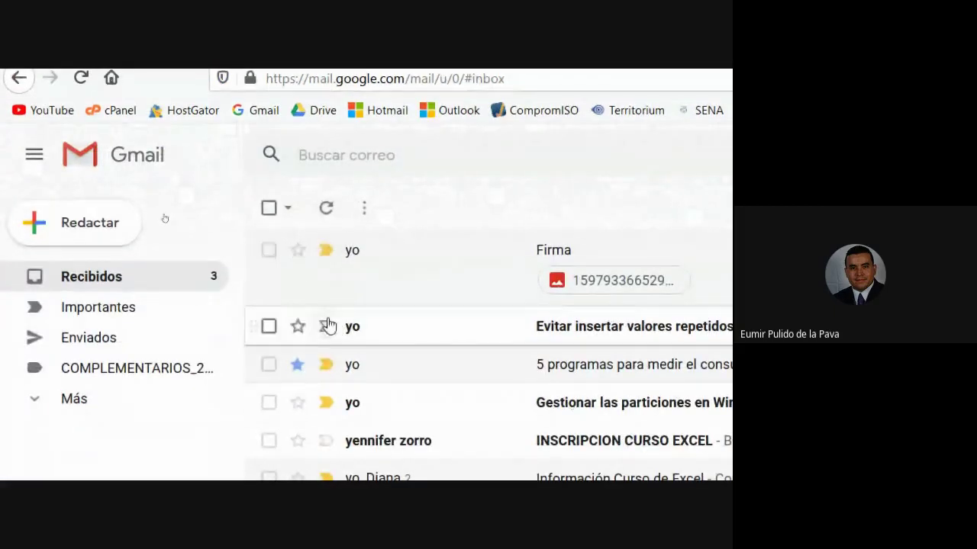
pyautogui.click(326, 326)
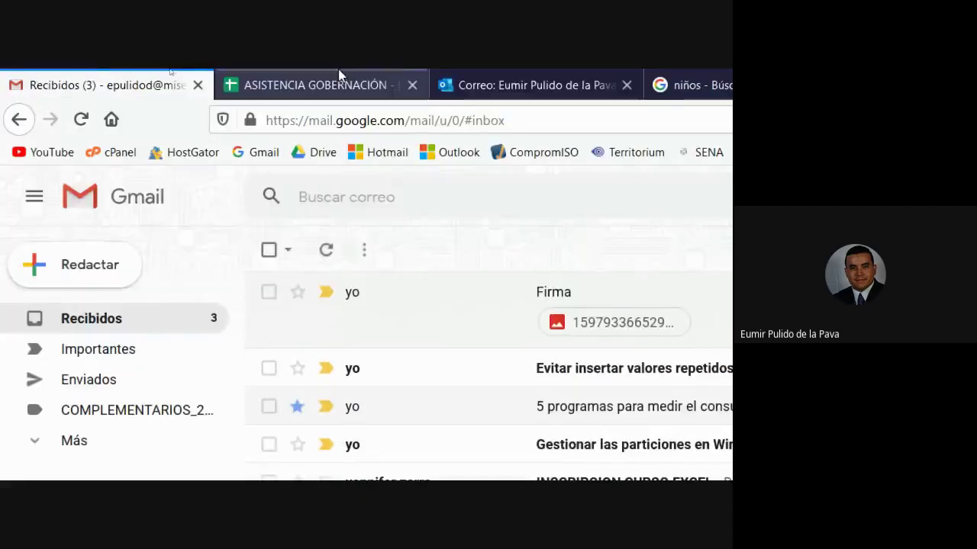
pyautogui.click(527, 85)
# - Send a test email to the suggested Gmail contact with subject 'Prueba' and body 'asd'
pyautogui.click(92, 233)
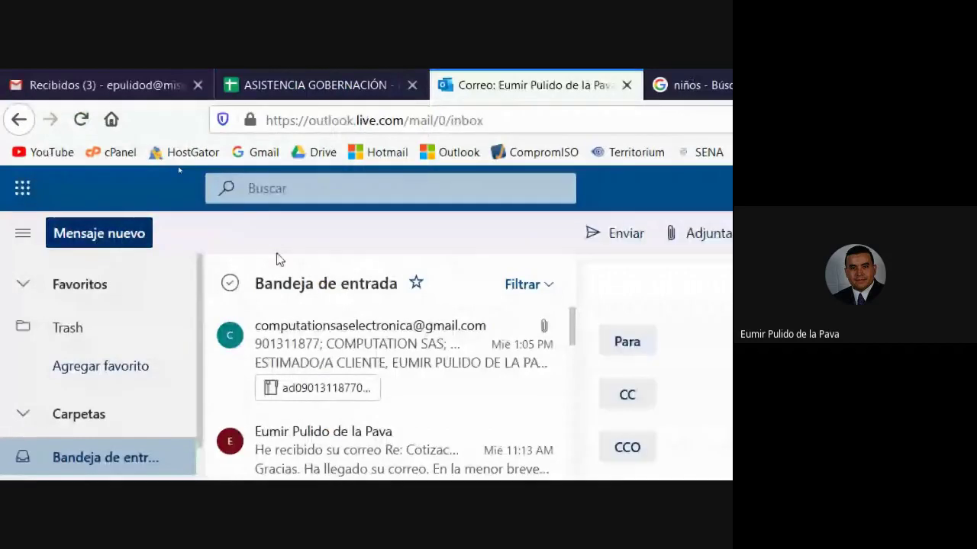
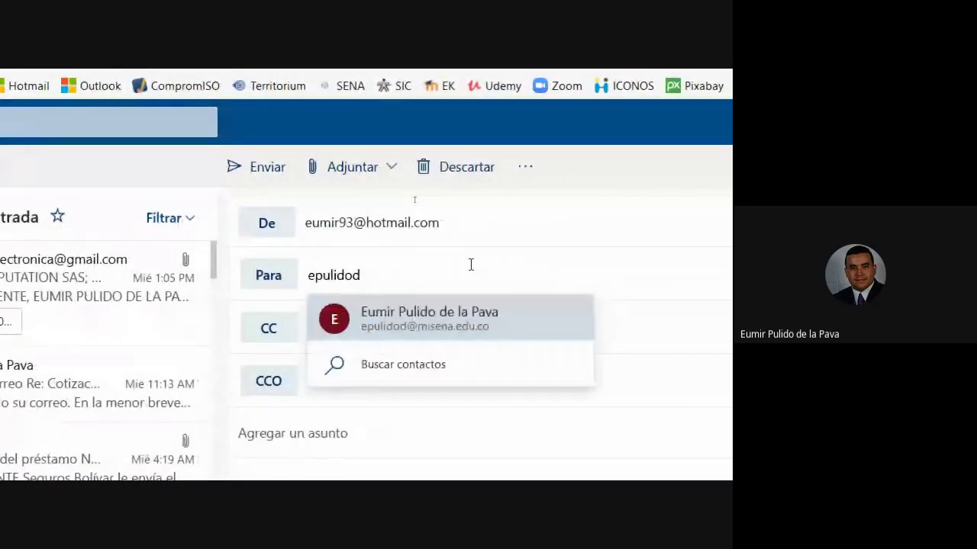
pyautogui.click(411, 323)
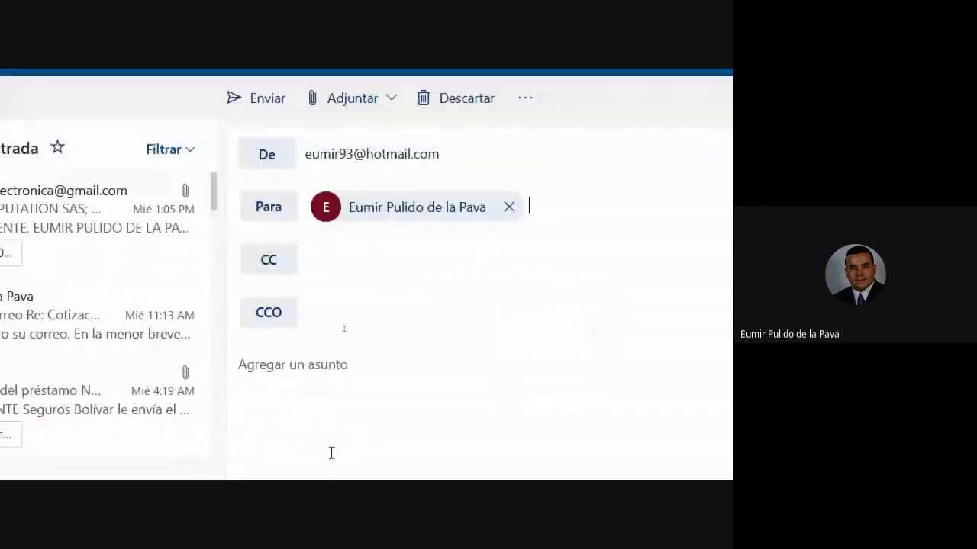
pyautogui.click(322, 363)
pyautogui.write('Prueba')
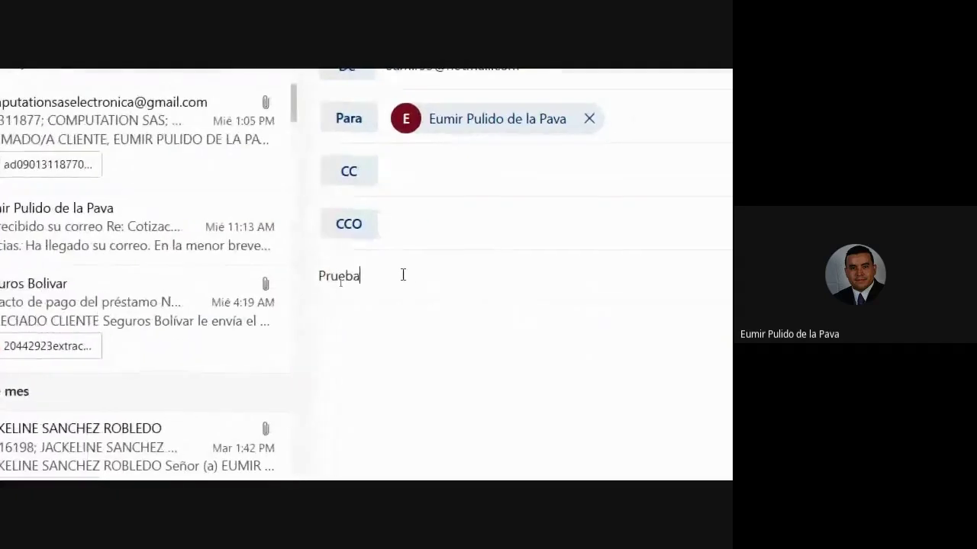
pyautogui.click(303, 414)
pyautogui.write('asd')
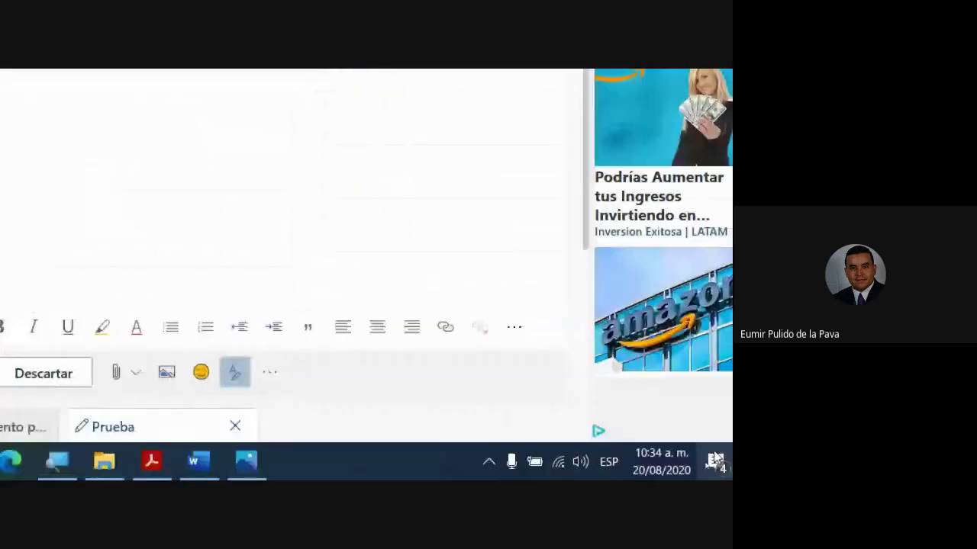
pyautogui.click(214, 388)
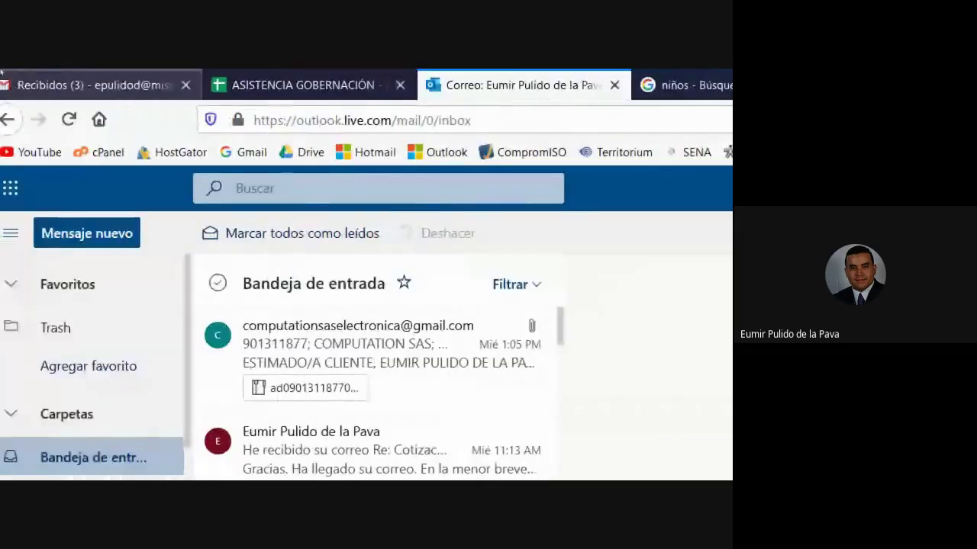
pyautogui.click(129, 83)
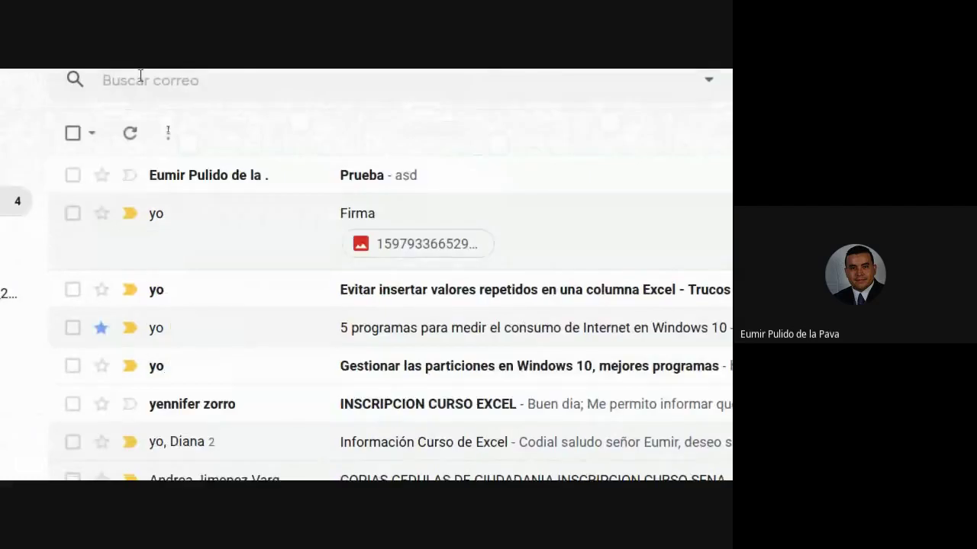
# - Flag the newly arrived Prueba message from Outlook.com as important
pyautogui.moveTo(199, 106)
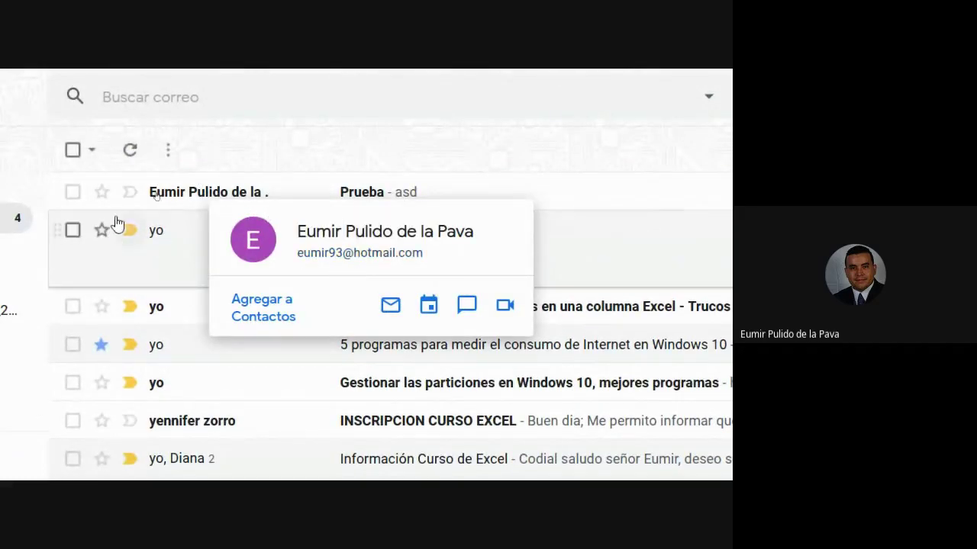
pyautogui.click(131, 194)
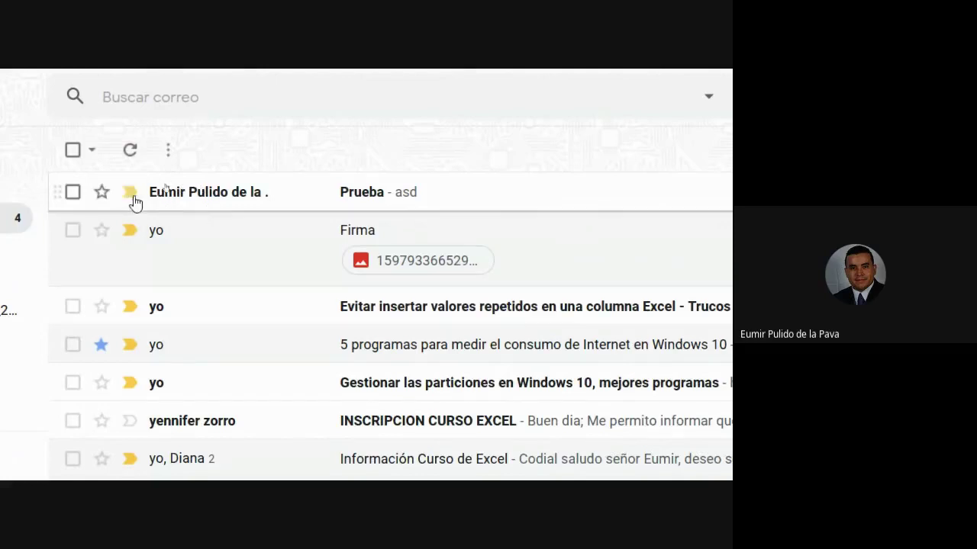
pyautogui.moveTo(154, 235)
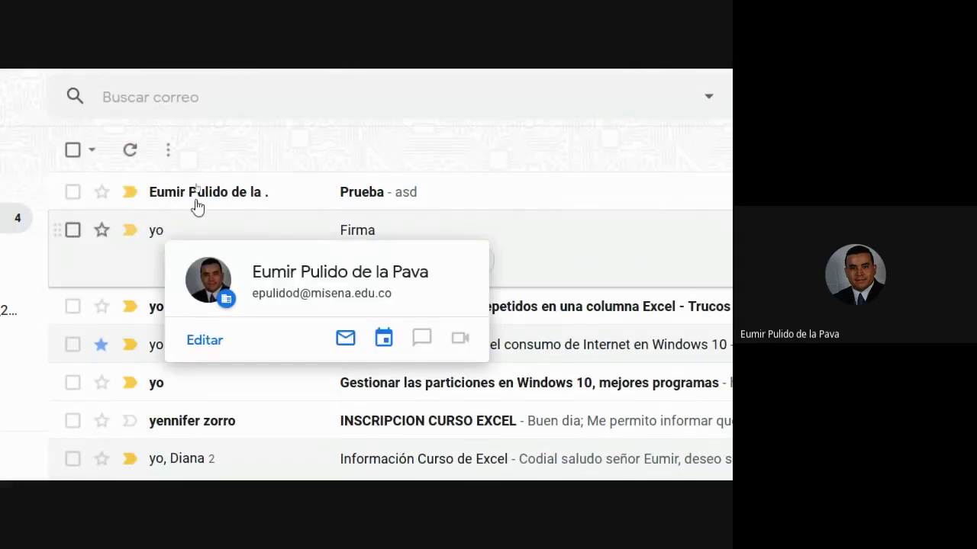
pyautogui.moveTo(212, 200)
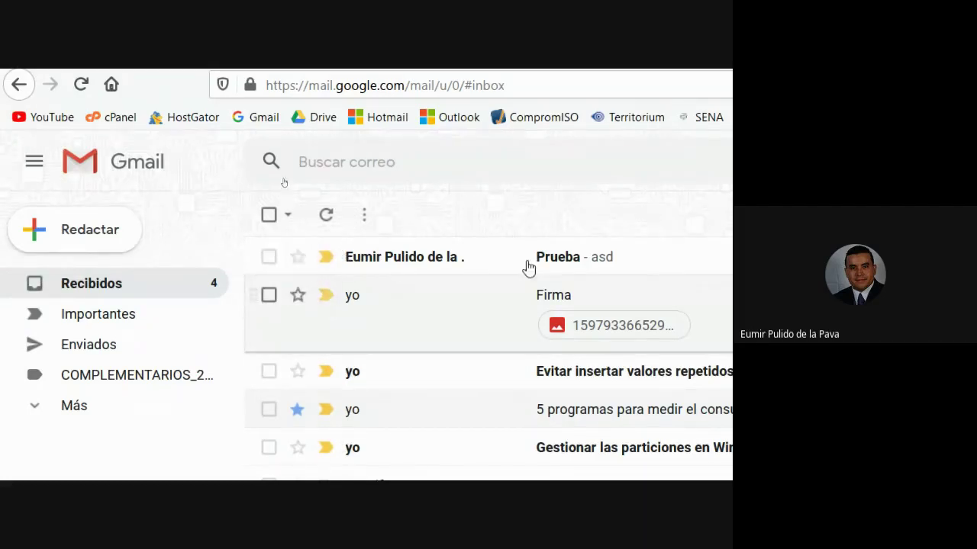
# - In Gmail's Recibidos settings, enable the Social and Promociones categories and save the changes
pyautogui.click(551, 166)
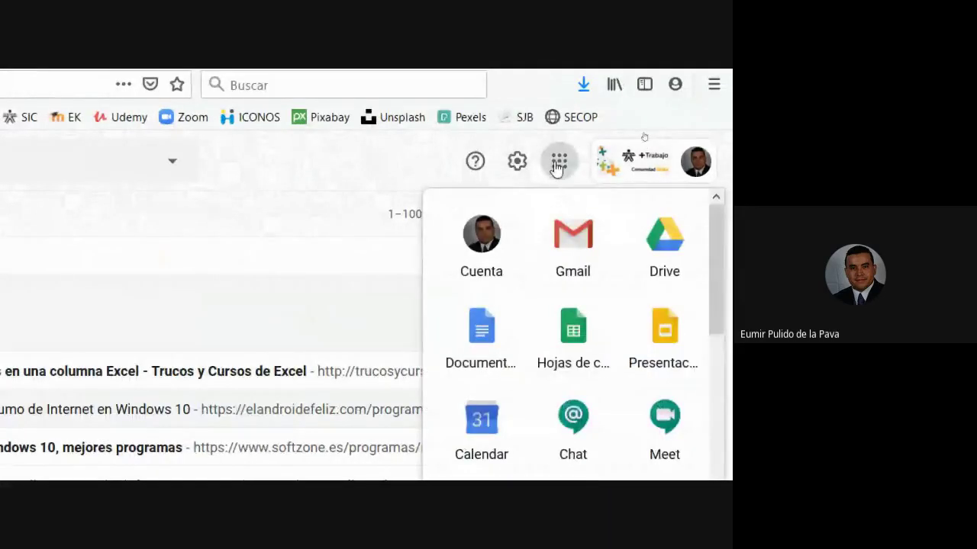
pyautogui.click(551, 166)
pyautogui.click(516, 164)
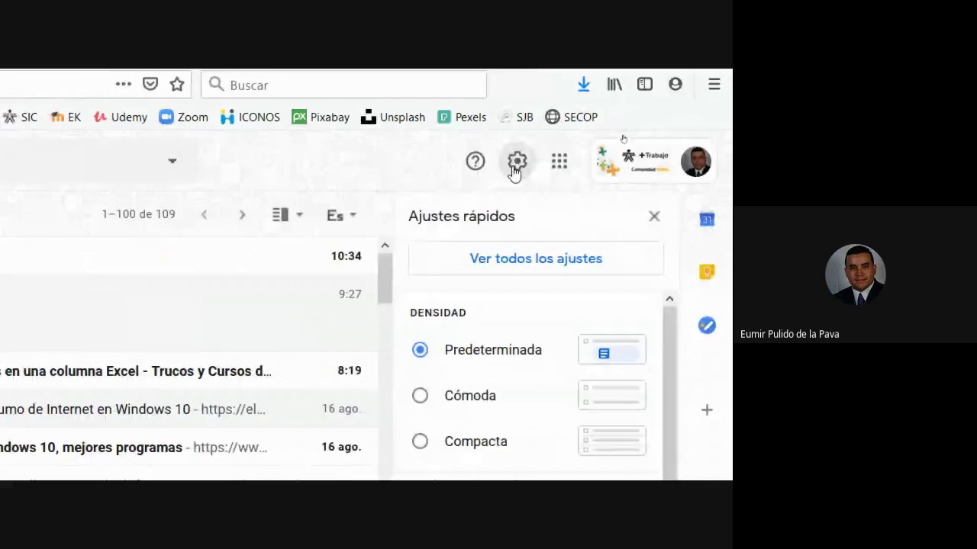
pyautogui.click(535, 263)
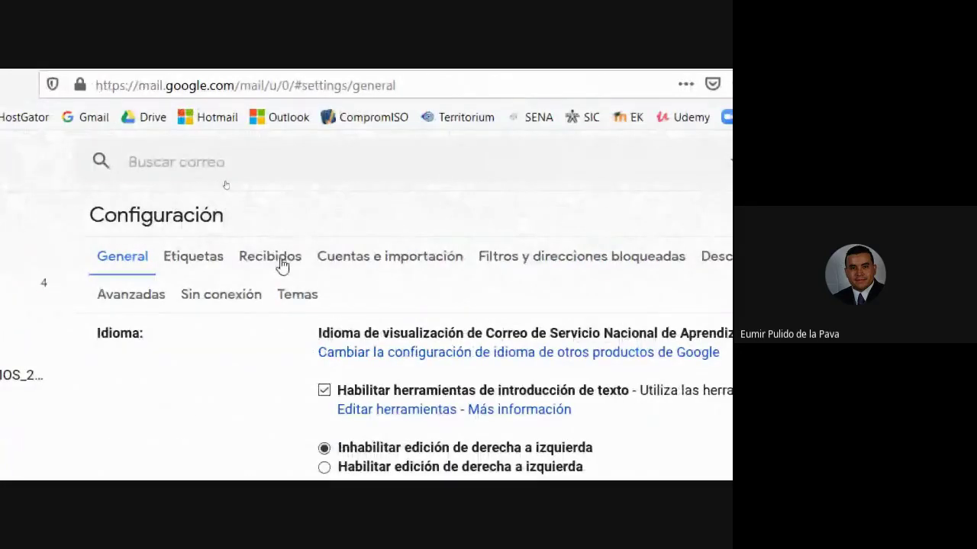
pyautogui.click(281, 261)
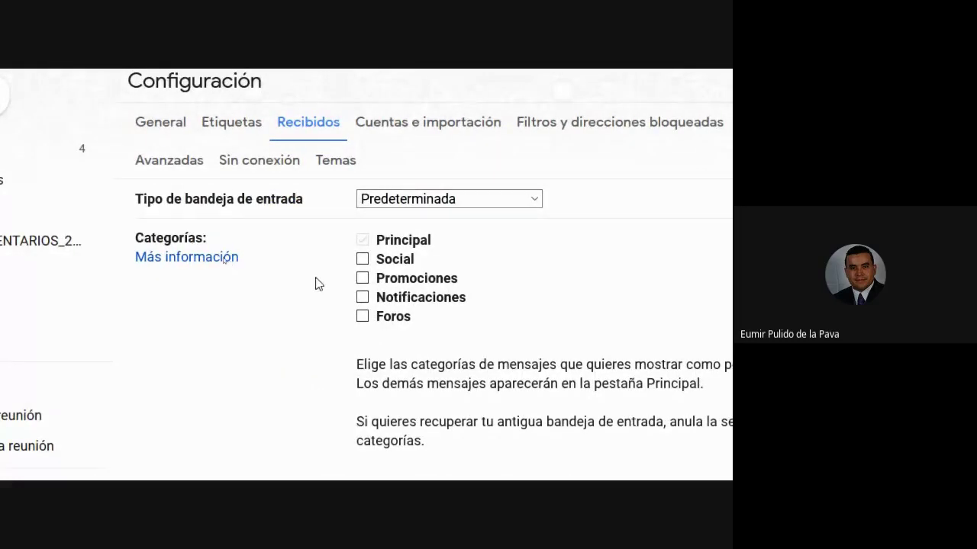
pyautogui.click(363, 260)
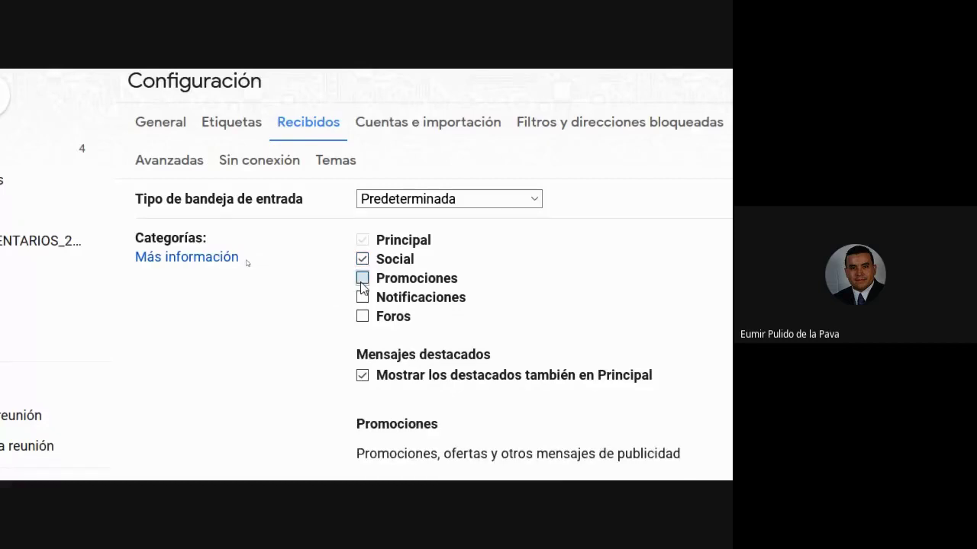
pyautogui.click(362, 280)
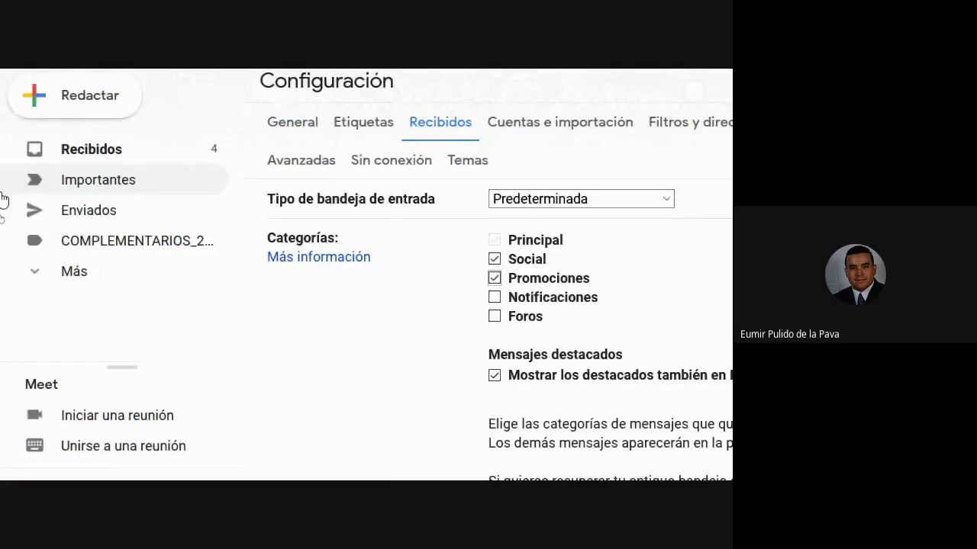
pyautogui.scroll(-15, 366, 298)
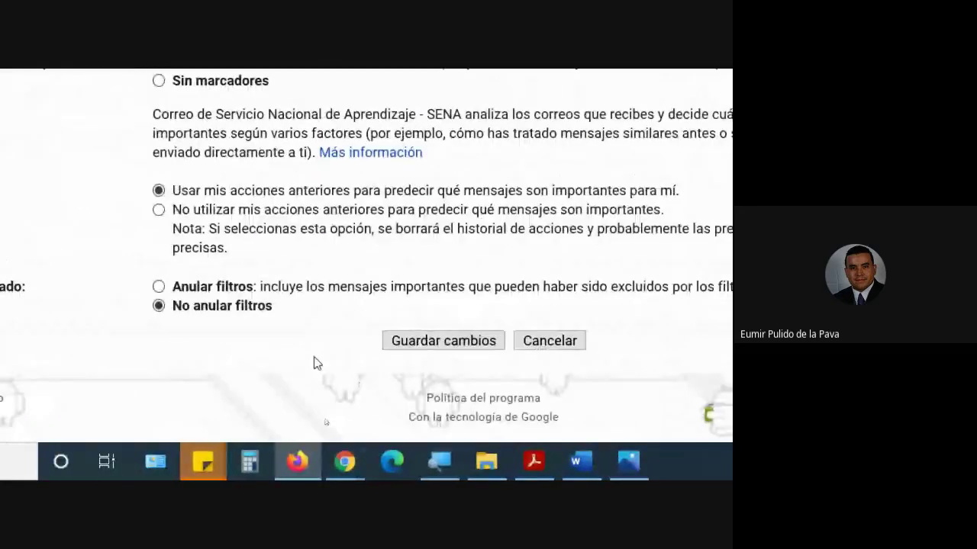
pyautogui.click(432, 350)
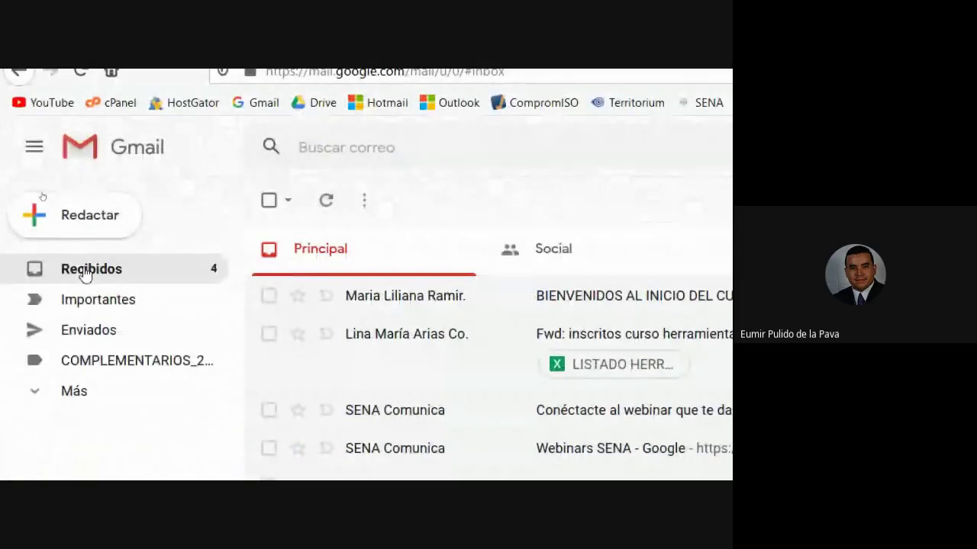
# - Switch between the new Principal, Social and Promociones tabs to compare their emails
pyautogui.click(85, 274)
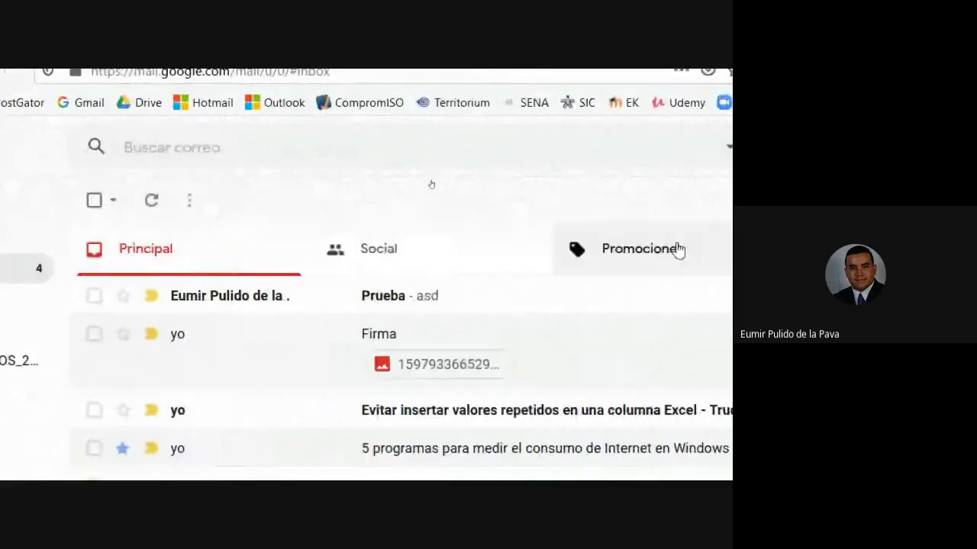
pyautogui.click(538, 253)
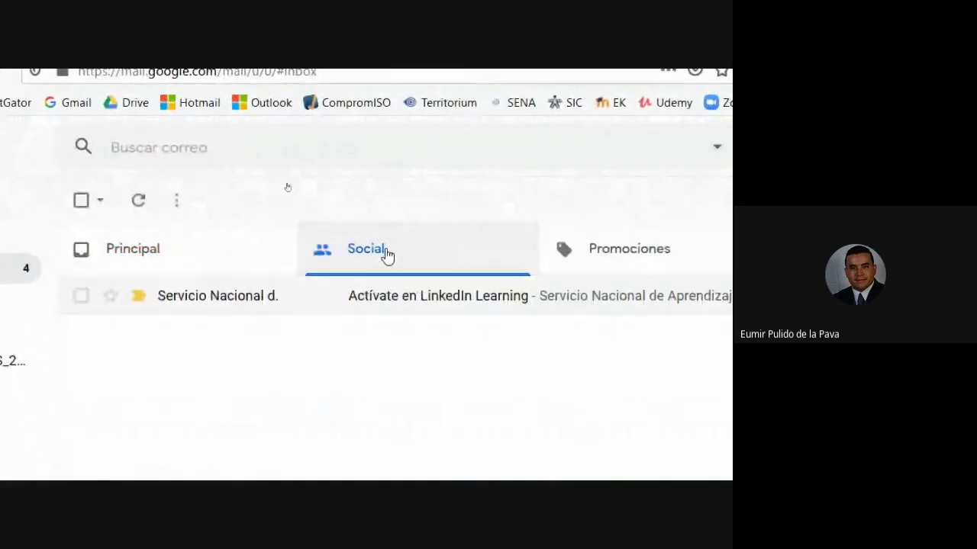
pyautogui.click(675, 261)
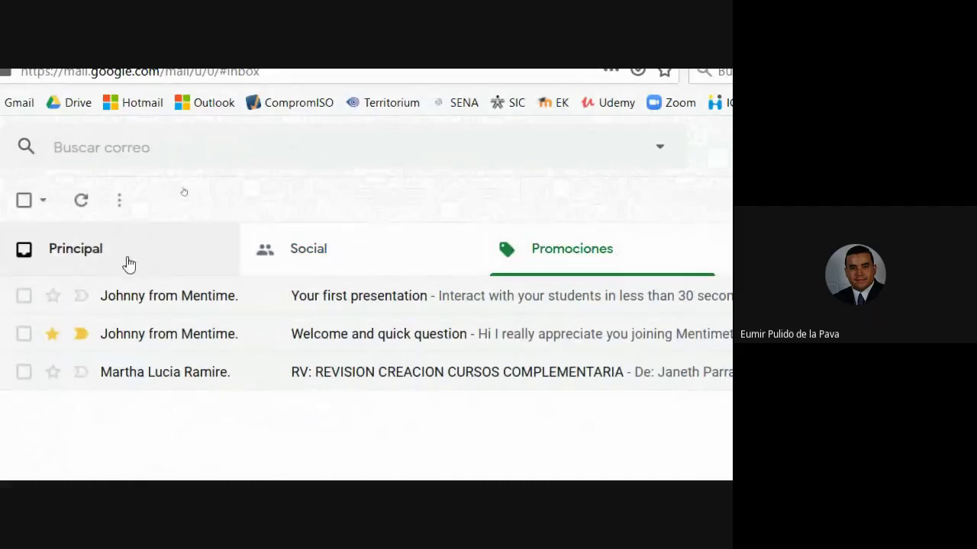
pyautogui.click(104, 262)
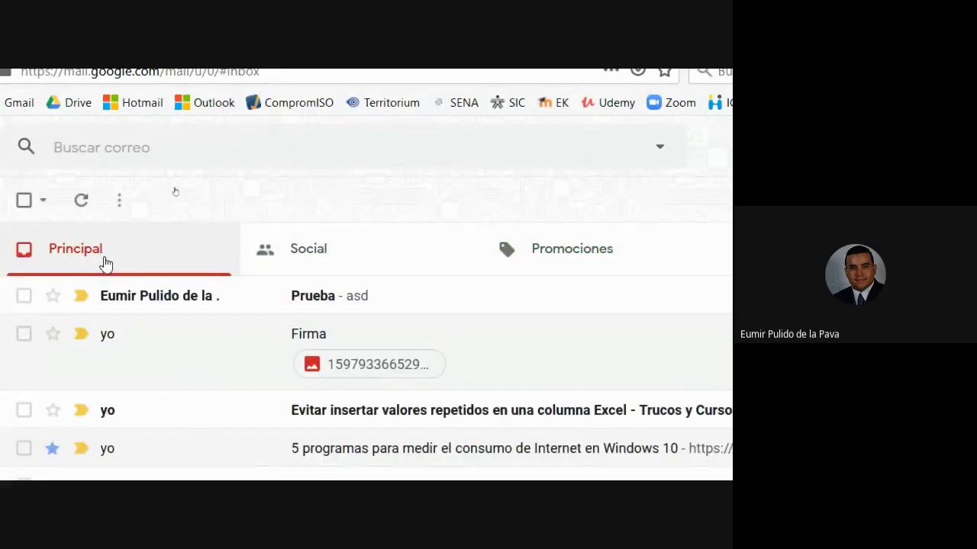
pyautogui.click(314, 253)
pyautogui.click(611, 250)
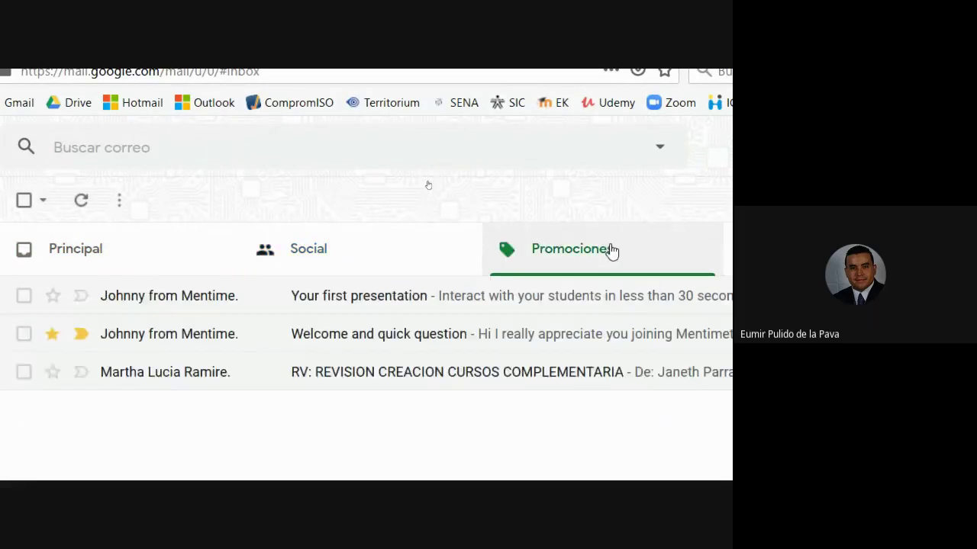
pyautogui.click(356, 254)
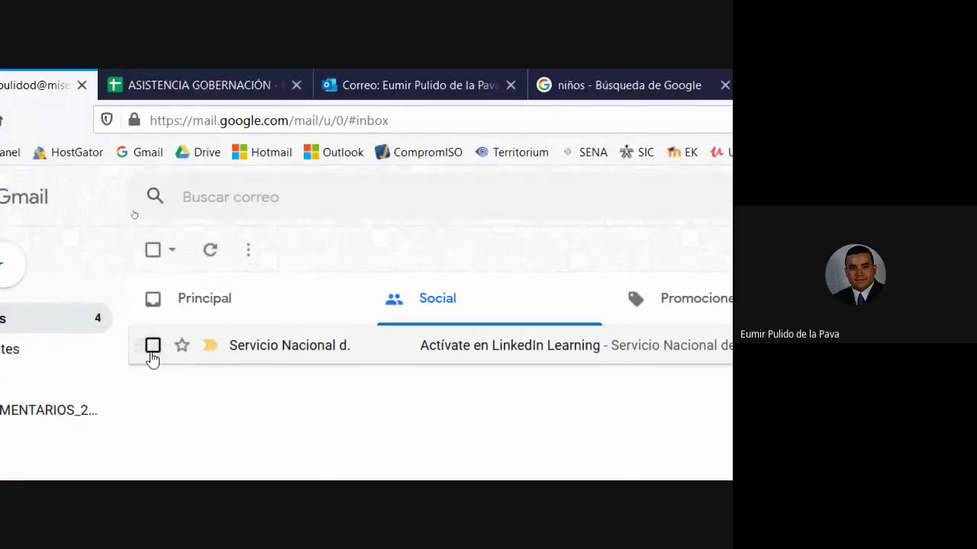
# - Select all three Promociones emails, glance at Social, and return to Principal
pyautogui.click(211, 227)
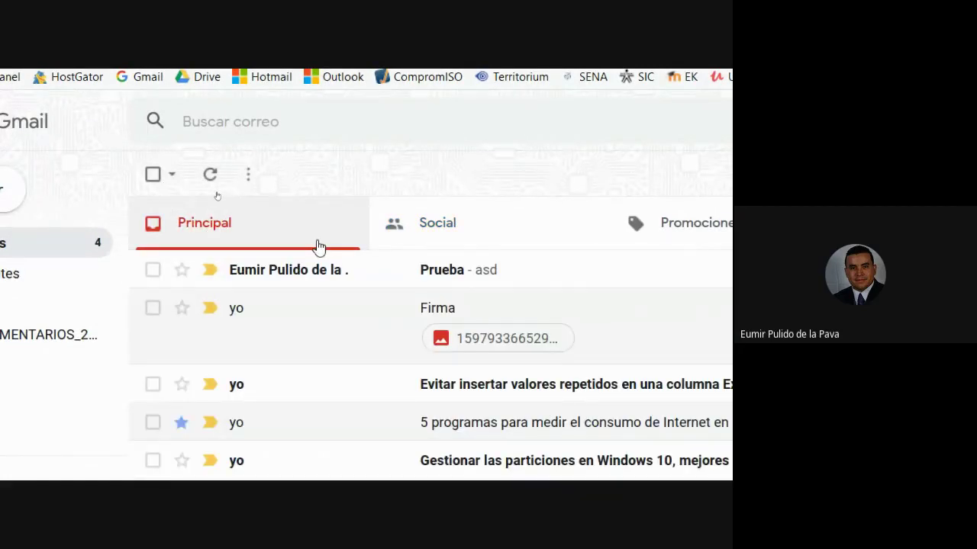
pyautogui.click(697, 239)
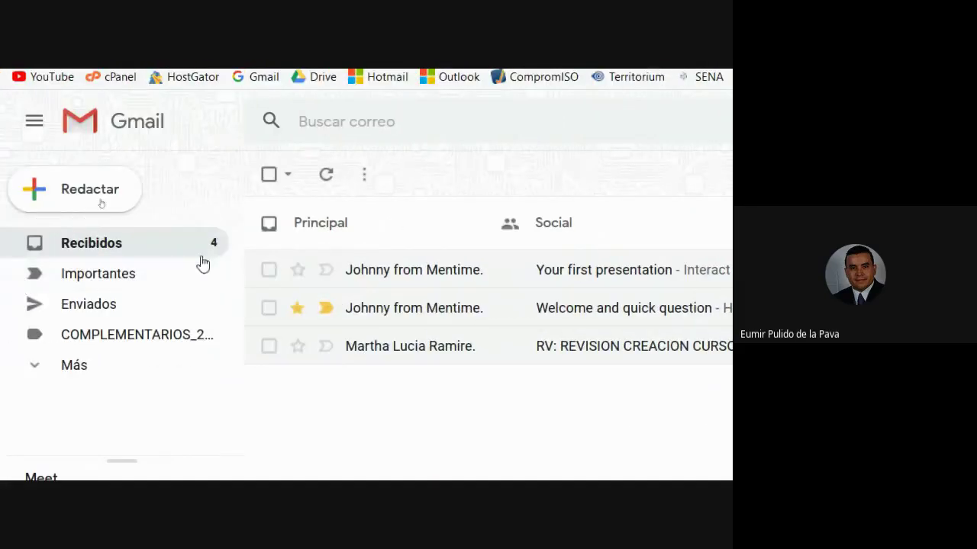
pyautogui.click(173, 174)
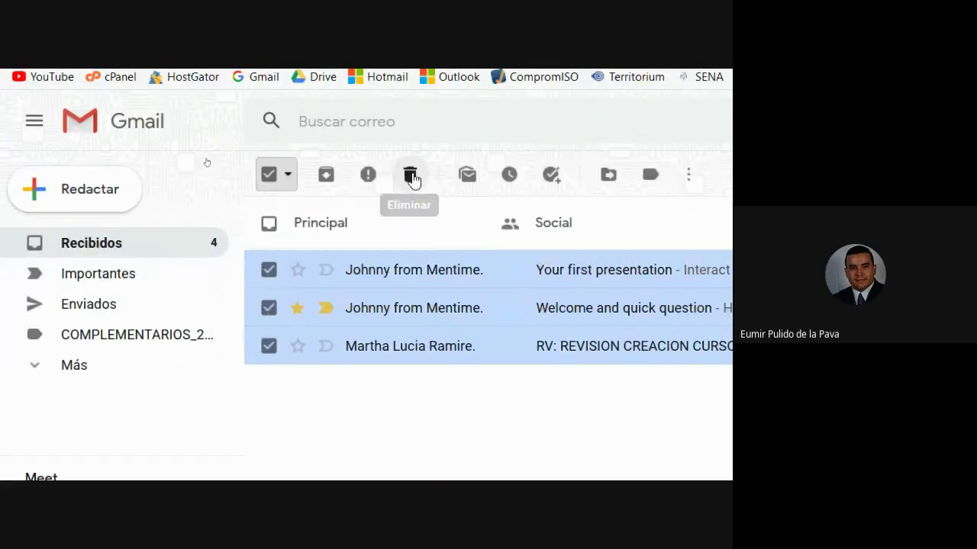
pyautogui.click(426, 196)
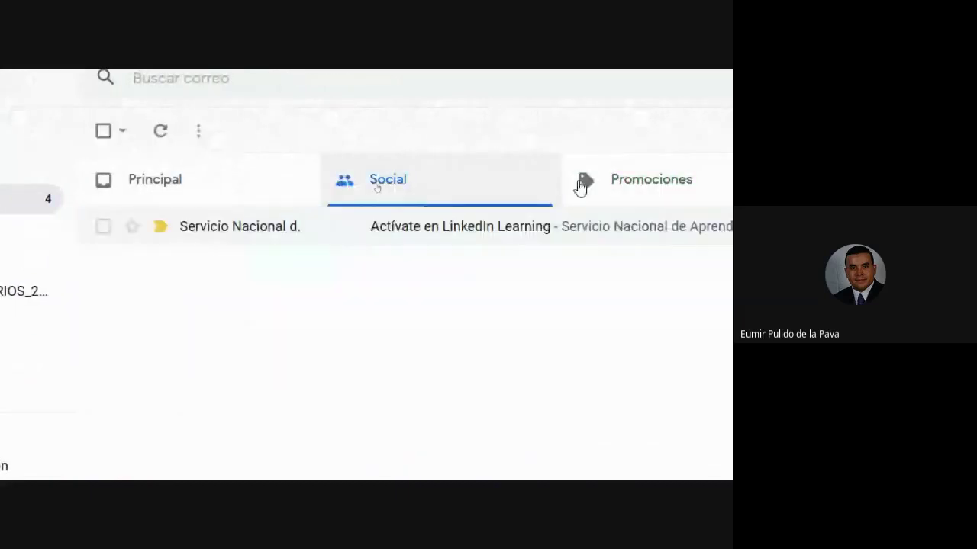
pyautogui.click(131, 179)
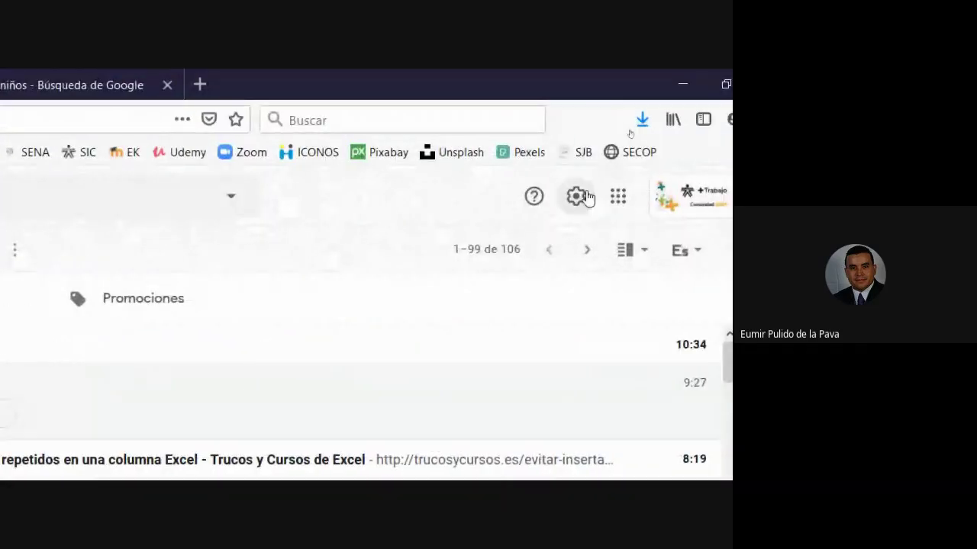
# - Uncheck the Social and Promociones categories in inbox settings, save, and return to Recibidos
pyautogui.click(576, 197)
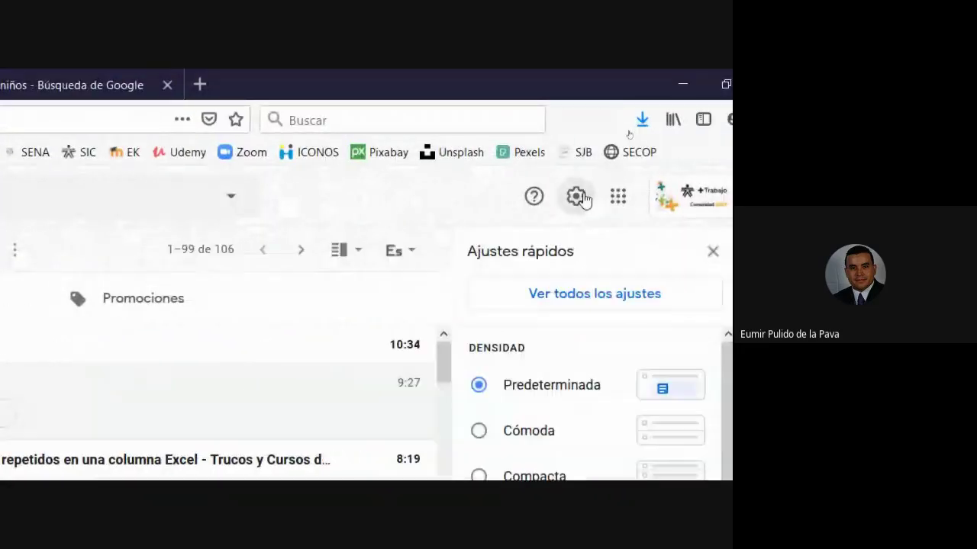
pyautogui.click(561, 304)
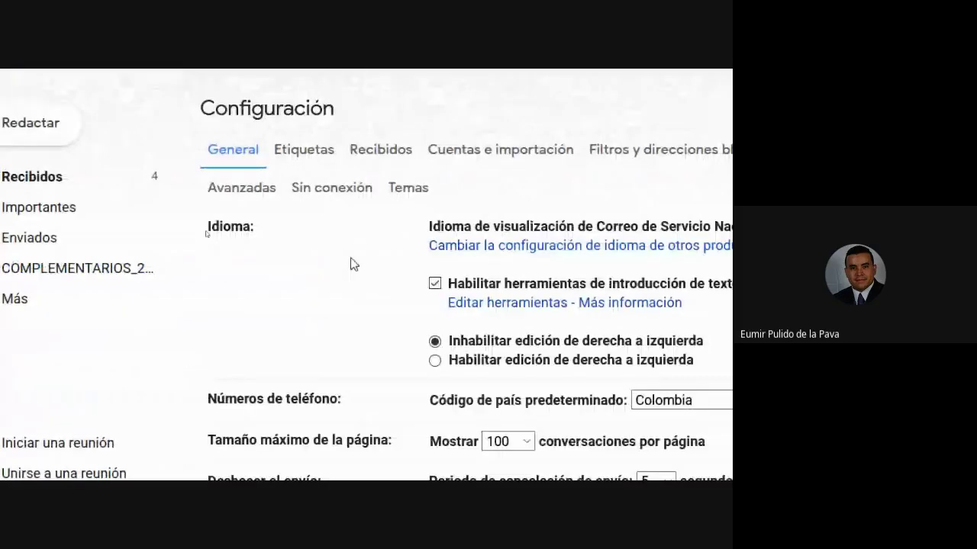
pyautogui.click(382, 149)
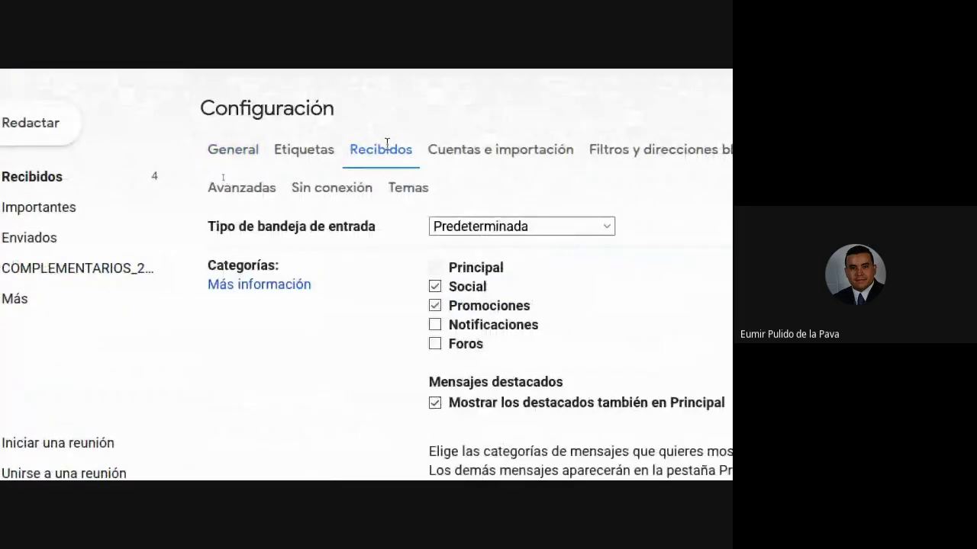
pyautogui.click(435, 286)
pyautogui.click(435, 306)
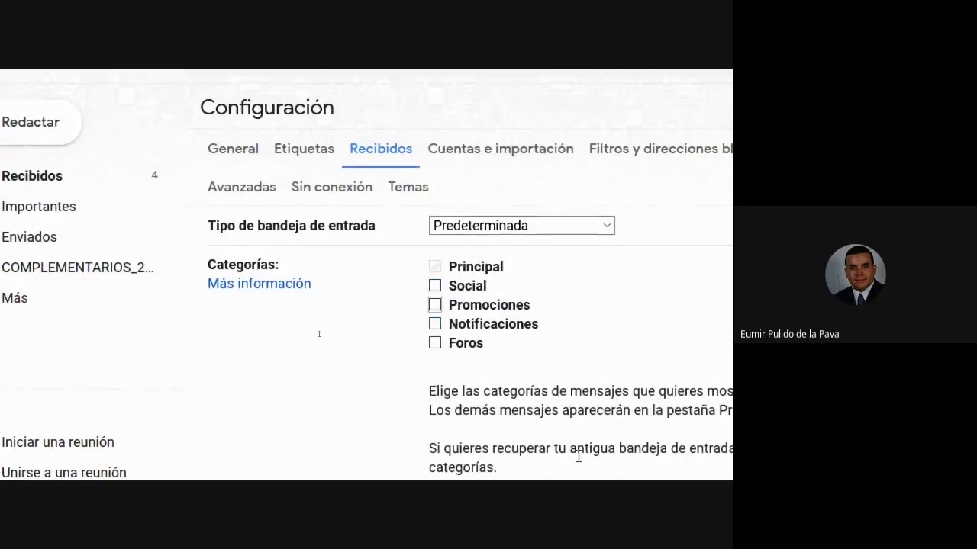
pyautogui.scroll(-4, 578, 462)
pyautogui.scroll(-2, 467, 414)
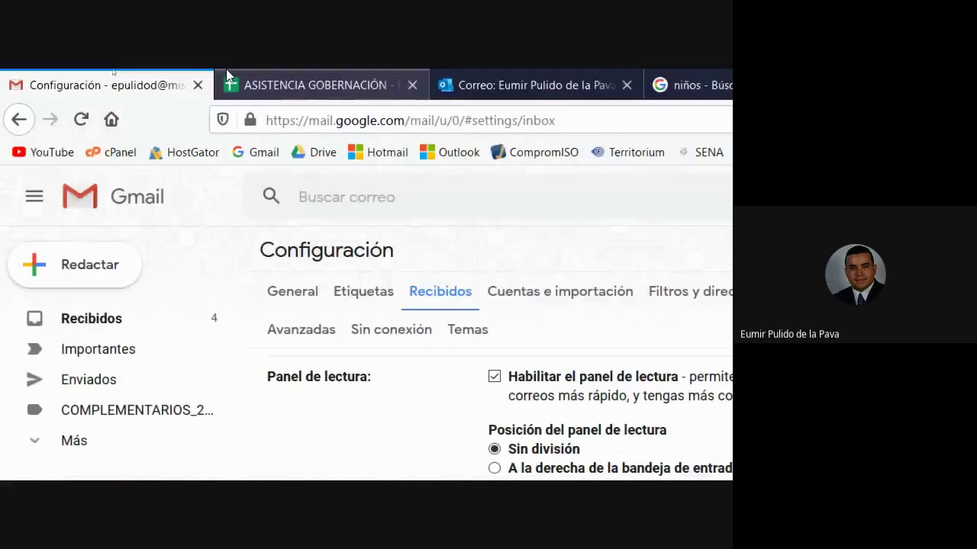
pyautogui.click(106, 324)
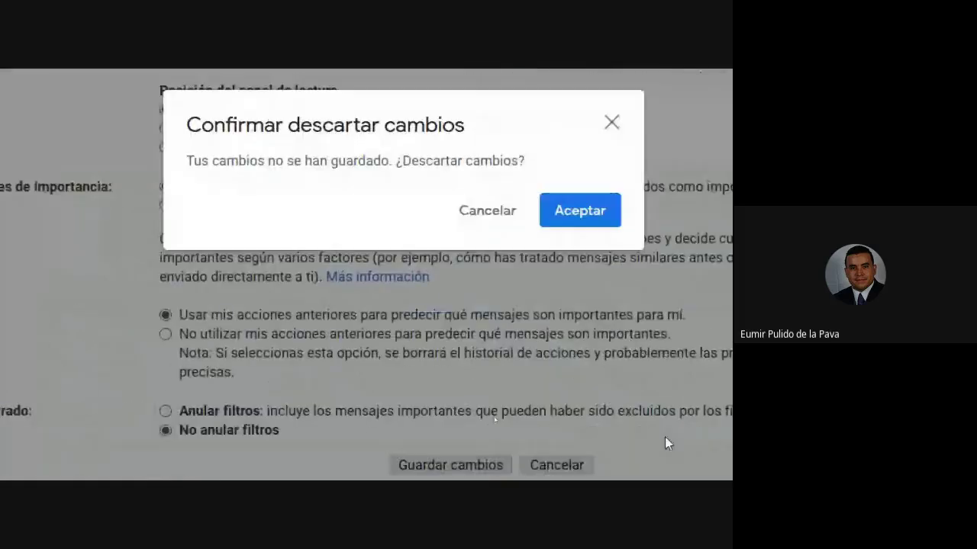
pyautogui.click(480, 220)
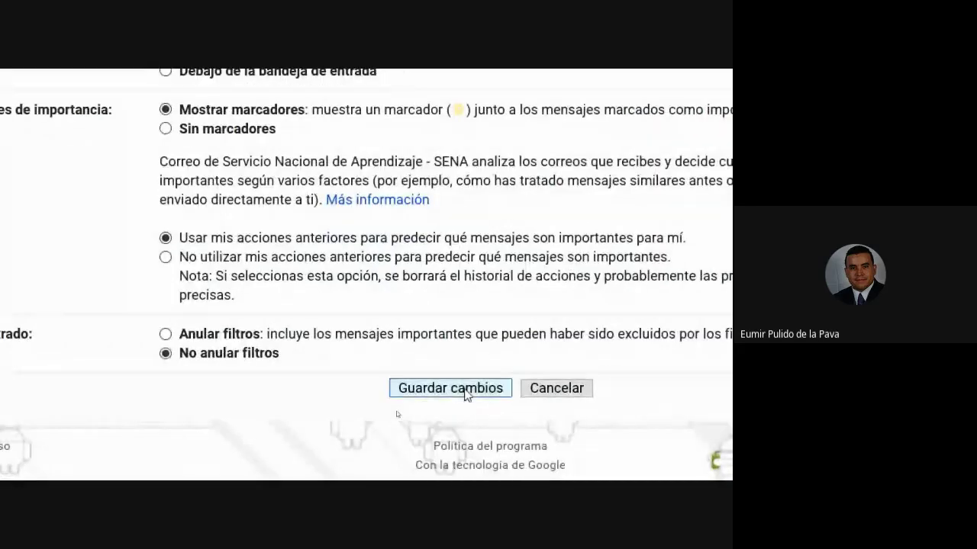
pyautogui.click(463, 460)
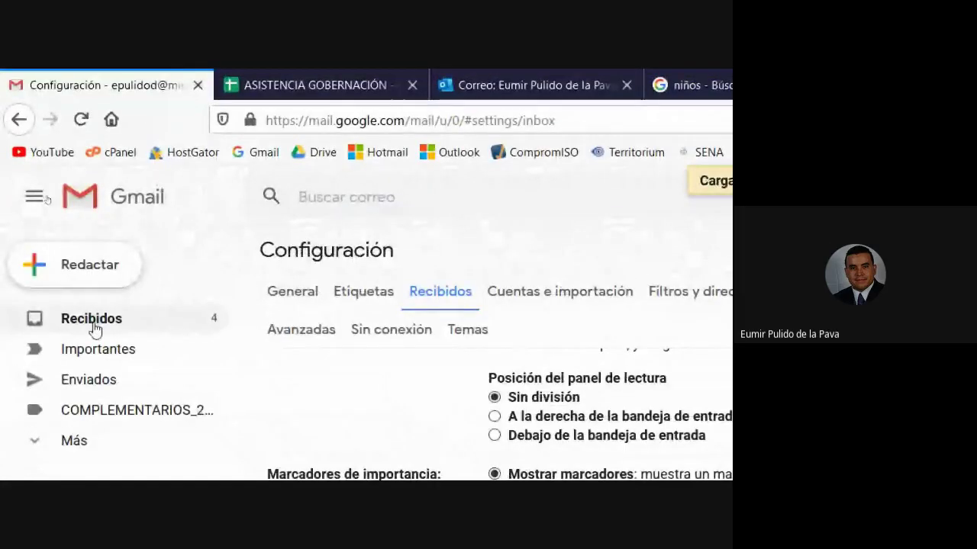
pyautogui.click(96, 318)
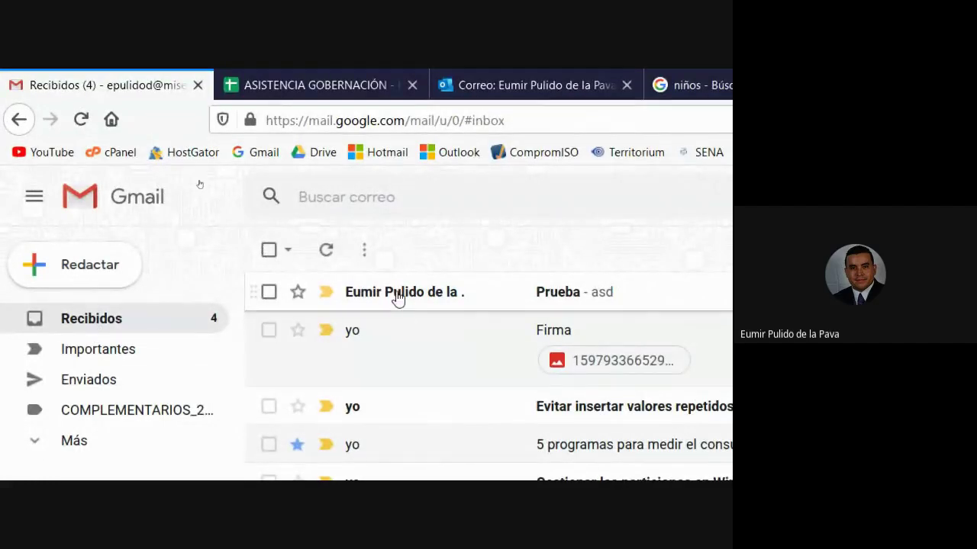
# - From Outlook.com, send a second test email with subject 'Prueba 2' to the Gmail contact
pyautogui.click(464, 78)
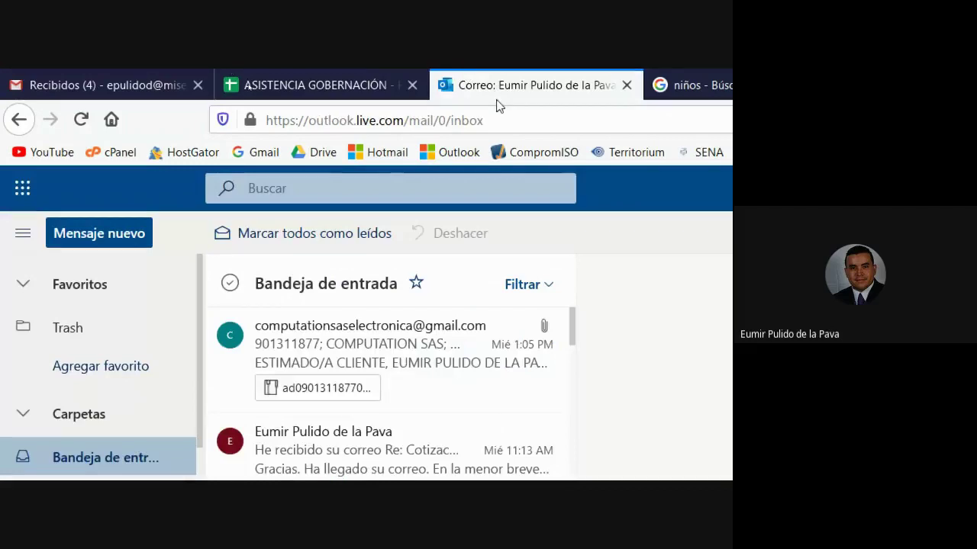
pyautogui.click(100, 80)
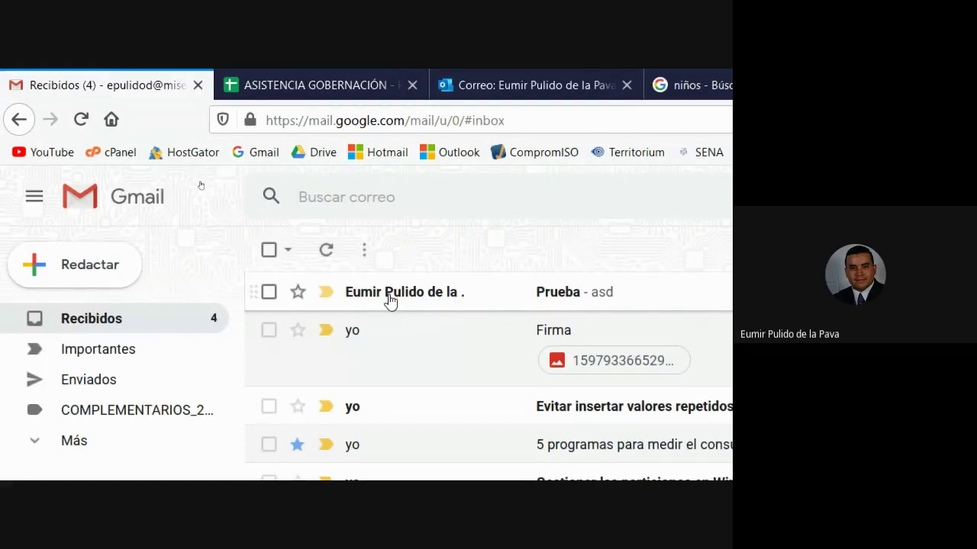
pyautogui.moveTo(417, 303)
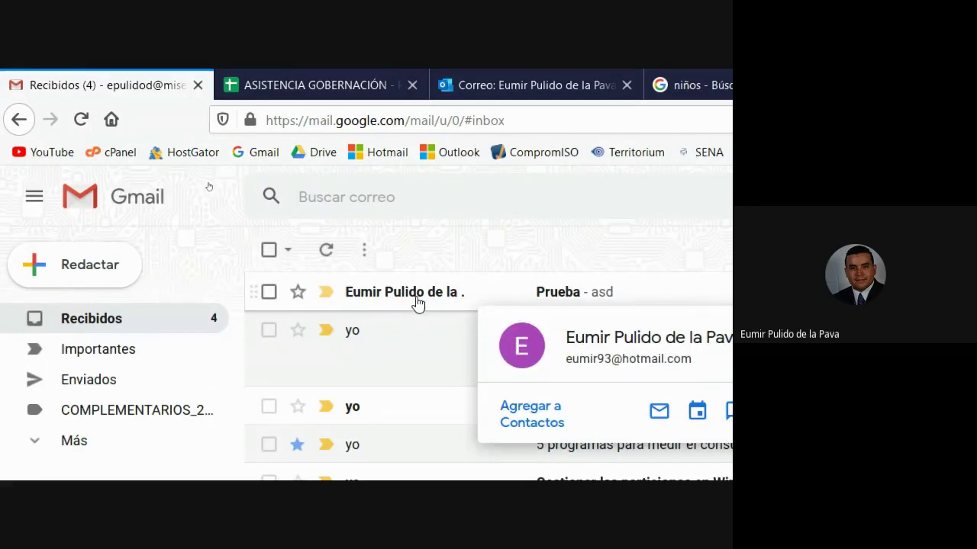
pyautogui.click(578, 79)
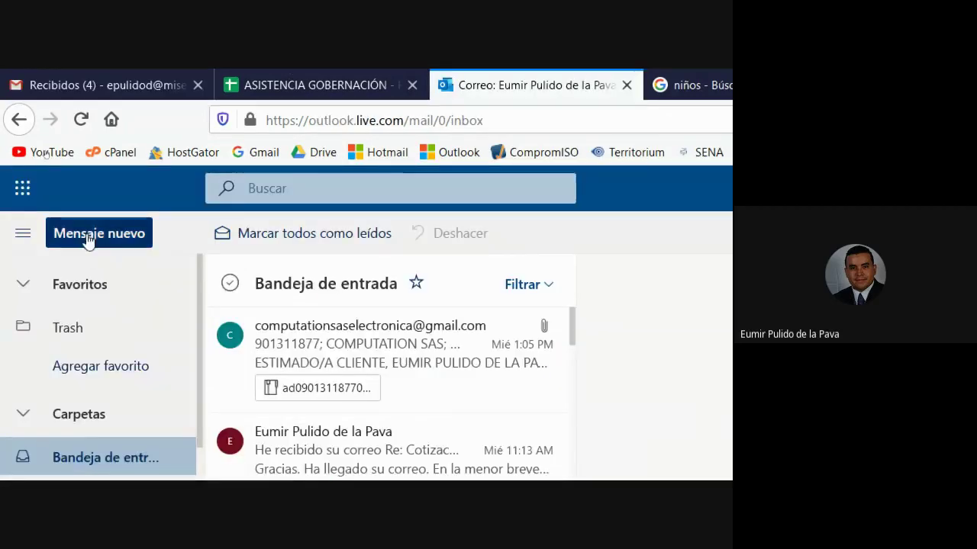
pyautogui.click(96, 236)
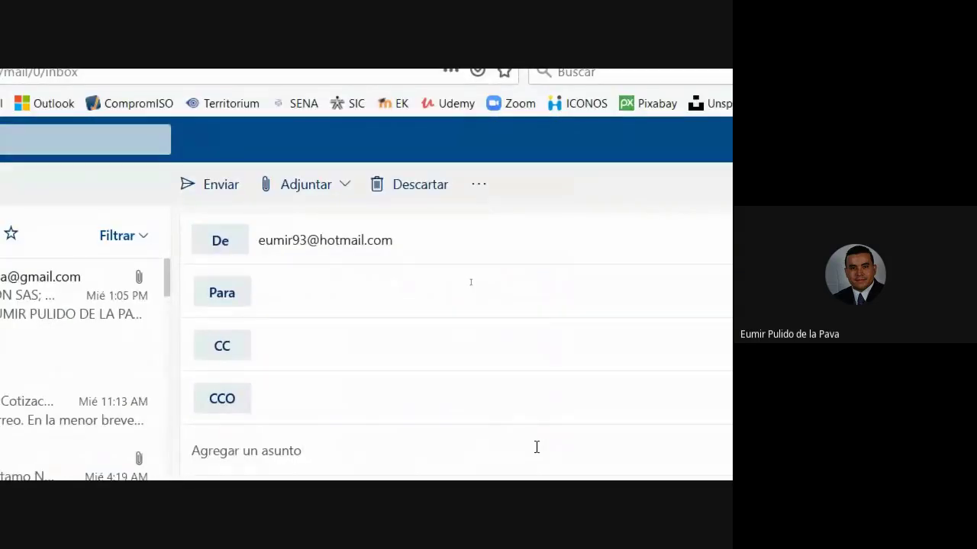
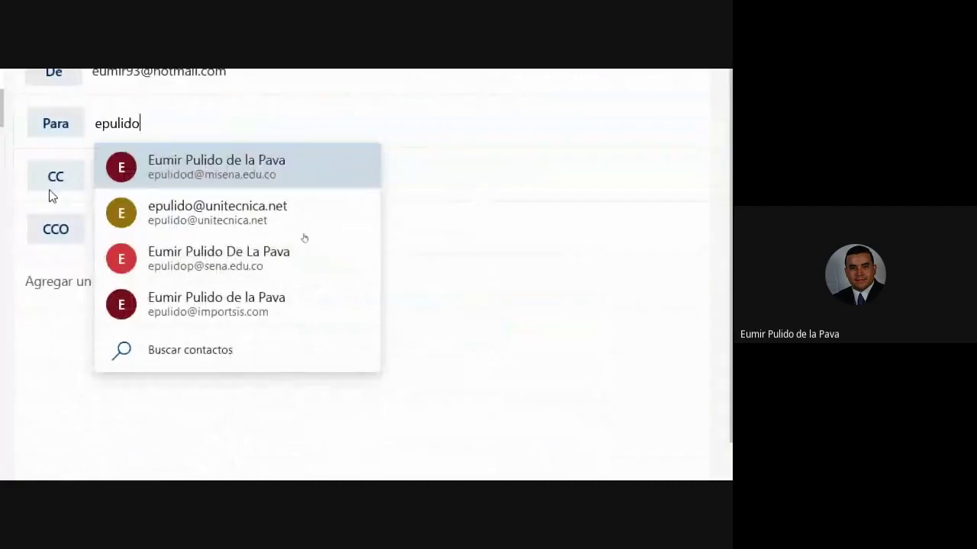
pyautogui.click(438, 318)
pyautogui.click(155, 281)
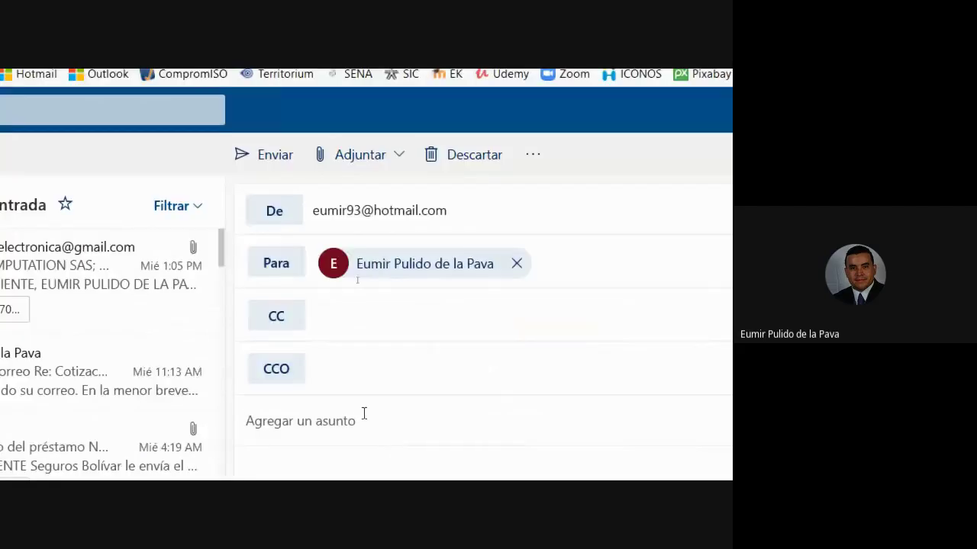
pyautogui.write('Prueba 2')
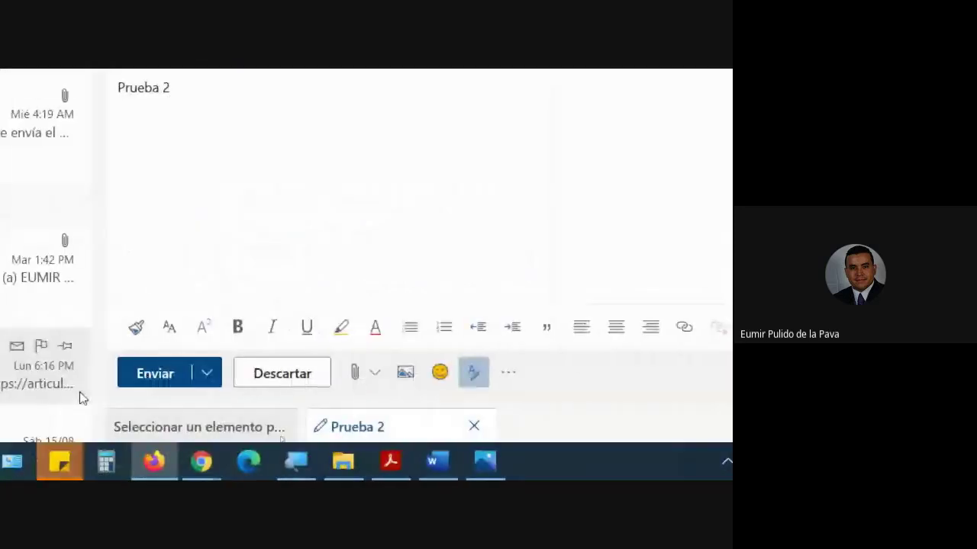
pyautogui.click(148, 377)
# - Mark the newly arrived Prueba 2 message as important in Gmail
pyautogui.click(87, 83)
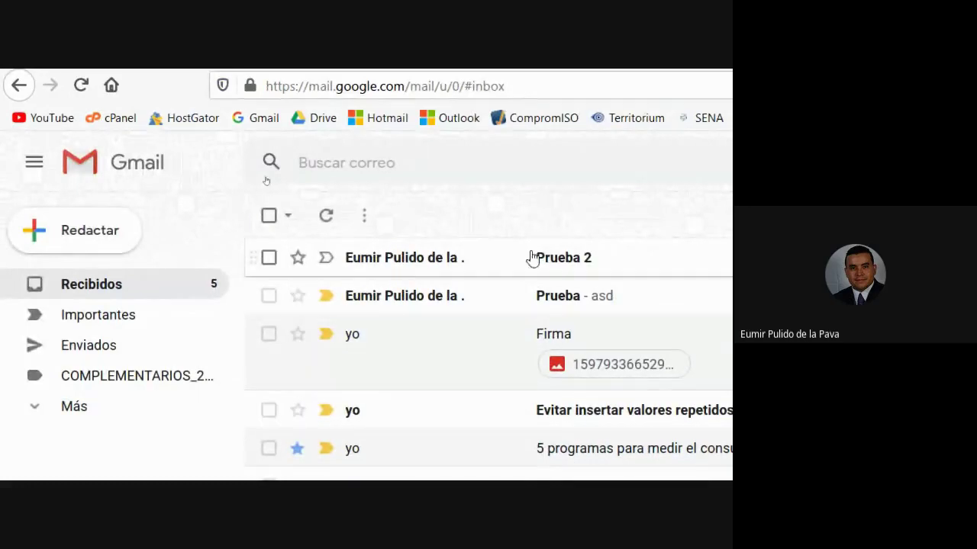
pyautogui.click(334, 261)
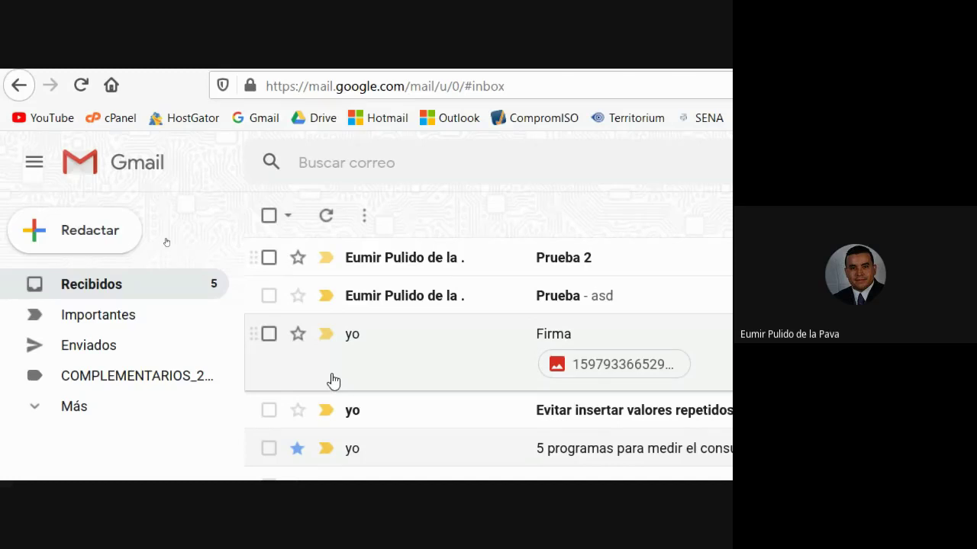
pyautogui.moveTo(257, 69)
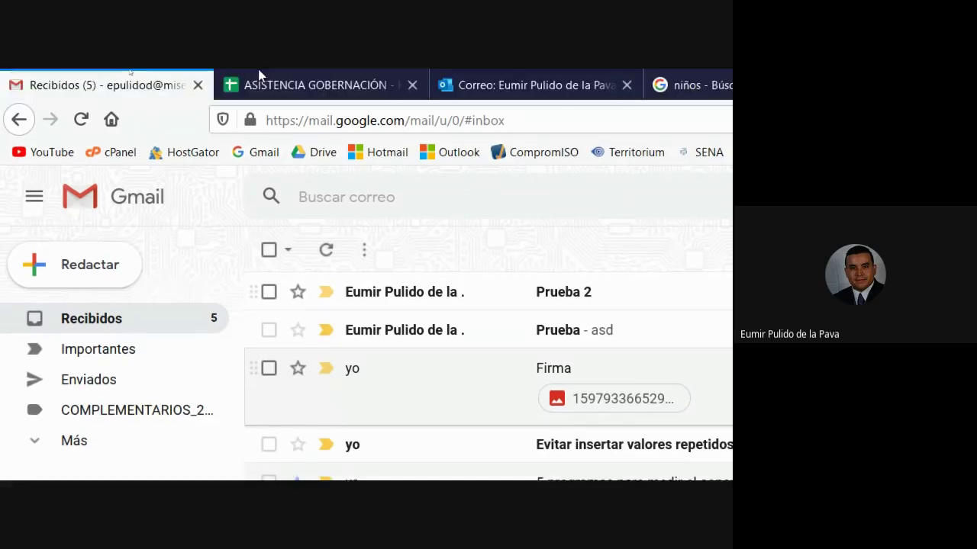
pyautogui.click(534, 84)
pyautogui.click(141, 76)
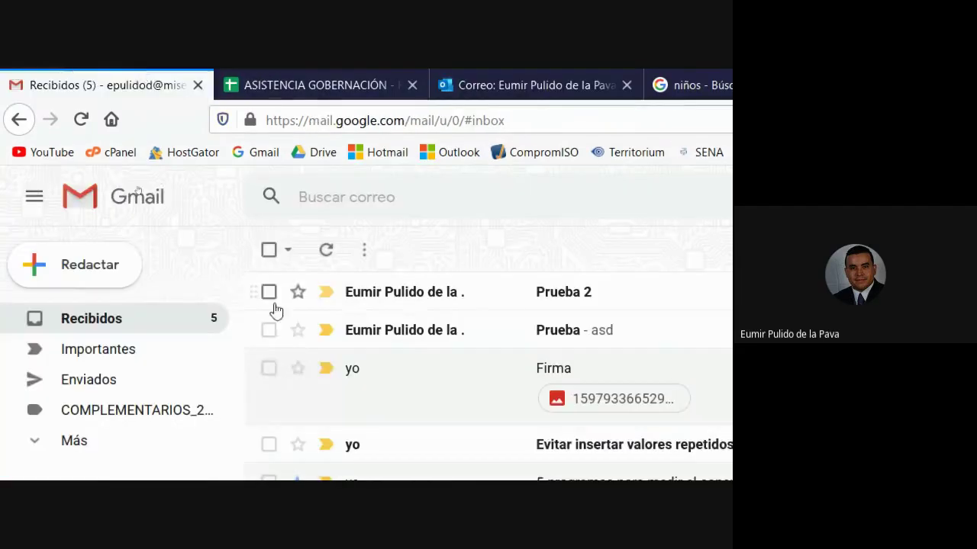
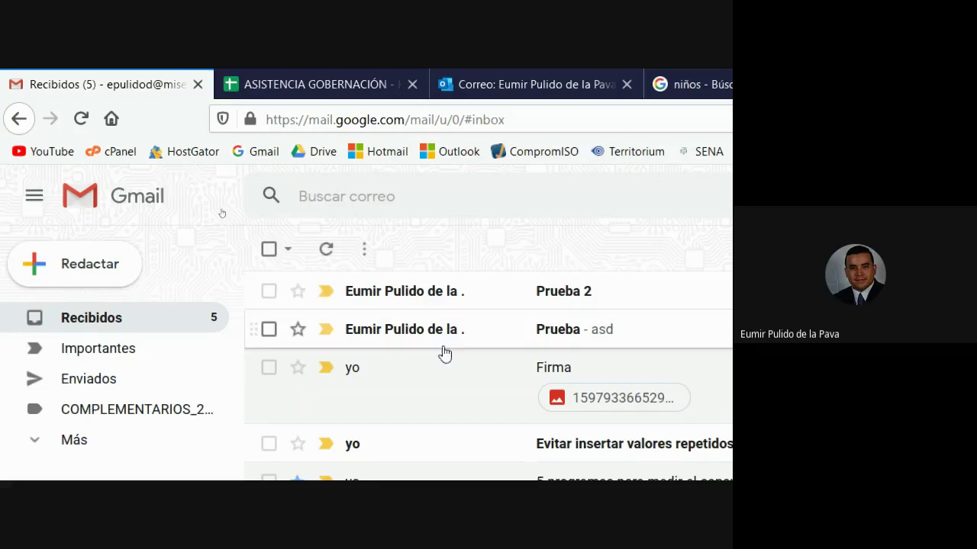
# - Scroll through the Gmail inbox, where 'Prueba 2' and 'Prueba' sit at the top
pyautogui.scroll(-5, 439, 351)
pyautogui.scroll(5, 427, 458)
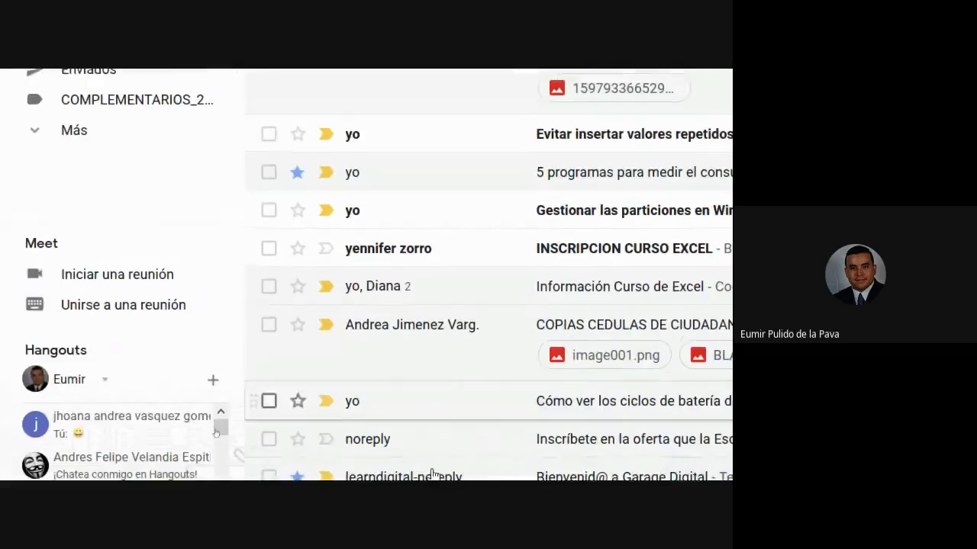
pyautogui.scroll(-1, 503, 264)
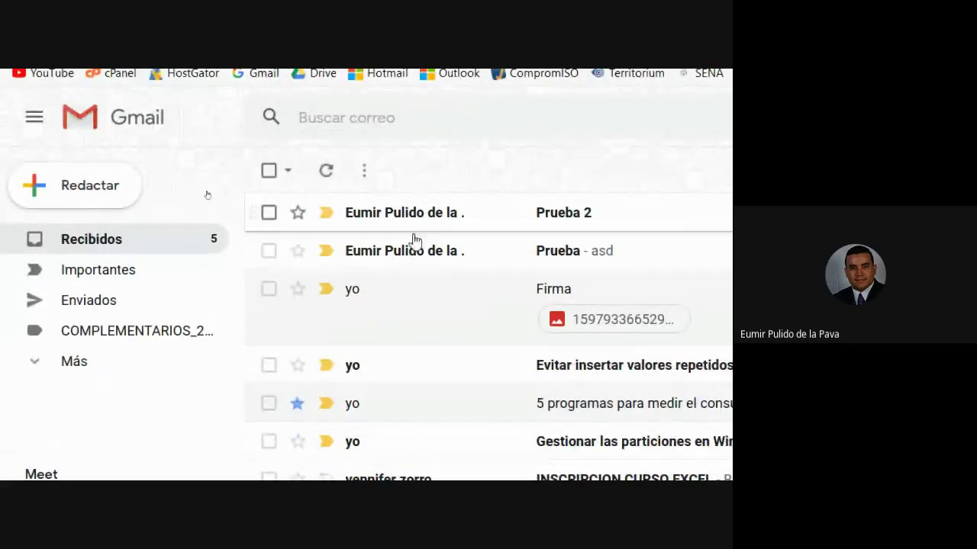
pyautogui.moveTo(430, 227)
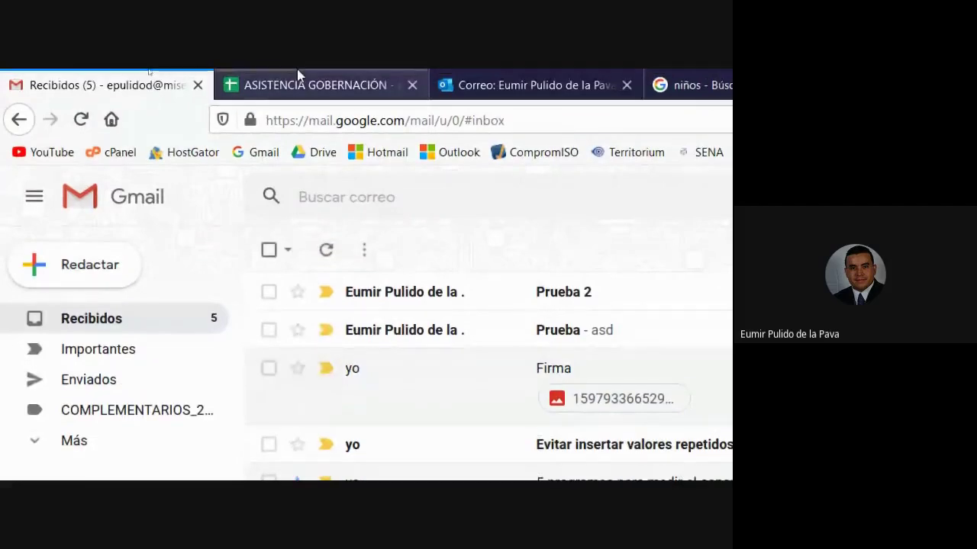
# - In the full settings' Recibidos tab, set importance markers to Sin marcadores and save
pyautogui.click(514, 201)
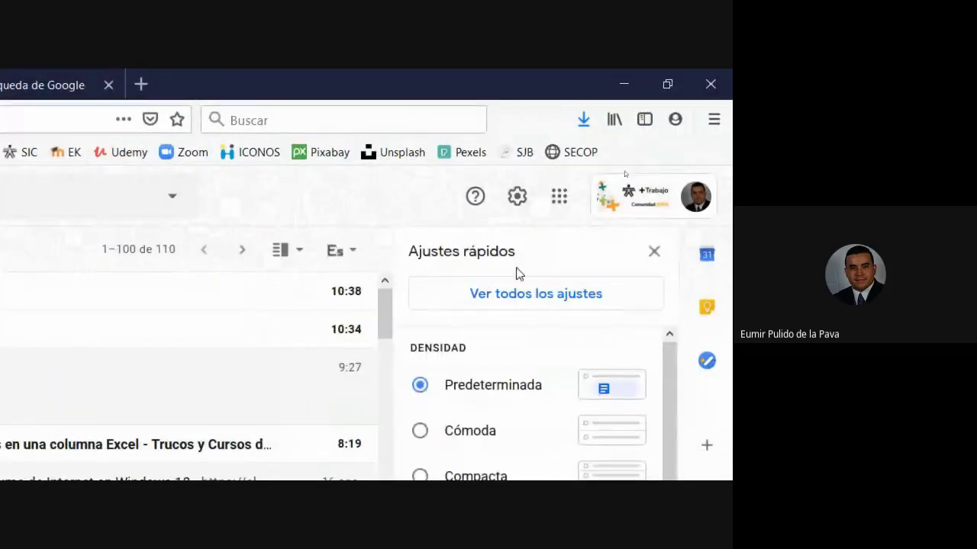
pyautogui.click(516, 305)
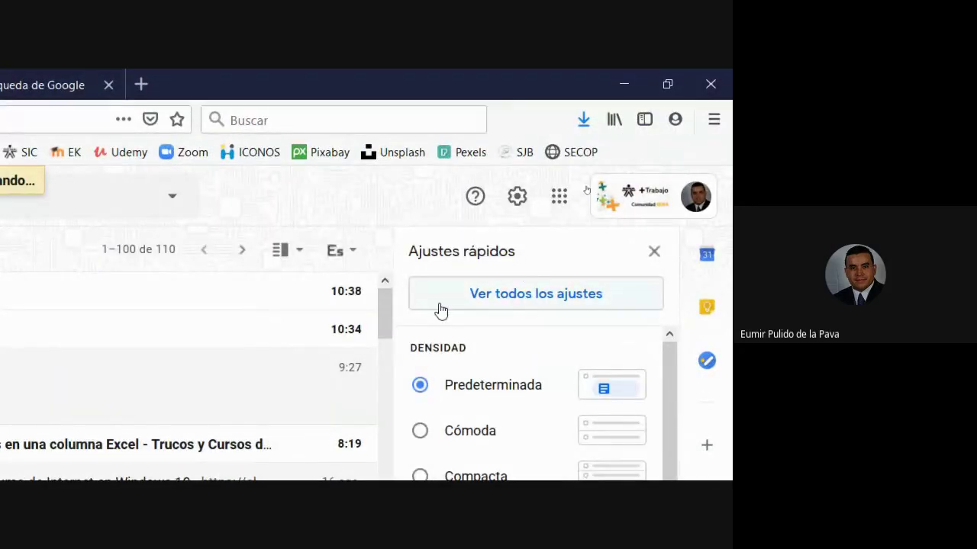
pyautogui.click(194, 292)
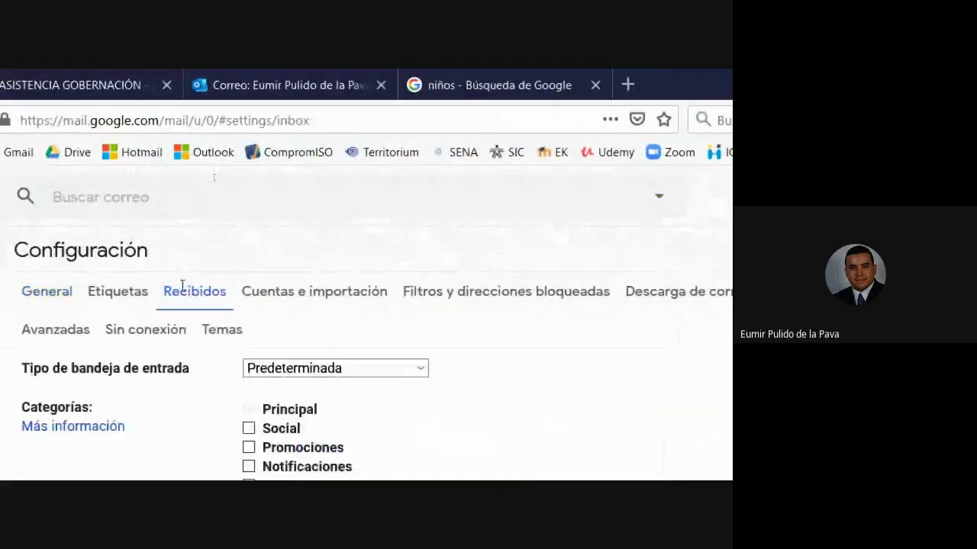
pyautogui.scroll(-8, 142, 353)
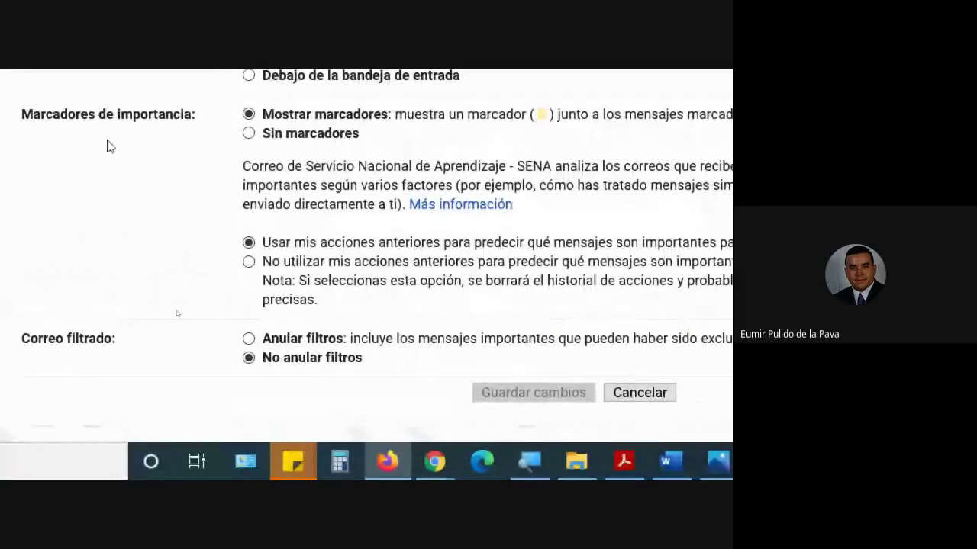
pyautogui.click(247, 137)
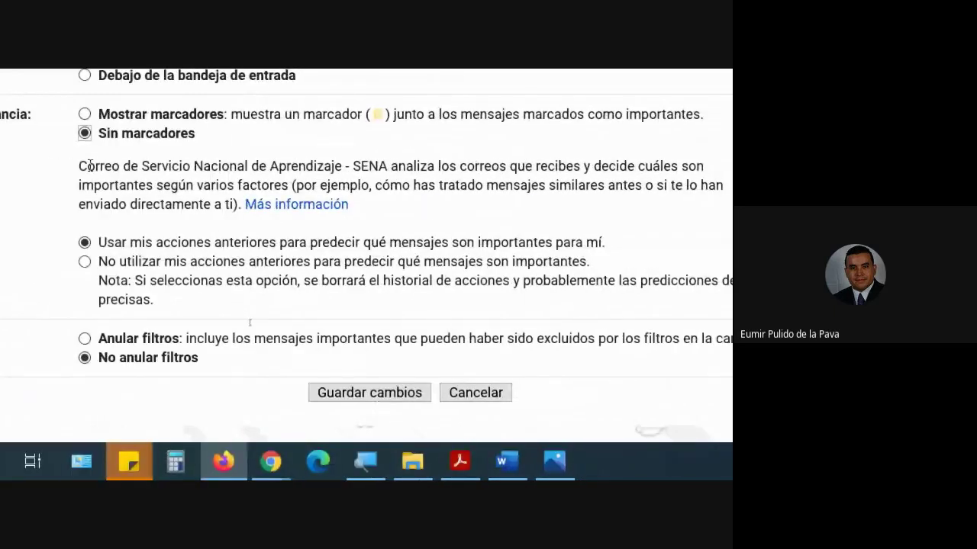
pyautogui.moveTo(93, 116); pyautogui.dragTo(252, 170)
pyautogui.click(336, 173)
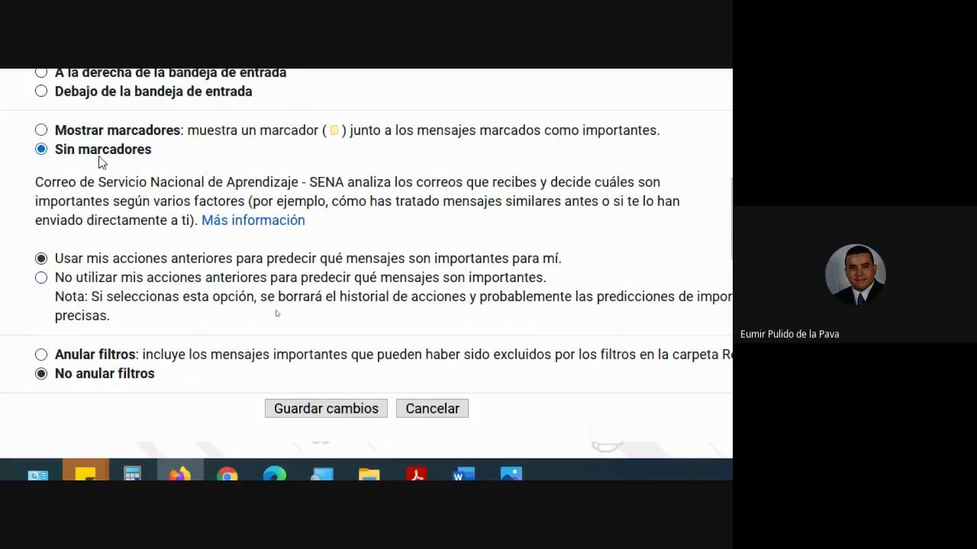
pyautogui.click(318, 410)
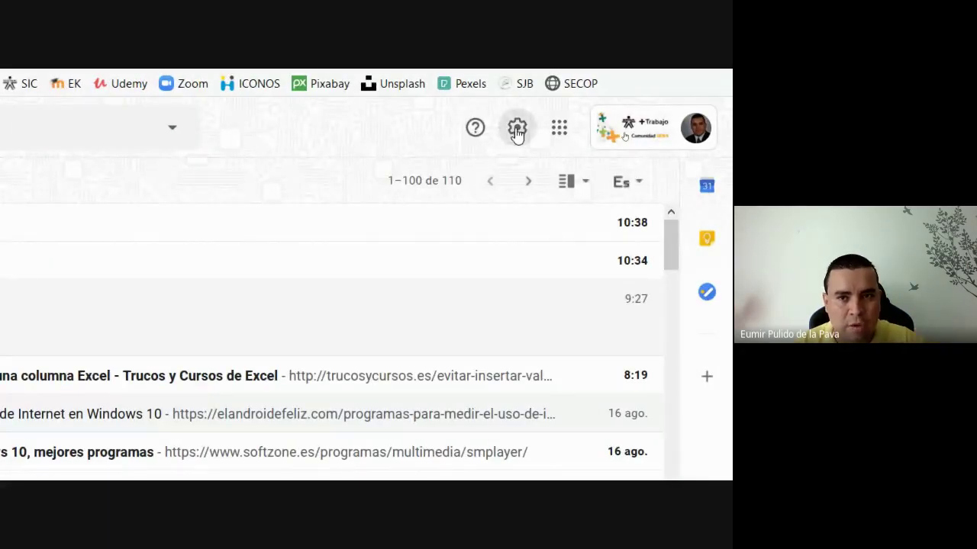
# - Switch importance markers back to Mostrar marcadores in the Recibidos settings and save
pyautogui.click(517, 130)
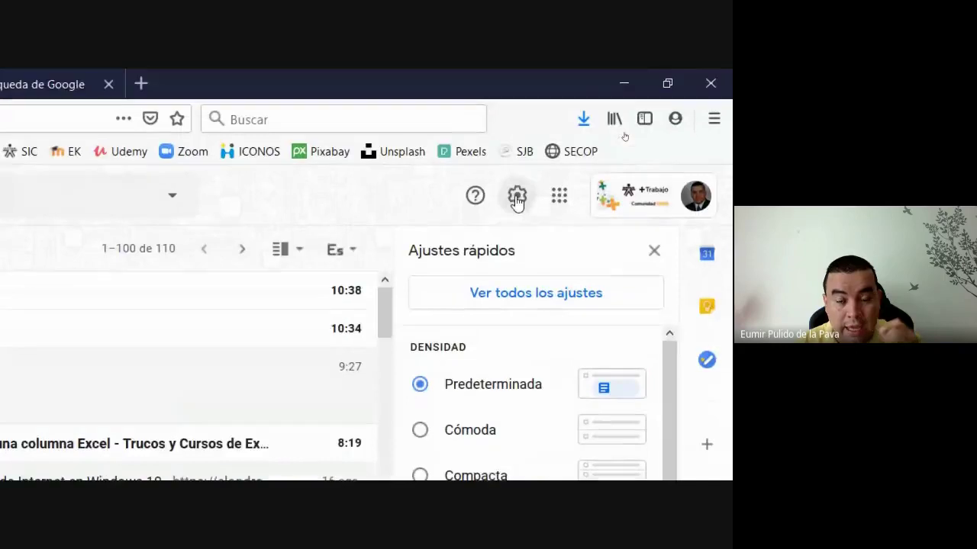
pyautogui.click(526, 294)
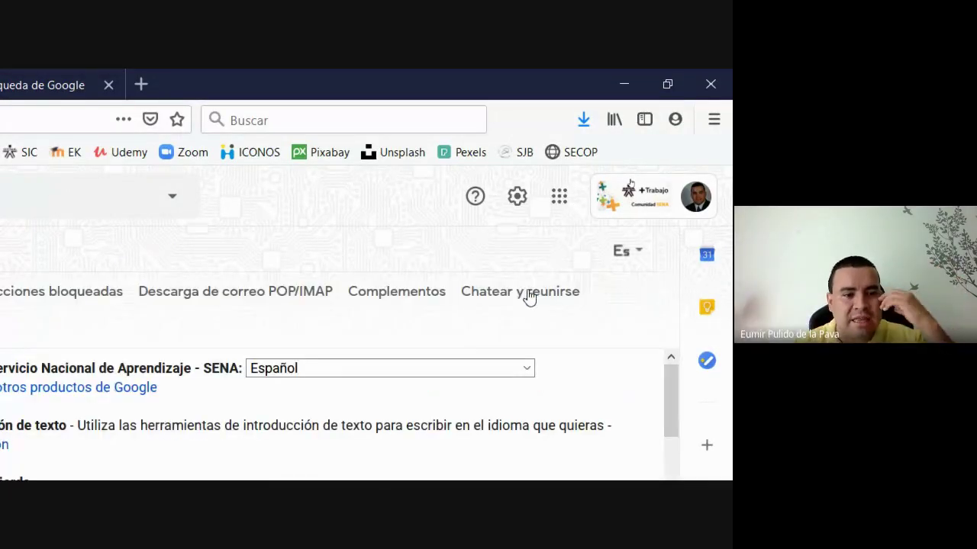
pyautogui.scroll(-10, 333, 330)
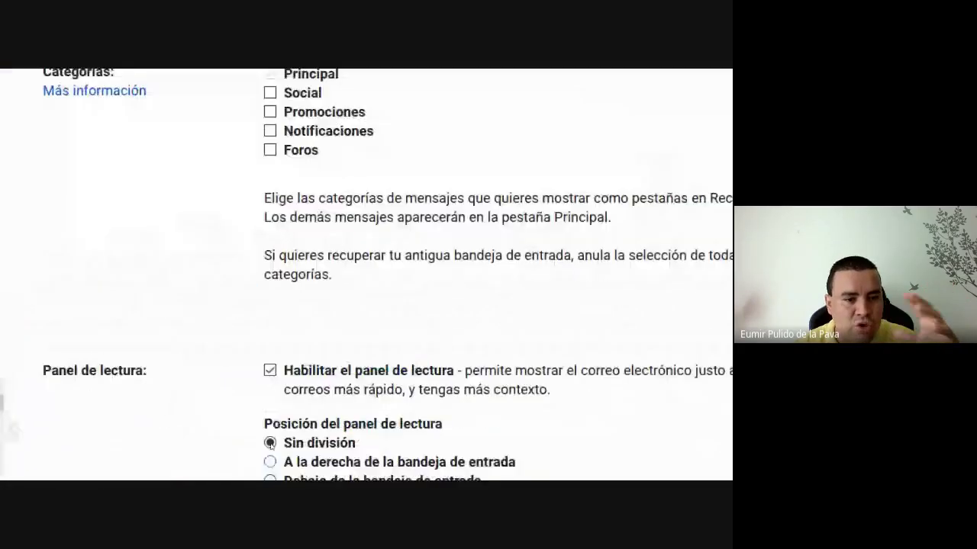
pyautogui.scroll(-5, 333, 330)
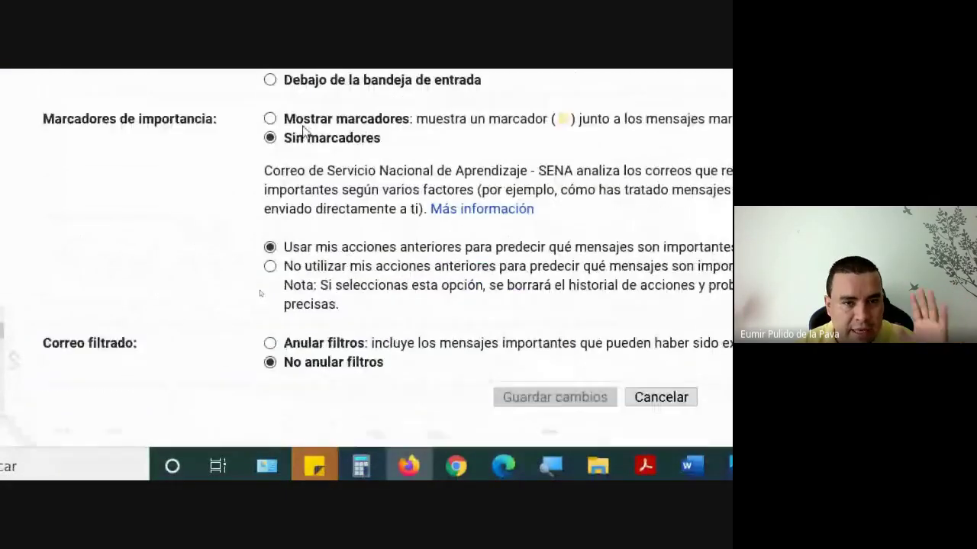
pyautogui.click(270, 163)
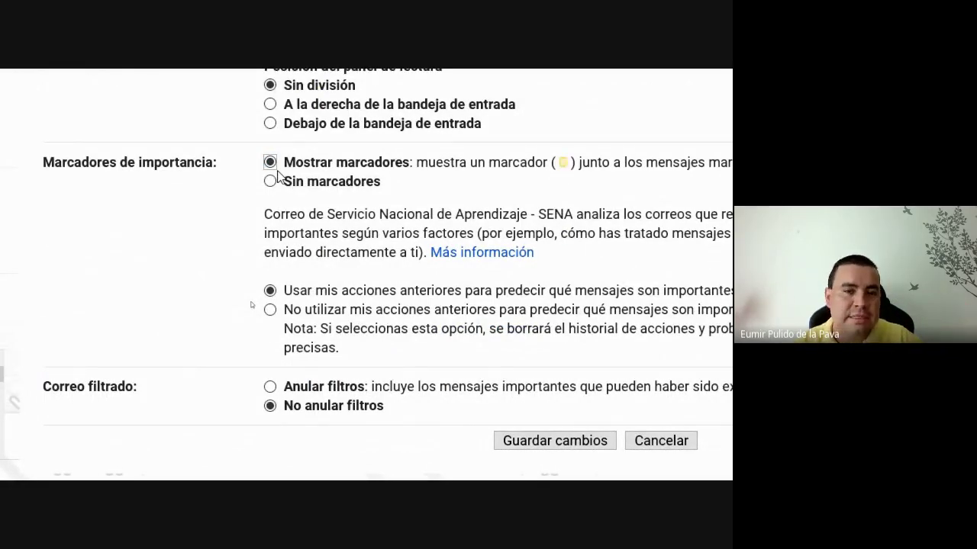
pyautogui.click(555, 441)
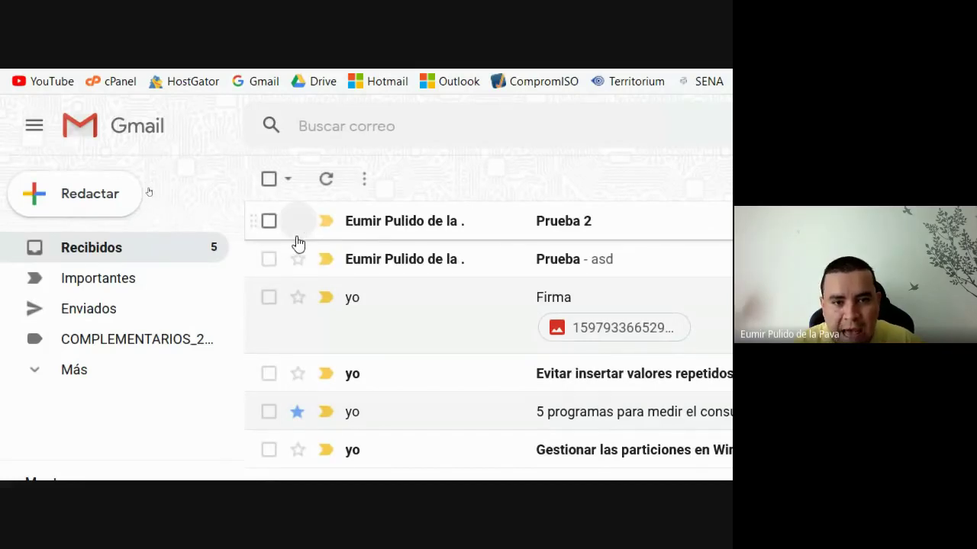
pyautogui.click(297, 222)
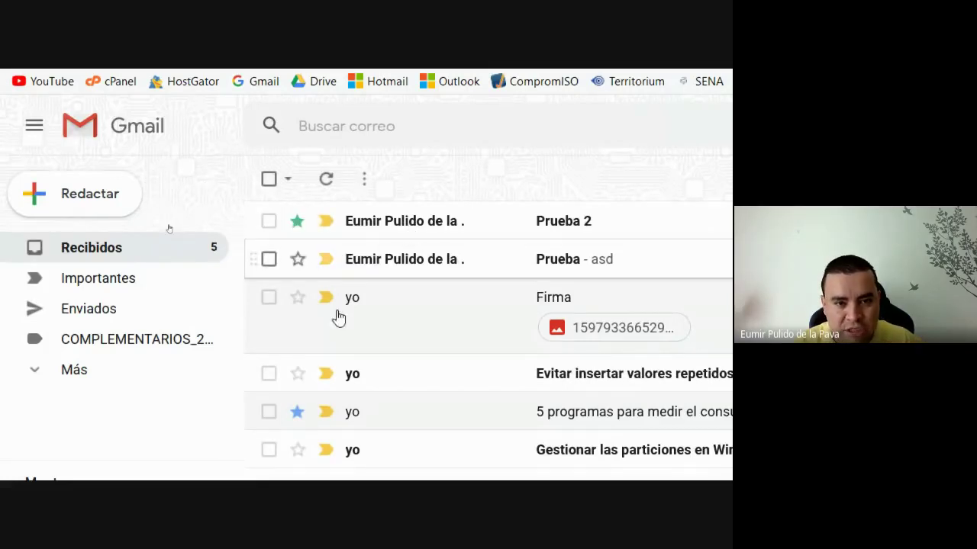
pyautogui.click(297, 260)
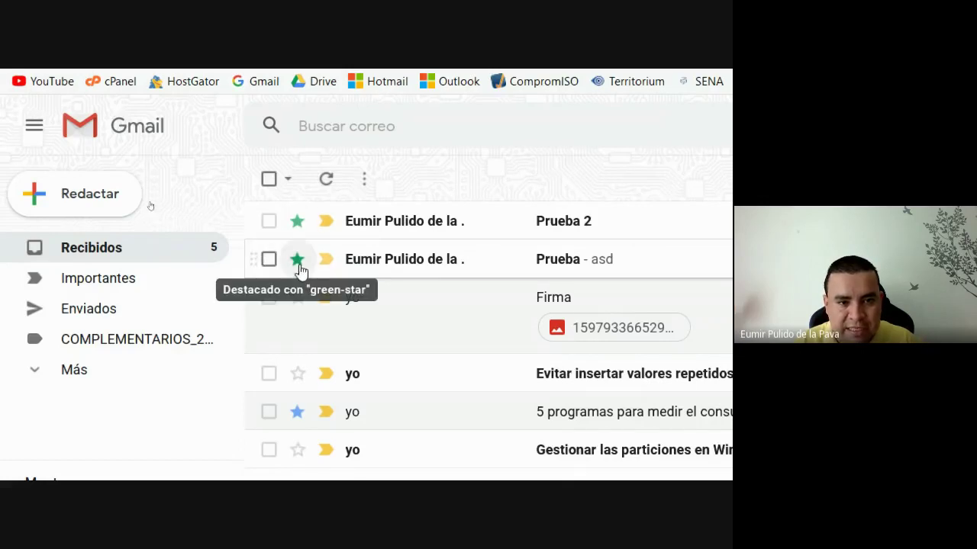
pyautogui.click(299, 262)
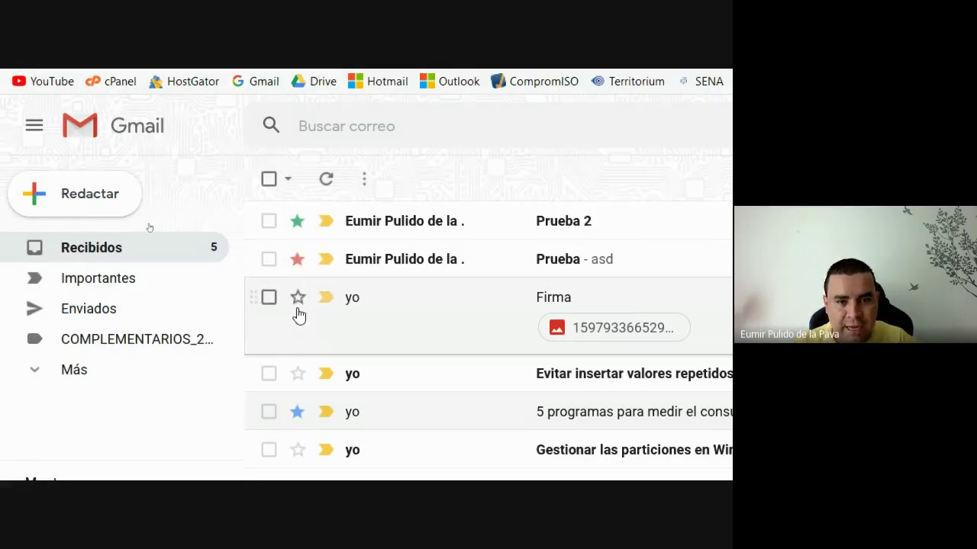
pyautogui.click(296, 302)
pyautogui.click(293, 302)
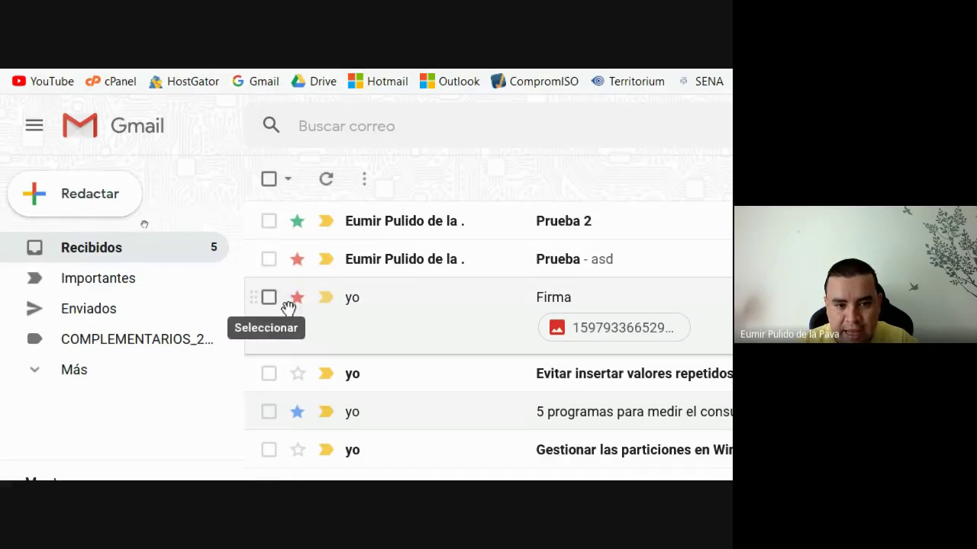
pyautogui.click(296, 304)
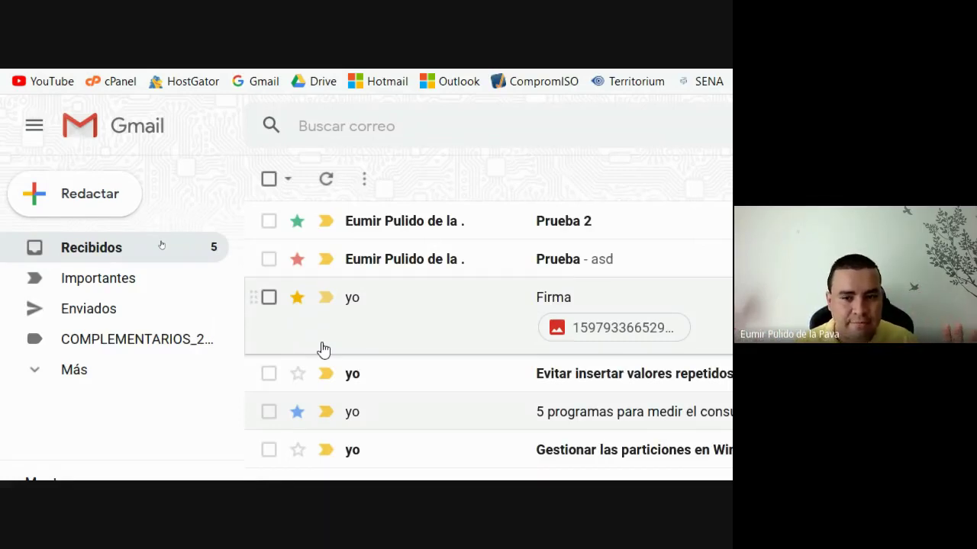
pyautogui.click(297, 297)
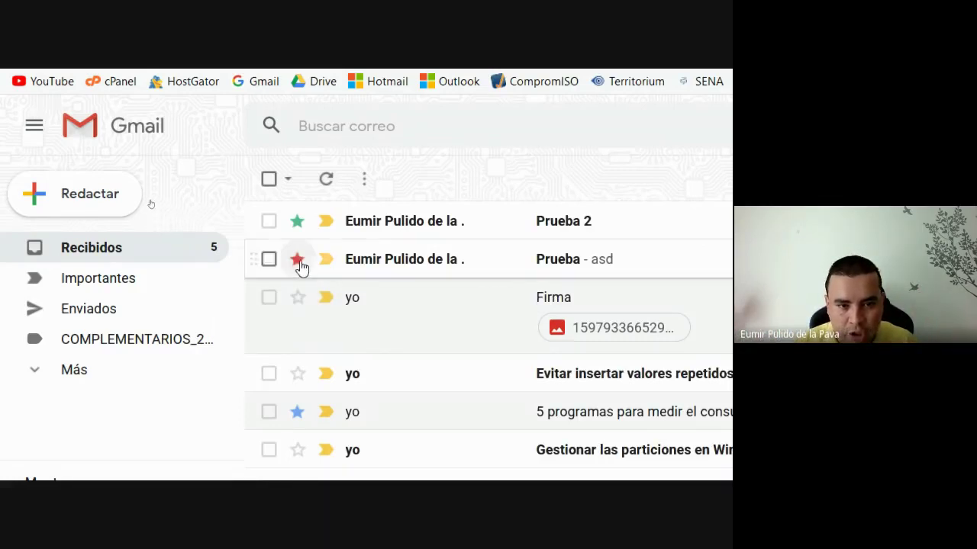
pyautogui.click(297, 258)
pyautogui.click(297, 222)
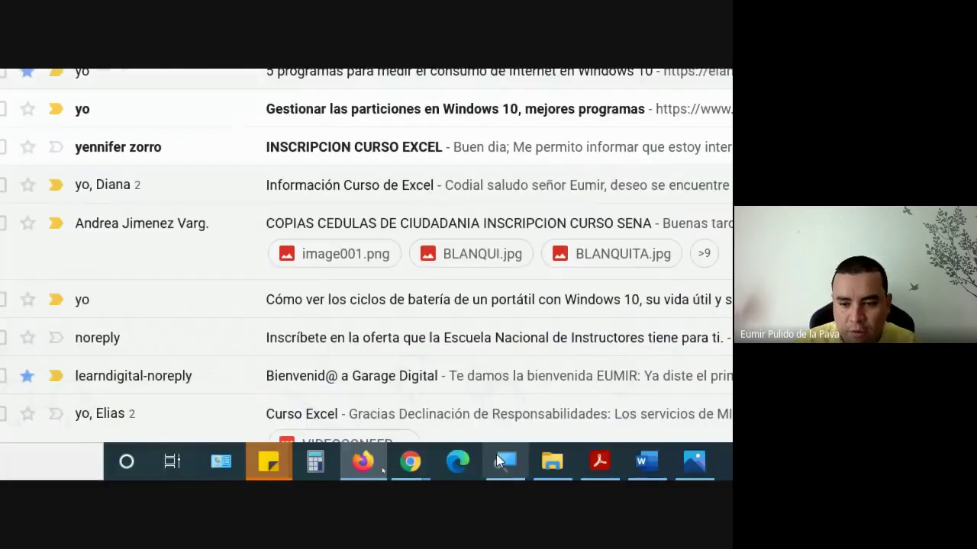
pyautogui.click(492, 458)
pyautogui.click(283, 185)
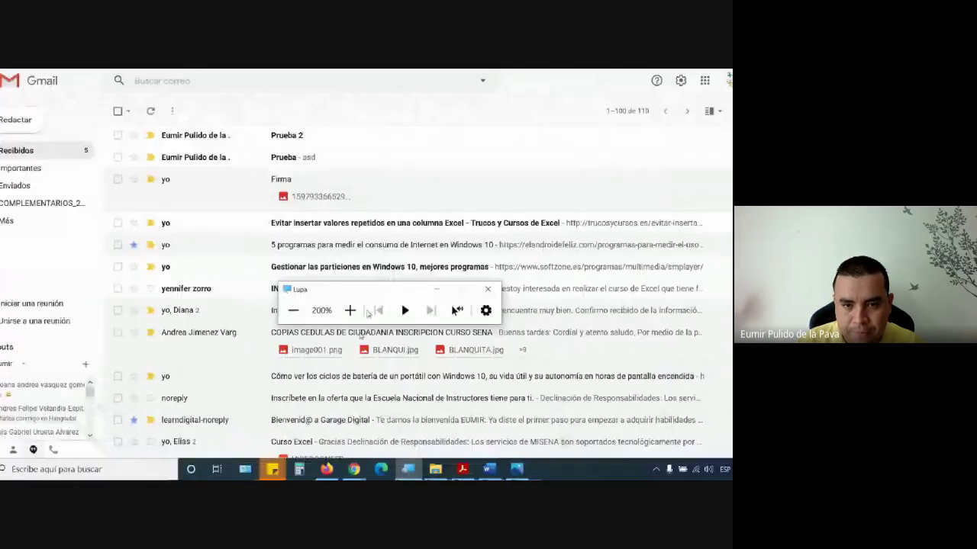
pyautogui.click(412, 316)
pyautogui.click(263, 76)
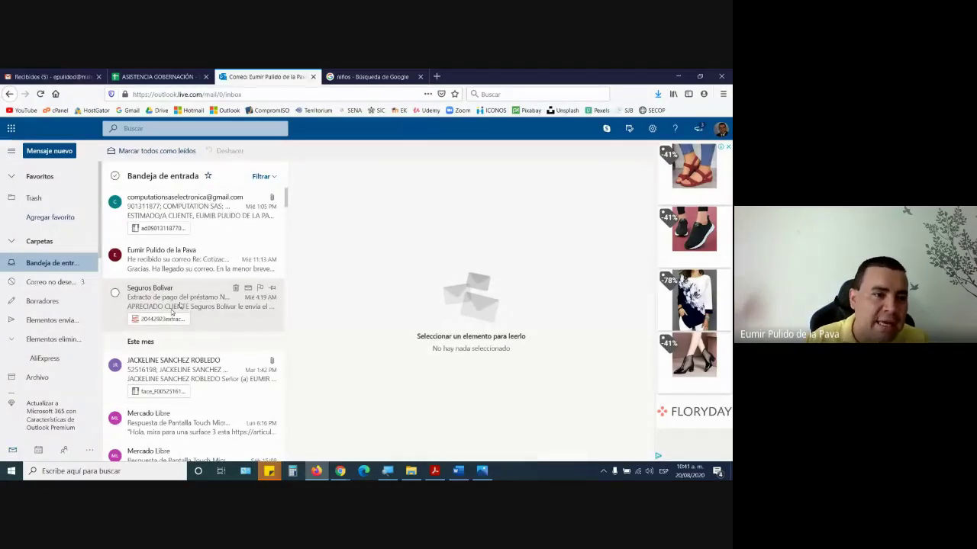
pyautogui.click(387, 470)
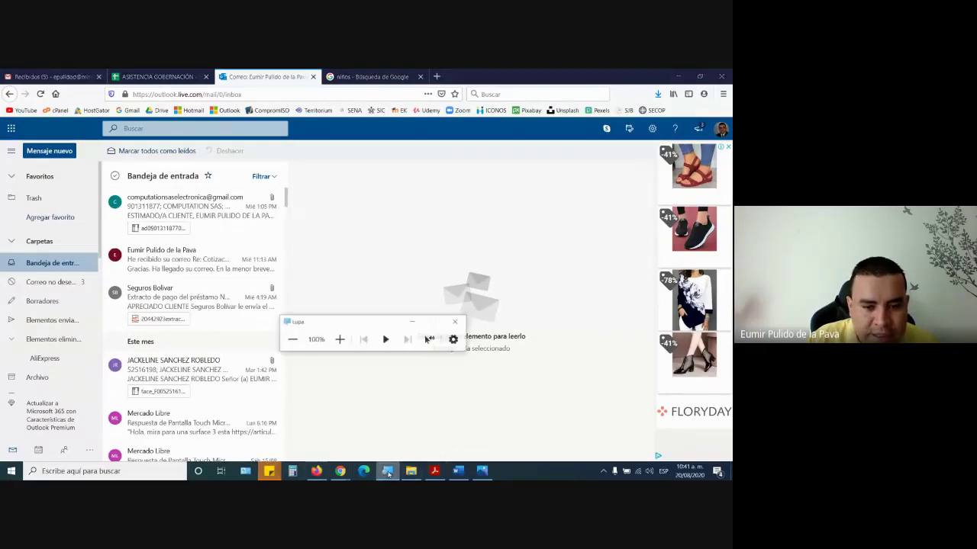
pyautogui.click(336, 334)
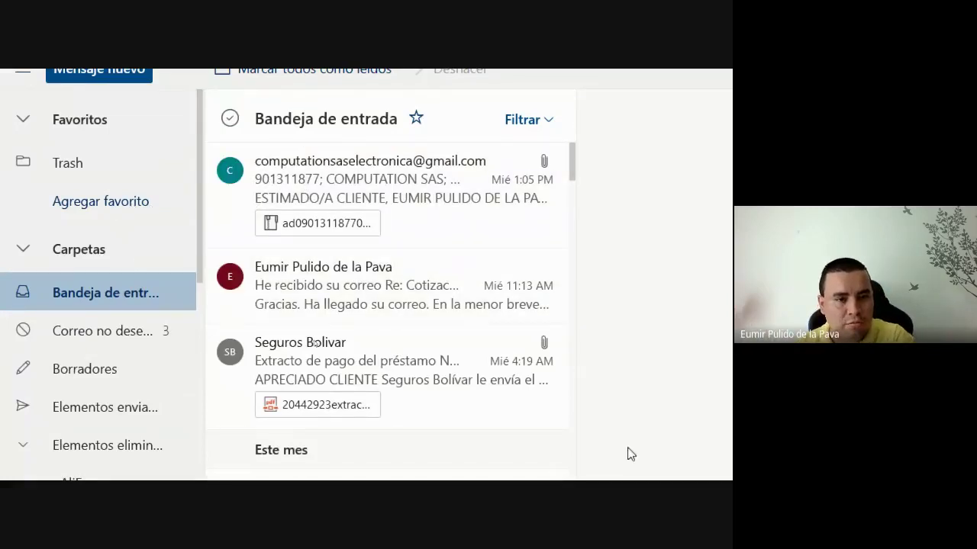
pyautogui.scroll(-3, 549, 462)
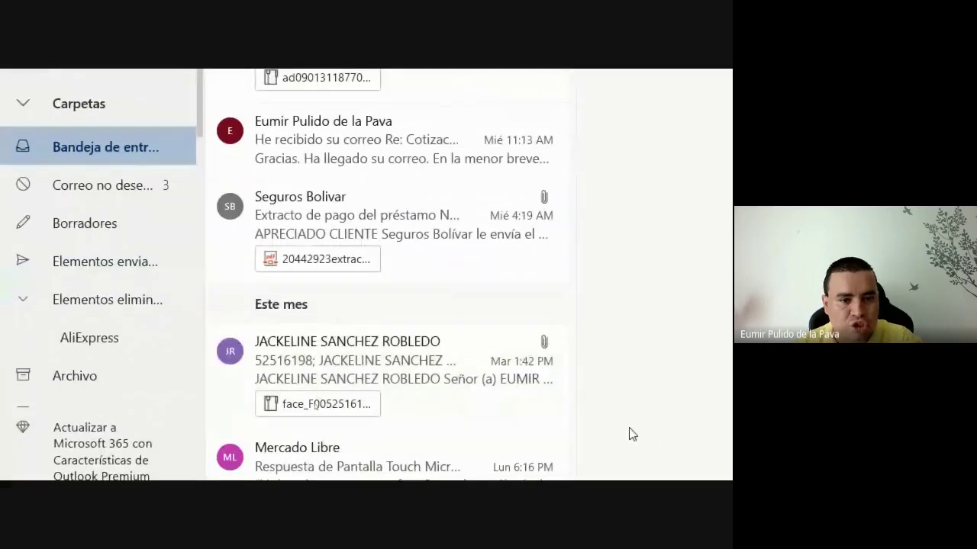
pyautogui.scroll(-6, 562, 447)
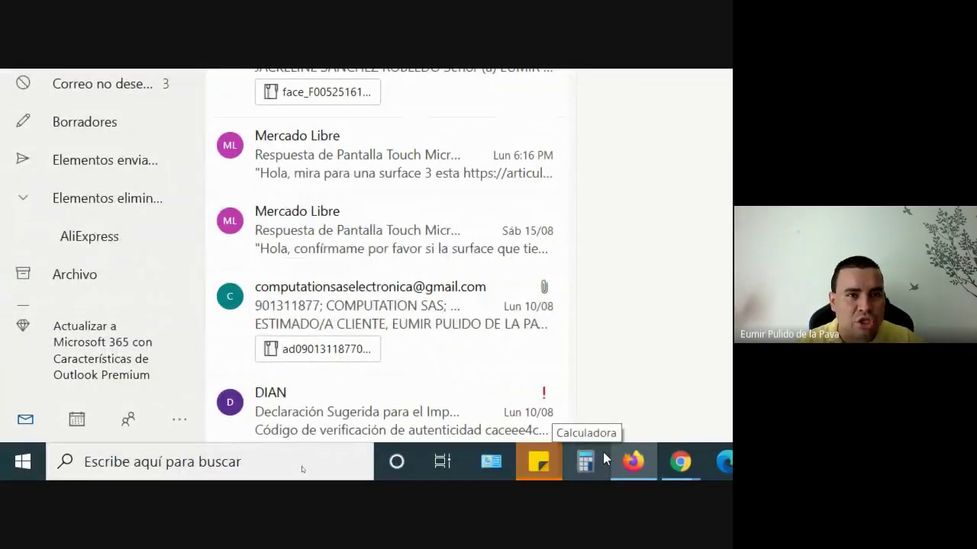
pyautogui.click(120, 74)
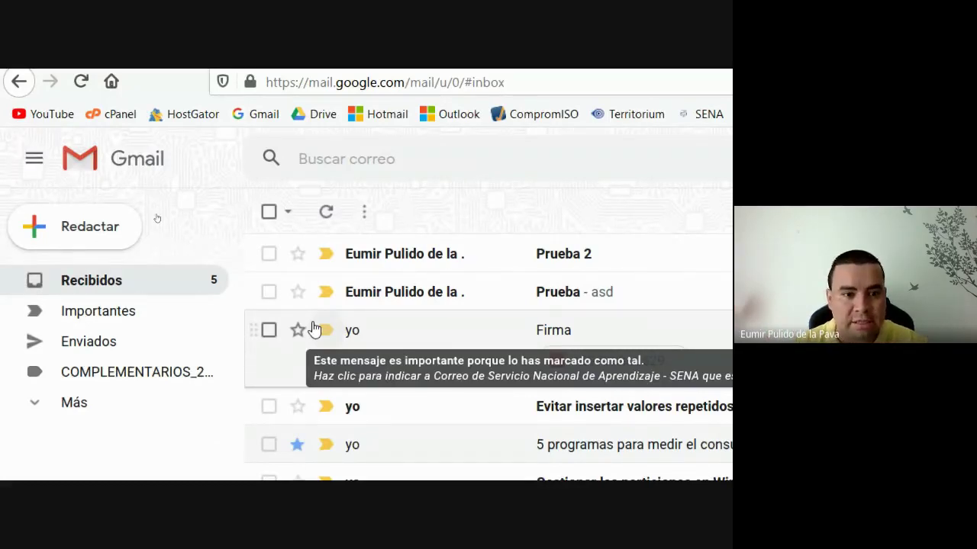
# - Browse the Outlook.com inbox and Microsoft 365 app list, then return to the Gmail inbox tab
pyautogui.click(549, 83)
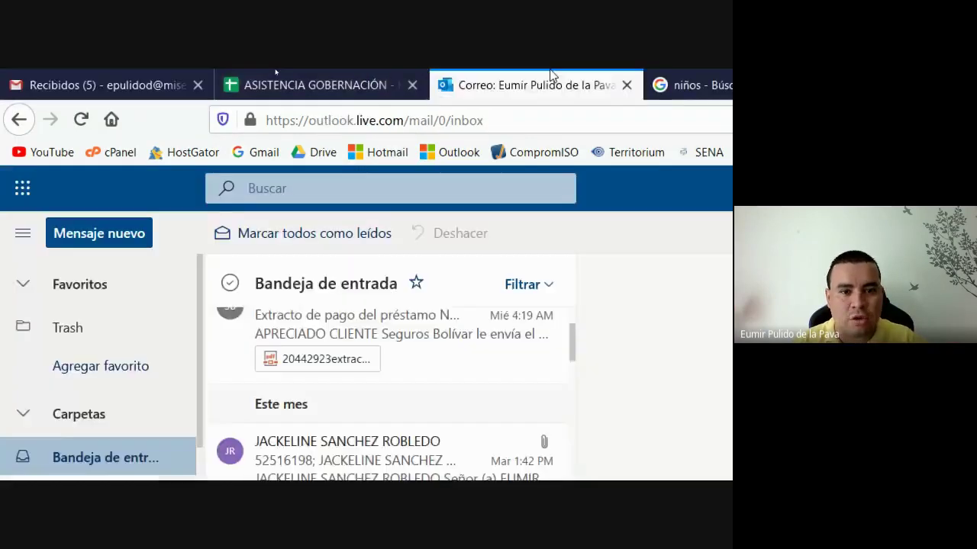
pyautogui.scroll(3, 290, 372)
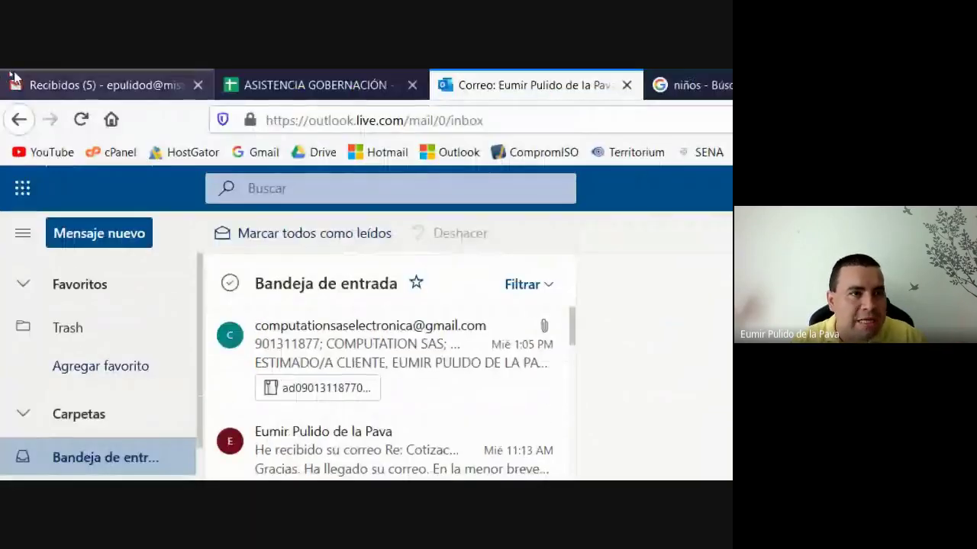
pyautogui.click(100, 84)
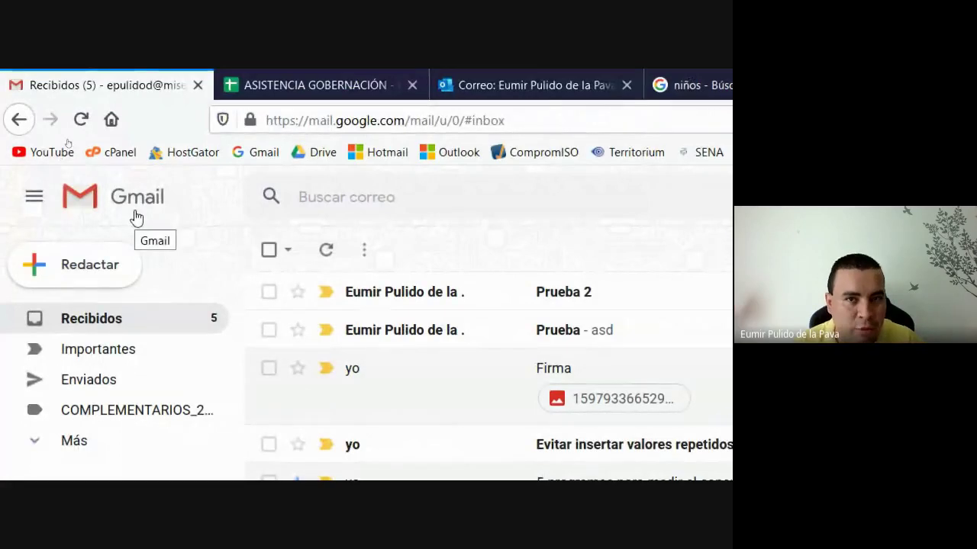
pyautogui.click(465, 73)
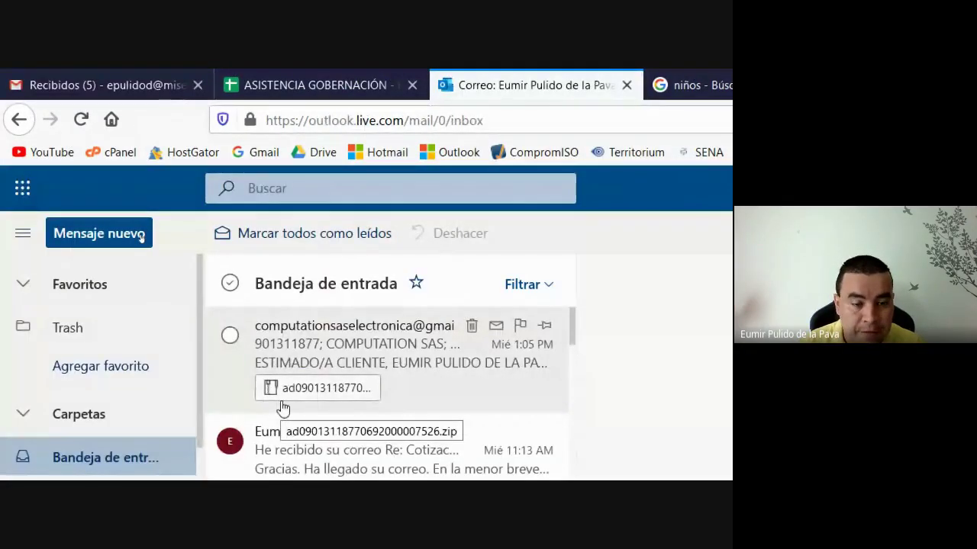
pyautogui.click(18, 191)
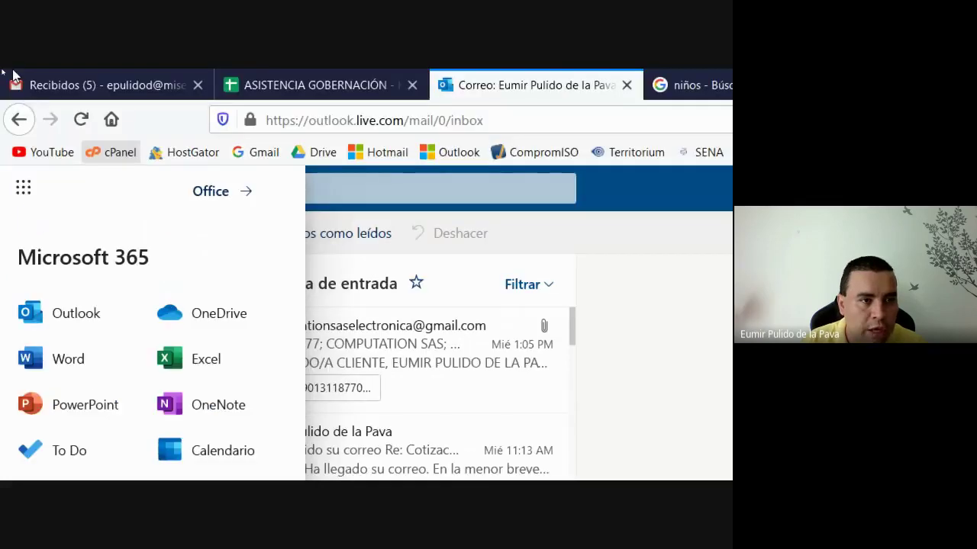
pyautogui.click(92, 75)
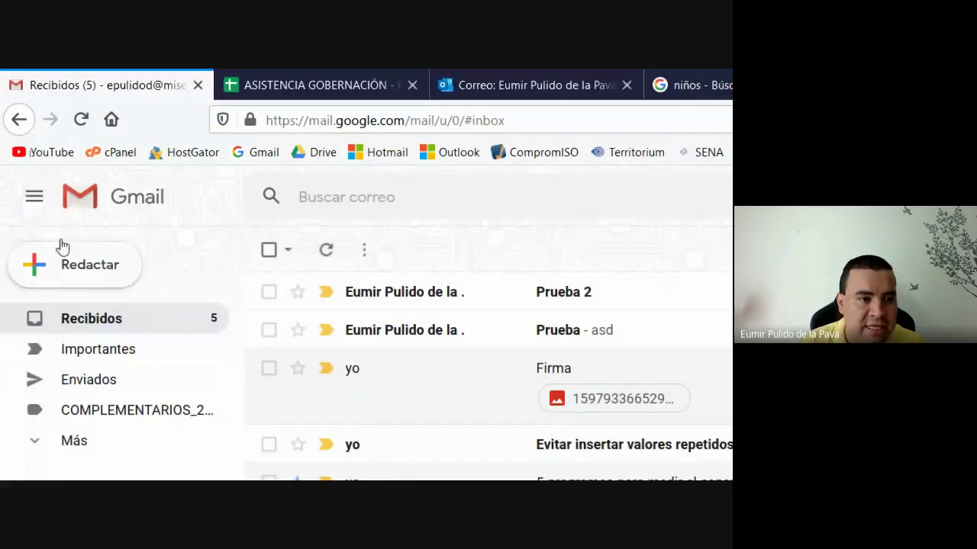
pyautogui.click(560, 200)
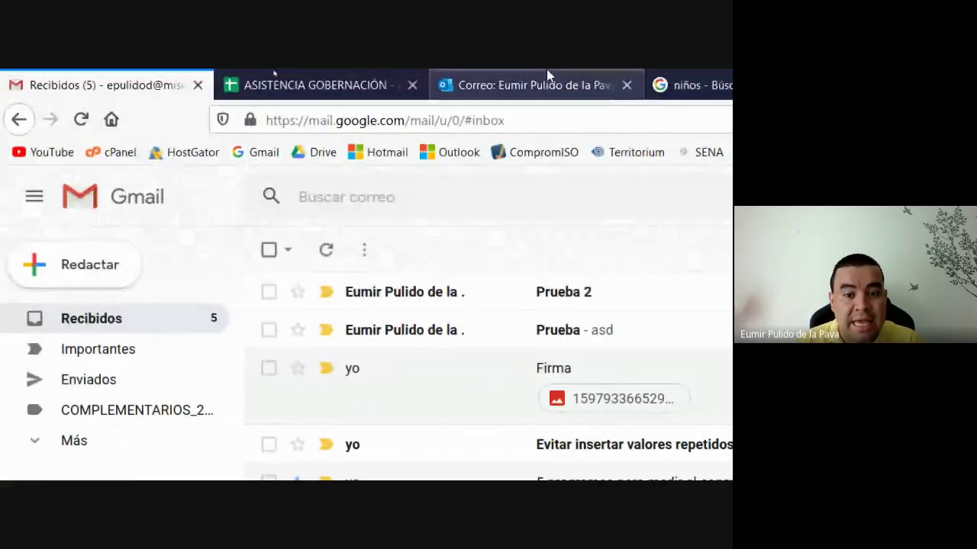
pyautogui.click(654, 465)
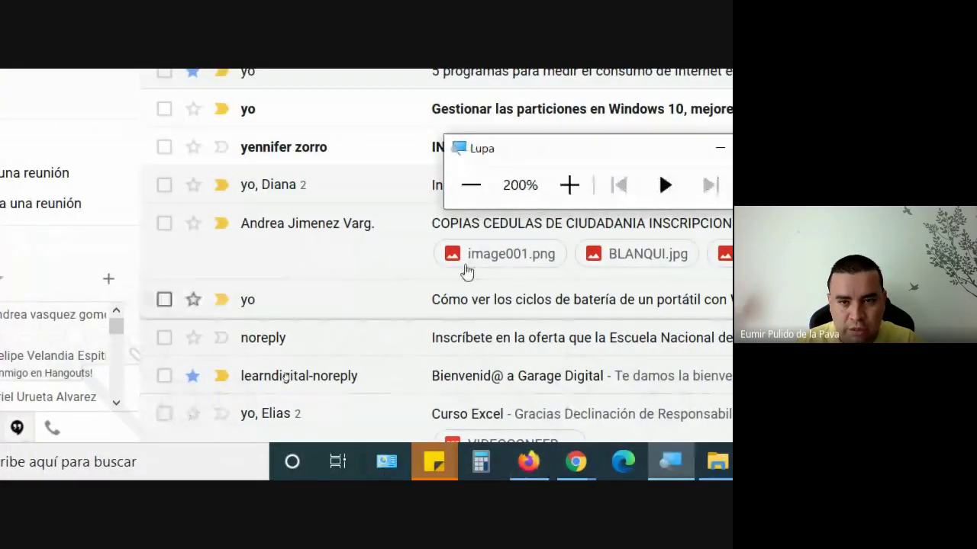
pyautogui.click(471, 183)
pyautogui.click(313, 319)
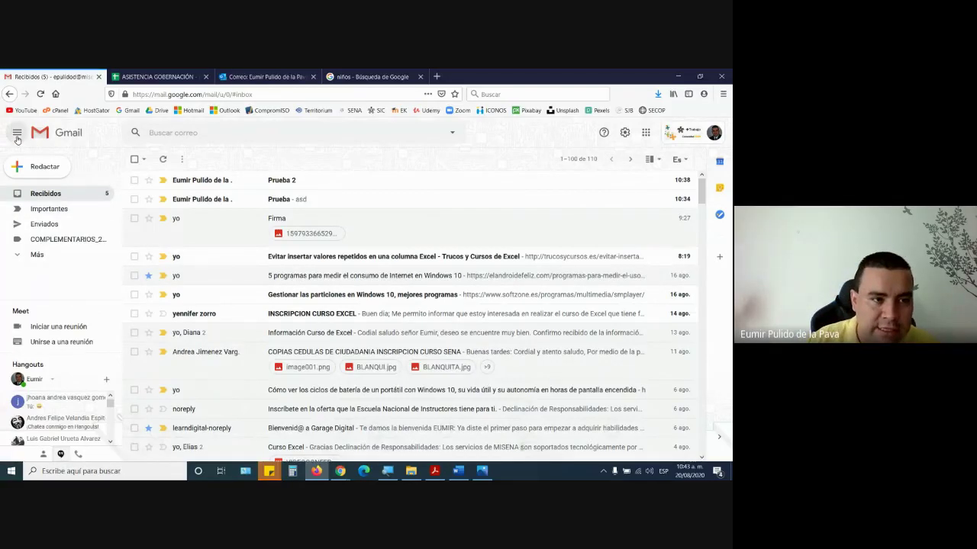
# - Collapse and expand the side panel twice, then start a new message carrying the SENA signature
pyautogui.click(16, 134)
pyautogui.click(17, 136)
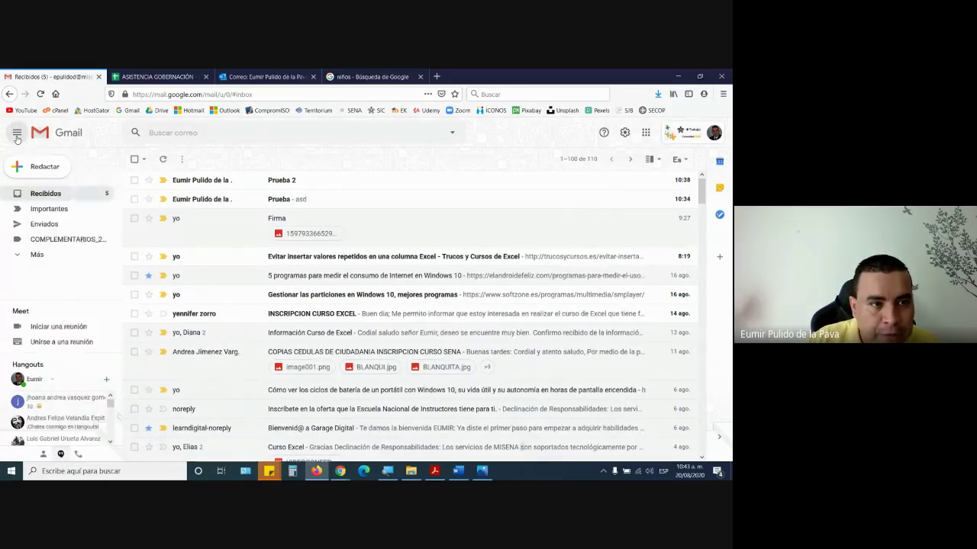
pyautogui.click(17, 137)
pyautogui.click(17, 136)
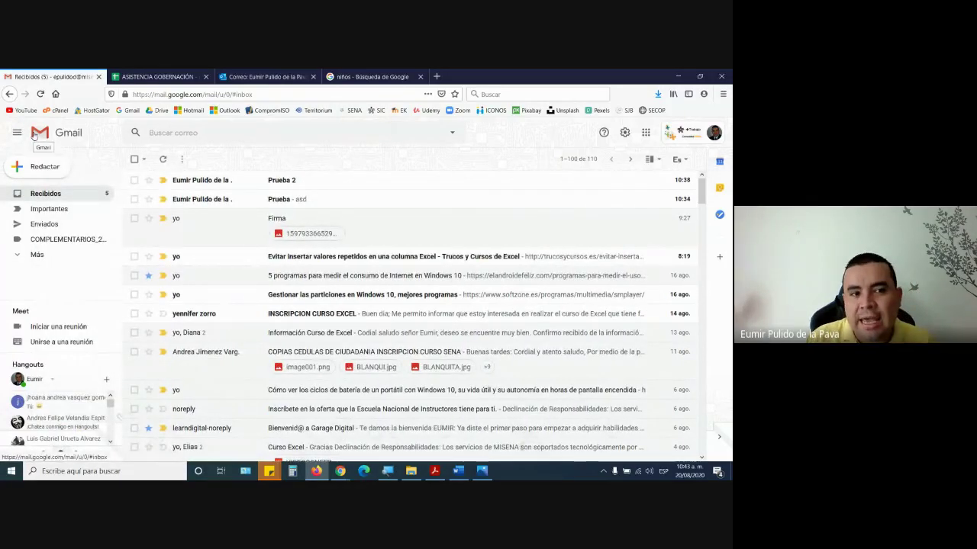
pyautogui.moveTo(187, 315)
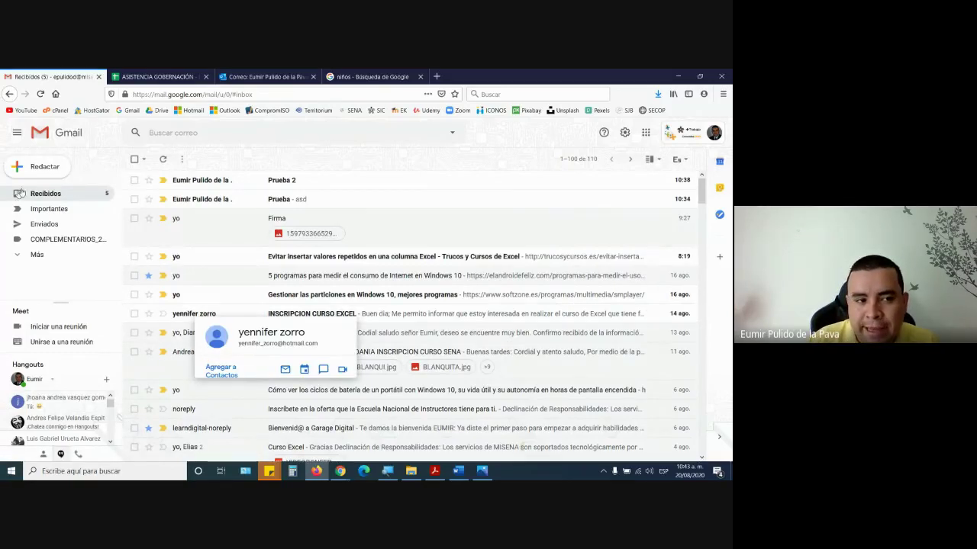
pyautogui.click(38, 168)
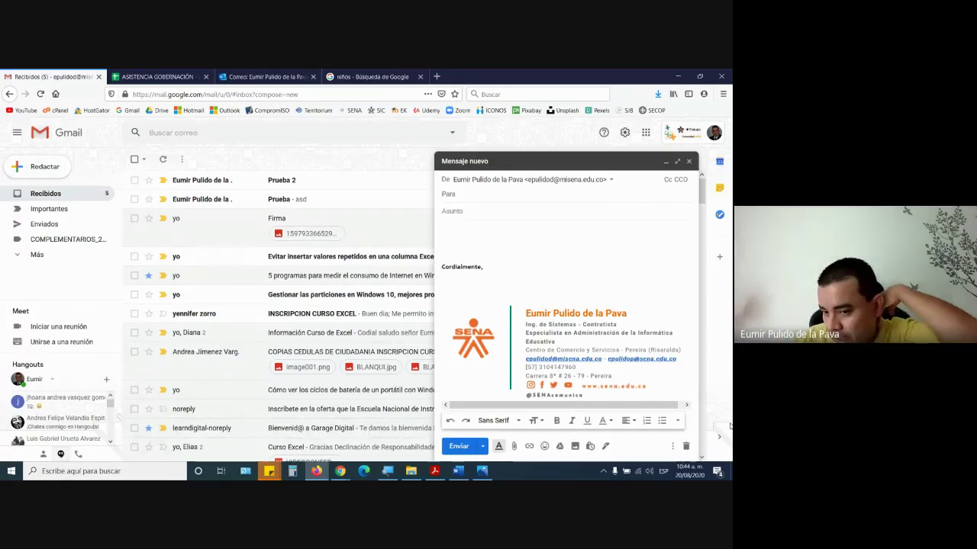
# - Discard the draft and launch Google Contacts from the Google apps list
pyautogui.click(685, 446)
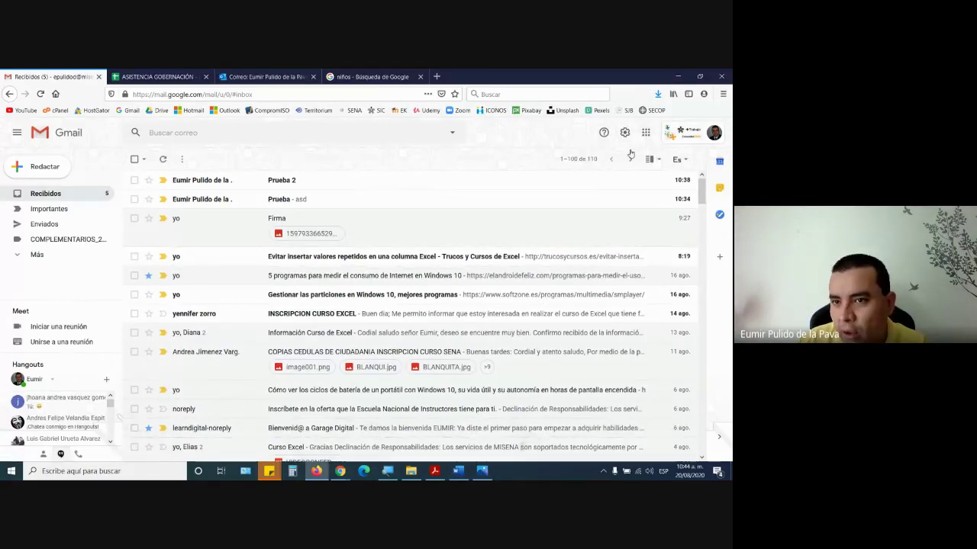
pyautogui.click(646, 133)
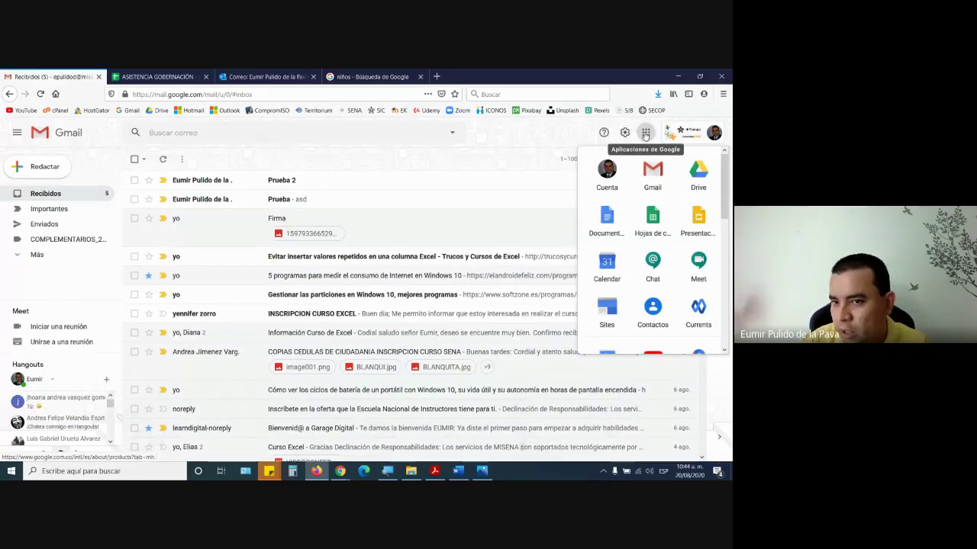
pyautogui.scroll(-5, 698, 194)
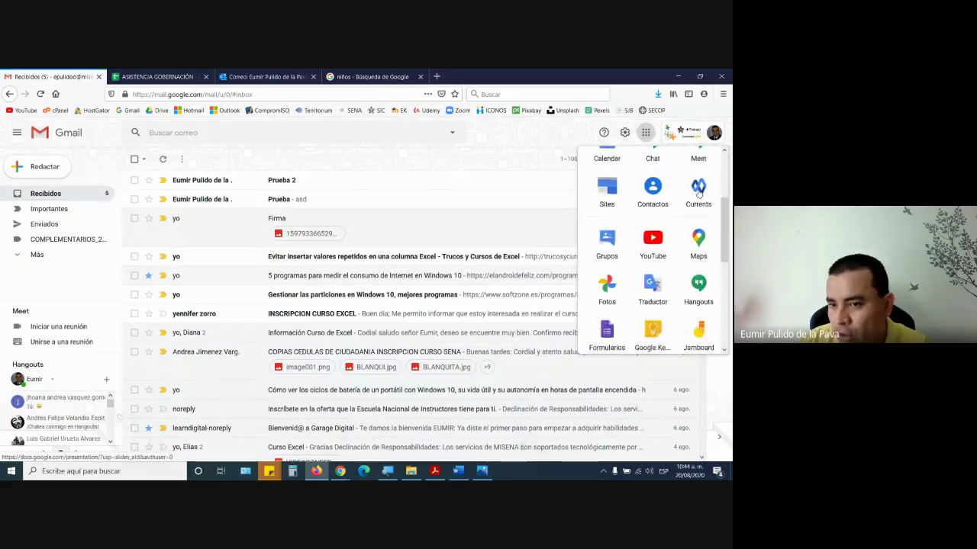
pyautogui.scroll(-3, 698, 194)
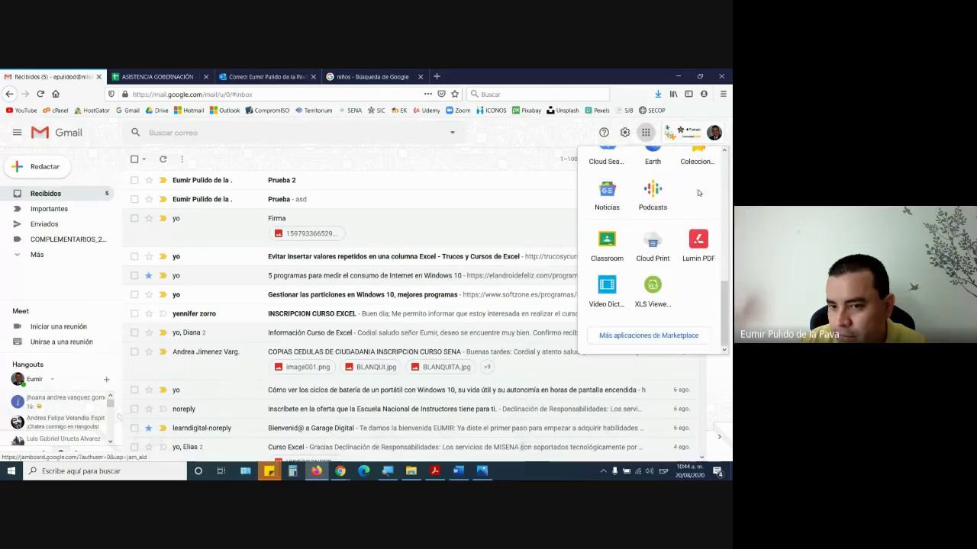
pyautogui.scroll(6, 698, 194)
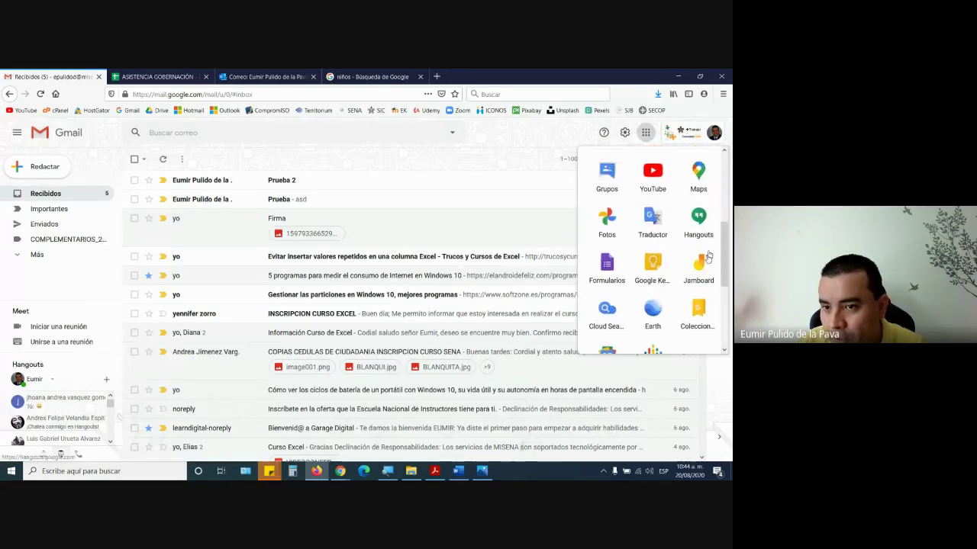
pyautogui.scroll(1, 705, 266)
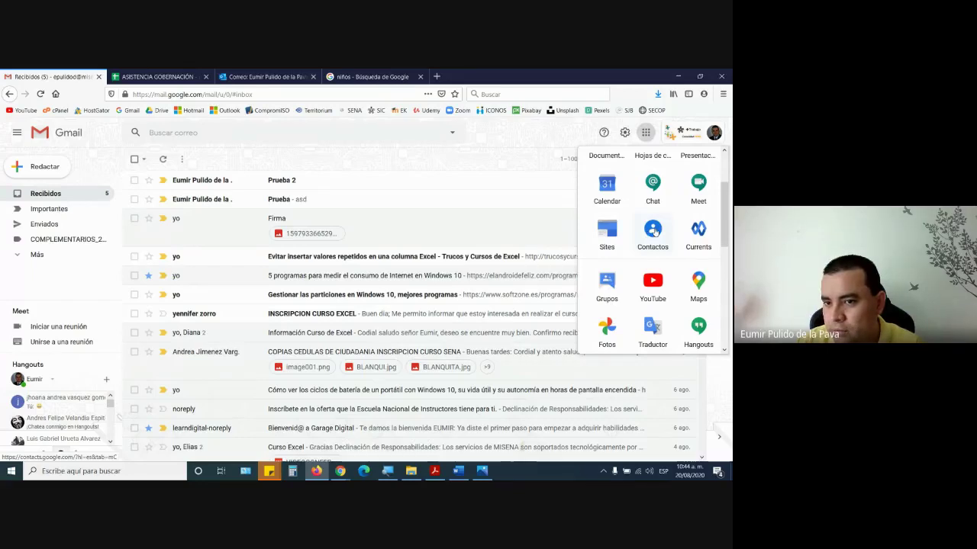
pyautogui.click(654, 231)
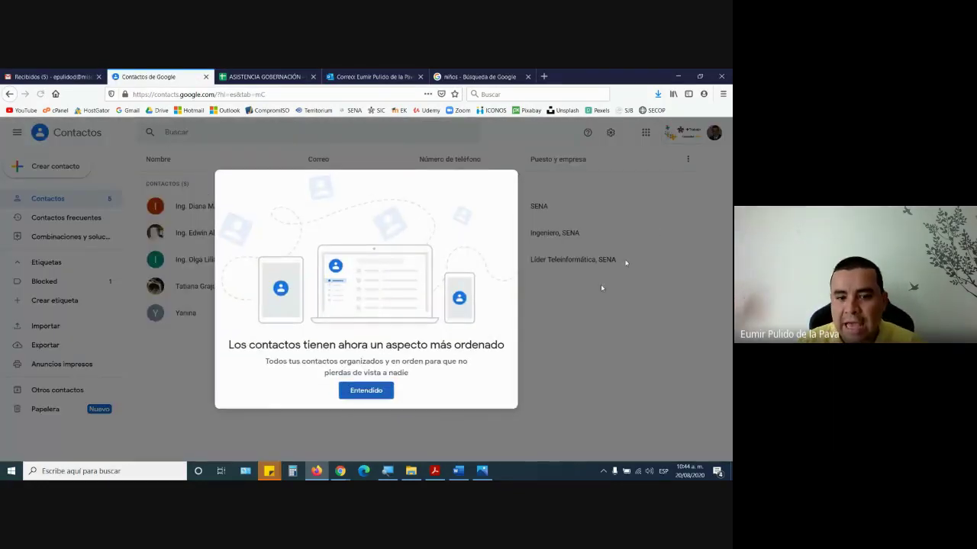
# - Dismiss the Contacts welcome notice, compare the five contacts with the Gmail inbox, and bring up the magnifier
pyautogui.click(384, 395)
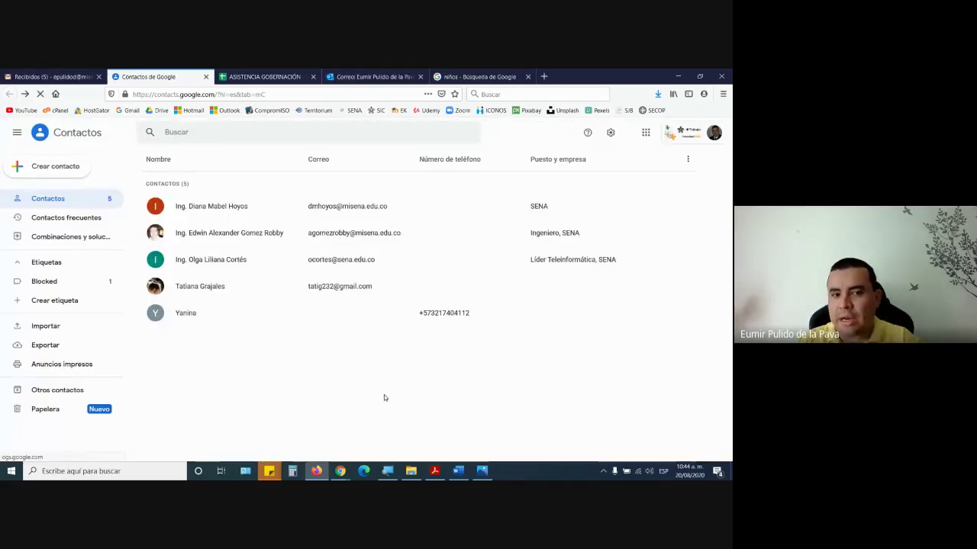
pyautogui.click(65, 73)
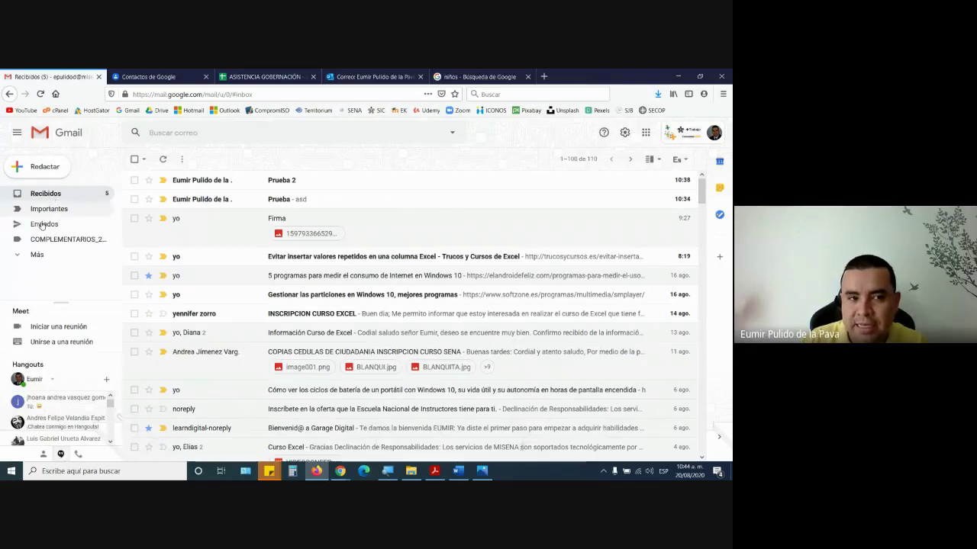
pyautogui.click(123, 72)
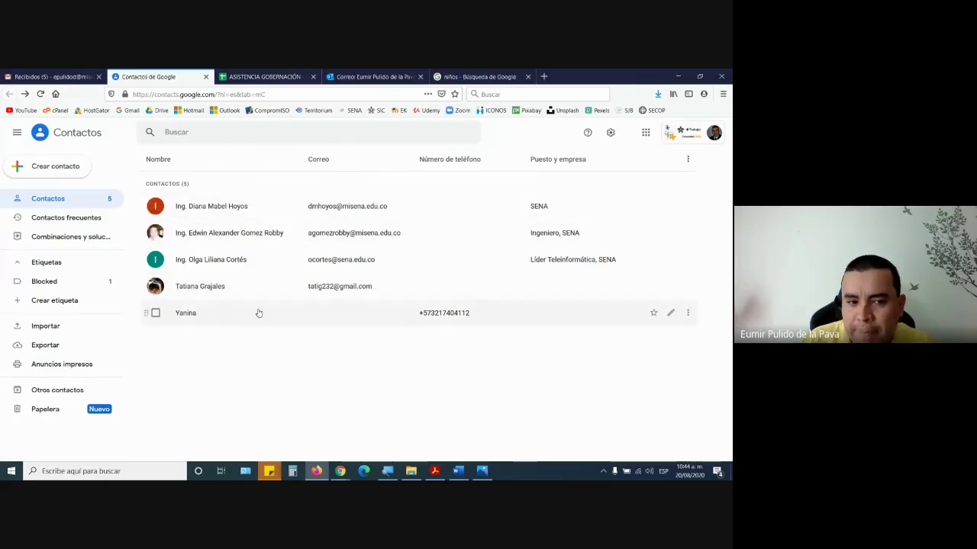
pyautogui.click(54, 76)
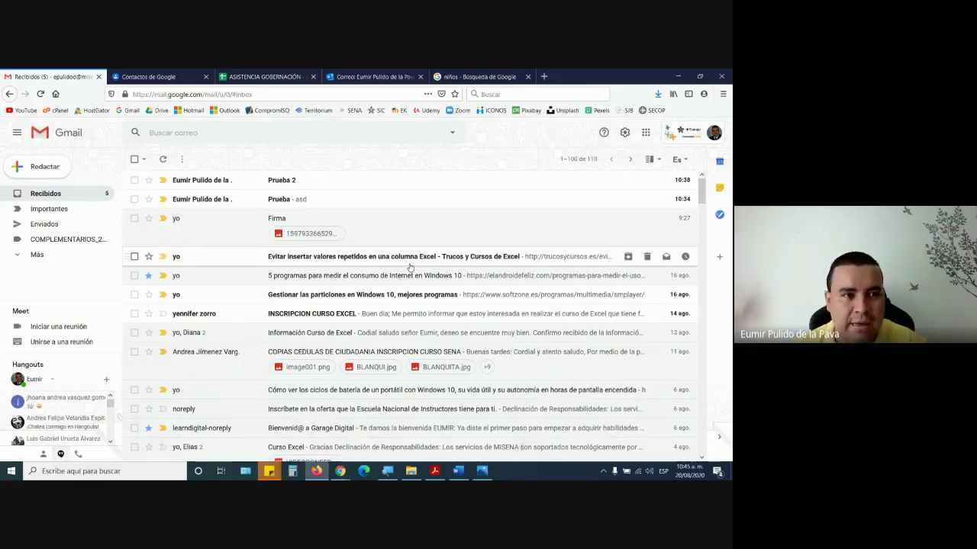
pyautogui.click(164, 77)
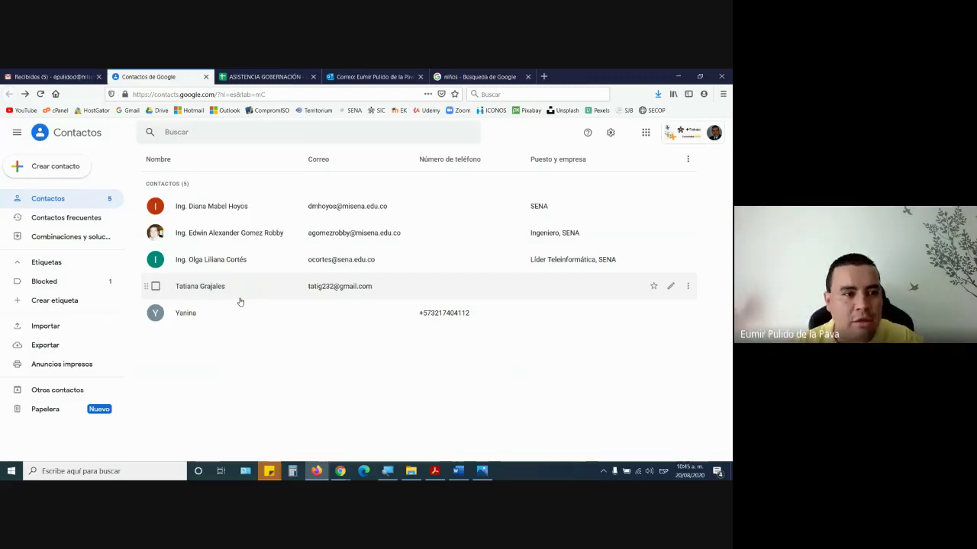
pyautogui.click(60, 75)
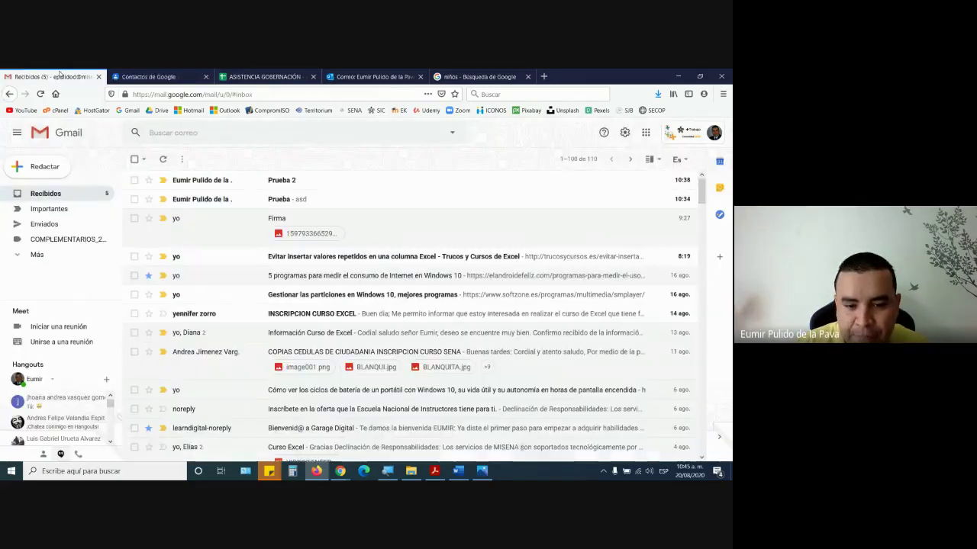
pyautogui.click(388, 471)
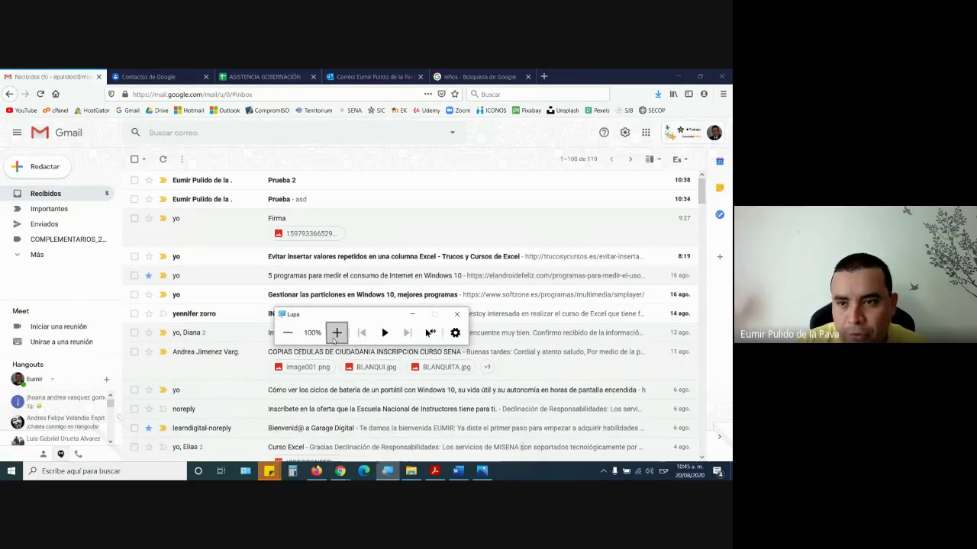
# - Zoom the magnifier to 200%, return to Google Contacts and open the Crear contacto menu
pyautogui.click(336, 334)
pyautogui.click(646, 132)
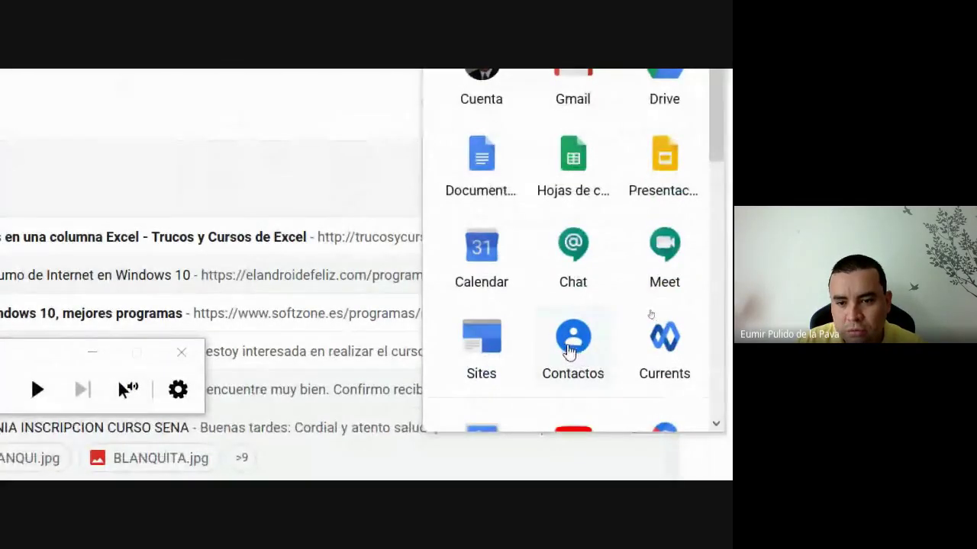
pyautogui.click(194, 76)
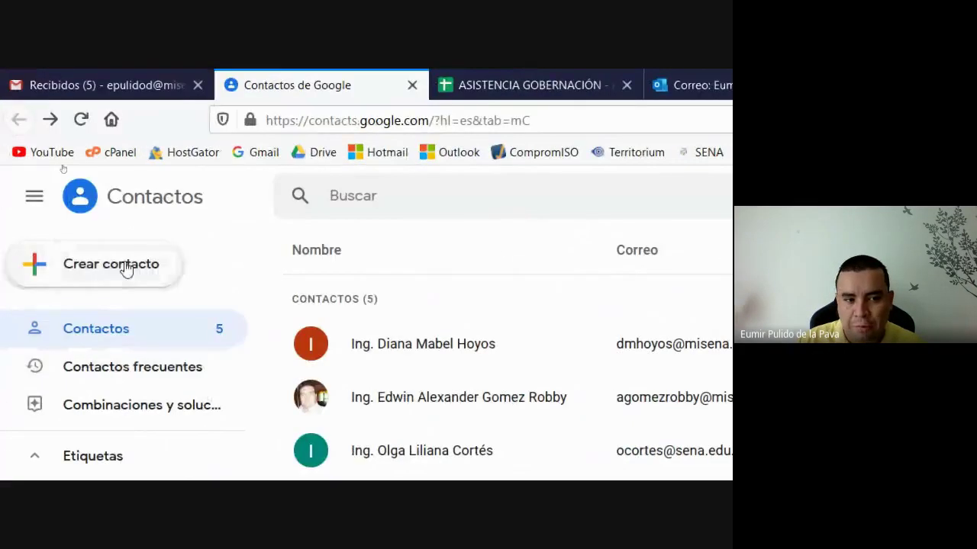
pyautogui.click(118, 269)
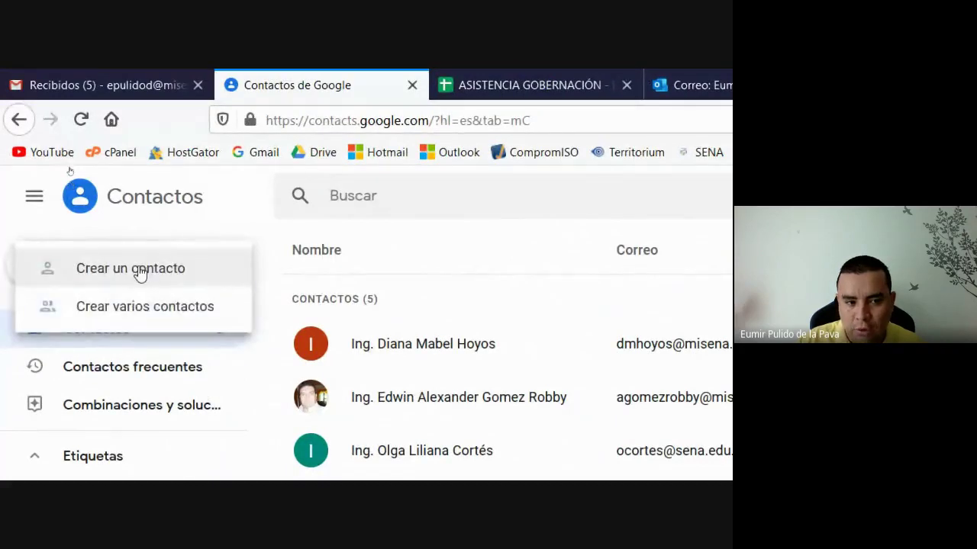
# - Create a single contact with the person's first name, surname and e-mail address, and save it
pyautogui.click(140, 273)
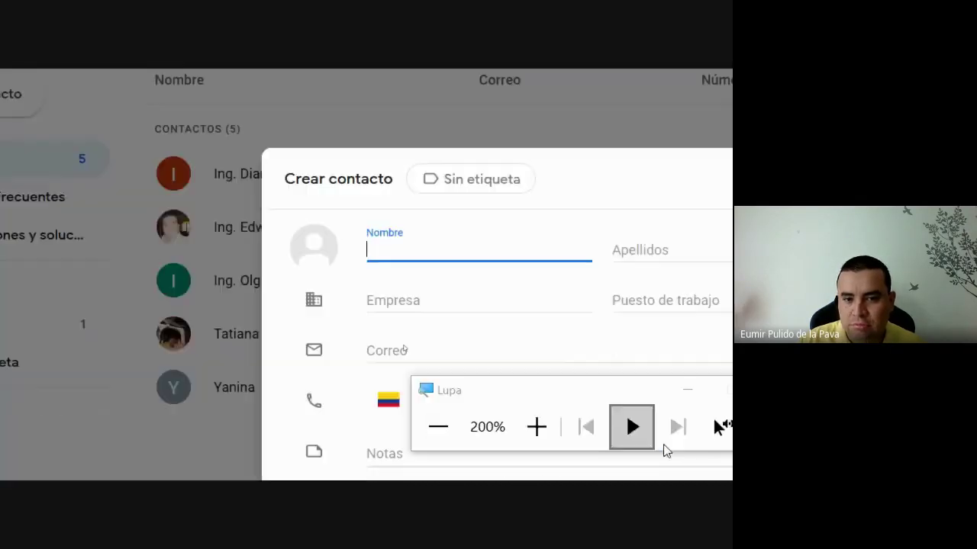
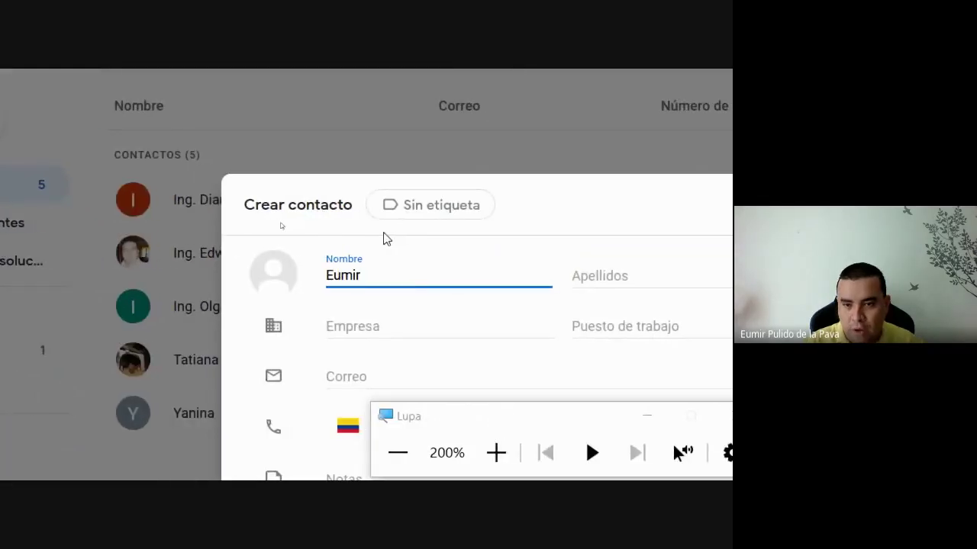
pyautogui.press('Tab')
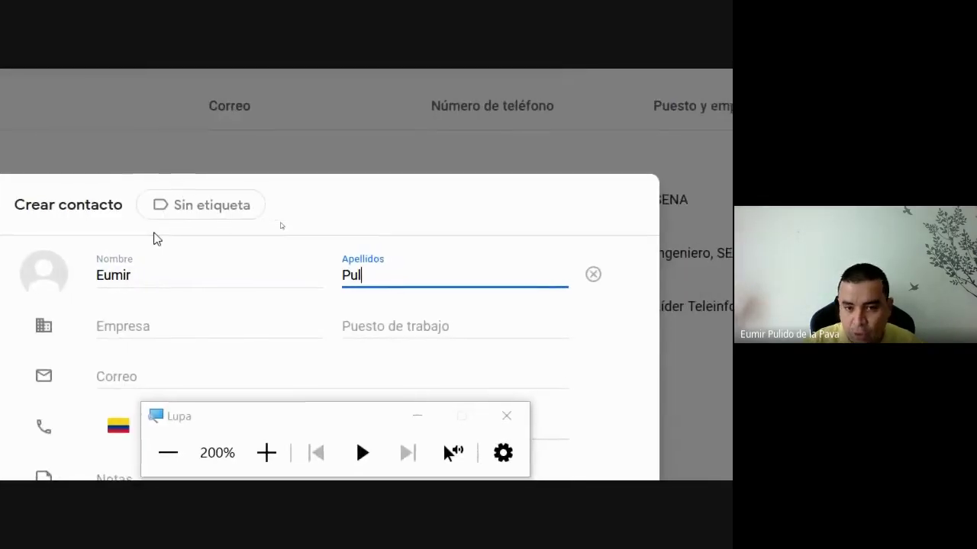
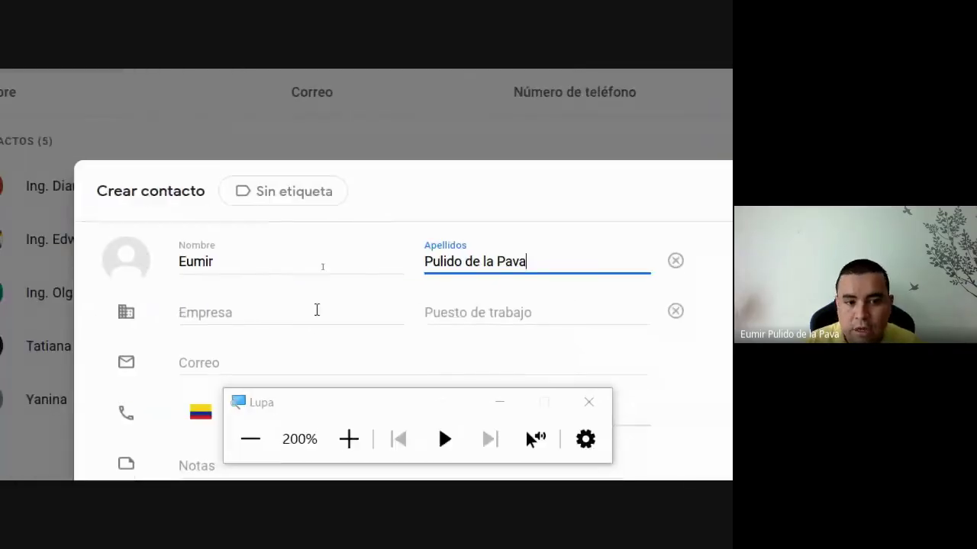
pyautogui.click(497, 403)
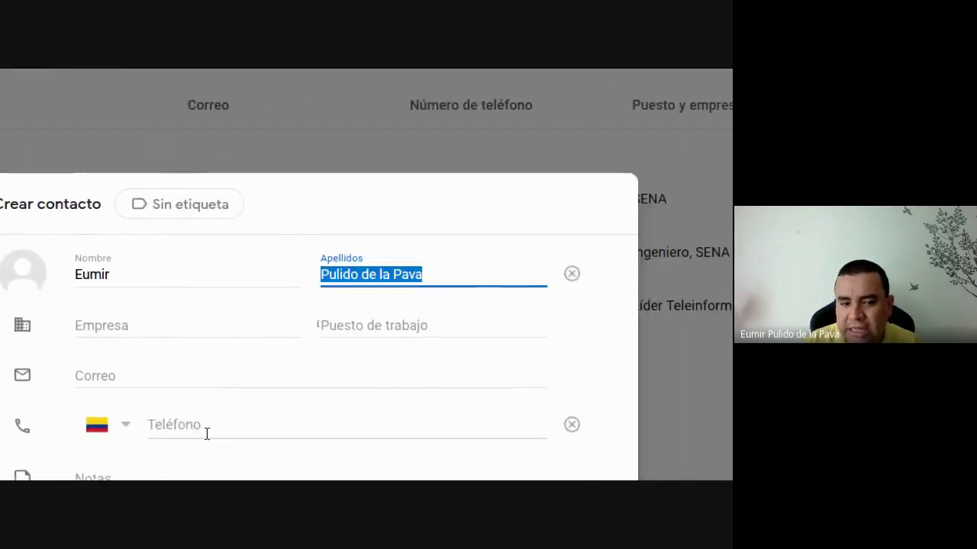
pyautogui.click(137, 374)
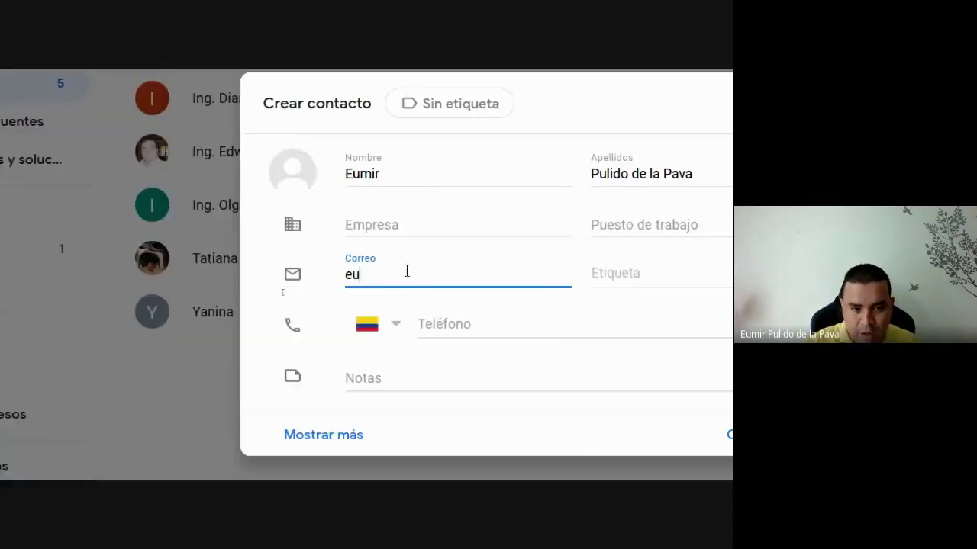
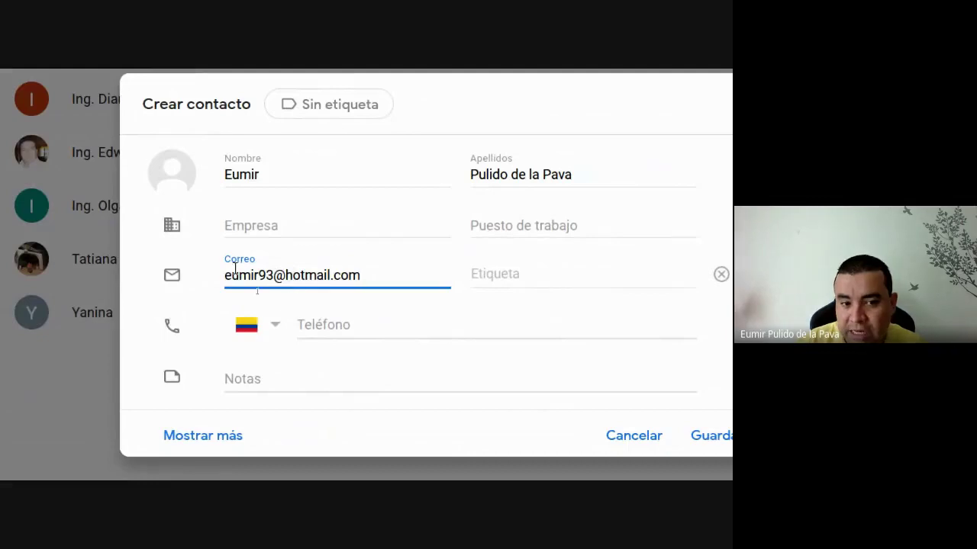
pyautogui.click(497, 433)
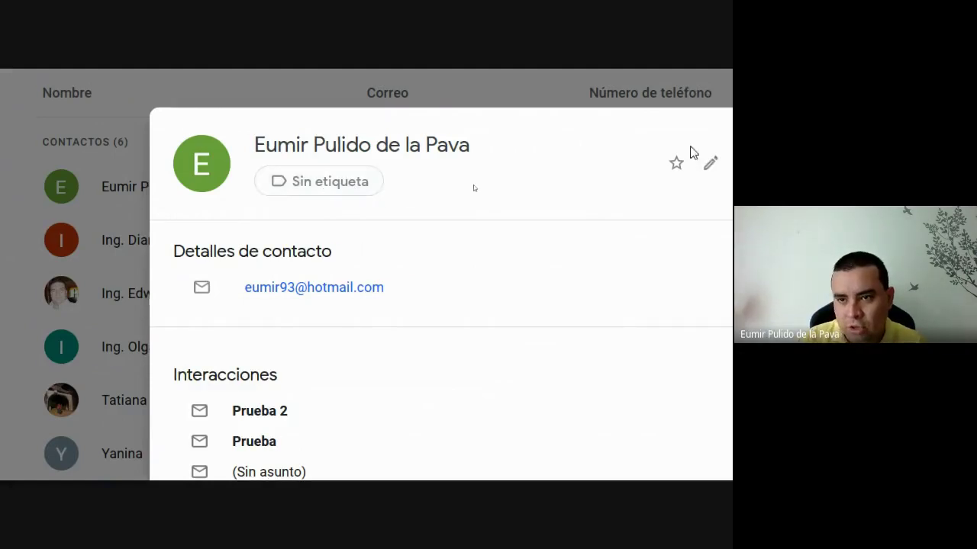
# - Close the new contact's card and reopen the Crear contacto menu with six contacts listed
pyautogui.click(516, 167)
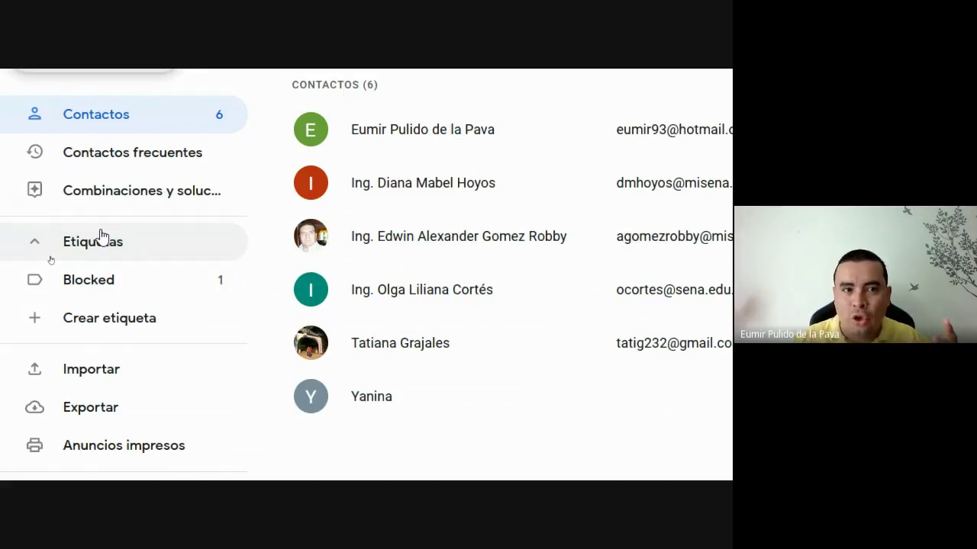
pyautogui.click(98, 83)
pyautogui.click(88, 226)
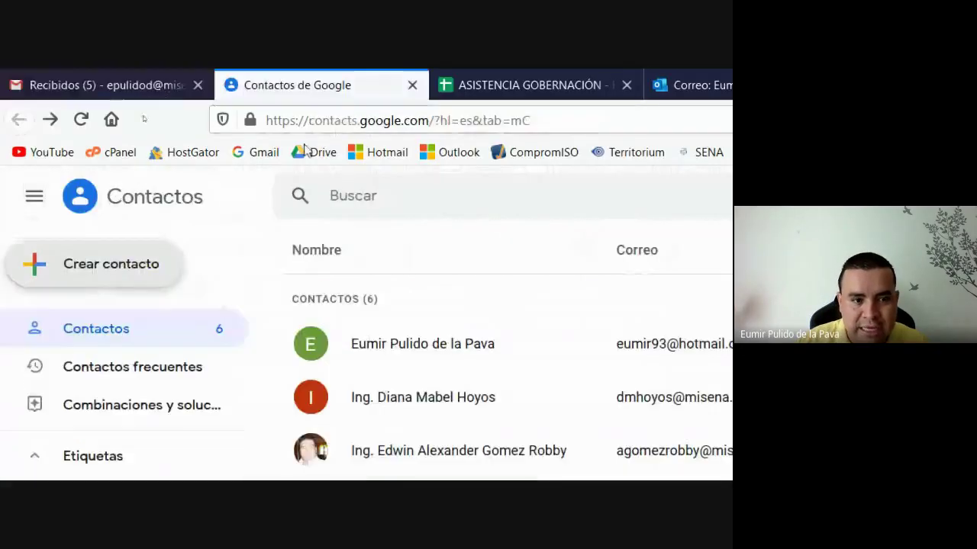
# - Add a new contact with the same first name and surname plus a Gmail address, then save it
pyautogui.click(85, 122)
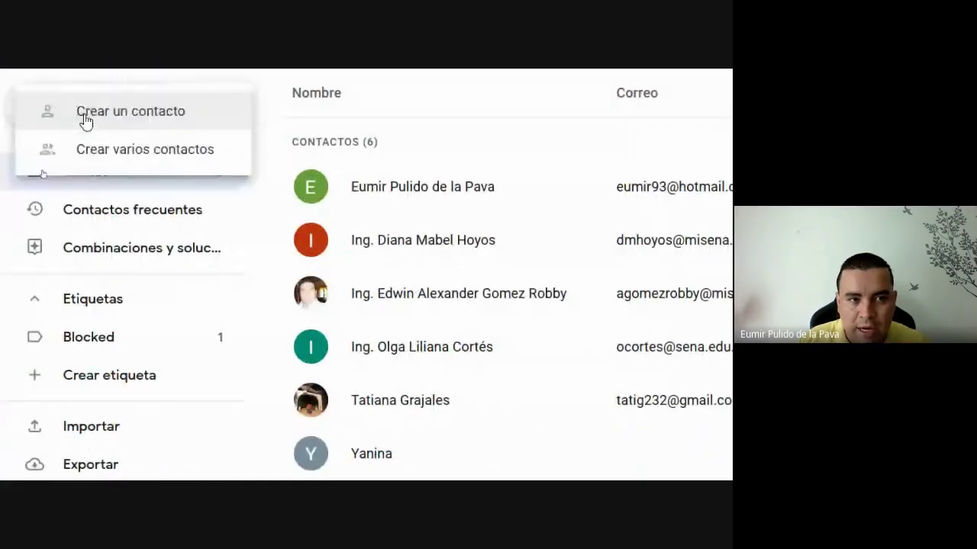
pyautogui.click(170, 109)
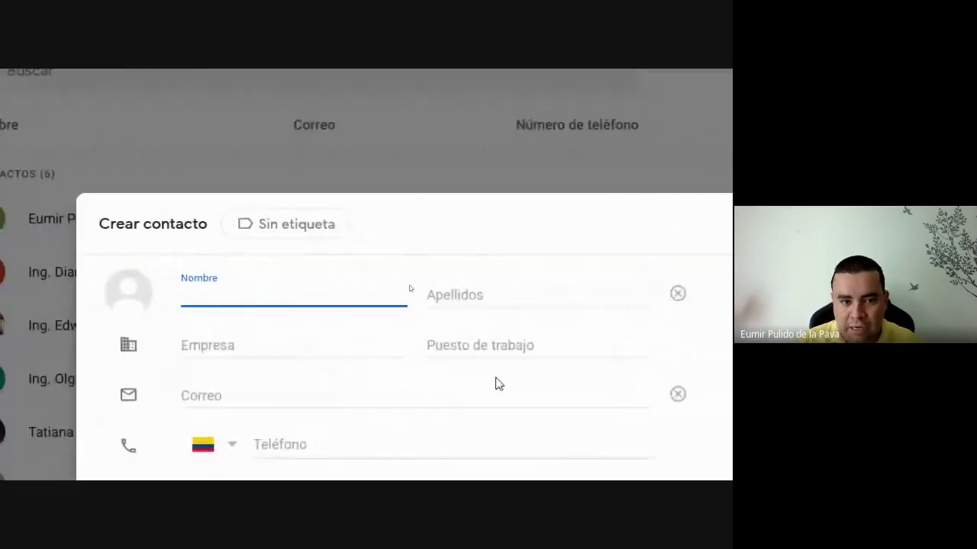
pyautogui.press('Tab')
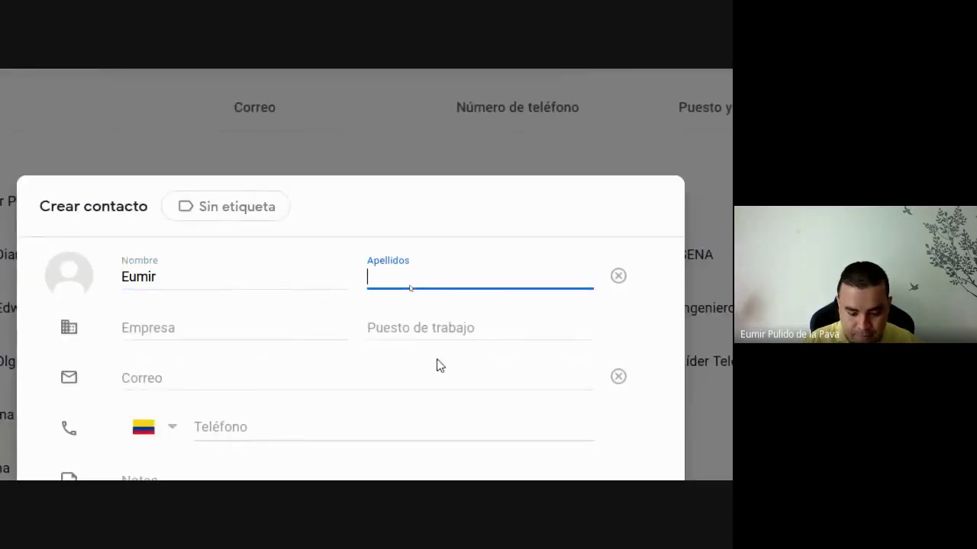
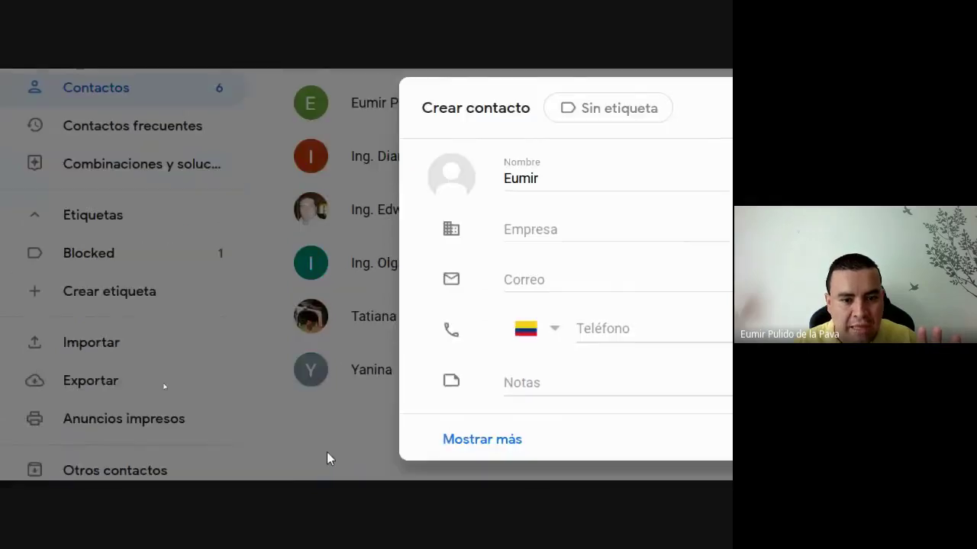
pyautogui.click(266, 363)
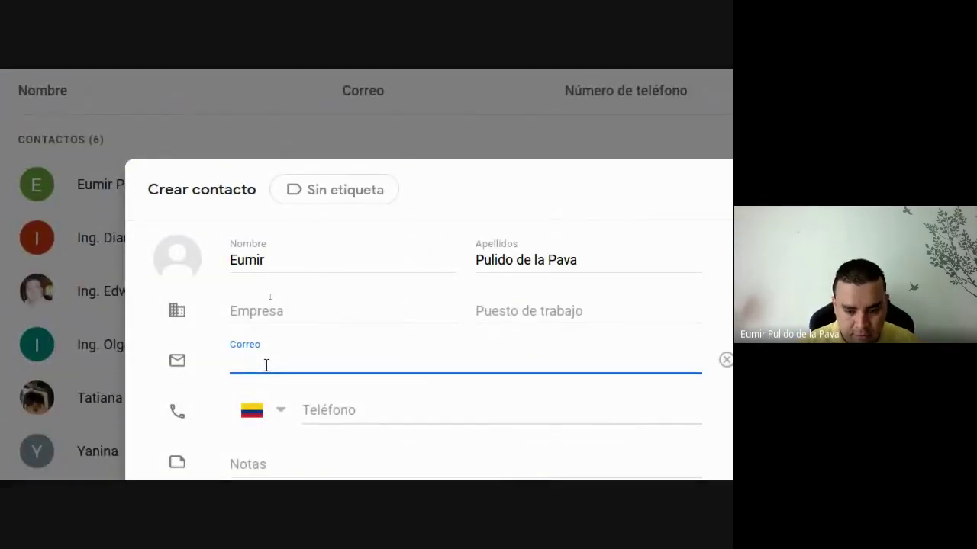
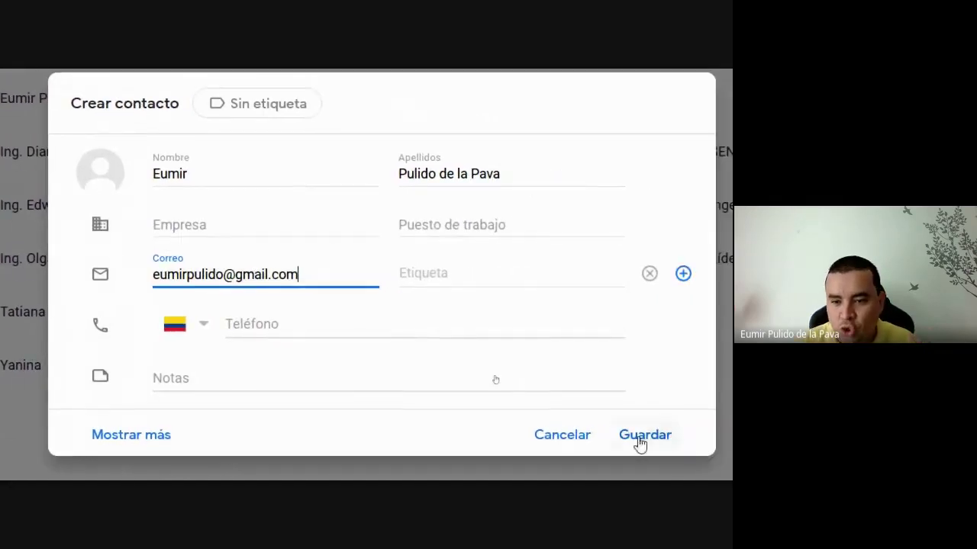
pyautogui.click(723, 439)
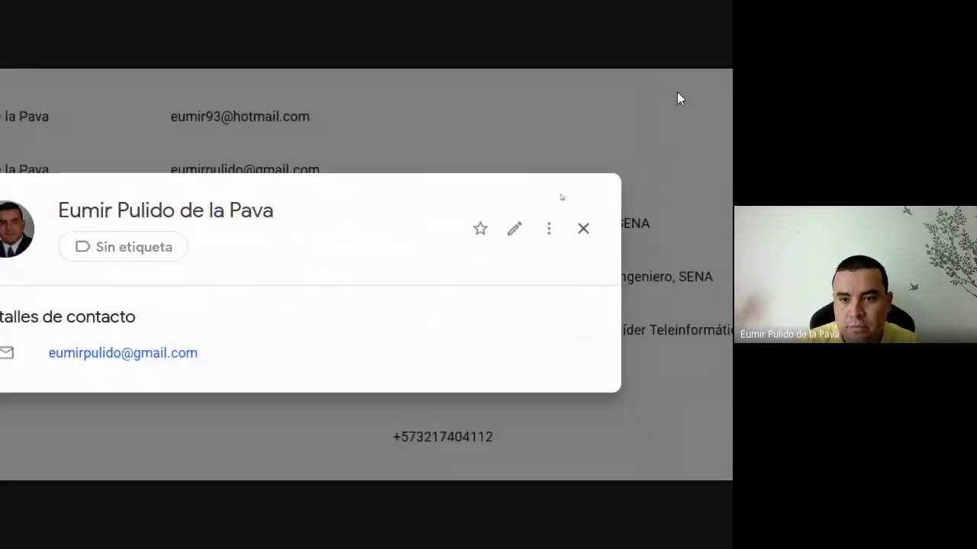
pyautogui.click(585, 243)
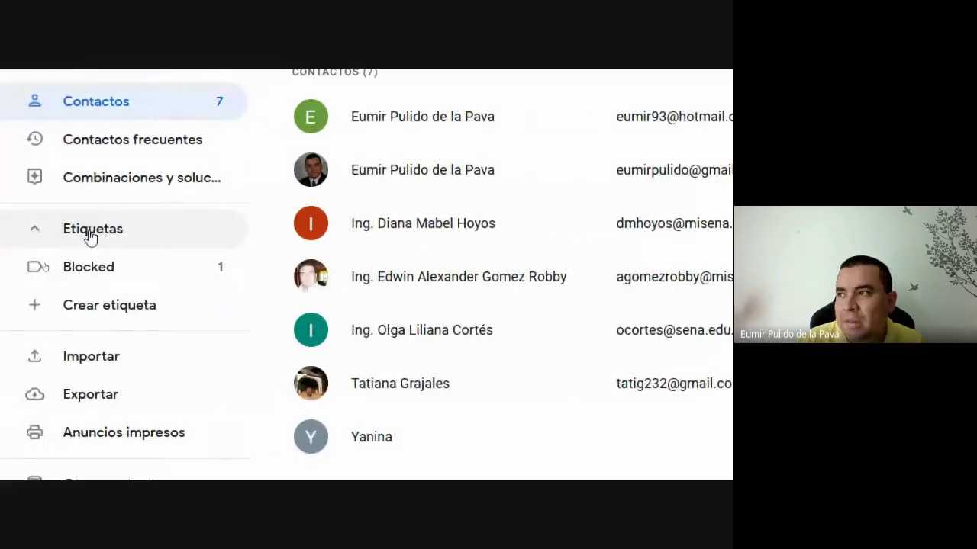
# - Create a contact label named AMIGOS
pyautogui.click(130, 314)
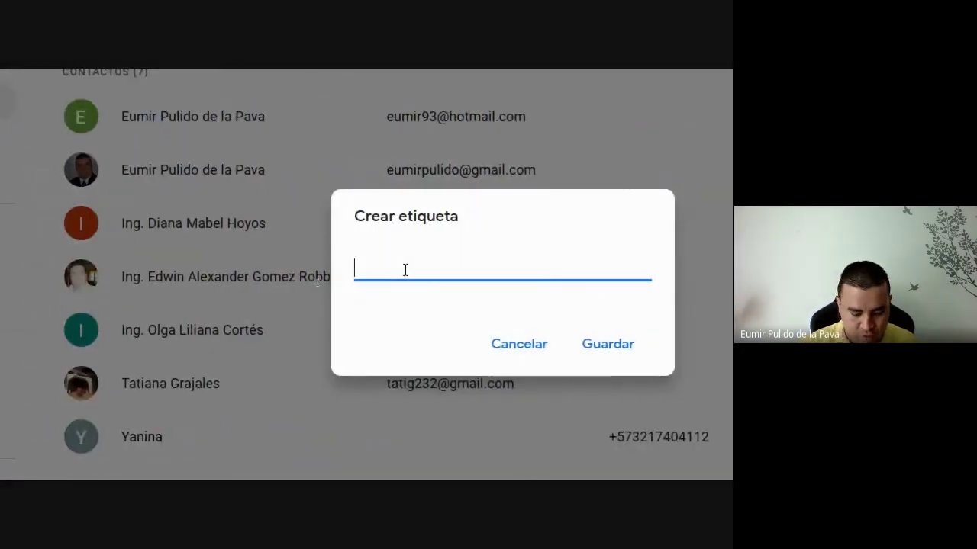
pyautogui.write('AMIGOS')
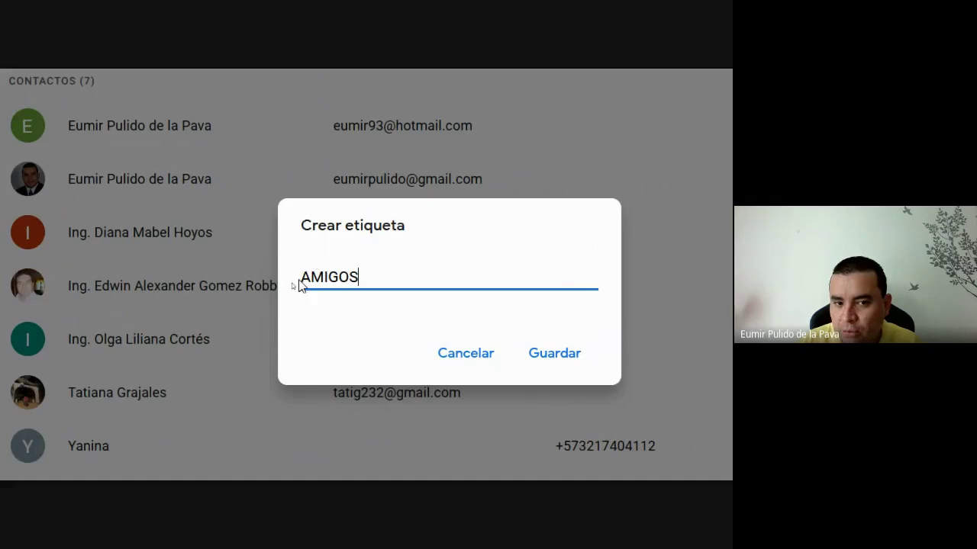
pyautogui.moveTo(303, 280); pyautogui.dragTo(367, 279)
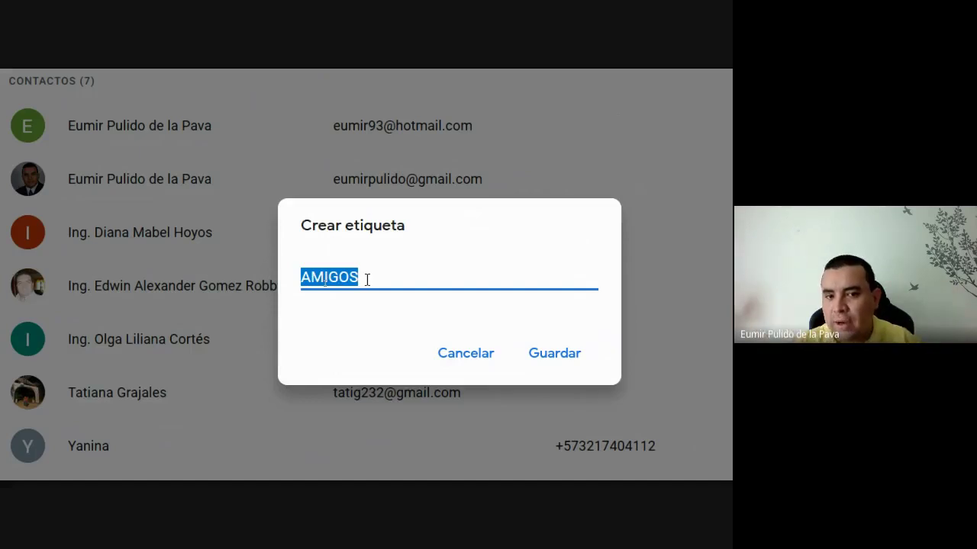
pyautogui.click(518, 350)
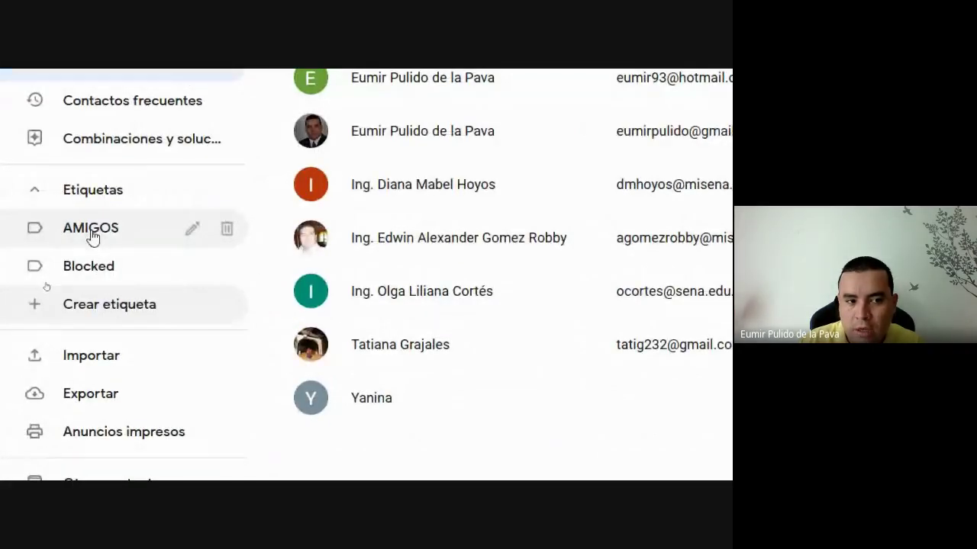
pyautogui.click(91, 237)
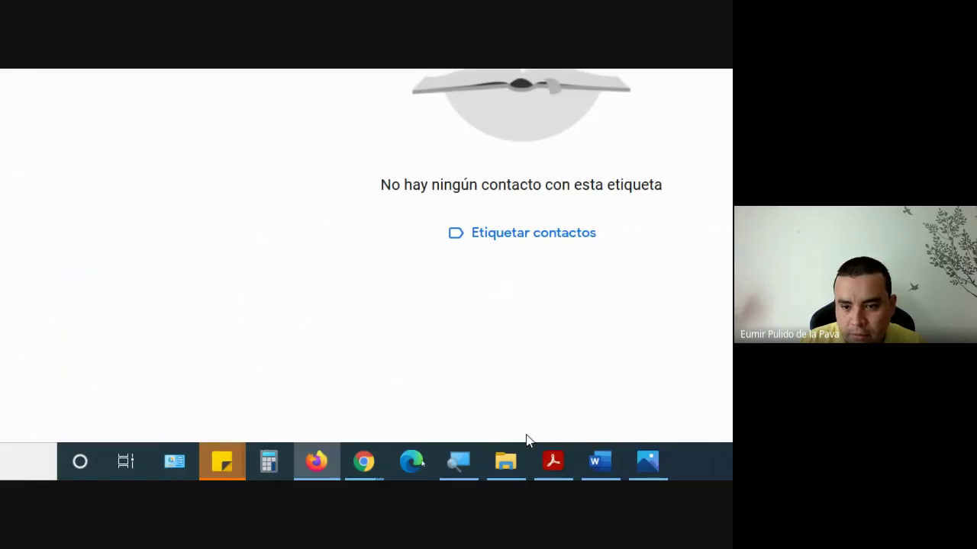
pyautogui.click(450, 465)
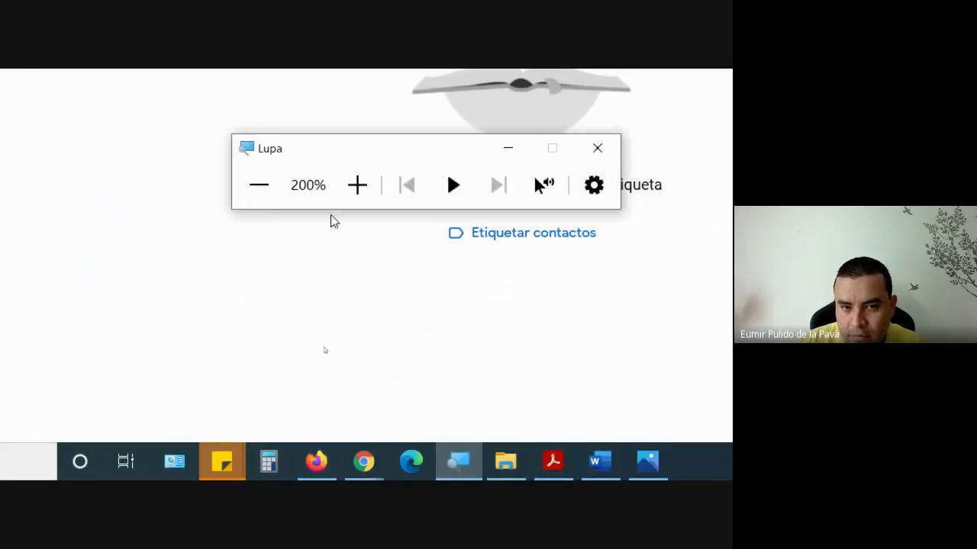
pyautogui.click(259, 185)
pyautogui.click(416, 316)
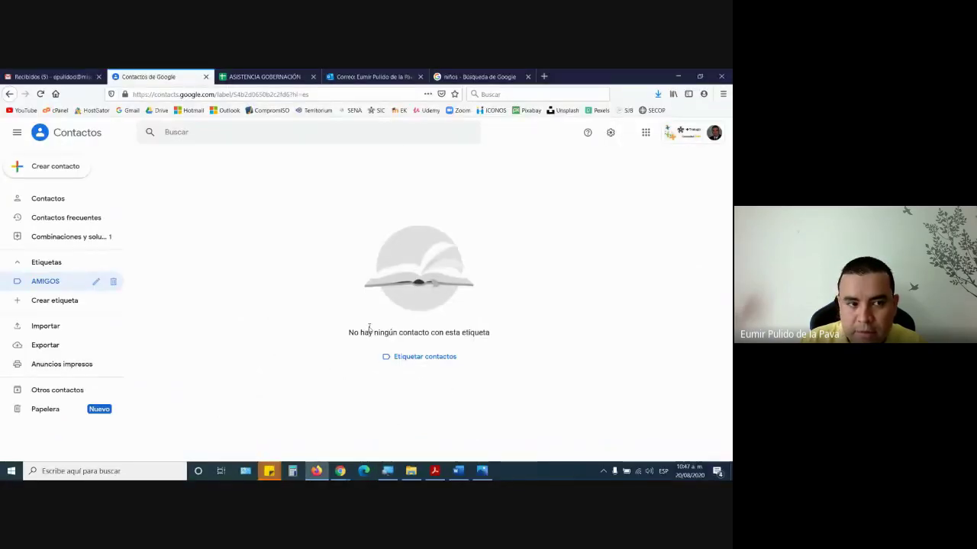
pyautogui.click(420, 357)
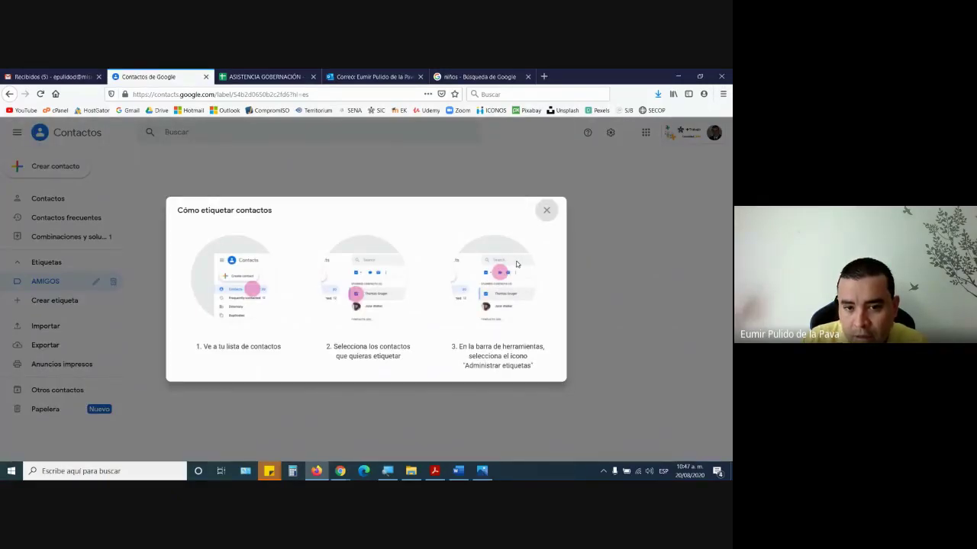
pyautogui.click(546, 209)
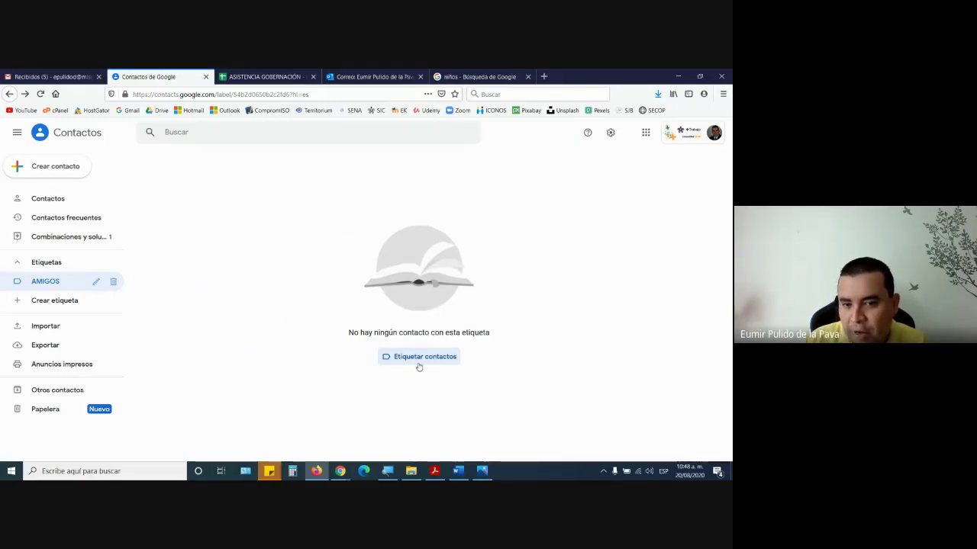
pyautogui.click(383, 476)
pyautogui.click(335, 331)
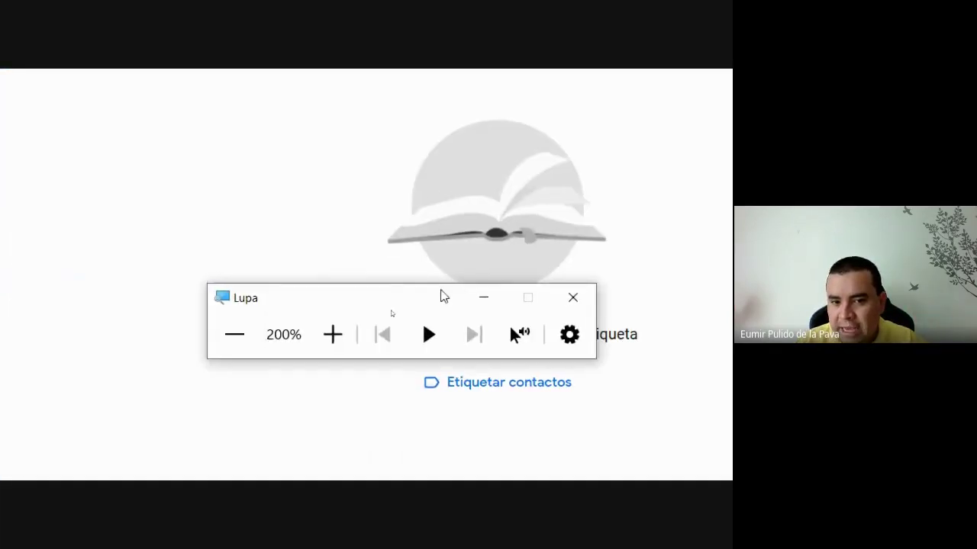
pyautogui.click(483, 298)
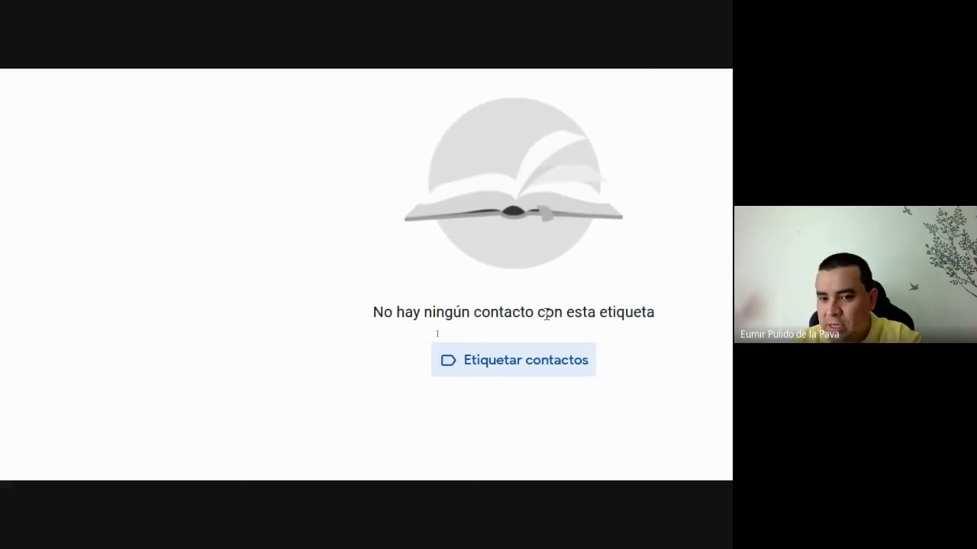
pyautogui.click(512, 372)
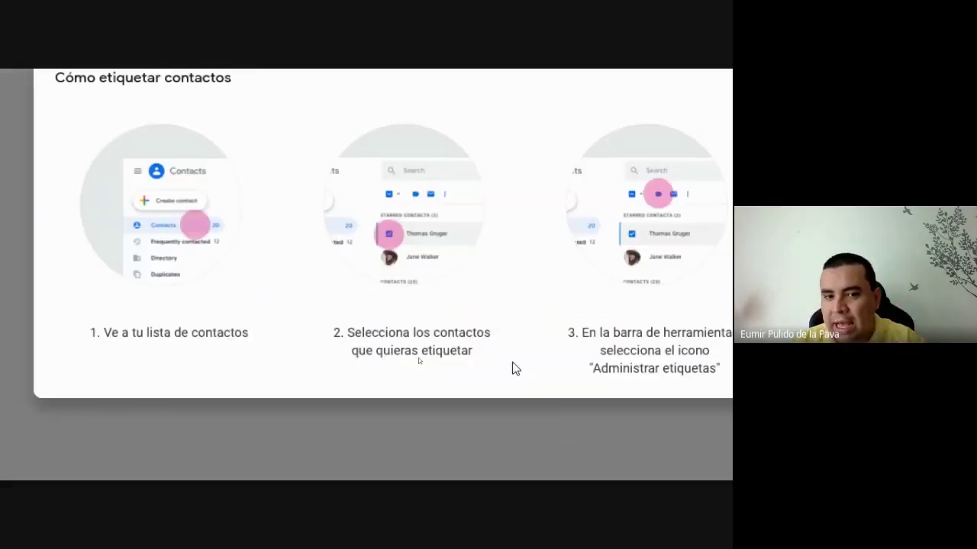
pyautogui.moveTo(31, 163); pyautogui.dragTo(390, 241)
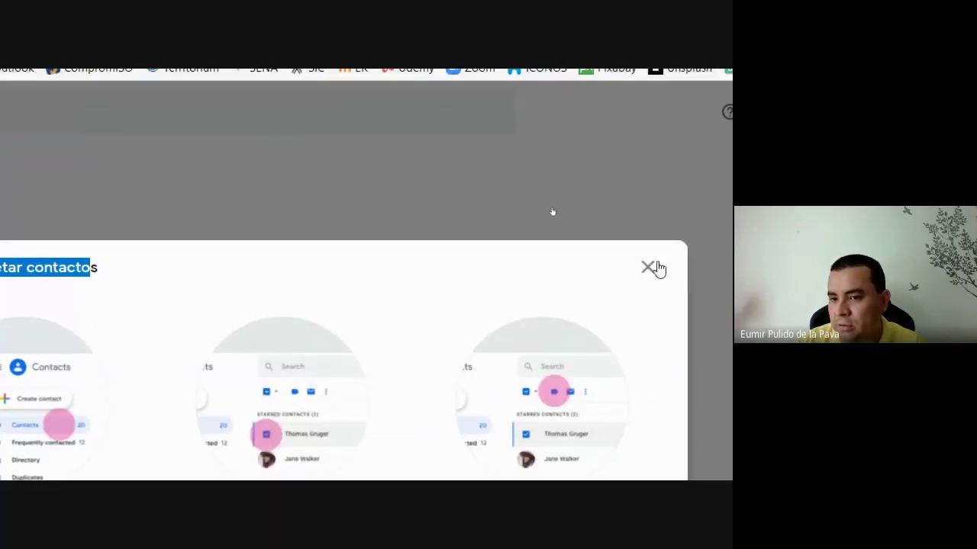
pyautogui.click(647, 73)
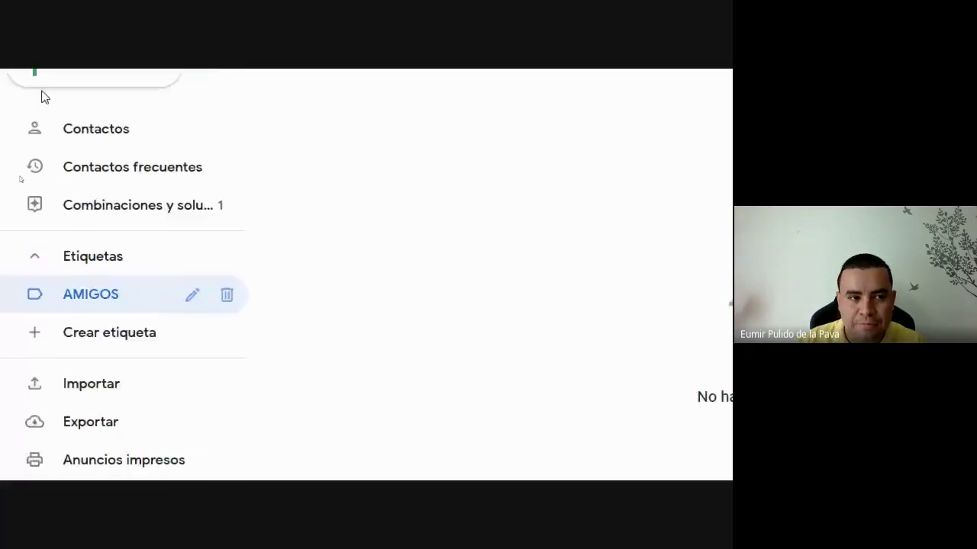
# - Tag the first two contacts with the AMIGOS label and view the AMIGOS list
pyautogui.click(95, 183)
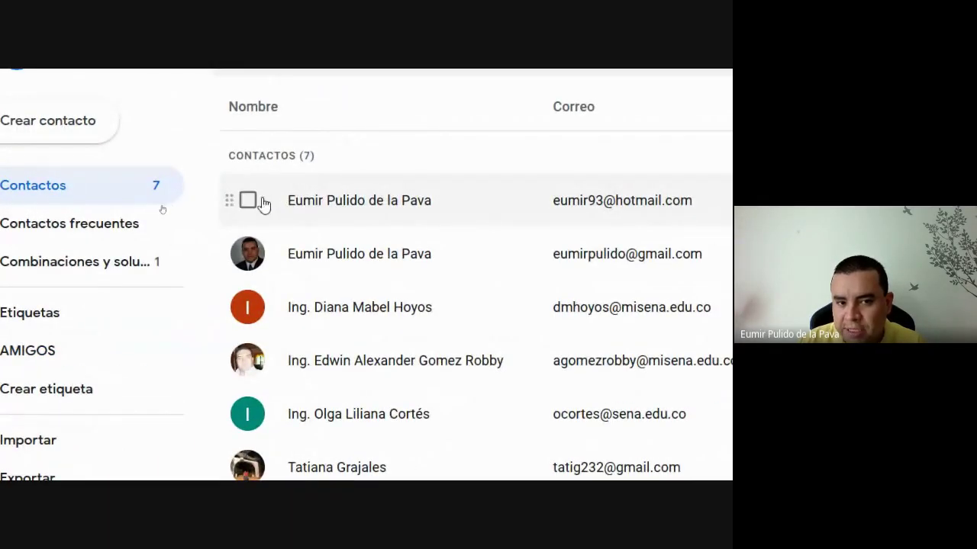
pyautogui.click(248, 202)
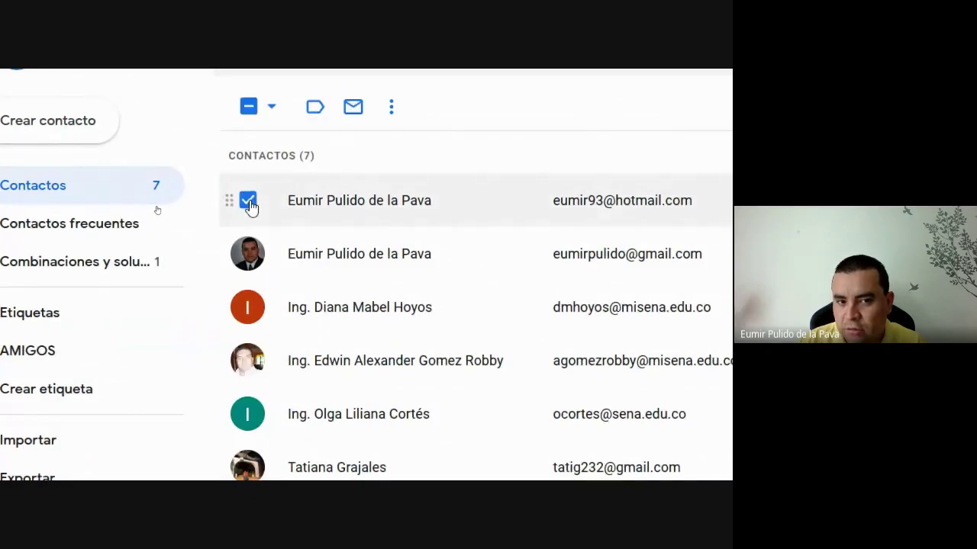
pyautogui.click(247, 254)
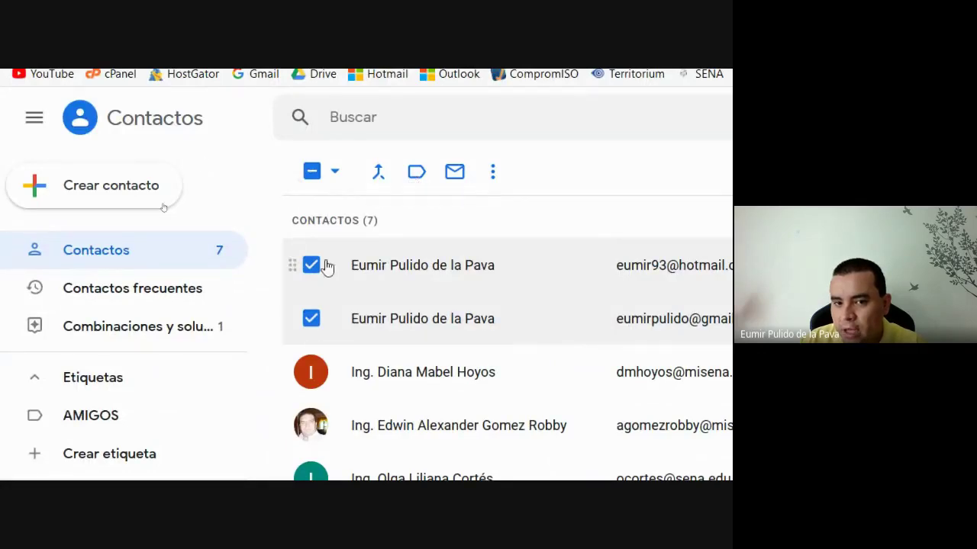
pyautogui.scroll(-3, 302, 427)
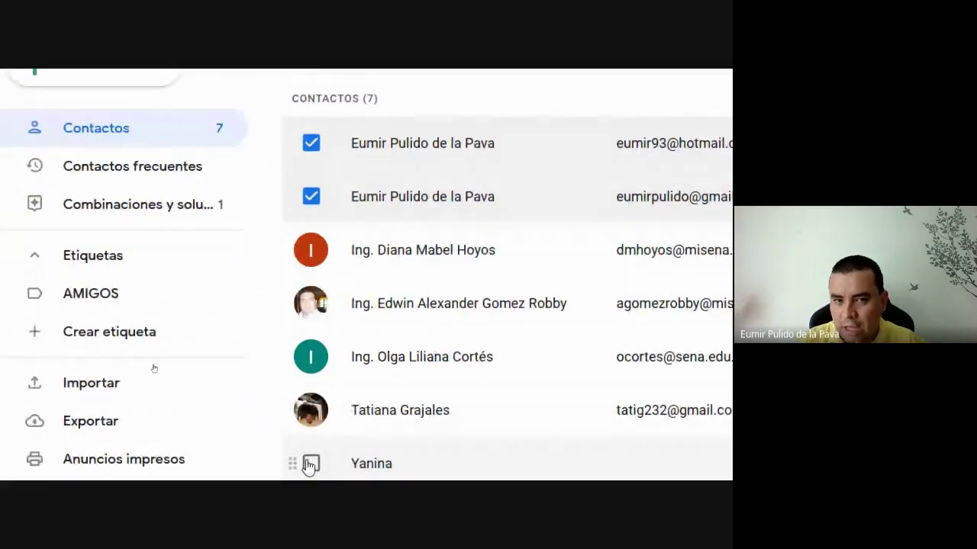
pyautogui.hscroll(4, 671, 130)
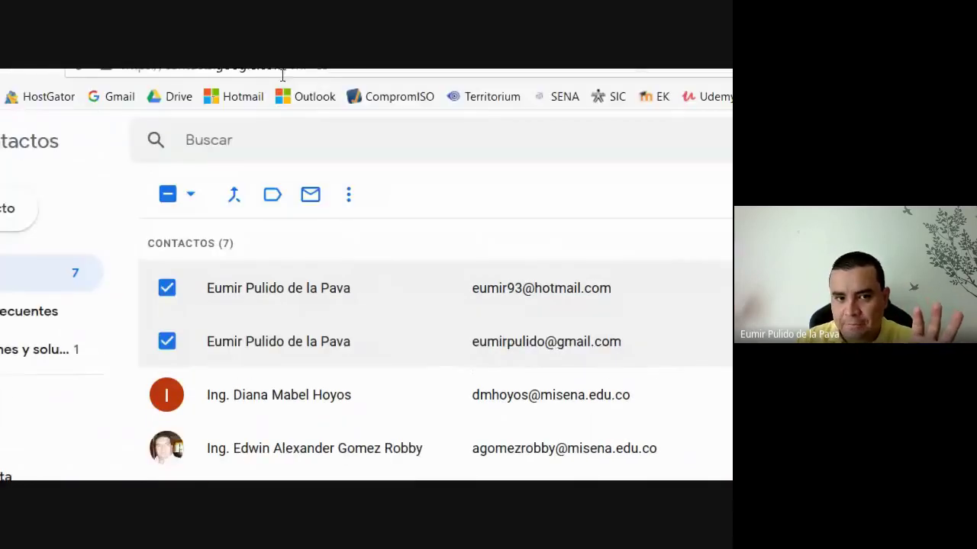
pyautogui.click(273, 197)
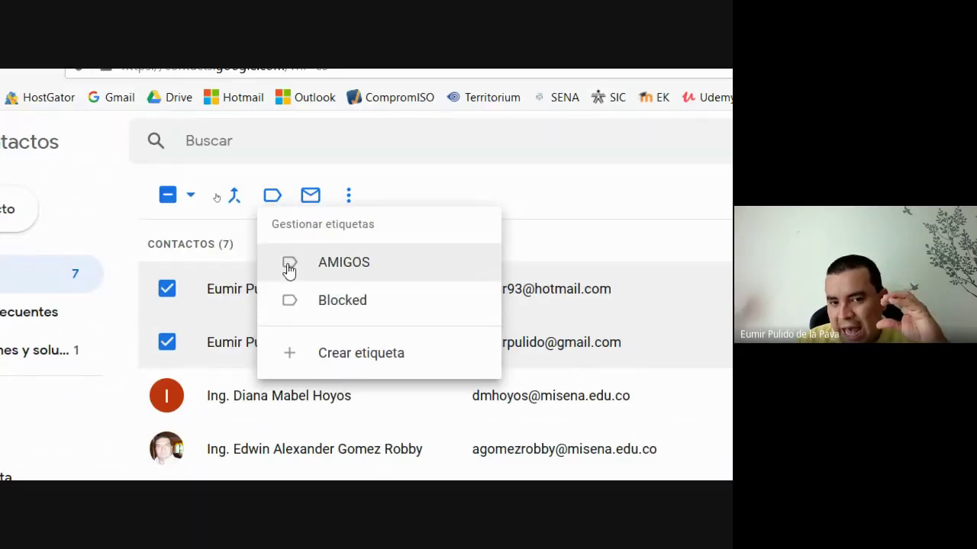
pyautogui.click(289, 267)
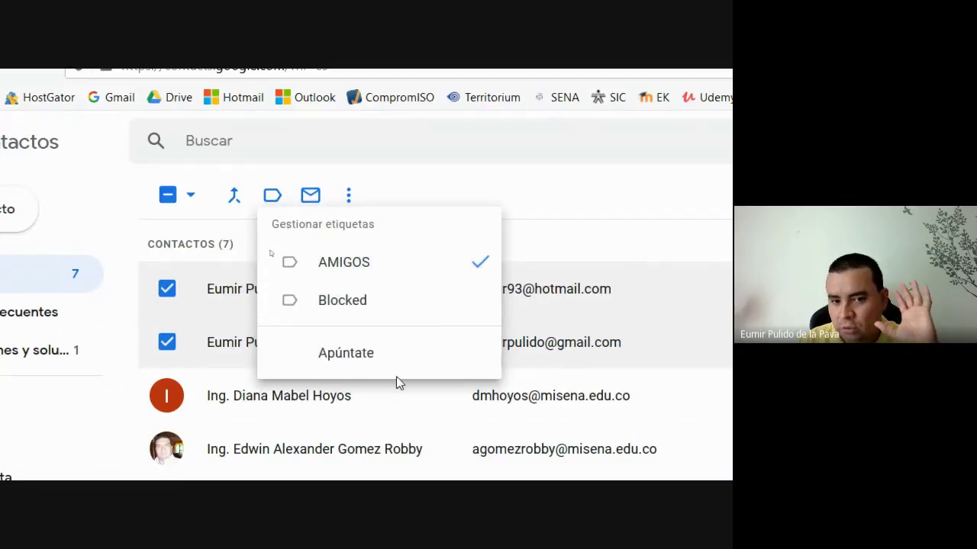
pyautogui.click(372, 368)
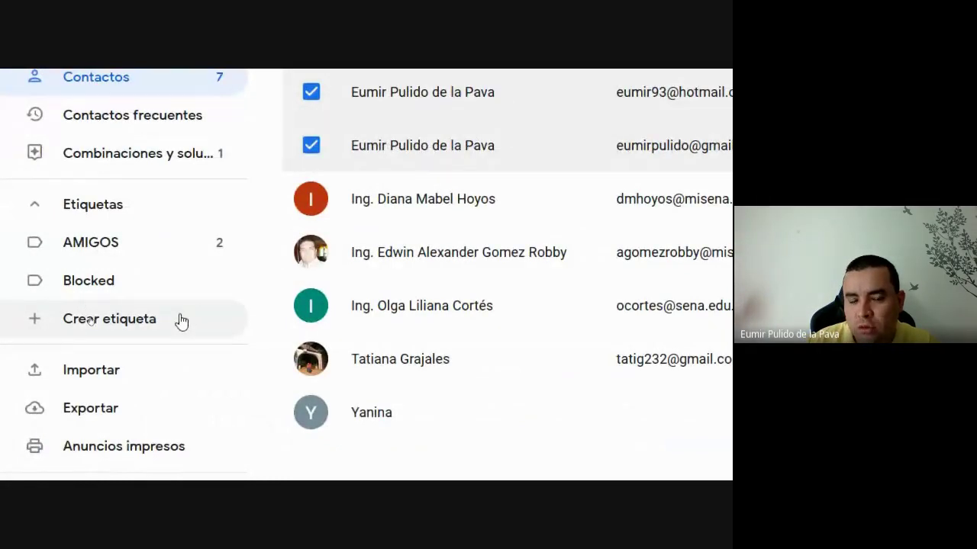
pyautogui.click(96, 252)
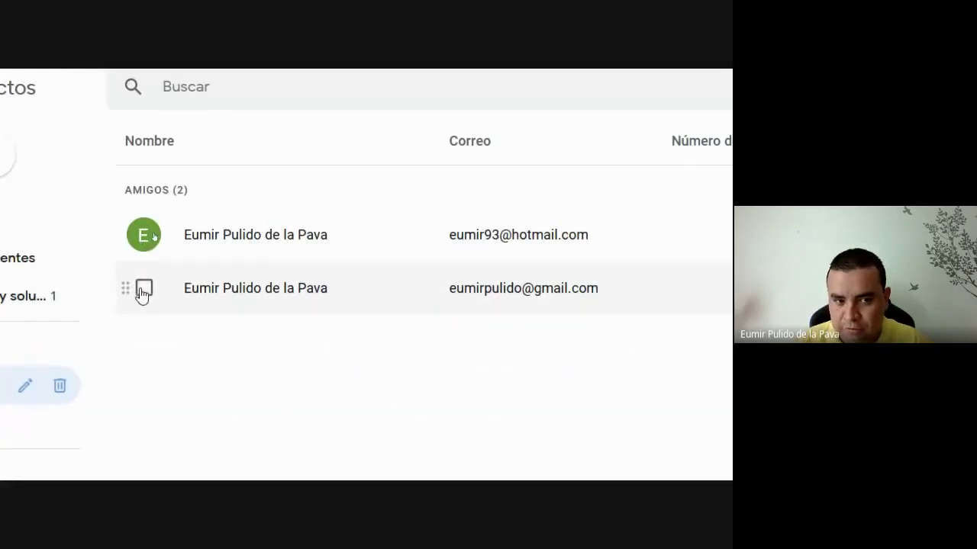
# - Review the two AMIGOS contacts' columns, then return to the Gmail inbox tab
pyautogui.click(142, 294)
pyautogui.click(144, 295)
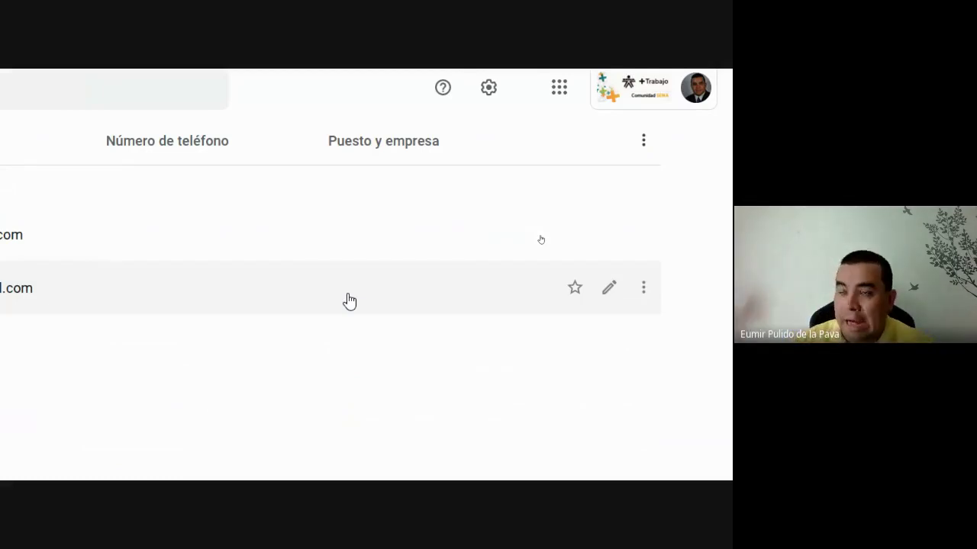
pyautogui.hscroll(-3, 53, 390)
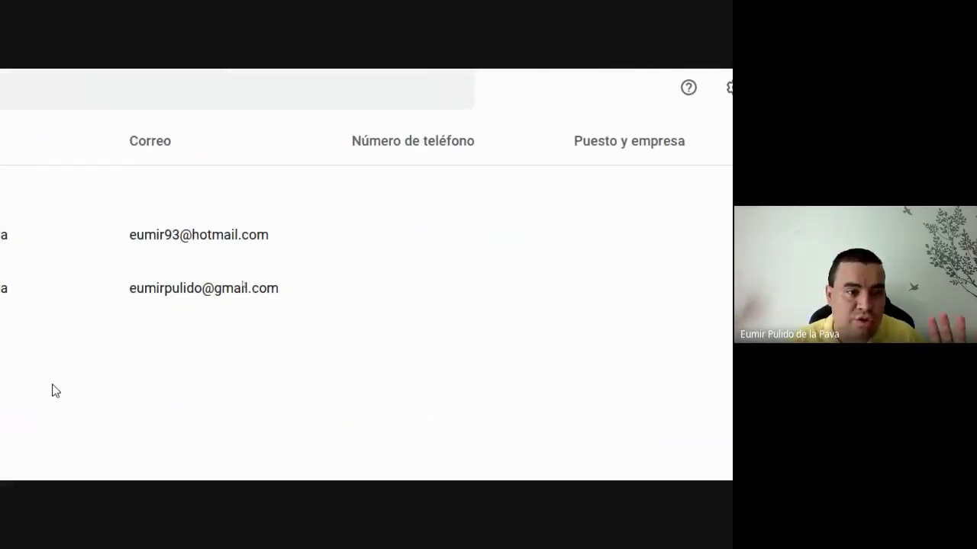
pyautogui.hscroll(-5, 53, 390)
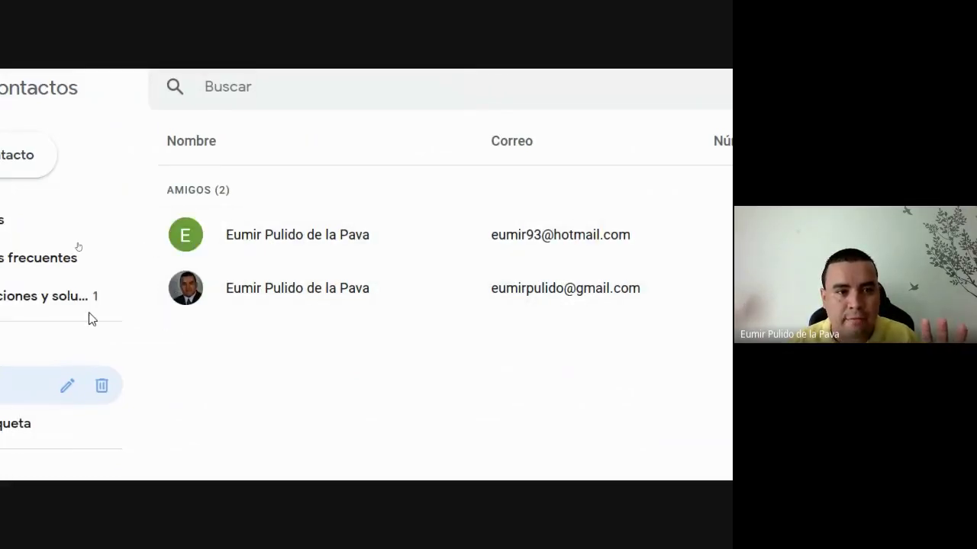
pyautogui.hscroll(-3, 90, 319)
pyautogui.scroll(2, 52, 69)
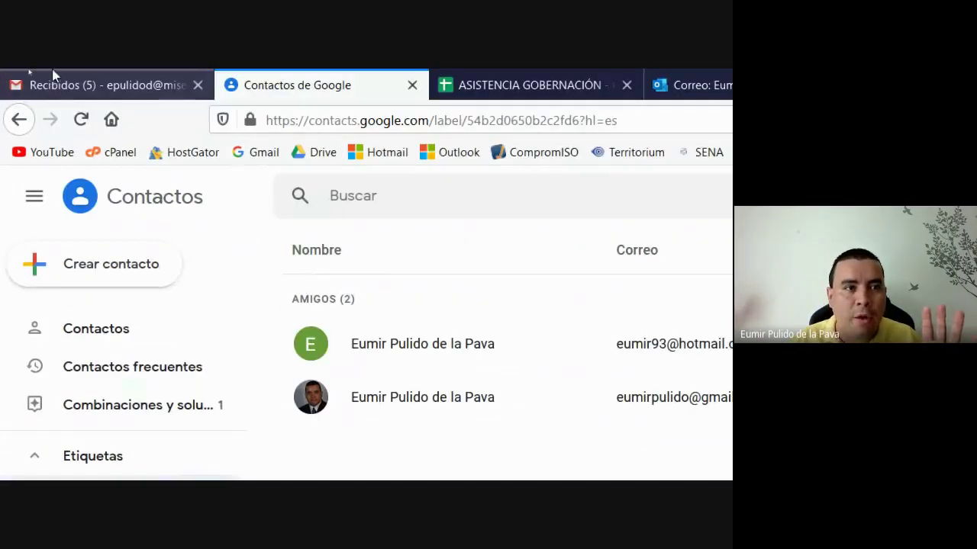
pyautogui.click(56, 73)
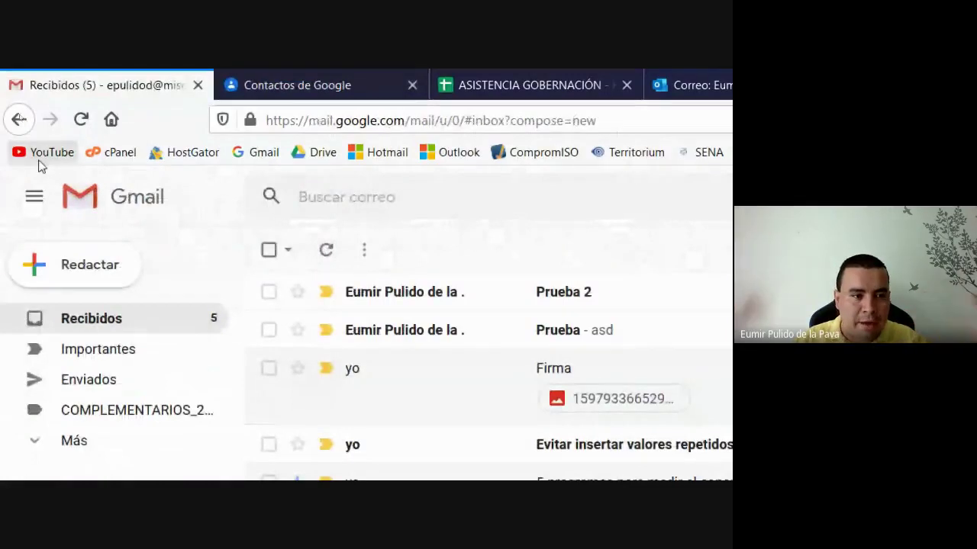
# - Start a new email addressed to the AMIGOS contact group
pyautogui.click(60, 269)
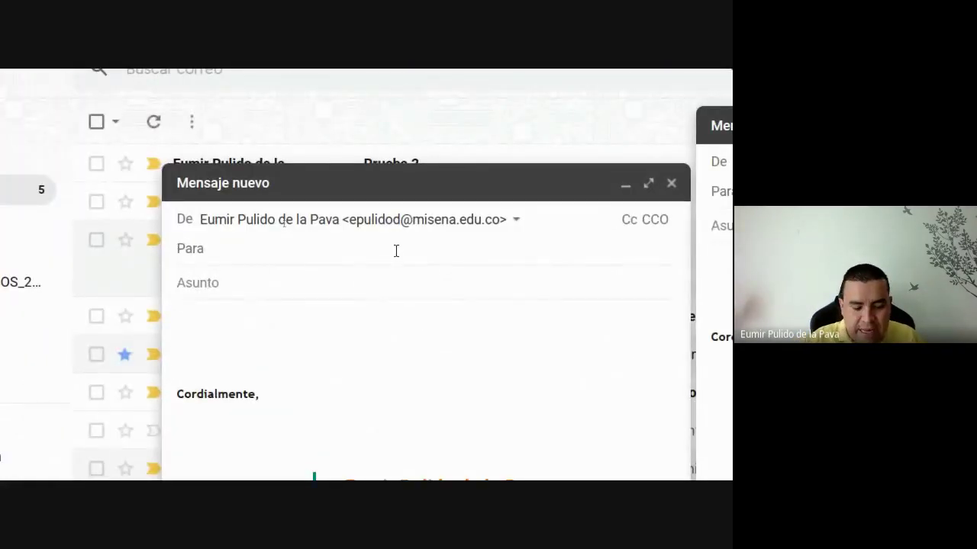
pyautogui.write('EUMI')
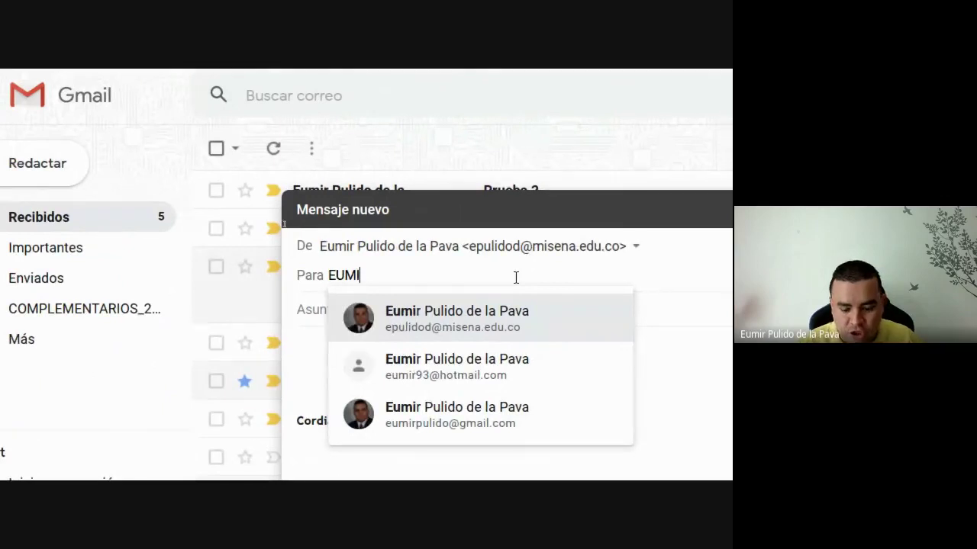
pyautogui.press('BackSpace')
pyautogui.press('BackSpace')
pyautogui.press('BackSpace')
pyautogui.press('BackSpace')
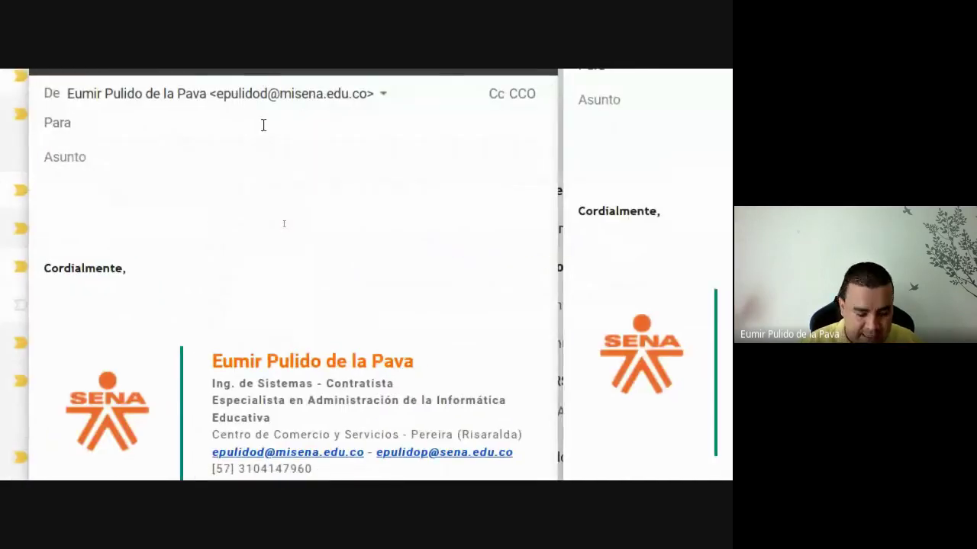
pyautogui.write('ami')
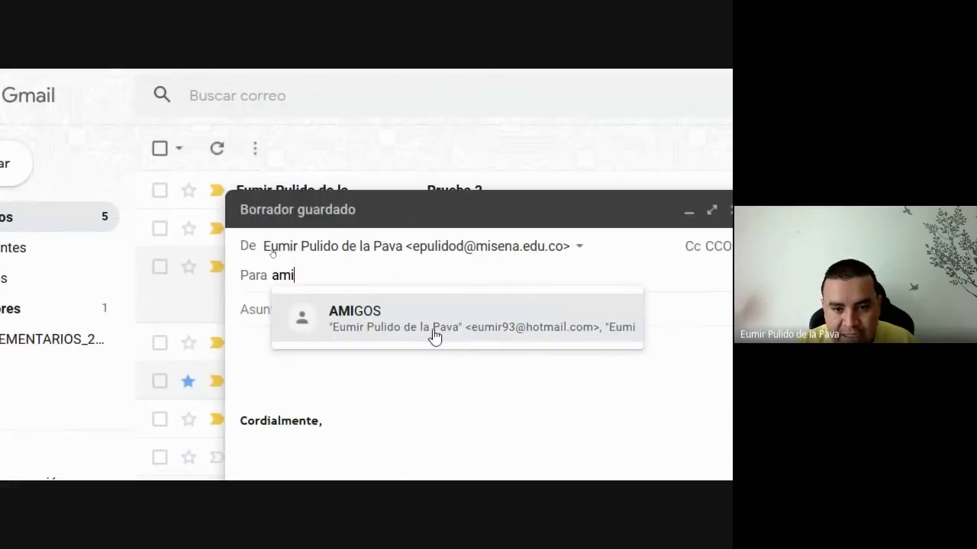
pyautogui.click(384, 334)
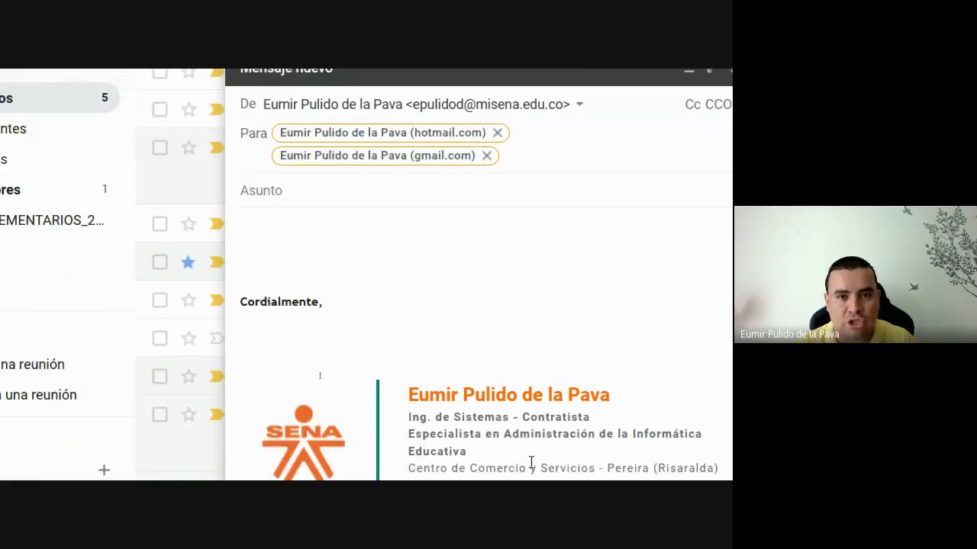
# - Give the email subject 'Prueba' and body 'asddfasd', then send it
pyautogui.click(291, 194)
pyautogui.write('P')
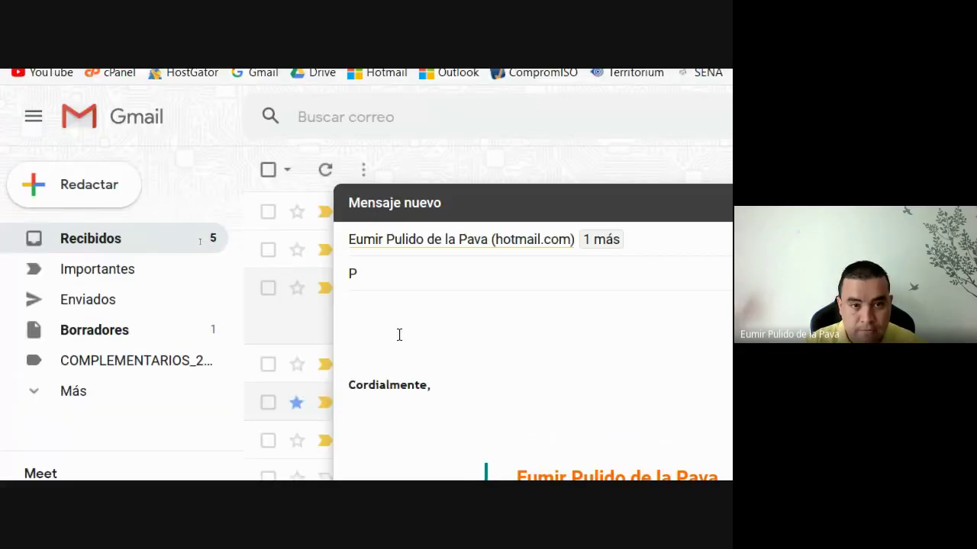
pyautogui.write('rueba')
pyautogui.press('Tab')
pyautogui.write('asddfasd')
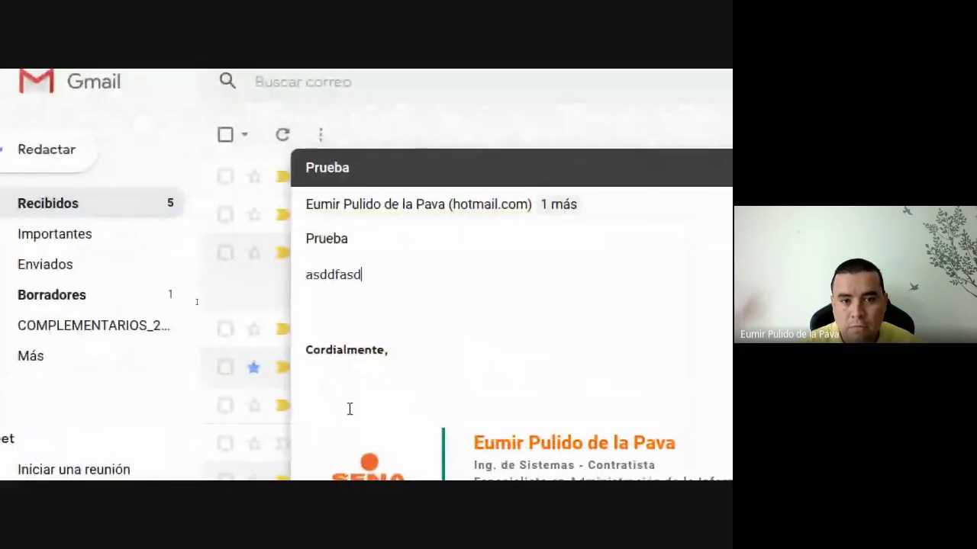
pyautogui.click(350, 476)
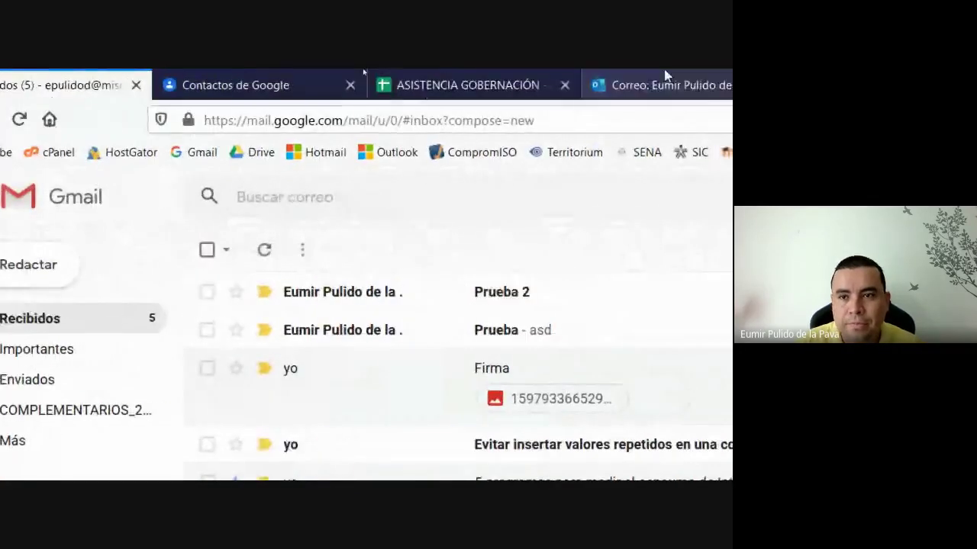
pyautogui.click(704, 85)
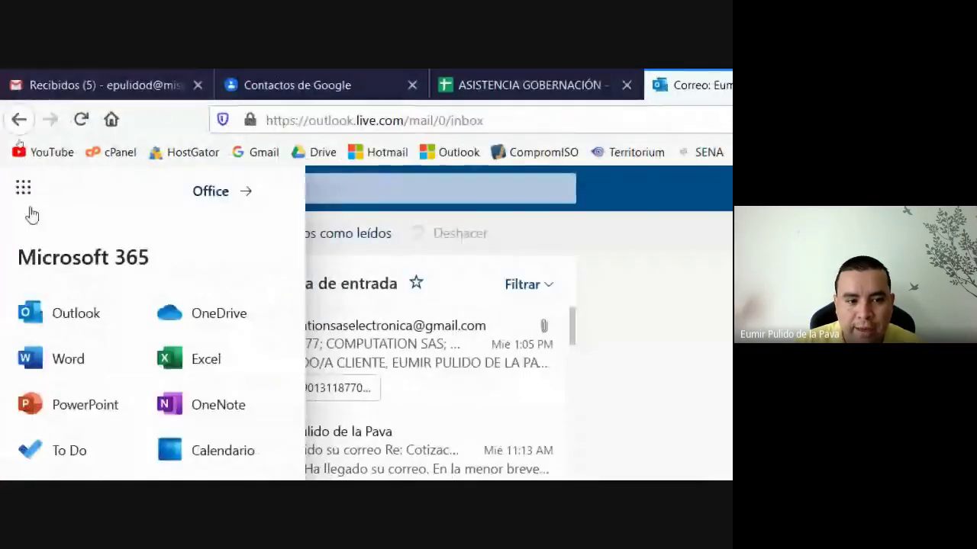
pyautogui.click(534, 359)
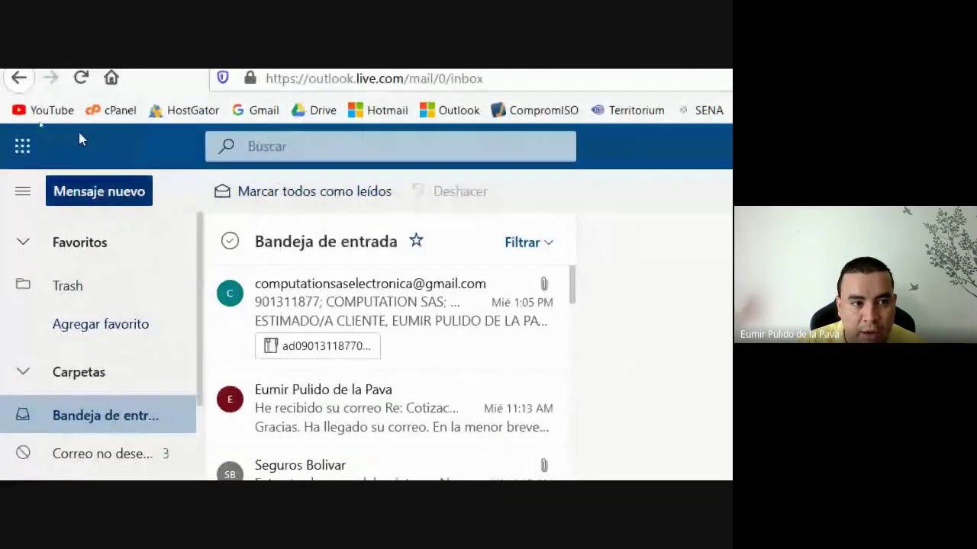
pyautogui.click(80, 78)
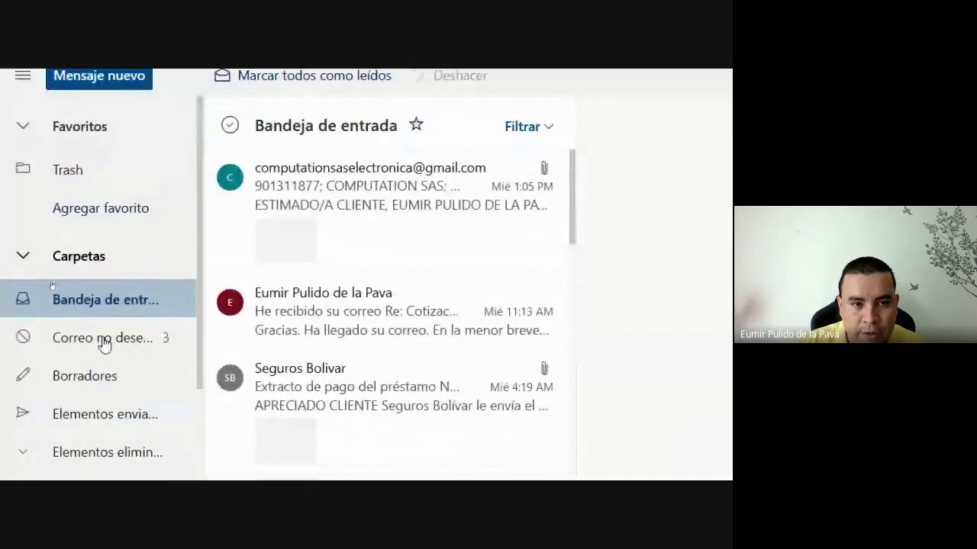
pyautogui.click(102, 343)
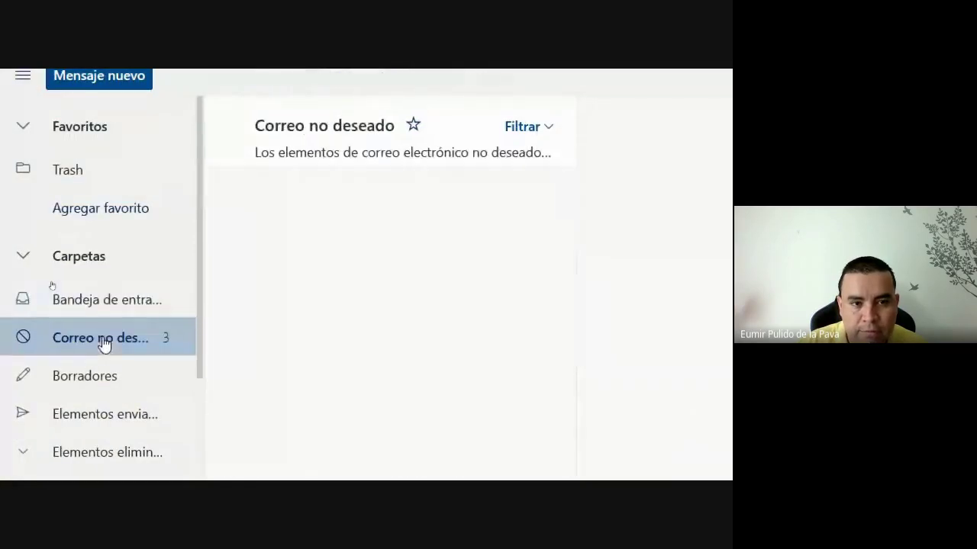
pyautogui.click(103, 297)
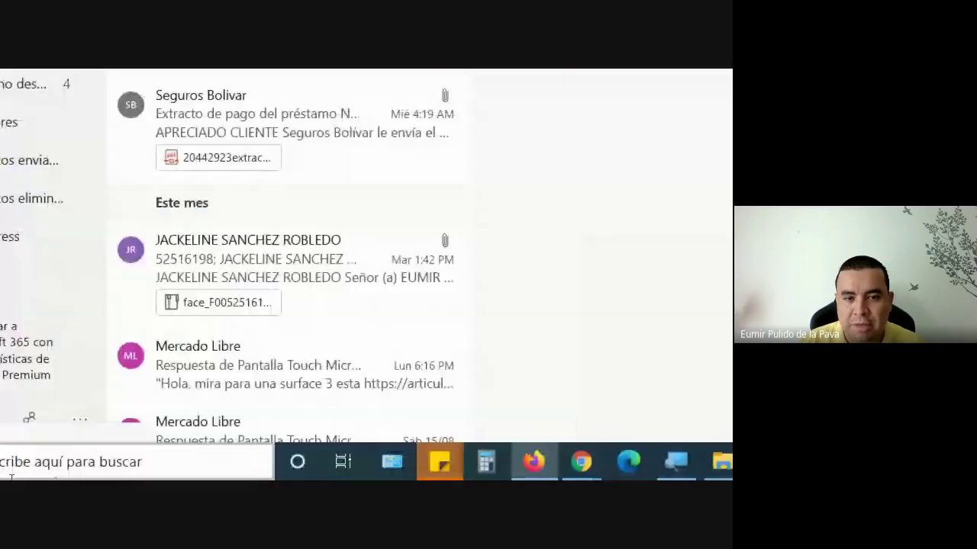
pyautogui.click(676, 462)
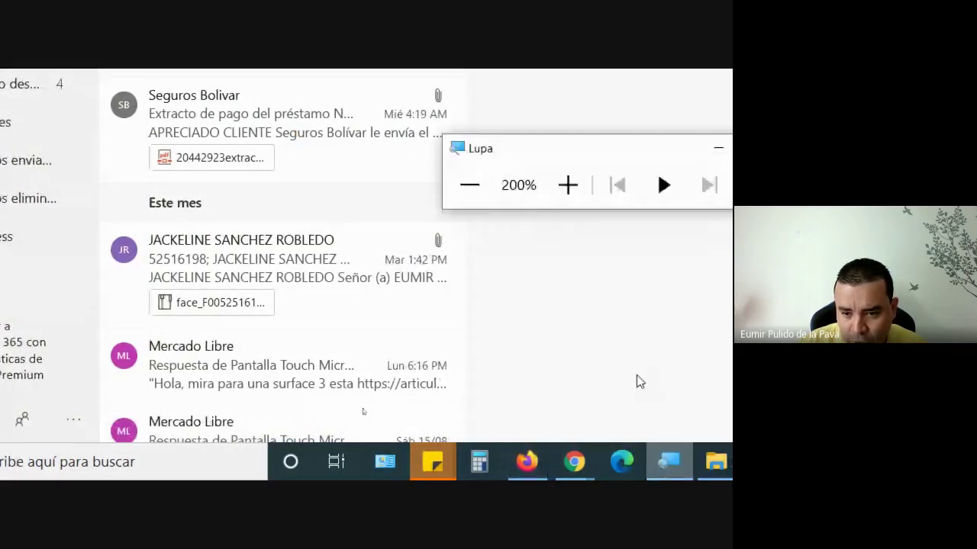
pyautogui.click(469, 189)
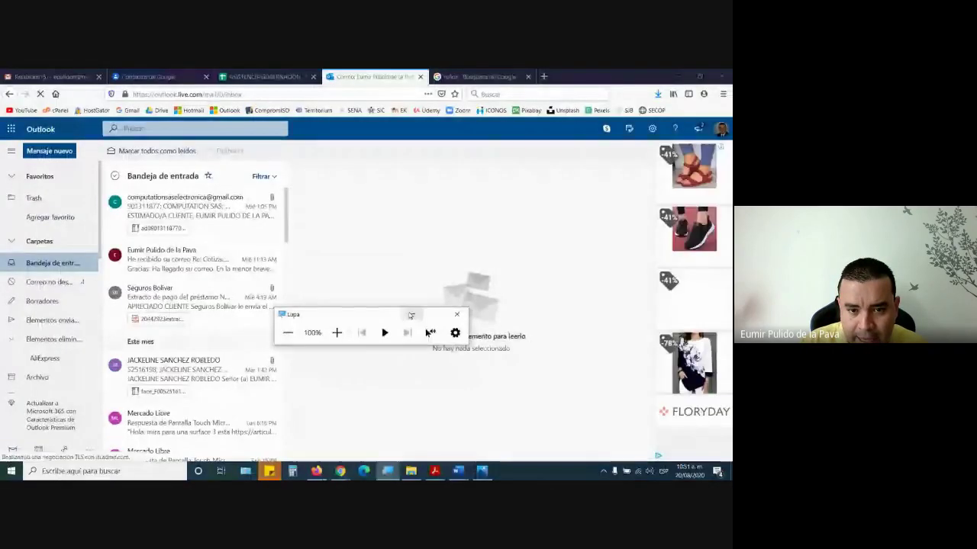
pyautogui.moveTo(333, 473)
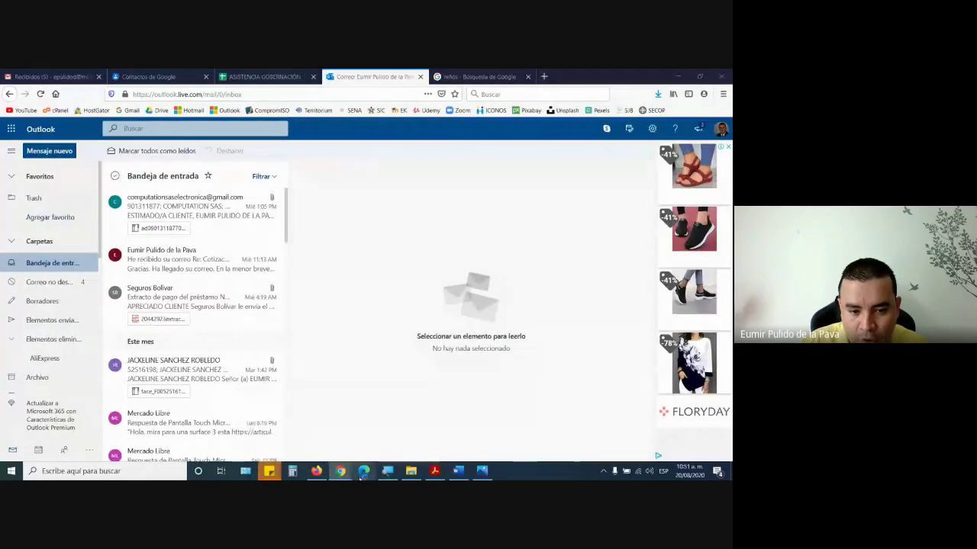
pyautogui.click(360, 475)
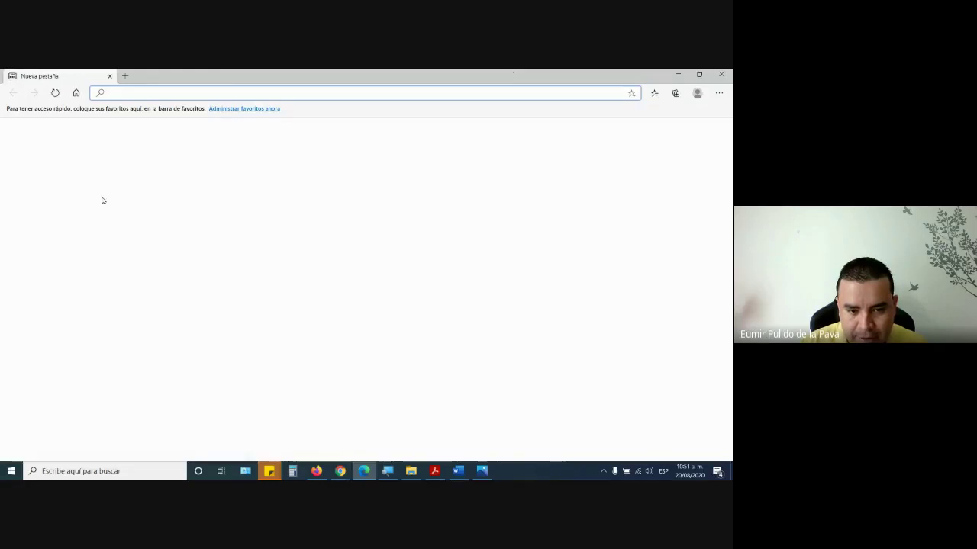
pyautogui.click(316, 471)
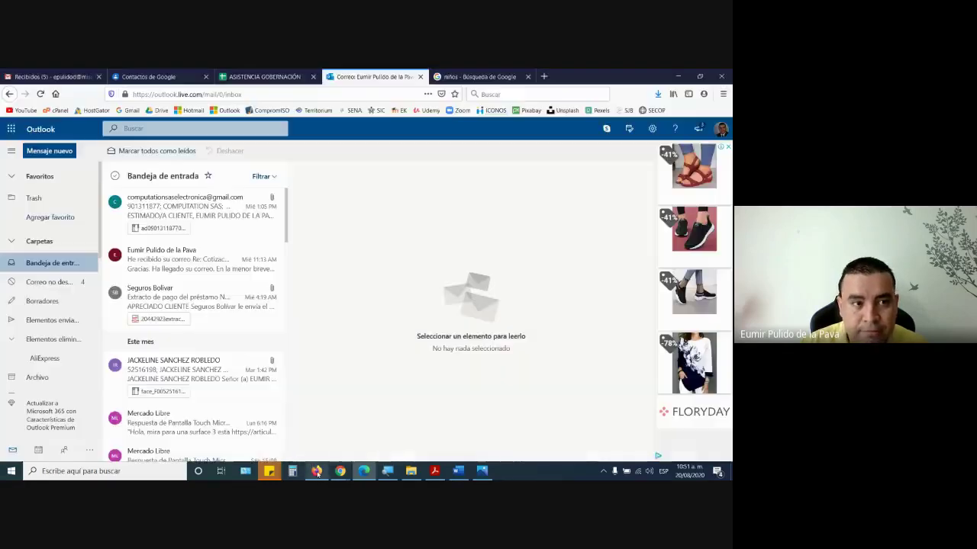
# - Discard the new draft, view Enviados, and begin adding another Google account
pyautogui.click(50, 76)
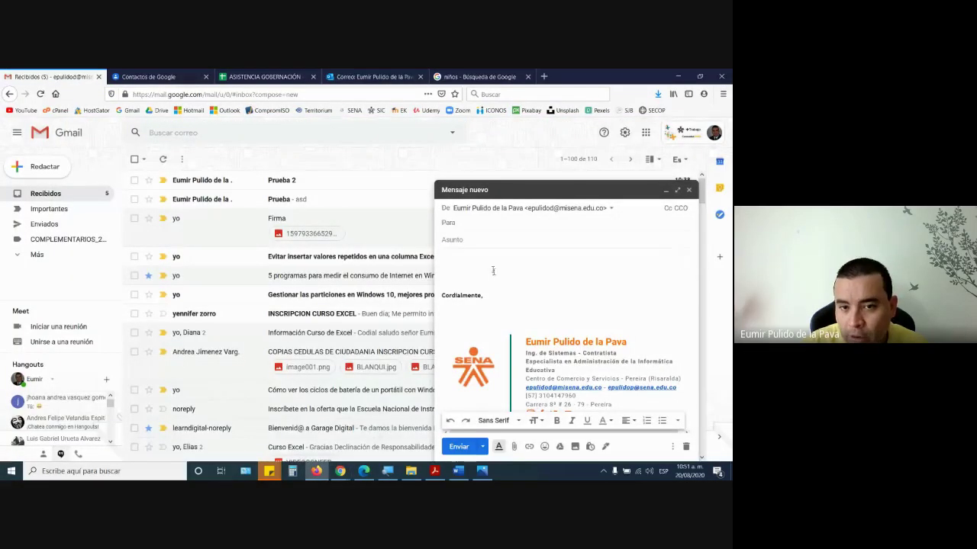
pyautogui.click(686, 447)
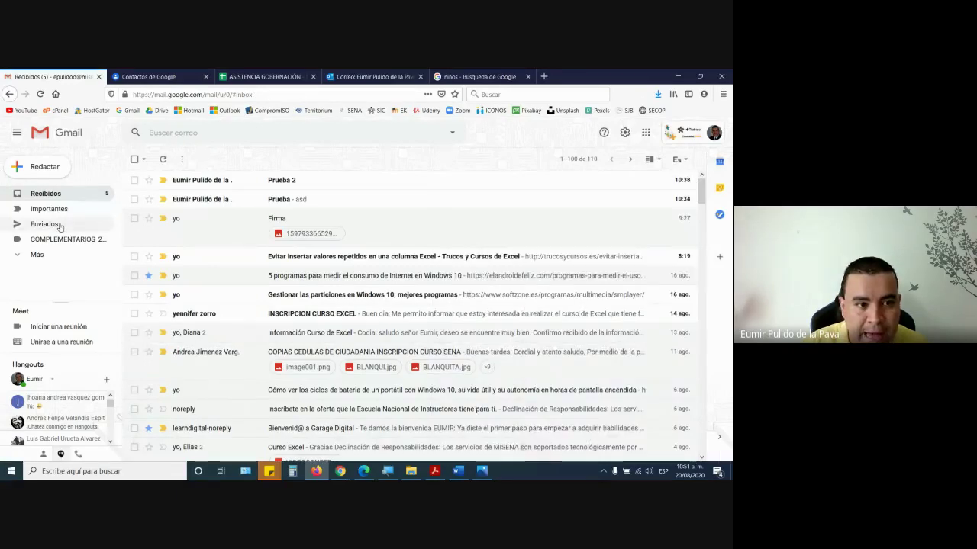
pyautogui.click(205, 199)
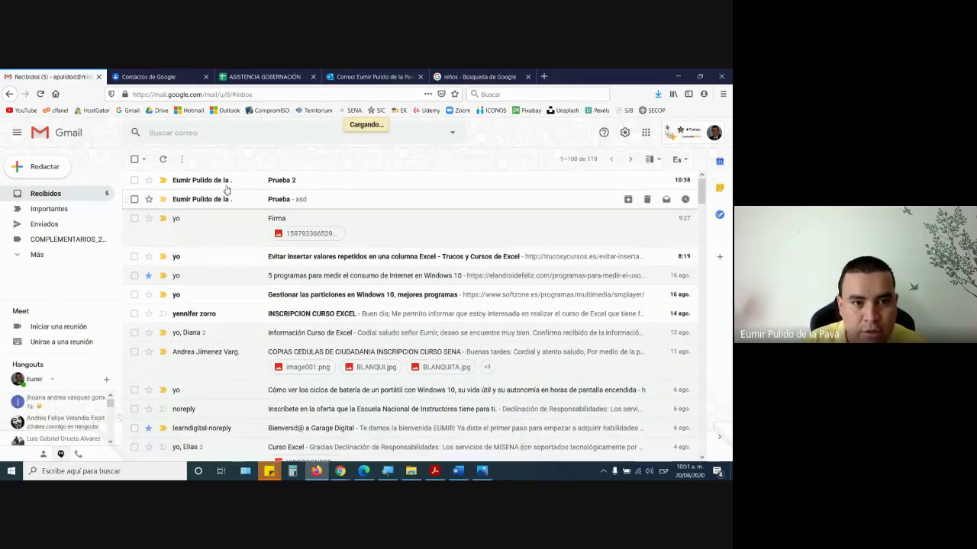
pyautogui.click(676, 136)
pyautogui.click(645, 283)
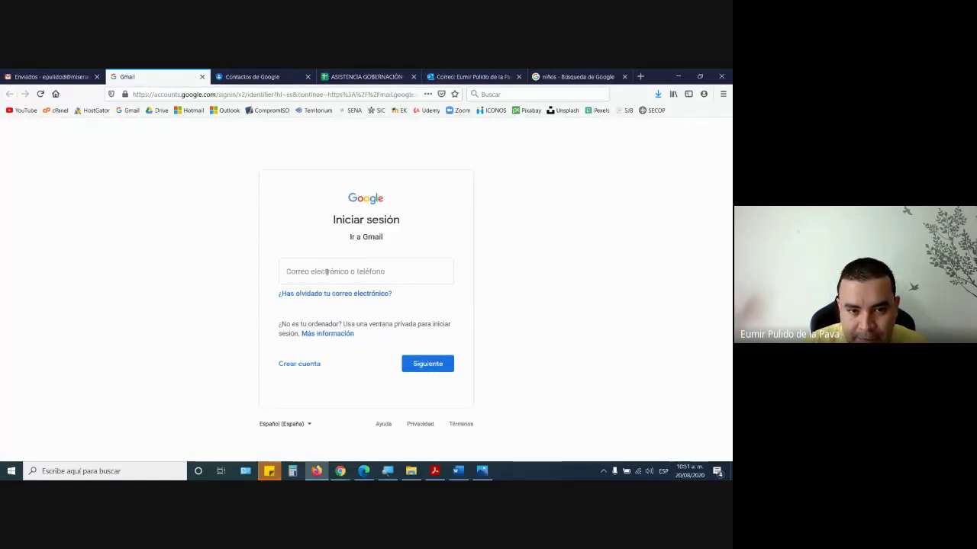
# - Sign in with the second account's saved e-mail and saved password
pyautogui.click(328, 272)
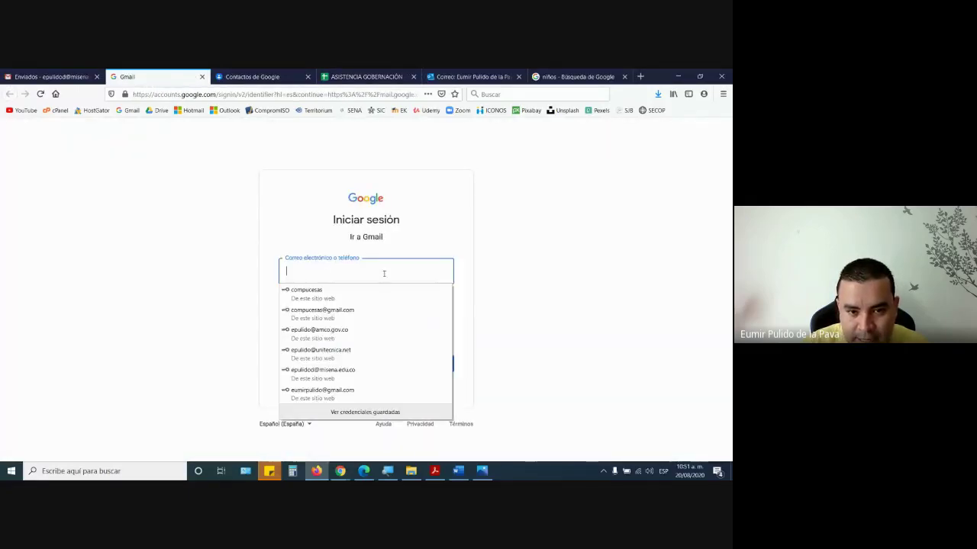
pyautogui.click(329, 392)
pyautogui.click(420, 367)
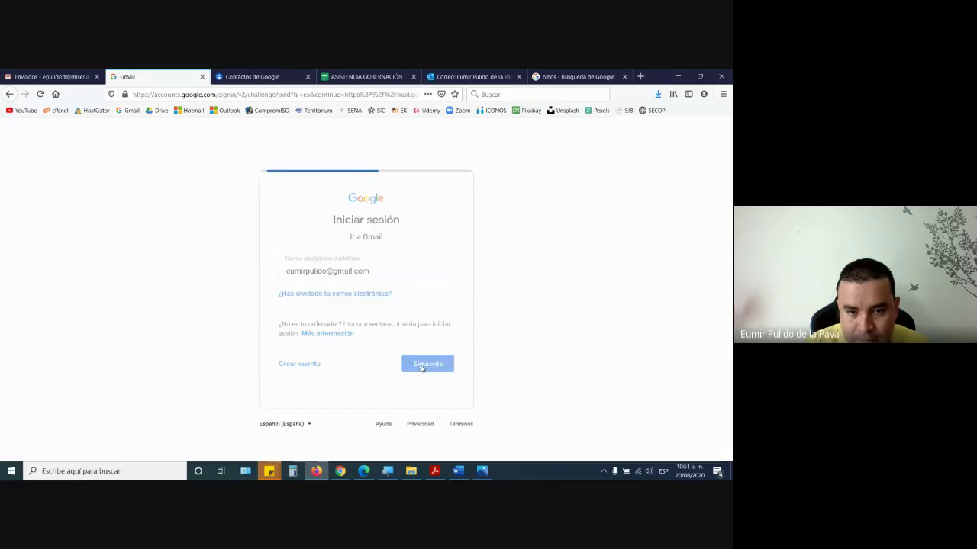
pyautogui.click(441, 326)
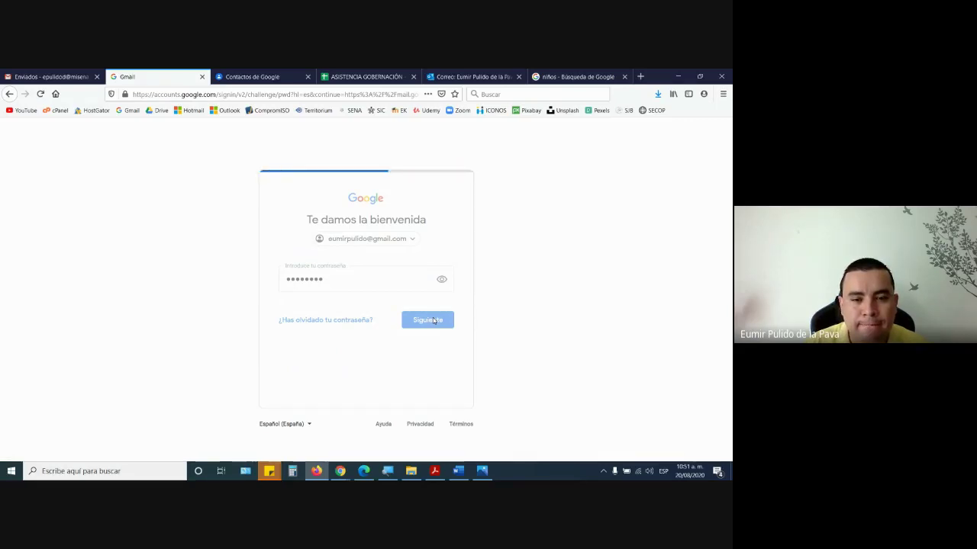
# - Reload the sign-in page and resubmit the saved e-mail and password
pyautogui.click(151, 95)
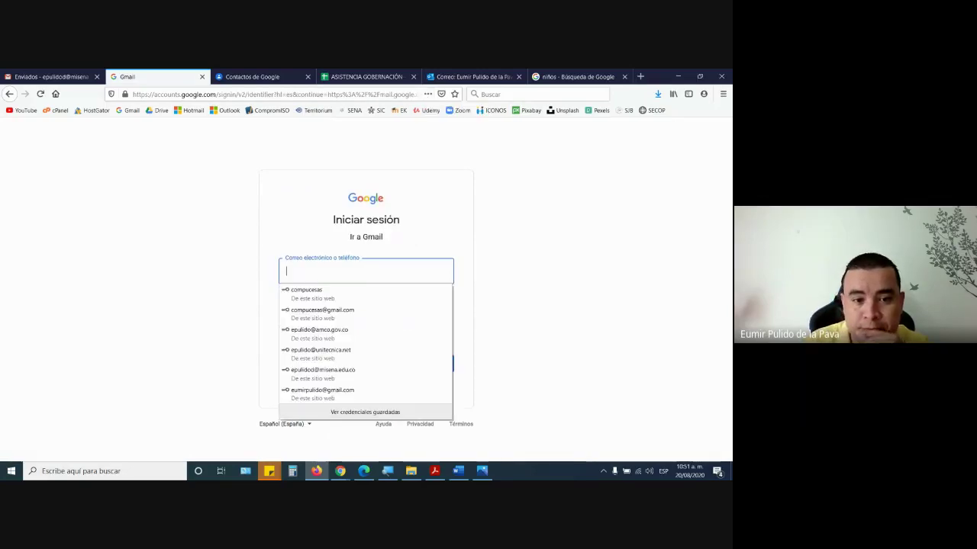
pyautogui.click(443, 393)
pyautogui.click(428, 364)
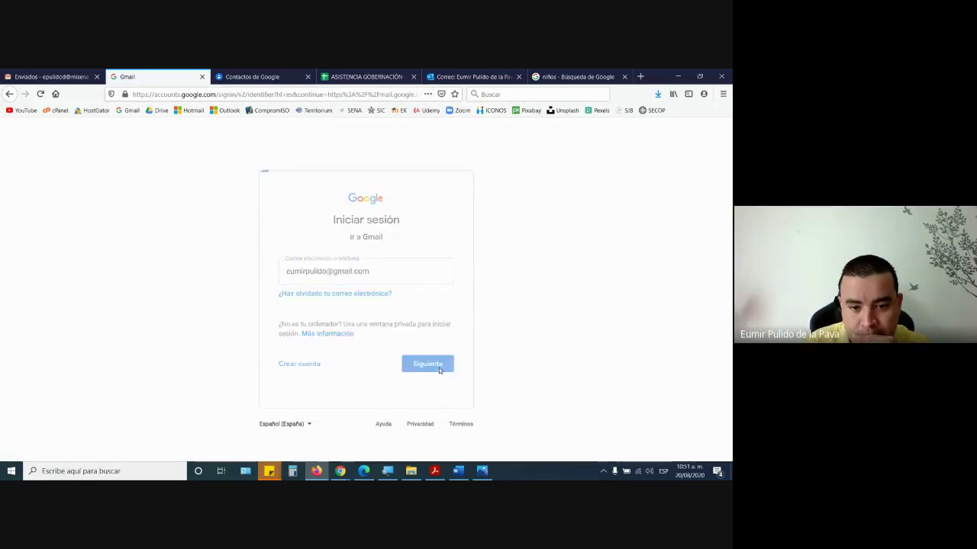
pyautogui.click(432, 334)
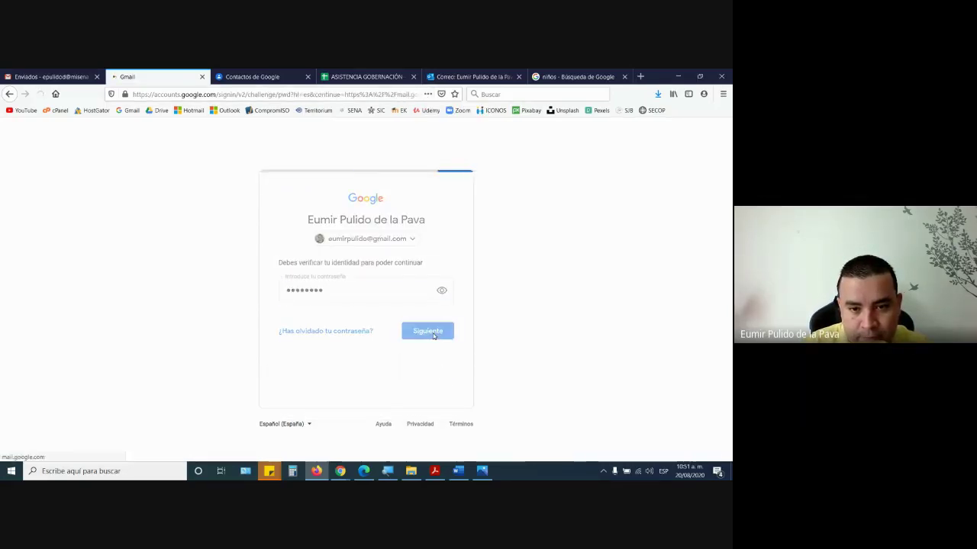
# - Open the Prueba email in Outlook's Correo no deseado folder, then switch to the Gmail inbox
pyautogui.click(462, 76)
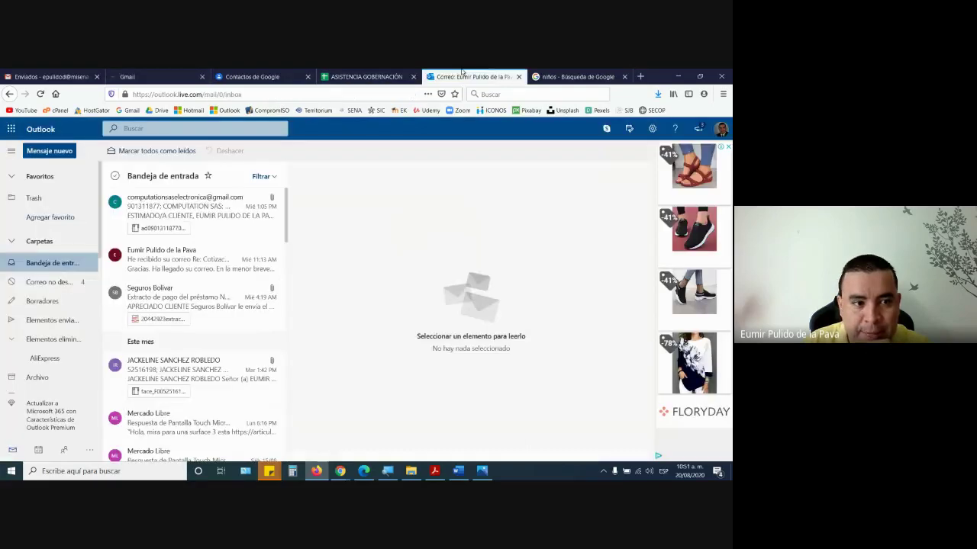
pyautogui.click(50, 283)
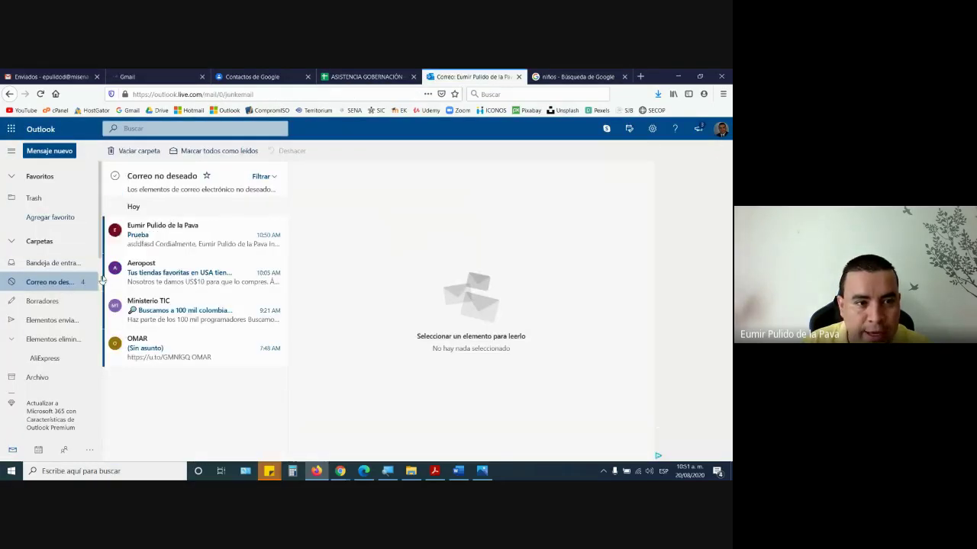
pyautogui.click(172, 238)
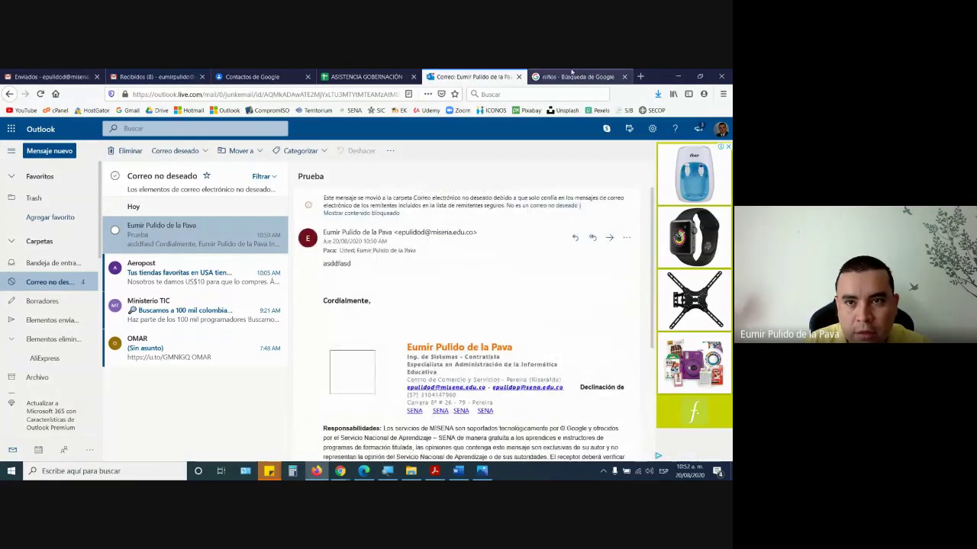
pyautogui.click(157, 77)
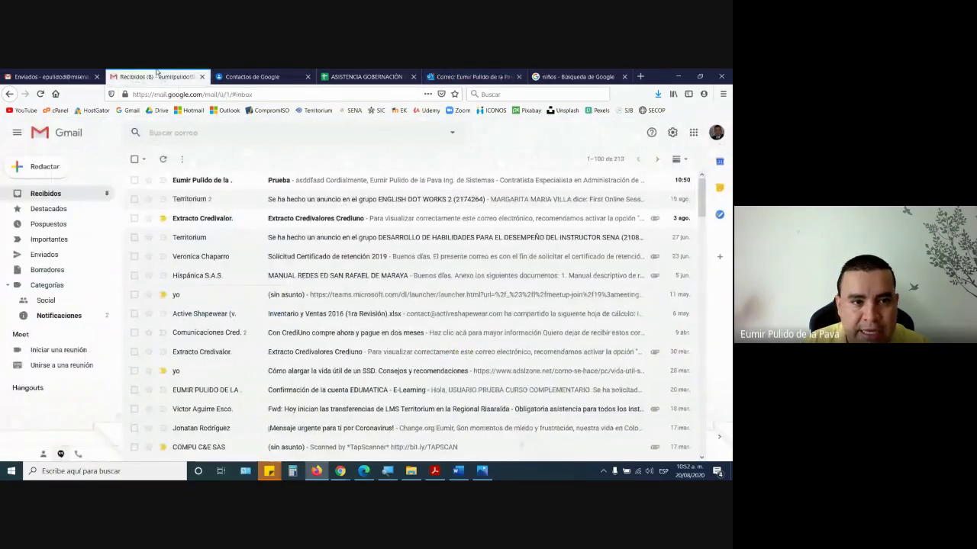
# - Move the received Prueba email to the trash in the second Gmail account
pyautogui.click(218, 185)
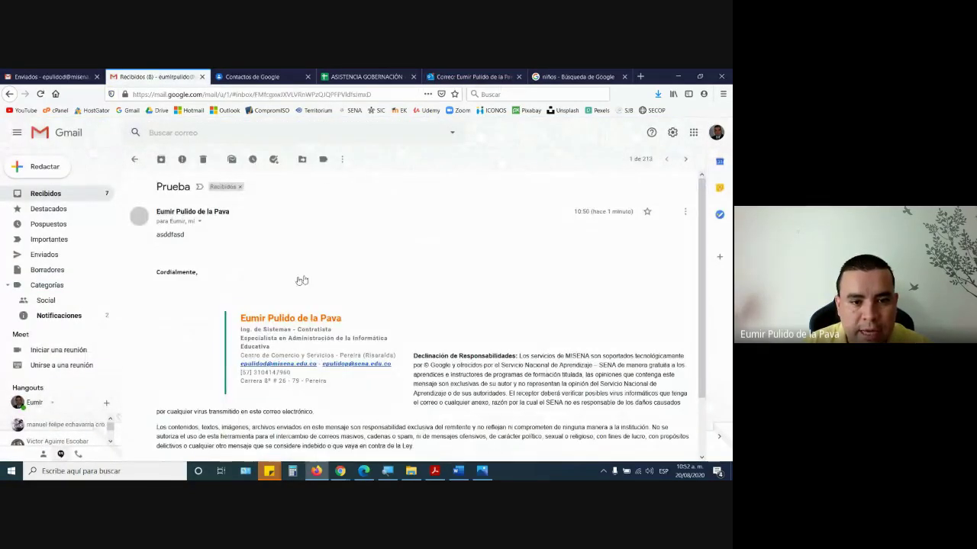
pyautogui.click(203, 160)
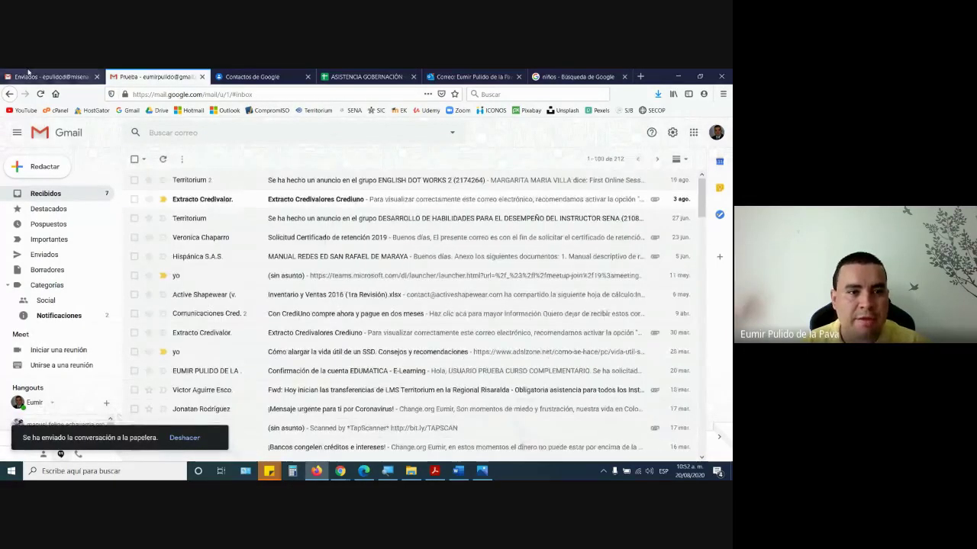
pyautogui.click(50, 76)
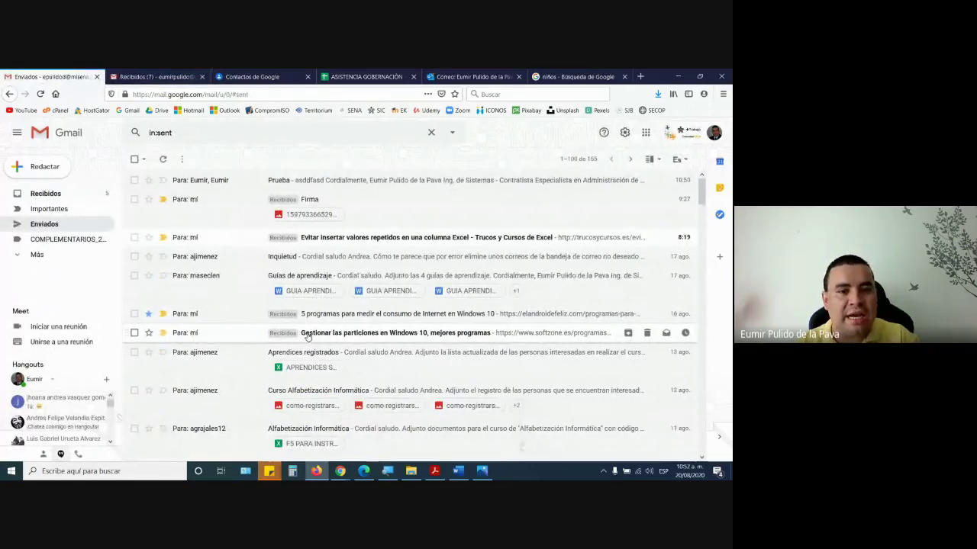
pyautogui.click(152, 71)
# - Close the second account's inbox tab, show all seven contacts, and bring Outlook forward
pyautogui.click(201, 76)
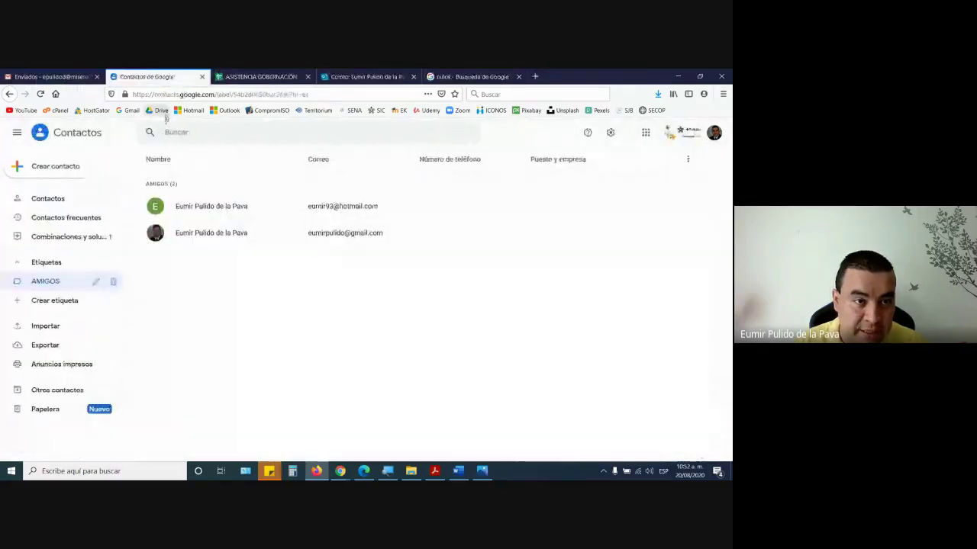
pyautogui.click(50, 200)
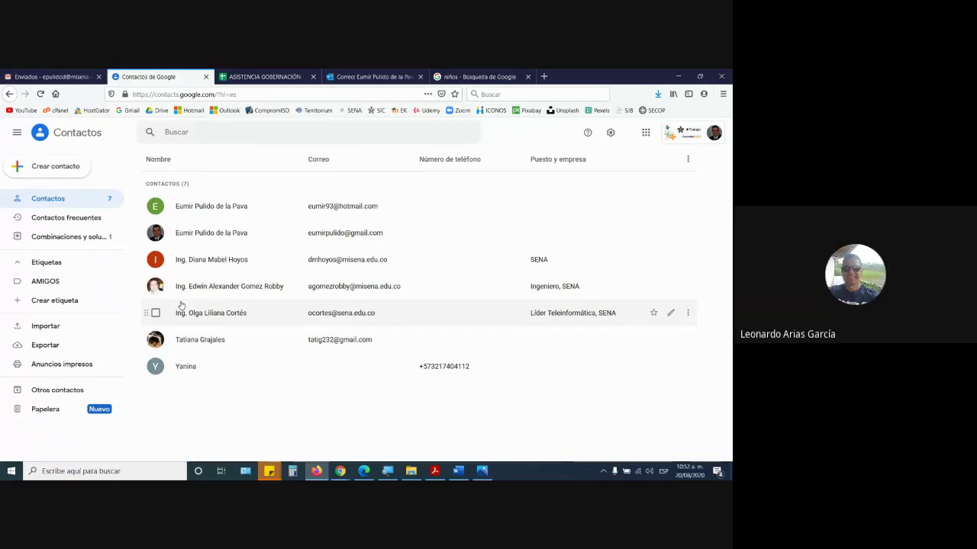
pyautogui.click(370, 76)
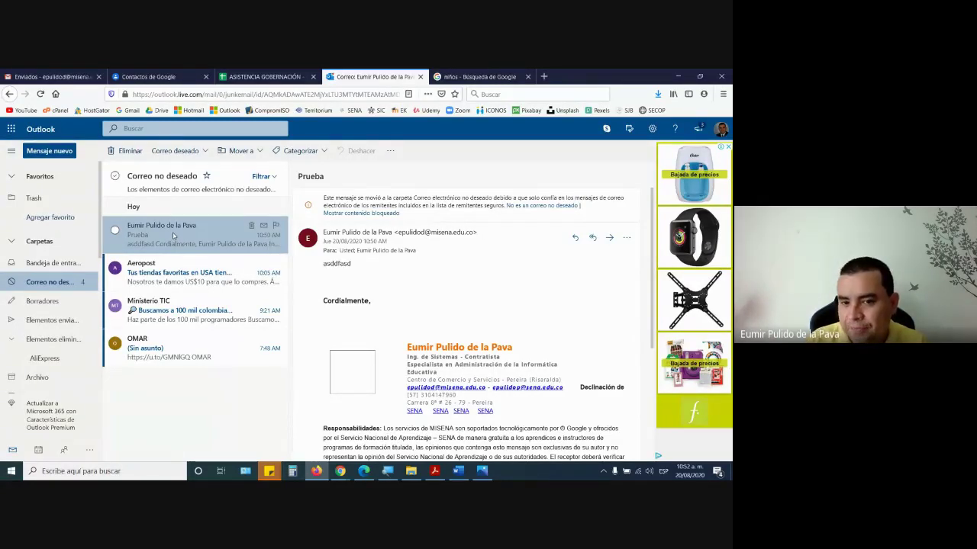
# - Review the Prueba email's signature, highlighting the Google phrase in its disclaimer
pyautogui.scroll(-4, 514, 384)
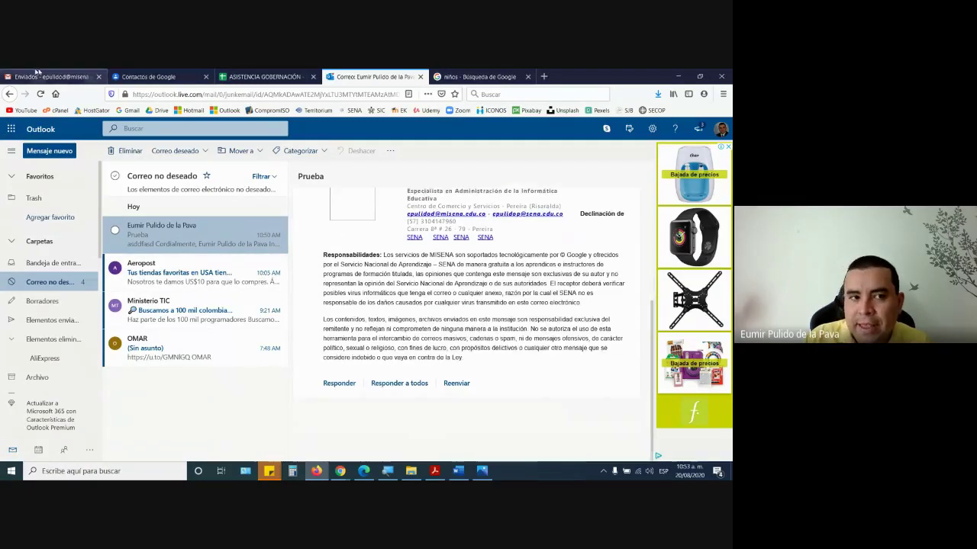
pyautogui.scroll(5, 522, 425)
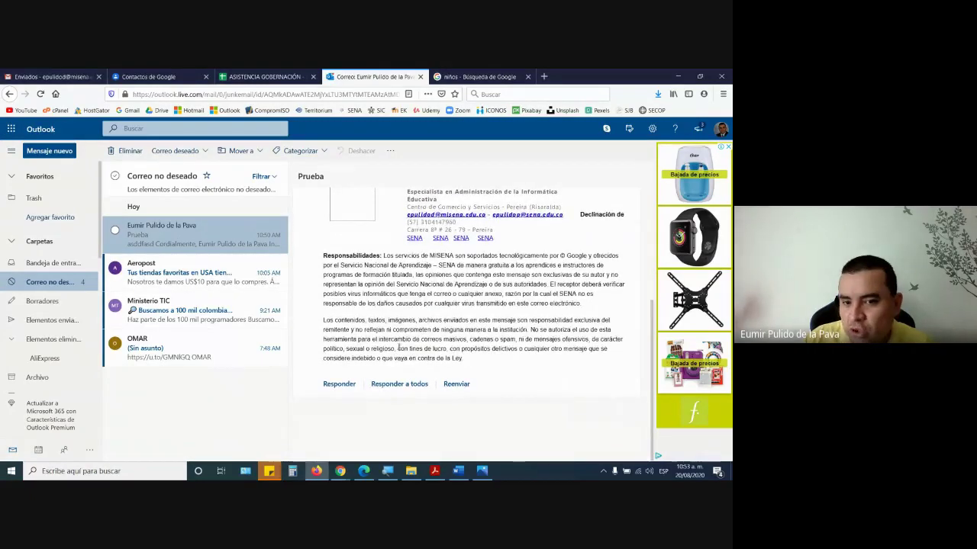
pyautogui.scroll(-4, 506, 406)
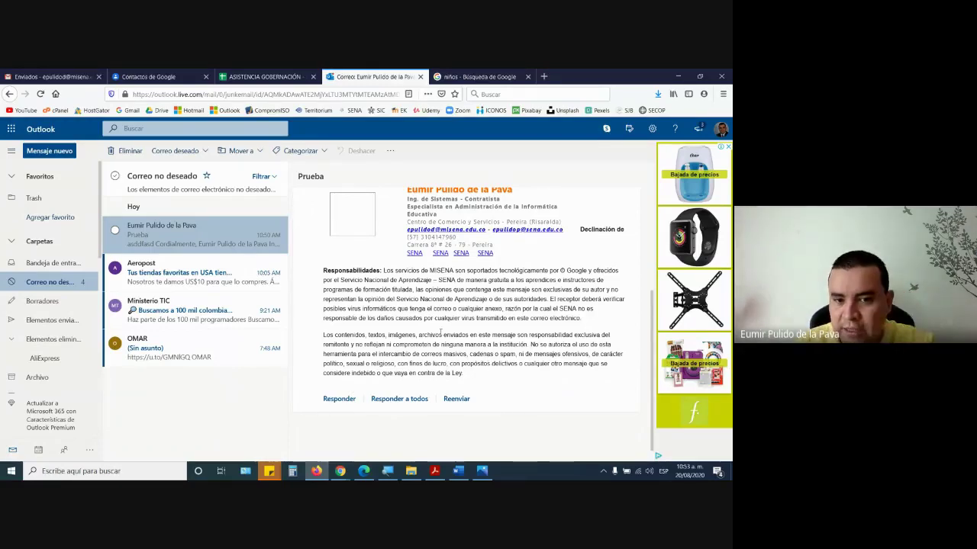
pyautogui.moveTo(501, 270); pyautogui.dragTo(613, 271)
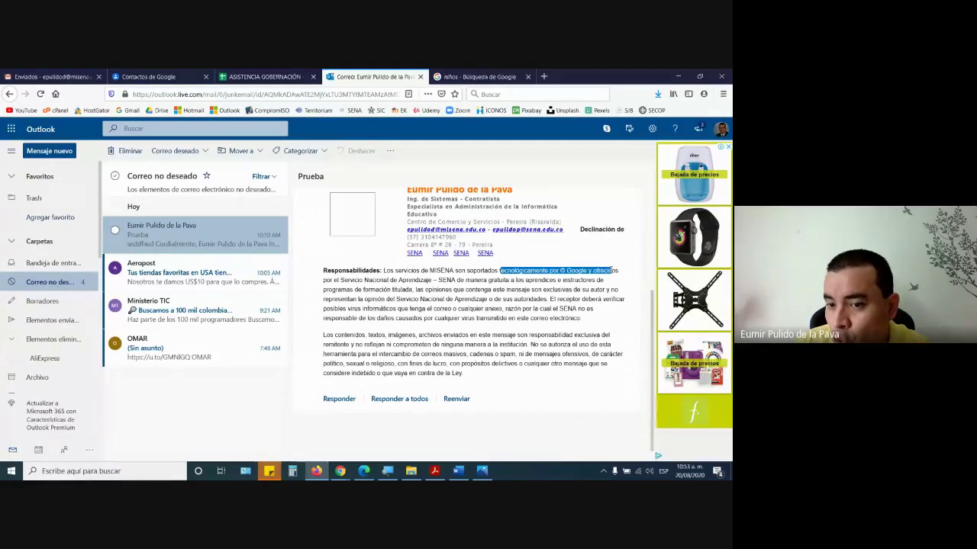
pyautogui.scroll(3, 335, 327)
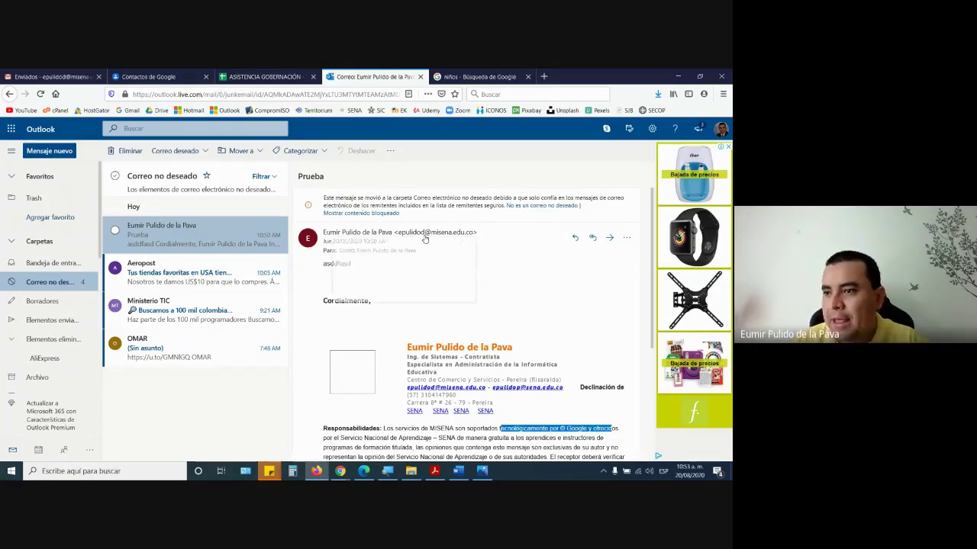
# - Open and close the sender's contact card, then return to Gmail's sent mail list
pyautogui.click(425, 238)
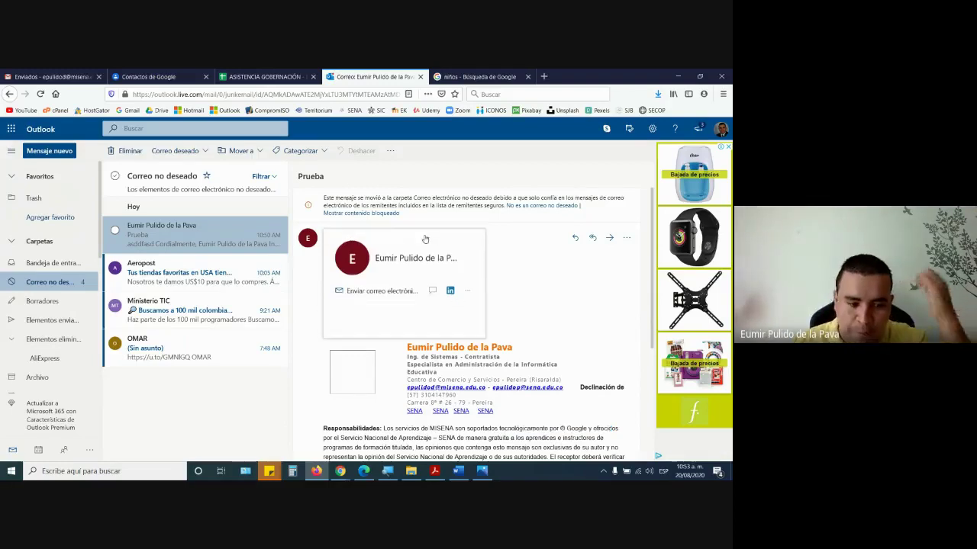
pyautogui.click(557, 300)
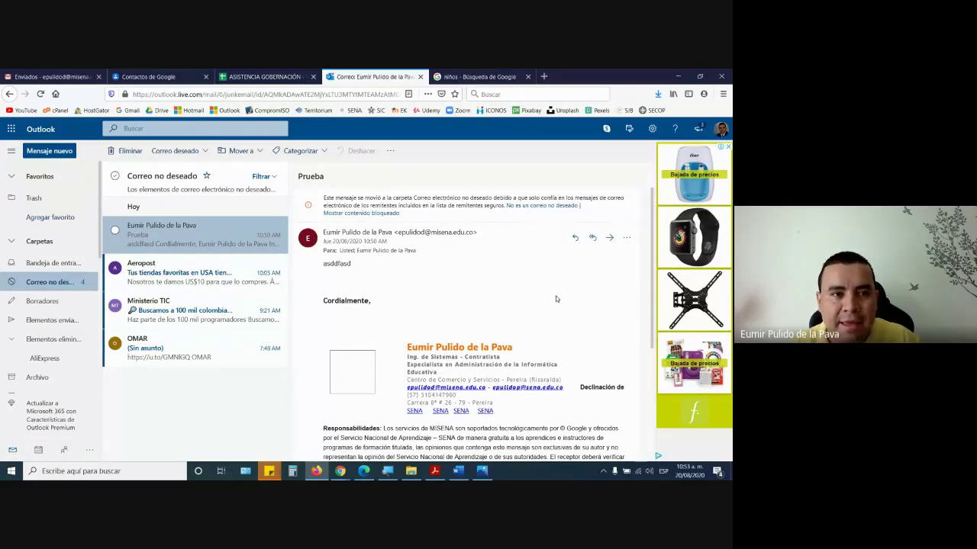
pyautogui.click(4, 74)
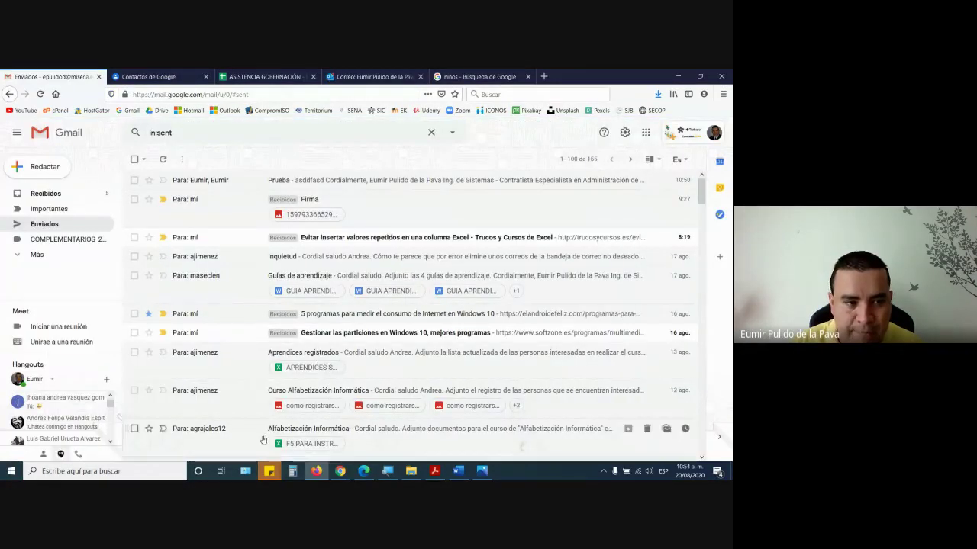
# - View the Industrias 4.0 email in Gmail's trash, then go back to the Outlook.com mailbox
pyautogui.click(38, 255)
pyautogui.scroll(-3, 64, 275)
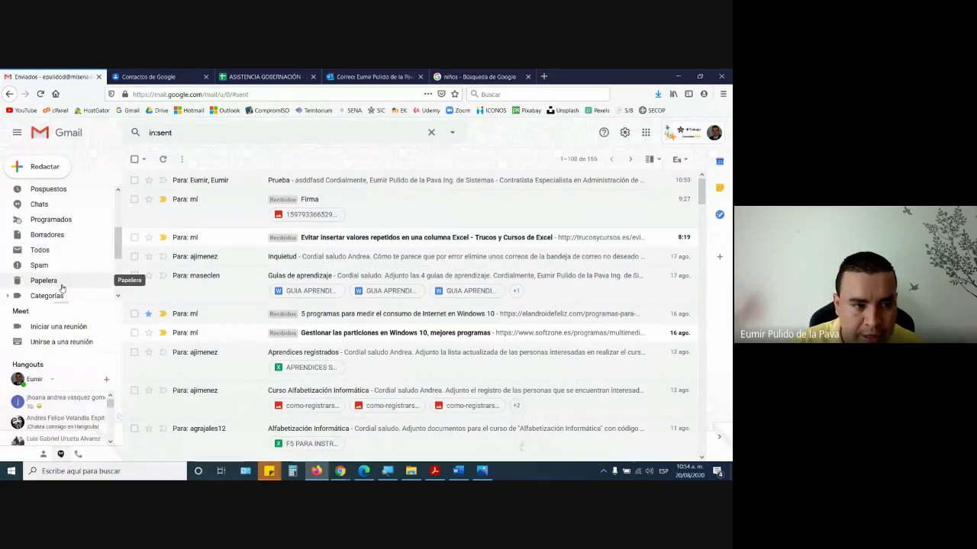
pyautogui.click(54, 284)
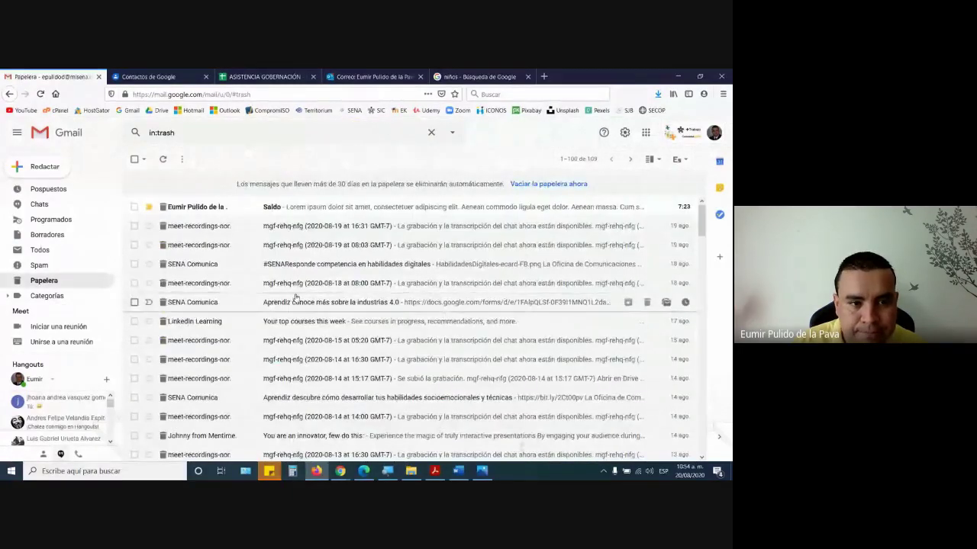
pyautogui.scroll(-1, 218, 305)
pyautogui.click(212, 247)
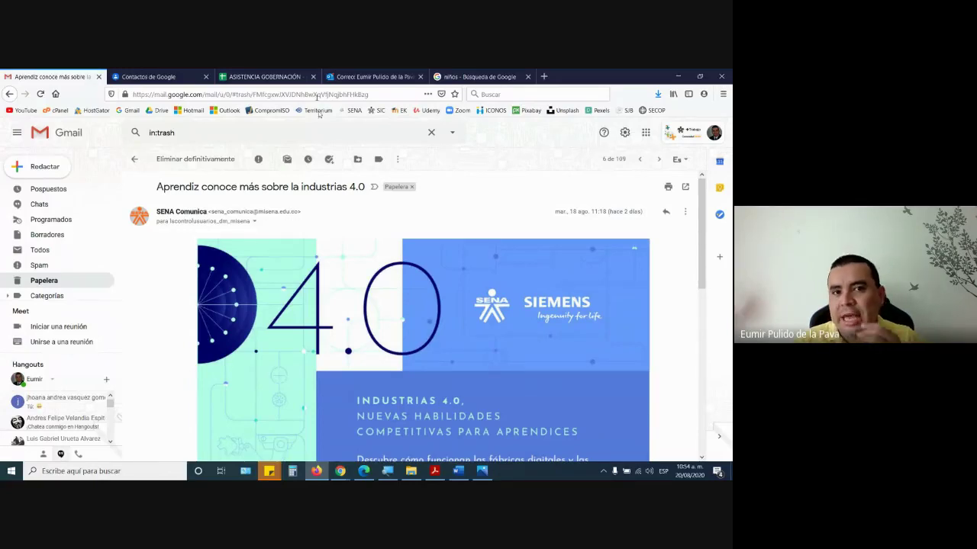
pyautogui.click(356, 72)
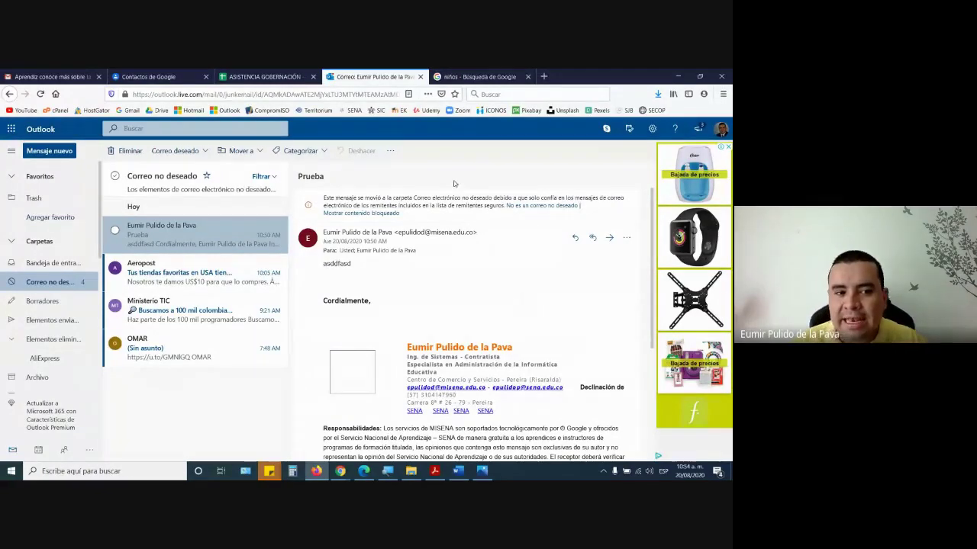
# - Check the Outlook inbox and Google Contacts, then open the Prueba email in Outlook's junk folder
pyautogui.click(60, 263)
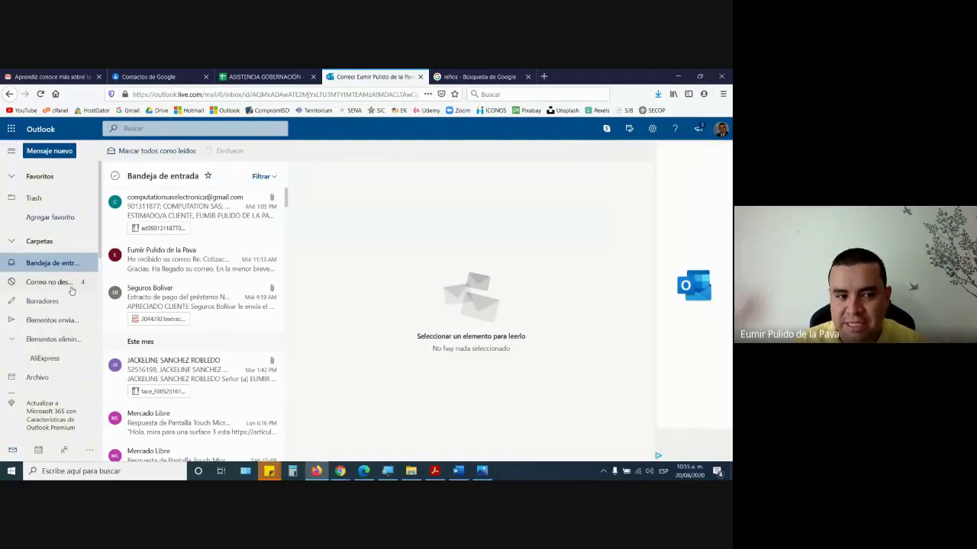
pyautogui.click(160, 76)
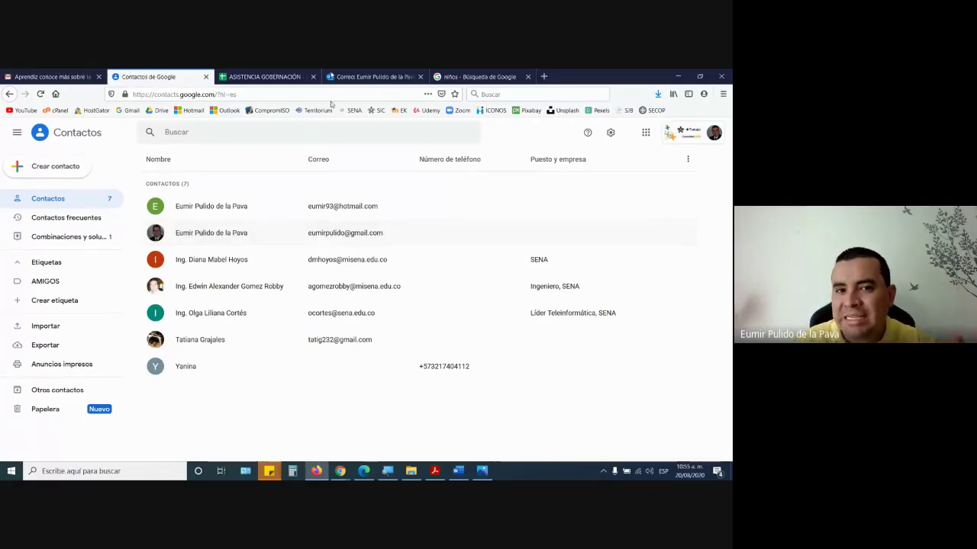
pyautogui.click(370, 77)
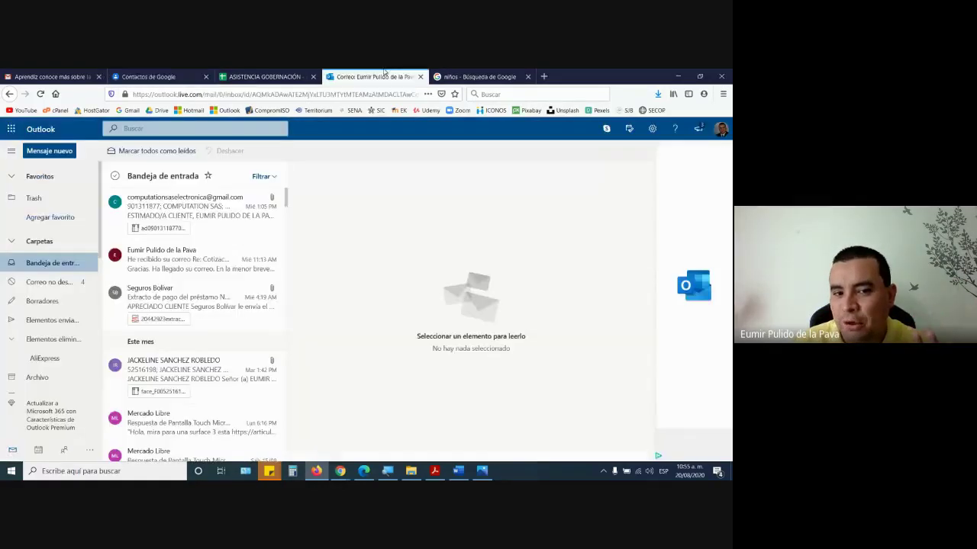
pyautogui.click(58, 282)
pyautogui.click(190, 234)
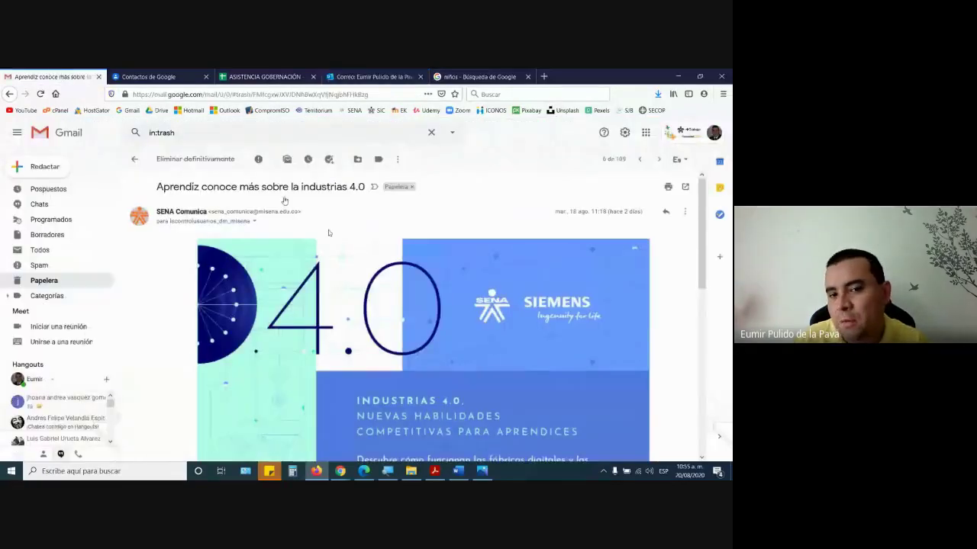
# - Look over the Gmail message, then return to the Gmail inbox
pyautogui.click(50, 76)
pyautogui.scroll(-5, 458, 371)
pyautogui.scroll(-1, 458, 371)
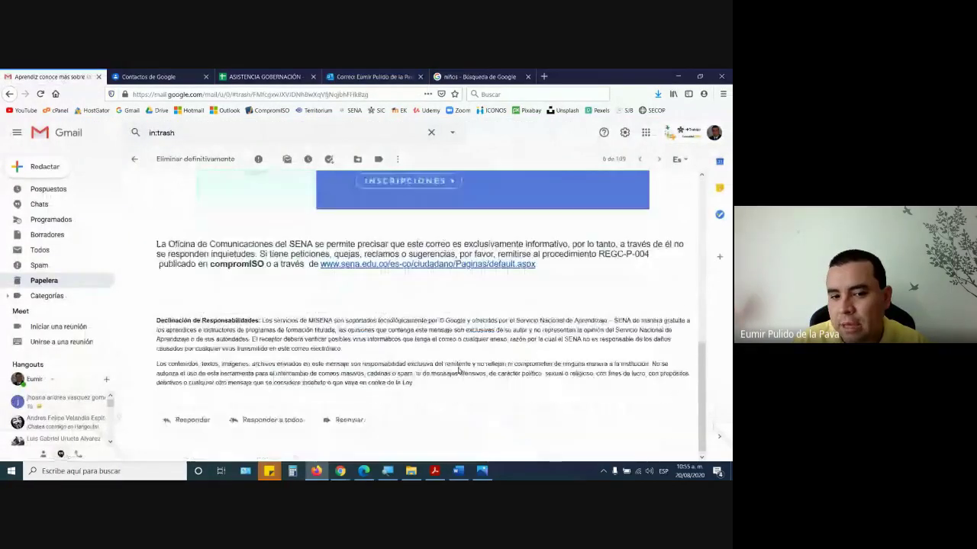
pyautogui.scroll(10, 458, 371)
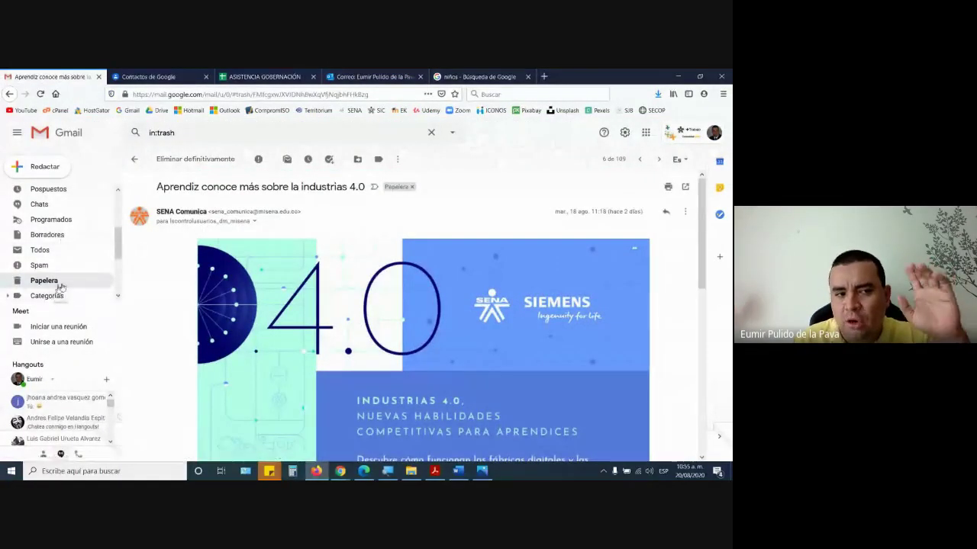
pyautogui.scroll(3, 86, 247)
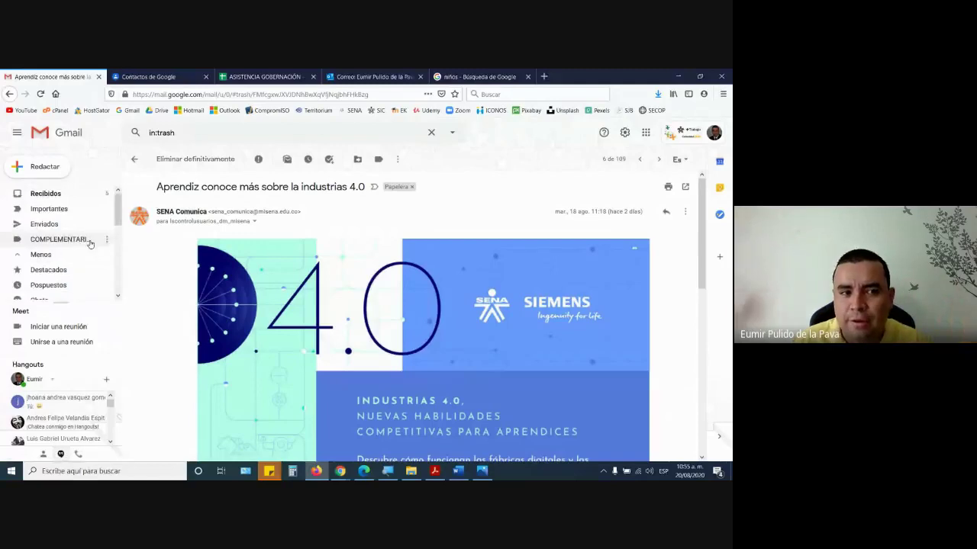
pyautogui.click(58, 195)
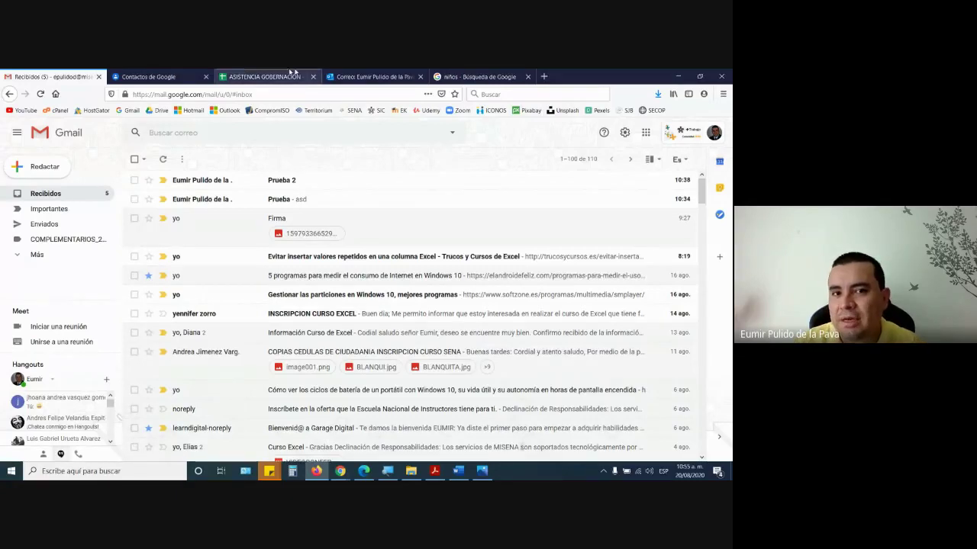
pyautogui.click(343, 74)
pyautogui.click(52, 263)
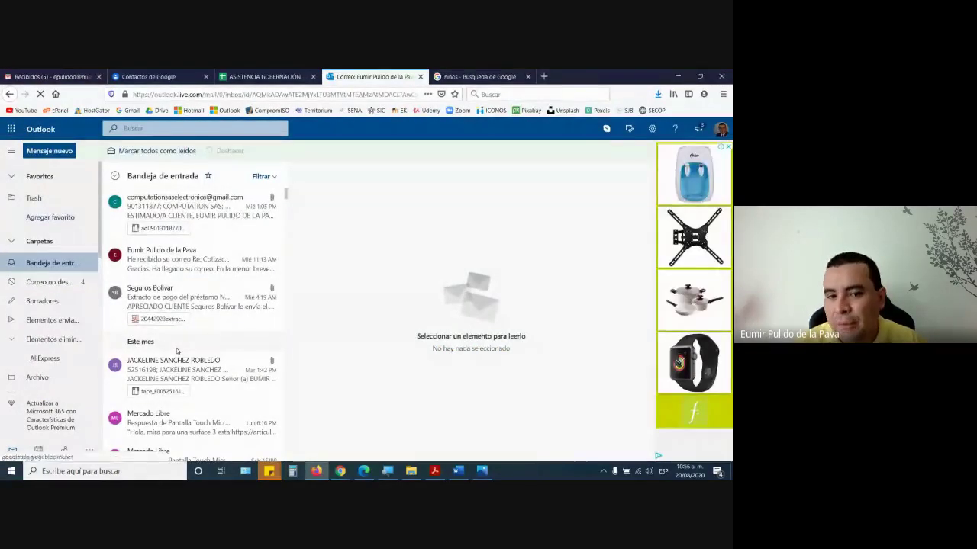
pyautogui.click(53, 282)
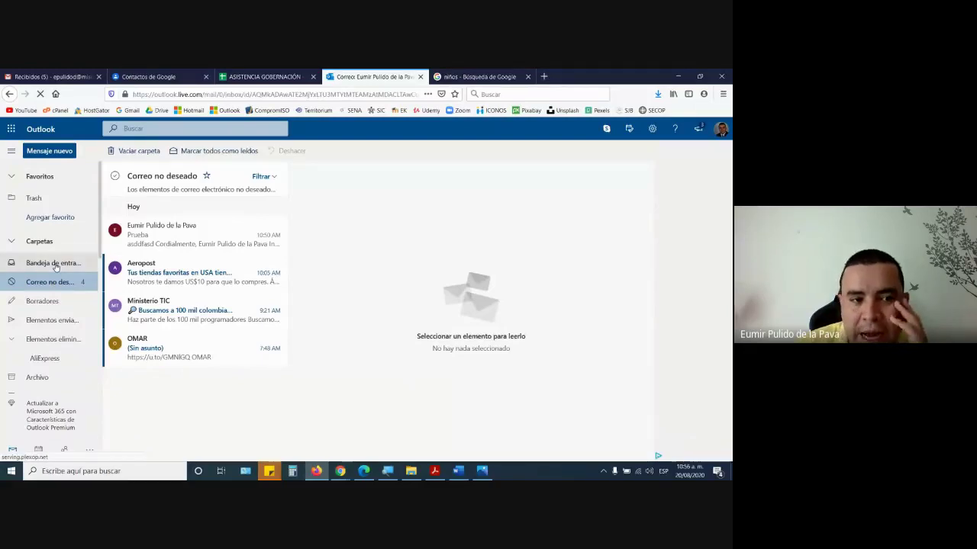
pyautogui.click(55, 264)
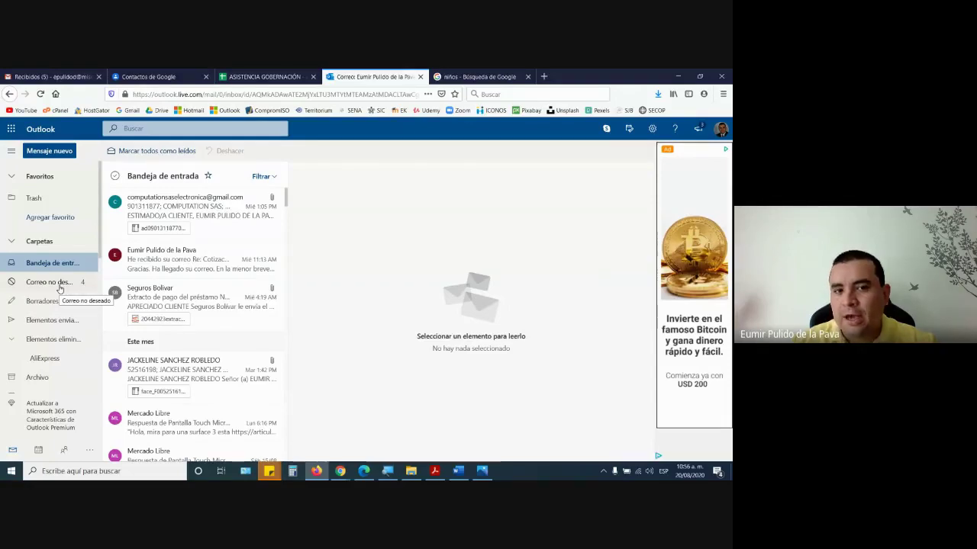
pyautogui.click(26, 73)
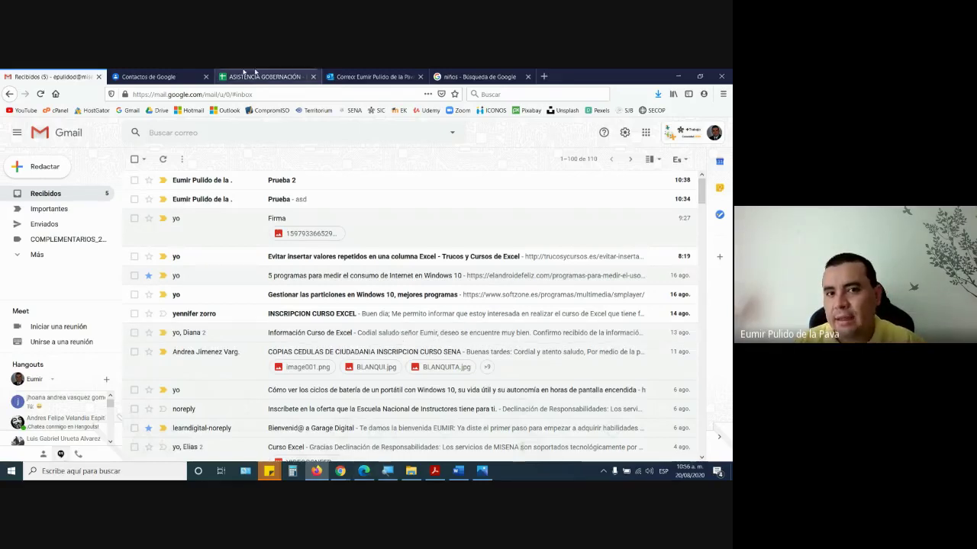
pyautogui.click(358, 72)
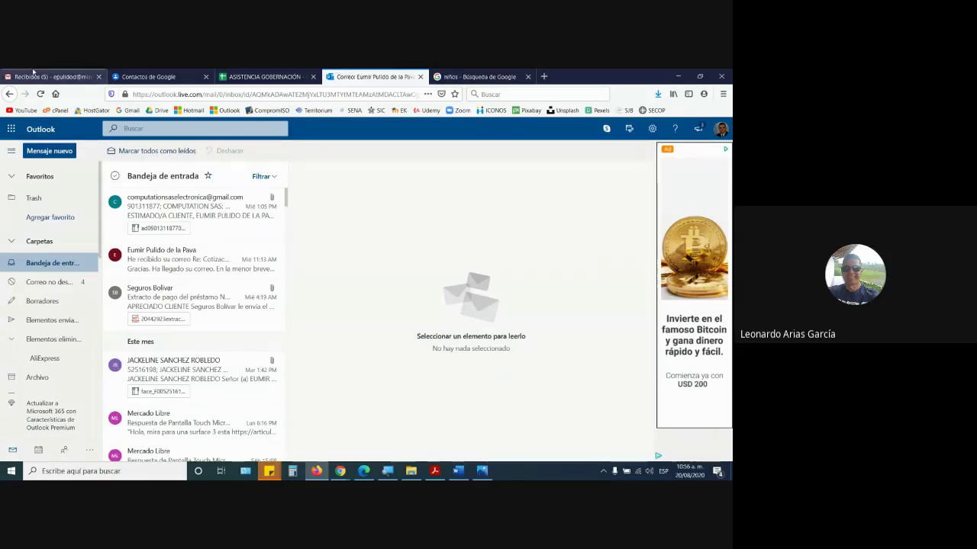
# - Mark the Prueba email in Outlook's junk folder as not junk and find it in the inbox
pyautogui.click(45, 281)
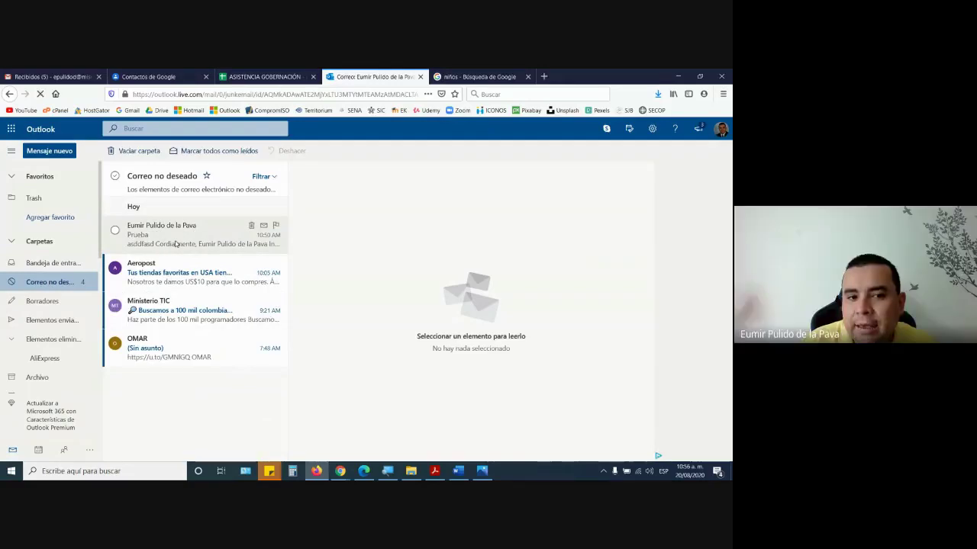
pyautogui.click(176, 240)
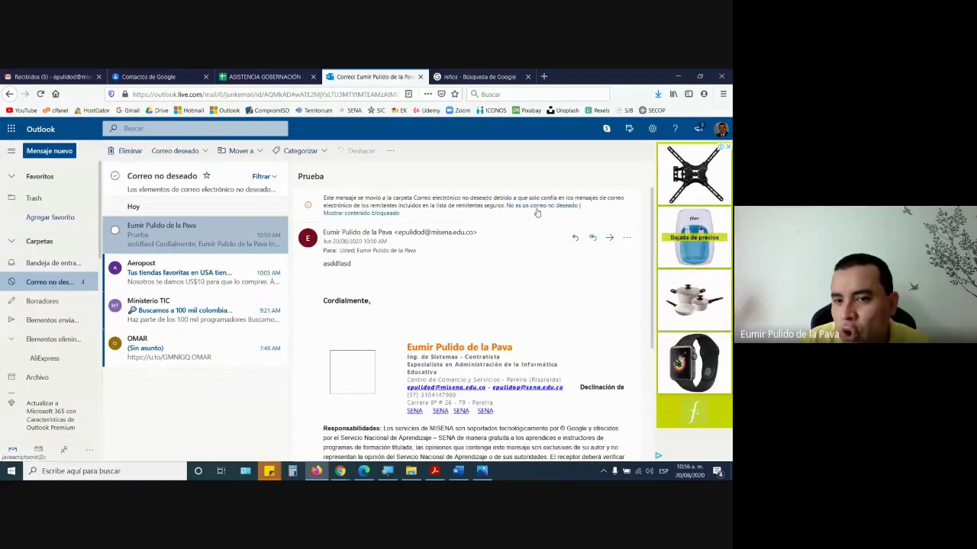
pyautogui.click(560, 208)
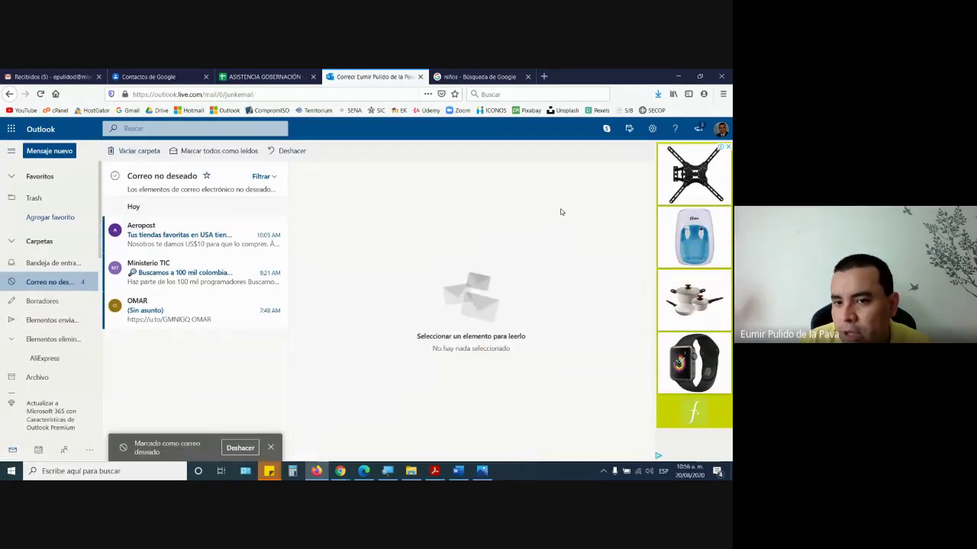
pyautogui.click(57, 264)
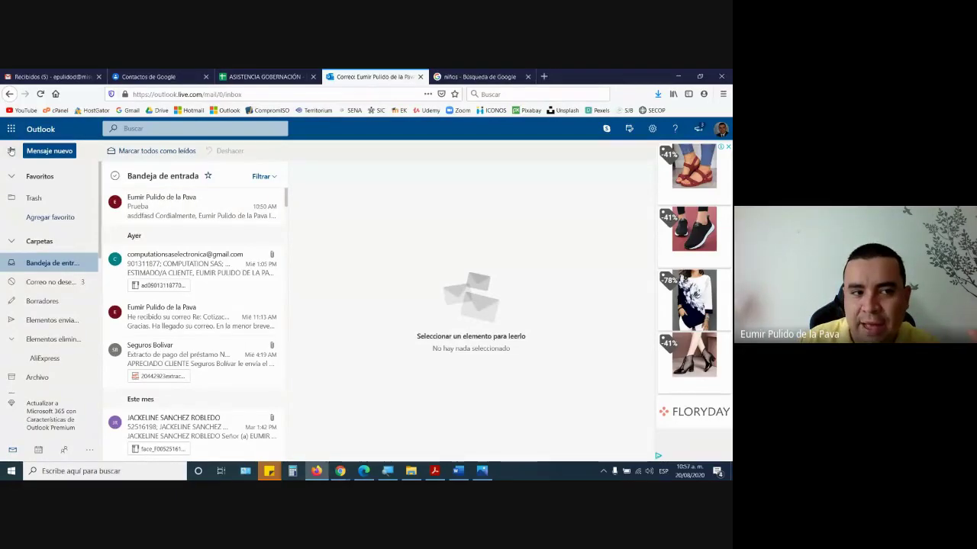
pyautogui.click(11, 149)
pyautogui.click(11, 130)
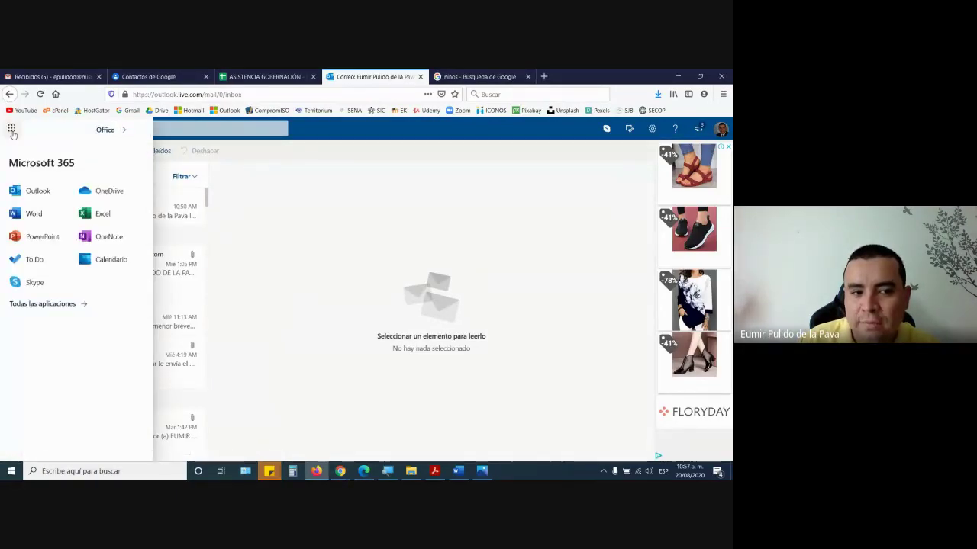
# - Visit the Outlook contacts page, then return to mail and open the Prueba message
pyautogui.click(379, 319)
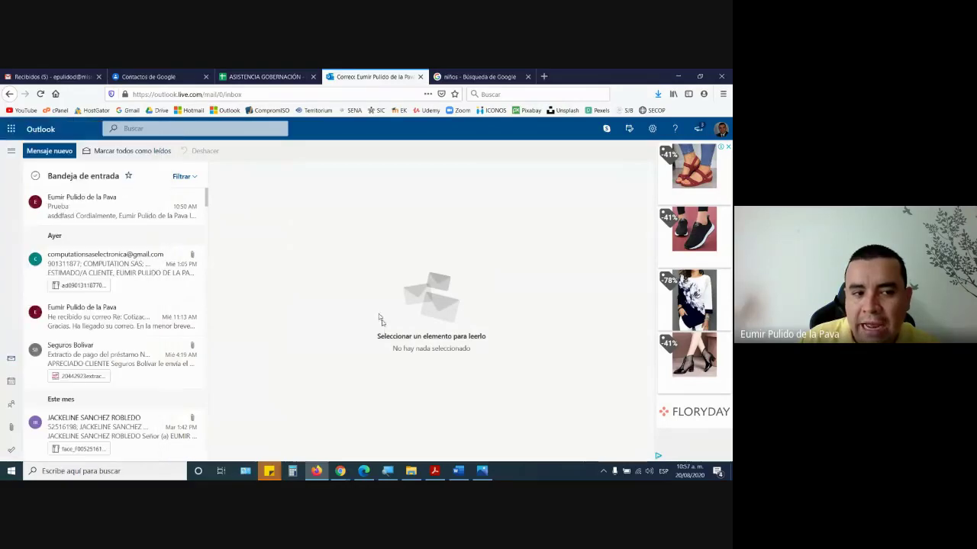
pyautogui.click(12, 152)
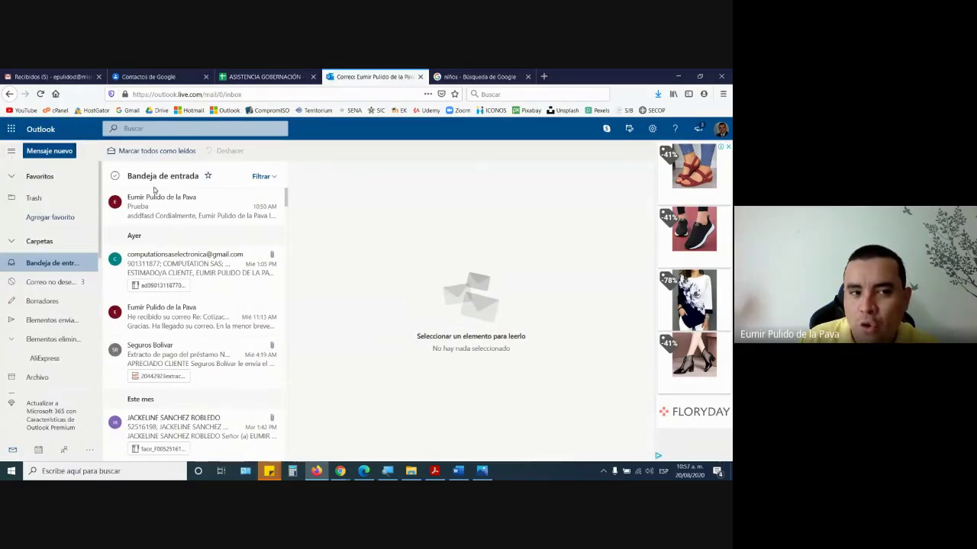
pyautogui.click(65, 452)
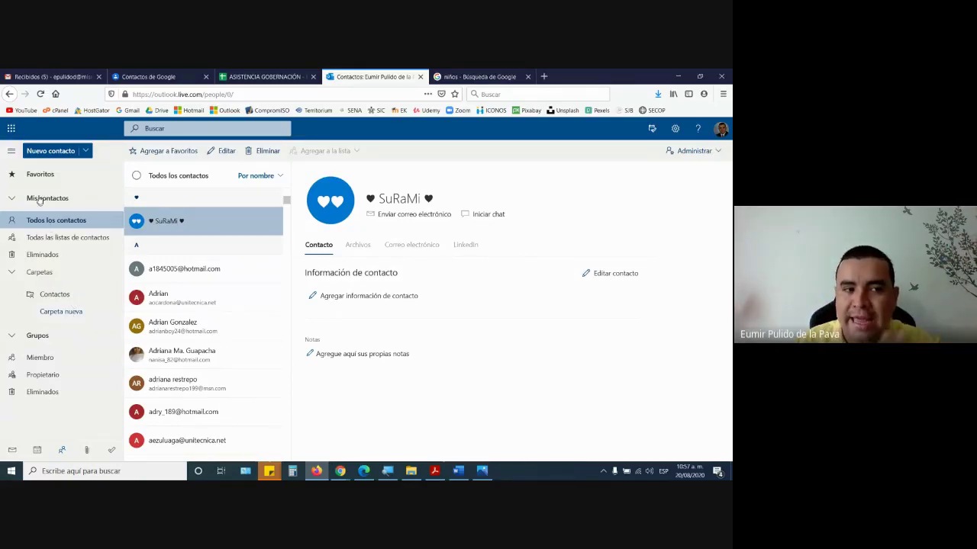
pyautogui.click(13, 450)
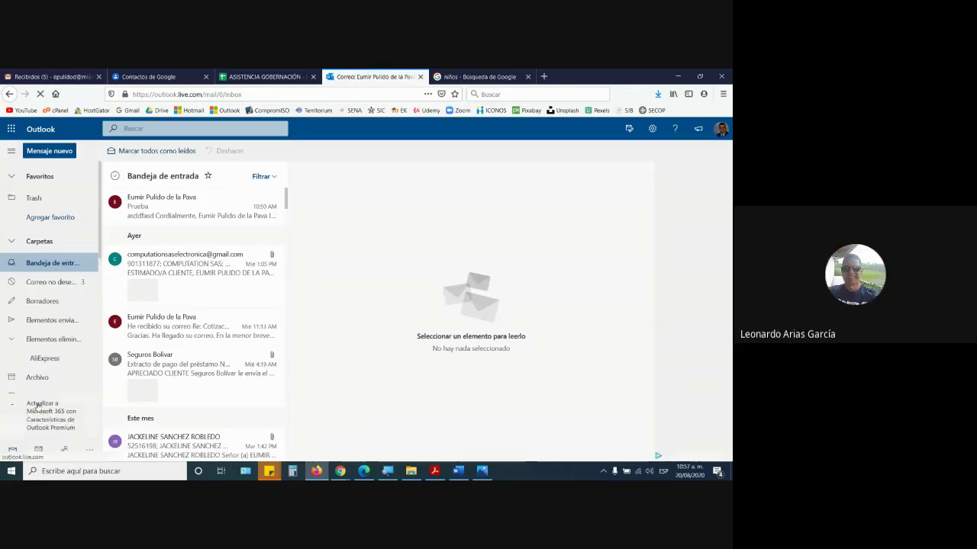
pyautogui.click(116, 204)
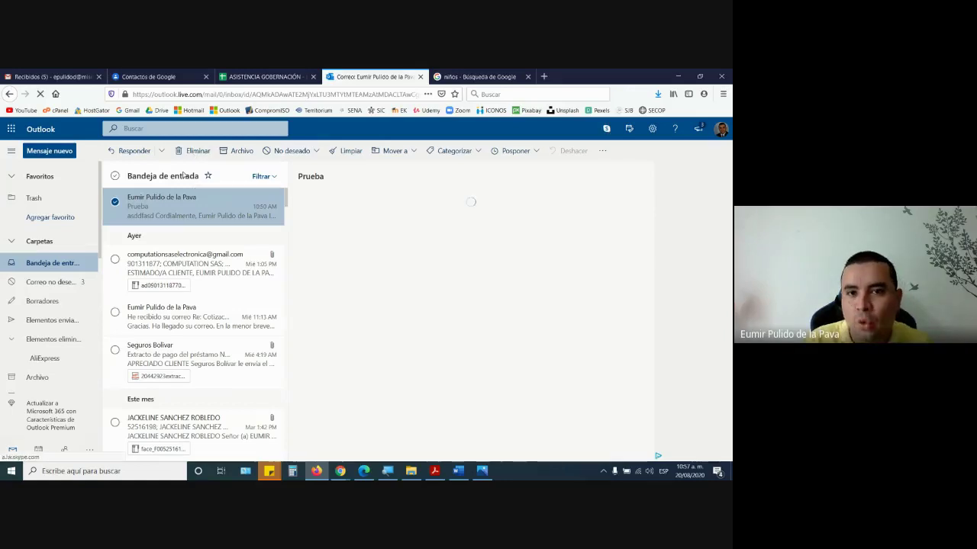
# - Delete the Prueba message from the Outlook inbox and go back to the Gmail inbox
pyautogui.click(192, 150)
pyautogui.click(86, 76)
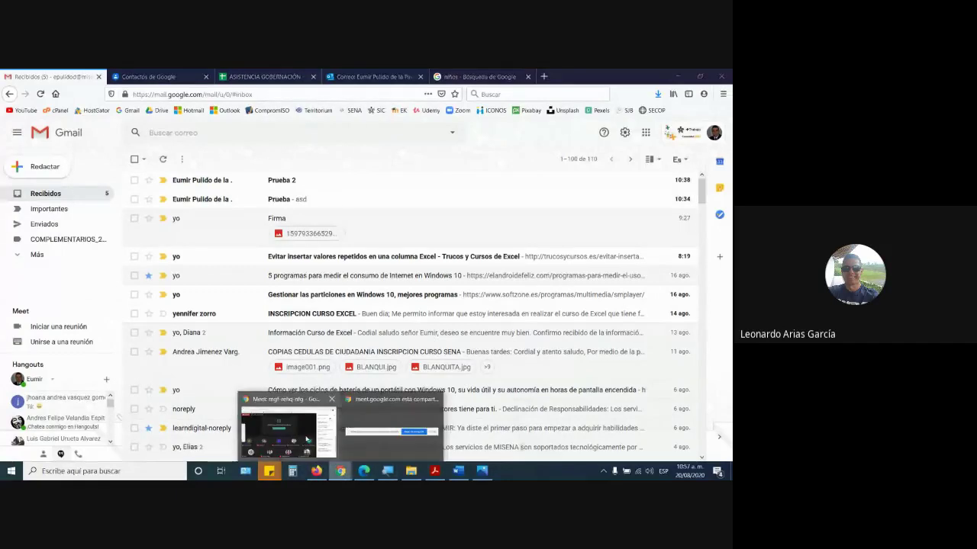
# - Glance at the Google Meet window, then bring the Gmail inbox back to the front
pyautogui.click(283, 416)
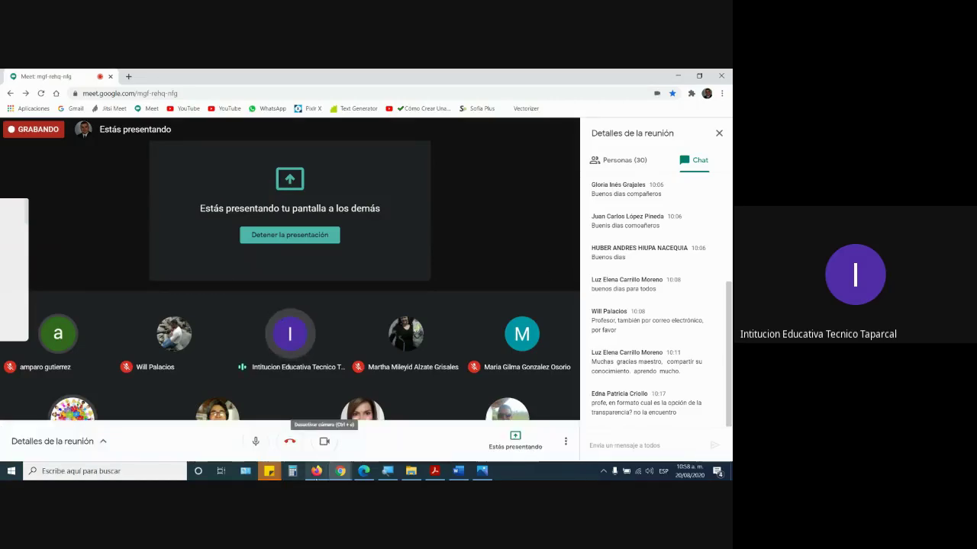
pyautogui.click(316, 471)
pyautogui.moveTo(340, 471)
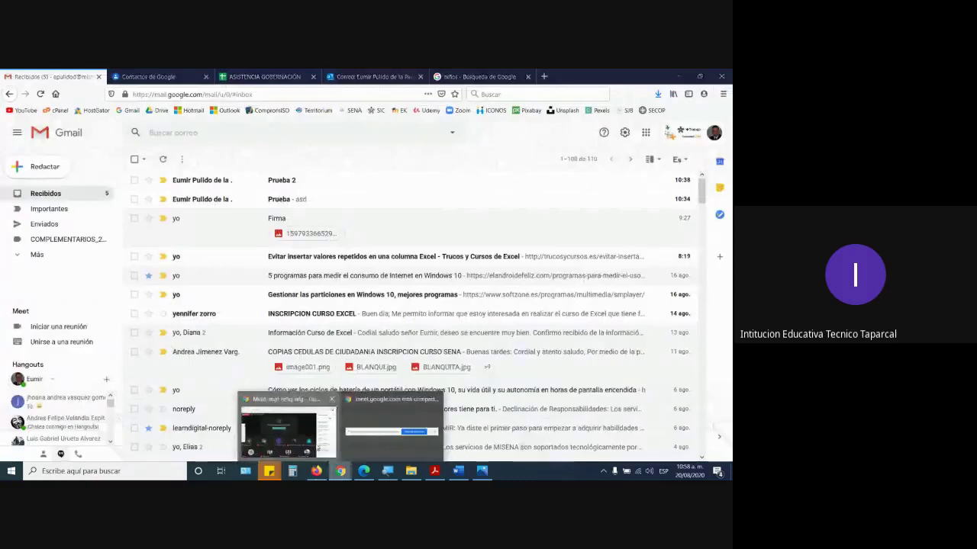
pyautogui.click(319, 448)
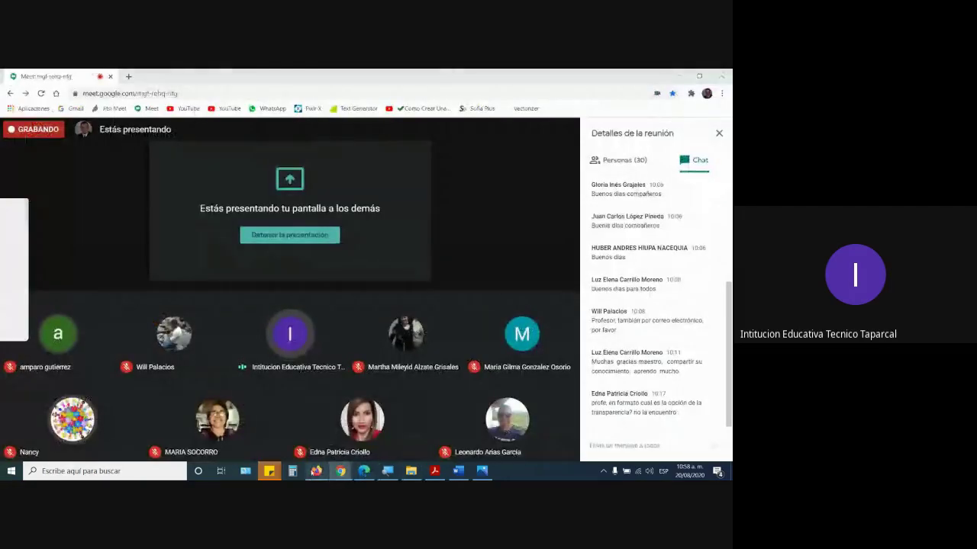
pyautogui.click(315, 470)
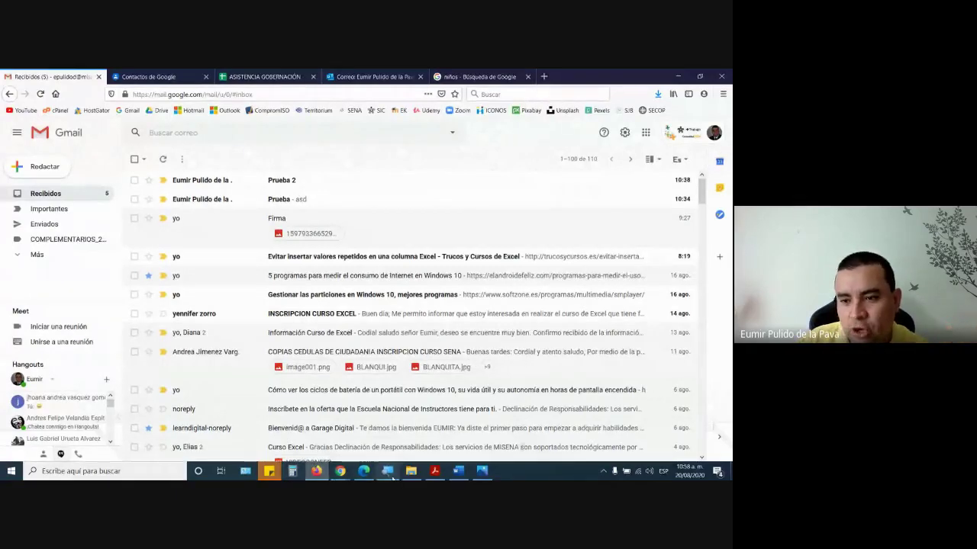
pyautogui.click(387, 470)
pyautogui.click(336, 334)
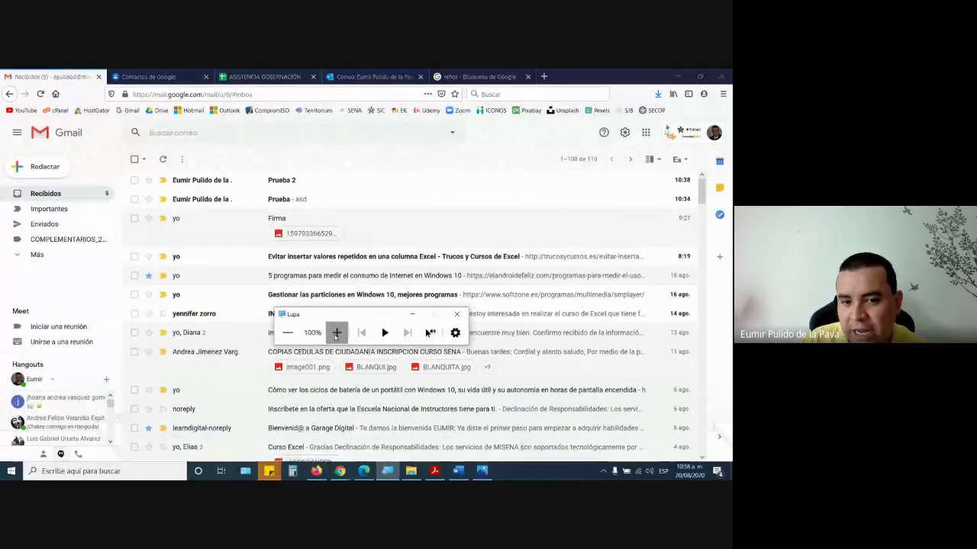
pyautogui.click(412, 314)
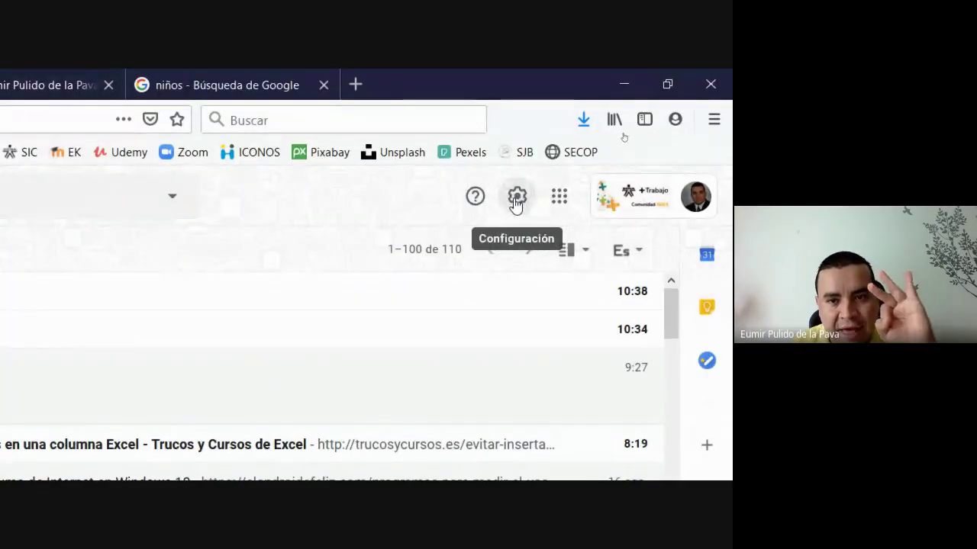
pyautogui.click(516, 200)
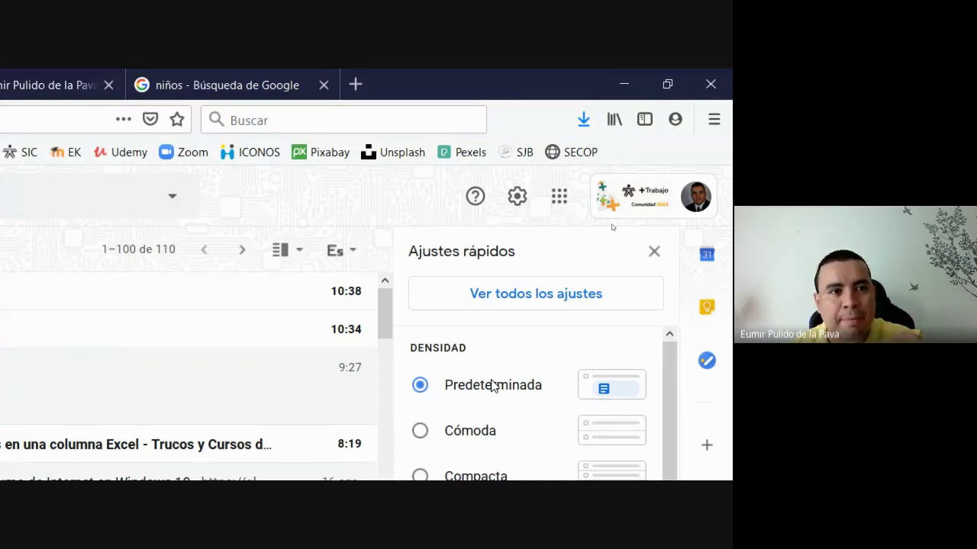
pyautogui.click(516, 205)
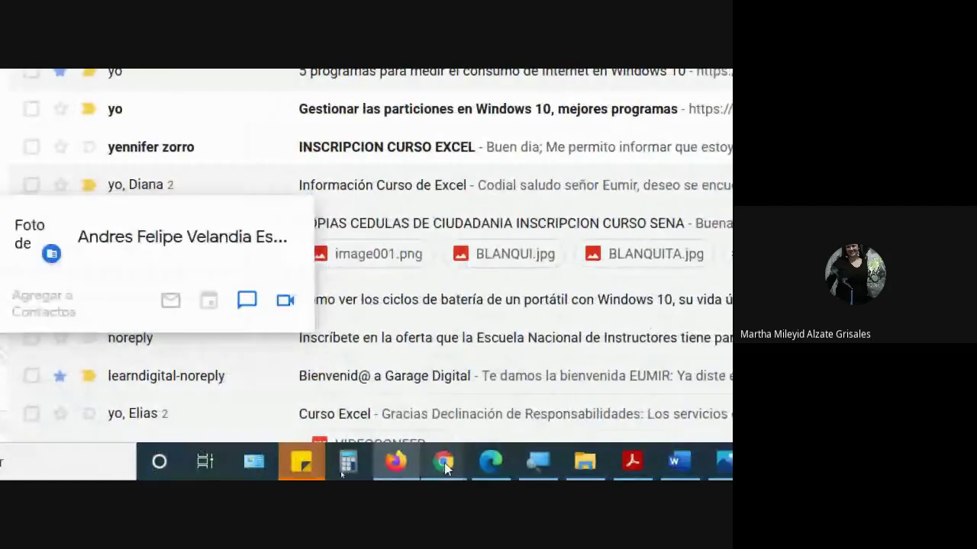
# - Show the Meet participants view, reset the magnifier to 100% and close it
pyautogui.moveTo(457, 462)
pyautogui.click(361, 408)
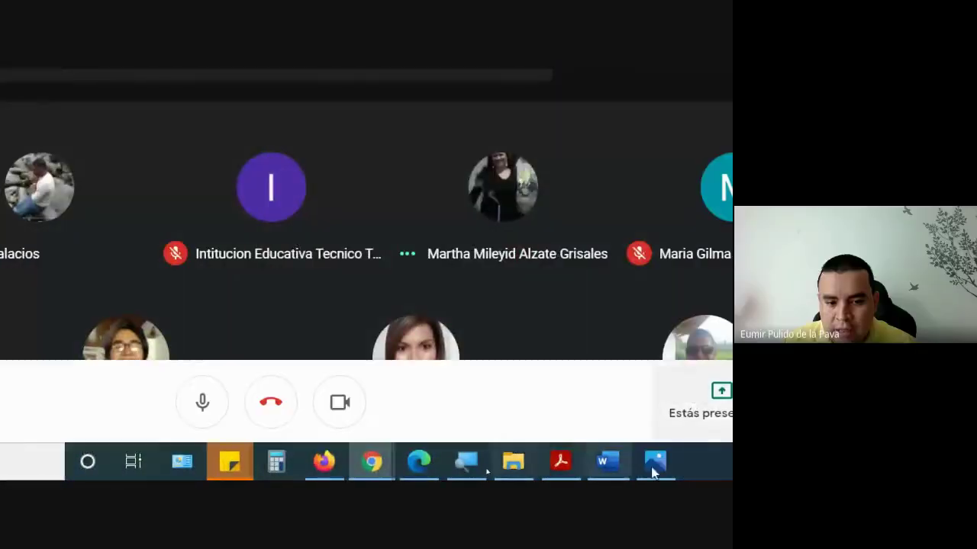
pyautogui.click(222, 474)
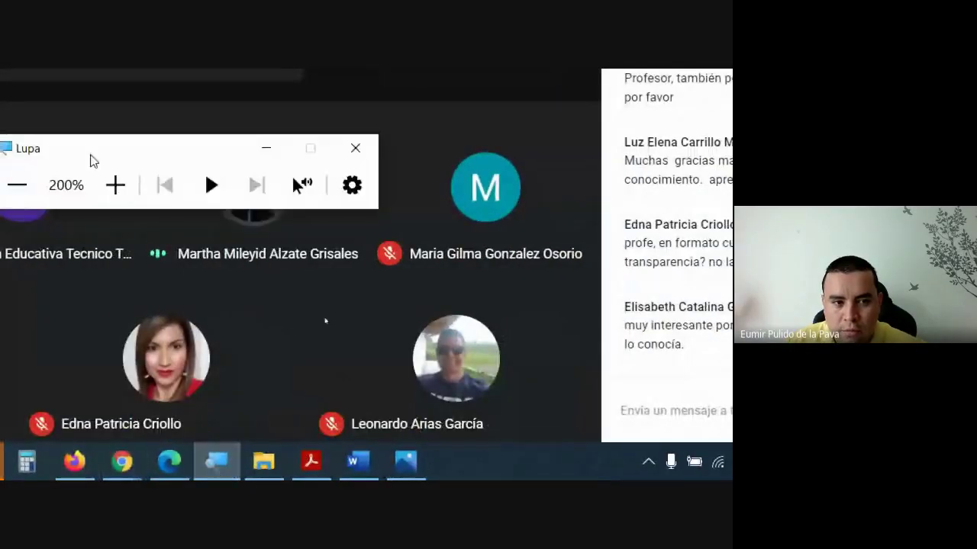
pyautogui.click(35, 186)
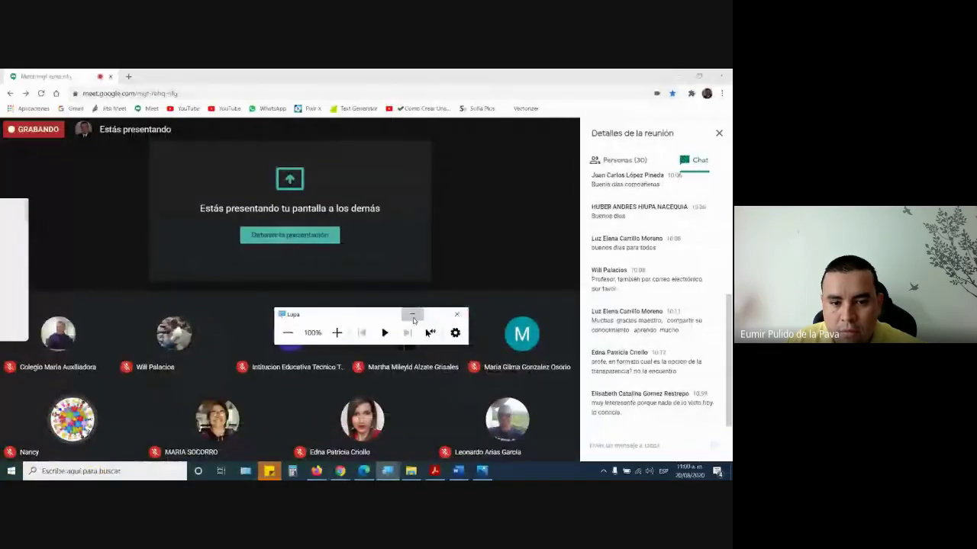
pyautogui.click(456, 314)
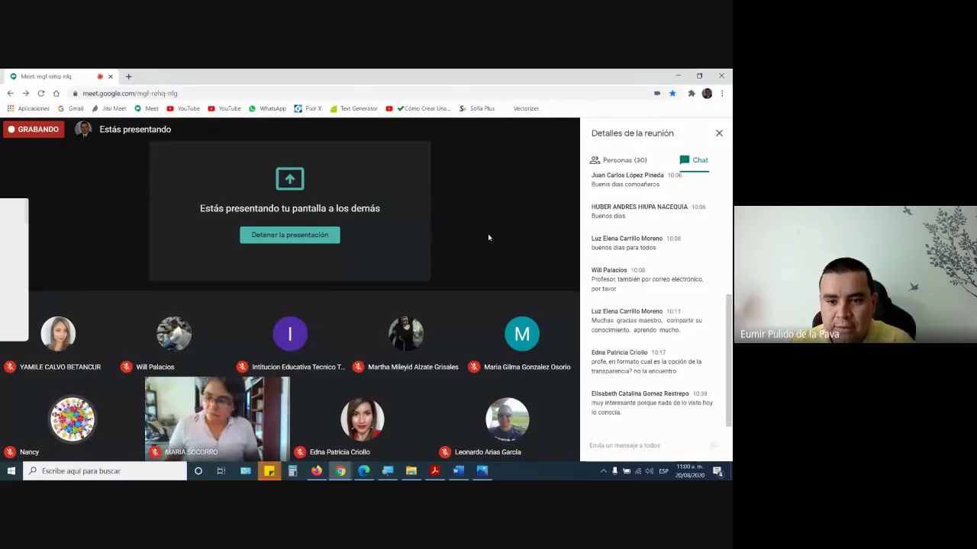
pyautogui.moveTo(475, 288)
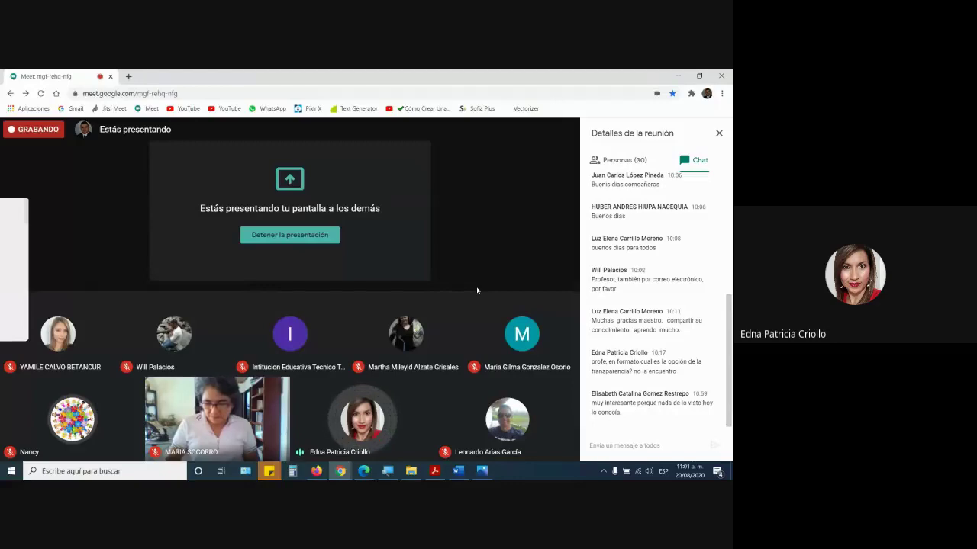
# - Replace the signature image in the Word document with the picture niño2.jpg from this device
pyautogui.click(458, 472)
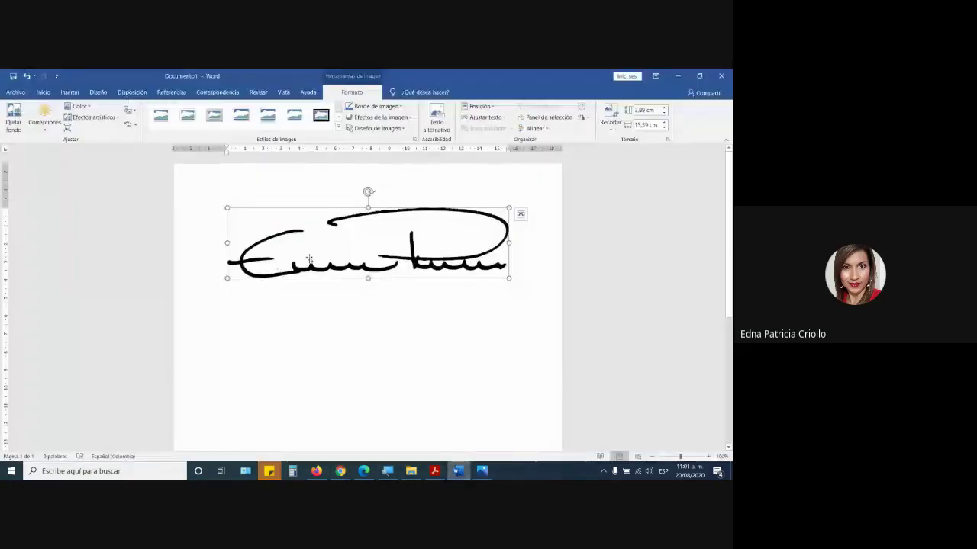
pyautogui.press('Delete')
pyautogui.click(69, 92)
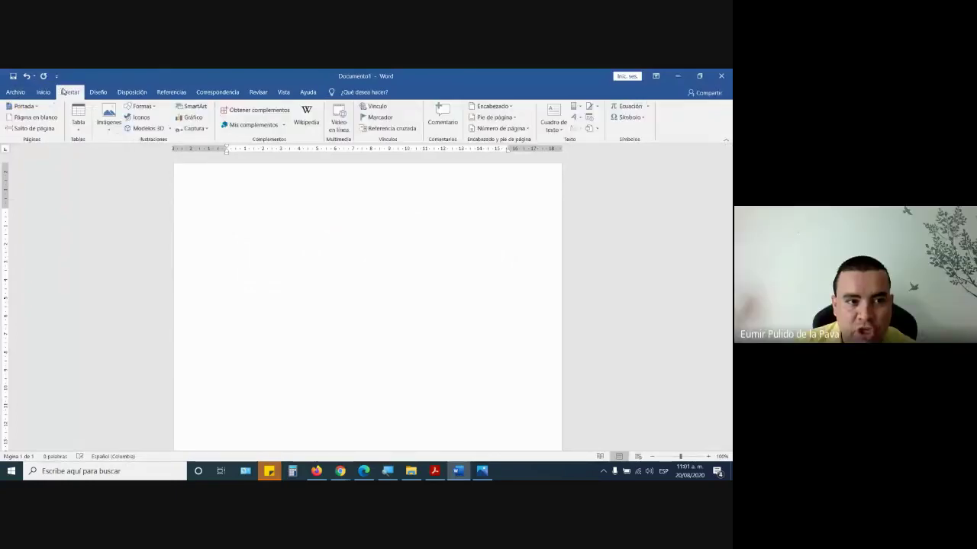
pyautogui.click(110, 118)
pyautogui.click(124, 154)
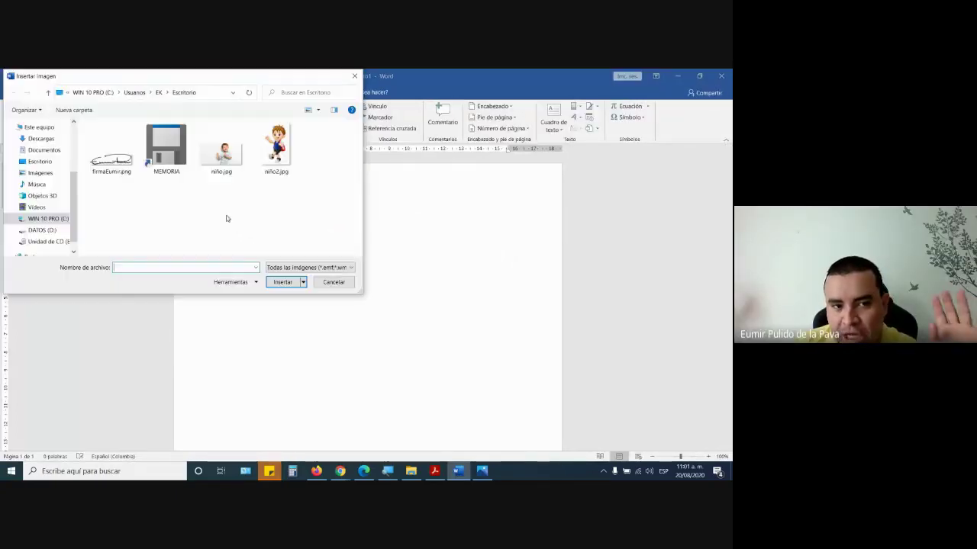
pyautogui.click(280, 156)
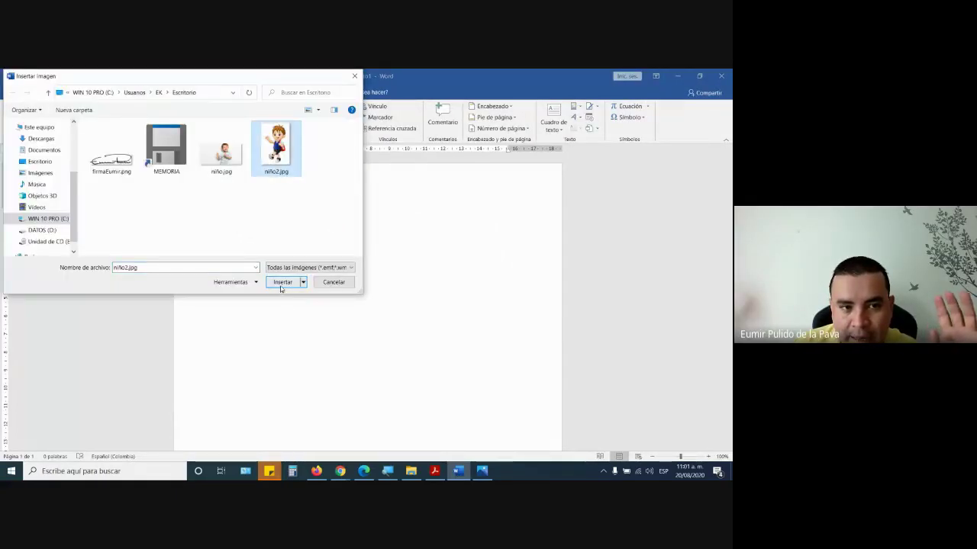
pyautogui.click(283, 282)
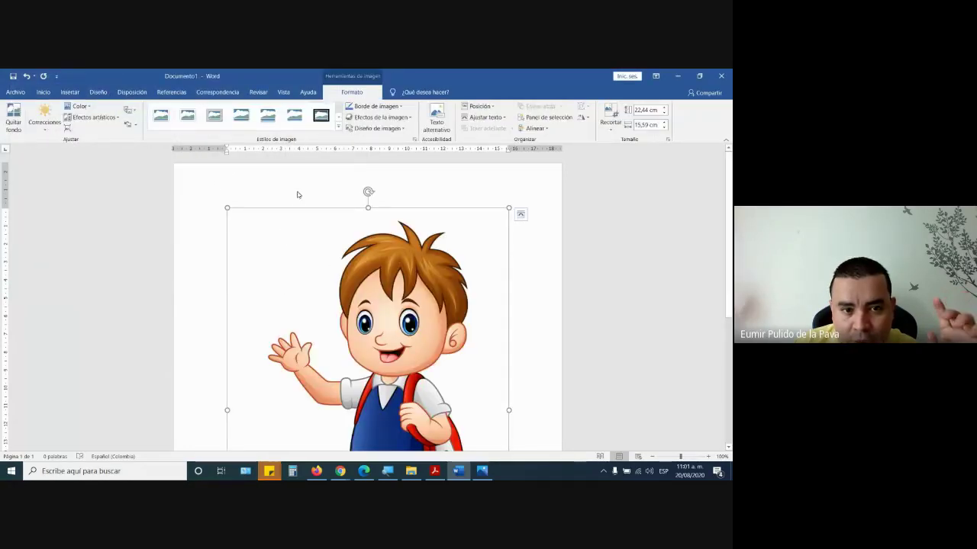
# - Reselect the inserted niño2.jpg picture, look over the page, and turn on the magnifier
pyautogui.click(218, 187)
pyautogui.click(432, 401)
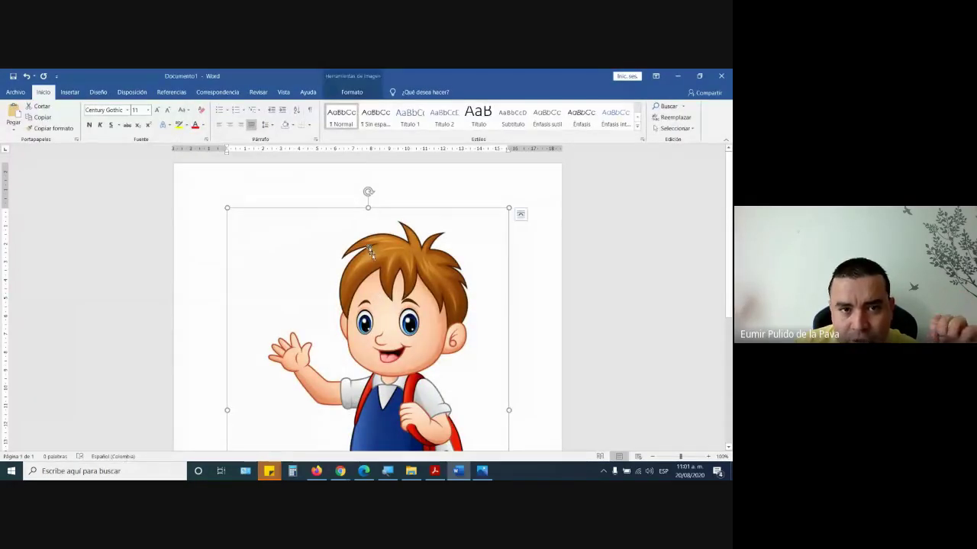
pyautogui.scroll(-5, 396, 300)
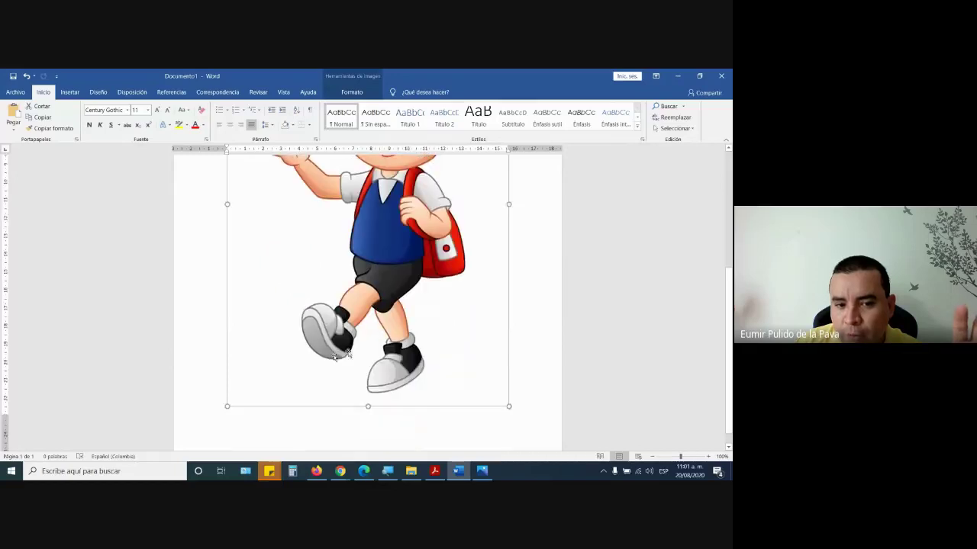
pyautogui.scroll(3, 266, 327)
pyautogui.scroll(3, 267, 327)
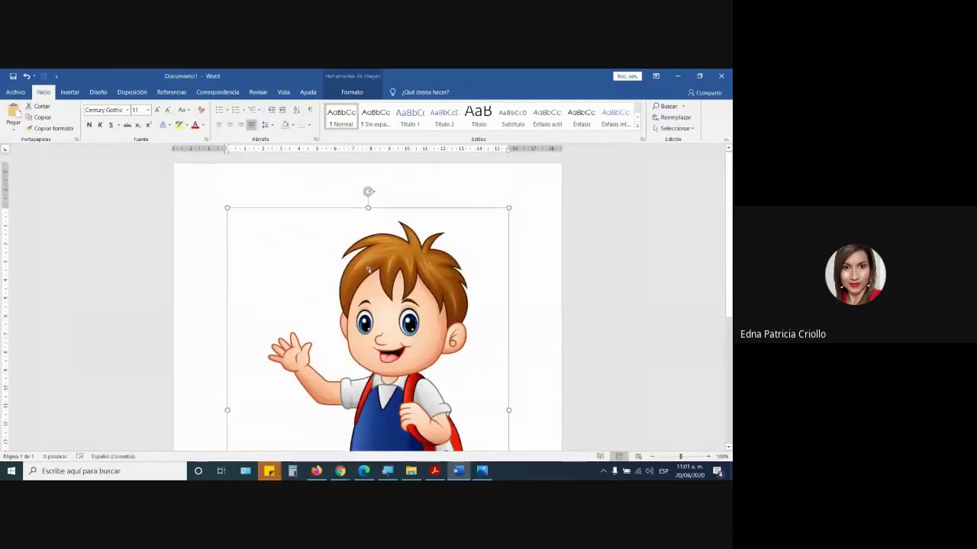
pyautogui.press('super+plus')
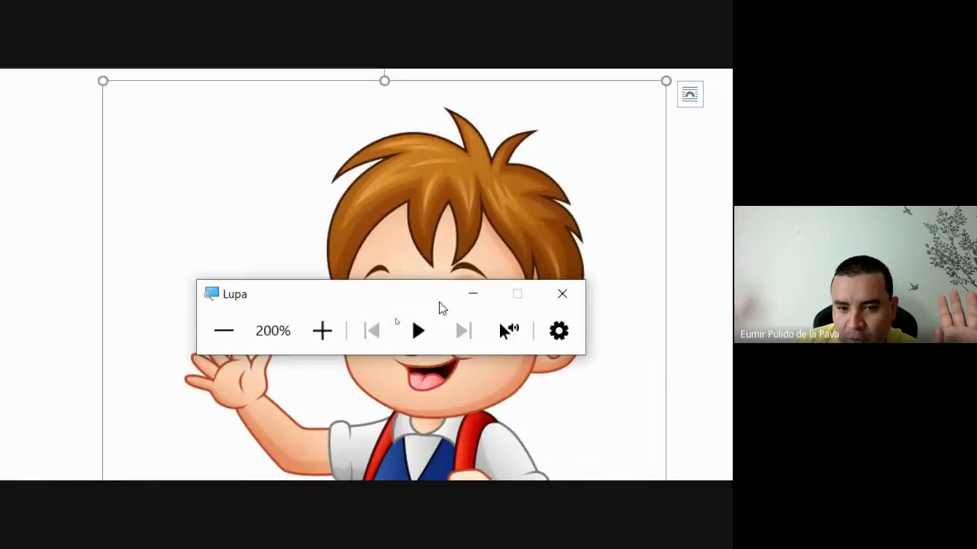
pyautogui.click(473, 294)
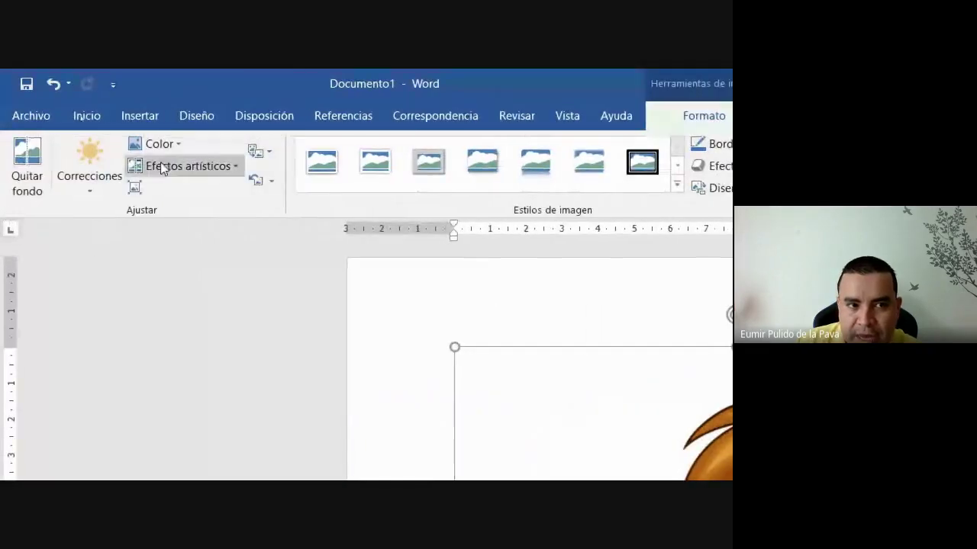
pyautogui.click(176, 145)
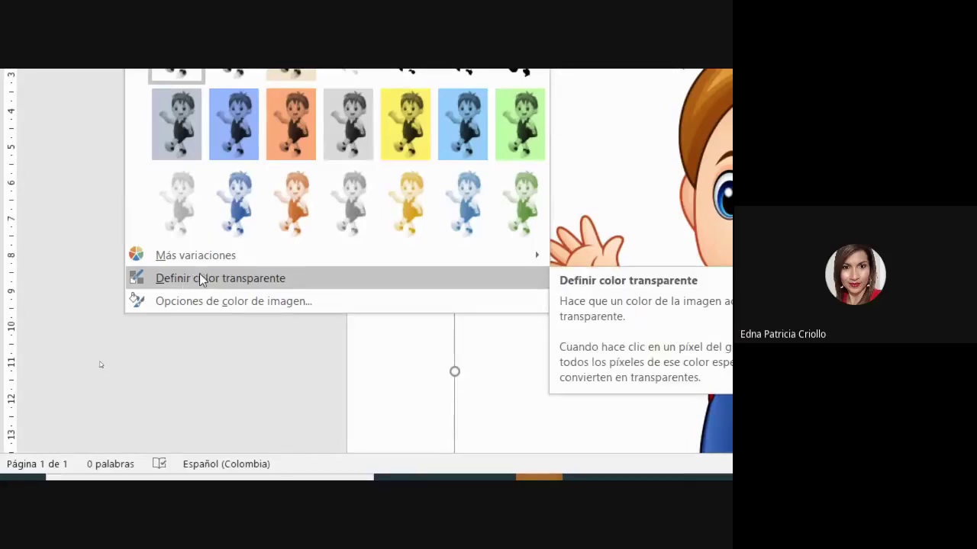
pyautogui.click(199, 276)
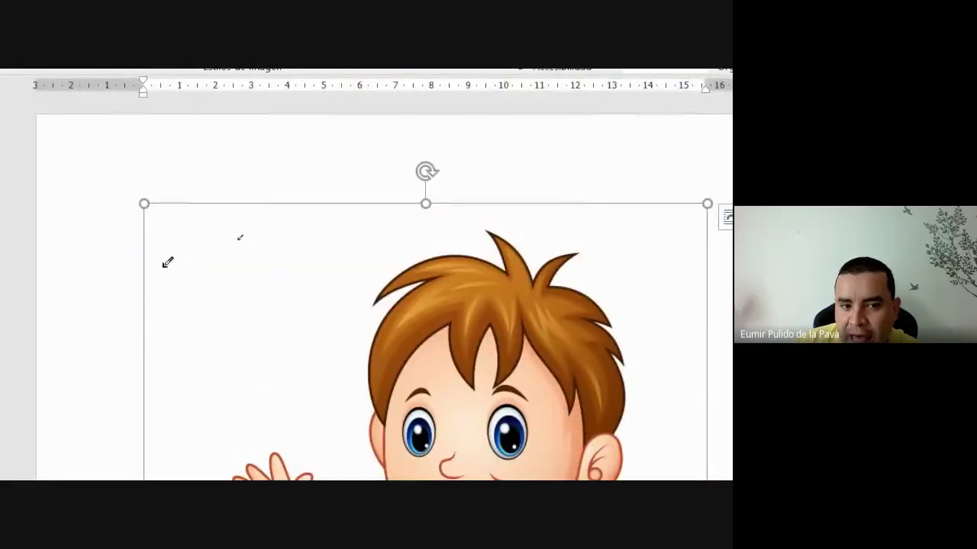
pyautogui.click(182, 234)
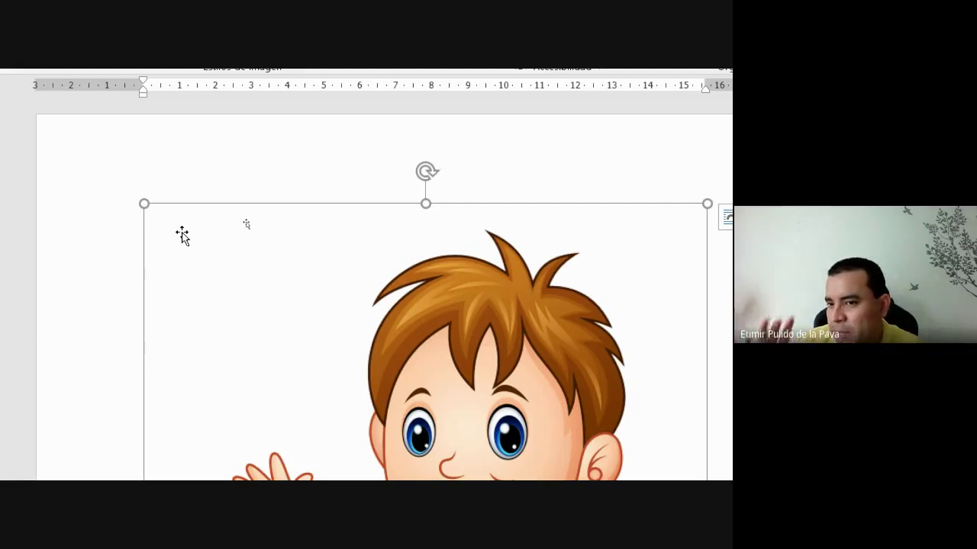
pyautogui.scroll(-3, 307, 389)
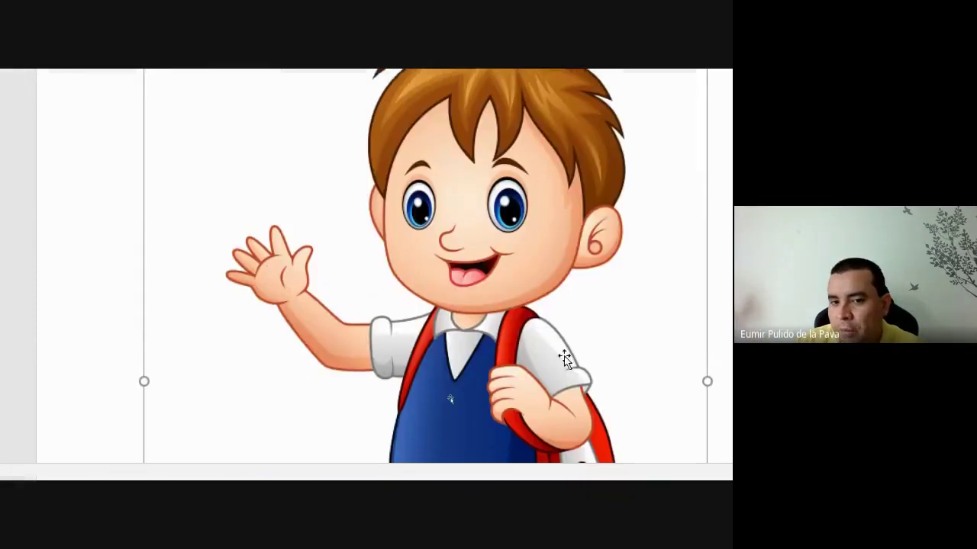
pyautogui.scroll(3, 275, 278)
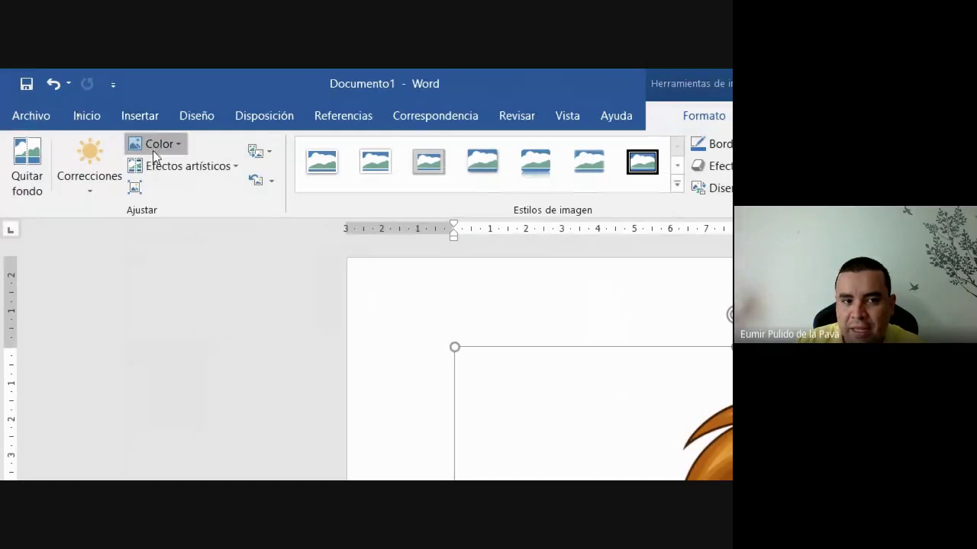
pyautogui.click(153, 151)
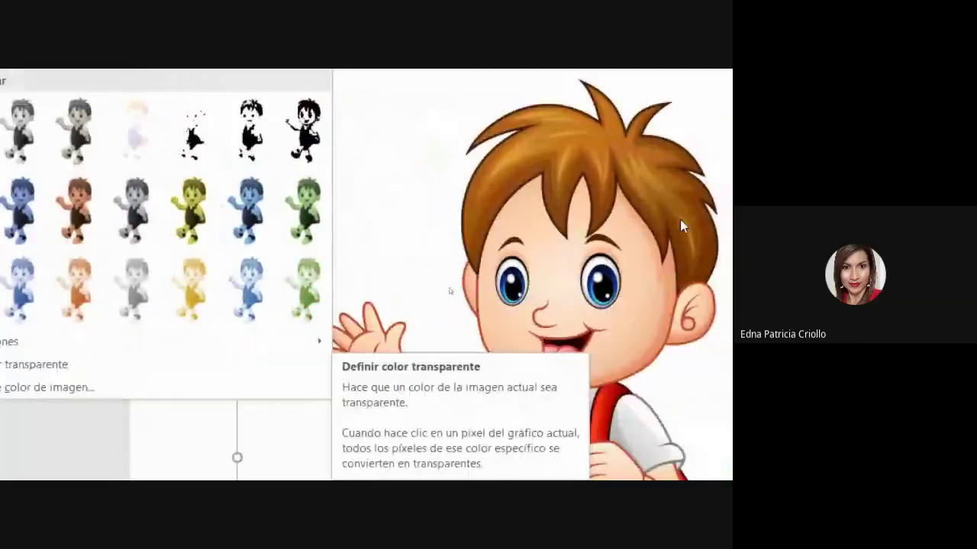
pyautogui.click(681, 226)
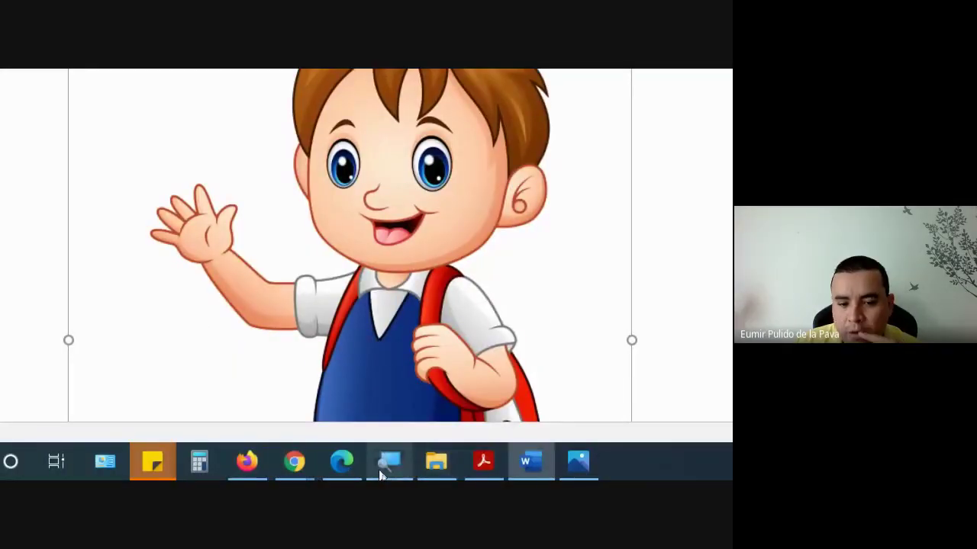
pyautogui.click(387, 459)
# - Return to Gmail's full settings, go to Firma and open the image picker showing sena.png
pyautogui.click(189, 185)
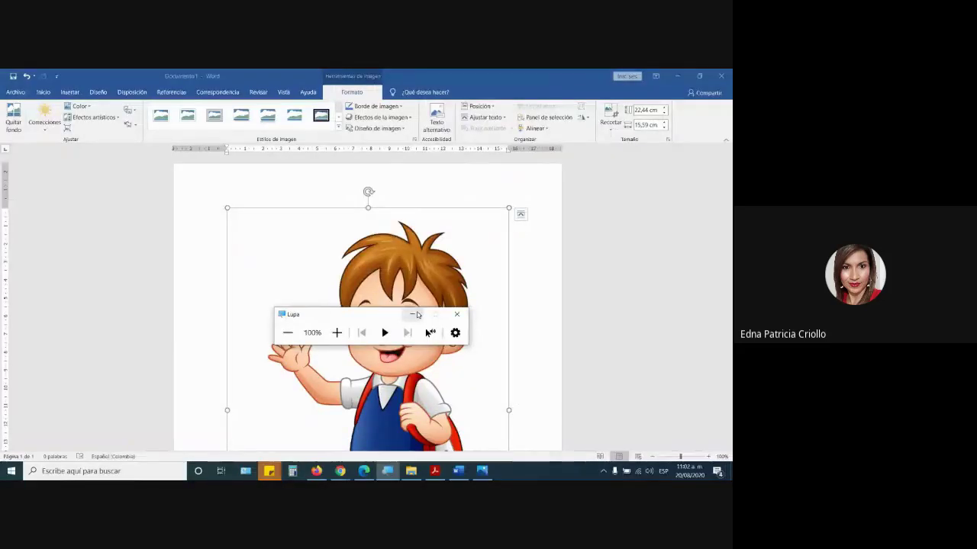
pyautogui.hotkey('alt', 'Tab')
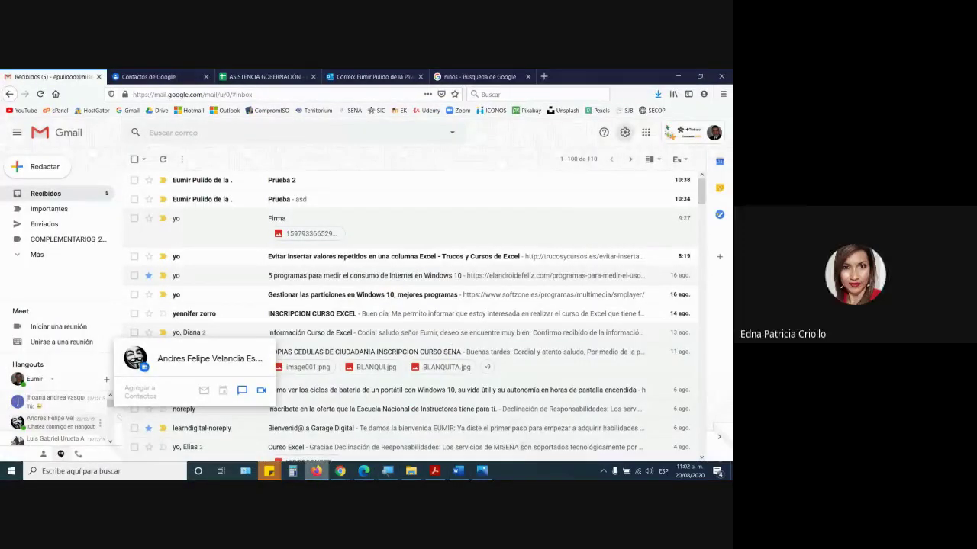
pyautogui.click(624, 132)
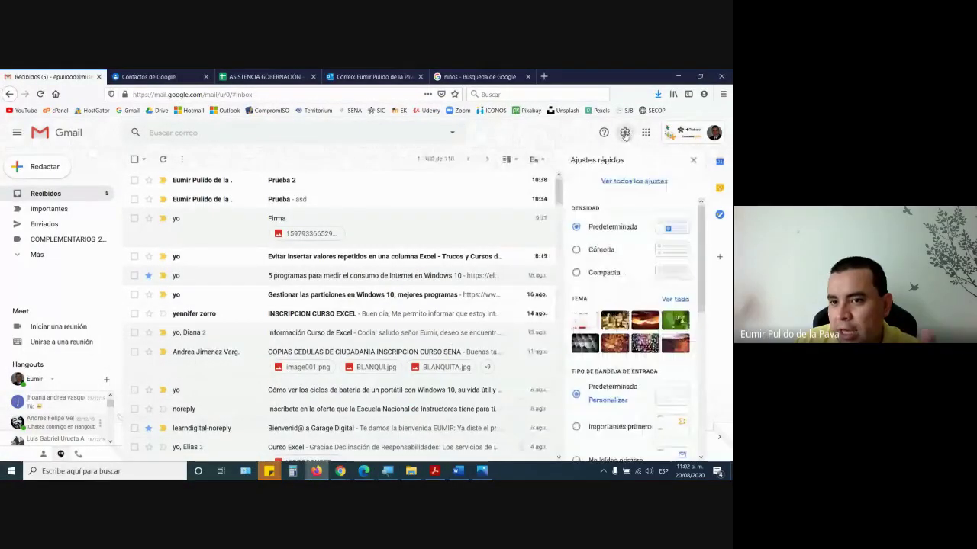
pyautogui.click(625, 186)
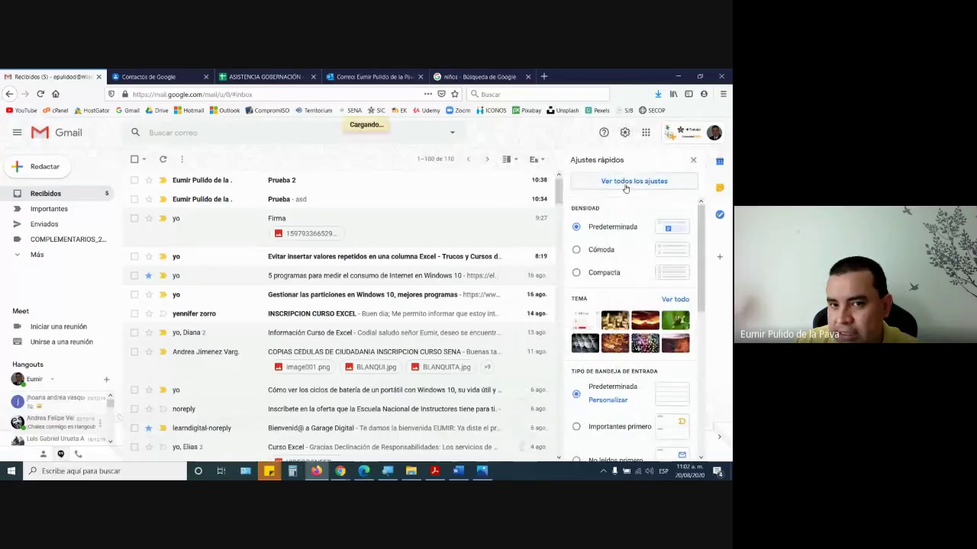
pyautogui.scroll(-10, 362, 310)
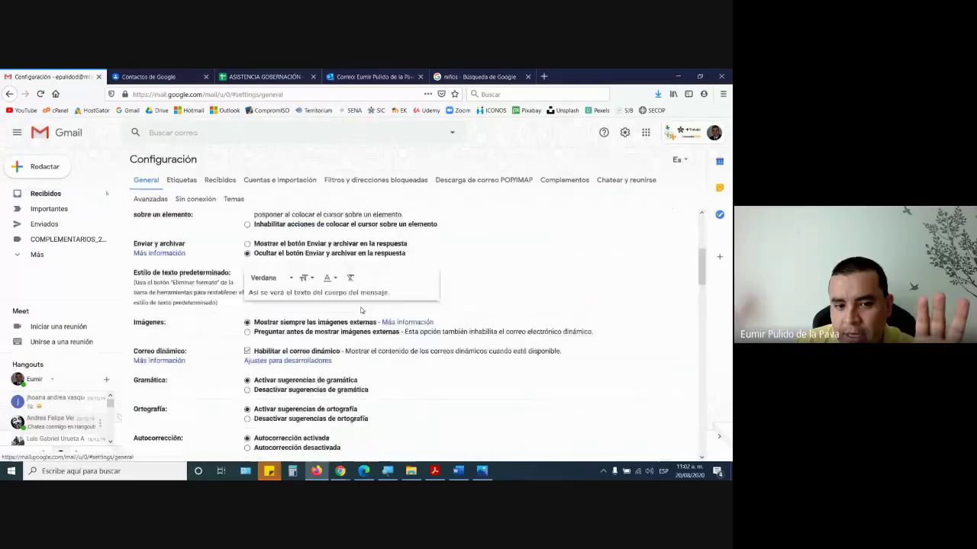
pyautogui.scroll(-10, 362, 310)
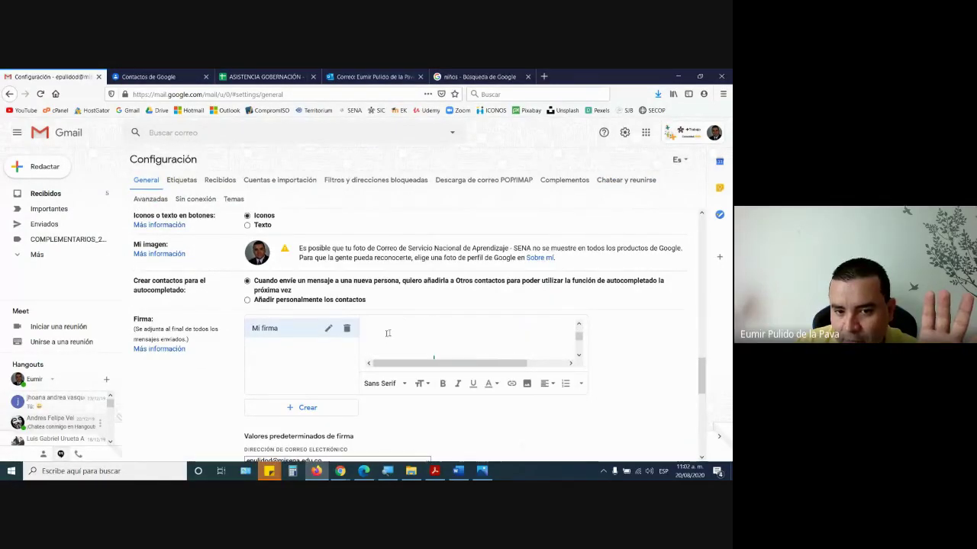
pyautogui.click(416, 329)
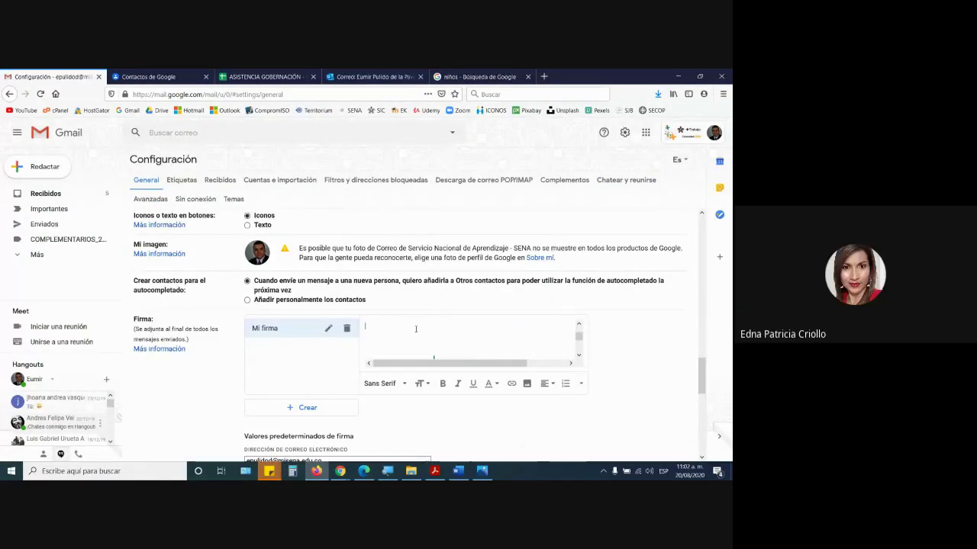
pyautogui.click(525, 384)
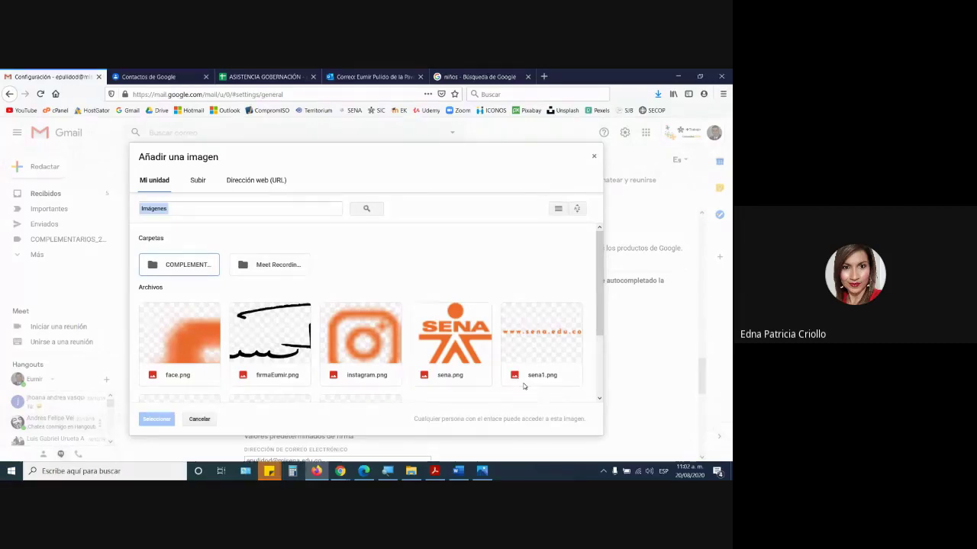
# - Close the image picker and paste the copied SENA logo signature block into the Mi firma box
pyautogui.click(595, 158)
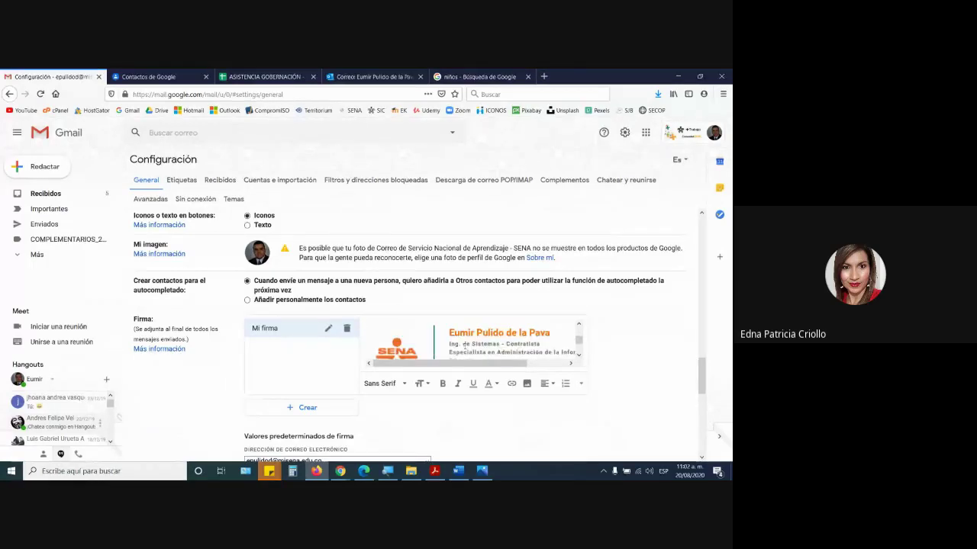
pyautogui.scroll(3, 464, 346)
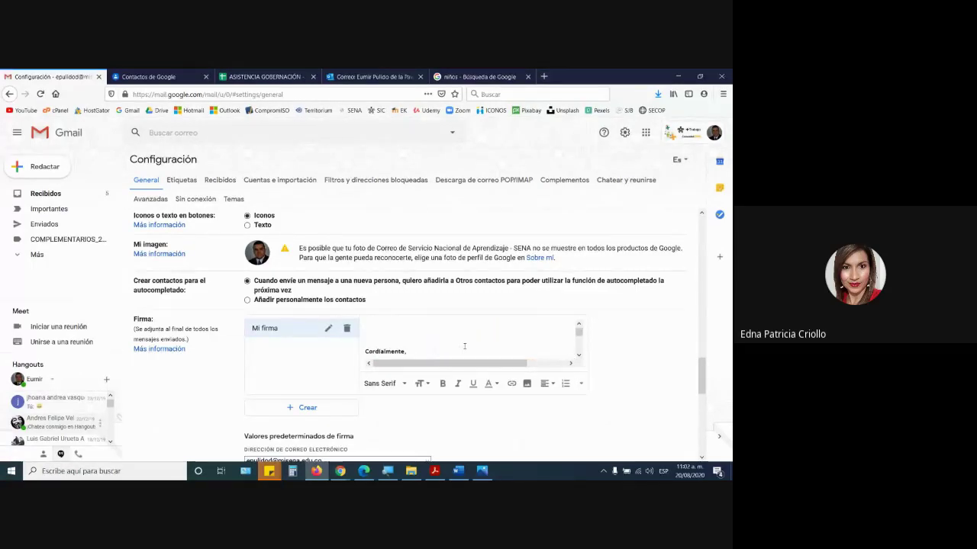
pyautogui.press('Return')
pyautogui.press('Return')
pyautogui.press('Return')
pyautogui.hotkey('ctrl', 'v')
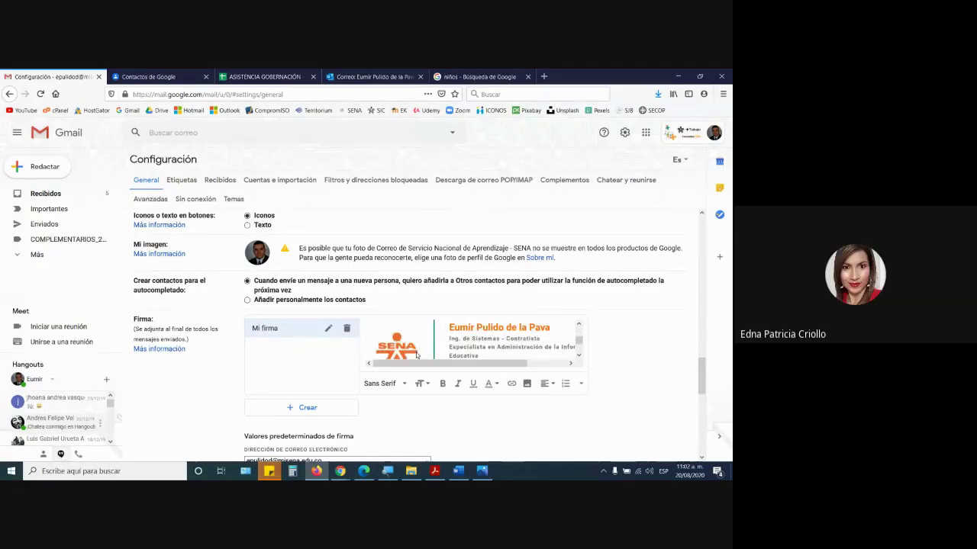
pyautogui.scroll(3, 437, 353)
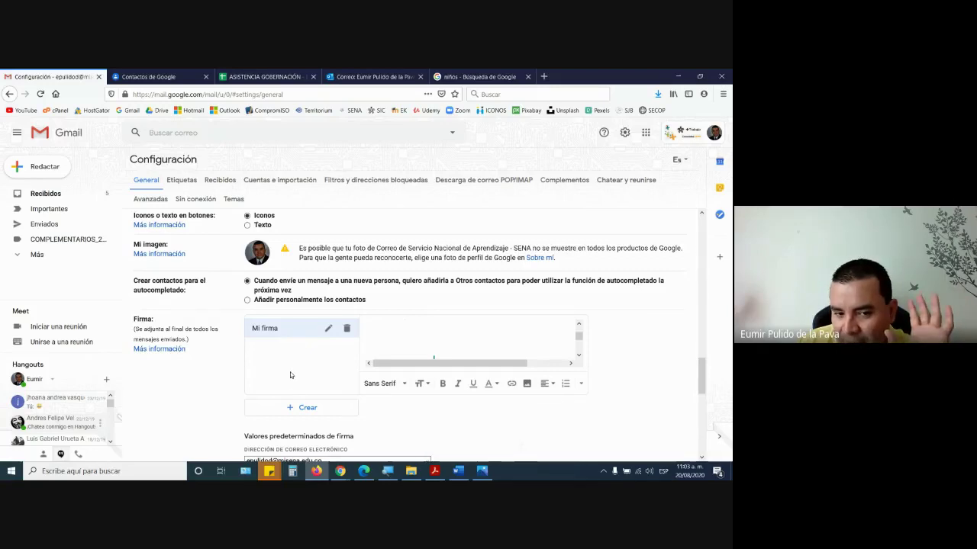
pyautogui.hotkey('ctrl', 'v')
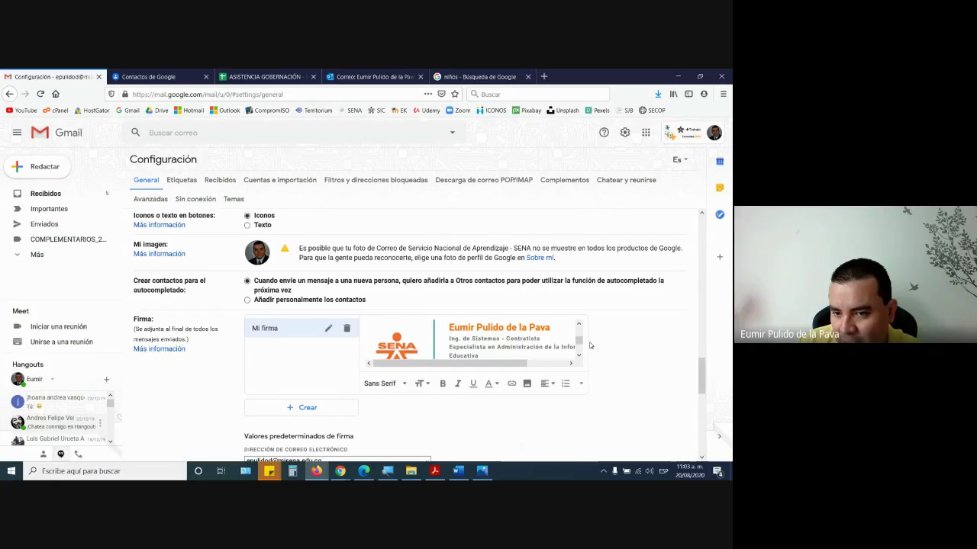
pyautogui.scroll(-2, 565, 344)
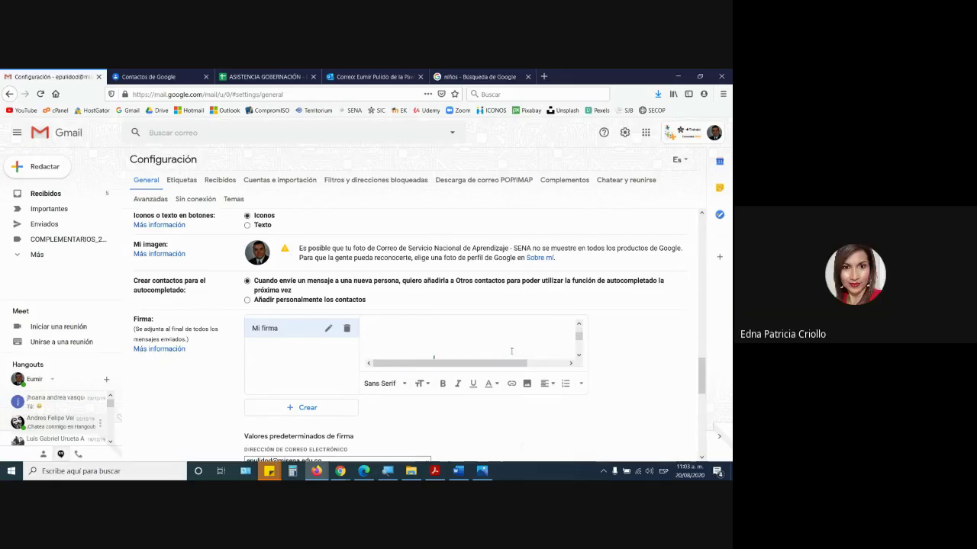
pyautogui.scroll(3, 564, 343)
pyautogui.scroll(-3, 511, 351)
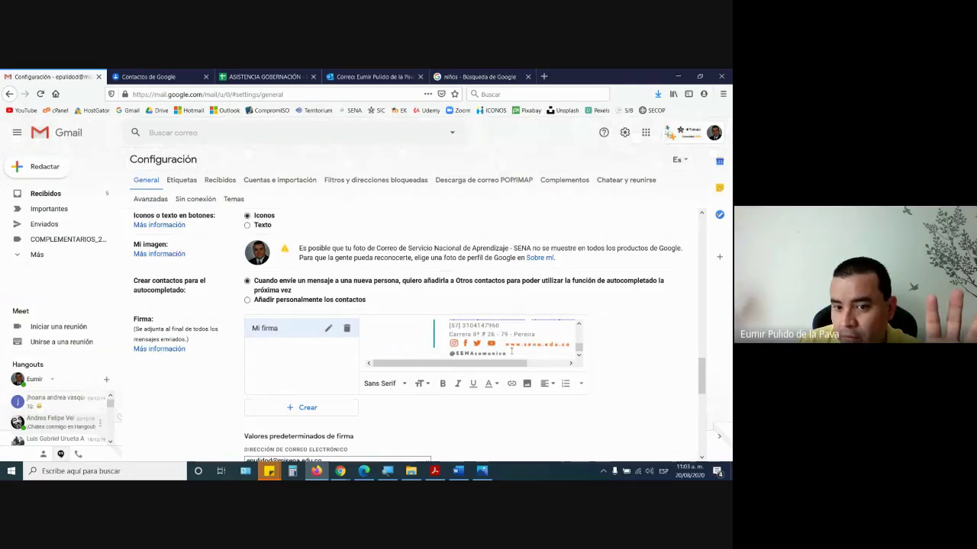
# - Review the SENA signature and save it with 'Guardar cambios'
pyautogui.scroll(3, 507, 355)
pyautogui.scroll(-10, 501, 369)
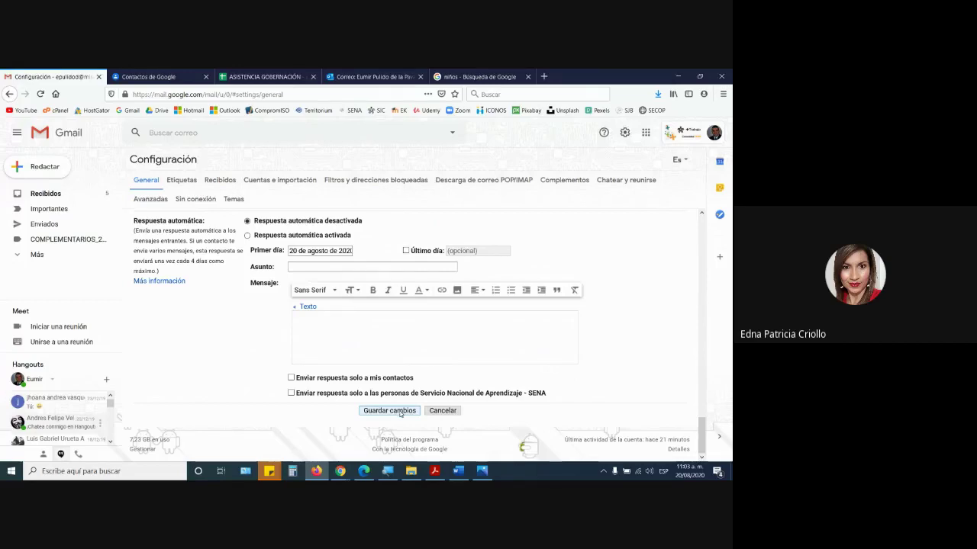
pyautogui.click(439, 412)
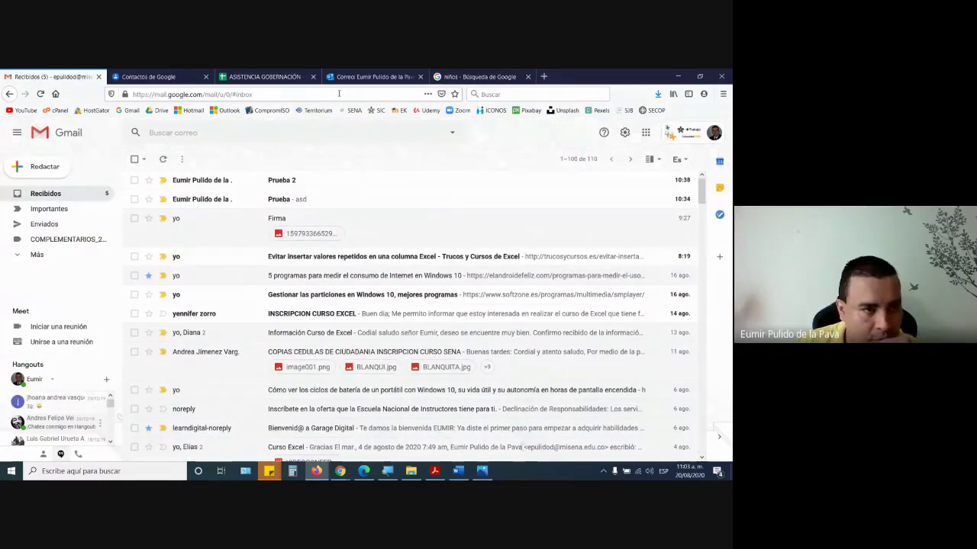
# - Compose a test email to your own address with the subject 'asasd'
pyautogui.click(27, 169)
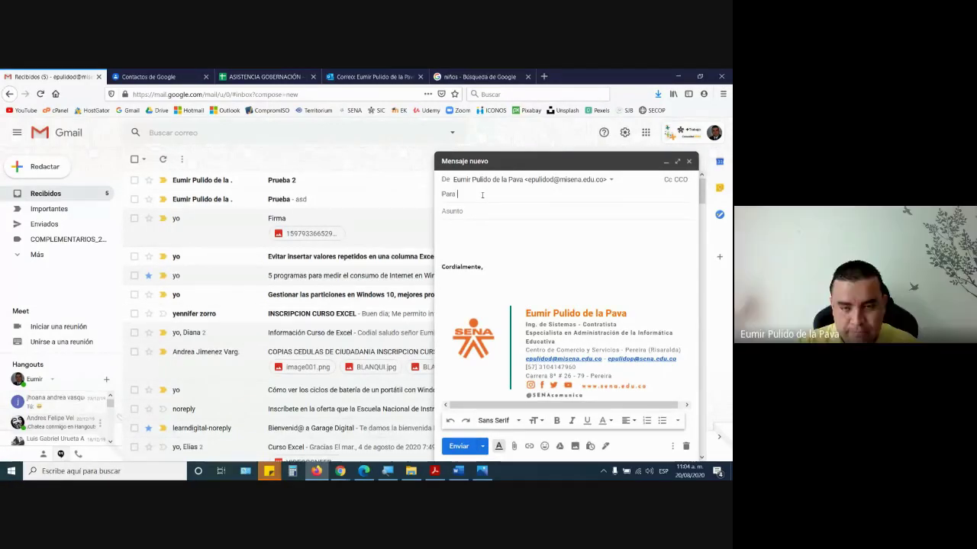
pyautogui.click(482, 195)
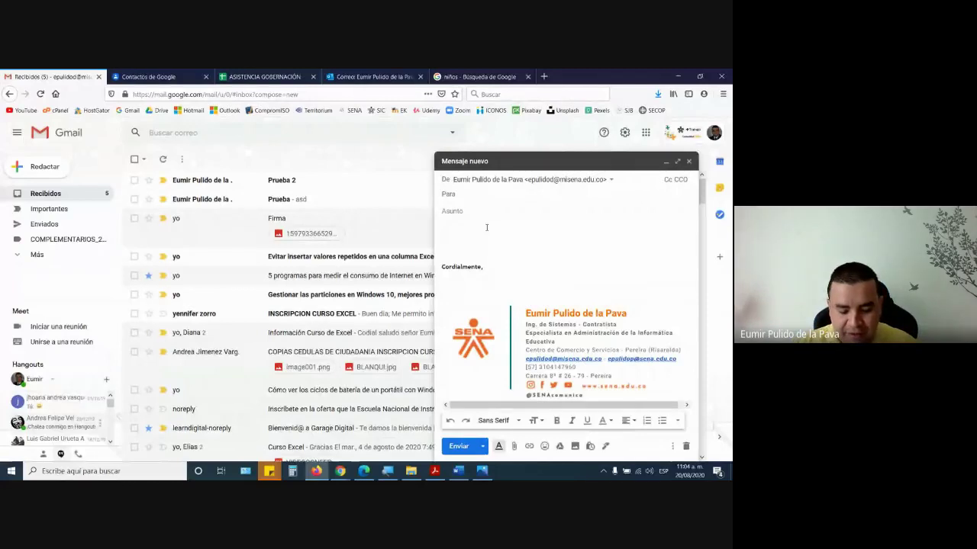
pyautogui.write('e')
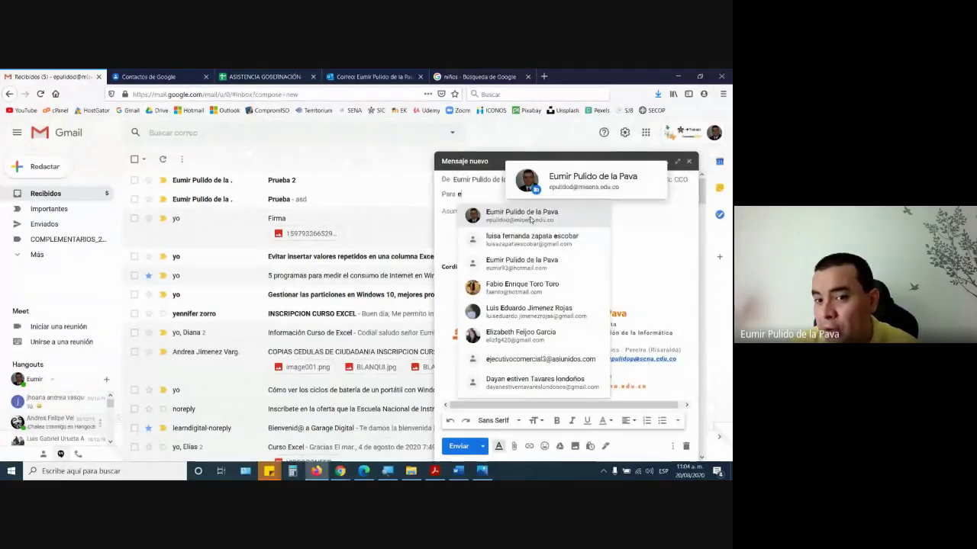
pyautogui.click(503, 217)
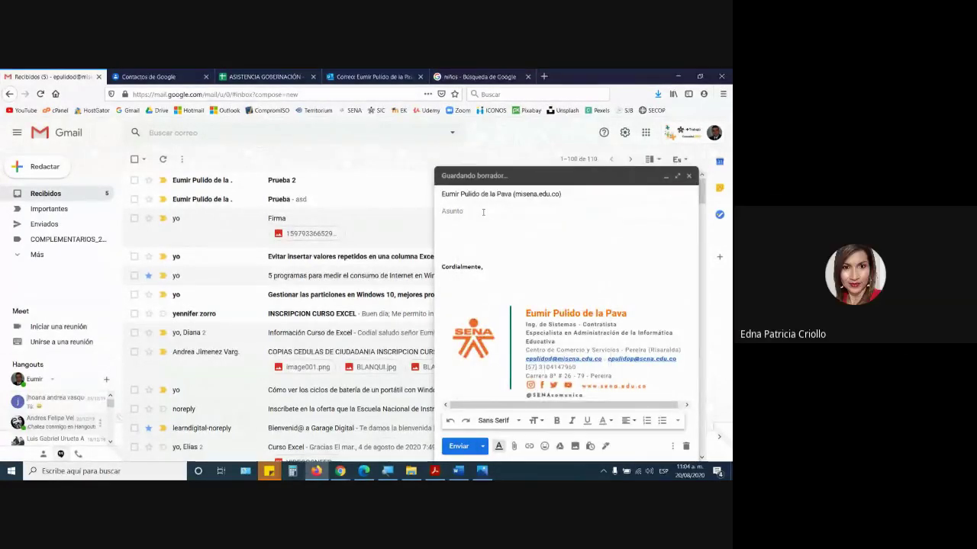
pyautogui.click(483, 212)
pyautogui.write('asasd')
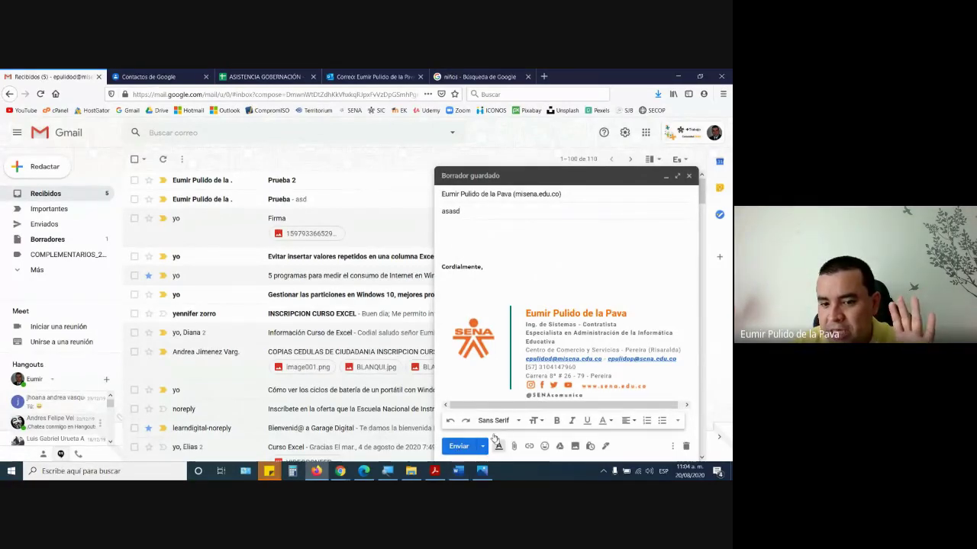
# - Send the 'asasd' test email, check its signature, then delete the message
pyautogui.click(458, 446)
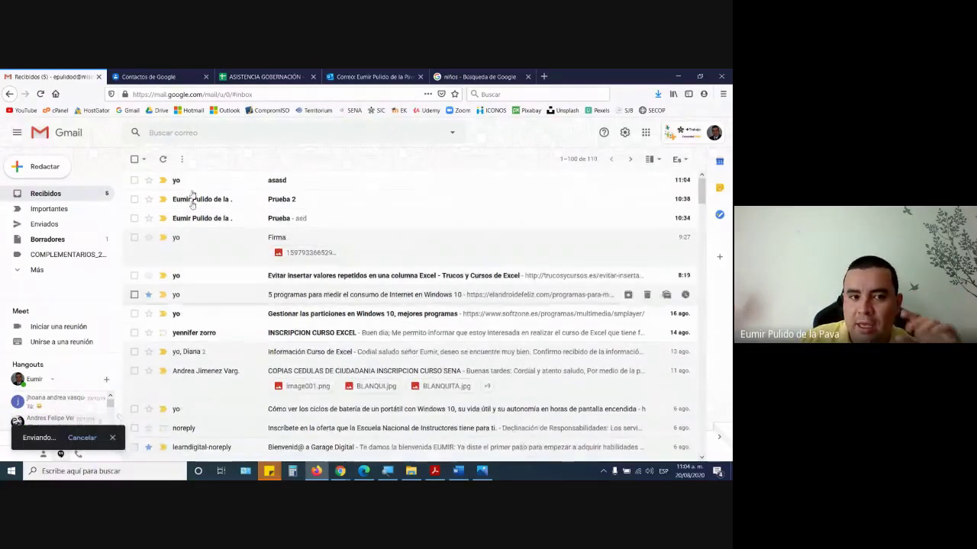
pyautogui.click(185, 179)
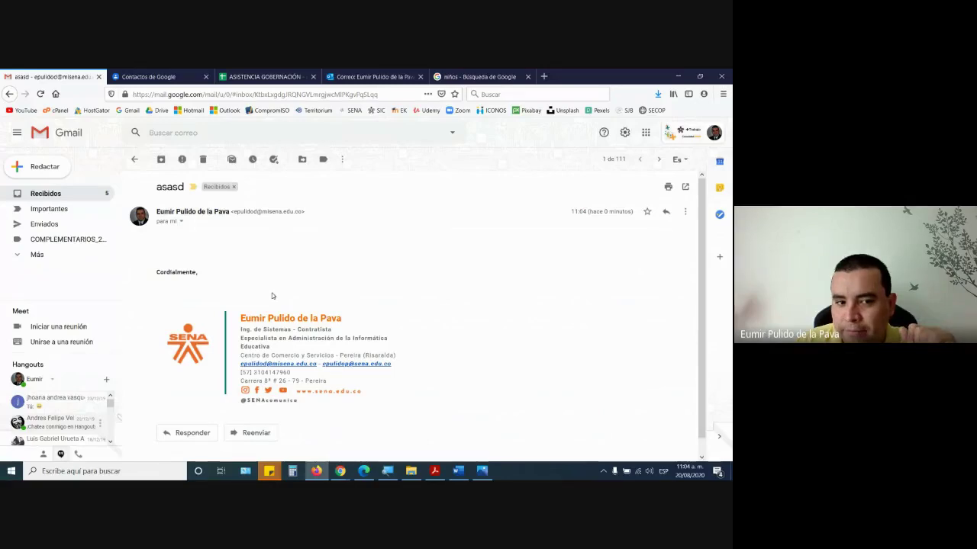
pyautogui.click(203, 159)
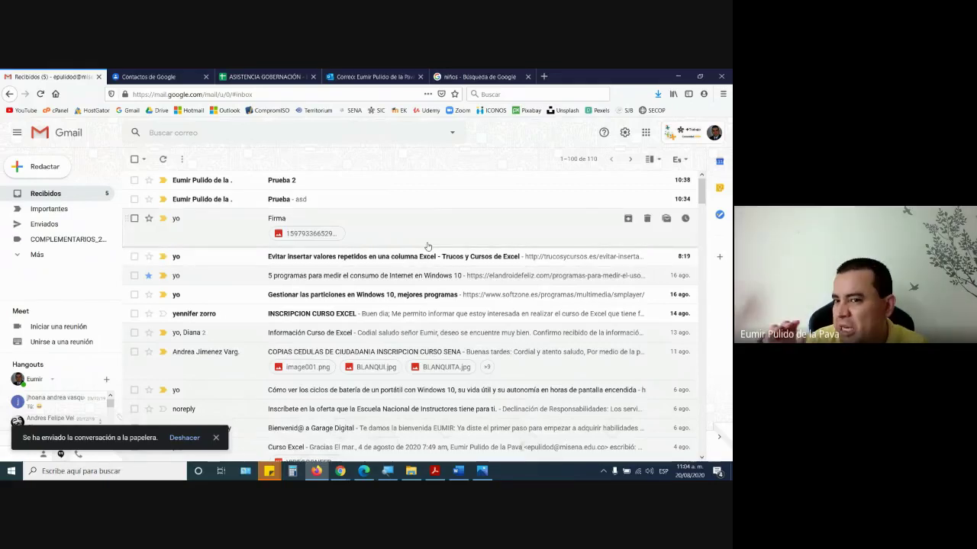
pyautogui.click(35, 168)
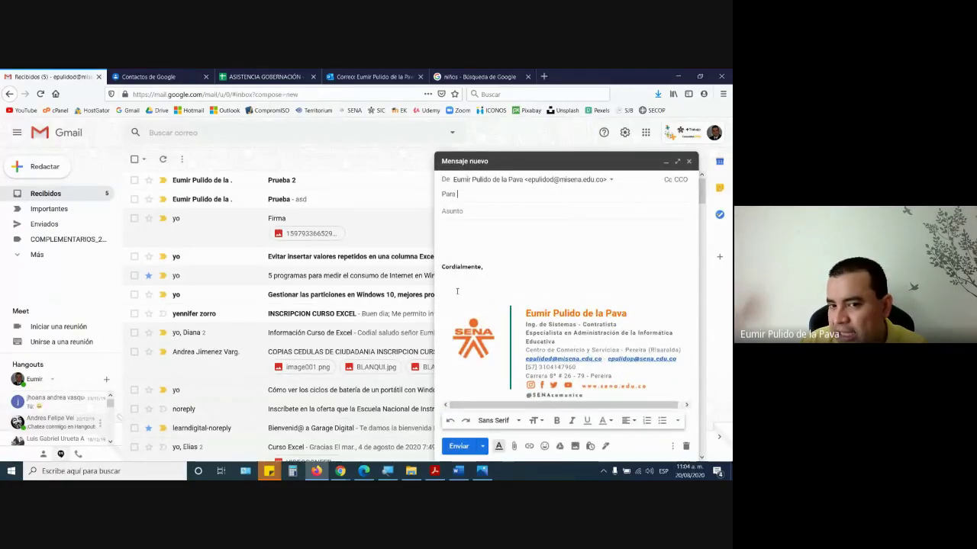
pyautogui.moveTo(441, 267)
pyautogui.mouseDown()
pyautogui.moveTo(568, 315)
pyautogui.moveTo(591, 342)
pyautogui.moveTo(605, 398)
pyautogui.mouseUp()
pyautogui.click(551, 272)
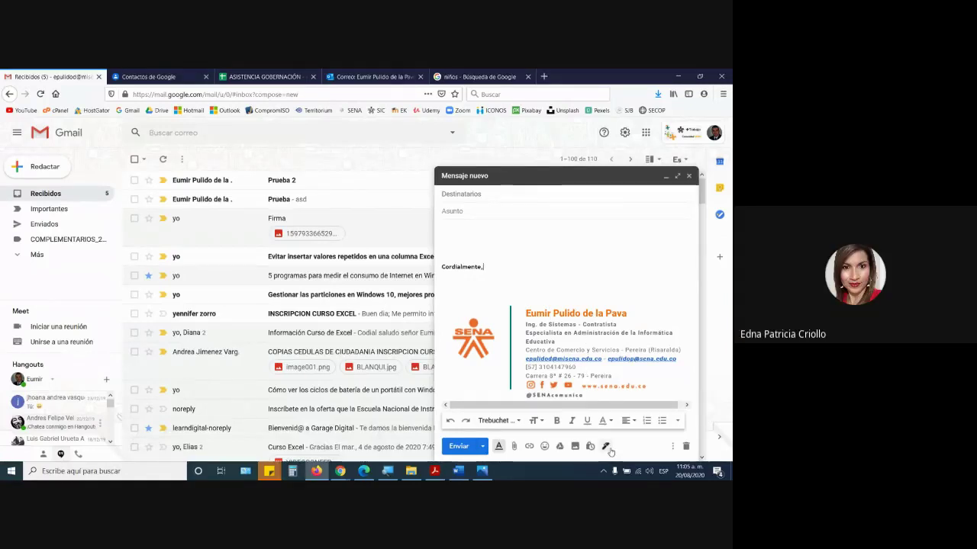
pyautogui.click(686, 447)
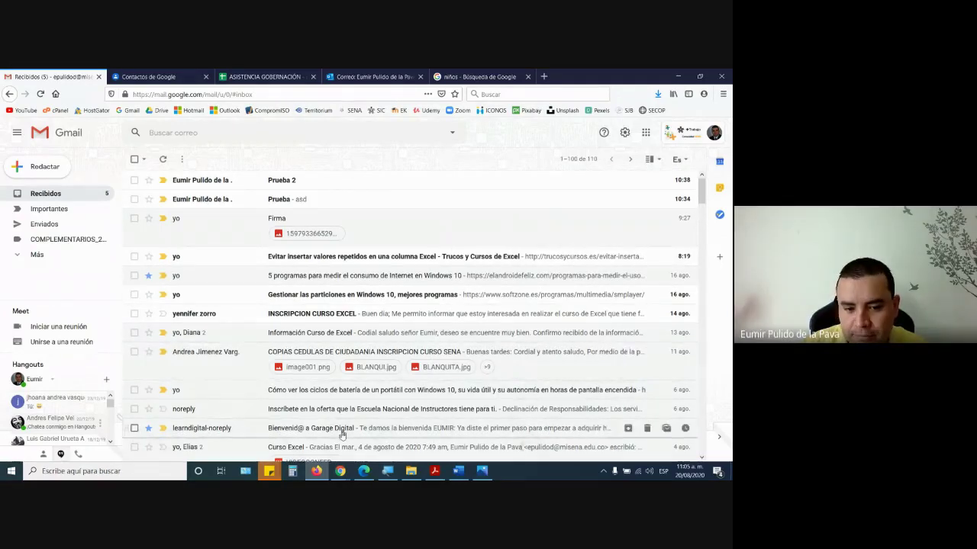
pyautogui.moveTo(336, 470)
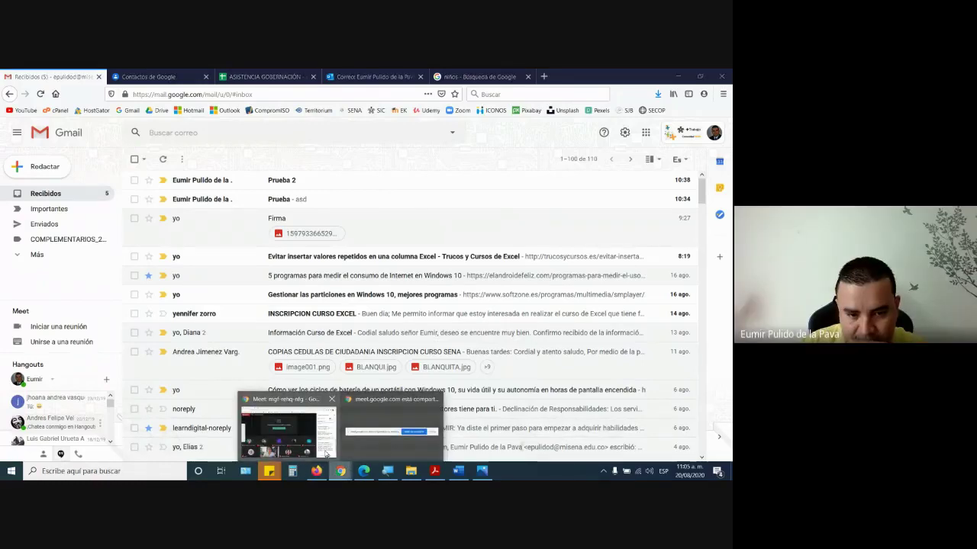
pyautogui.click(326, 455)
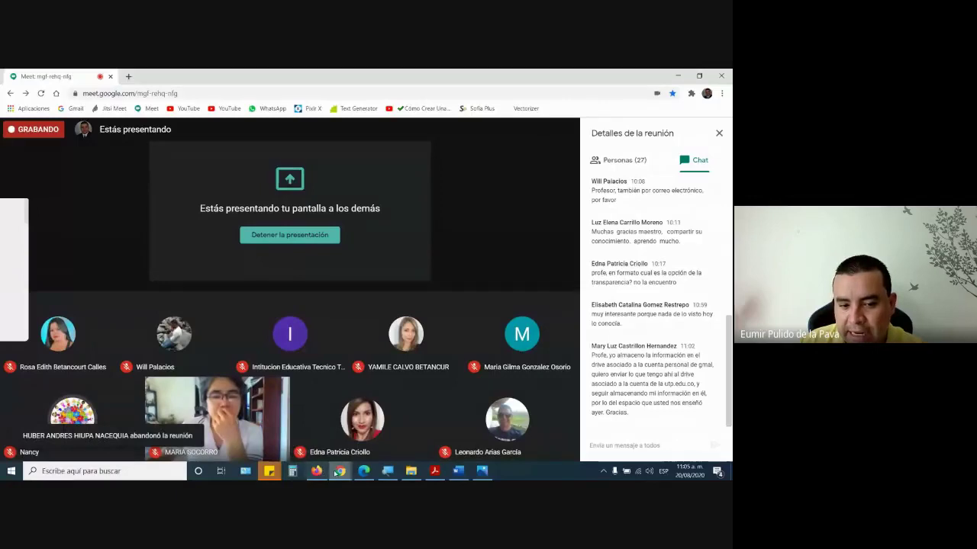
pyautogui.moveTo(315, 471)
pyautogui.click(312, 427)
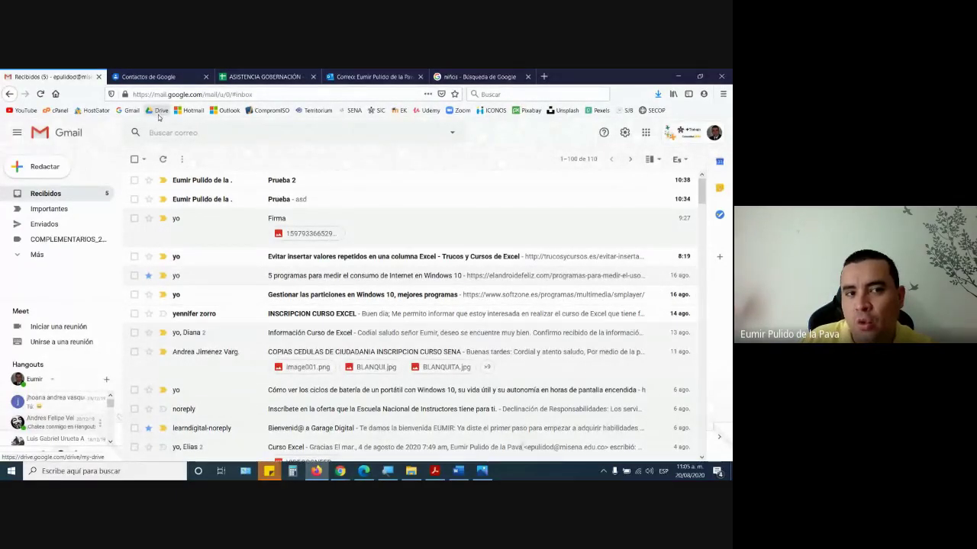
# - Open Google Drive from the Google apps launcher in a new tab and browse Mi unidad
pyautogui.click(645, 133)
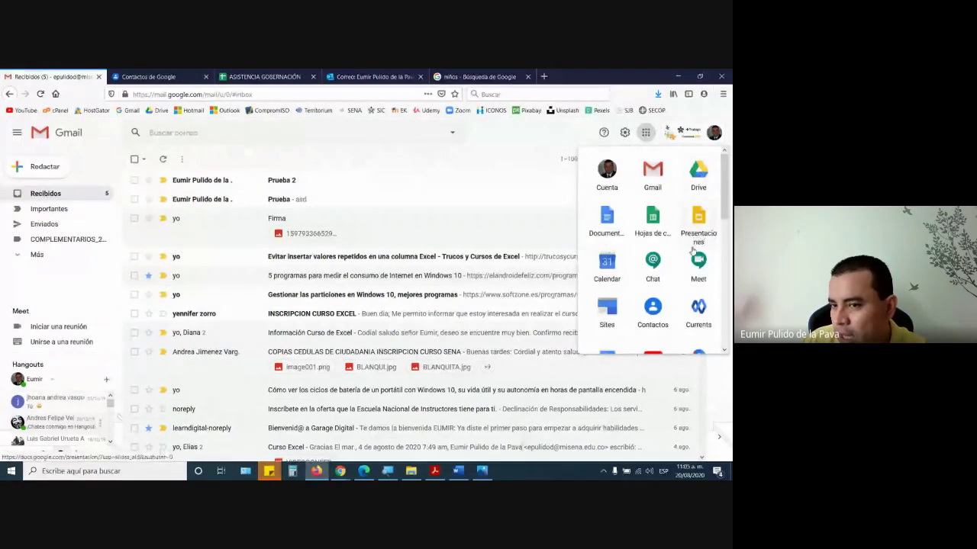
pyautogui.scroll(-4, 693, 255)
pyautogui.scroll(-3, 692, 255)
pyautogui.scroll(10, 696, 305)
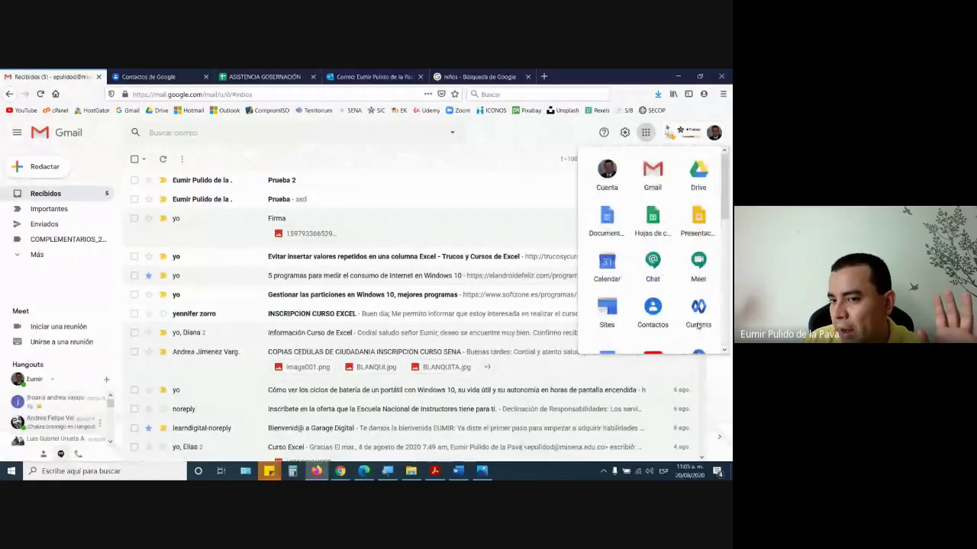
pyautogui.click(698, 189)
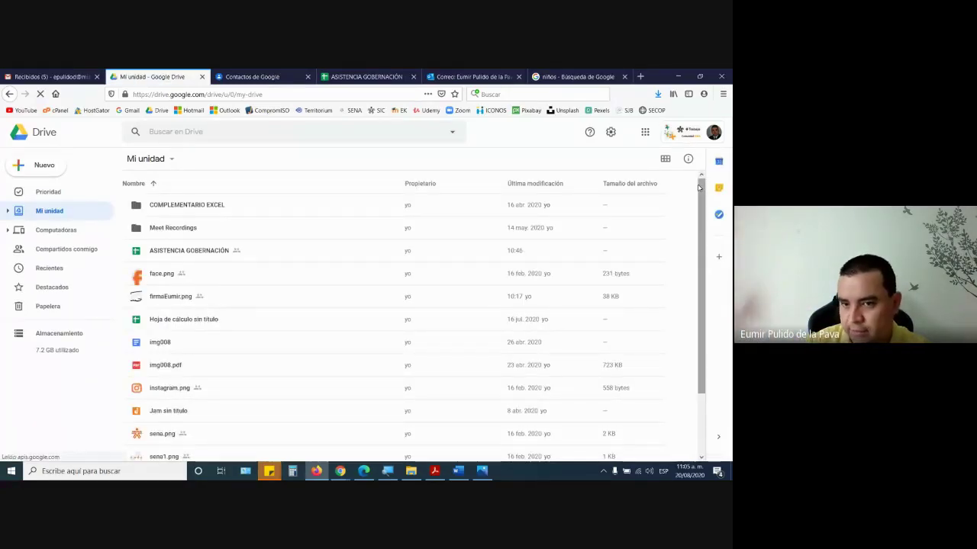
pyautogui.scroll(-2, 331, 360)
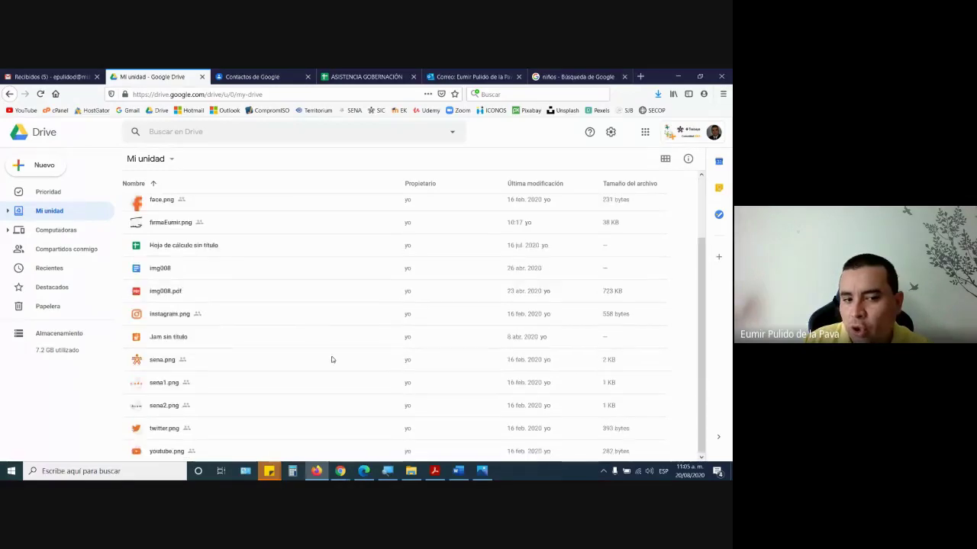
pyautogui.scroll(2, 333, 369)
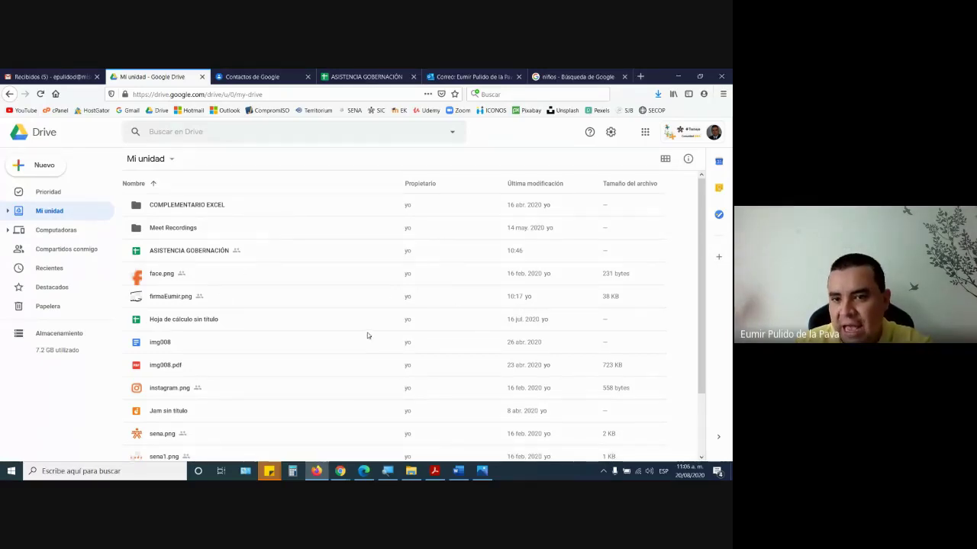
# - In the Gmail tab, highlight the 7.23 GB storage-used figure
pyautogui.click(59, 77)
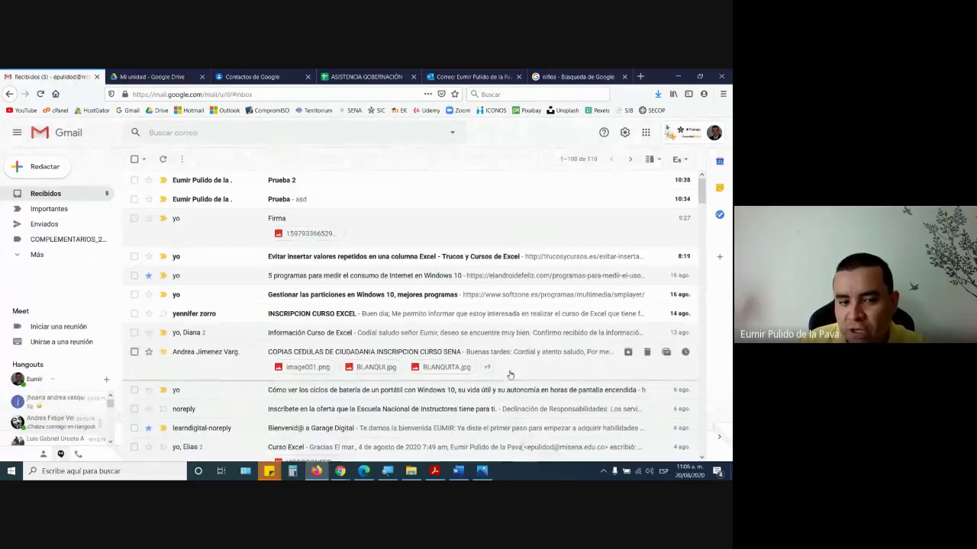
pyautogui.scroll(-10, 236, 381)
pyautogui.scroll(-10, 232, 431)
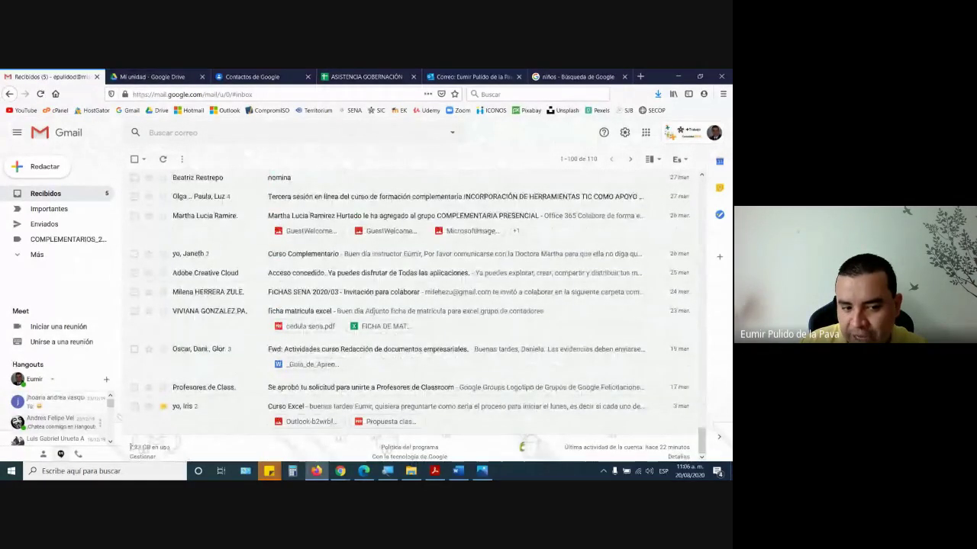
pyautogui.moveTo(130, 447); pyautogui.dragTo(188, 450)
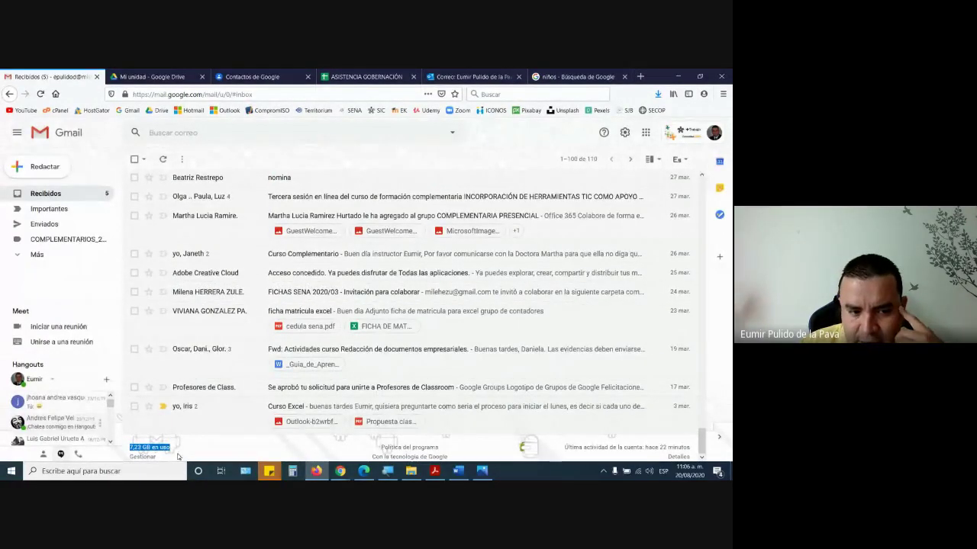
# - Switch back and forth between the Gmail and Google Drive tabs
pyautogui.click(176, 75)
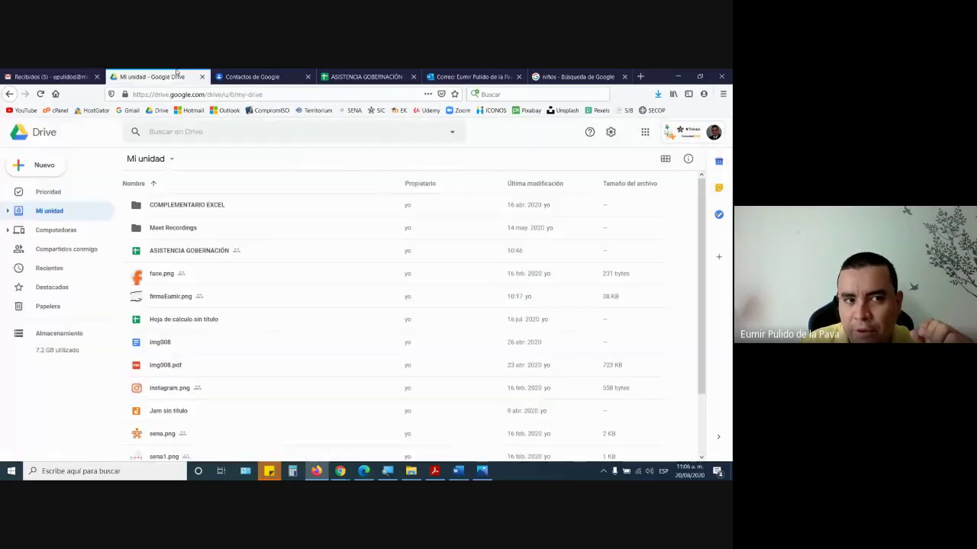
pyautogui.click(48, 76)
pyautogui.click(142, 75)
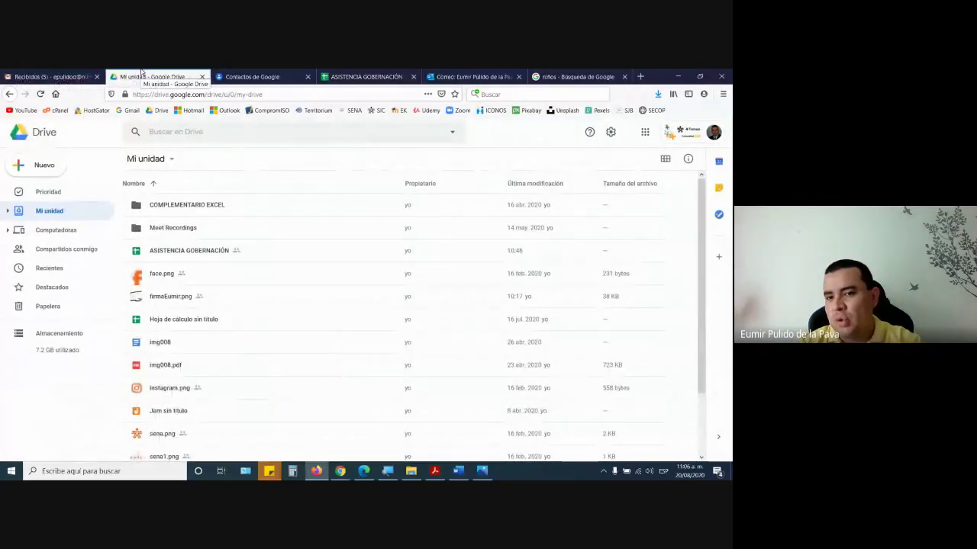
pyautogui.click(32, 76)
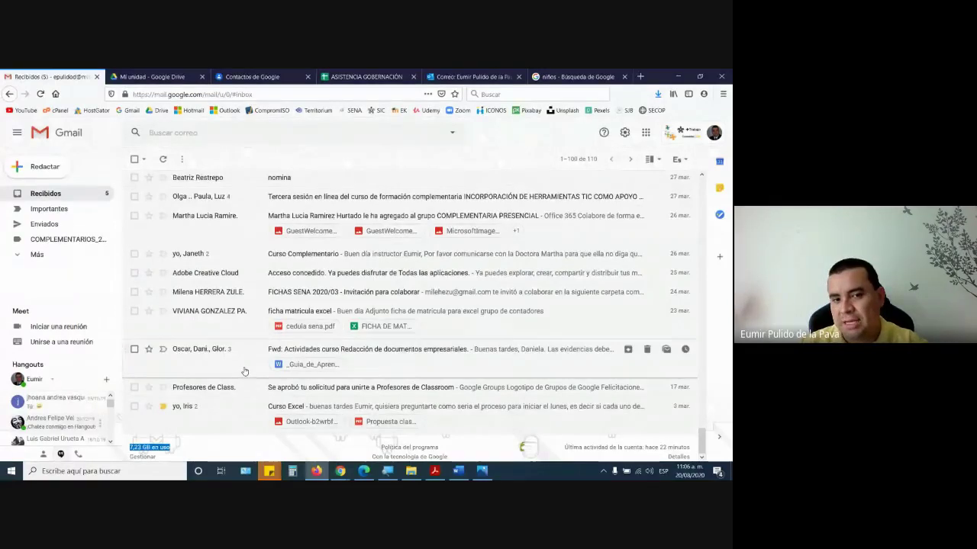
pyautogui.hotkey('ctrl', 'Tab')
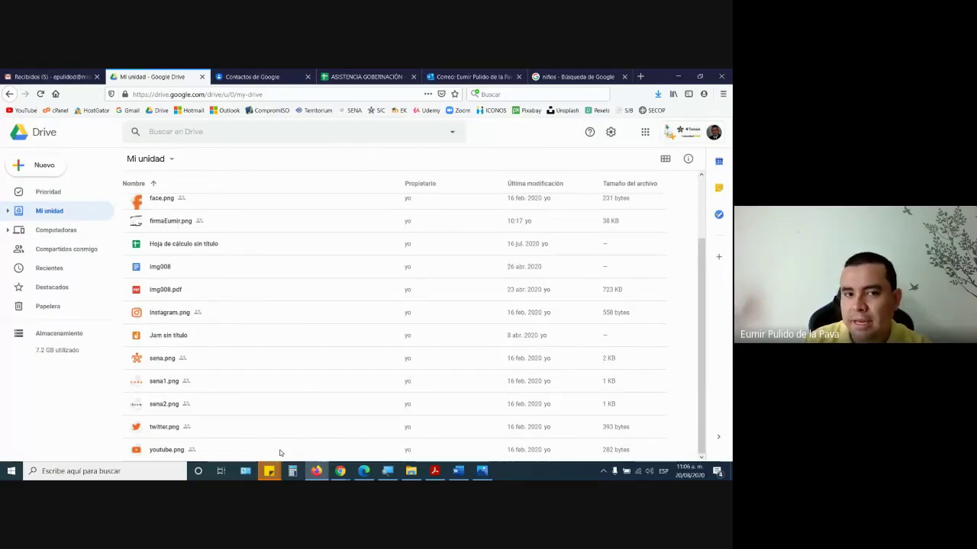
pyautogui.click(48, 77)
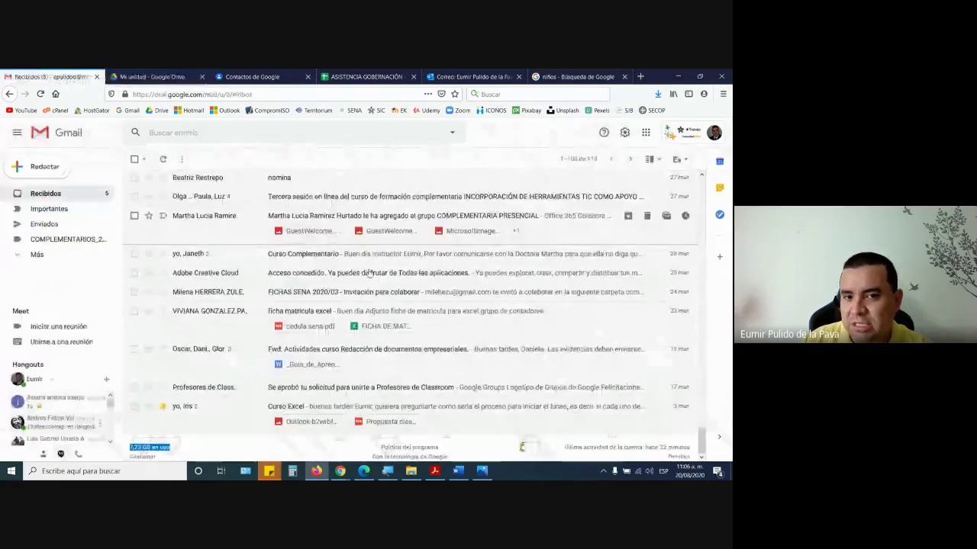
pyautogui.scroll(1, 372, 275)
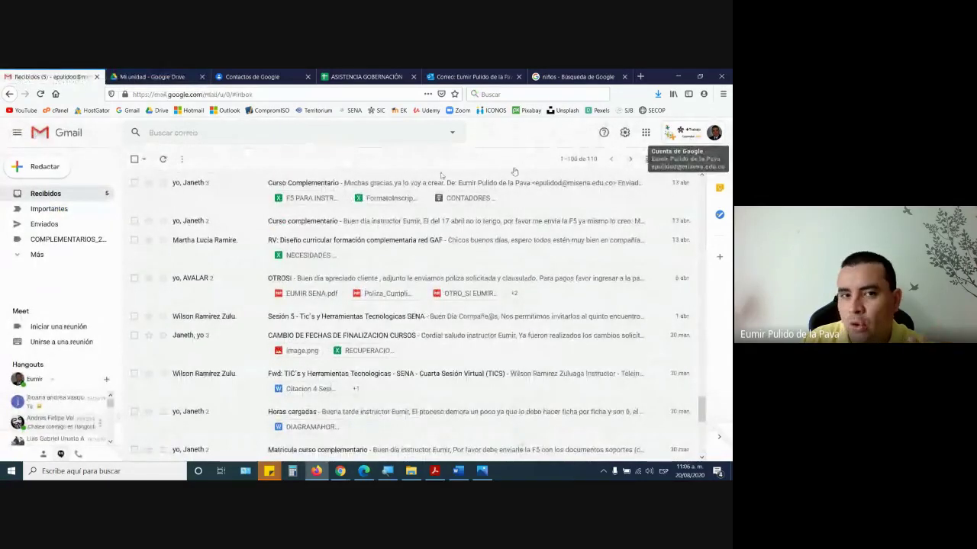
# - In Google Drive, select the COMPLEMENTARIO EXCEL folder, then show the desktop with Win+D
pyautogui.click(139, 76)
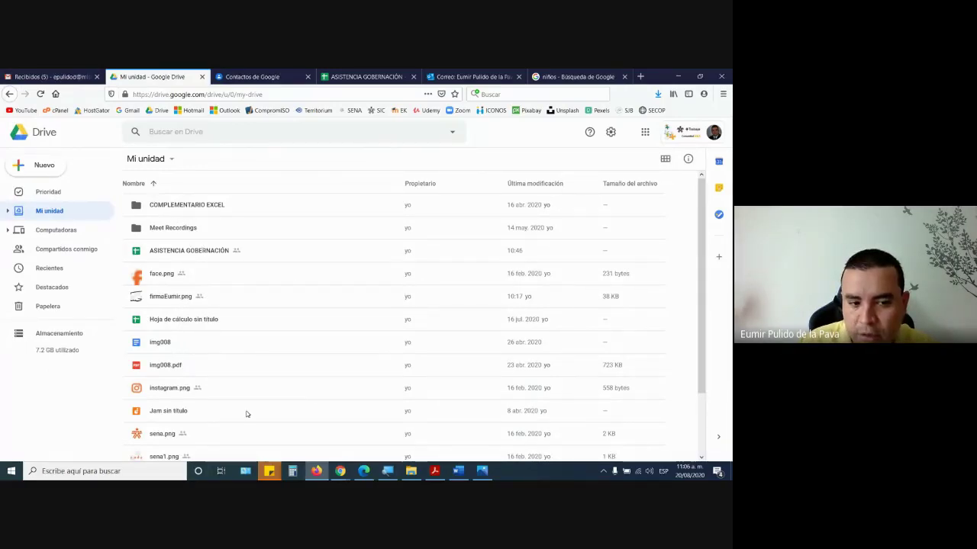
pyautogui.scroll(-2, 246, 414)
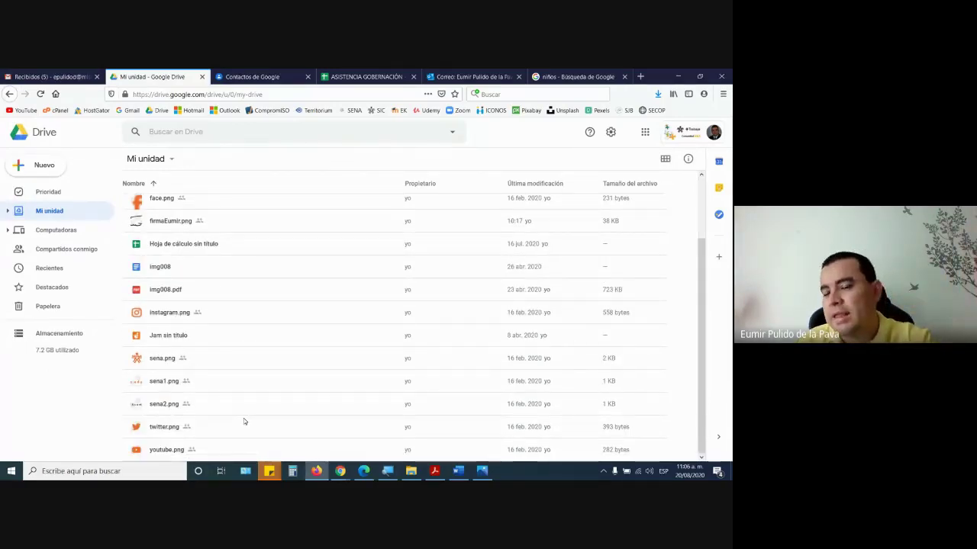
pyautogui.scroll(2, 224, 389)
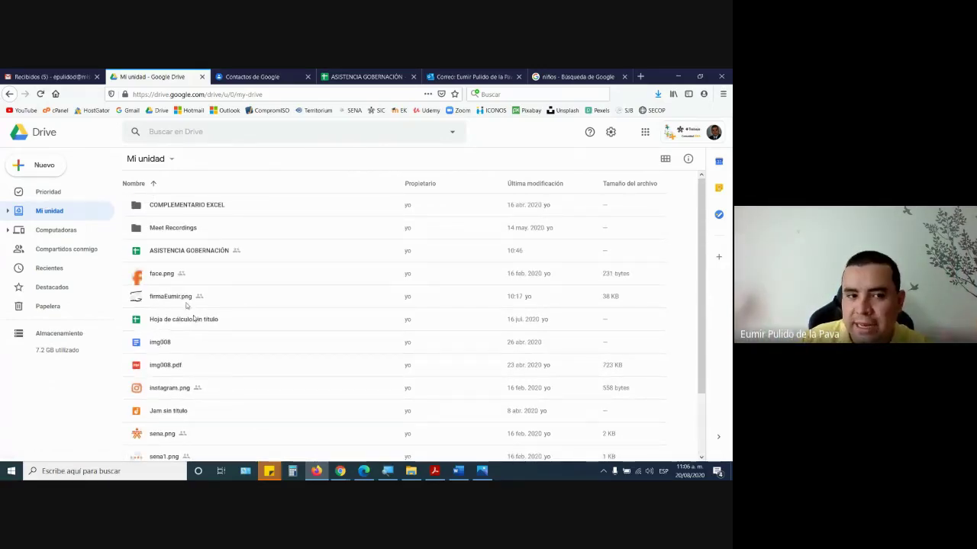
pyautogui.click(170, 206)
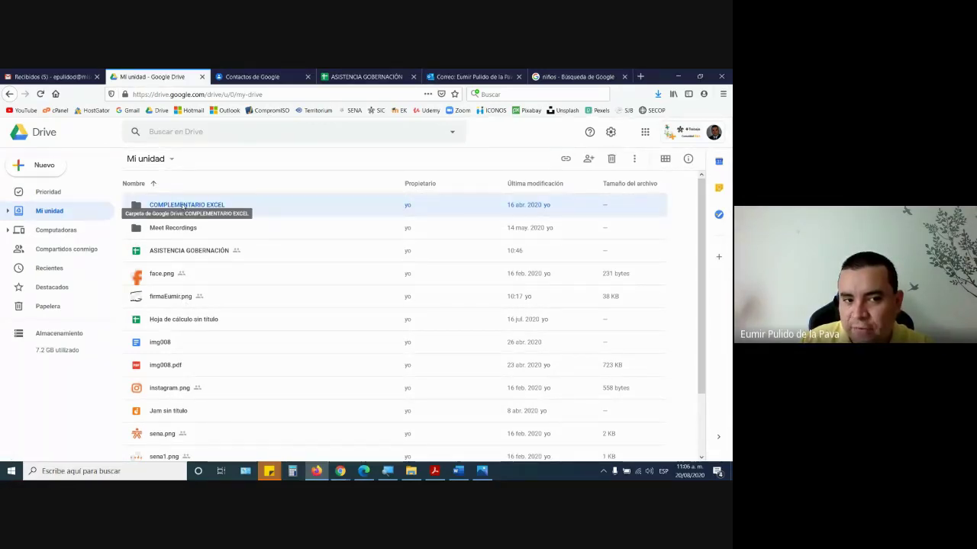
pyautogui.press('super+d')
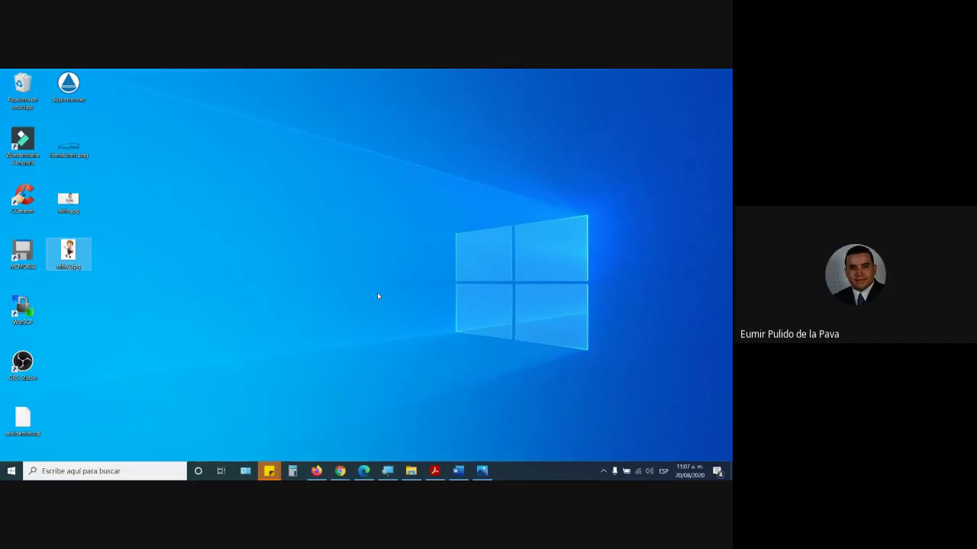
# - Preview the Chrome Meet window, then bring the Firefox Google Drive window back to front
pyautogui.click(340, 471)
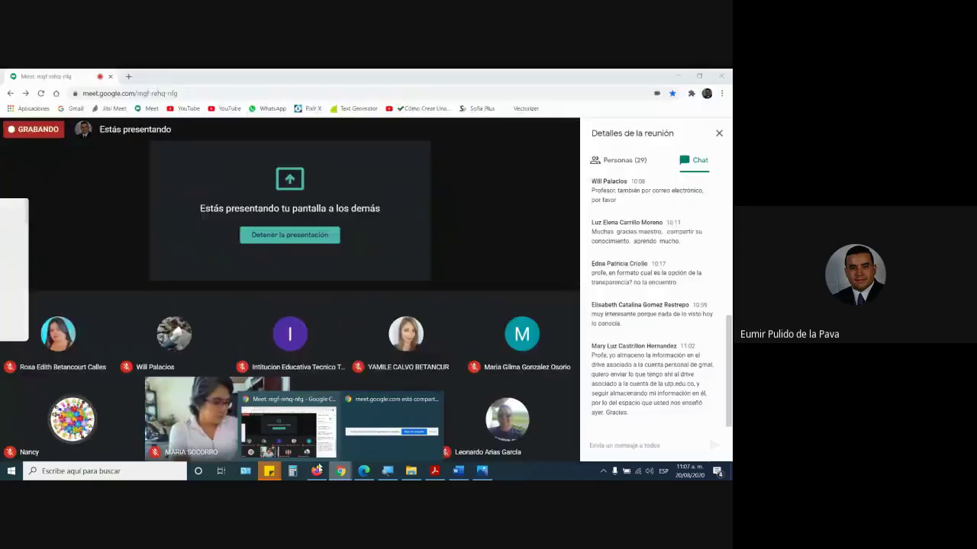
pyautogui.click(316, 470)
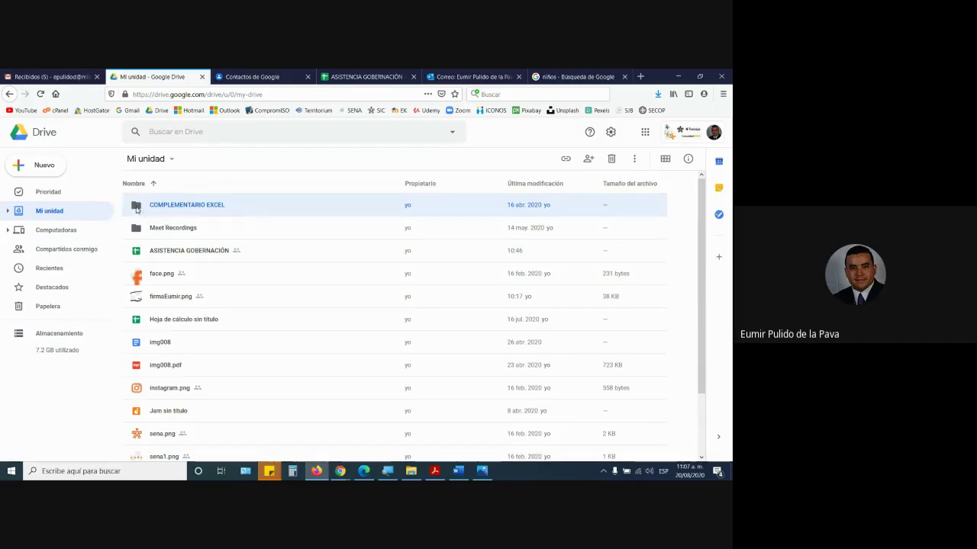
pyautogui.doubleClick(144, 207)
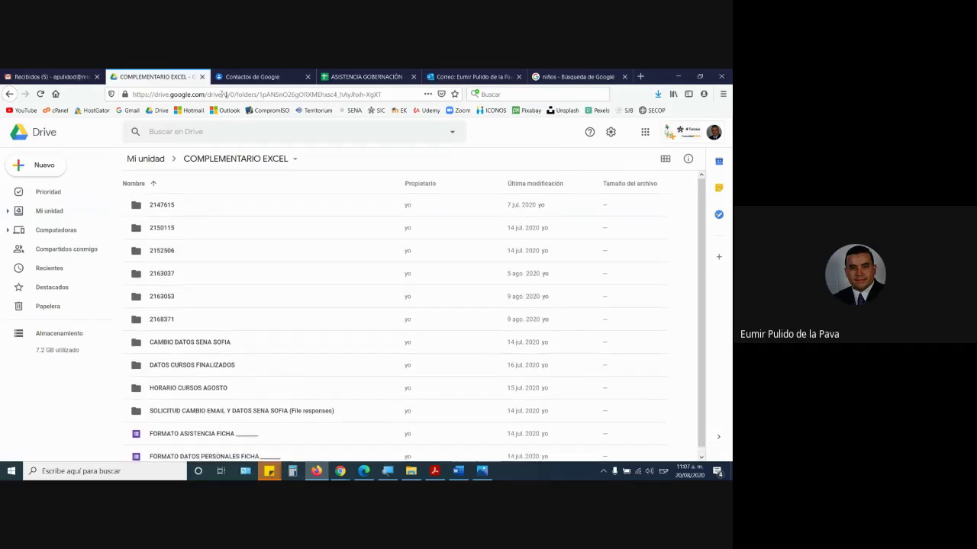
pyautogui.click(146, 159)
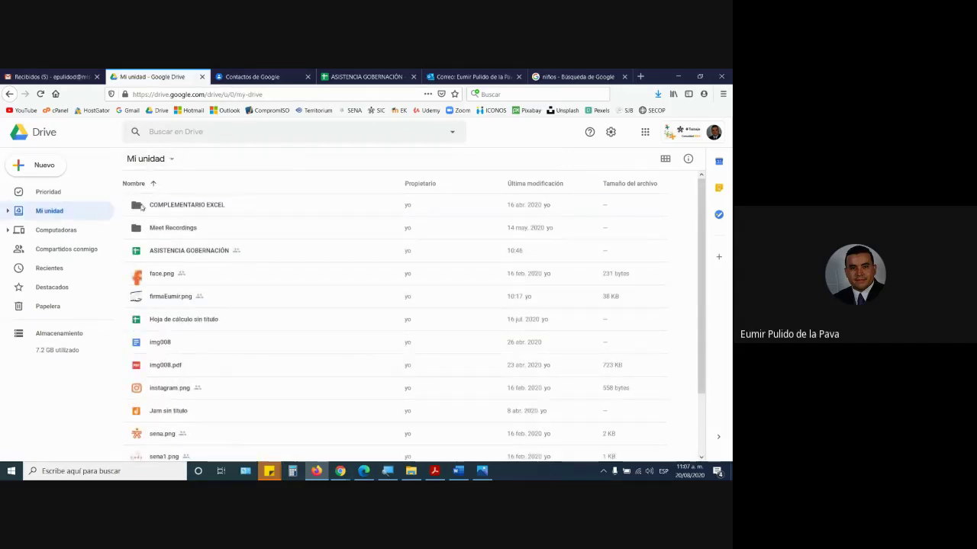
pyautogui.click(142, 207)
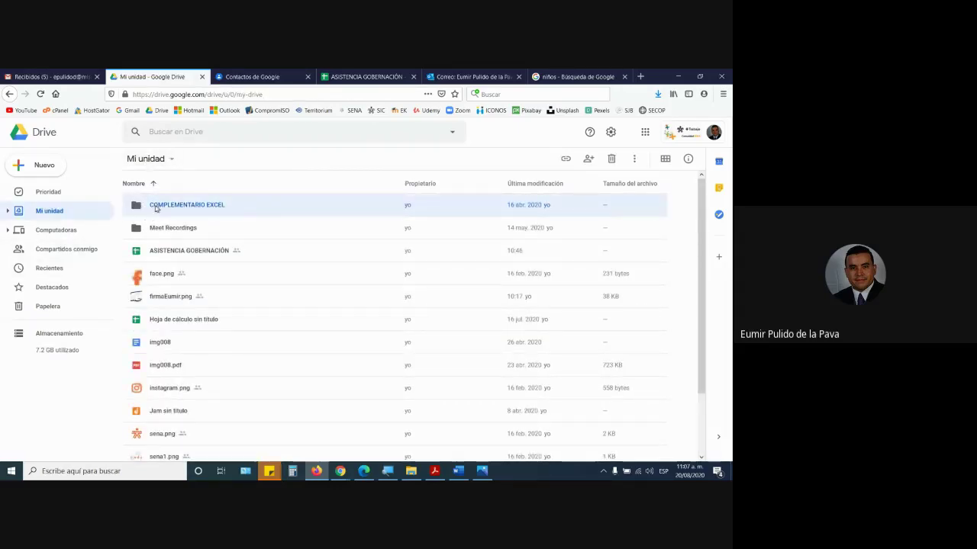
pyautogui.rightClick(156, 208)
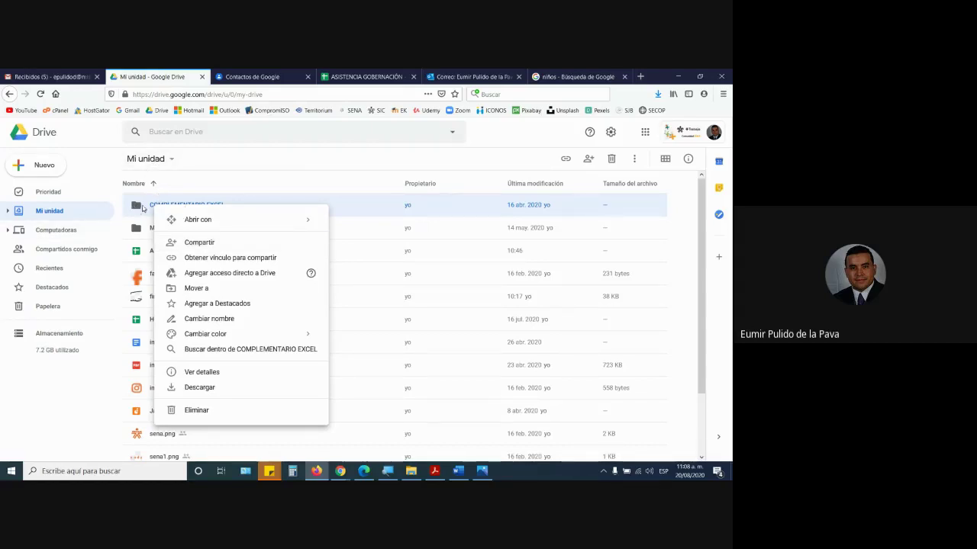
pyautogui.doubleClick(135, 207)
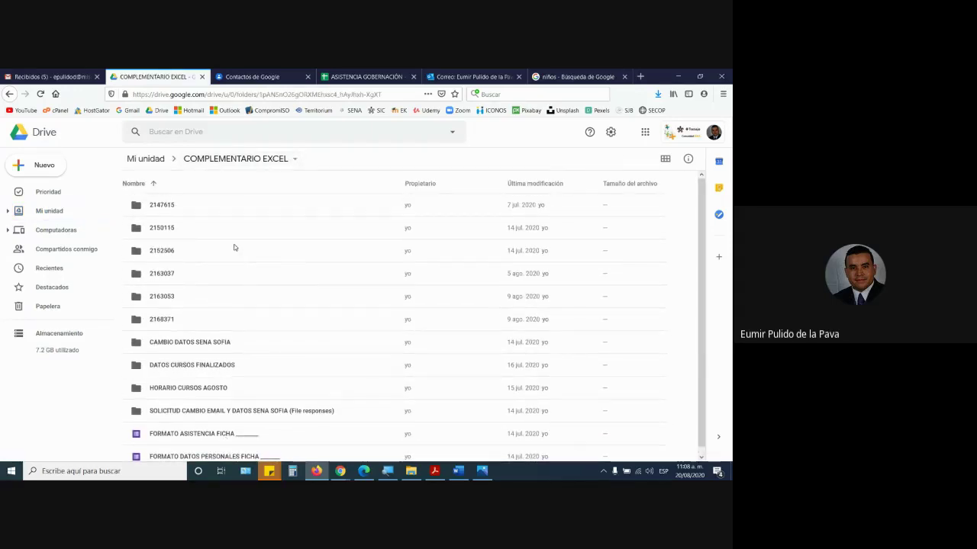
pyautogui.click(145, 158)
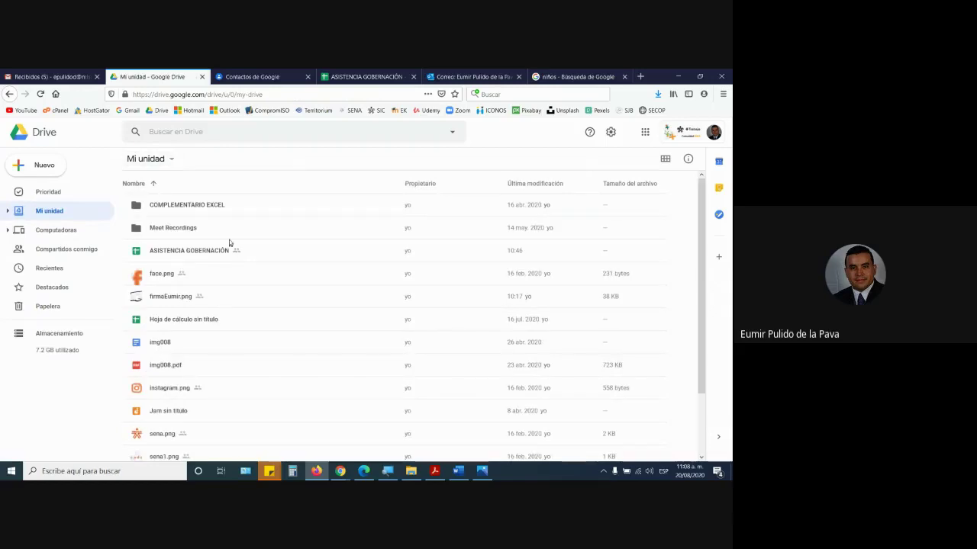
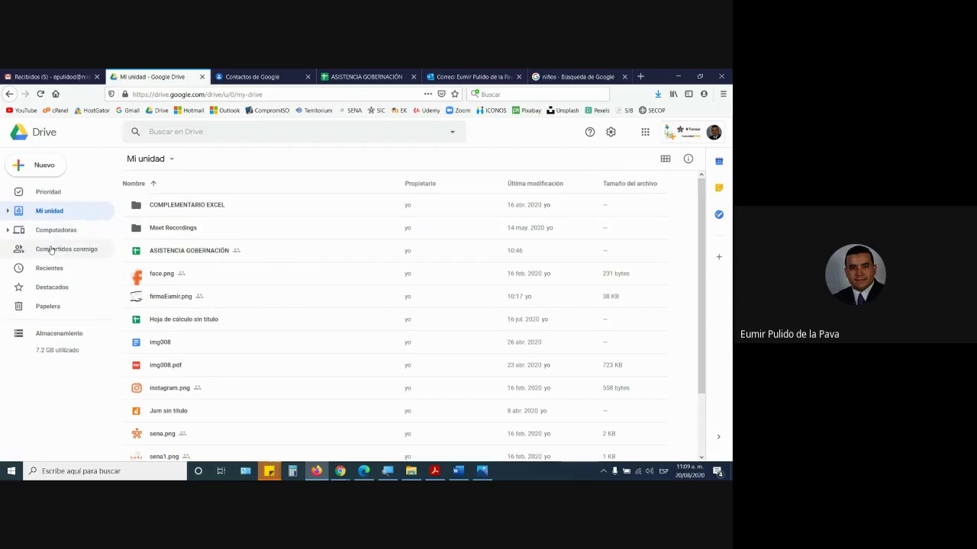
# - Browse the COMPLEMENTARIO EXCEL folder, return to Mi unidad, and bring the Meet call forward
pyautogui.click(165, 207)
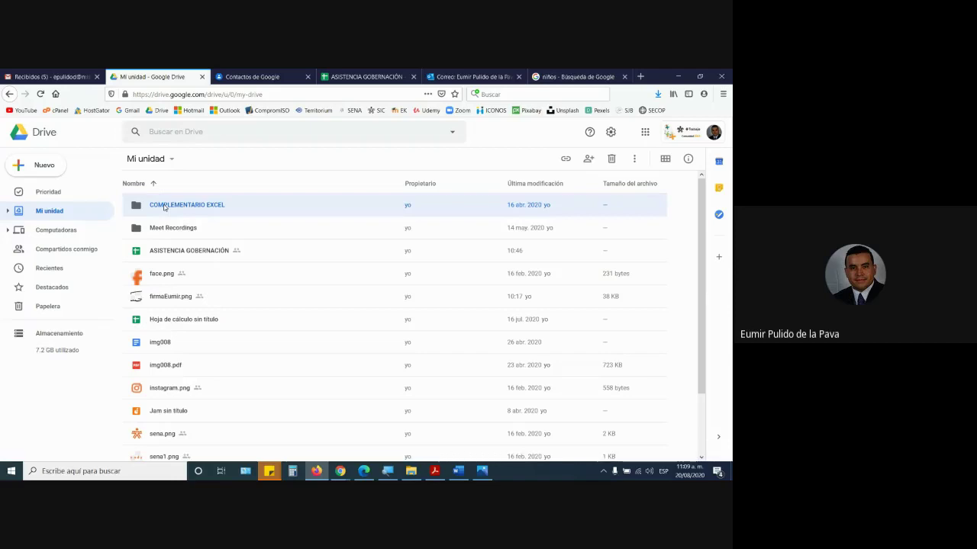
pyautogui.doubleClick(164, 207)
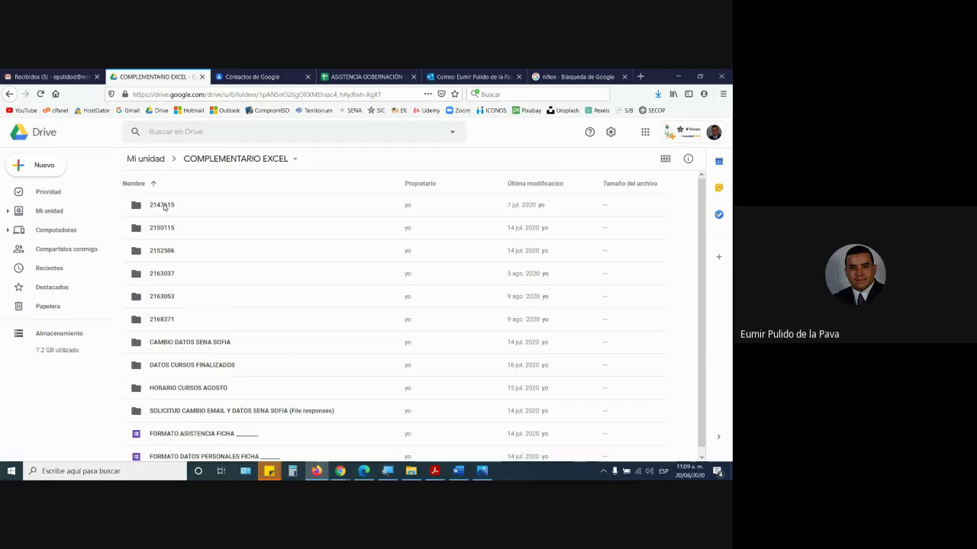
pyautogui.click(162, 160)
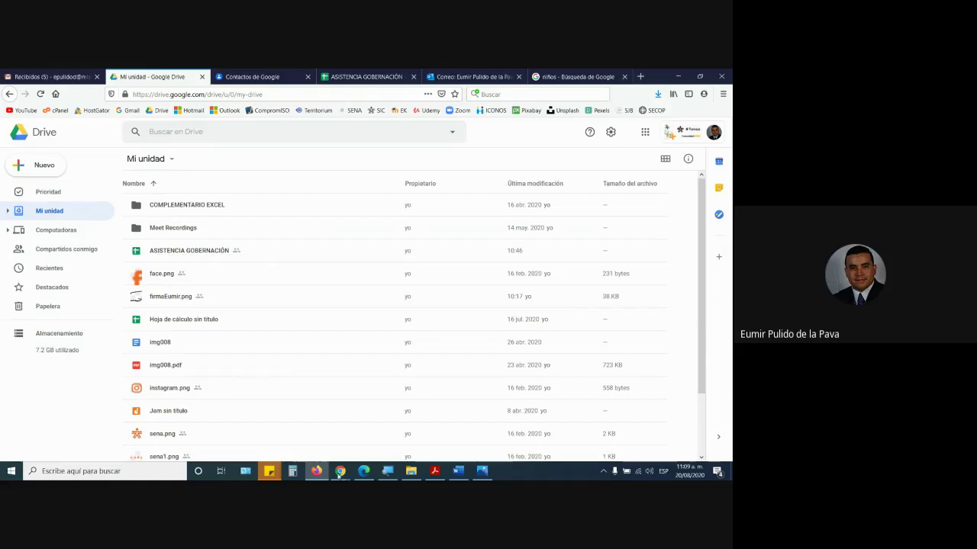
pyautogui.moveTo(341, 470)
pyautogui.click(268, 455)
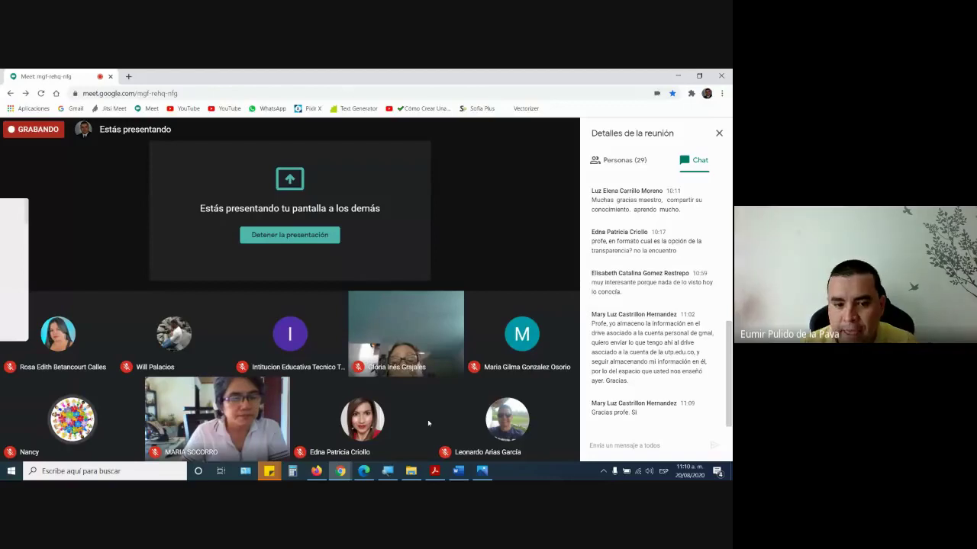
# - Copy the ASISTENCIA GOBERNACIÓN spreadsheet's share link from its Compartir settings
pyautogui.click(317, 473)
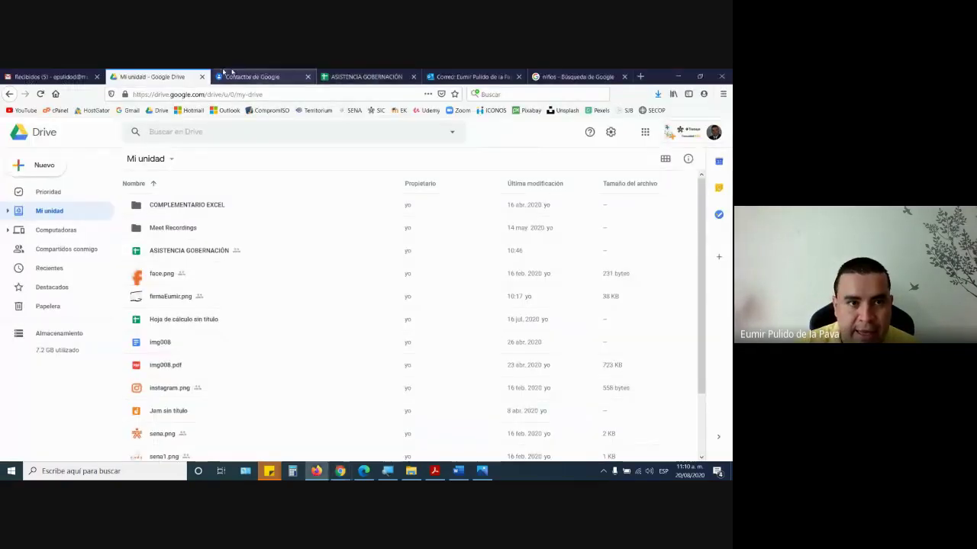
pyautogui.click(365, 77)
pyautogui.click(332, 94)
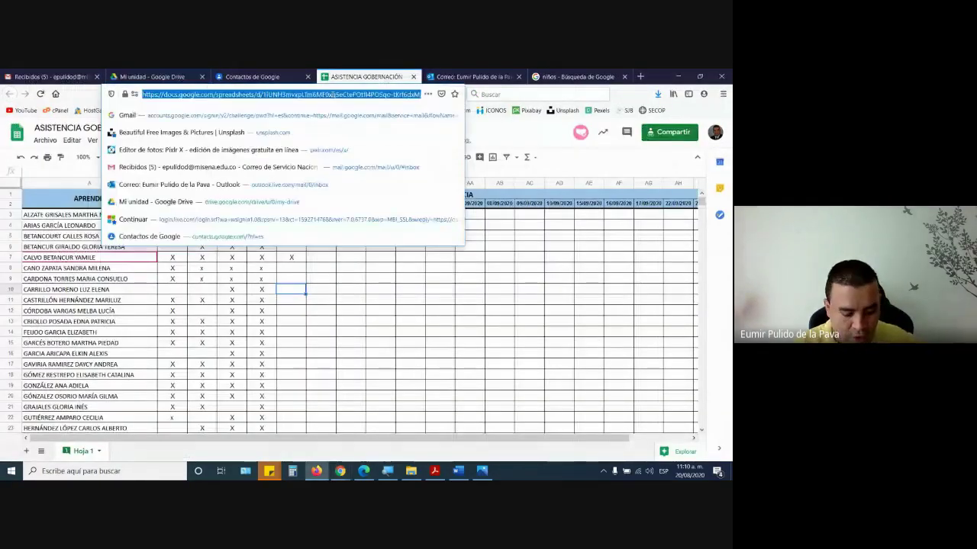
pyautogui.click(652, 133)
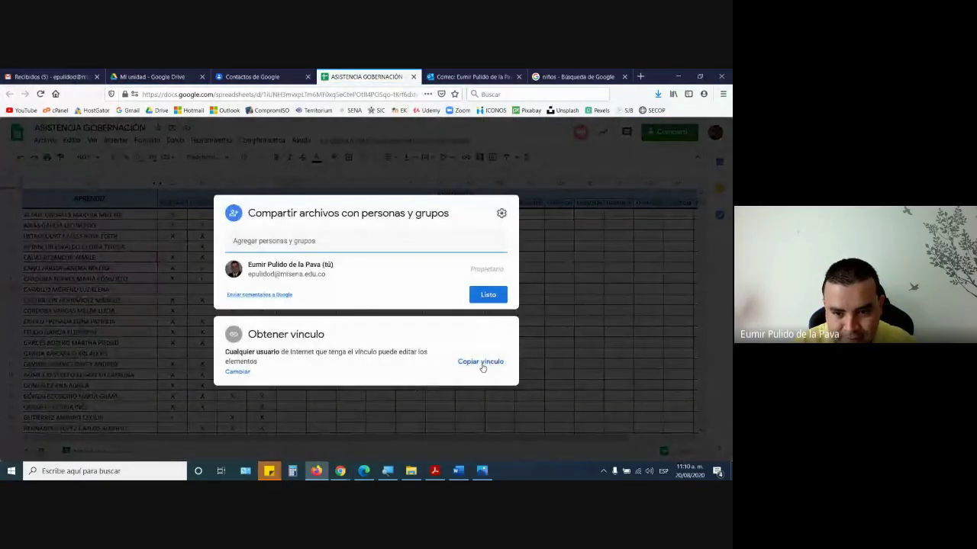
pyautogui.click(481, 363)
# - Bring the Google Meet call window back to the front
pyautogui.moveTo(341, 473)
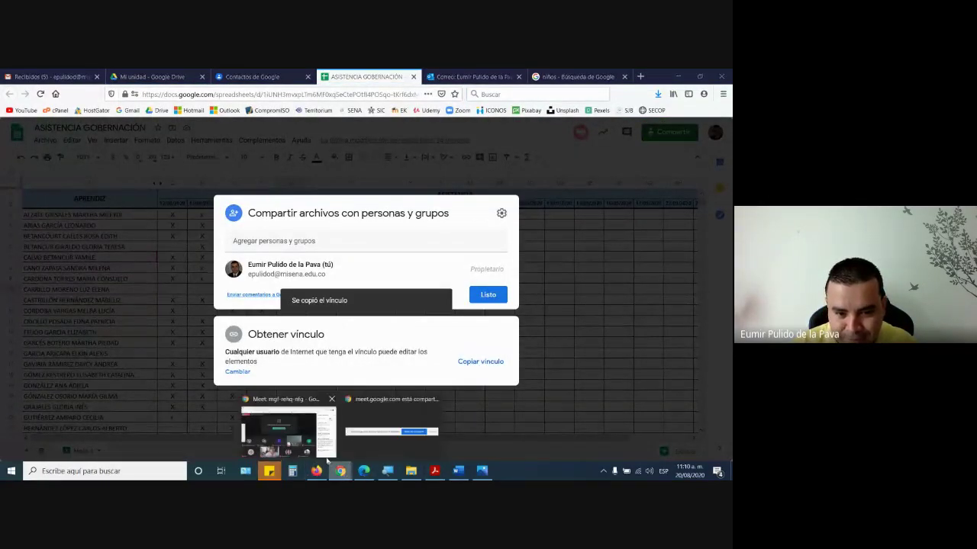
pyautogui.click(283, 432)
pyautogui.scroll(-10, 666, 321)
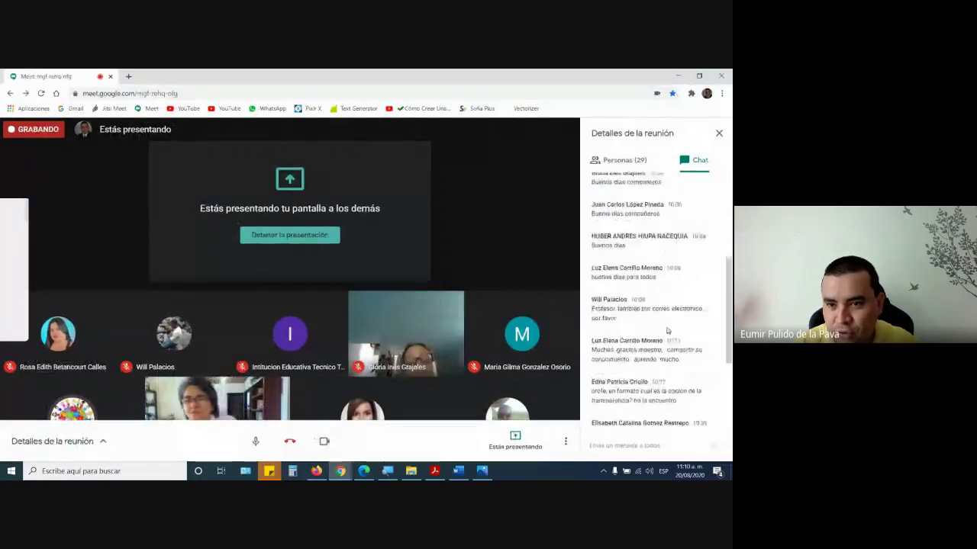
# - Paste the ASISTENCIA GOBERNACIÓN share link into the Meet chat and send it to everyone
pyautogui.click(644, 444)
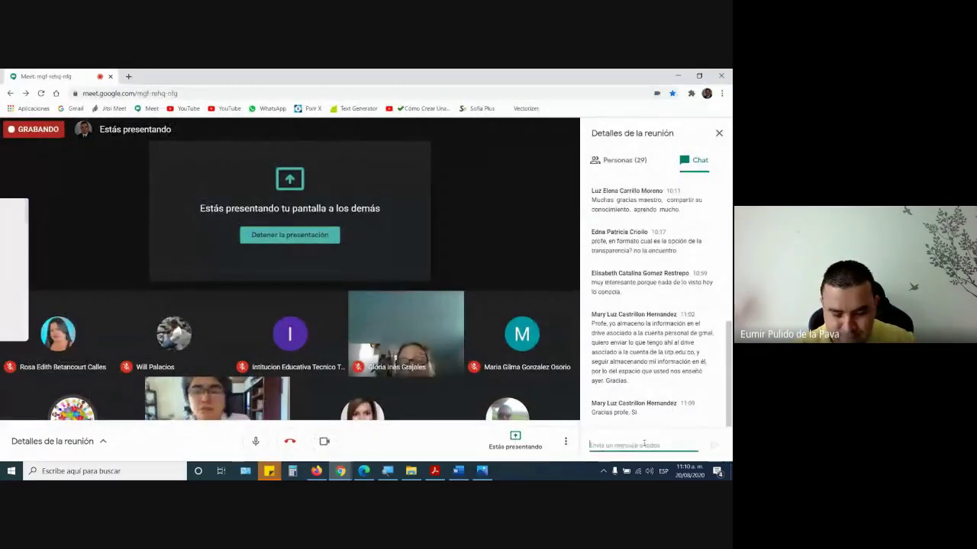
pyautogui.press('Return')
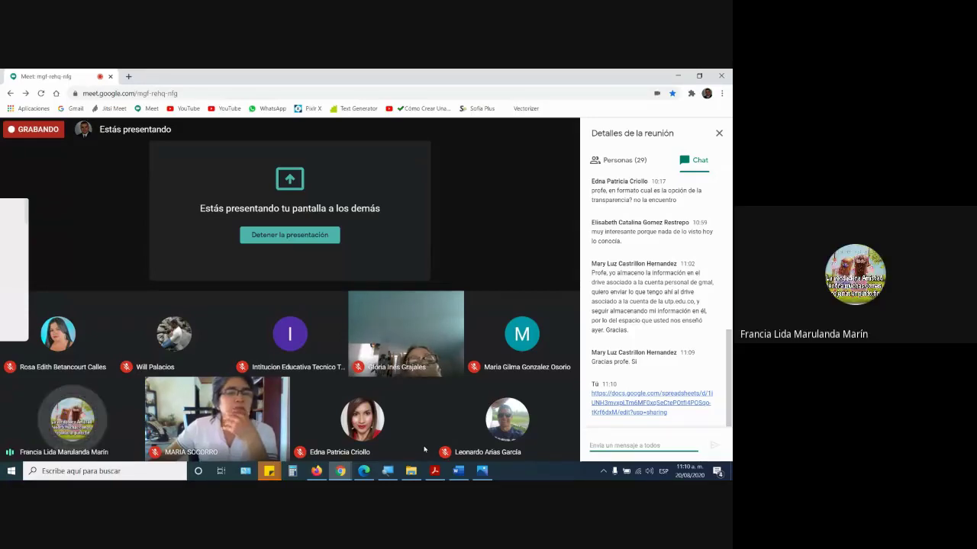
pyautogui.moveTo(411, 471)
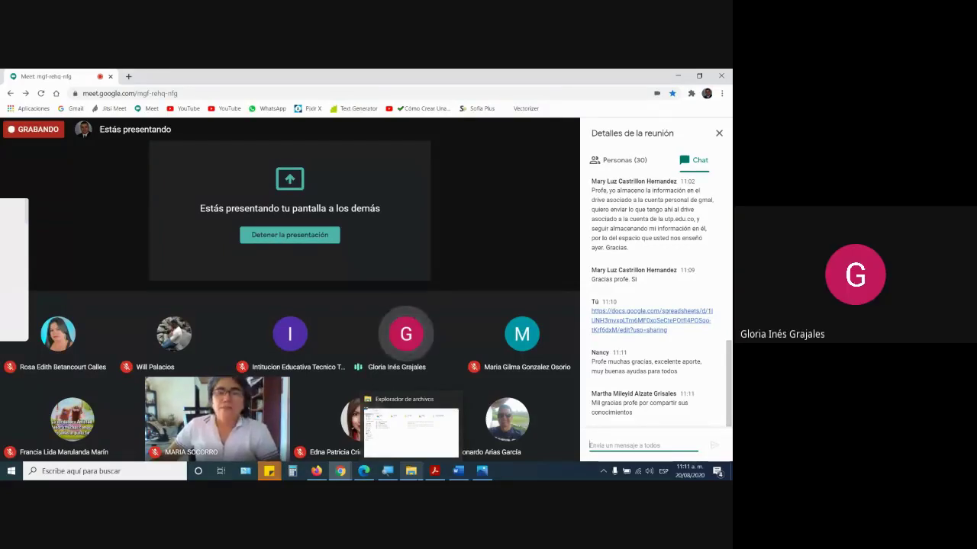
# - Close the sharing settings and mark an attendee present with an X in today's column
pyautogui.click(361, 472)
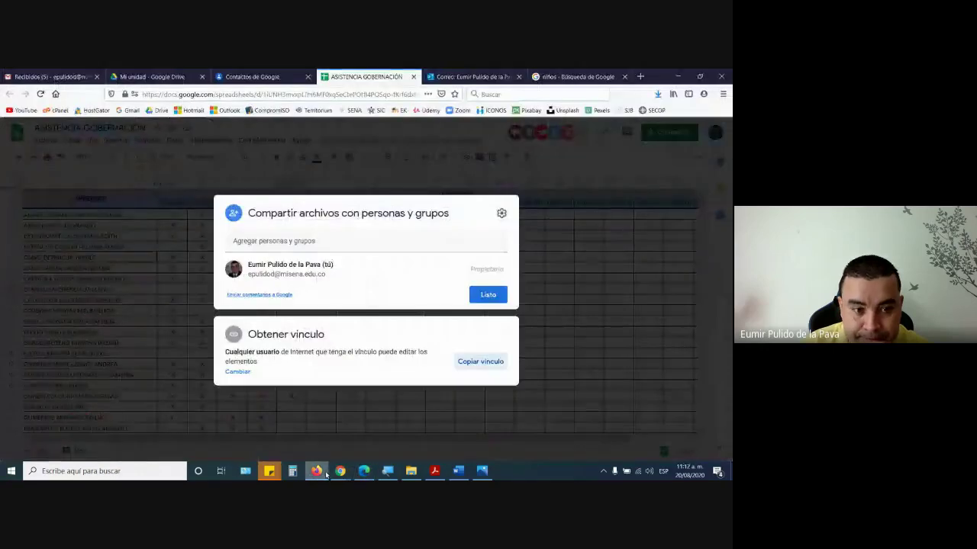
pyautogui.click(316, 471)
pyautogui.click(614, 369)
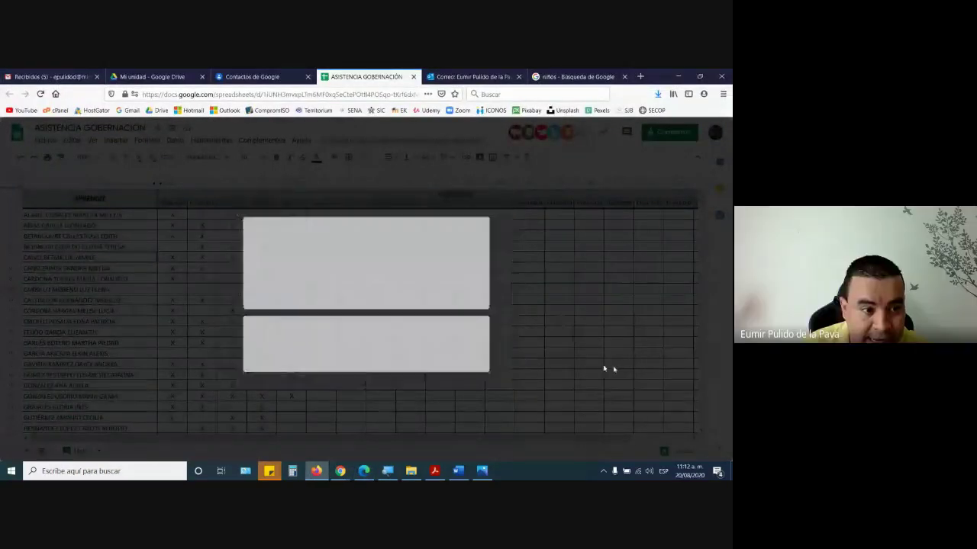
pyautogui.click(79, 407)
pyautogui.click(201, 406)
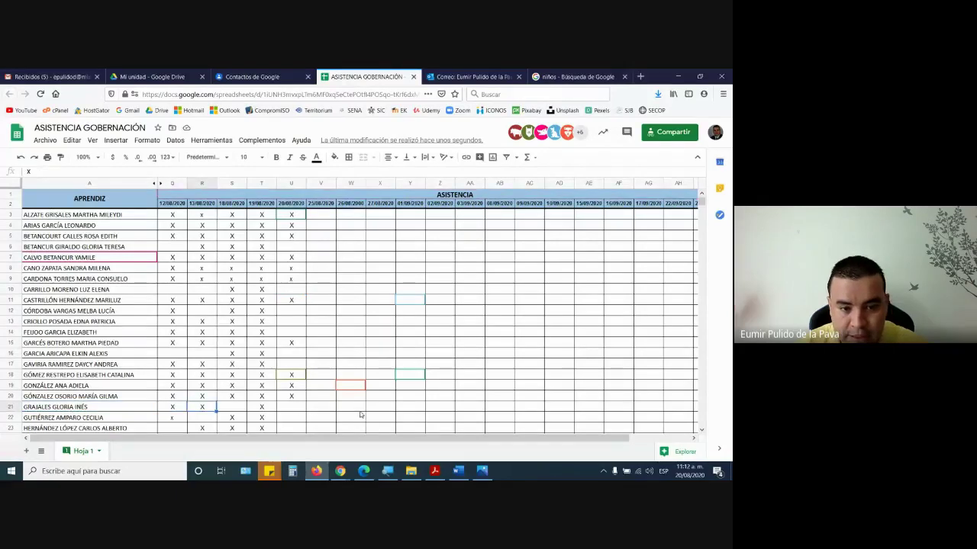
pyautogui.press('Right')
pyautogui.press('Right')
pyautogui.press('Right')
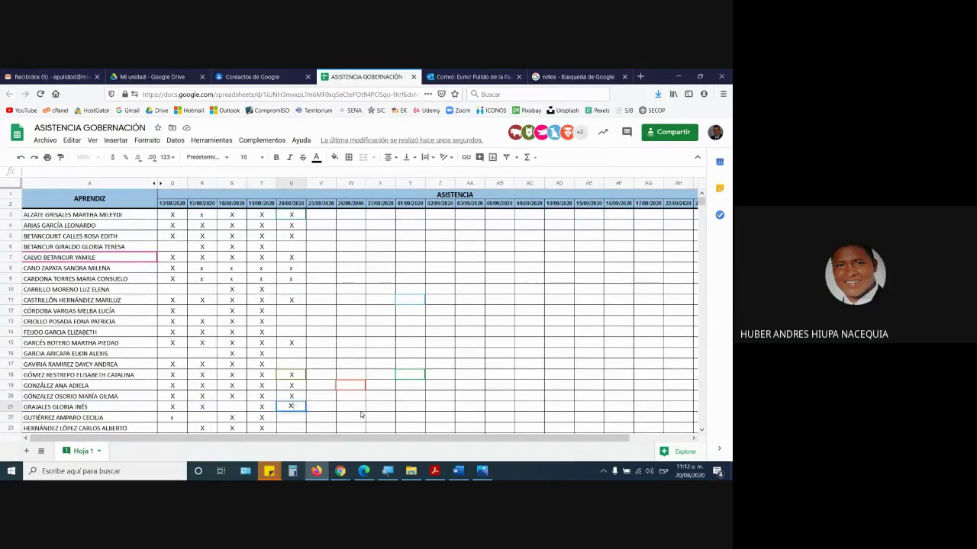
pyautogui.write('x')
pyautogui.press('Return')
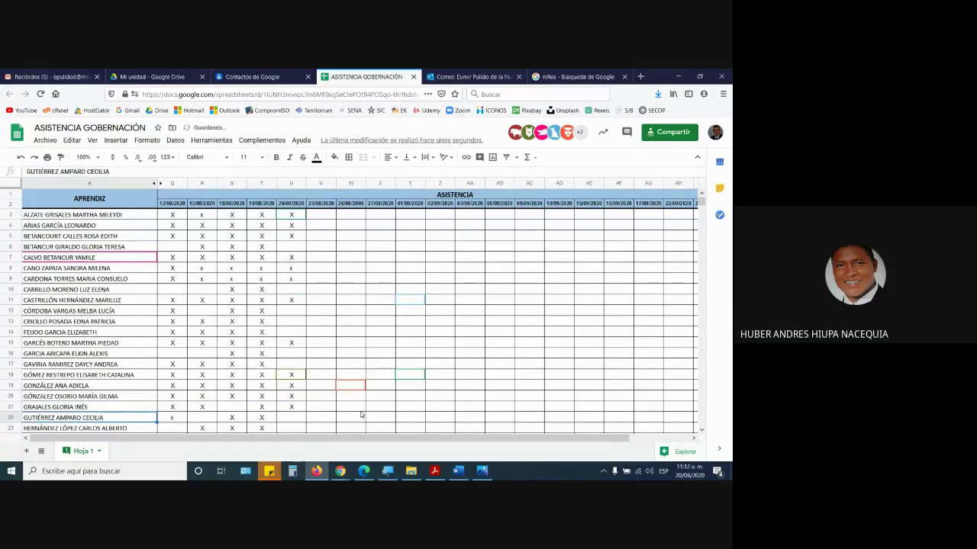
# - Mark another attendee present in today's column U, moving between the browser windows
pyautogui.click(364, 471)
pyautogui.hotkey('alt', 'Tab')
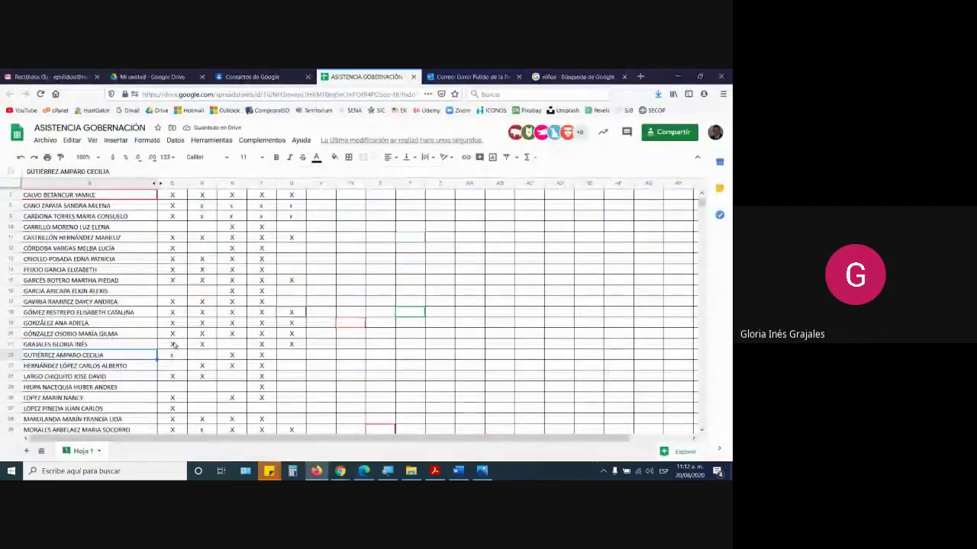
pyautogui.click(291, 387)
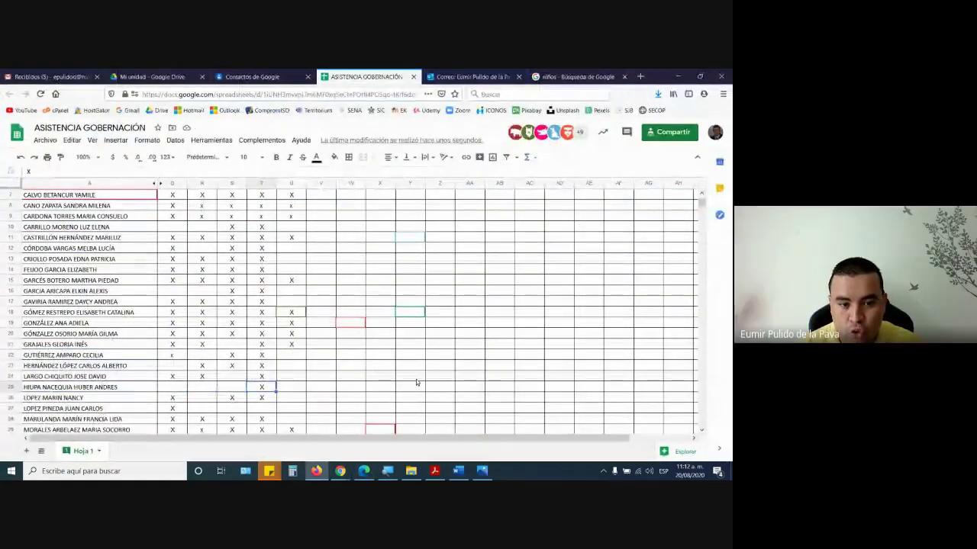
pyautogui.press('Return')
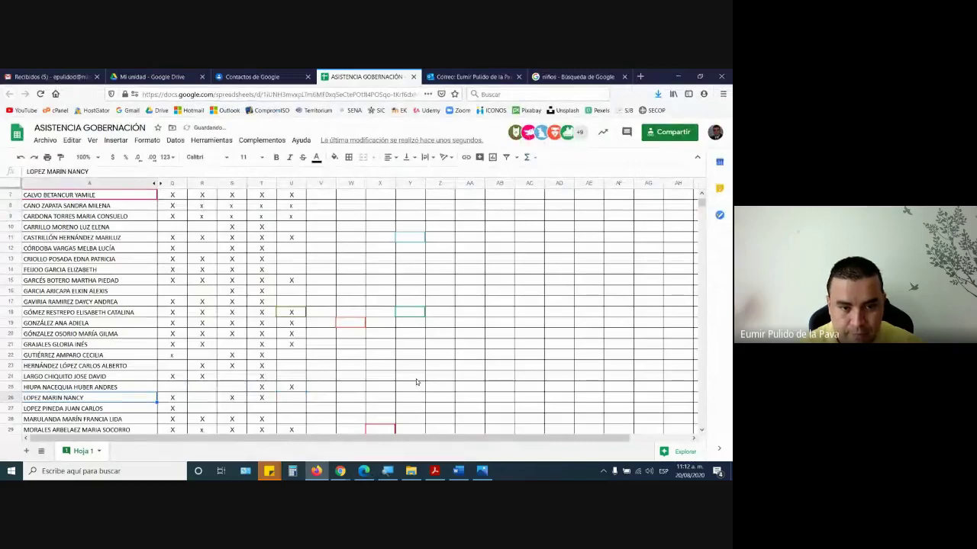
pyautogui.hotkey('alt', 'Tab')
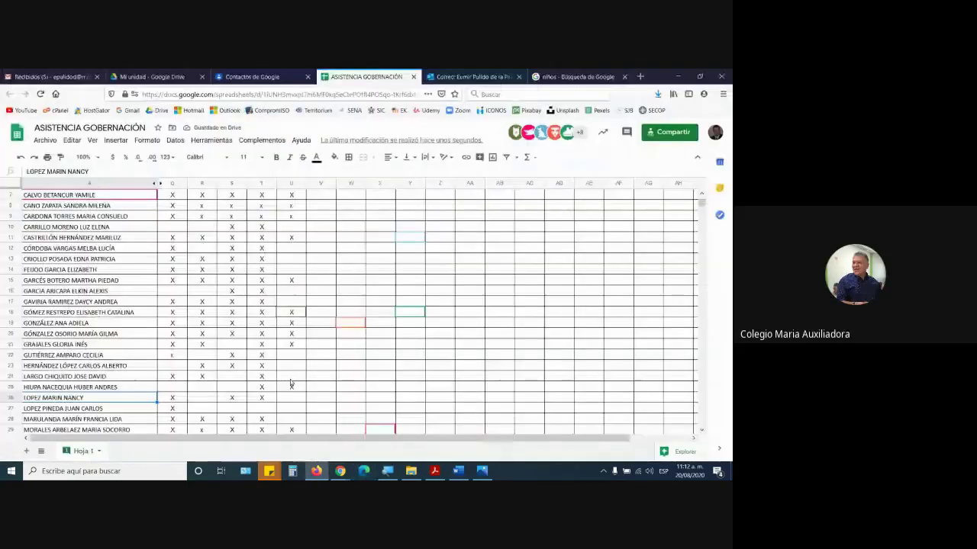
pyautogui.hotkey('alt', 'Tab')
pyautogui.hotkey('alt', 'Tab')
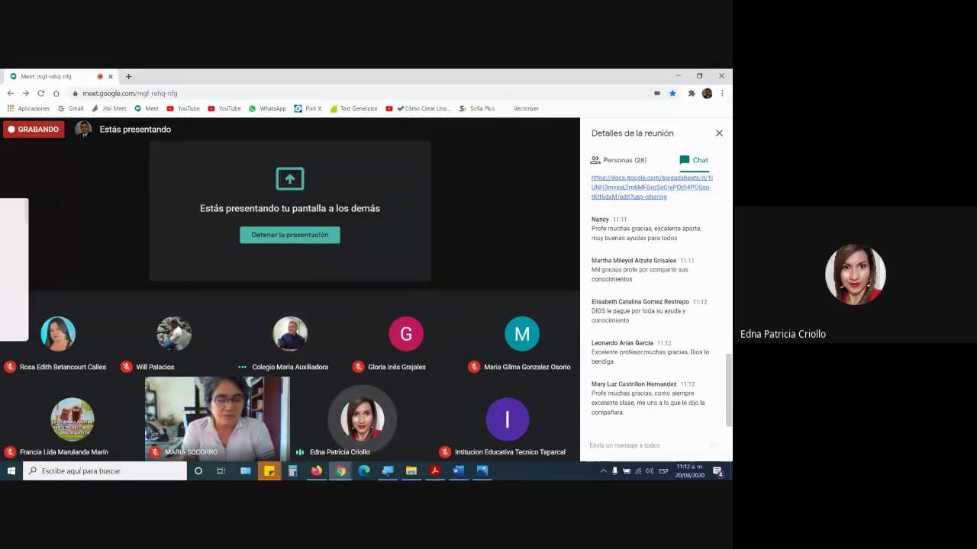
pyautogui.click(315, 471)
pyautogui.hotkey('ctrl', '1')
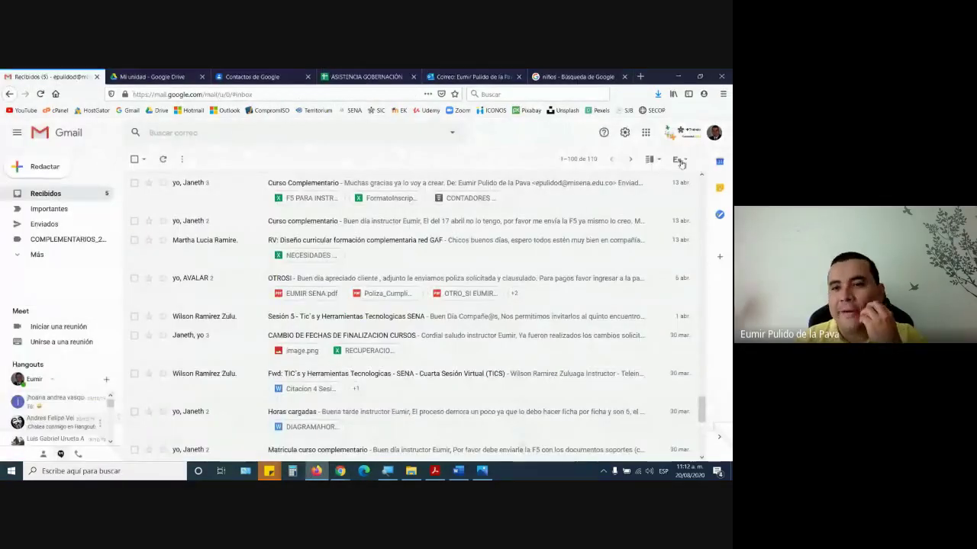
pyautogui.click(624, 132)
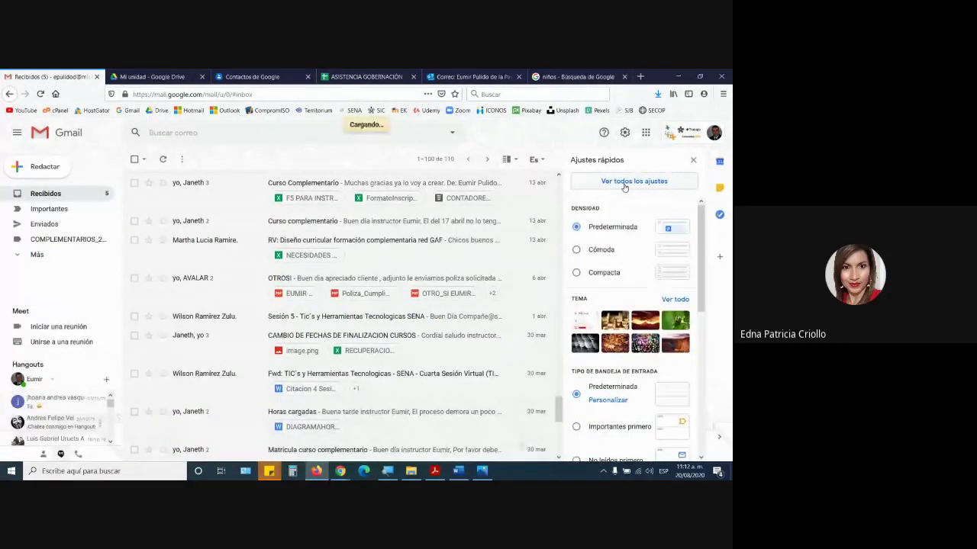
pyautogui.click(624, 182)
pyautogui.scroll(-10, 405, 340)
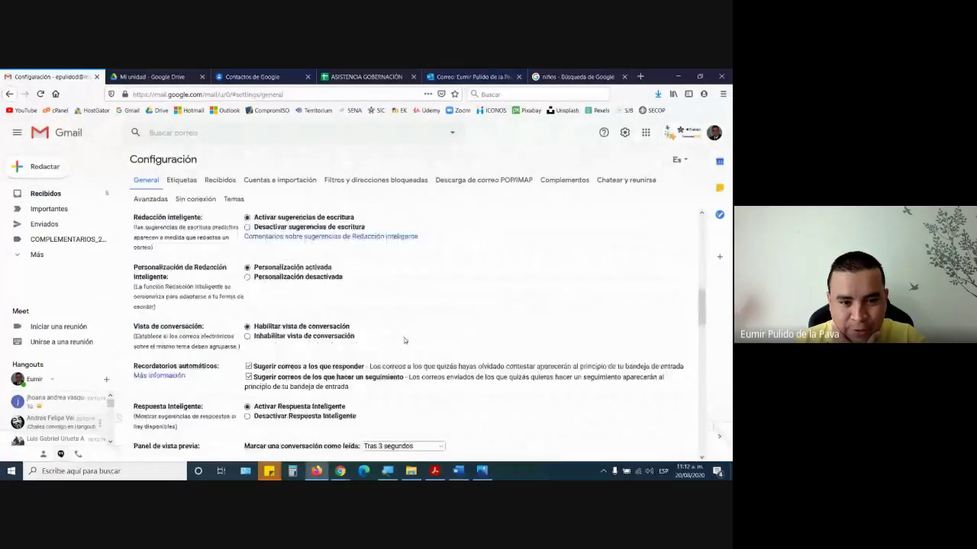
pyautogui.scroll(-10, 405, 340)
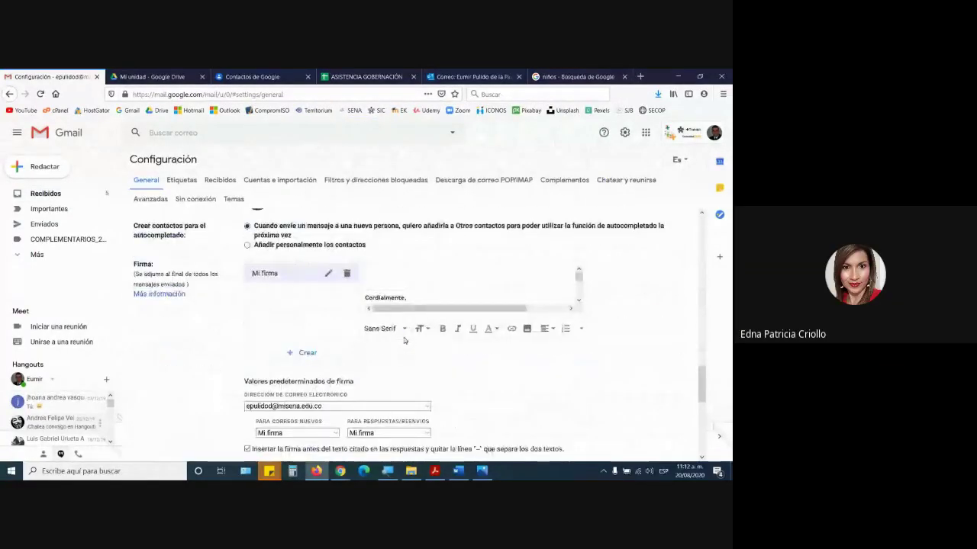
pyautogui.scroll(-3, 404, 341)
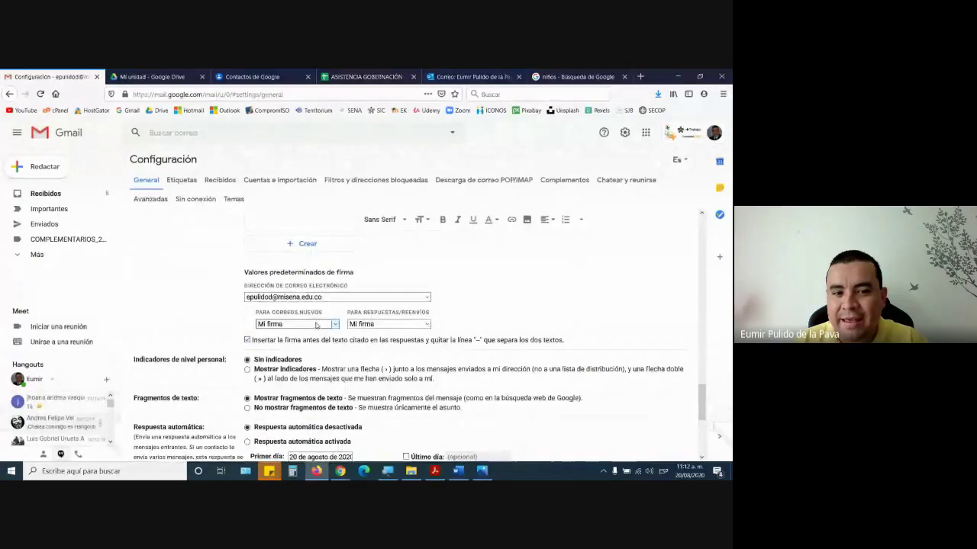
pyautogui.scroll(1, 316, 325)
pyautogui.click(304, 378)
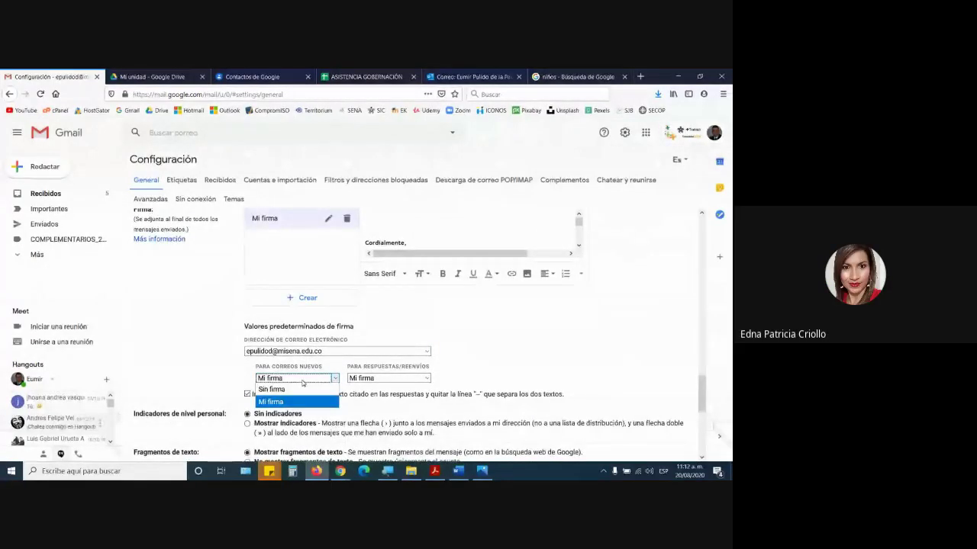
pyautogui.click(301, 381)
pyautogui.click(292, 382)
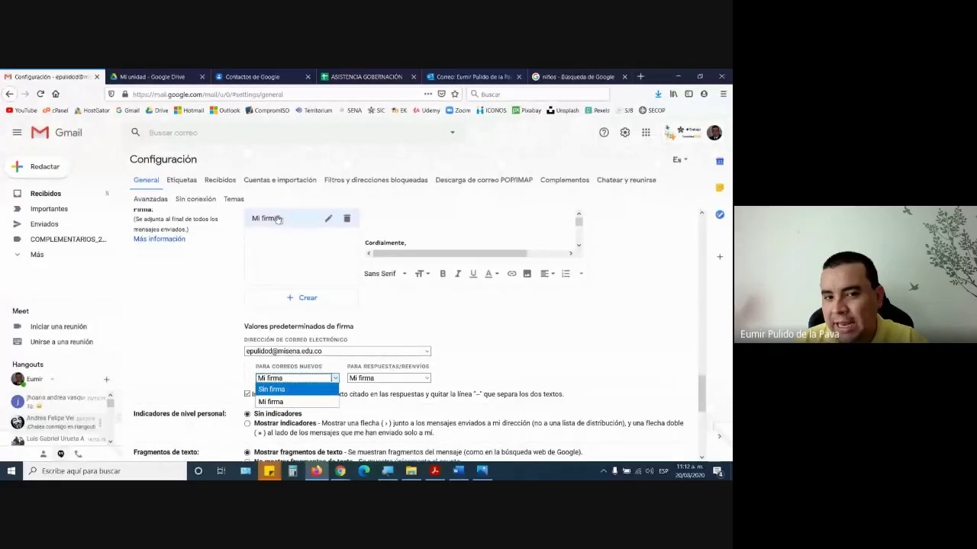
pyautogui.click(289, 390)
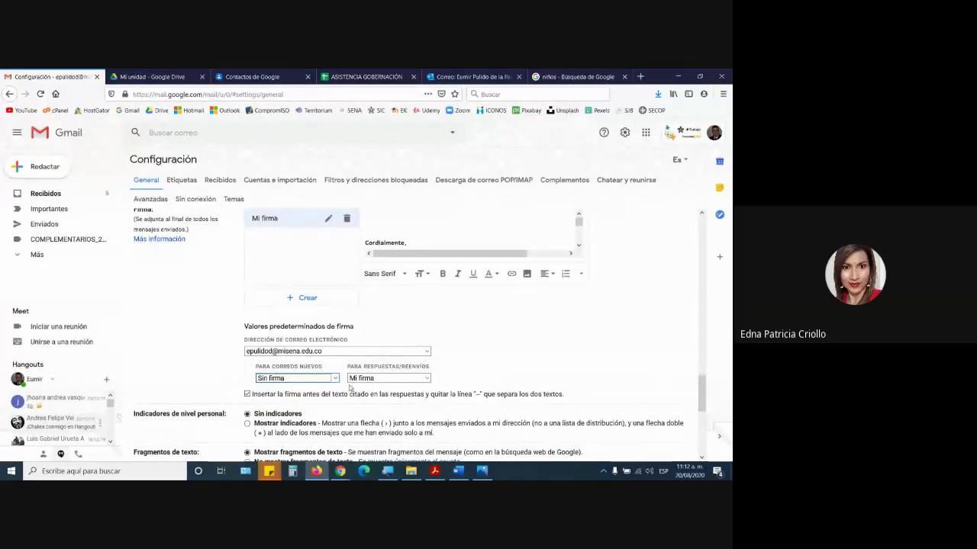
pyautogui.click(365, 379)
pyautogui.click(363, 389)
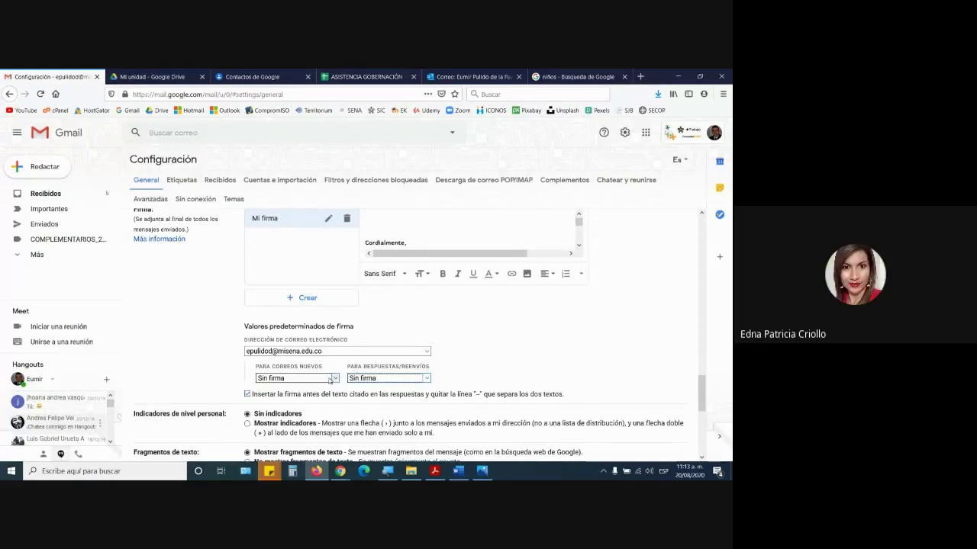
pyautogui.click(327, 380)
pyautogui.click(287, 401)
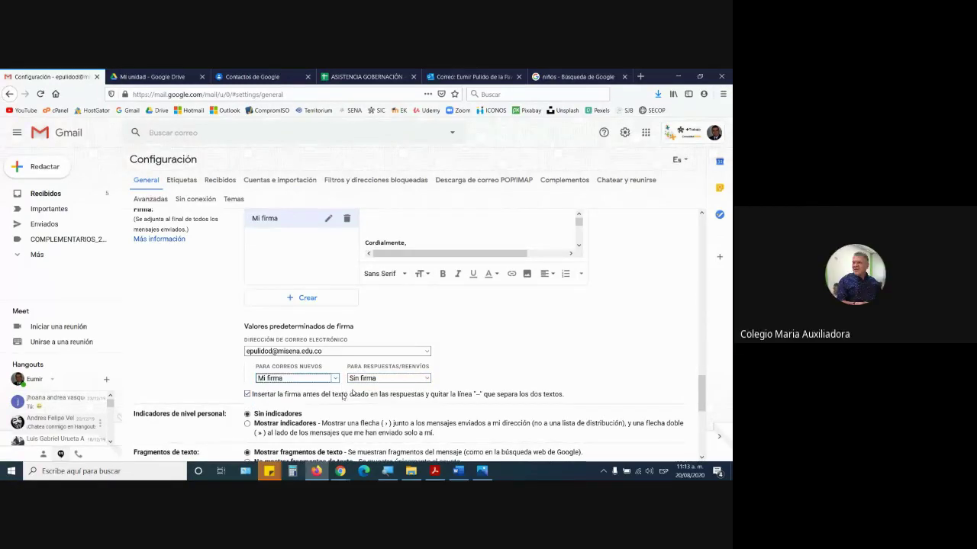
pyautogui.click(363, 379)
pyautogui.click(362, 402)
pyautogui.scroll(-5, 381, 376)
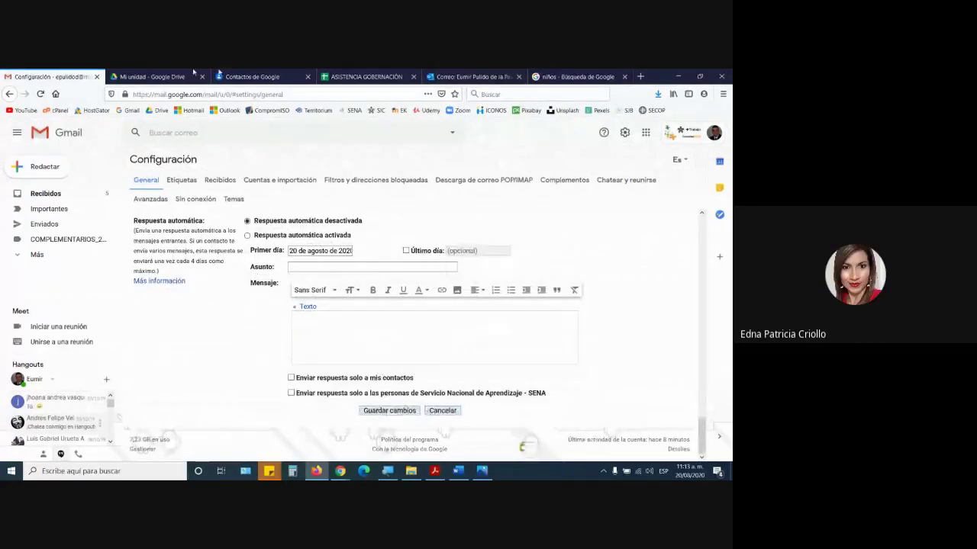
pyautogui.click(429, 412)
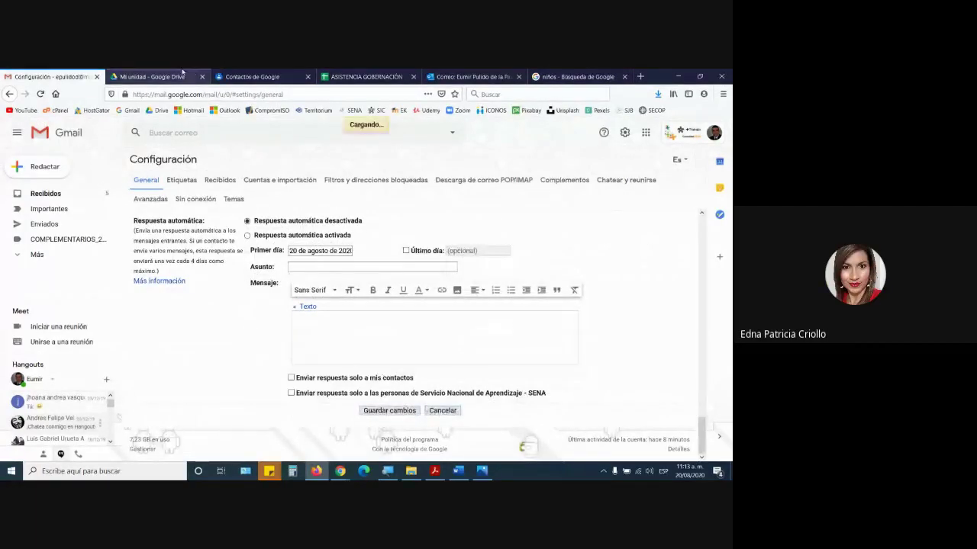
pyautogui.click(340, 471)
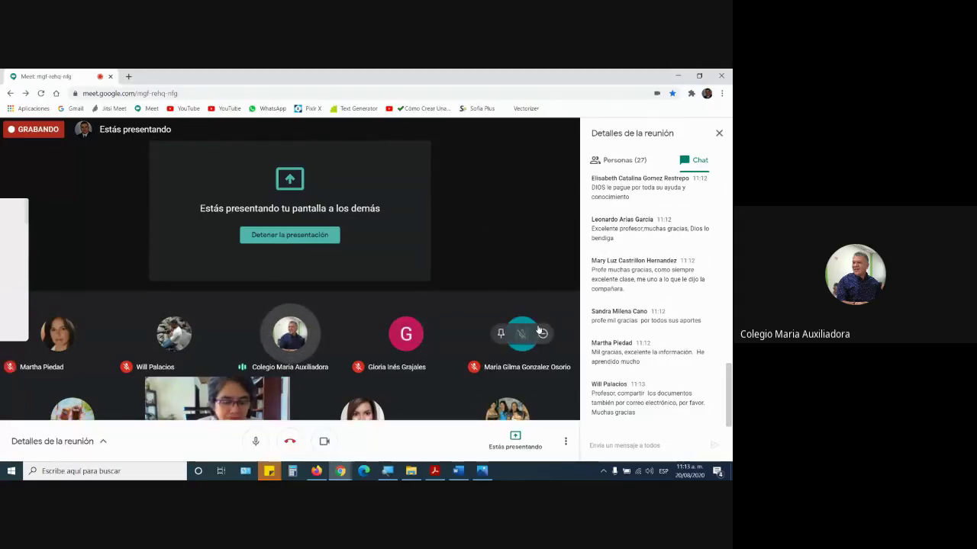
# - Enter an X in cell U32 of the ASISTENCIA GOBERNACIÓN sheet for row 32's attendee
pyautogui.click(316, 470)
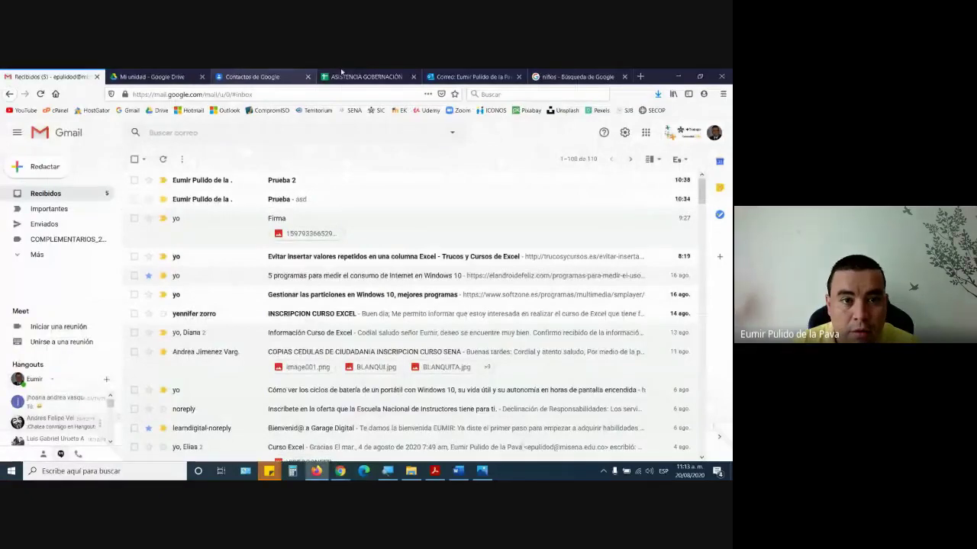
pyautogui.click(365, 76)
pyautogui.scroll(-2, 183, 352)
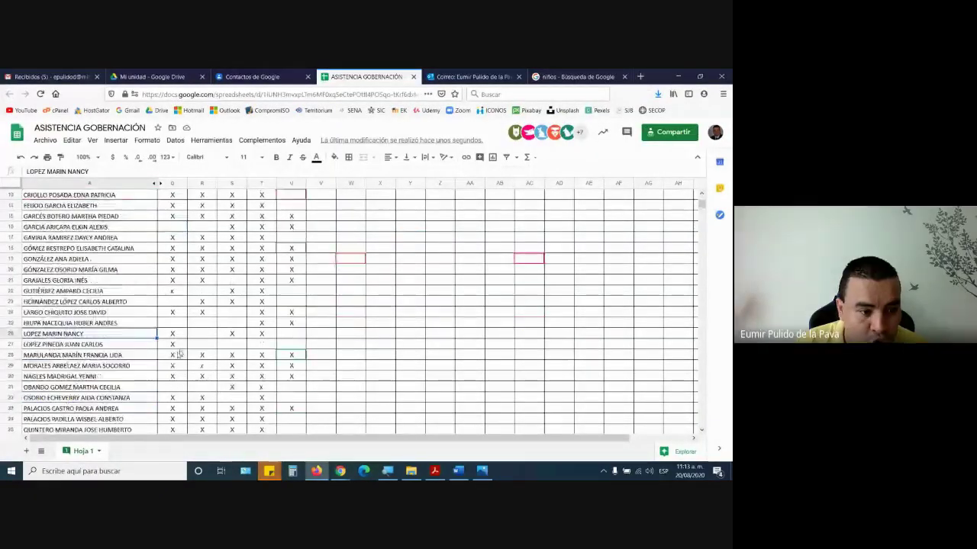
pyautogui.click(172, 397)
pyautogui.press('Tab')
pyautogui.press('Tab')
pyautogui.press('Tab')
pyautogui.press('Tab')
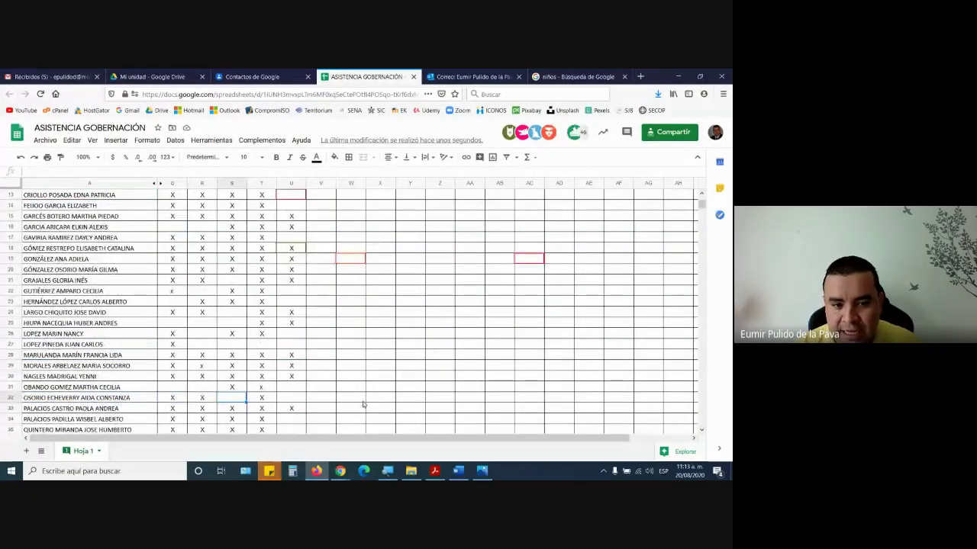
pyautogui.write('X')
pyautogui.press('Return')
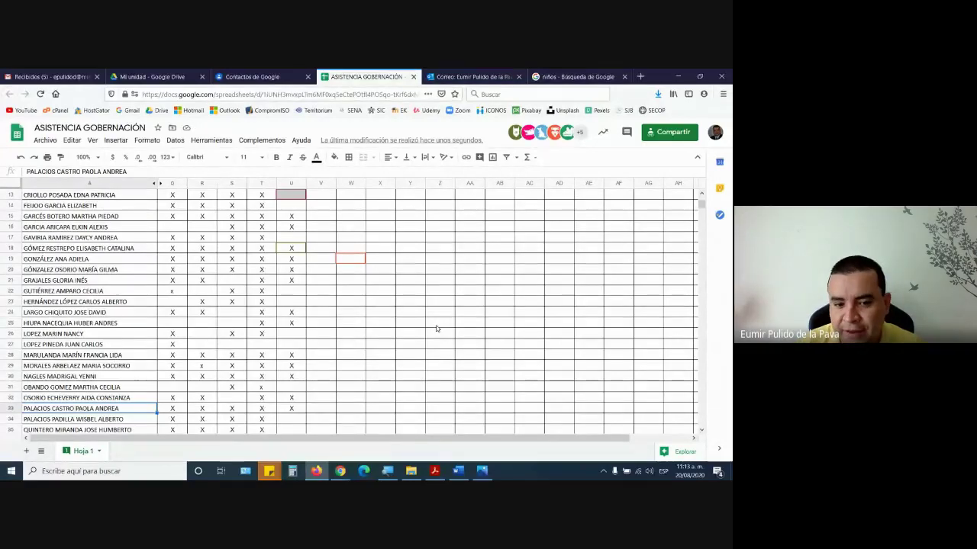
# - Close the stray blank browser window and bring the Meet call back in front
pyautogui.click(364, 470)
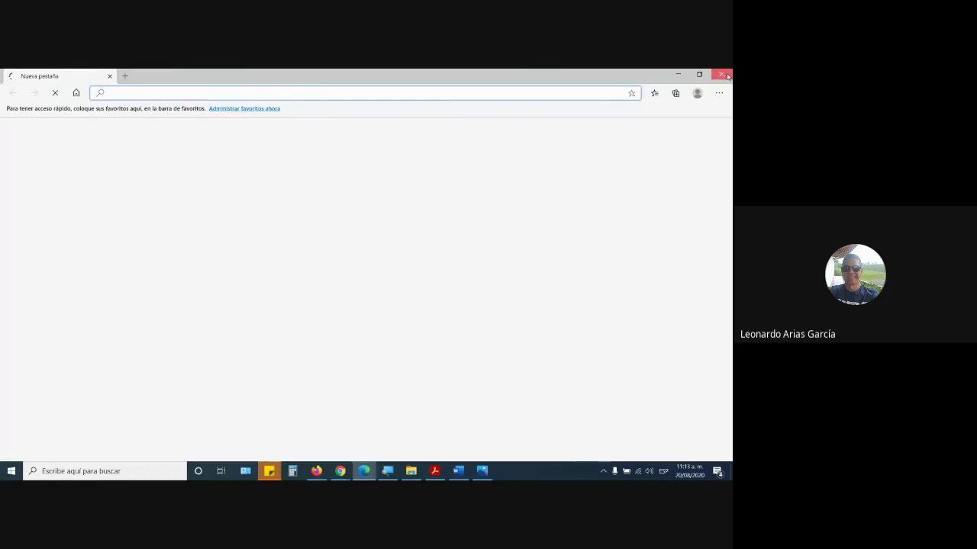
pyautogui.click(727, 77)
pyautogui.moveTo(340, 471)
pyautogui.click(283, 430)
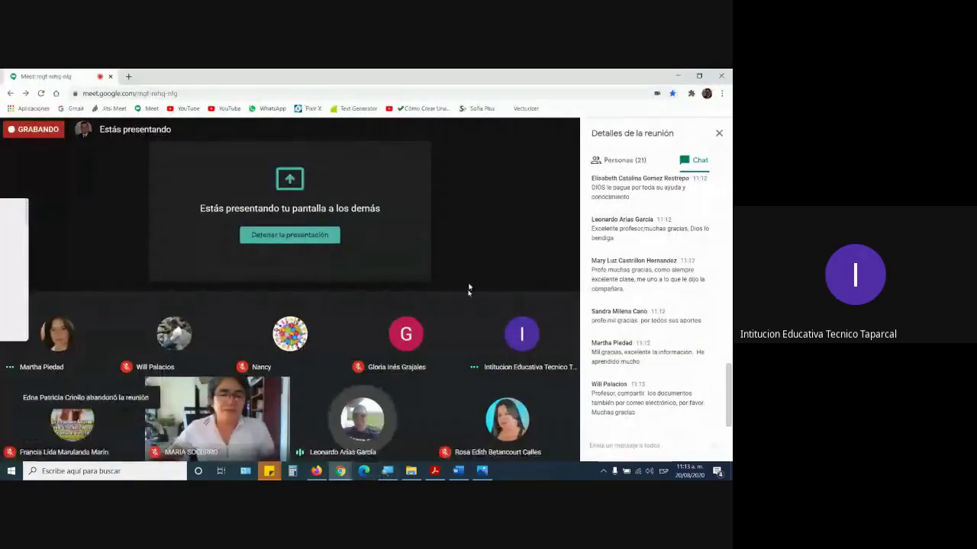